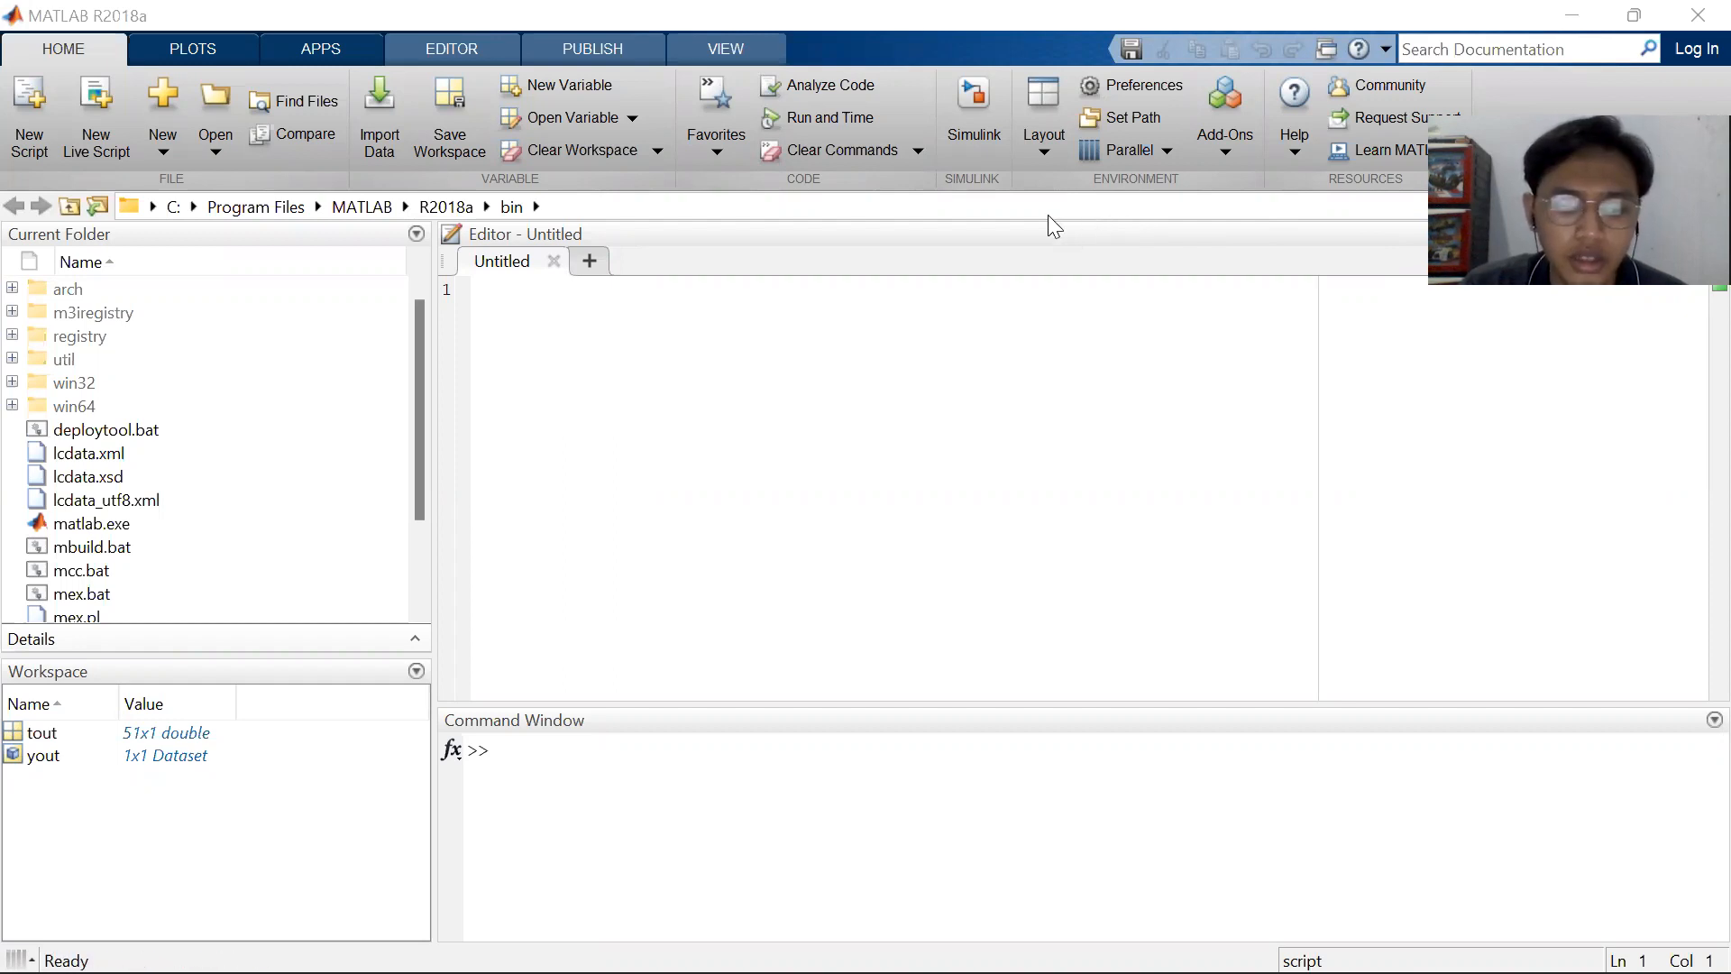
Create a blank Simulink model and maximize its window.
{"action": "left_click", "coordinate": [973, 106]}
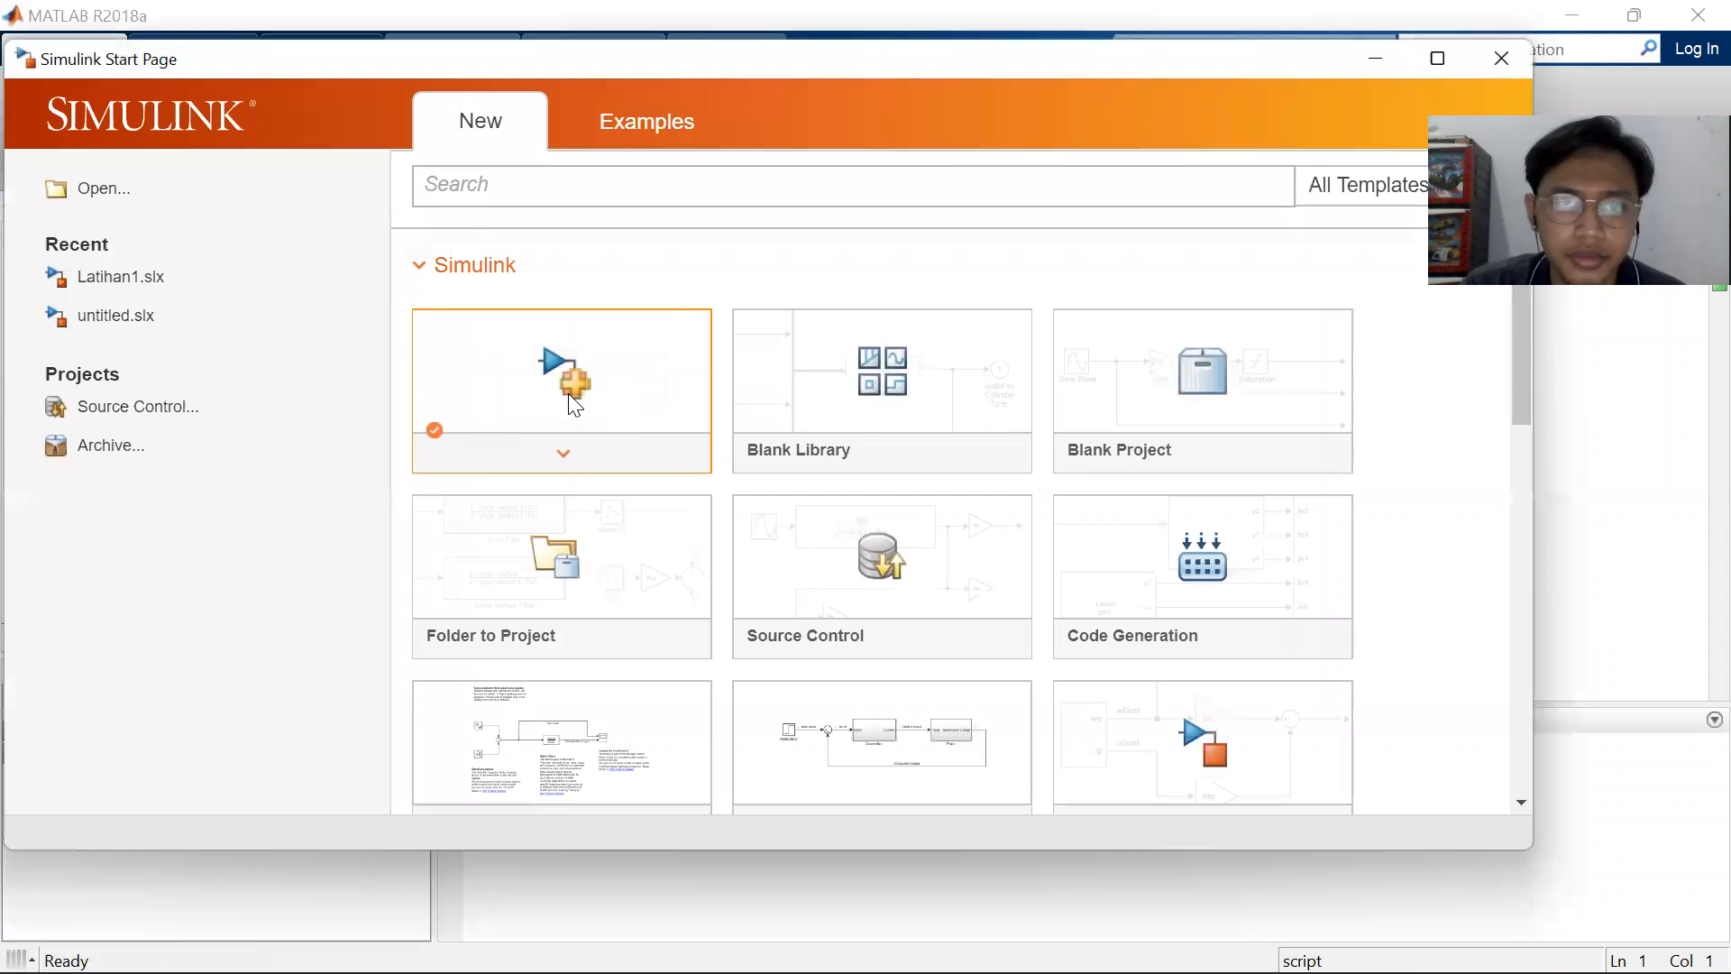
{"action": "left_click", "coordinate": [568, 393]}
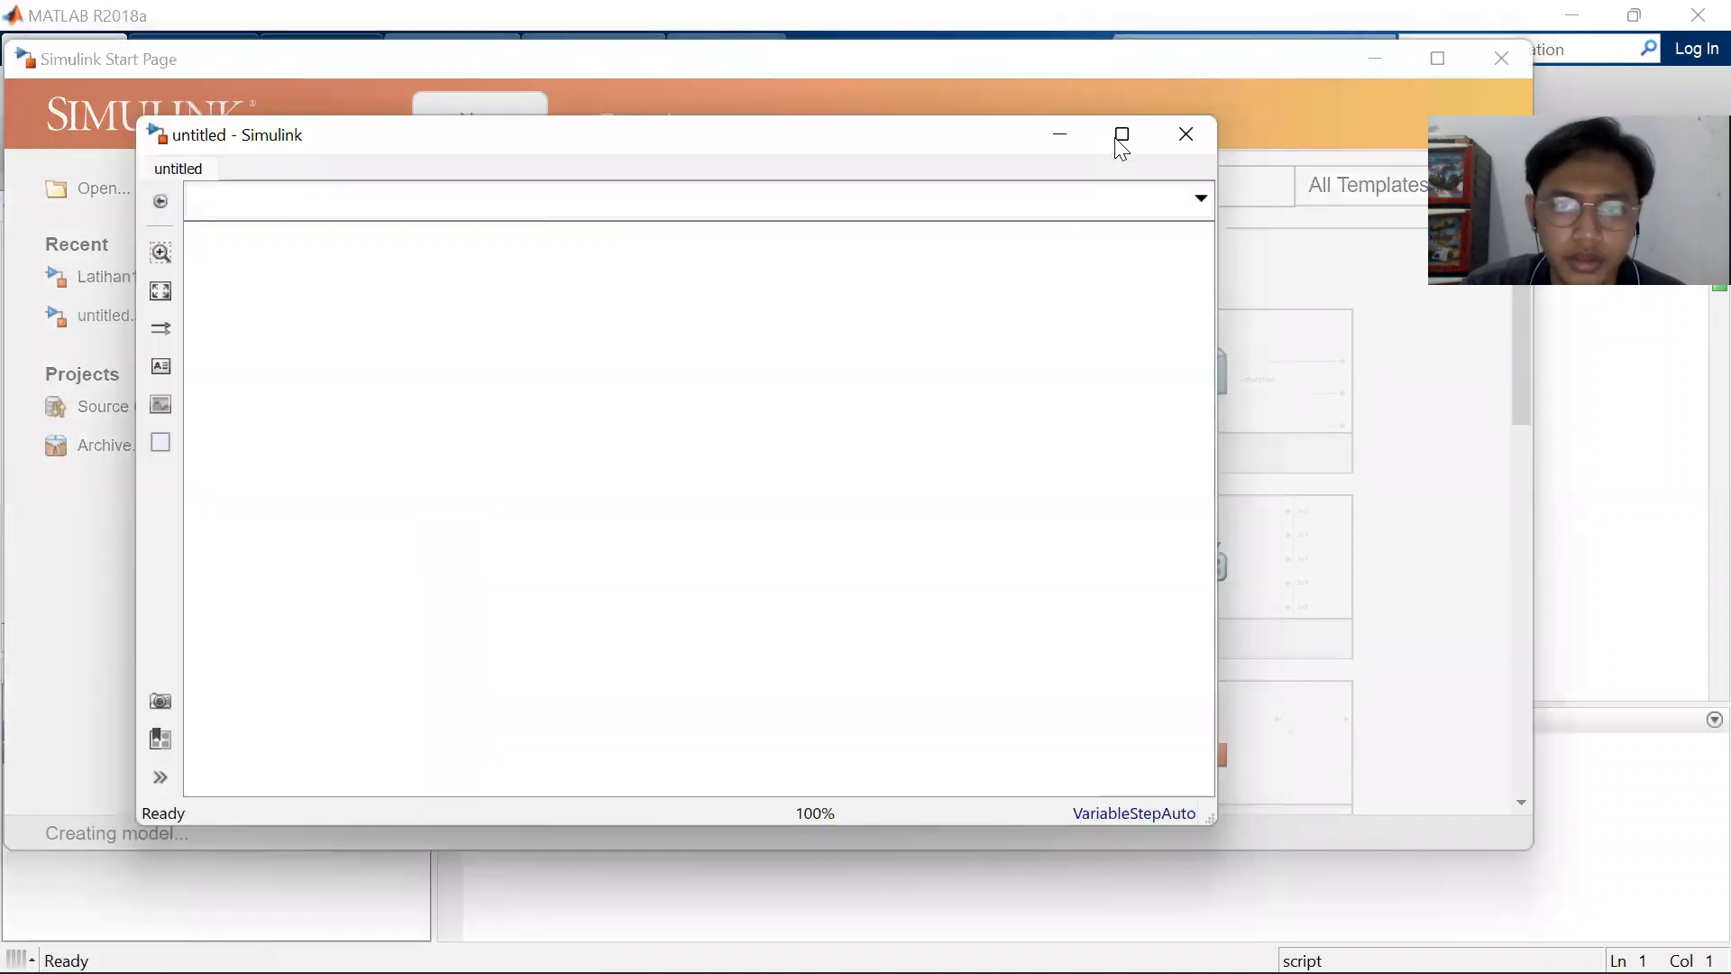
{"action": "left_click", "coordinate": [1122, 135]}
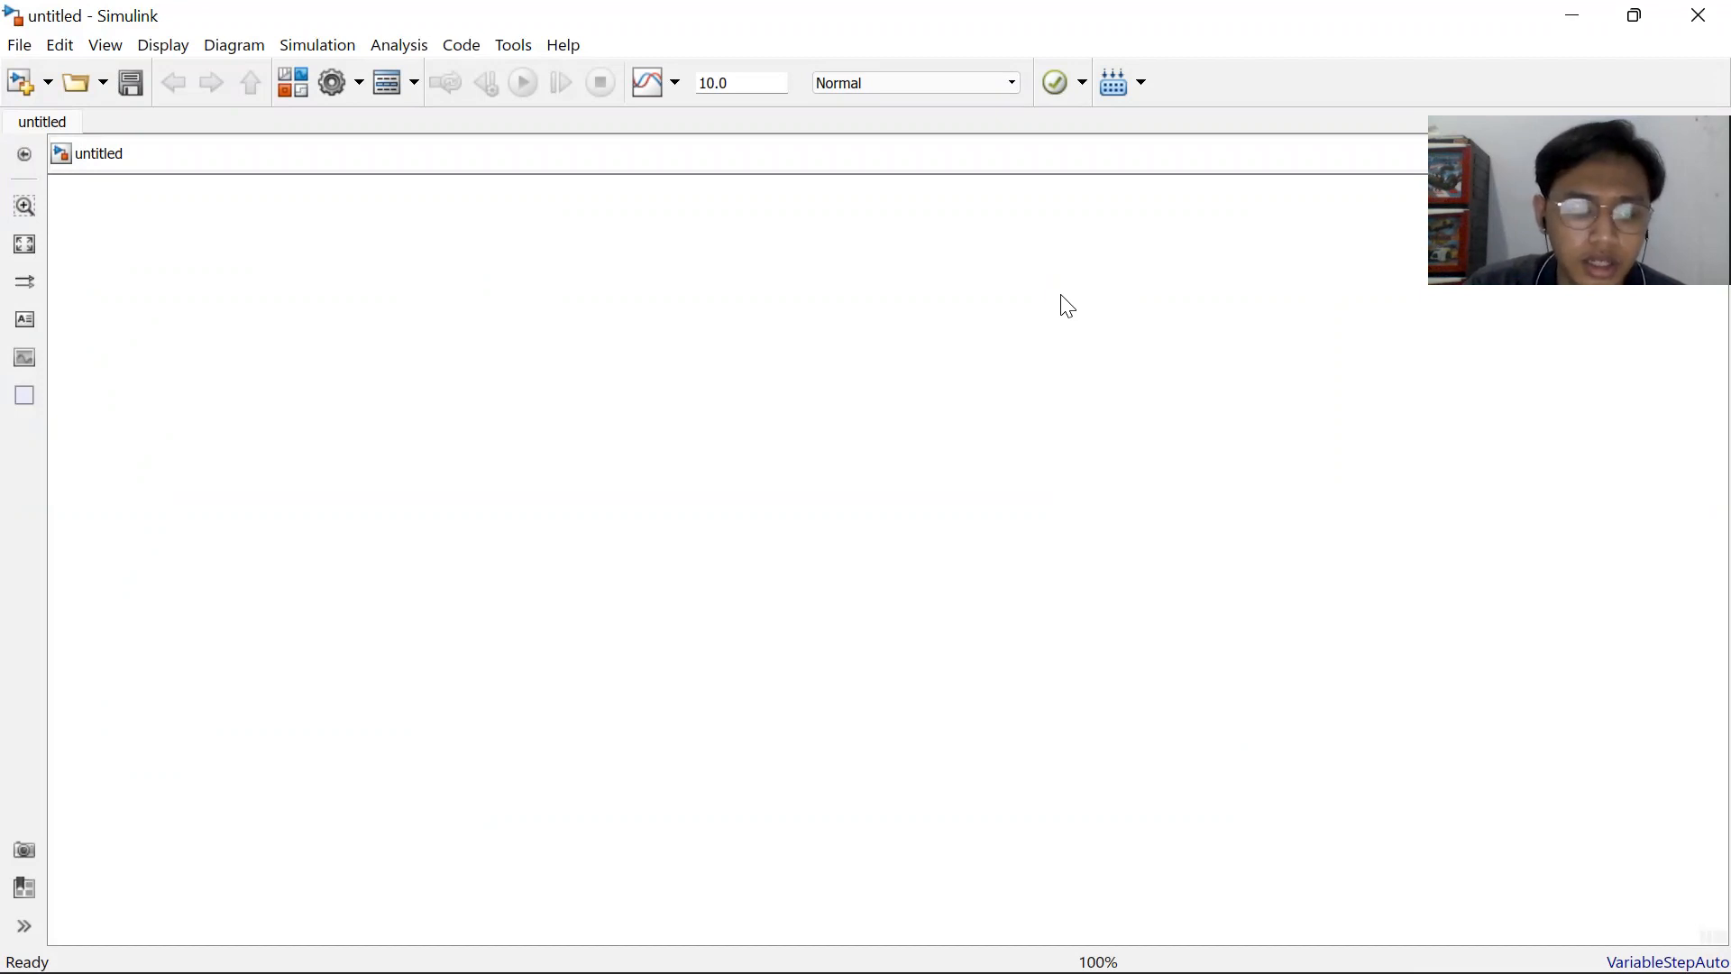
Add three Integrator blocks from the Continuous library, one in an upper row and two side by side in a lower row.
{"action": "left_click", "coordinate": [299, 92]}
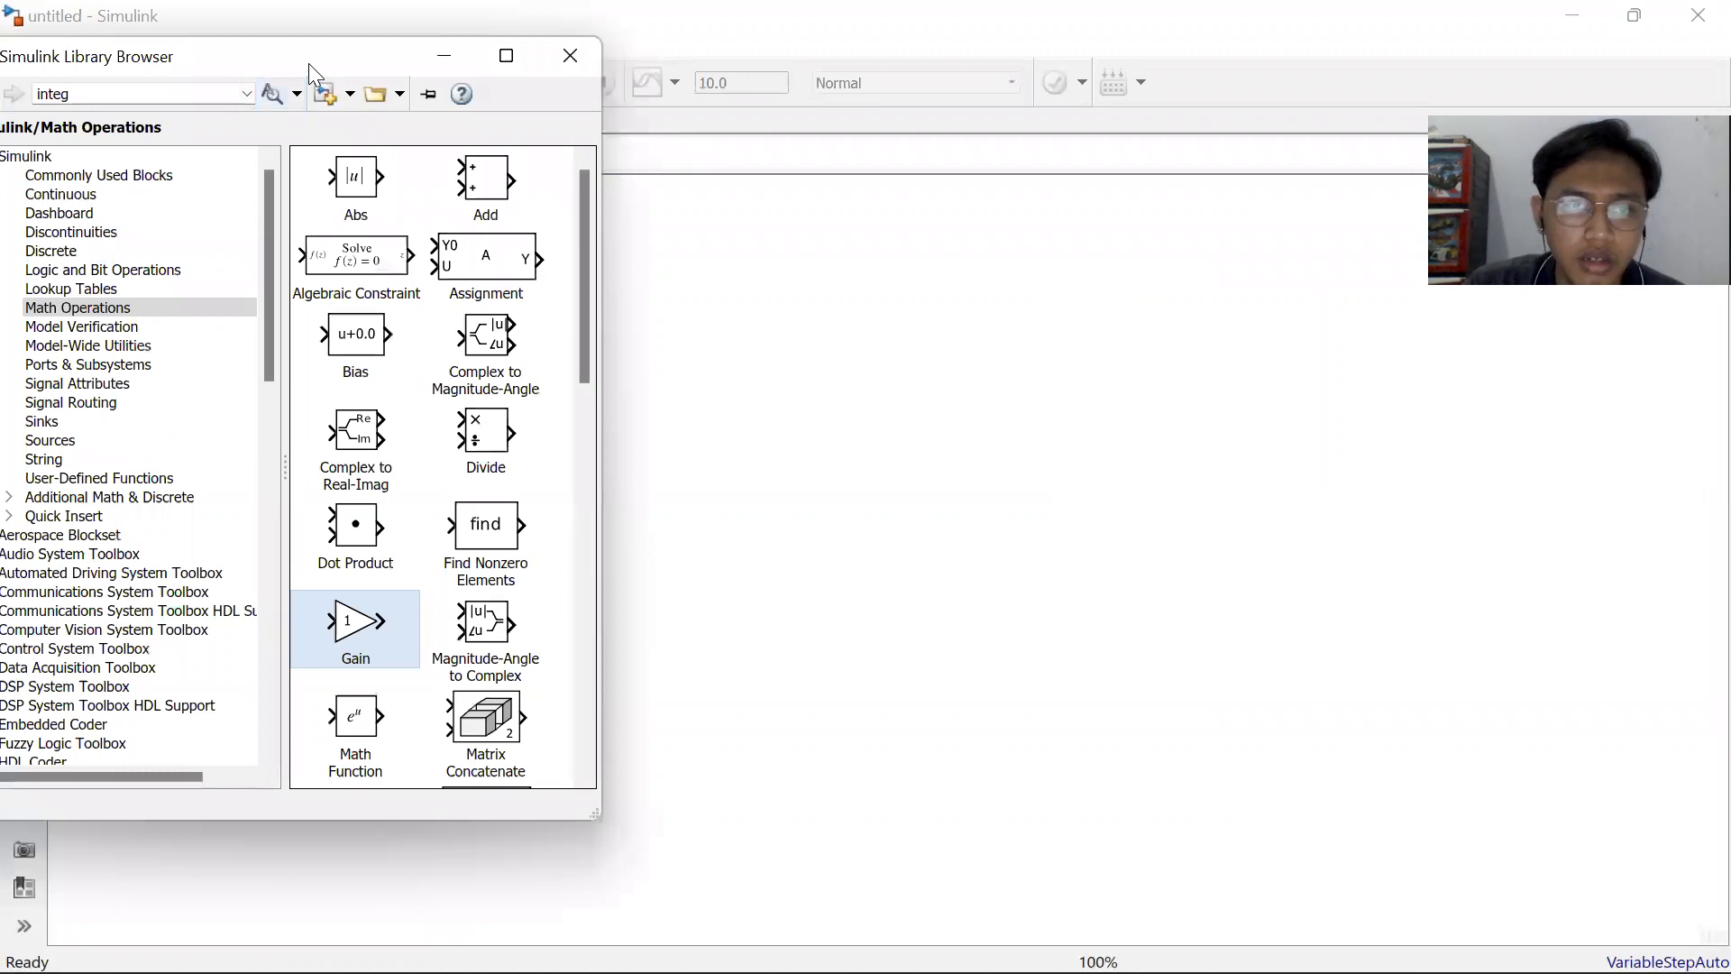
{"action": "left_click_drag", "start_coordinate": [308, 63], "coordinate": [308, 73]}
{"action": "left_click", "coordinate": [166, 206]}
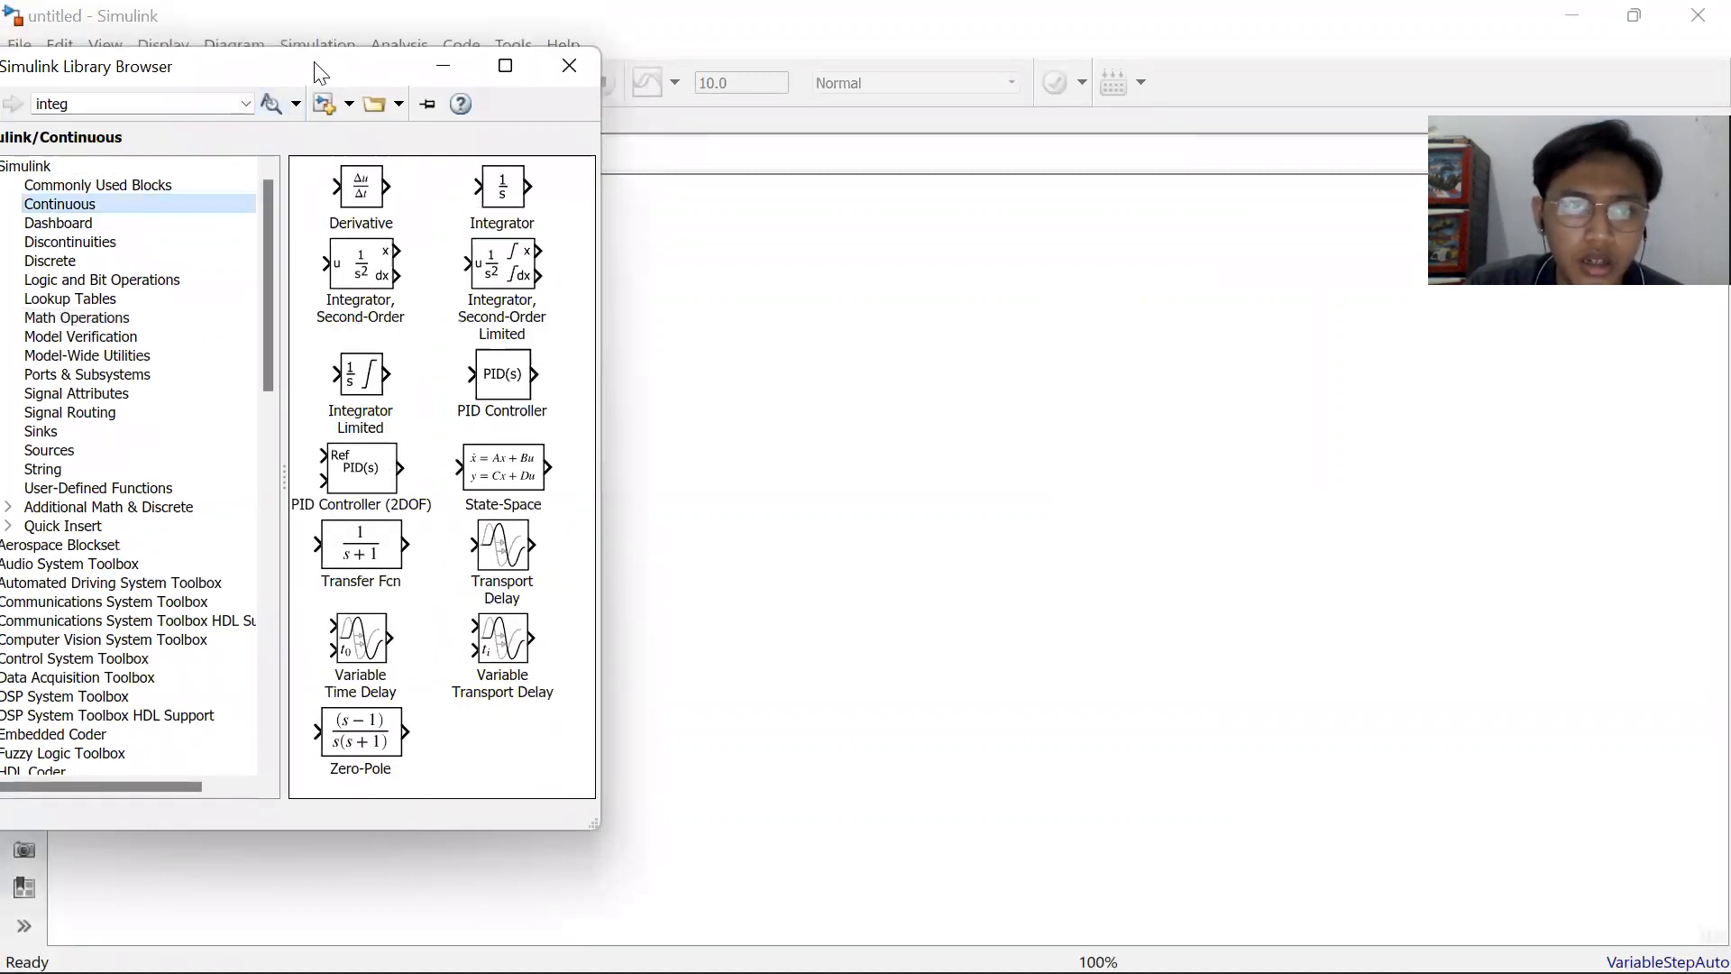
{"action": "left_click_drag", "start_coordinate": [321, 66], "coordinate": [198, 82]}
{"action": "left_click_drag", "start_coordinate": [395, 209], "coordinate": [625, 328]}
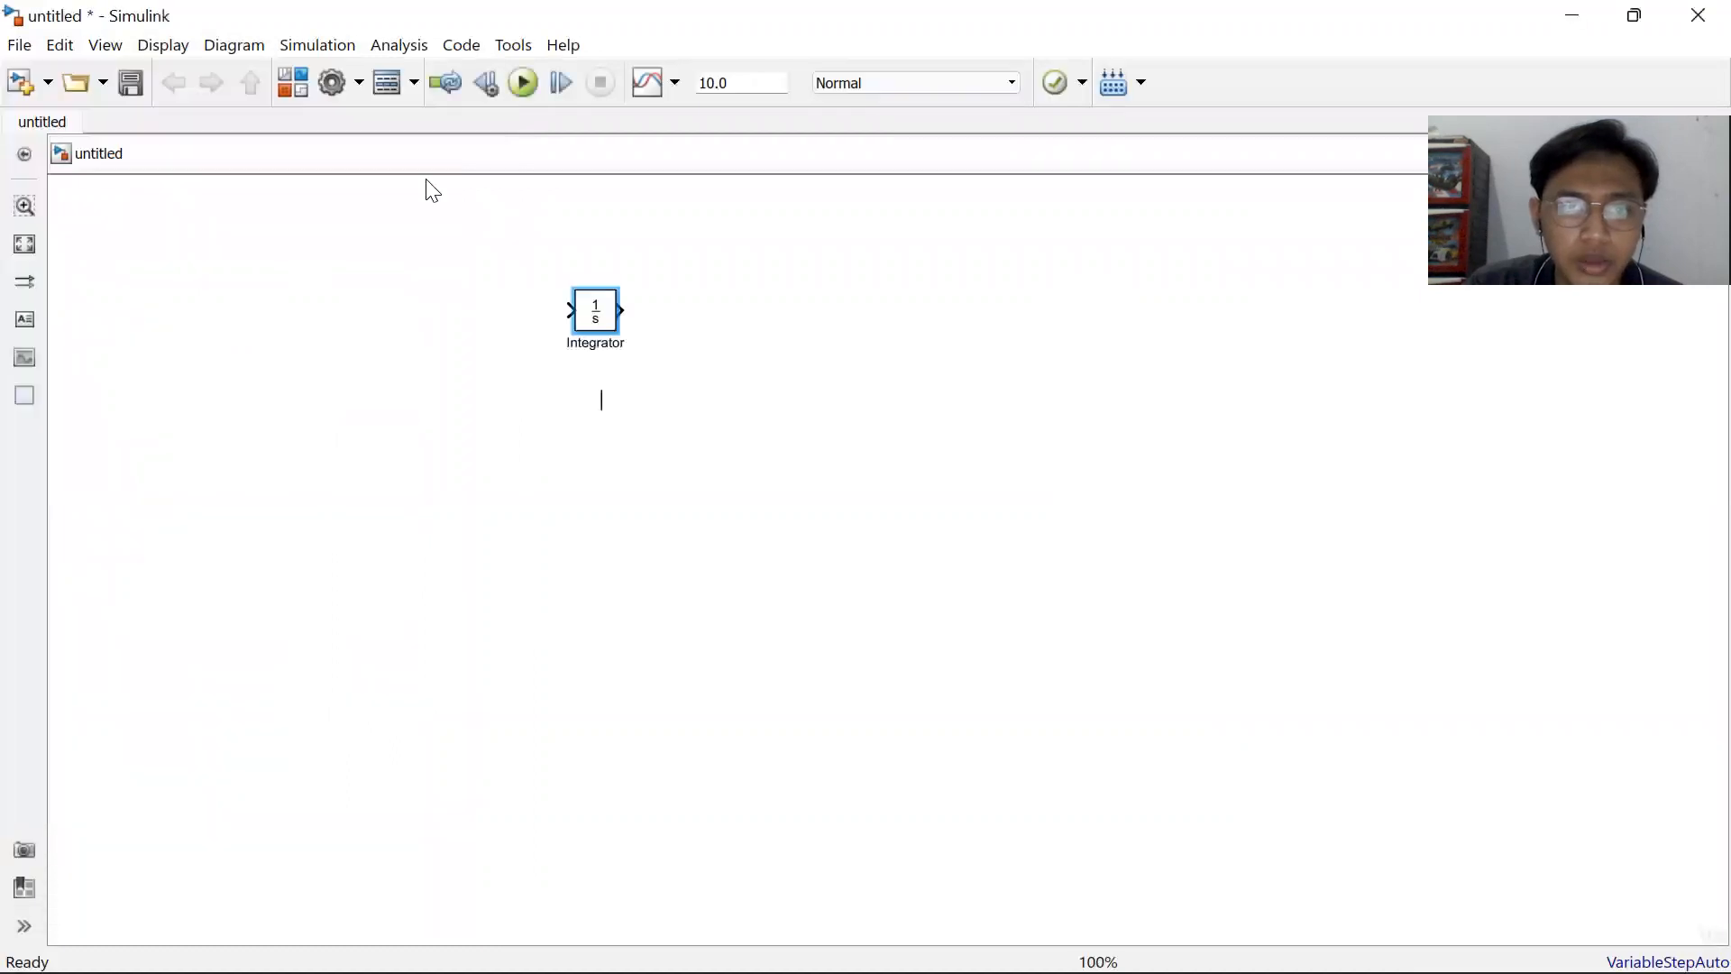
{"action": "left_click", "coordinate": [291, 89]}
{"action": "left_click_drag", "start_coordinate": [366, 205], "coordinate": [606, 441]}
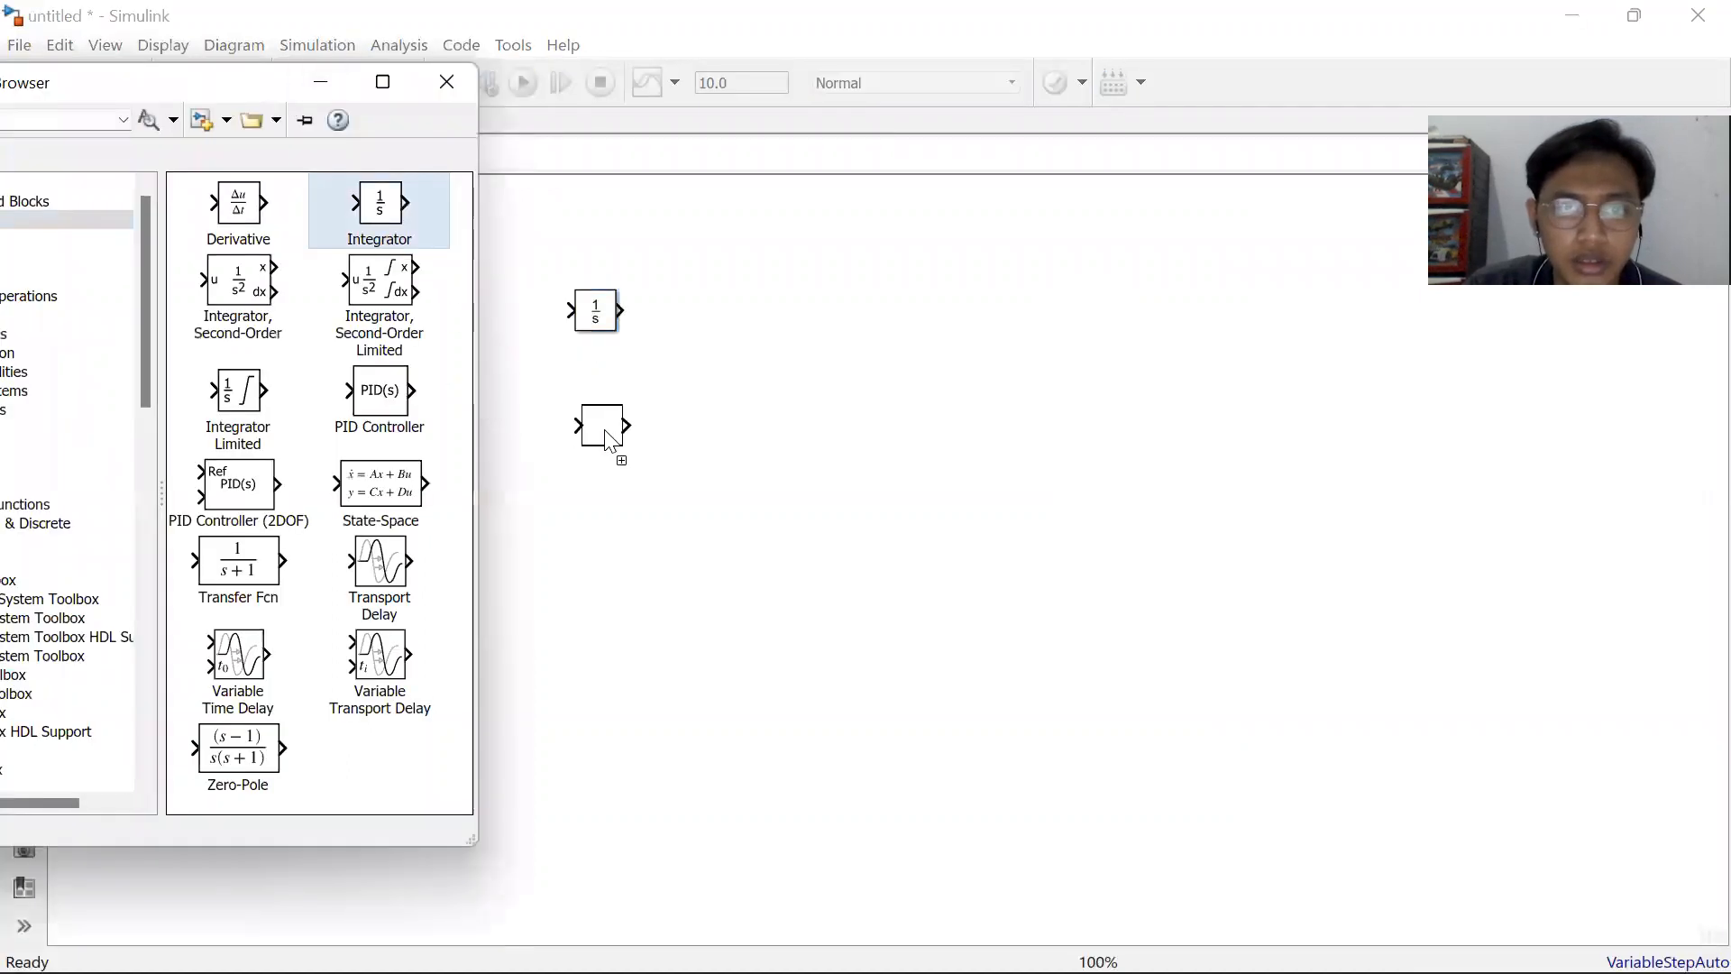
{"action": "left_click", "coordinate": [350, 94]}
{"action": "left_click_drag", "start_coordinate": [380, 211], "coordinate": [801, 443]}
{"action": "left_click_drag", "start_coordinate": [604, 313], "coordinate": [610, 279]}
Connect the two lower Integrators in series and draw open input and output lines on both integrator rows.
{"action": "left_click_drag", "start_coordinate": [630, 425], "coordinate": [903, 425]}
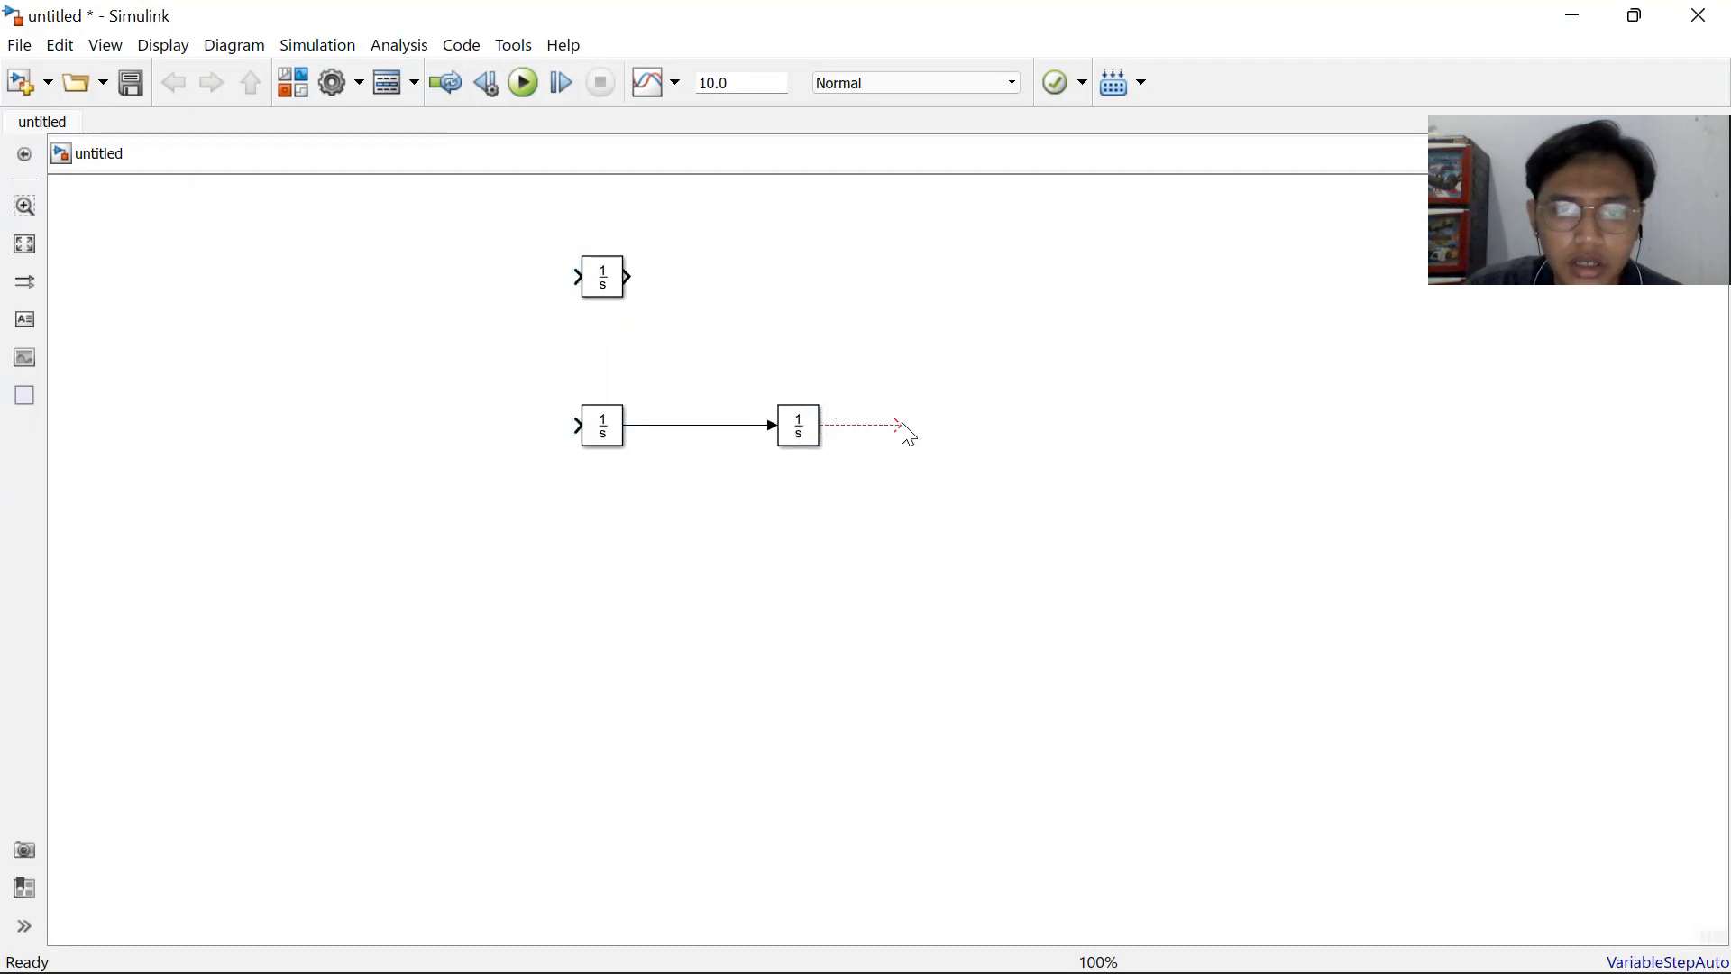
{"action": "left_click_drag", "start_coordinate": [577, 425], "coordinate": [483, 424]}
{"action": "left_click_drag", "start_coordinate": [631, 280], "coordinate": [763, 276]}
{"action": "left_click_drag", "start_coordinate": [573, 275], "coordinate": [468, 276]}
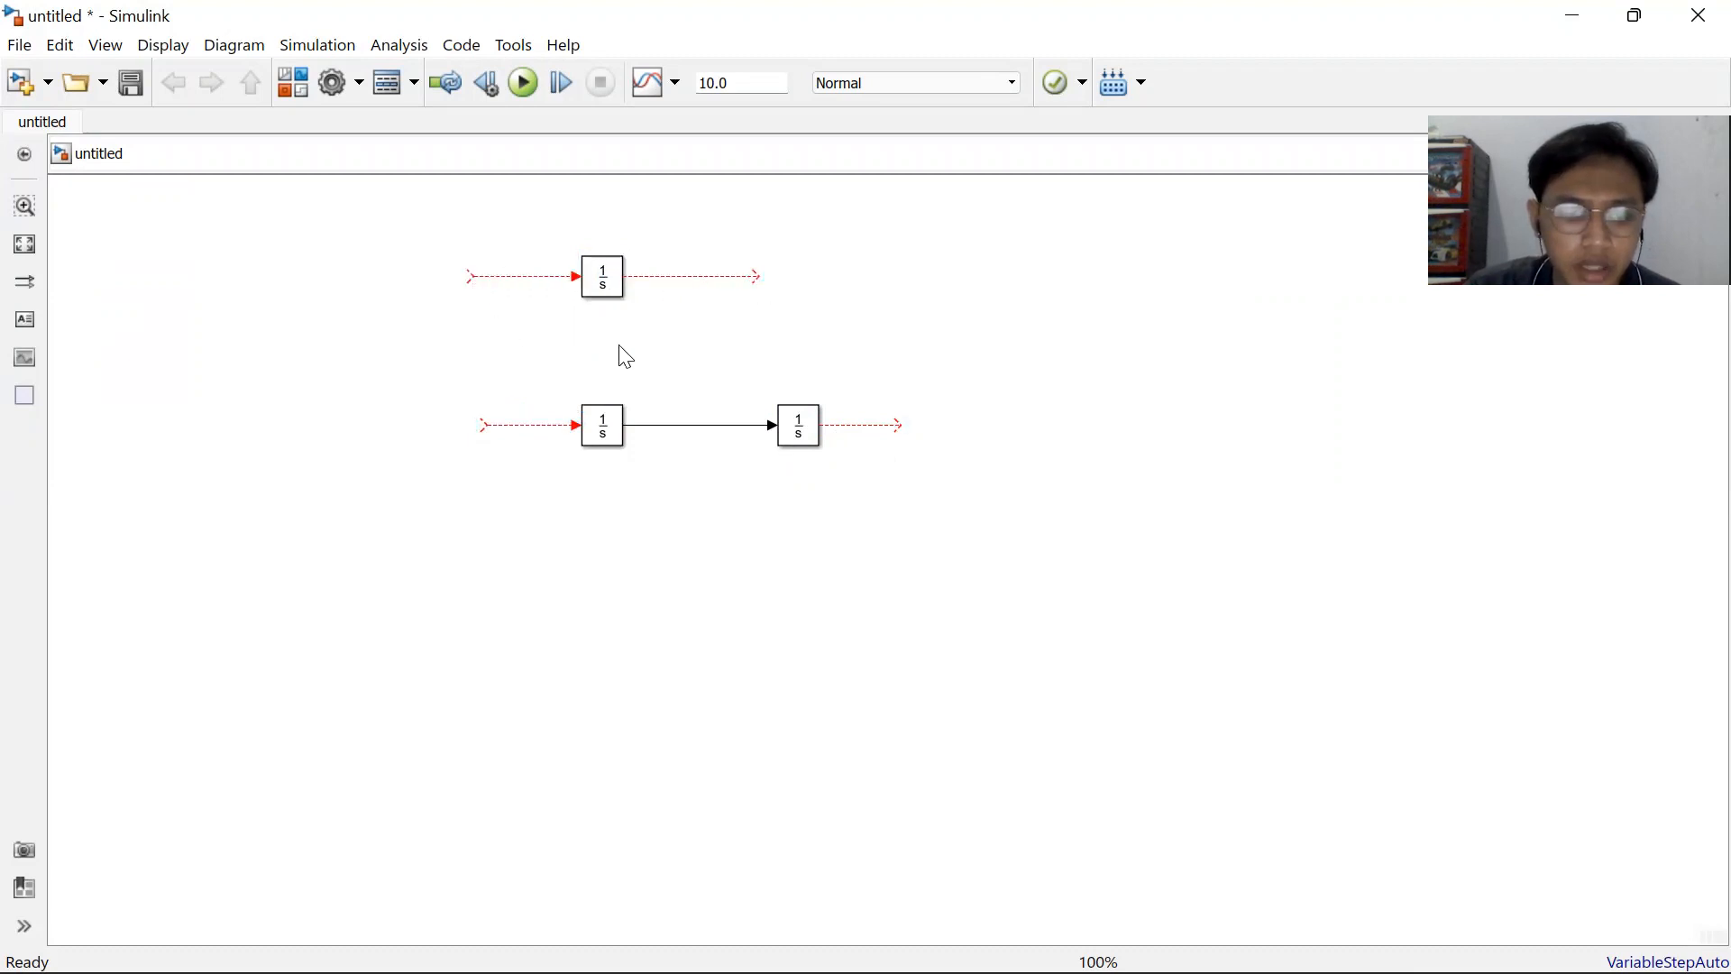
Label the upper Integrator's input line d/dt(i) and its output line i.
{"action": "left_click", "coordinate": [515, 279]}
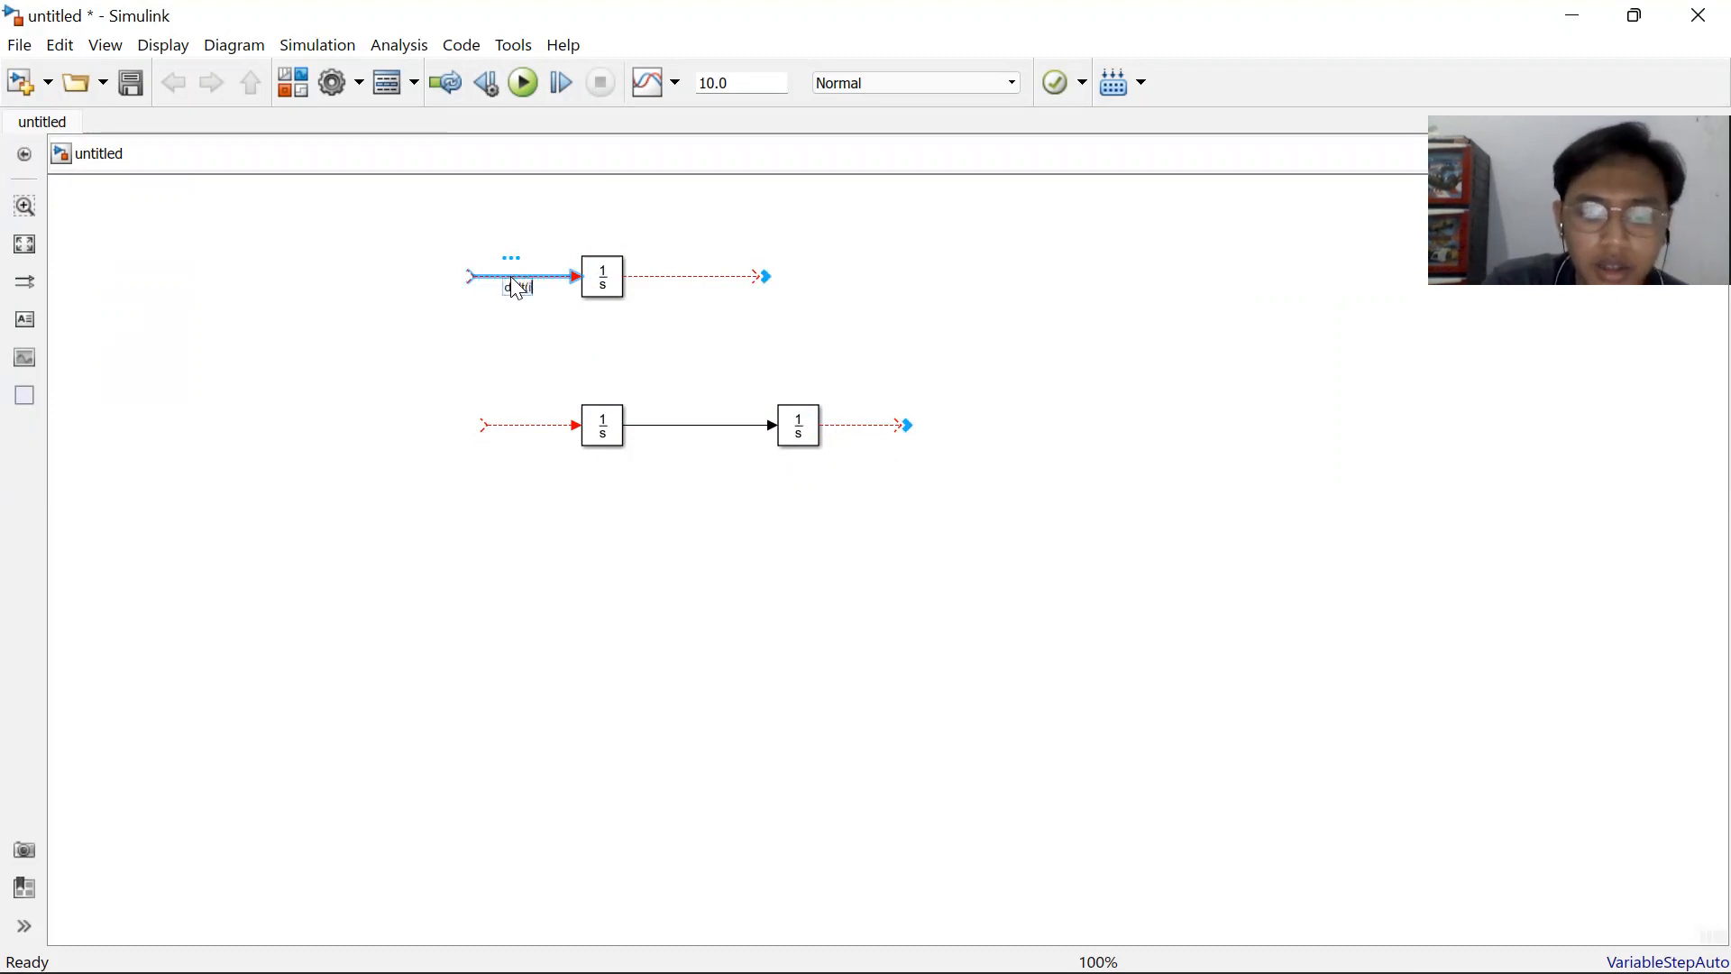
{"action": "left_click", "coordinate": [518, 344]}
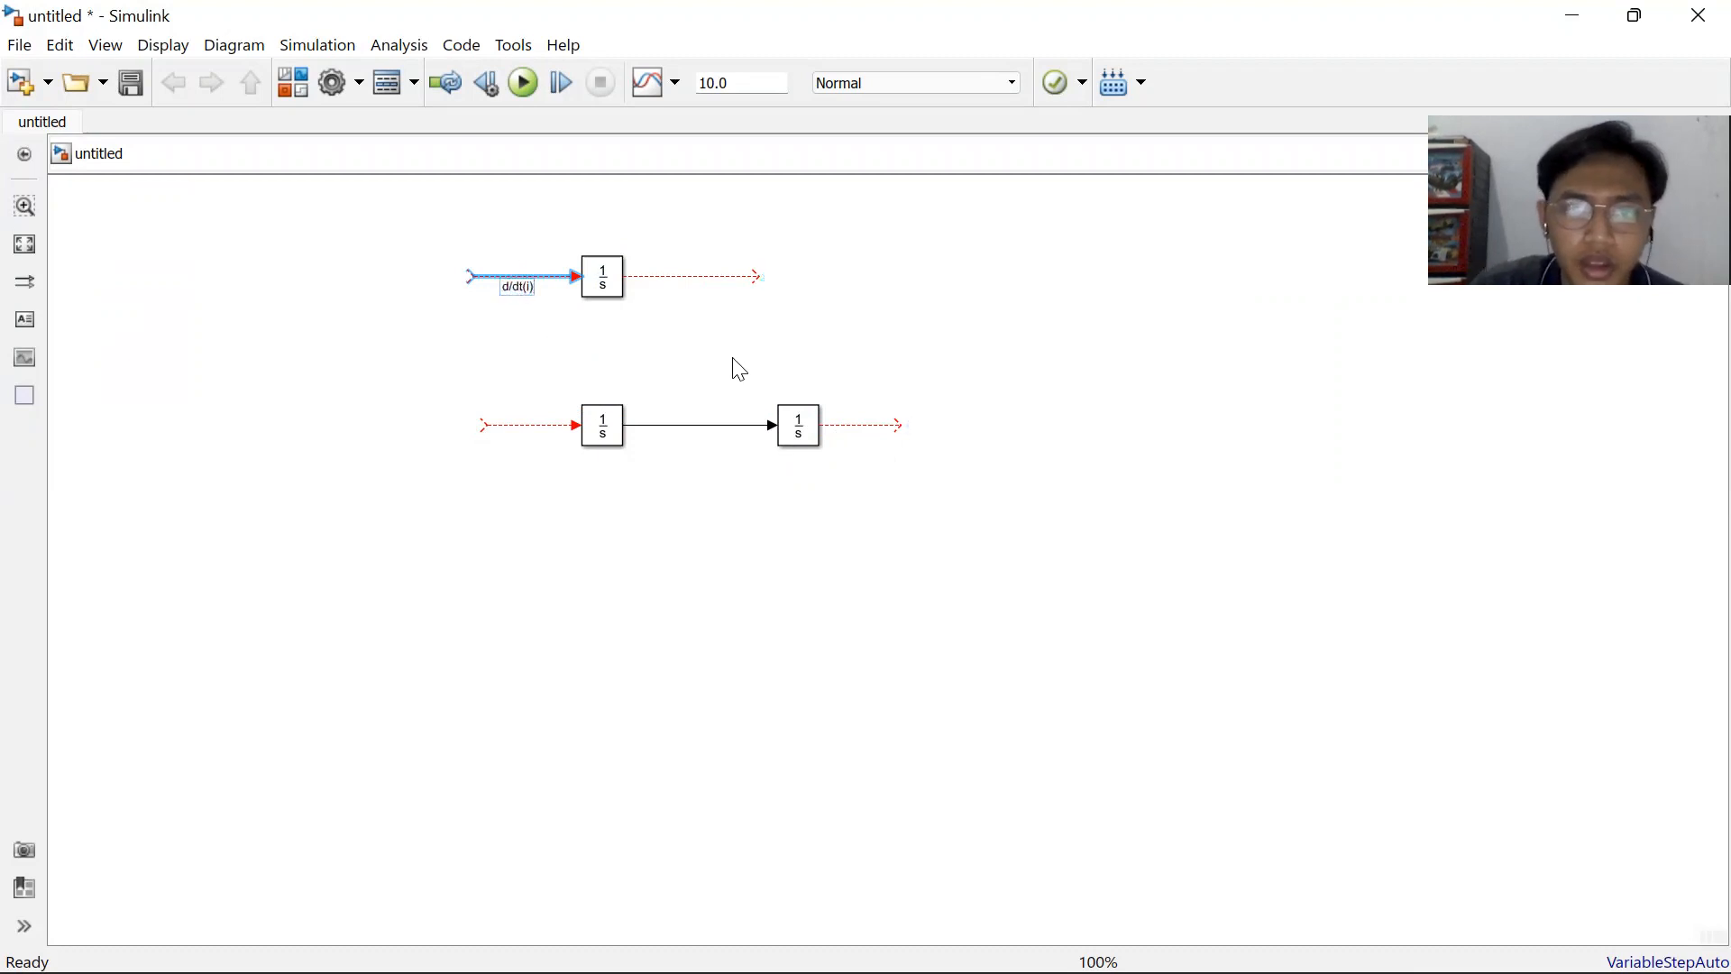
{"action": "left_click", "coordinate": [707, 279]}
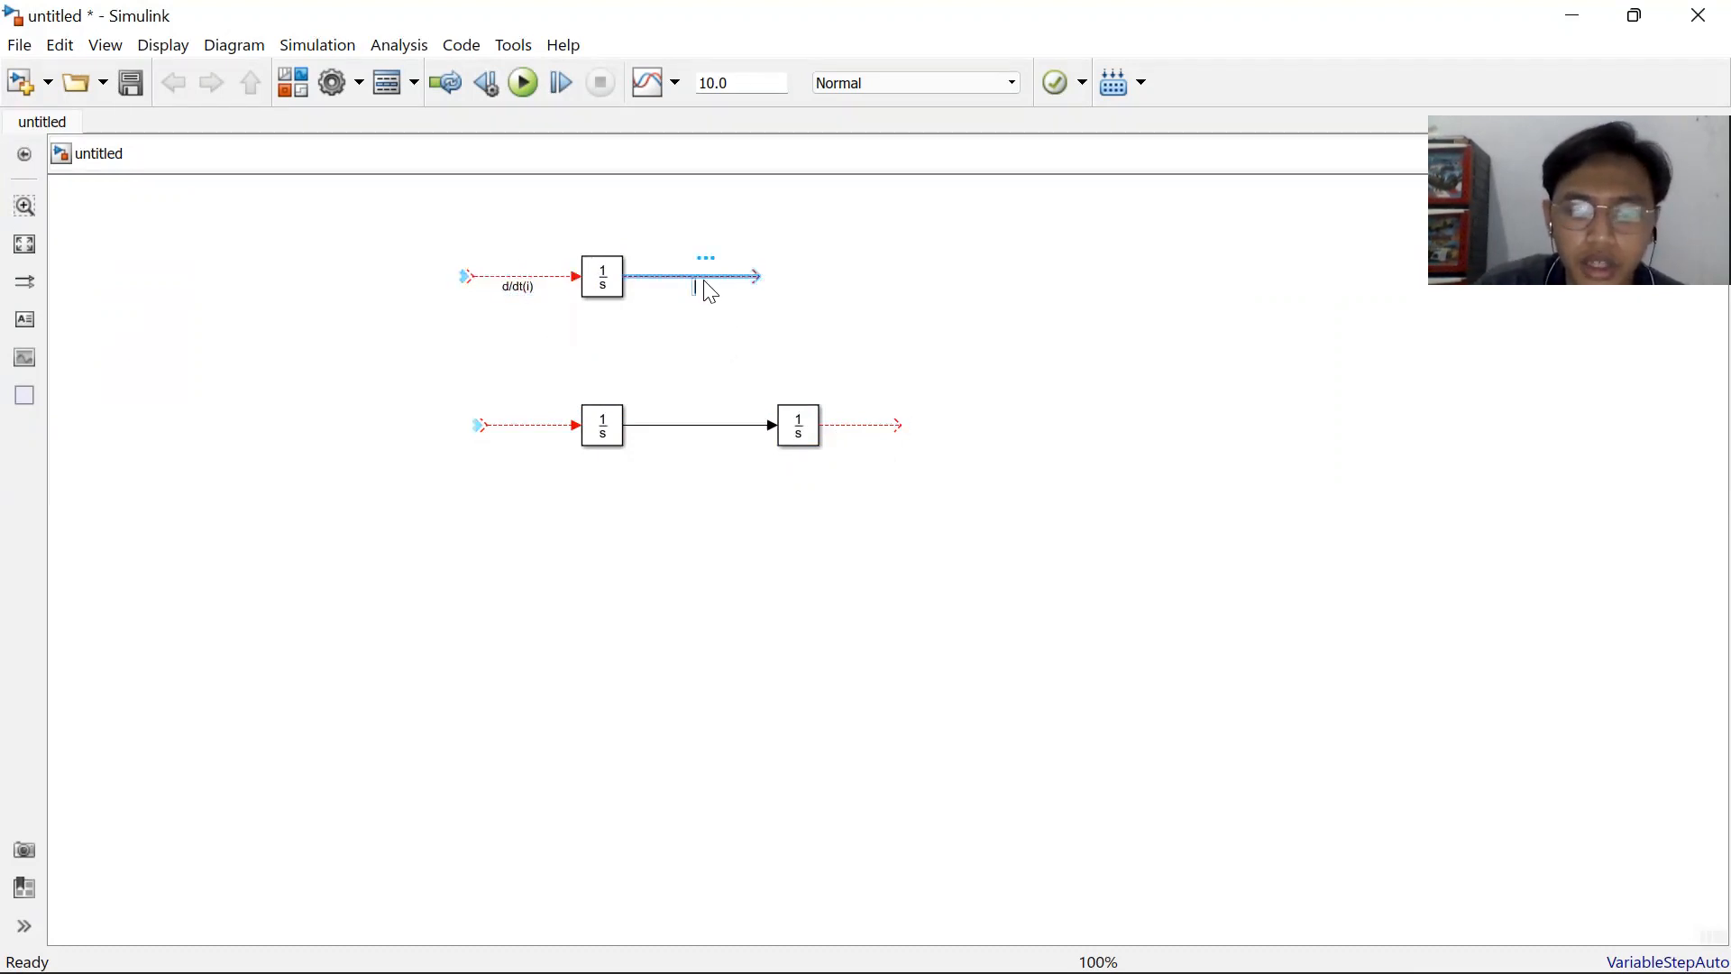
Label the input line of the lower integrator row d2/dt2(theta).
{"action": "double_click", "coordinate": [544, 436]}
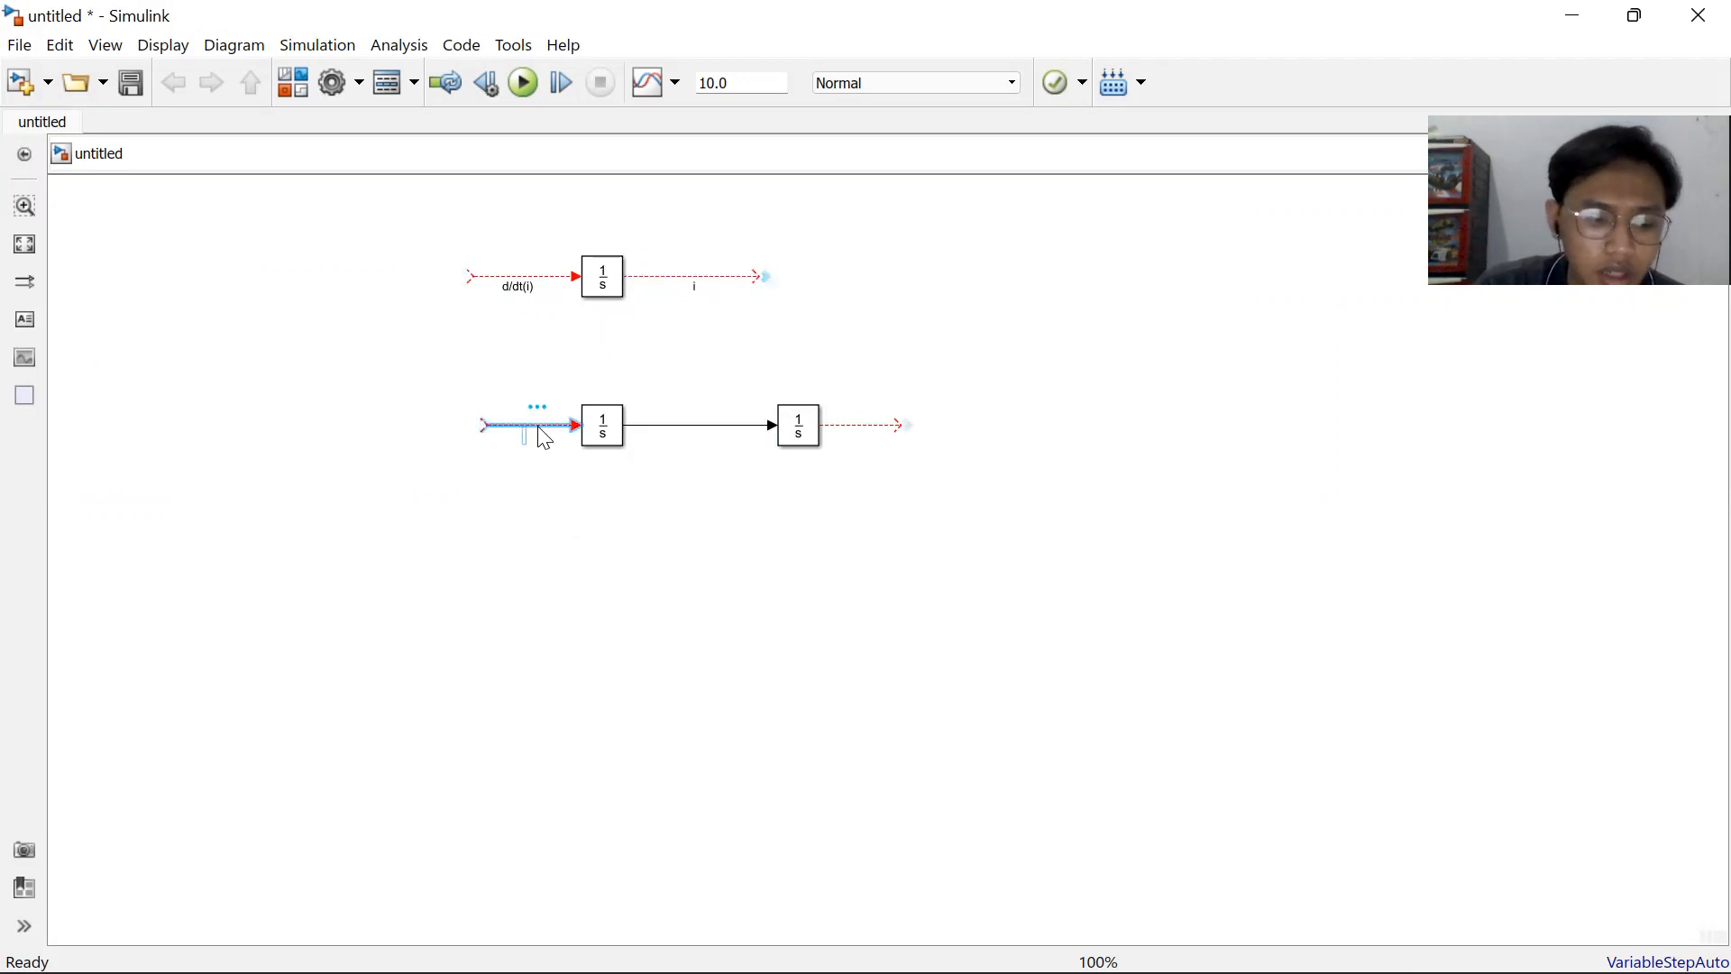
{"action": "type", "text": "d"}
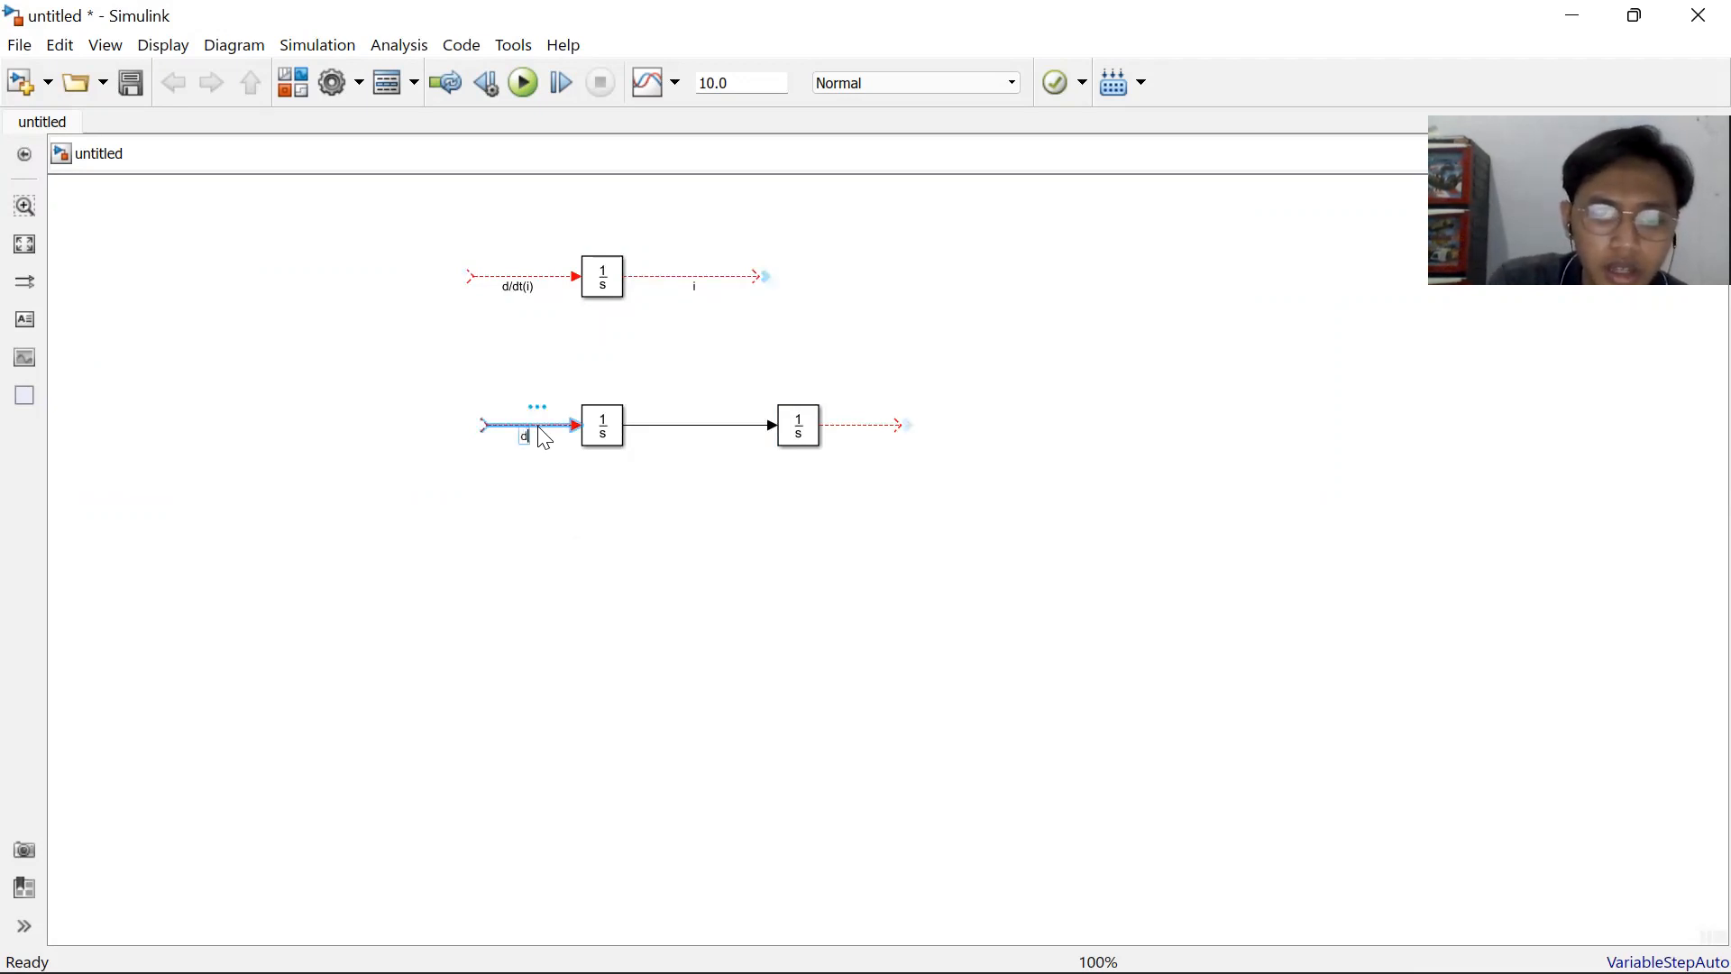
{"action": "type", "text": "2/dt"}
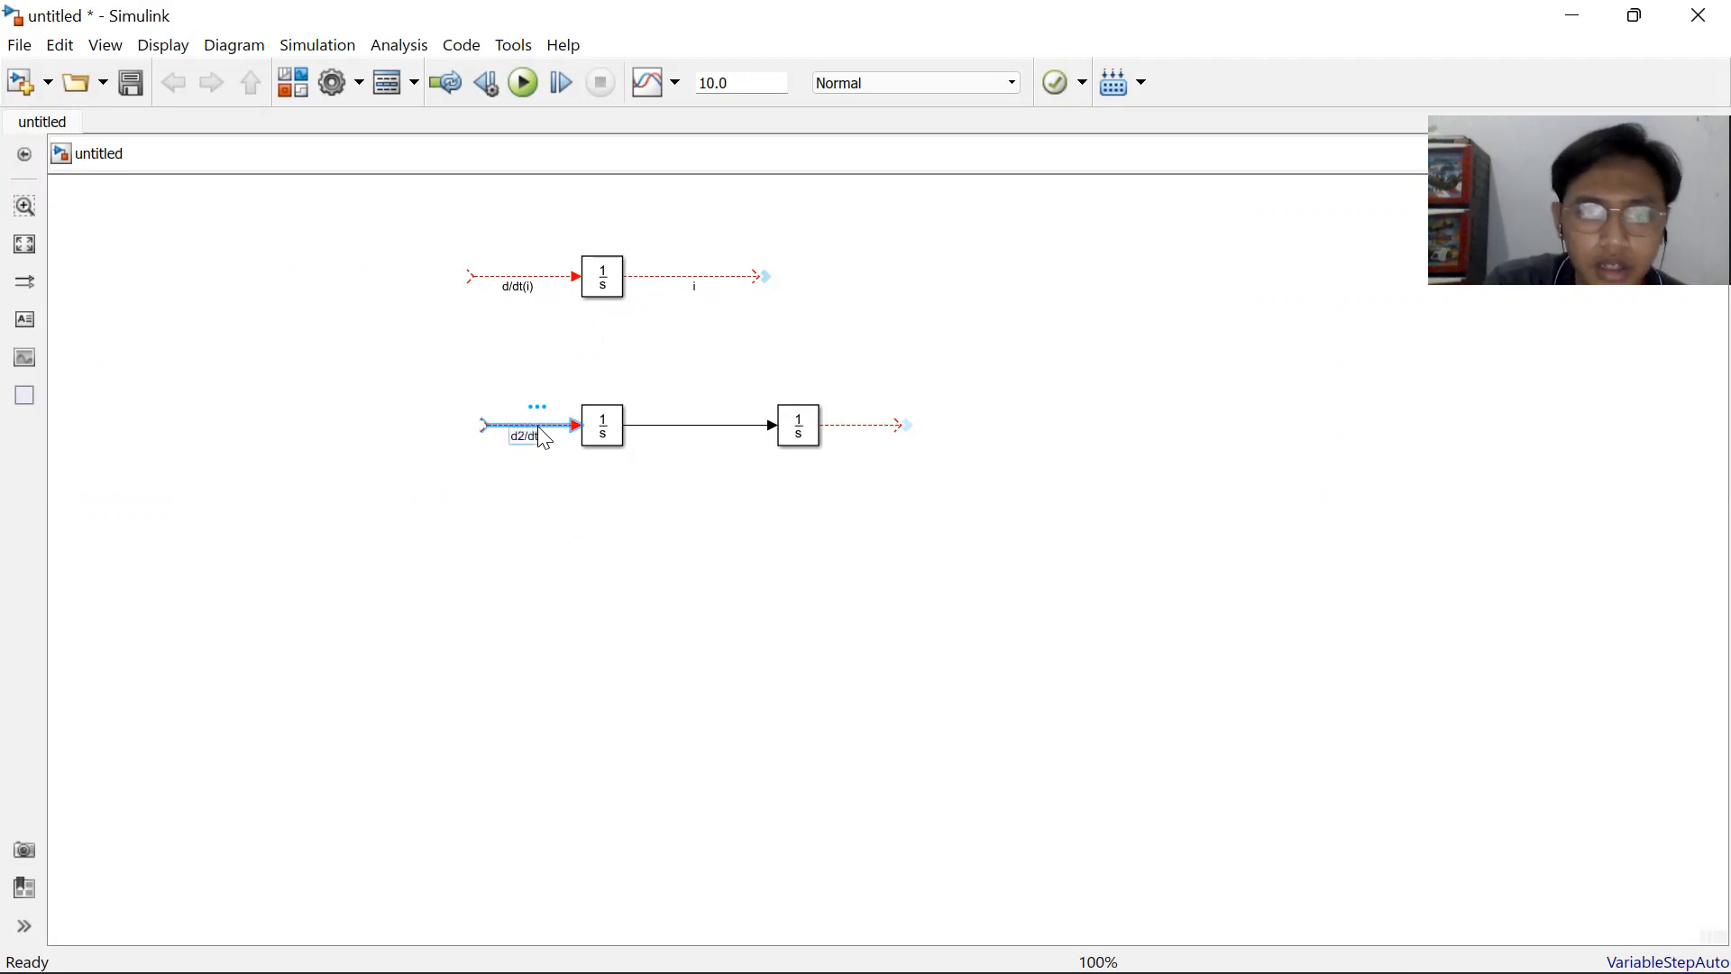
{"action": "type", "text": "2"}
{"action": "type", "text": "(i)"}
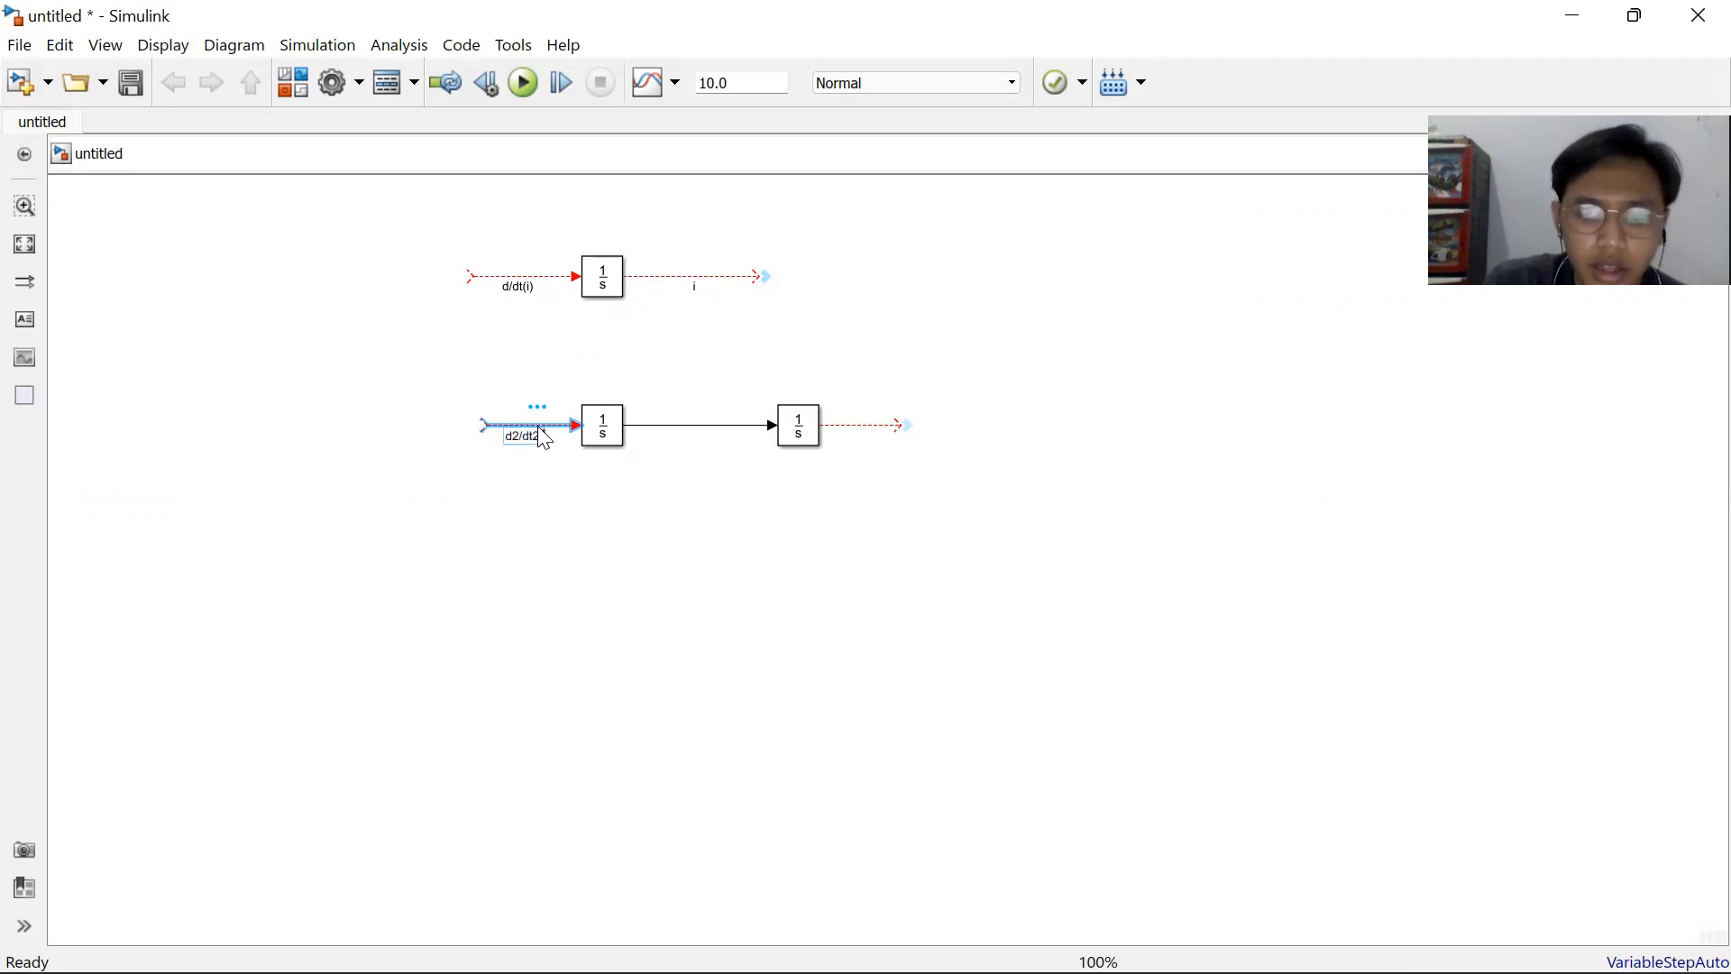
{"action": "type", "text": "ta)"}
{"action": "left_click", "coordinate": [748, 519]}
Label the line between the two lower Integrators d/dt(theta) and the row's output line theta.
{"action": "left_click", "coordinate": [708, 429]}
{"action": "double_click", "coordinate": [711, 440]}
{"action": "type", "text": "d/"}
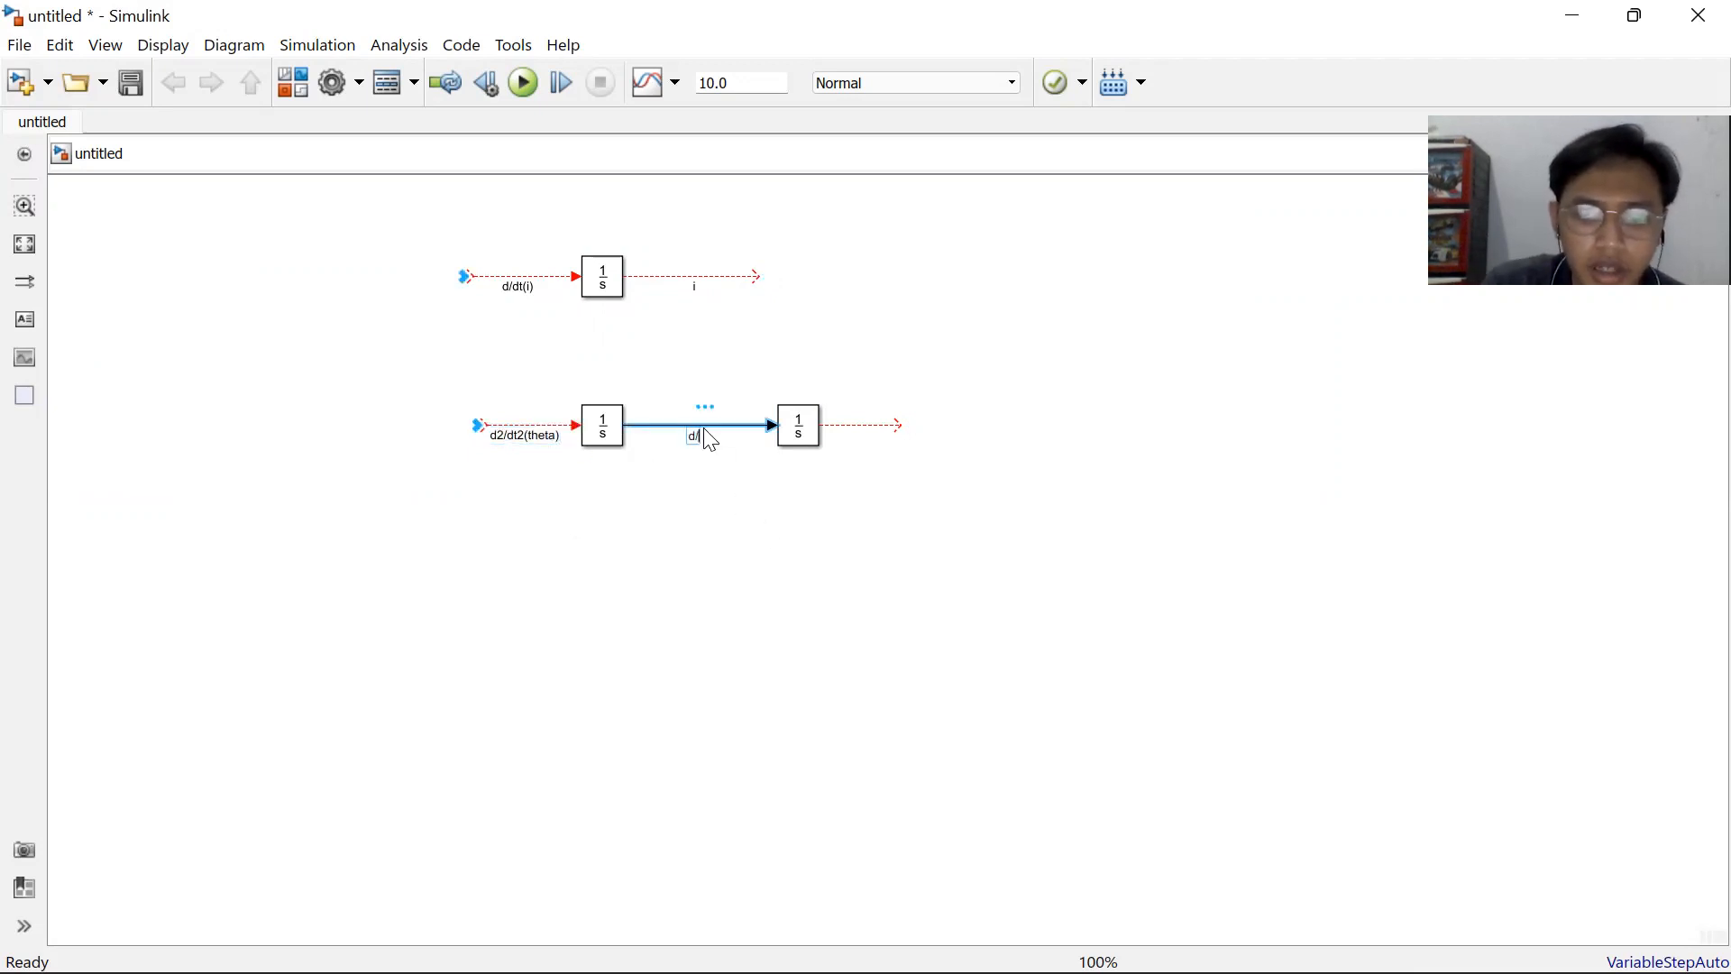
{"action": "type", "text": "dt("}
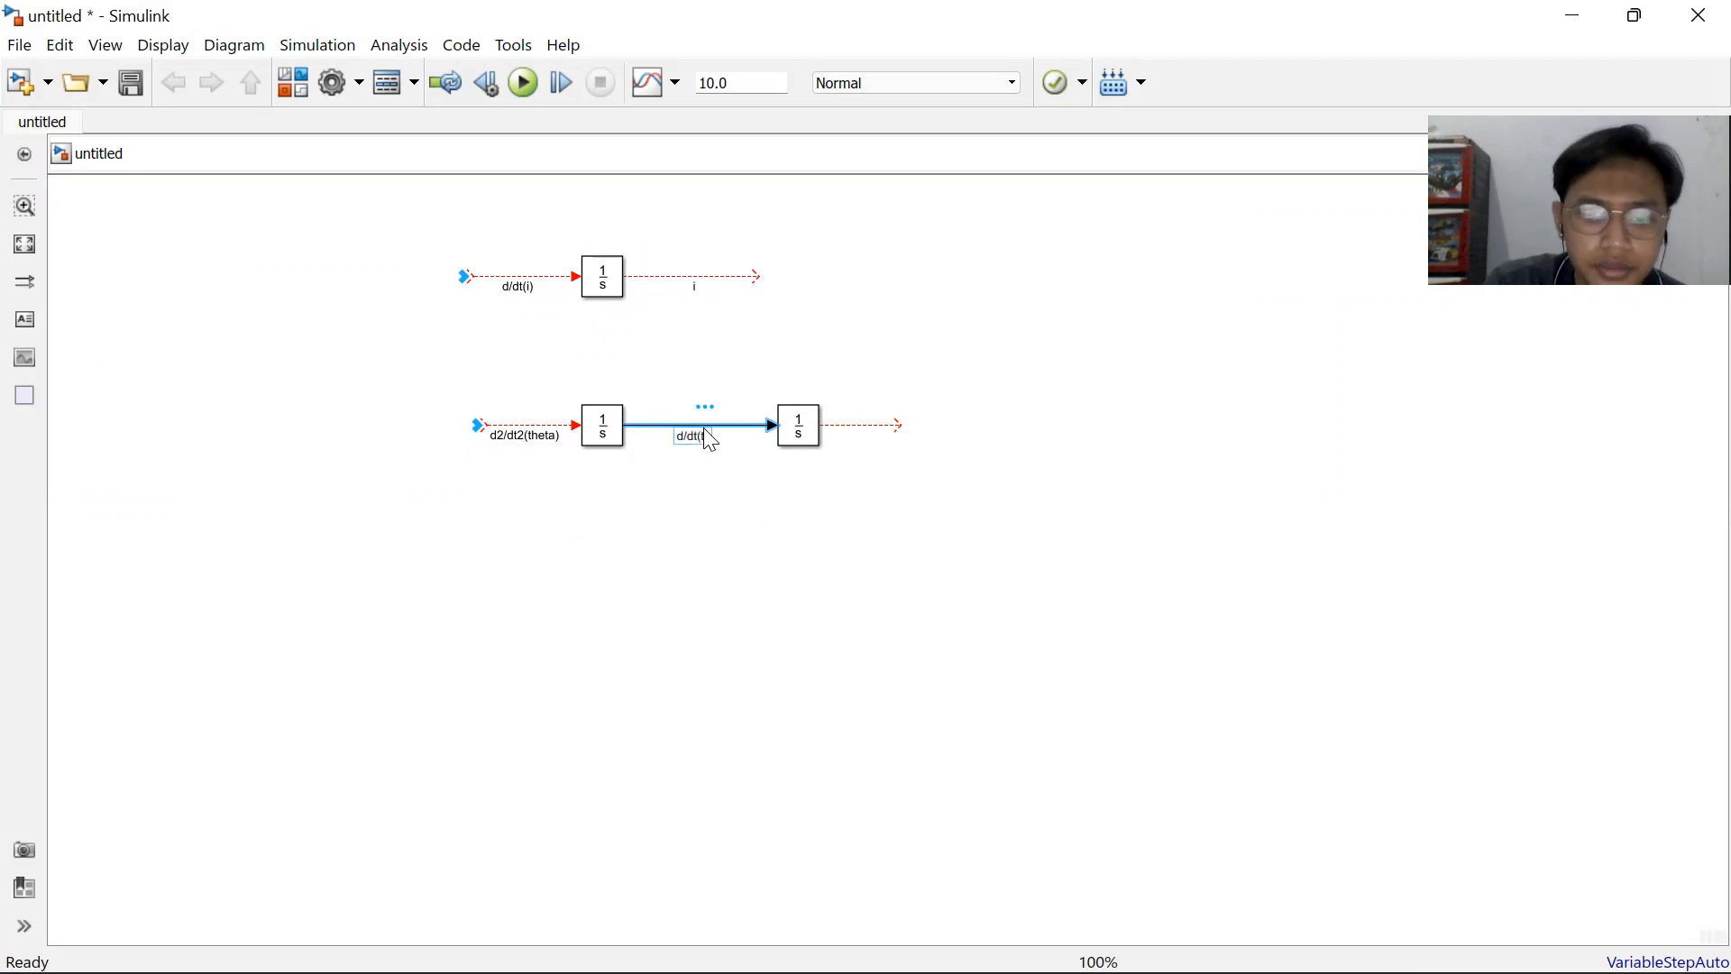
{"action": "type", "text": "theta)"}
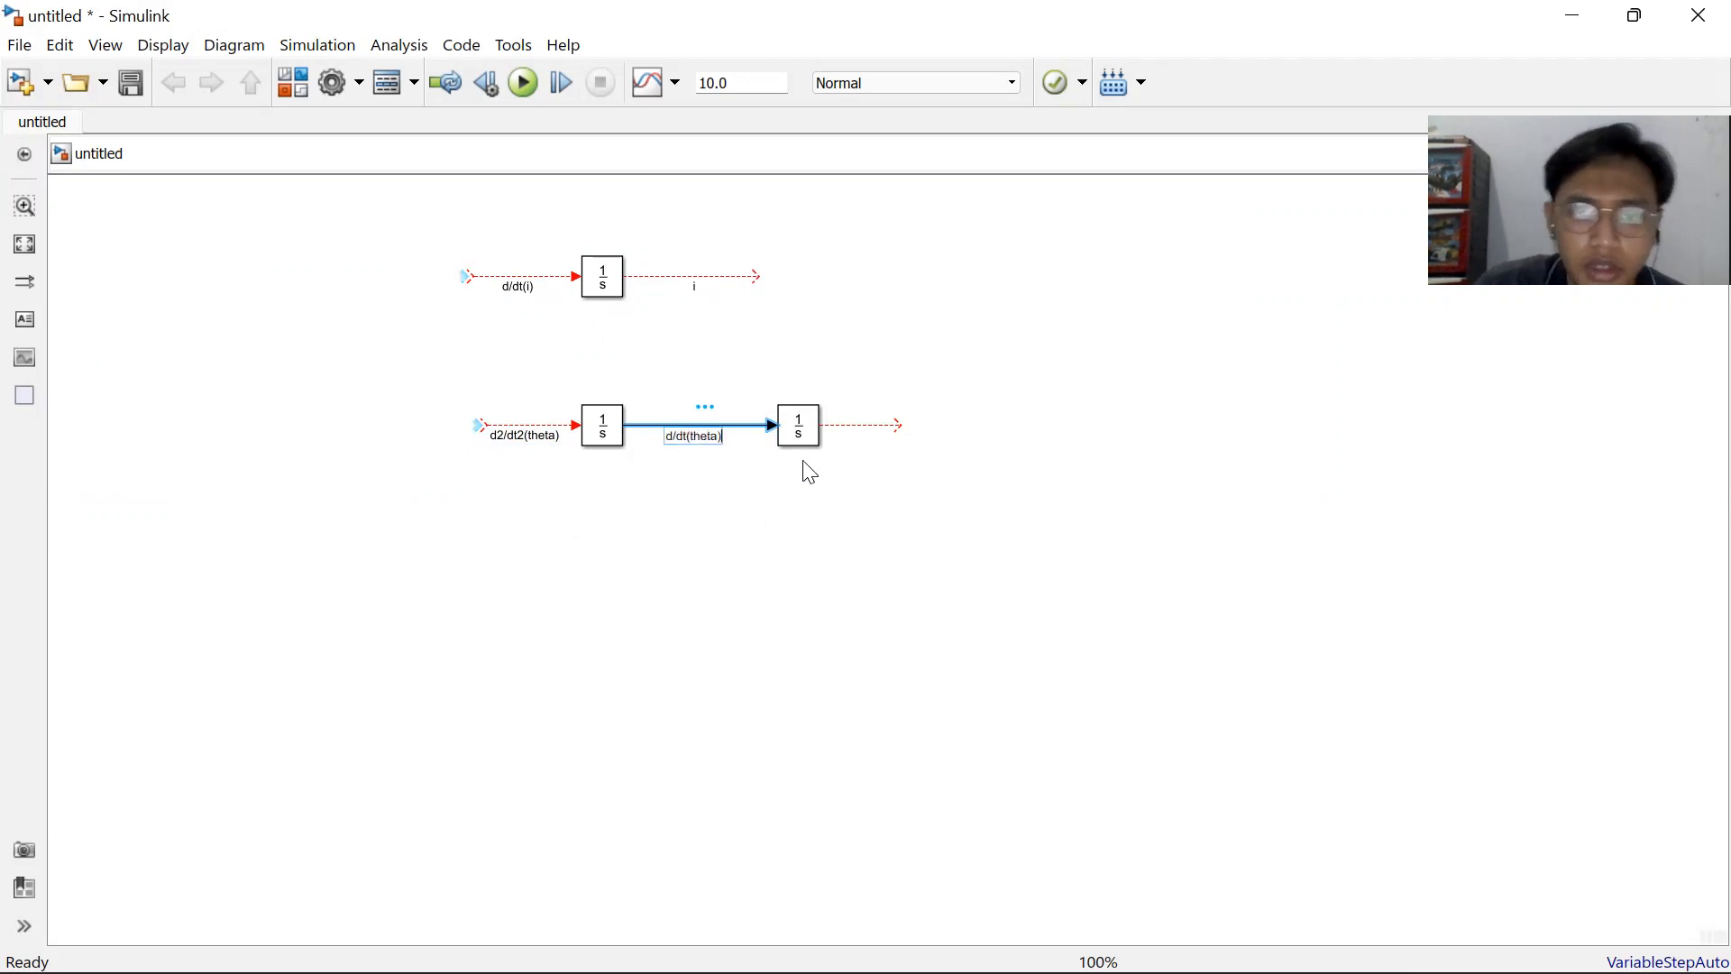
{"action": "left_click", "coordinate": [870, 428]}
{"action": "double_click", "coordinate": [870, 430]}
{"action": "type", "text": "theta"}
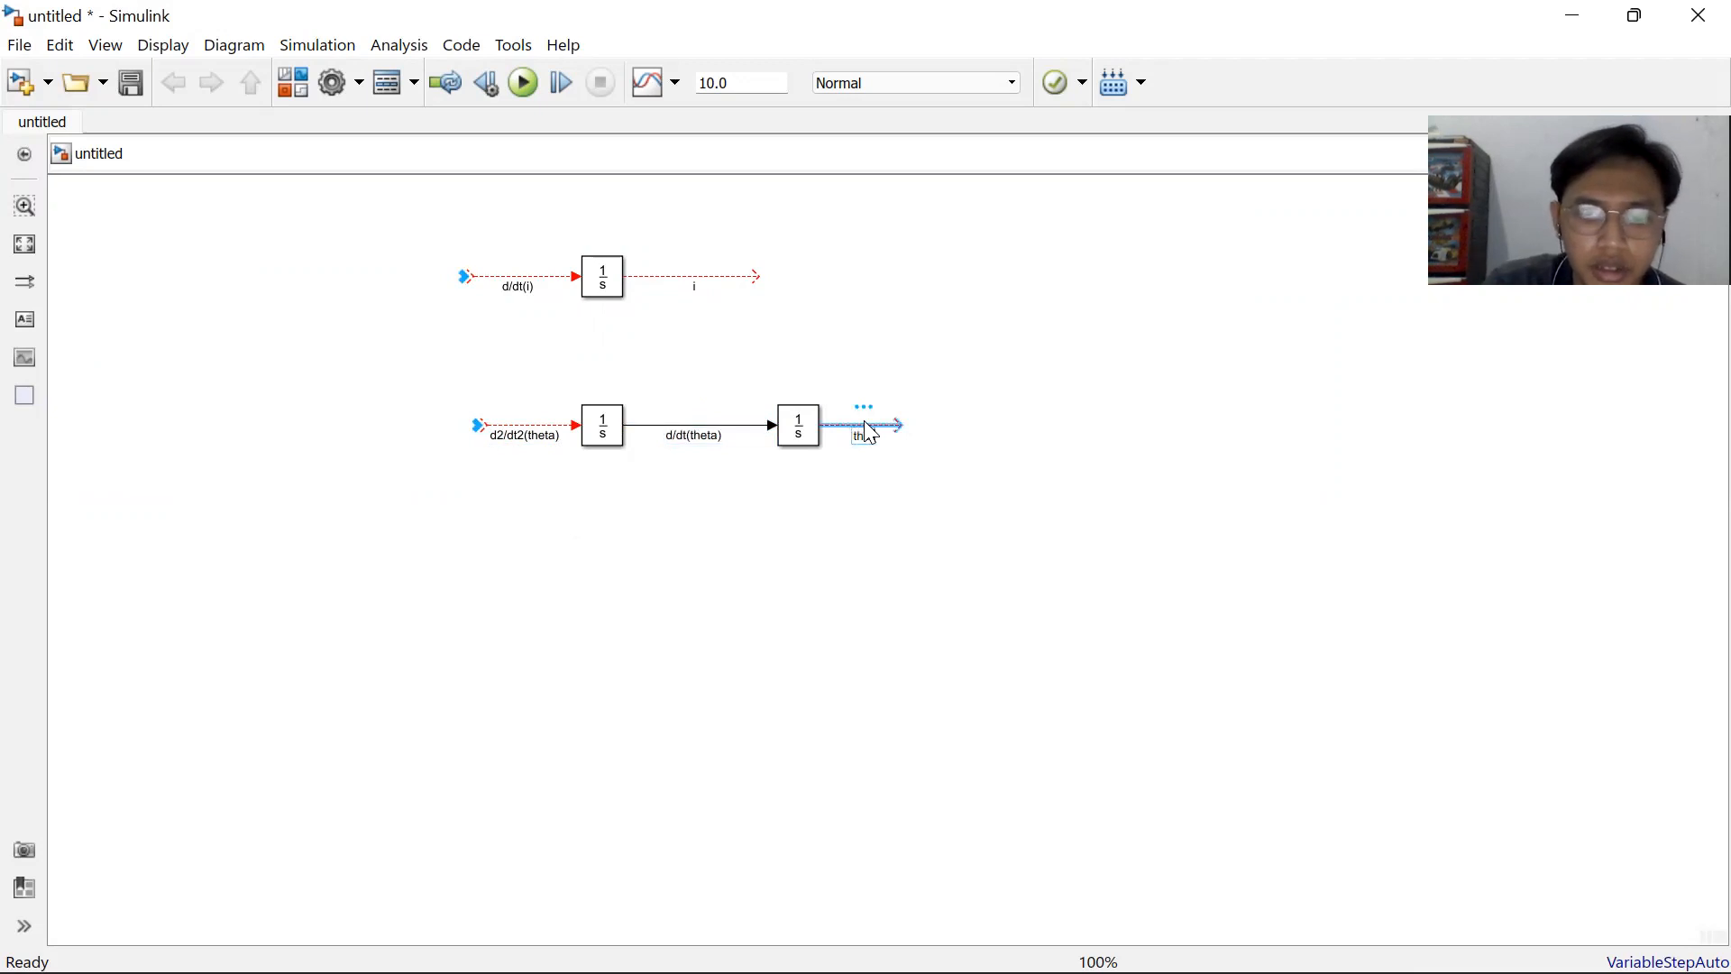
{"action": "left_click", "coordinate": [980, 491]}
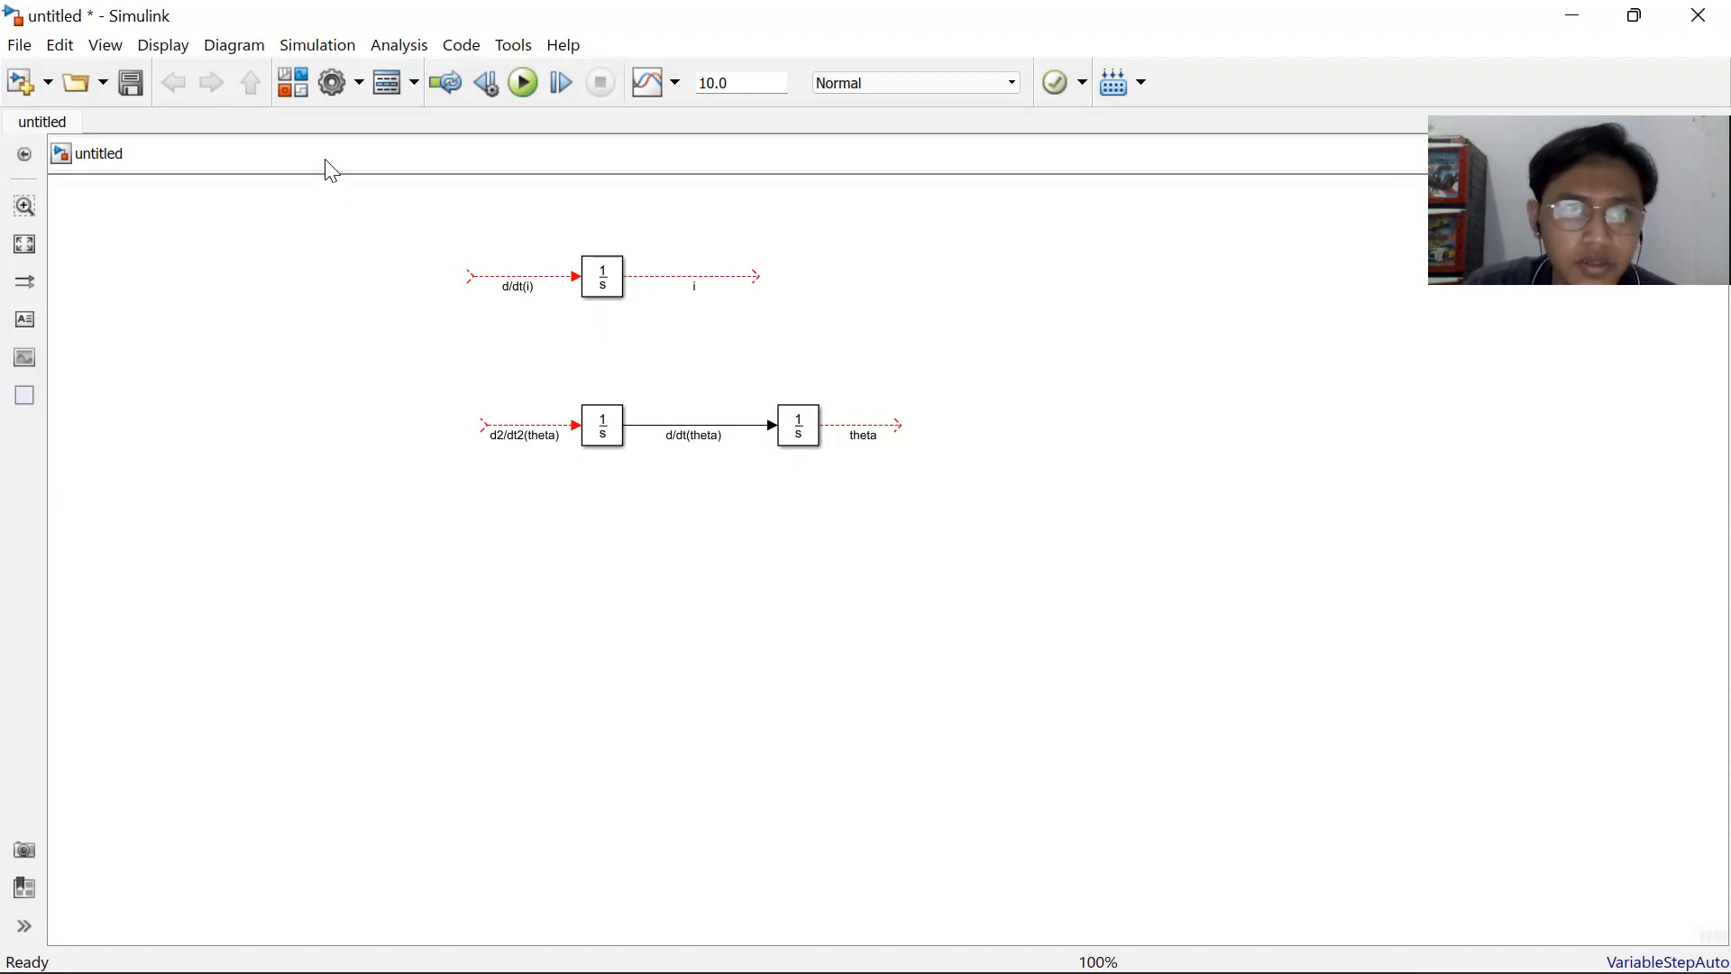
Add two Add blocks from the Math Operations library to the model.
{"action": "left_click", "coordinate": [292, 90]}
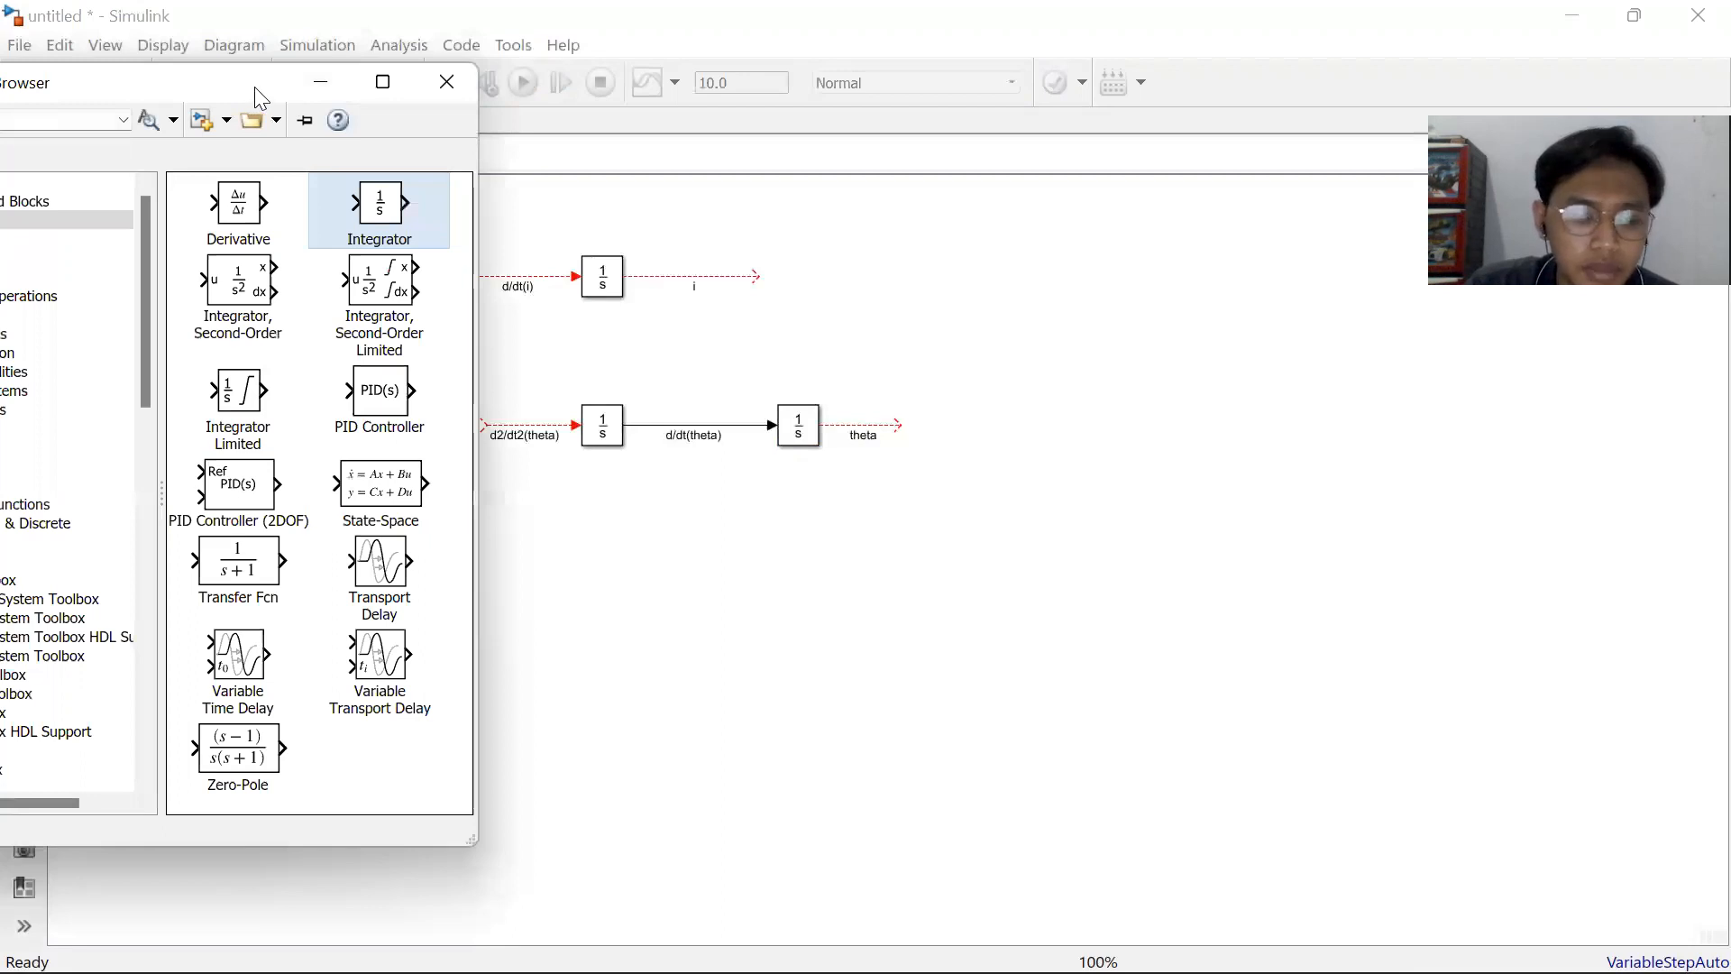
{"action": "left_click_drag", "start_coordinate": [254, 87], "coordinate": [459, 83]}
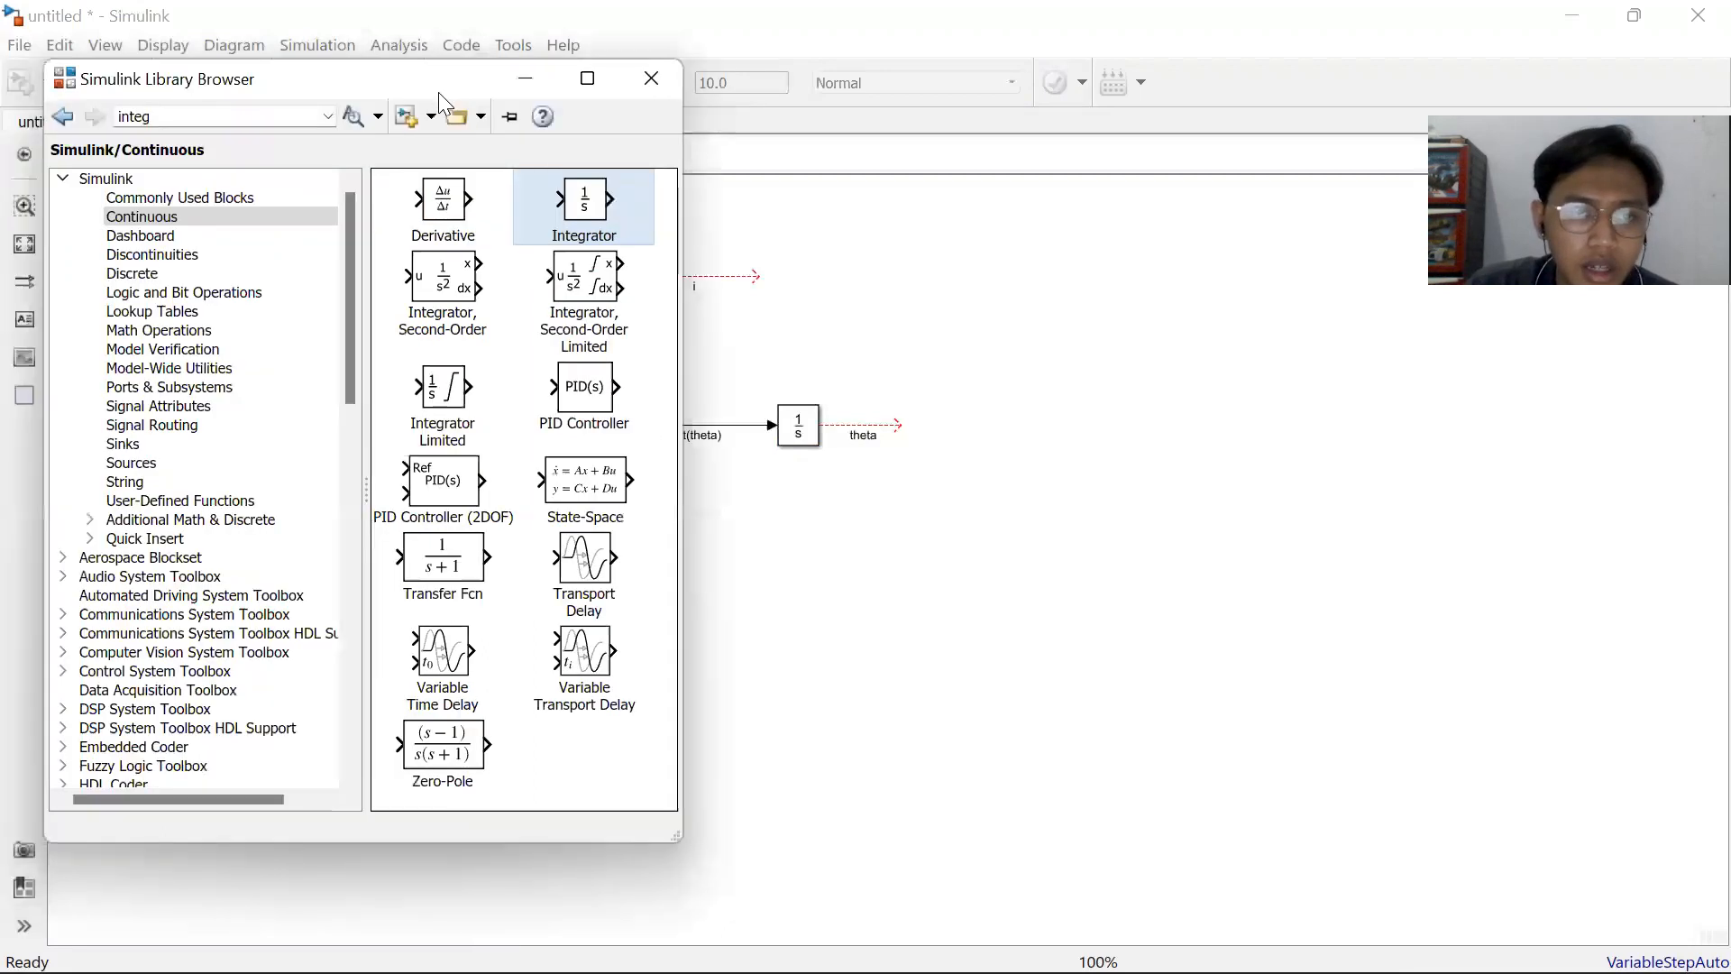
{"action": "left_click", "coordinate": [242, 330]}
{"action": "left_click_drag", "start_coordinate": [352, 91], "coordinate": [57, 95]}
{"action": "left_click_drag", "start_coordinate": [273, 221], "coordinate": [920, 306]}
{"action": "left_click", "coordinate": [287, 83]}
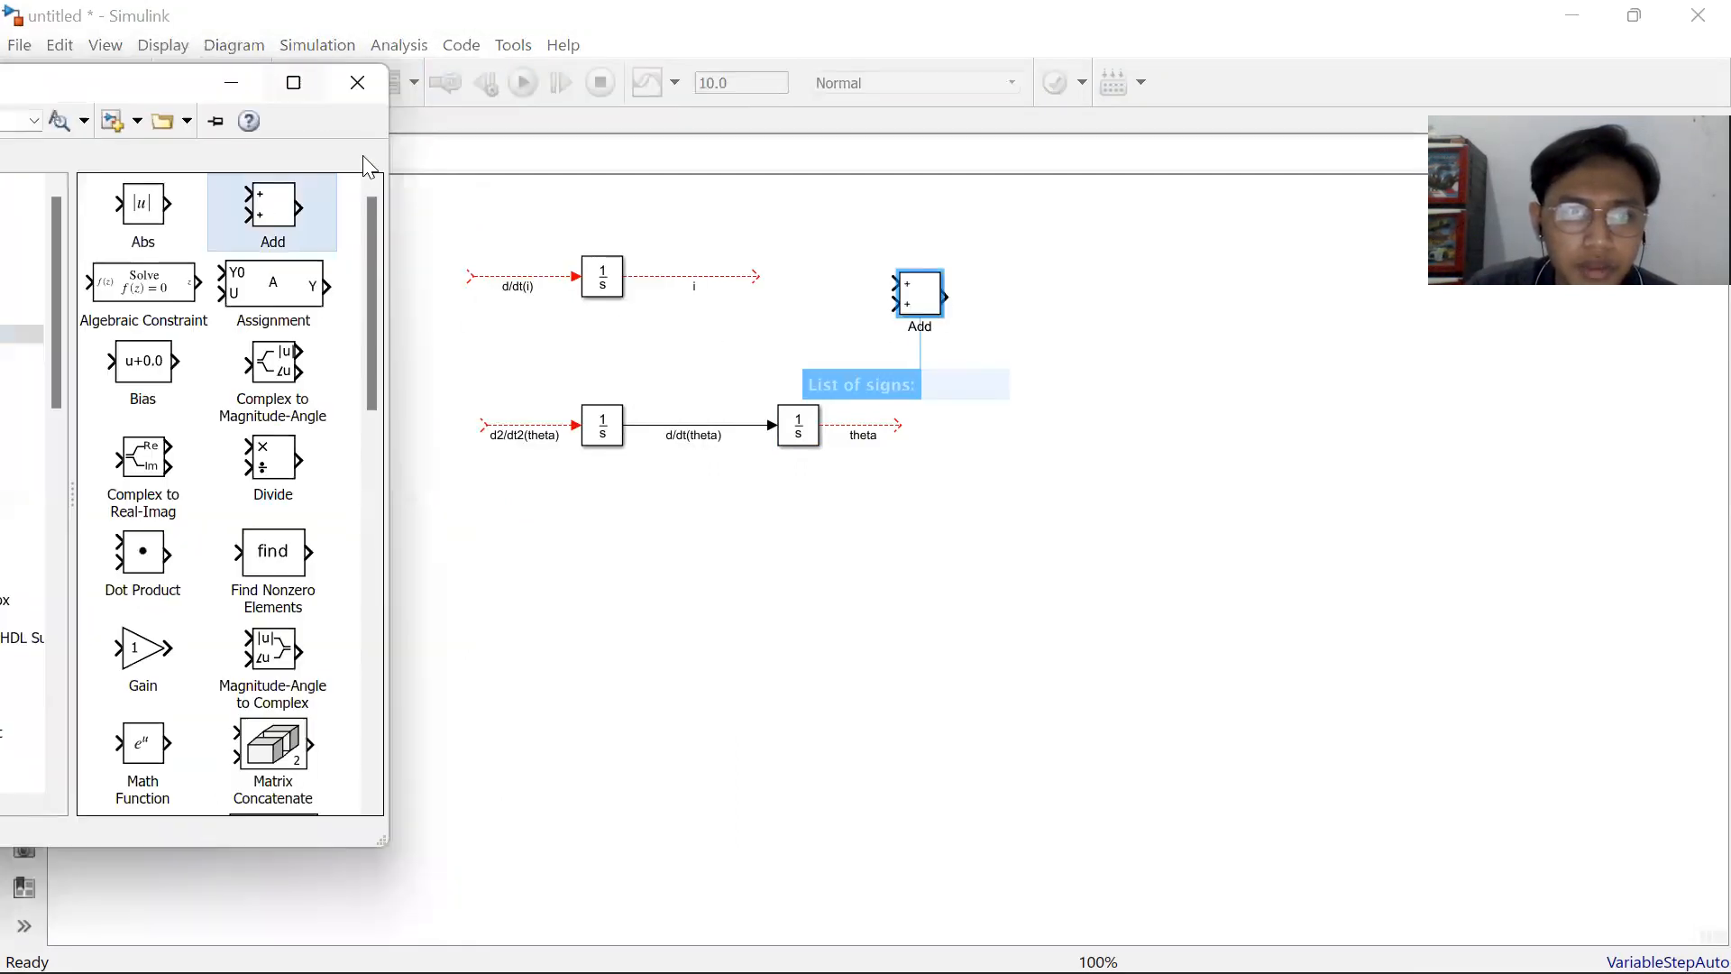
{"action": "left_click_drag", "start_coordinate": [270, 216], "coordinate": [811, 226]}
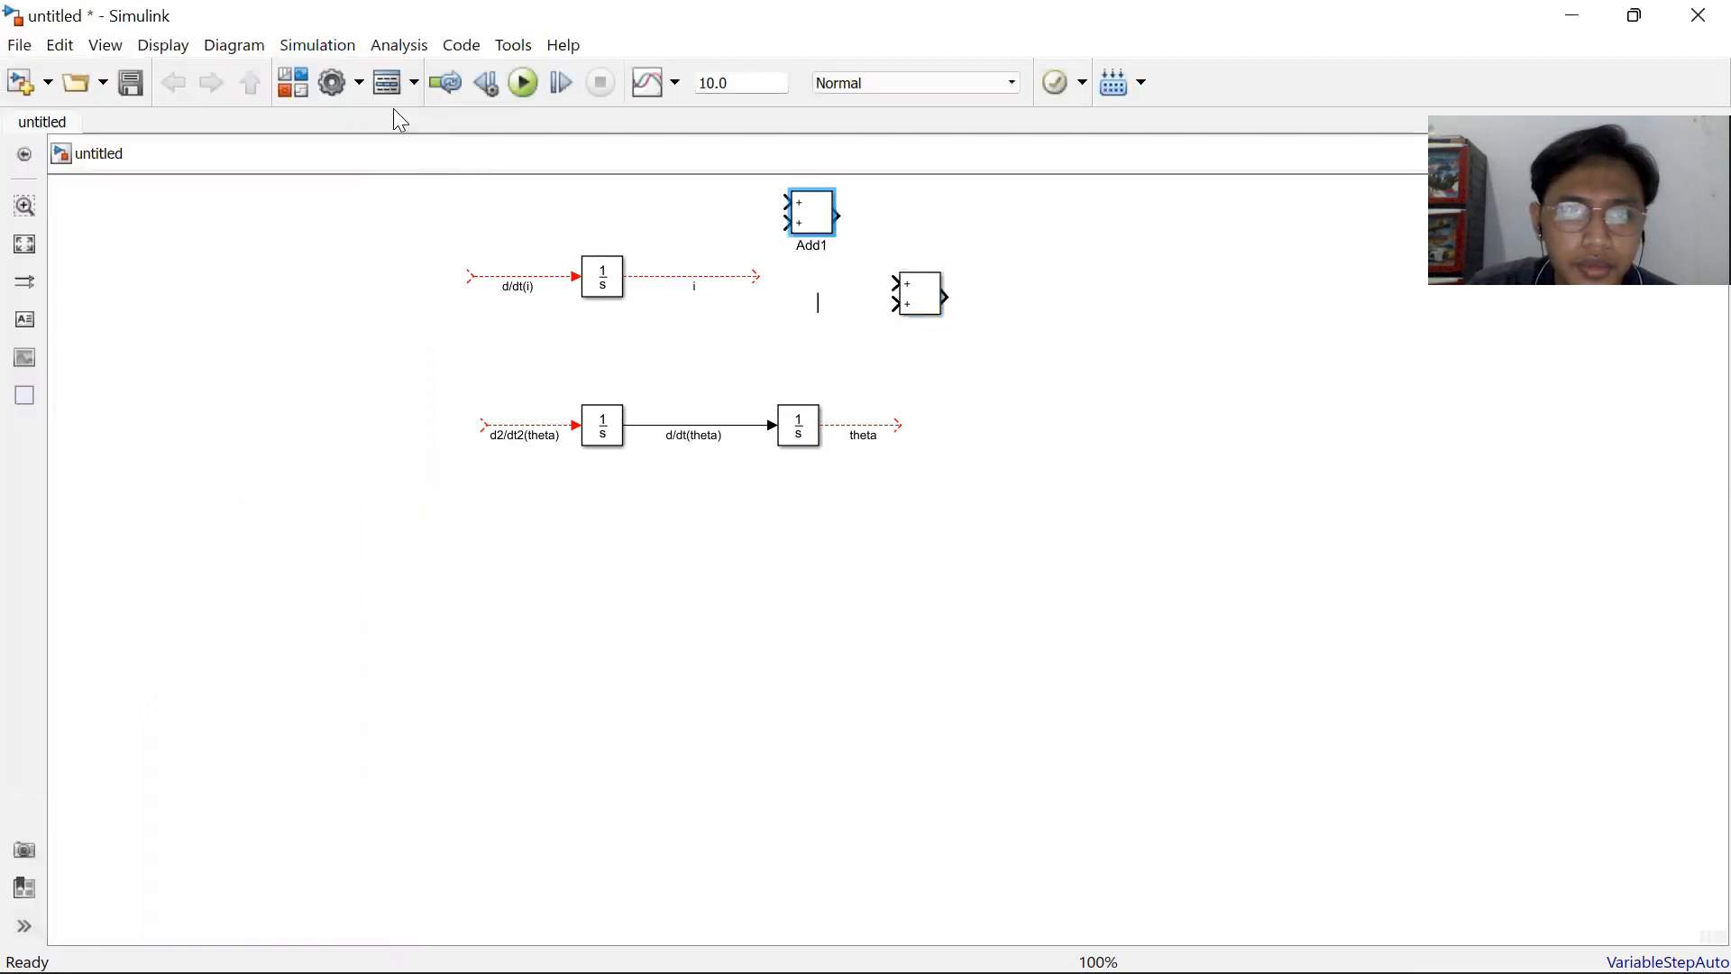
Add two Gain blocks from the Math Operations library below the integrator rows.
{"action": "left_click", "coordinate": [294, 88]}
{"action": "left_click_drag", "start_coordinate": [153, 658], "coordinate": [685, 640]}
{"action": "left_click", "coordinate": [298, 83]}
{"action": "left_click_drag", "start_coordinate": [142, 649], "coordinate": [902, 573]}
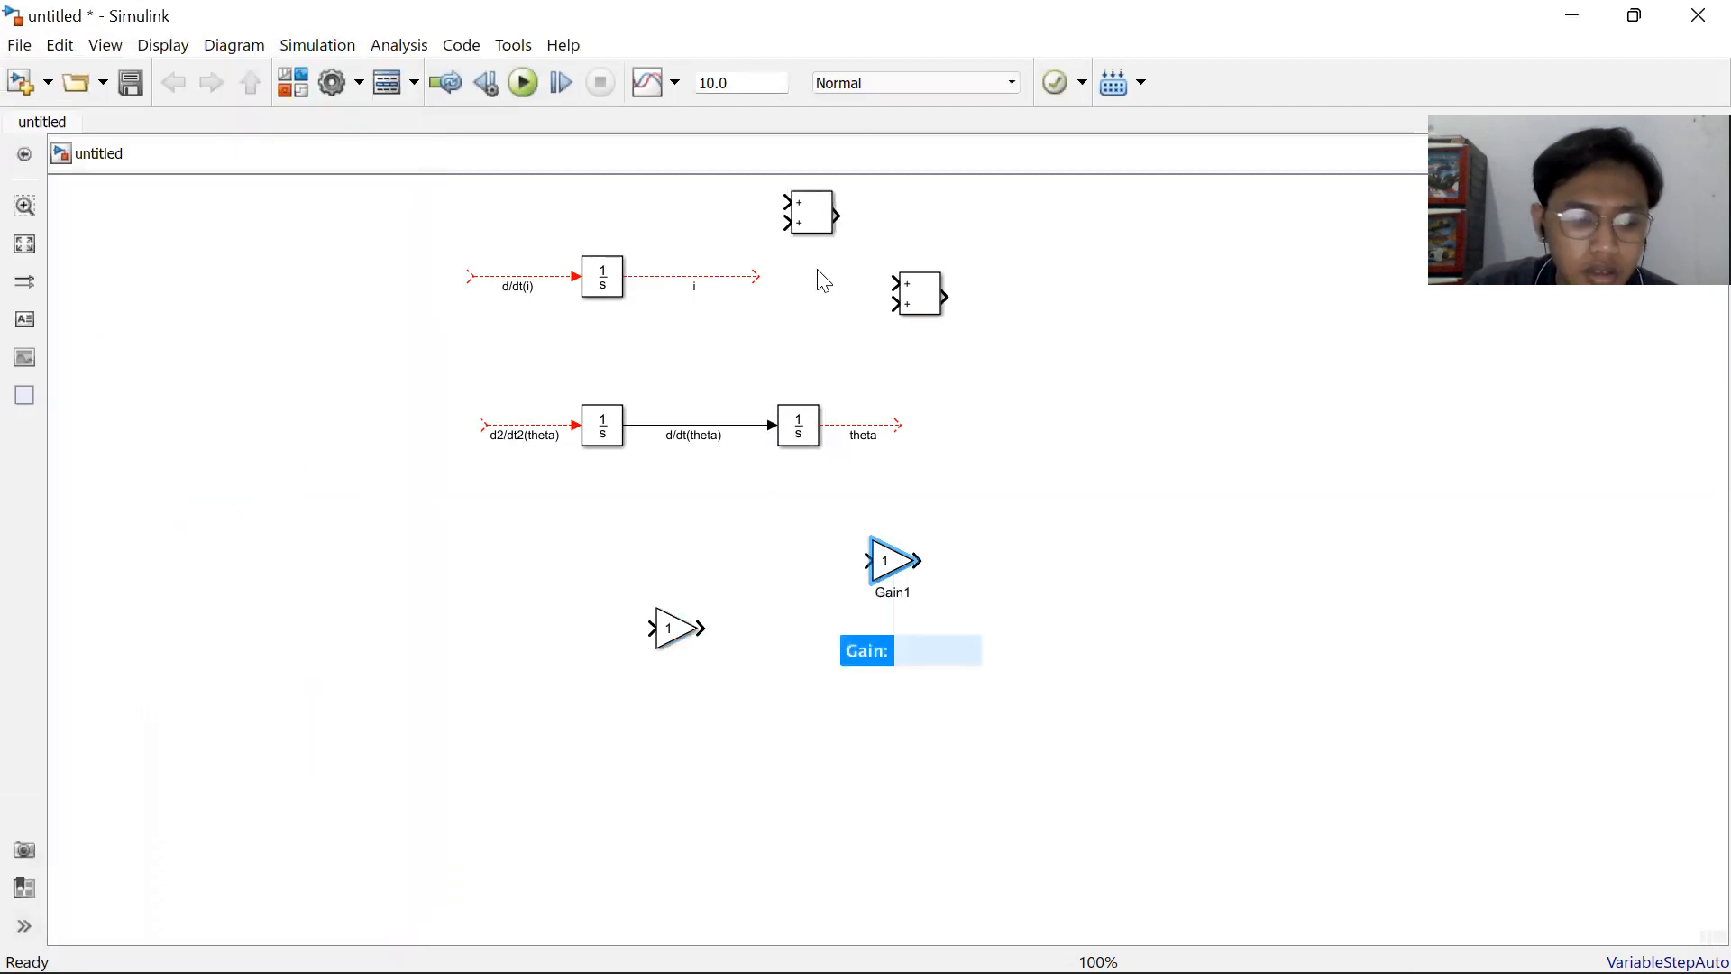
Attach a Gain block to the input line of each integrator row and connect an Add block ahead of each Gain.
{"action": "left_click_drag", "start_coordinate": [892, 563], "coordinate": [431, 279]}
{"action": "left_click", "coordinate": [657, 626]}
{"action": "left_click_drag", "start_coordinate": [677, 642], "coordinate": [472, 424]}
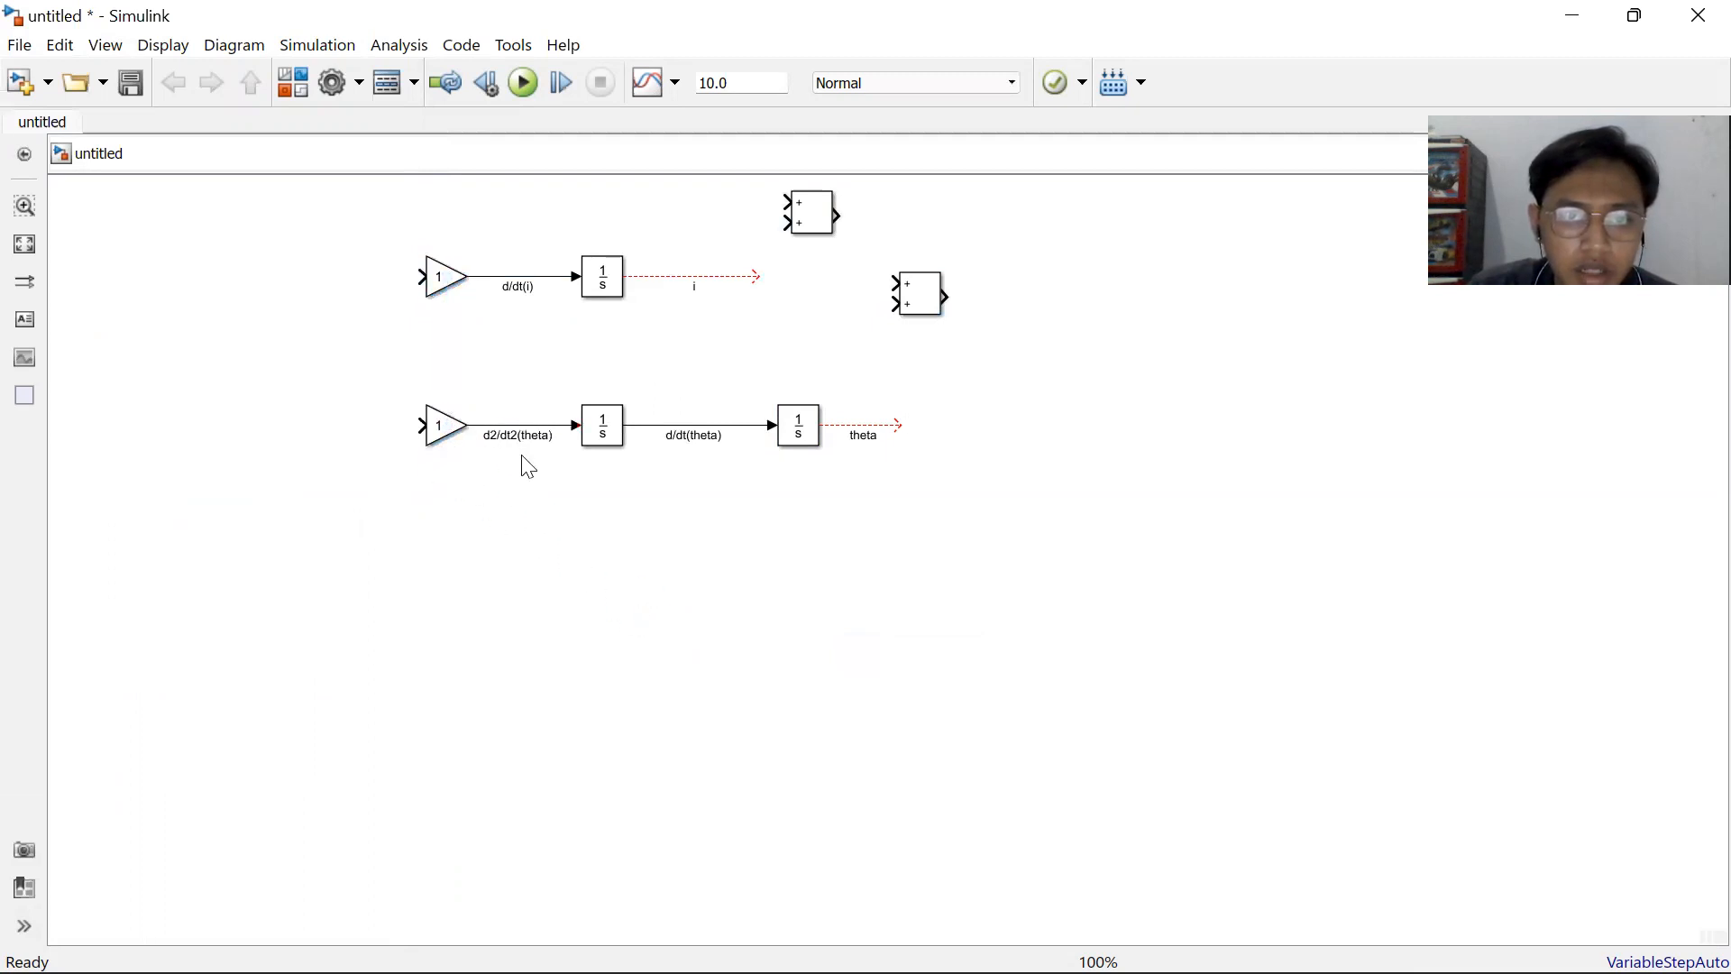
{"action": "left_click_drag", "start_coordinate": [808, 234], "coordinate": [339, 297]}
{"action": "left_click_drag", "start_coordinate": [917, 293], "coordinate": [421, 426]}
Make the block names of both Add blocks permanently displayed, keeping the names Add1 and Add.
{"action": "left_click", "coordinate": [358, 295]}
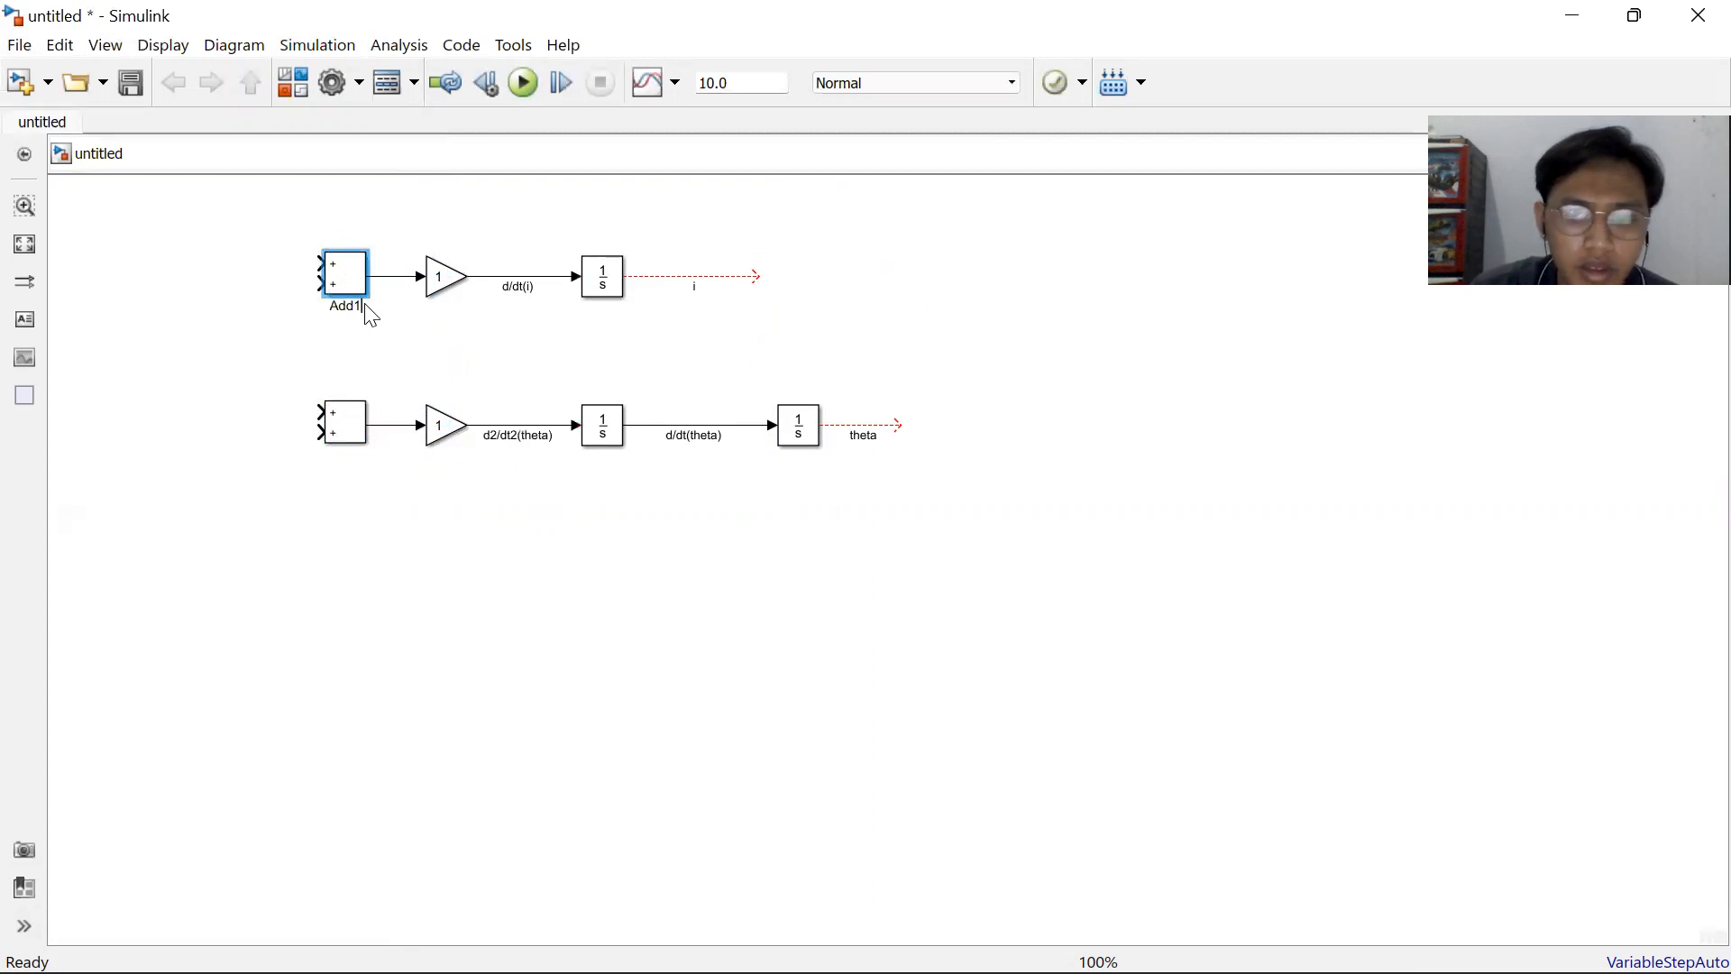
{"action": "left_click", "coordinate": [365, 497]}
{"action": "left_click", "coordinate": [345, 453]}
{"action": "key", "text": "Return"}
{"action": "left_click", "coordinate": [434, 479]}
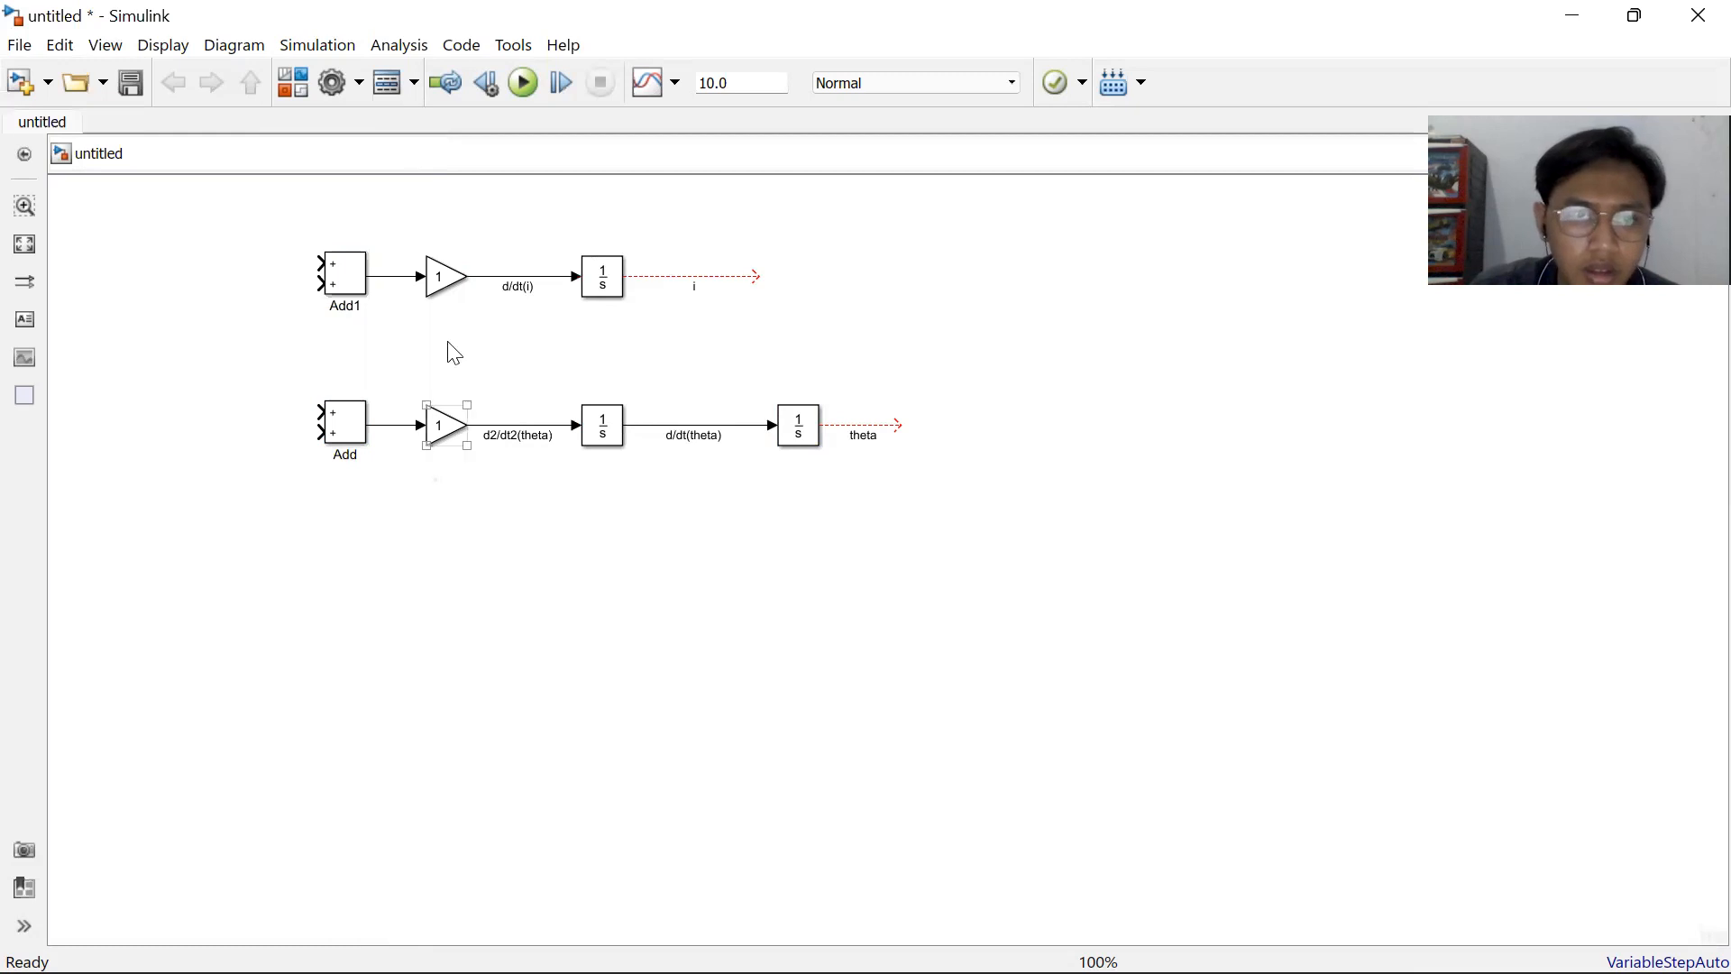
Set the gain of the upper row's Gain block to 1/L.
{"action": "double_click", "coordinate": [447, 285]}
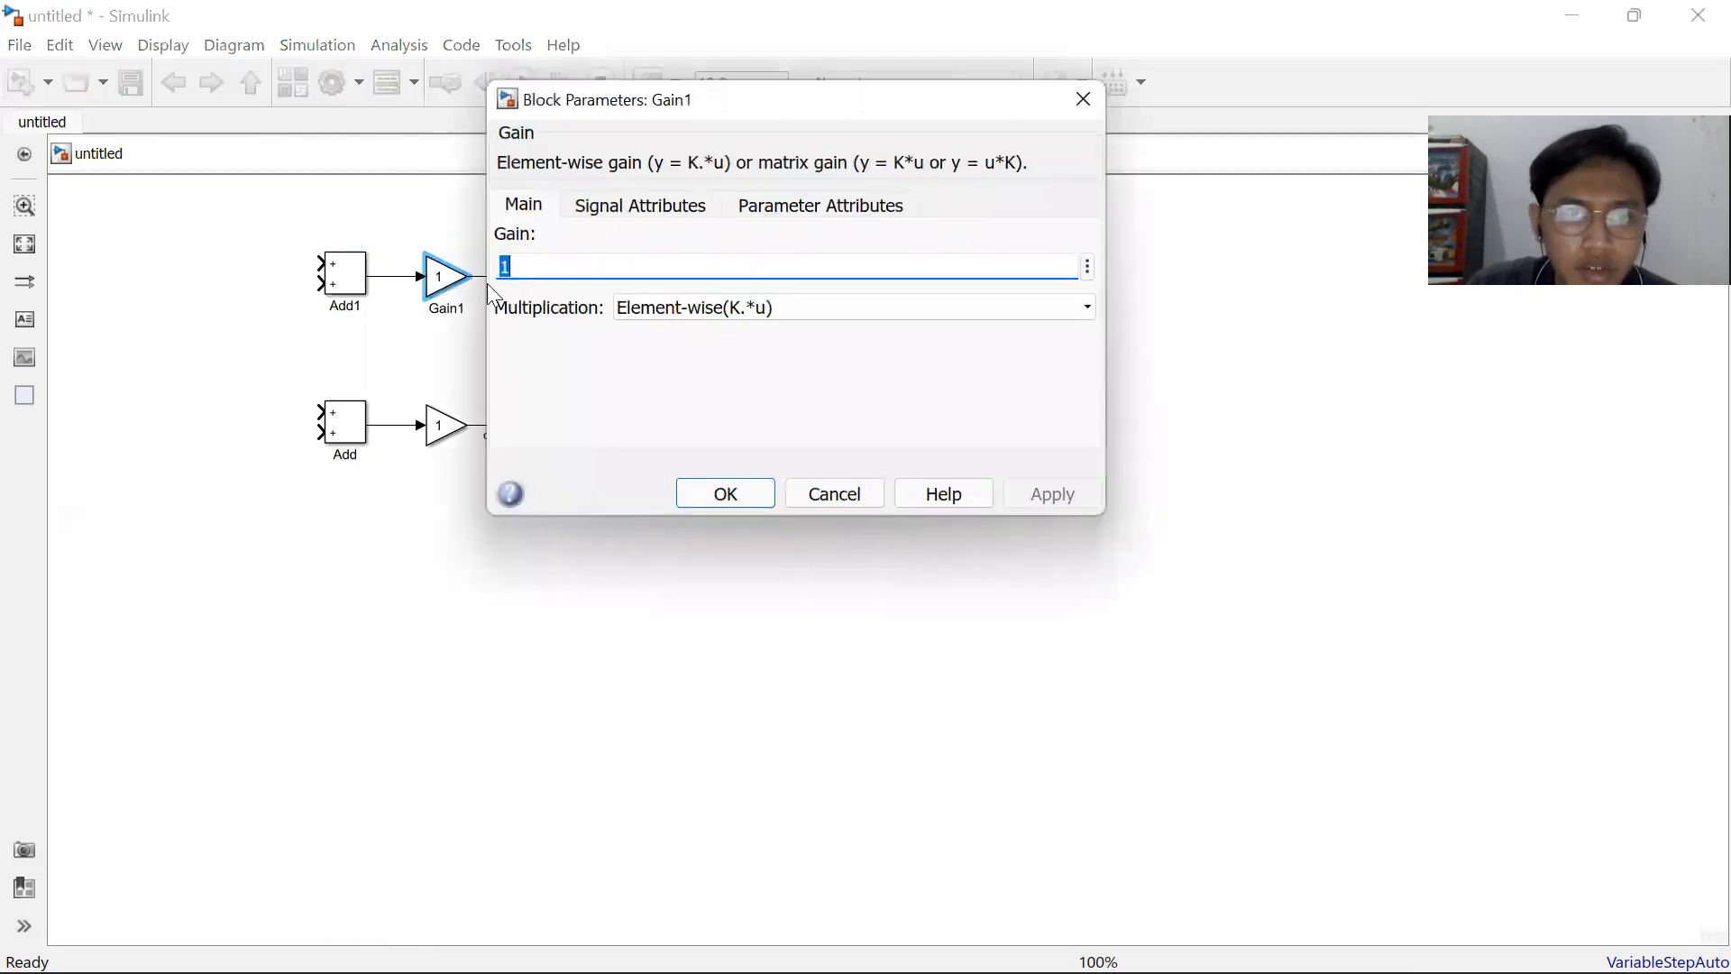
{"action": "left_click", "coordinate": [613, 263]}
{"action": "type", "text": "/"}
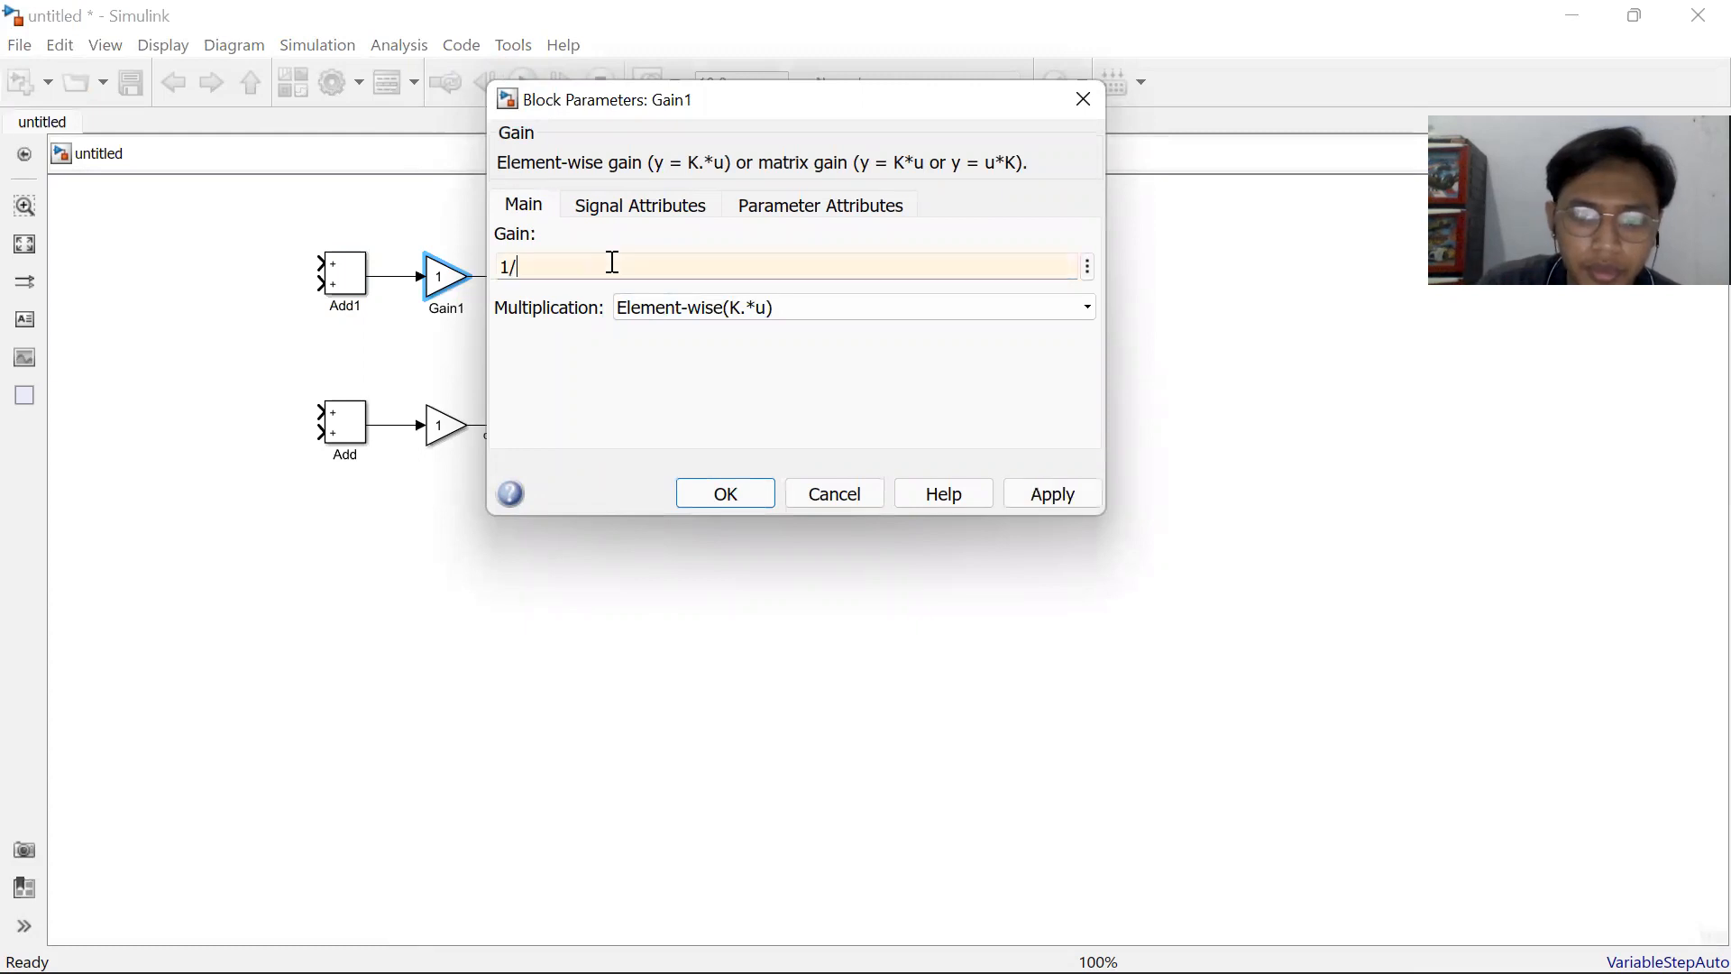
{"action": "type", "text": "L"}
{"action": "key", "text": "Return"}
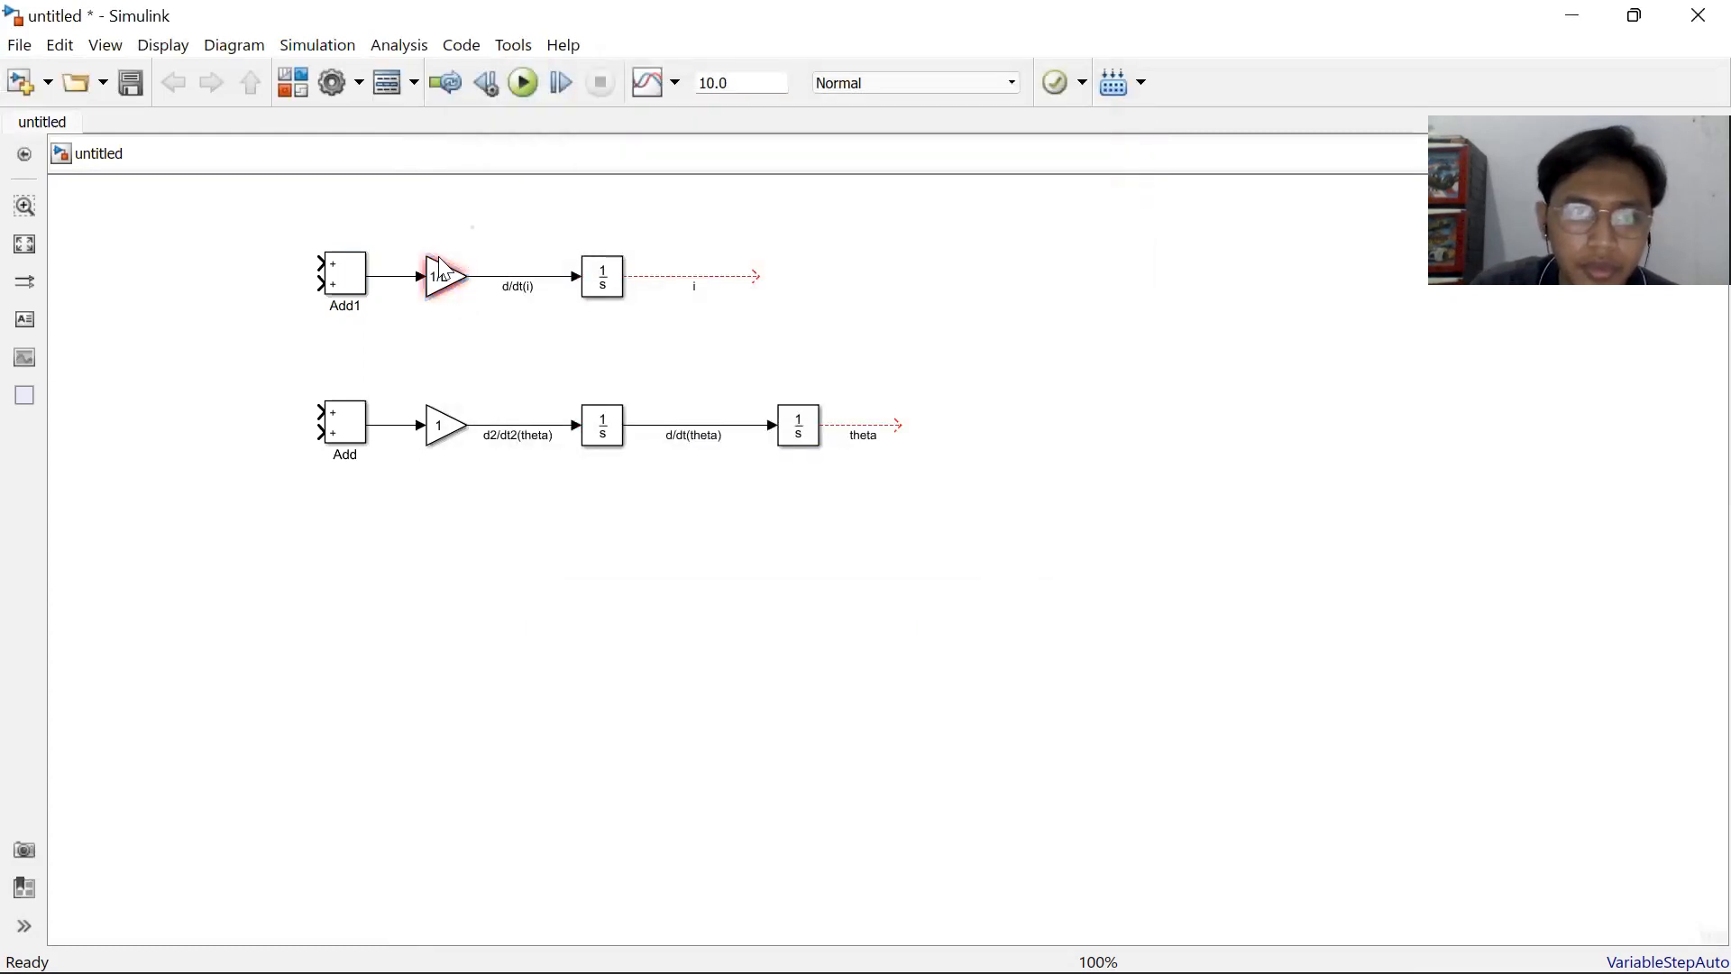
Create the undefined variable L of the upper Gain block as a Simulink.Parameter in the Model Workspace.
{"action": "left_click", "coordinate": [445, 215]}
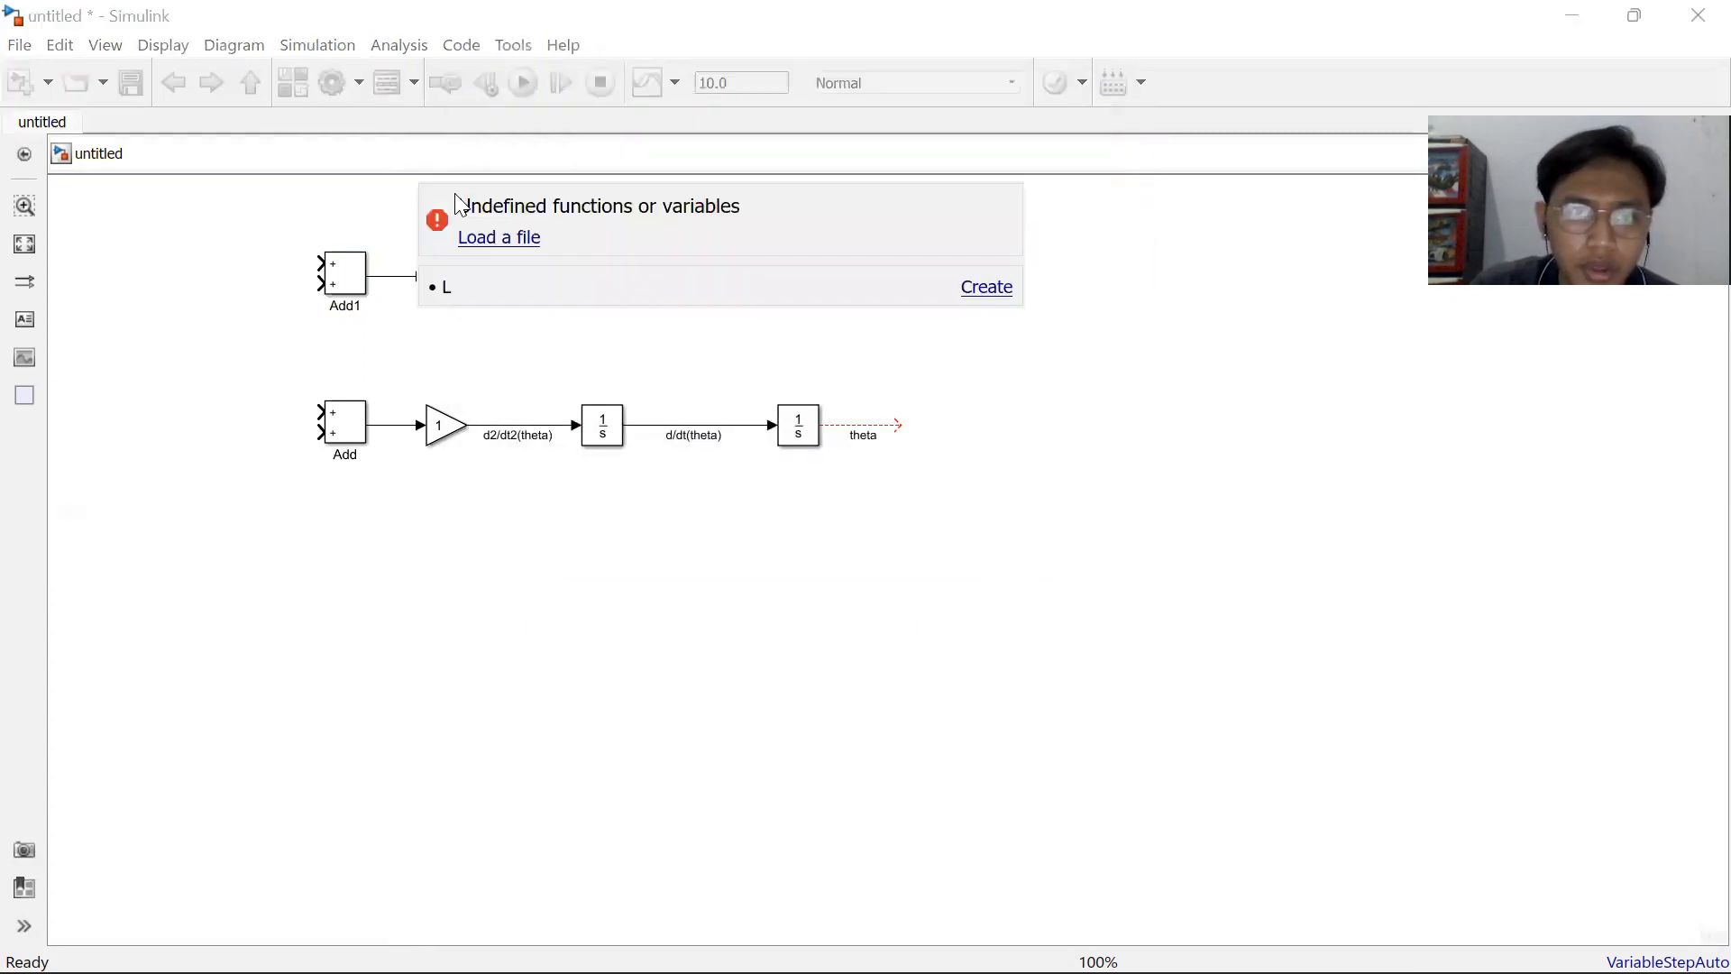
{"action": "left_click", "coordinate": [985, 289]}
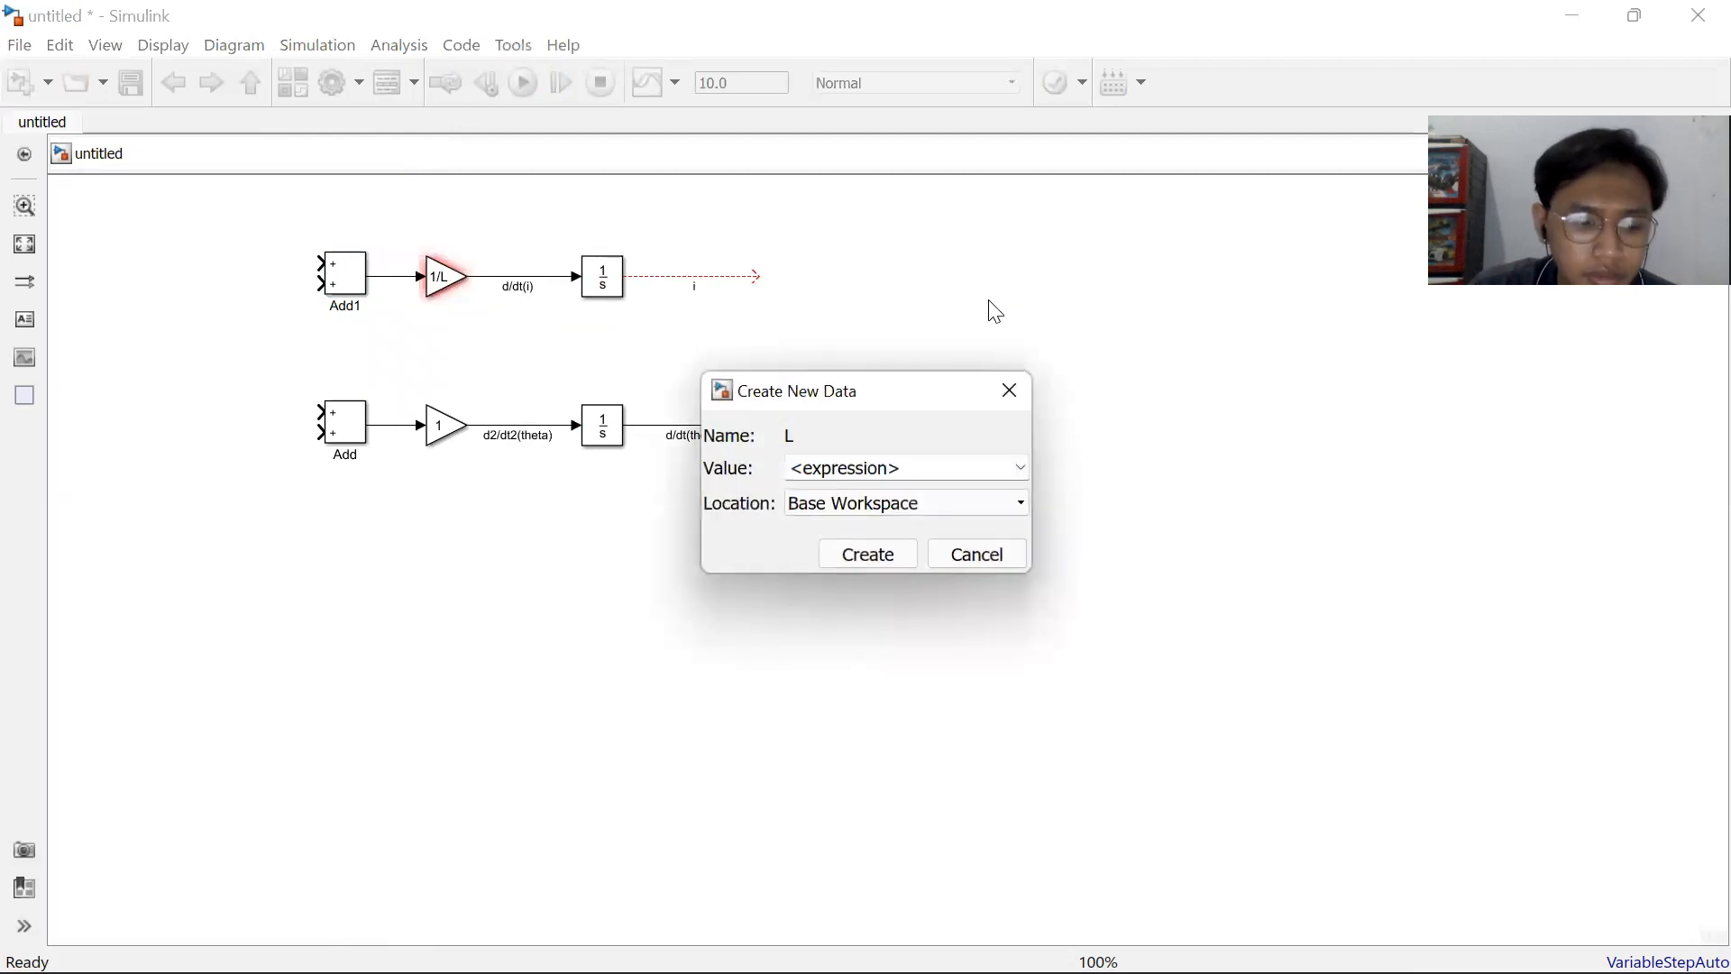
{"action": "left_click", "coordinate": [936, 503]}
{"action": "left_click", "coordinate": [927, 526]}
{"action": "left_click", "coordinate": [1020, 468]}
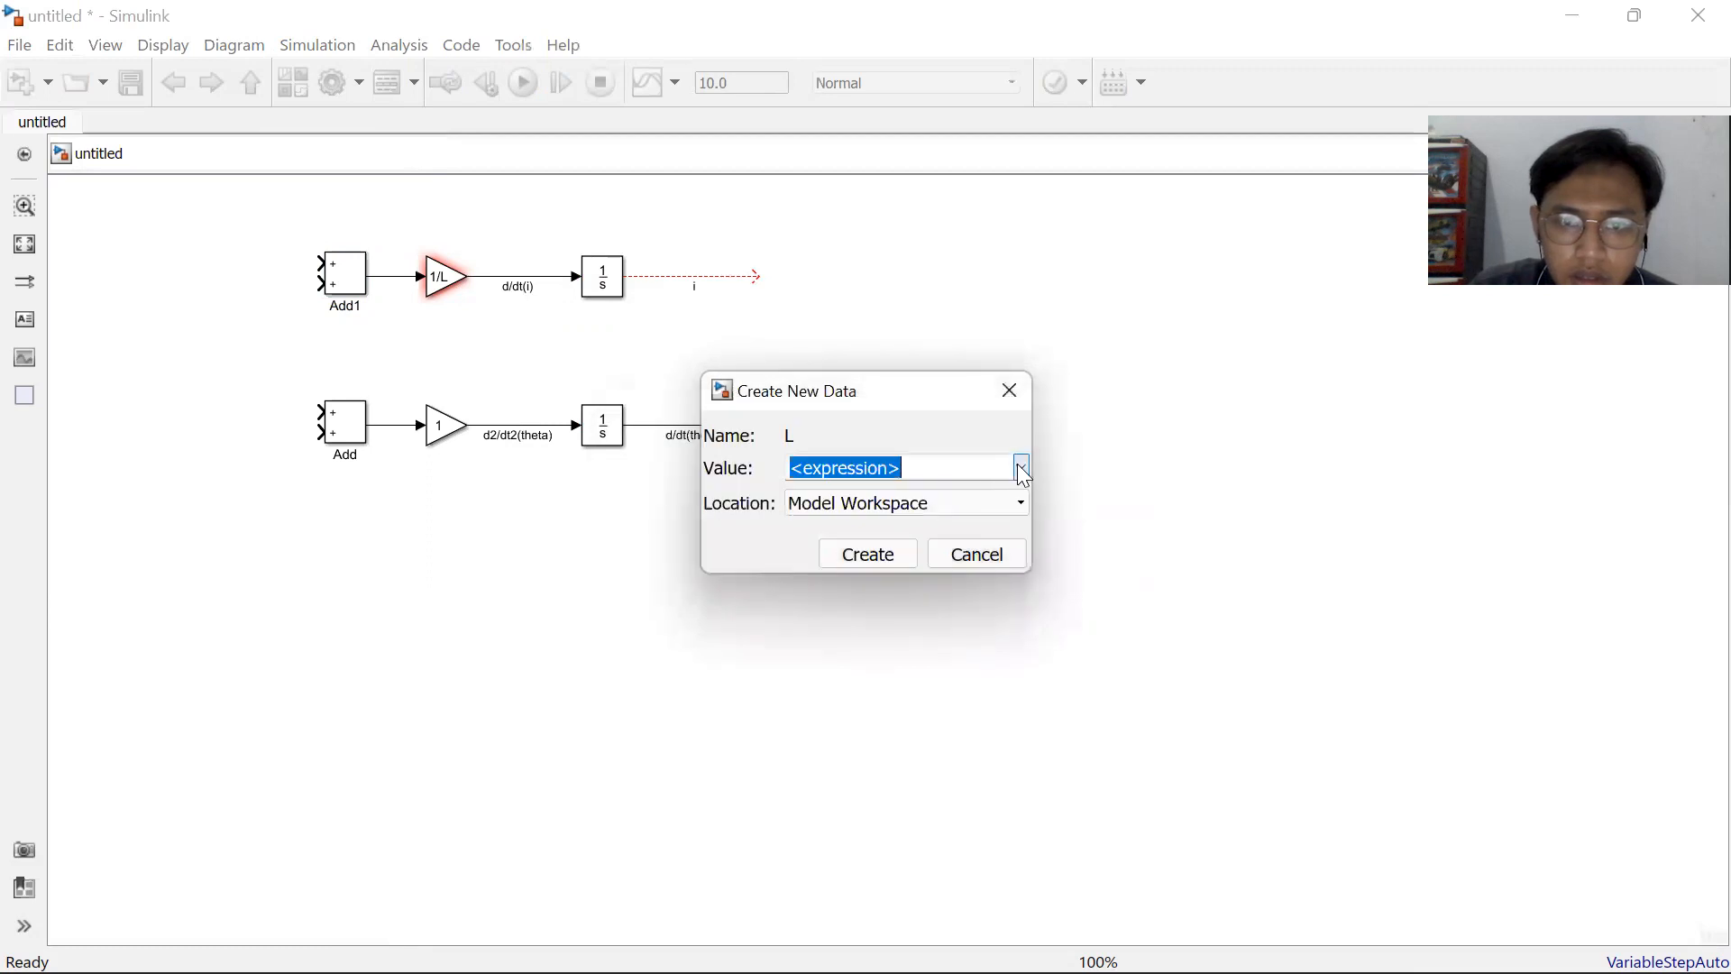
{"action": "left_click", "coordinate": [865, 490]}
{"action": "left_click", "coordinate": [905, 553]}
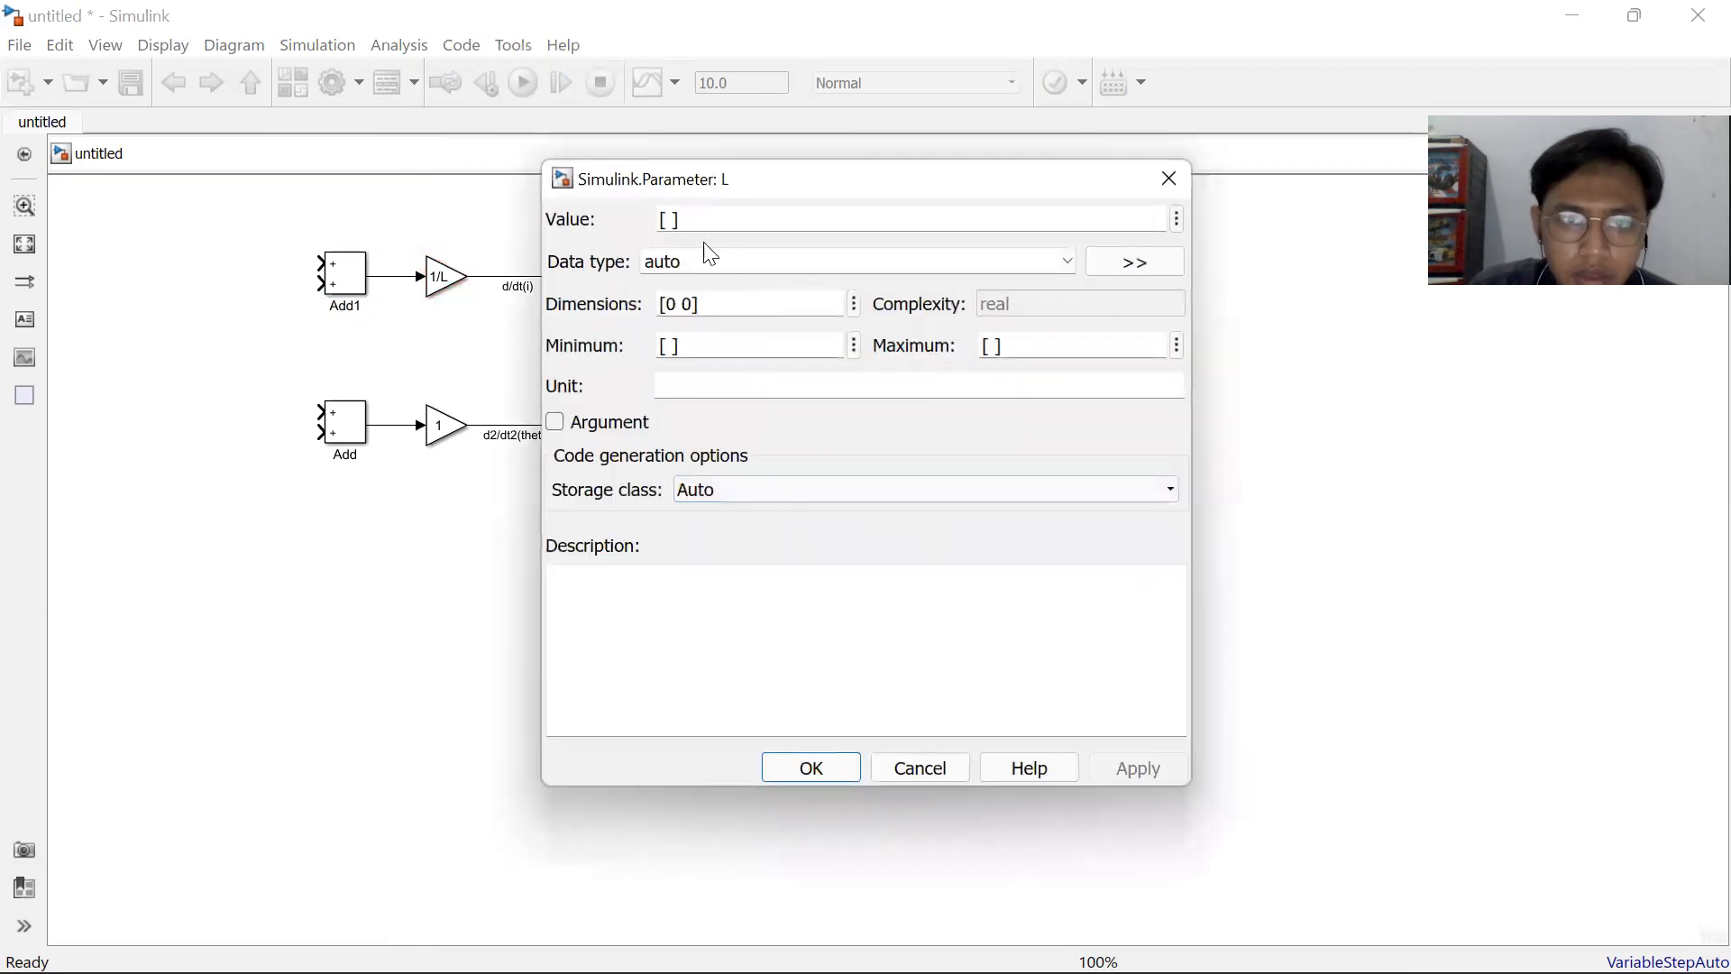
Set the value of parameter L to 2.75e6 and accept the parameter definition.
{"action": "double_click", "coordinate": [672, 219]}
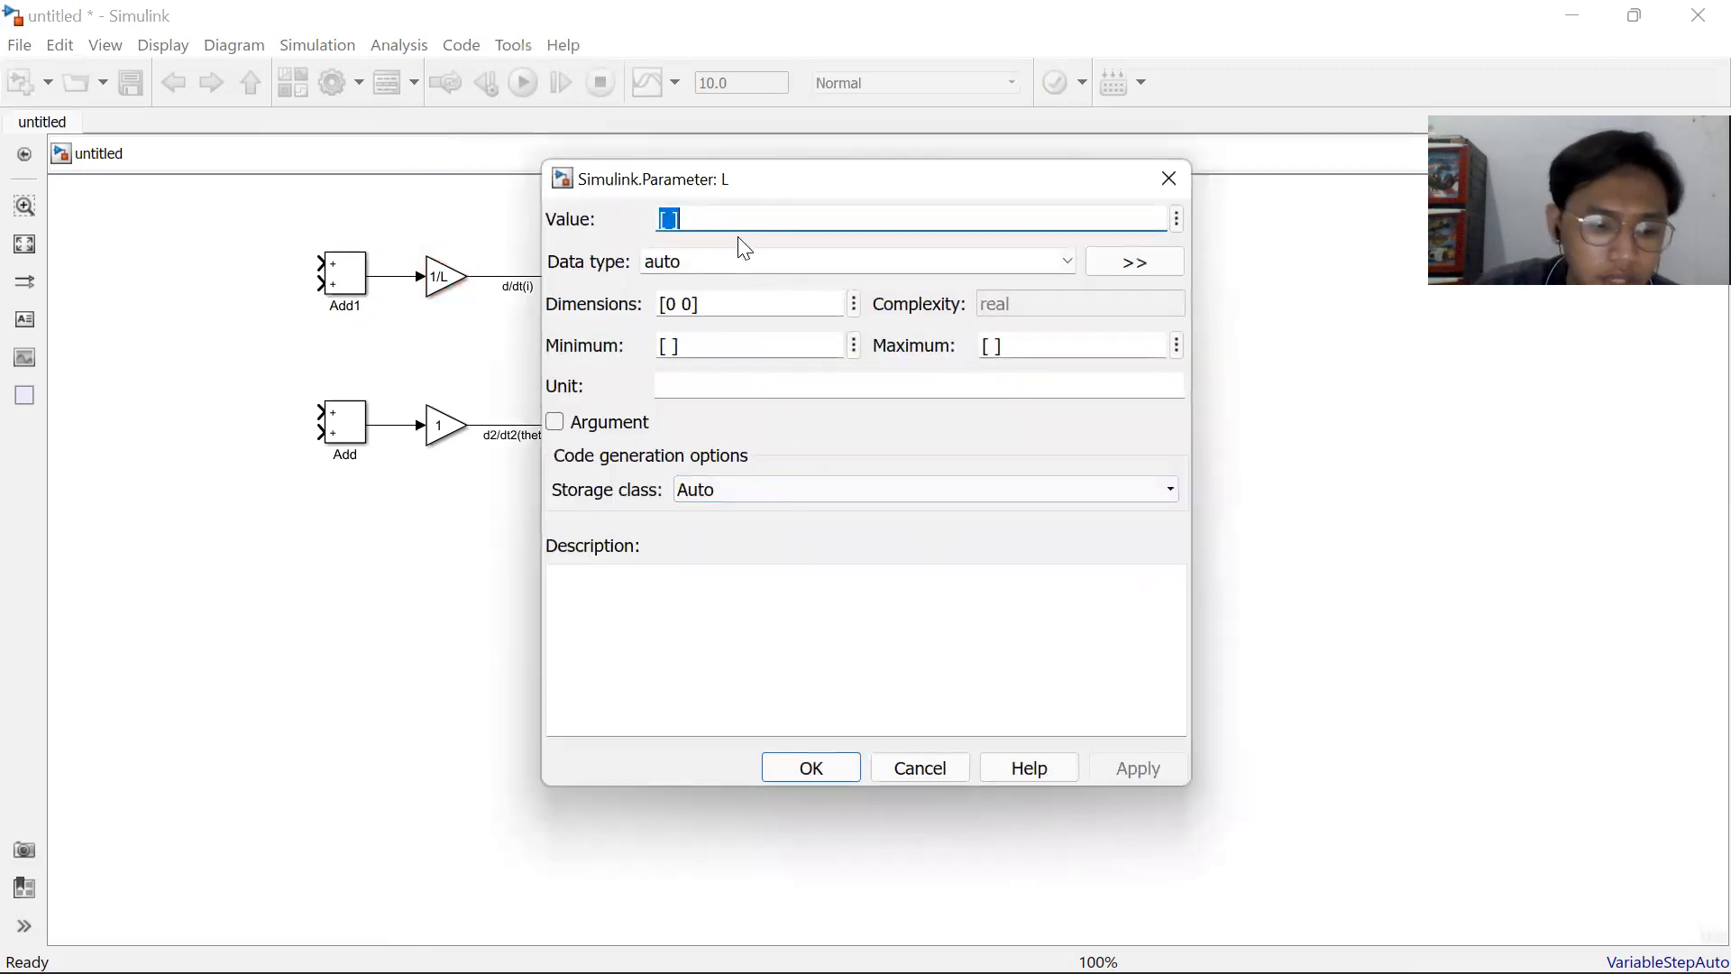
{"action": "type", "text": "2."}
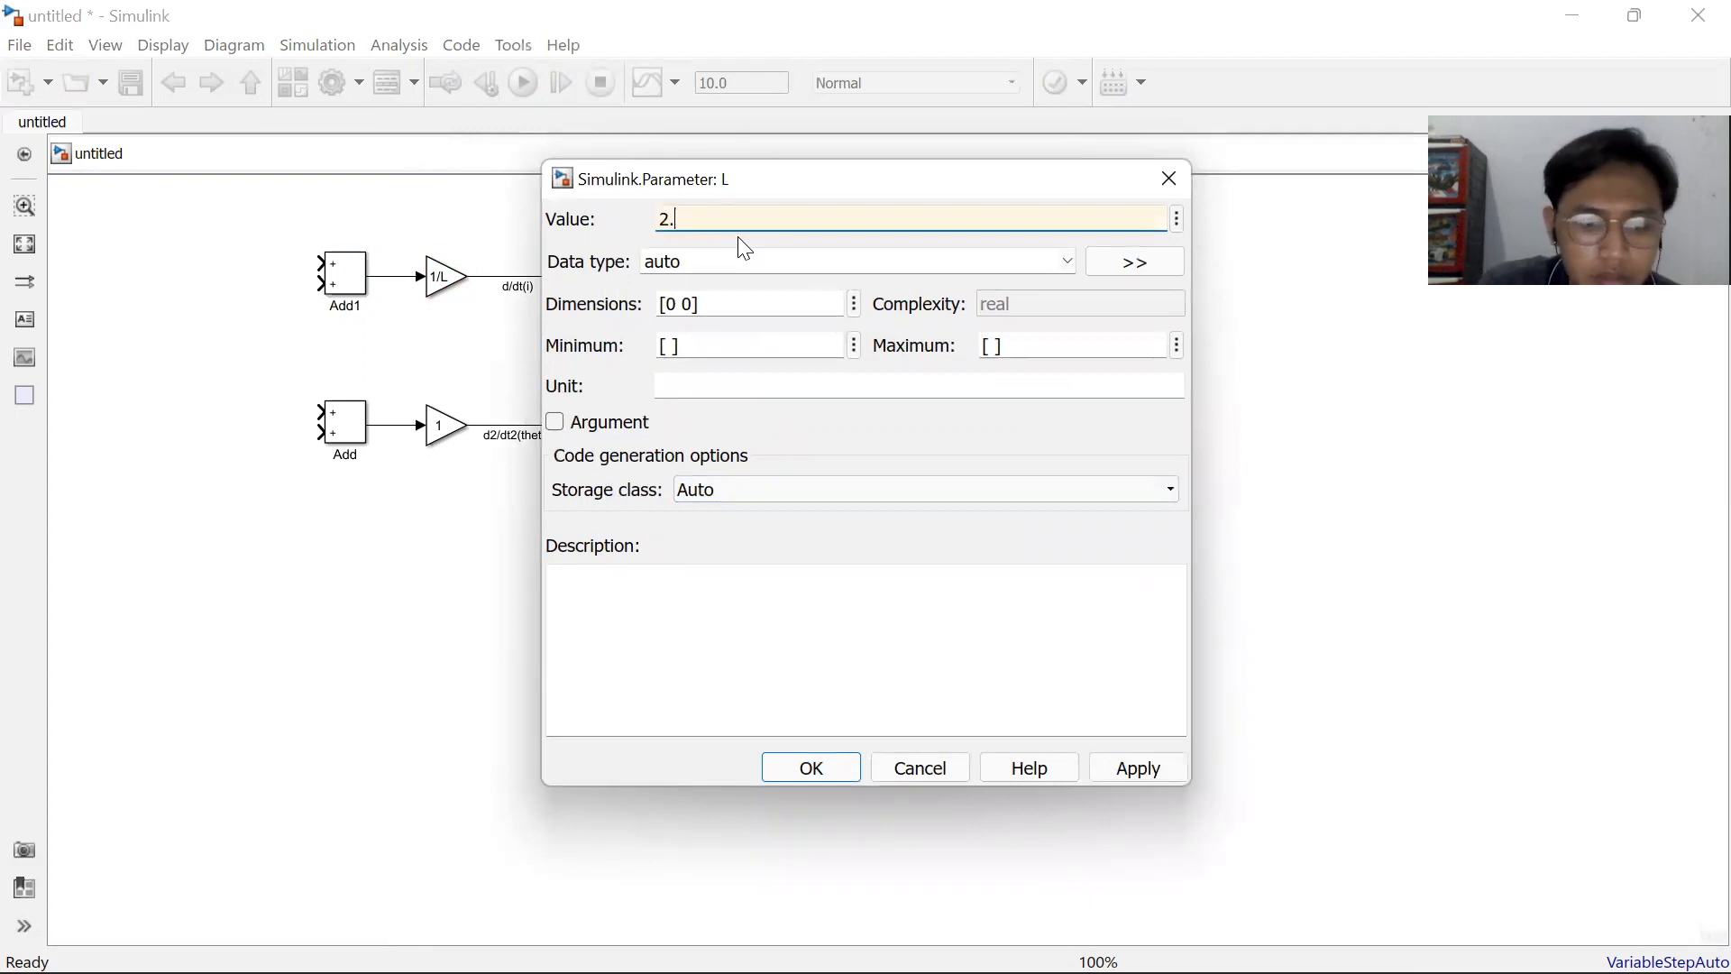
{"action": "type", "text": "75e"}
{"action": "type", "text": "6"}
{"action": "key", "text": "Return"}
Rename the 1/L Gain block in the upper row as Inductance.
{"action": "left_click", "coordinate": [446, 290]}
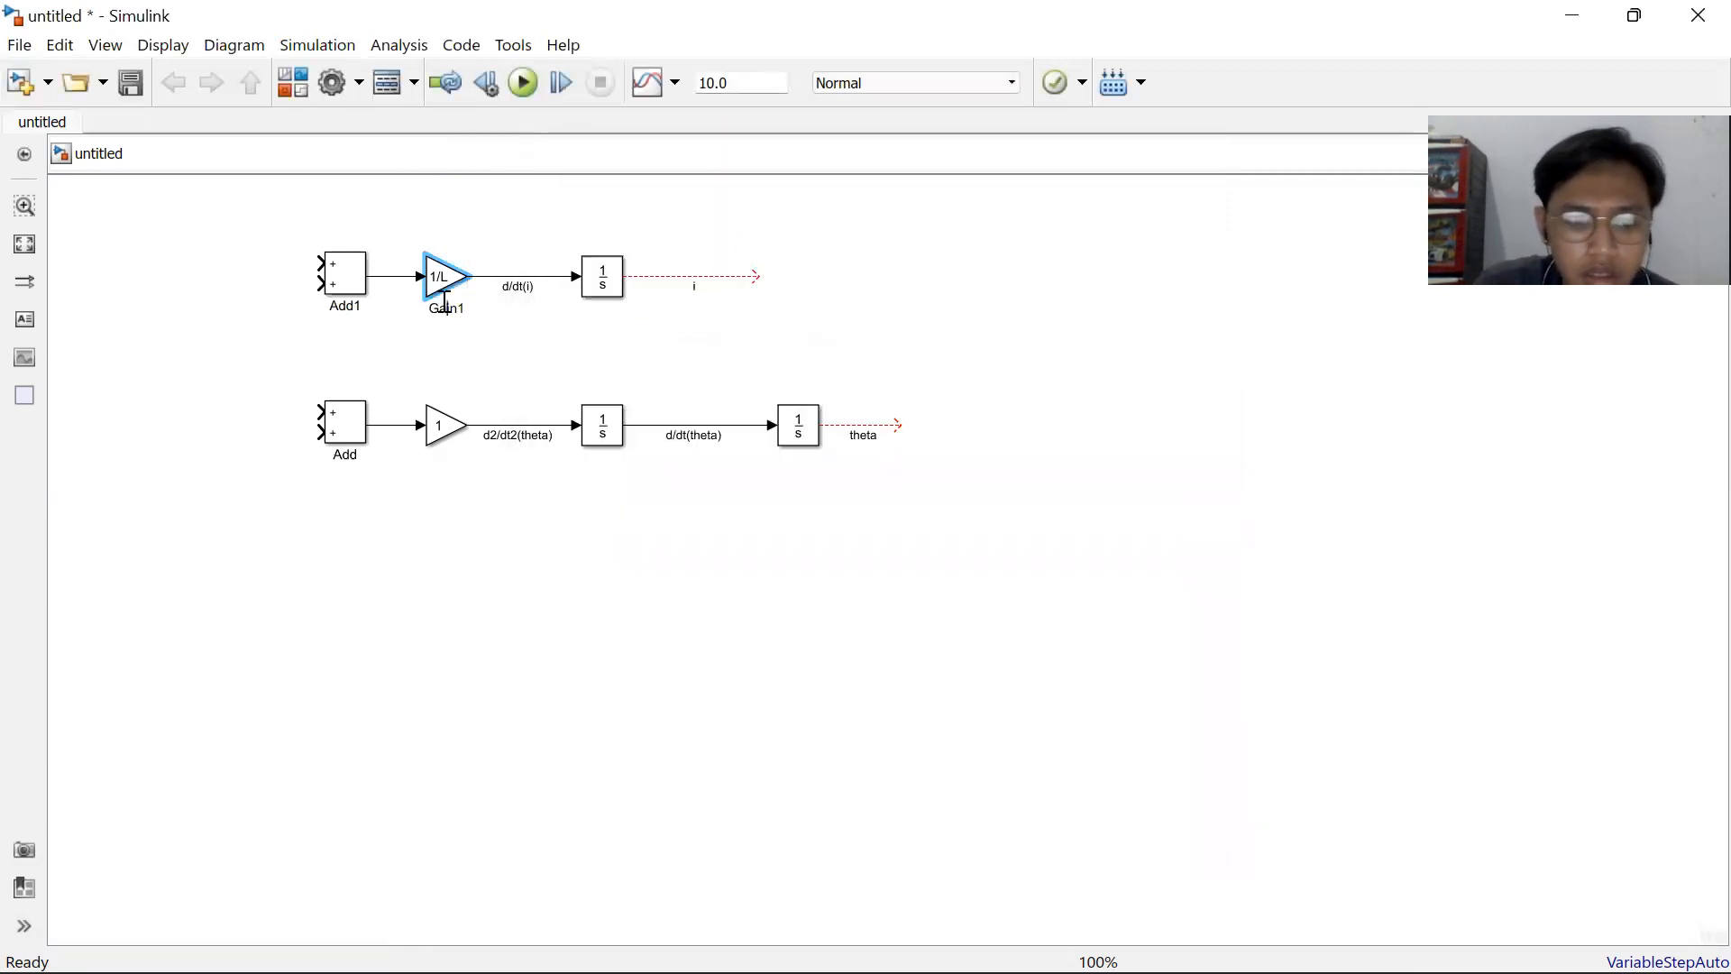
{"action": "type", "text": "a"}
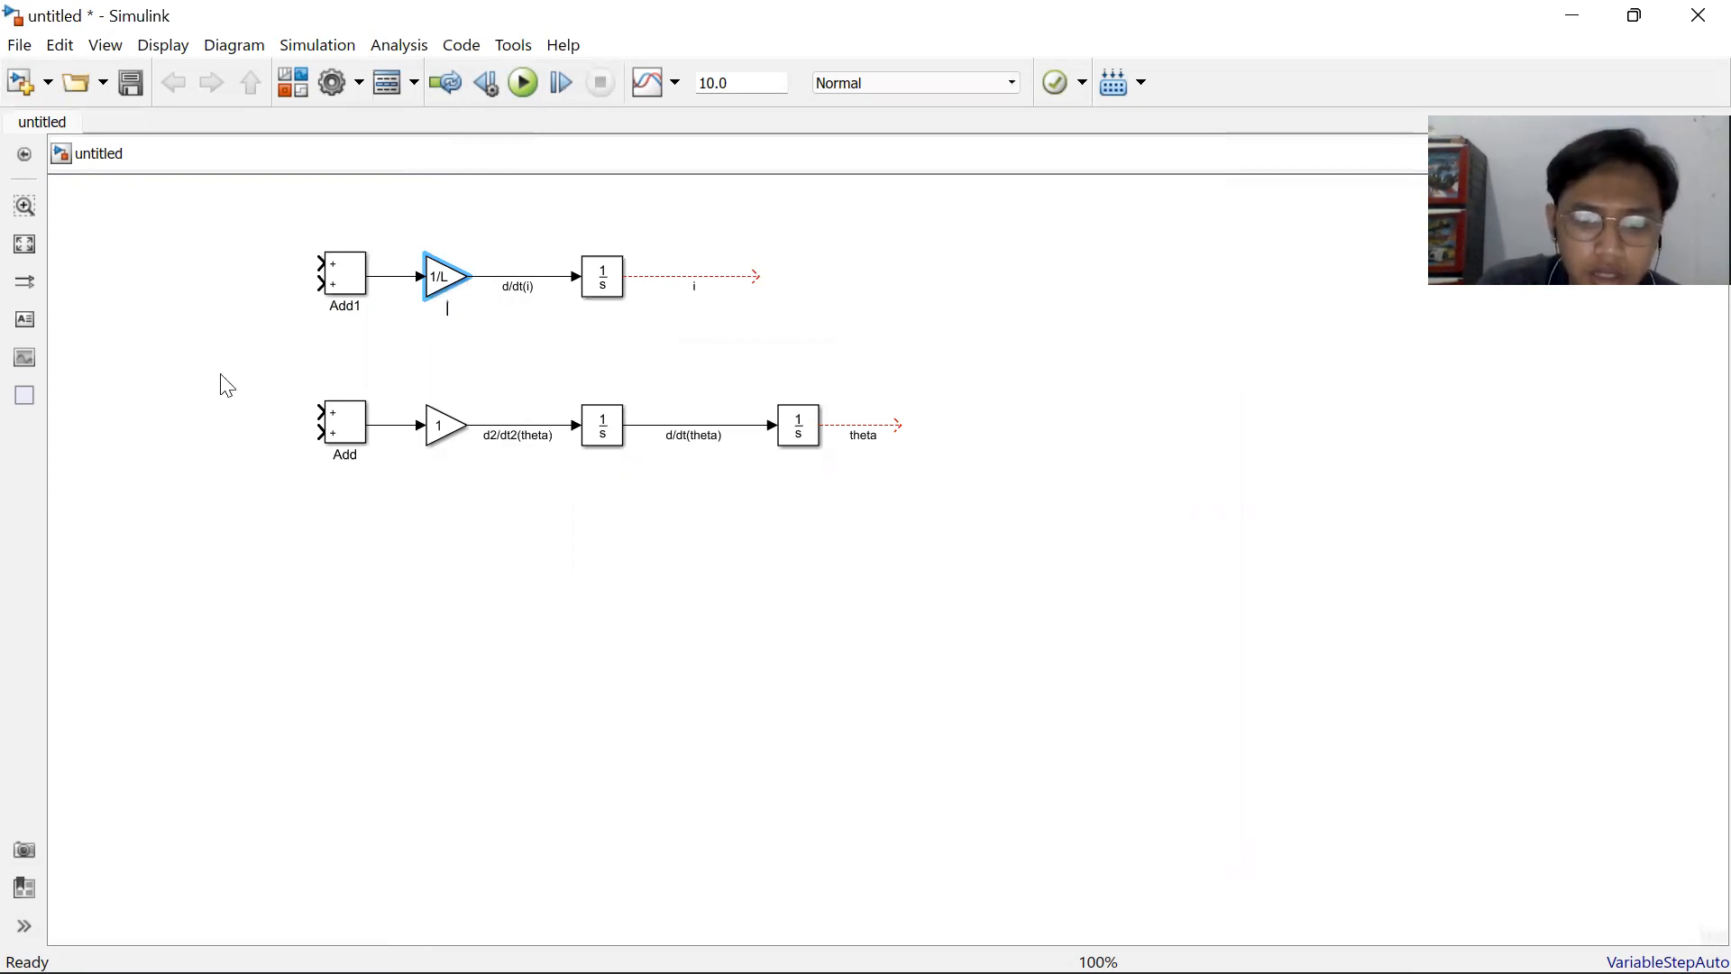
{"action": "type", "text": "Indu"}
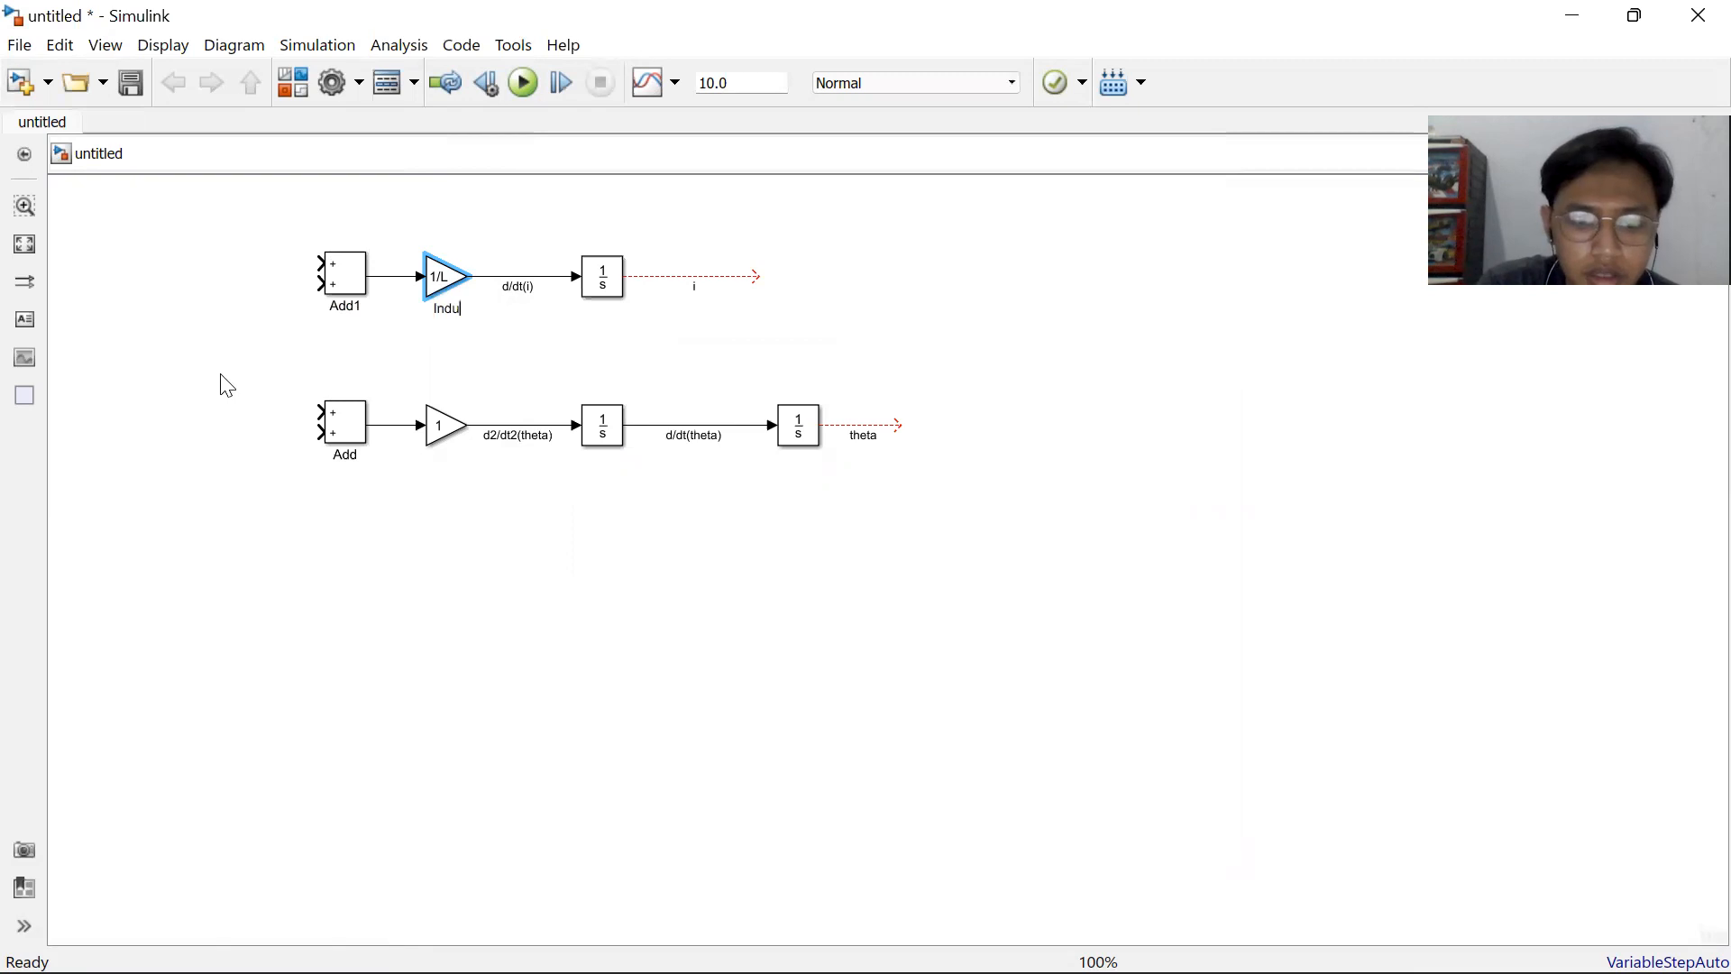
{"action": "type", "text": "ctan"}
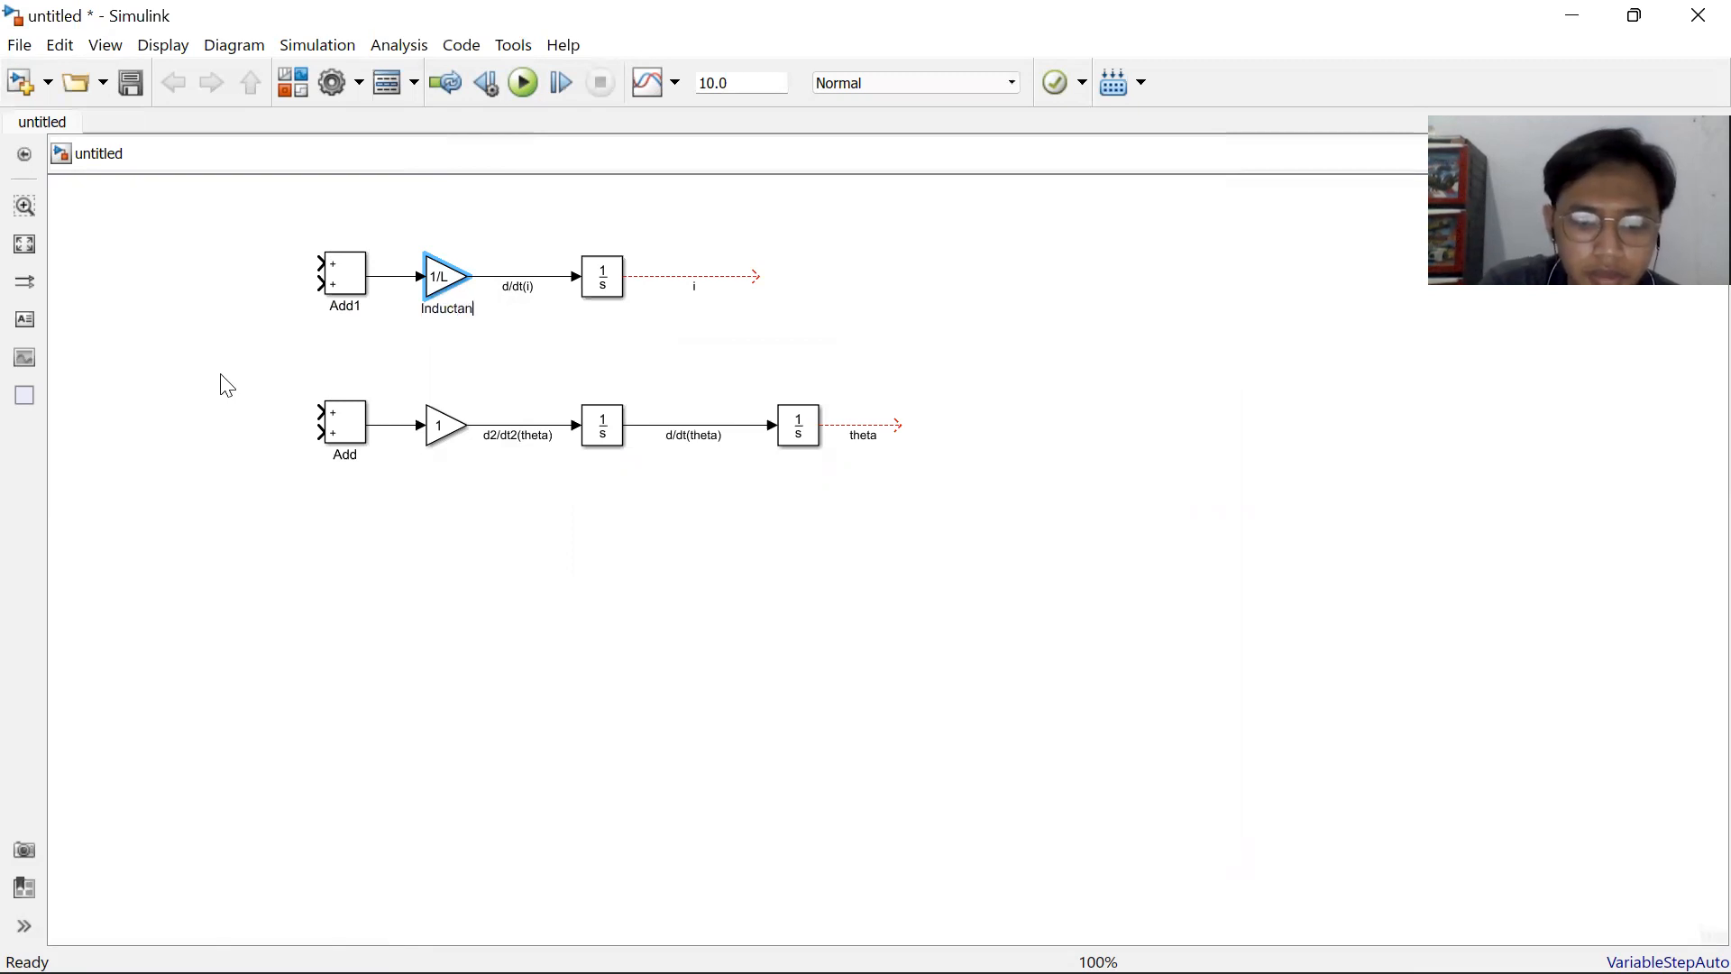
{"action": "type", "text": "ce"}
Enter 1/J as the gain of the lower row's Gain block.
{"action": "left_click", "coordinate": [441, 435]}
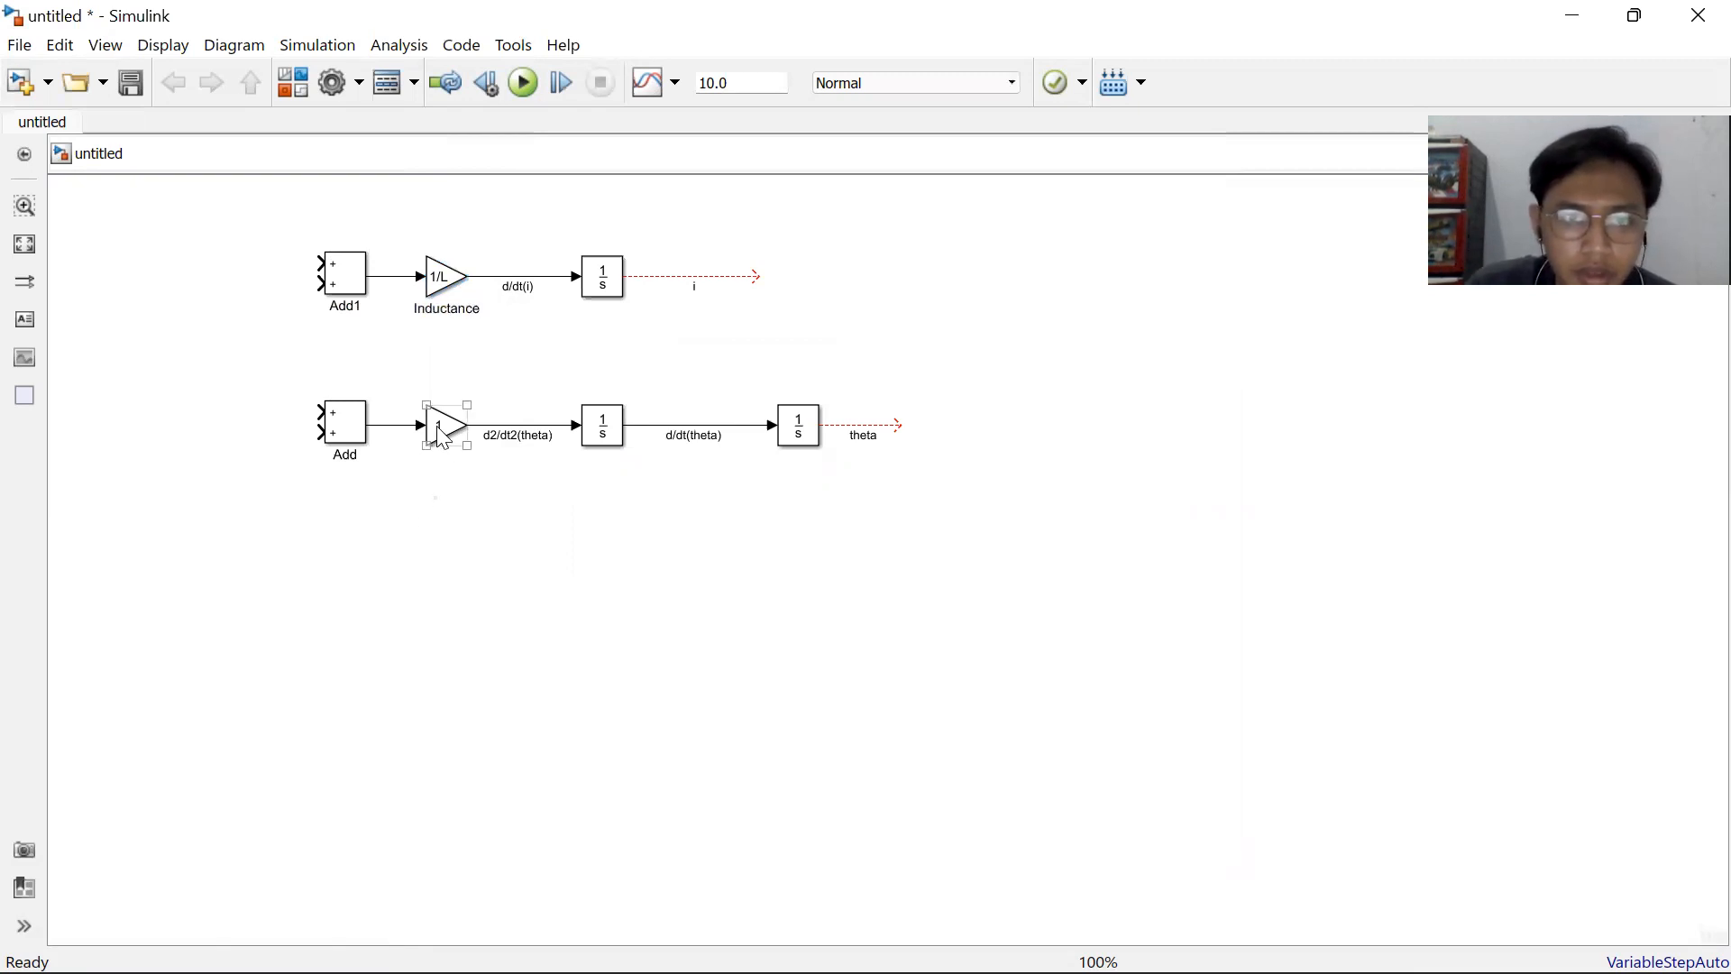
{"action": "double_click", "coordinate": [441, 436]}
{"action": "key", "text": "BackSpace"}
{"action": "type", "text": "1/J"}
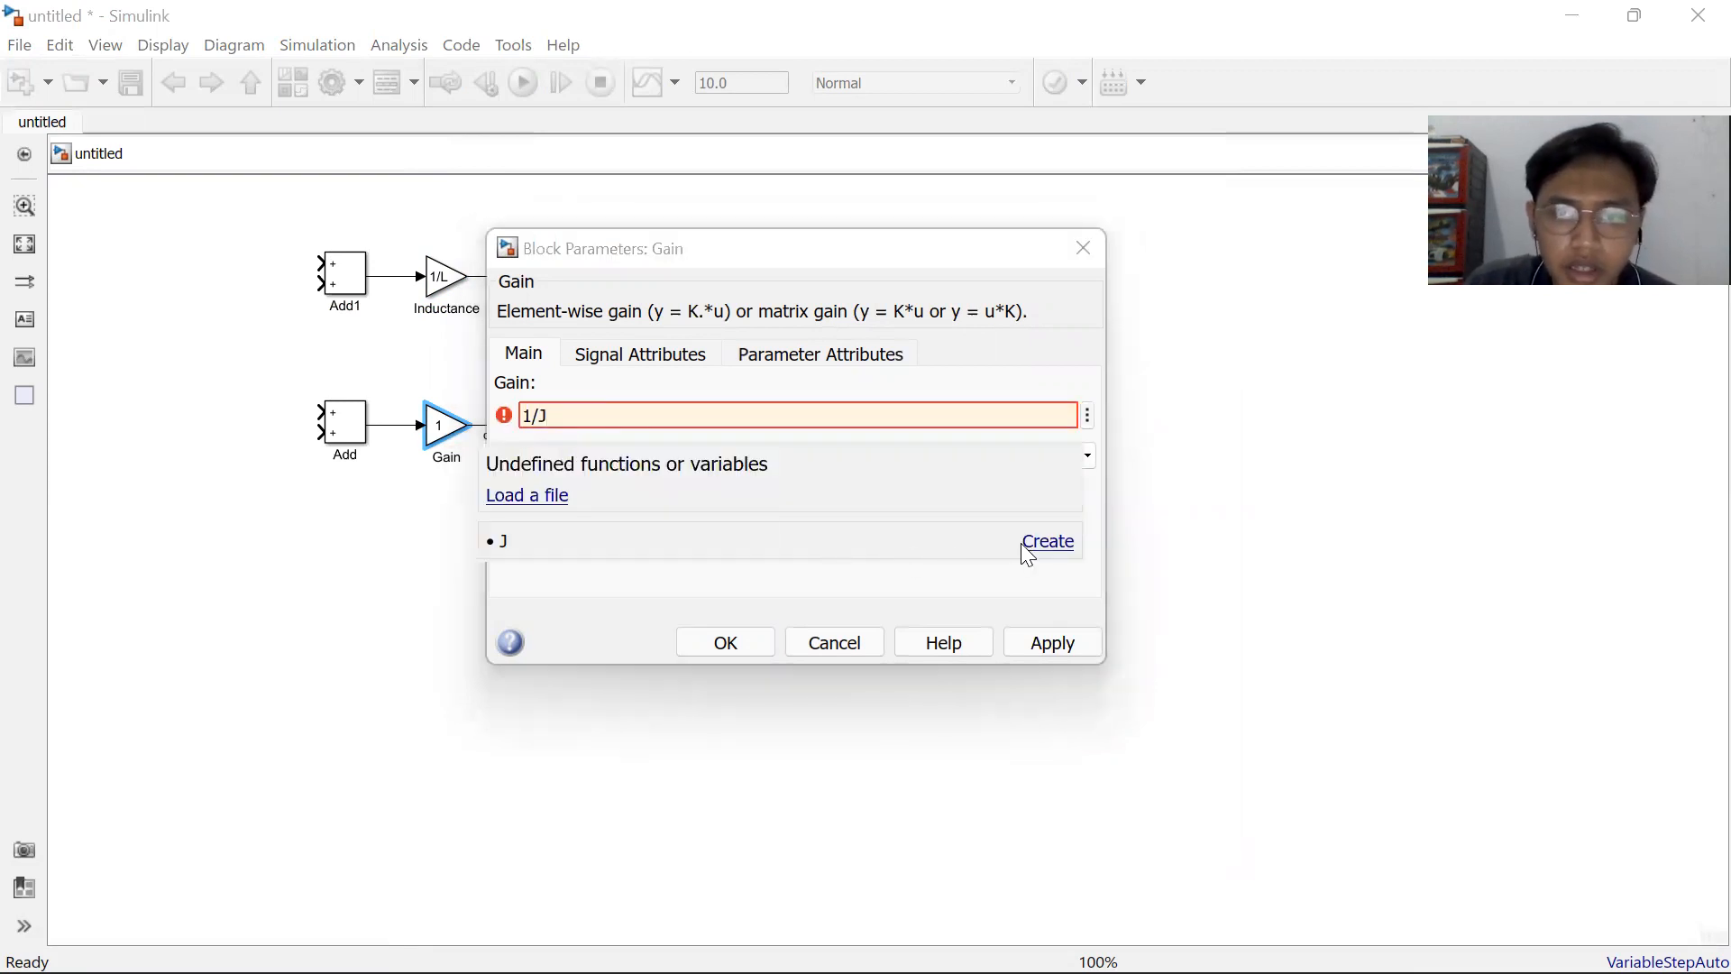
Create the undefined variable J as a Simulink.Parameter in the Model Workspace.
{"action": "left_click", "coordinate": [1022, 545]}
{"action": "left_click", "coordinate": [923, 503]}
{"action": "left_click", "coordinate": [923, 533]}
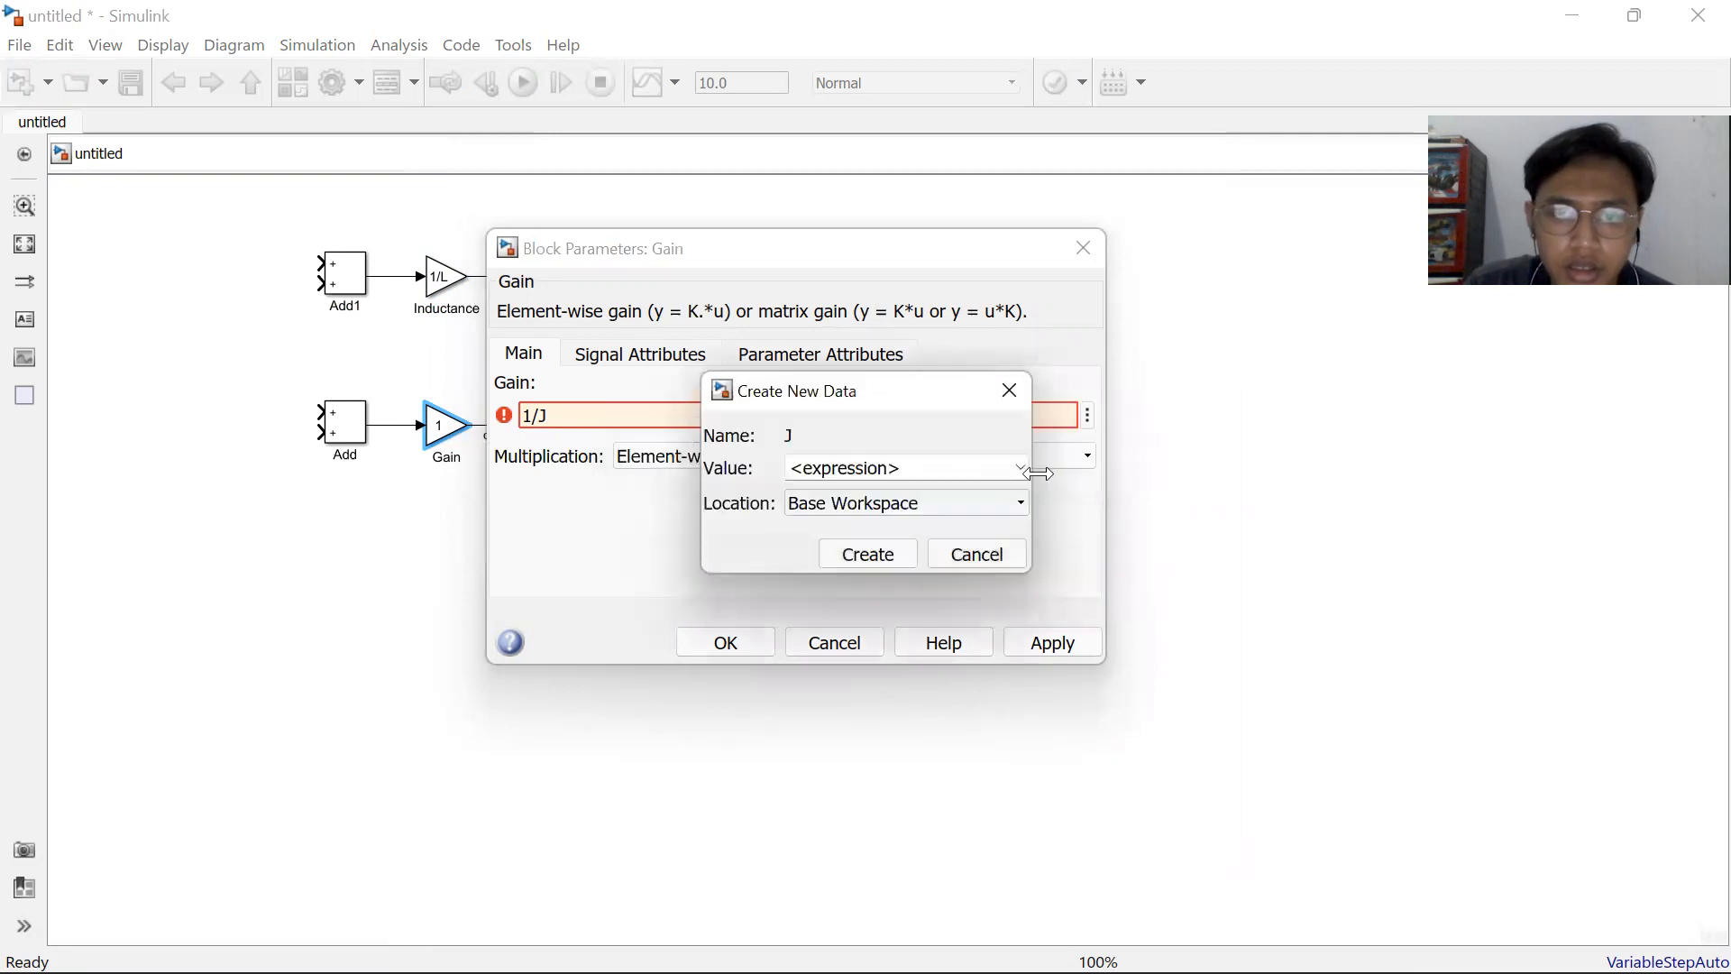
{"action": "left_click", "coordinate": [943, 503]}
{"action": "left_click", "coordinate": [942, 524]}
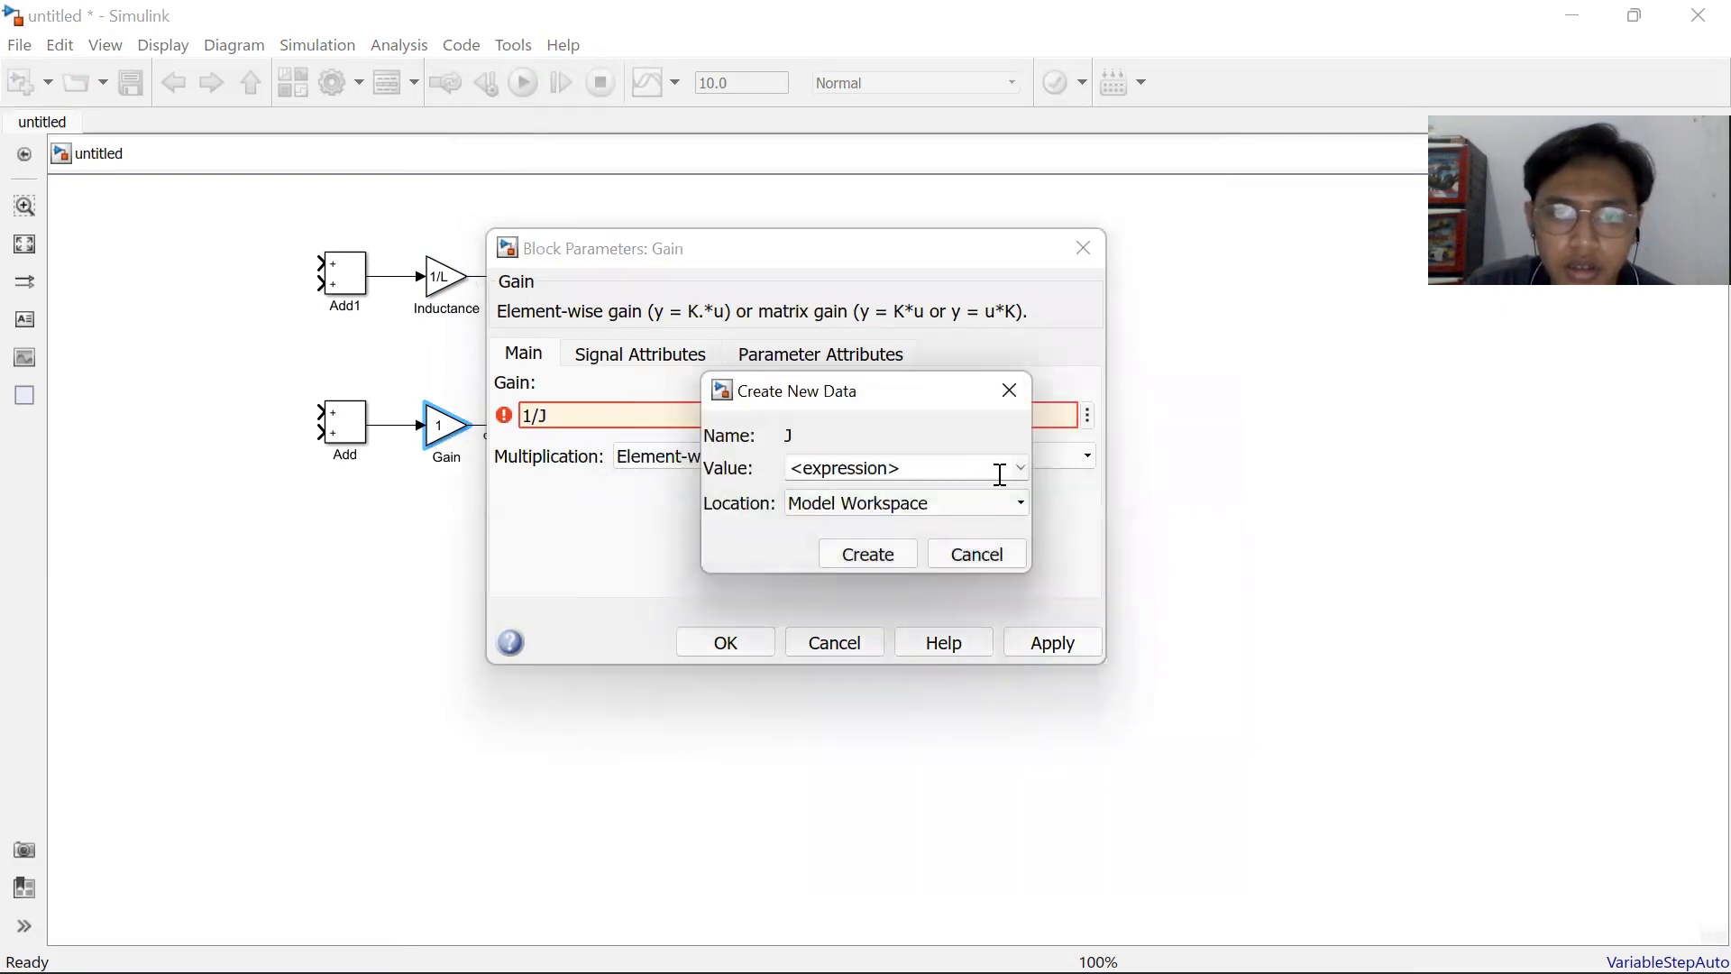
{"action": "left_click", "coordinate": [1014, 473]}
{"action": "left_click", "coordinate": [1021, 467]}
{"action": "left_click", "coordinate": [910, 491]}
{"action": "left_click", "coordinate": [882, 548]}
Set the value of parameter J to 3.2284e-6 and accept the lower Gain block's parameters.
{"action": "double_click", "coordinate": [668, 220]}
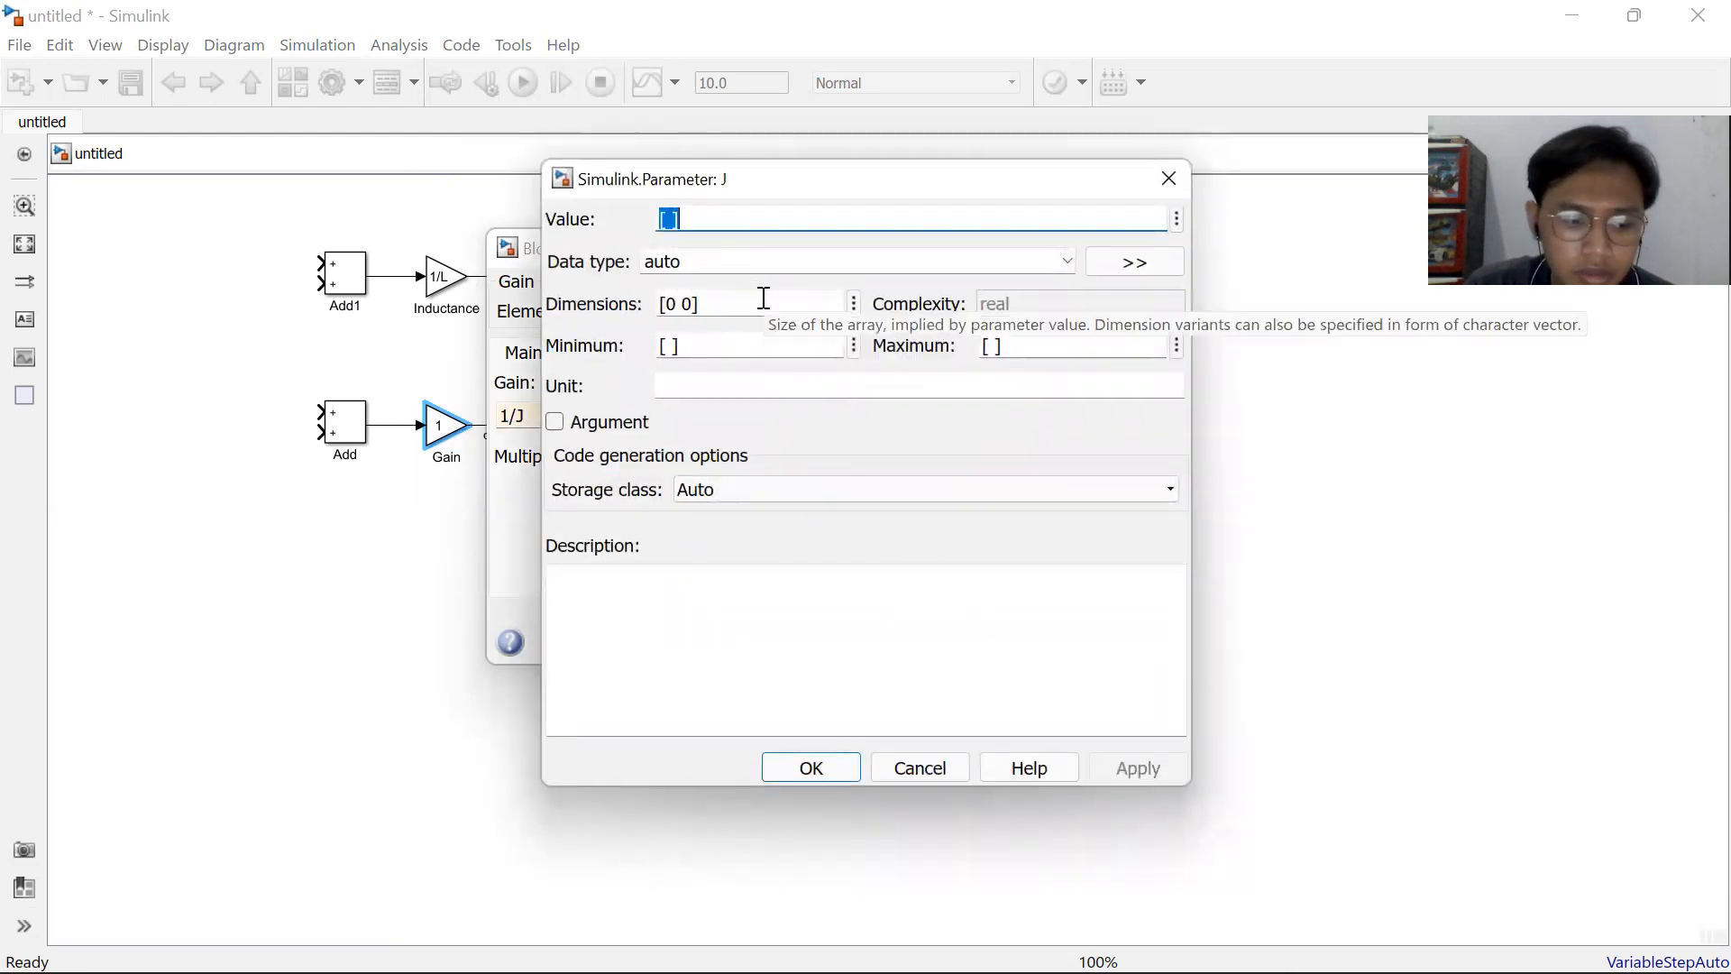
{"action": "type", "text": "34"}
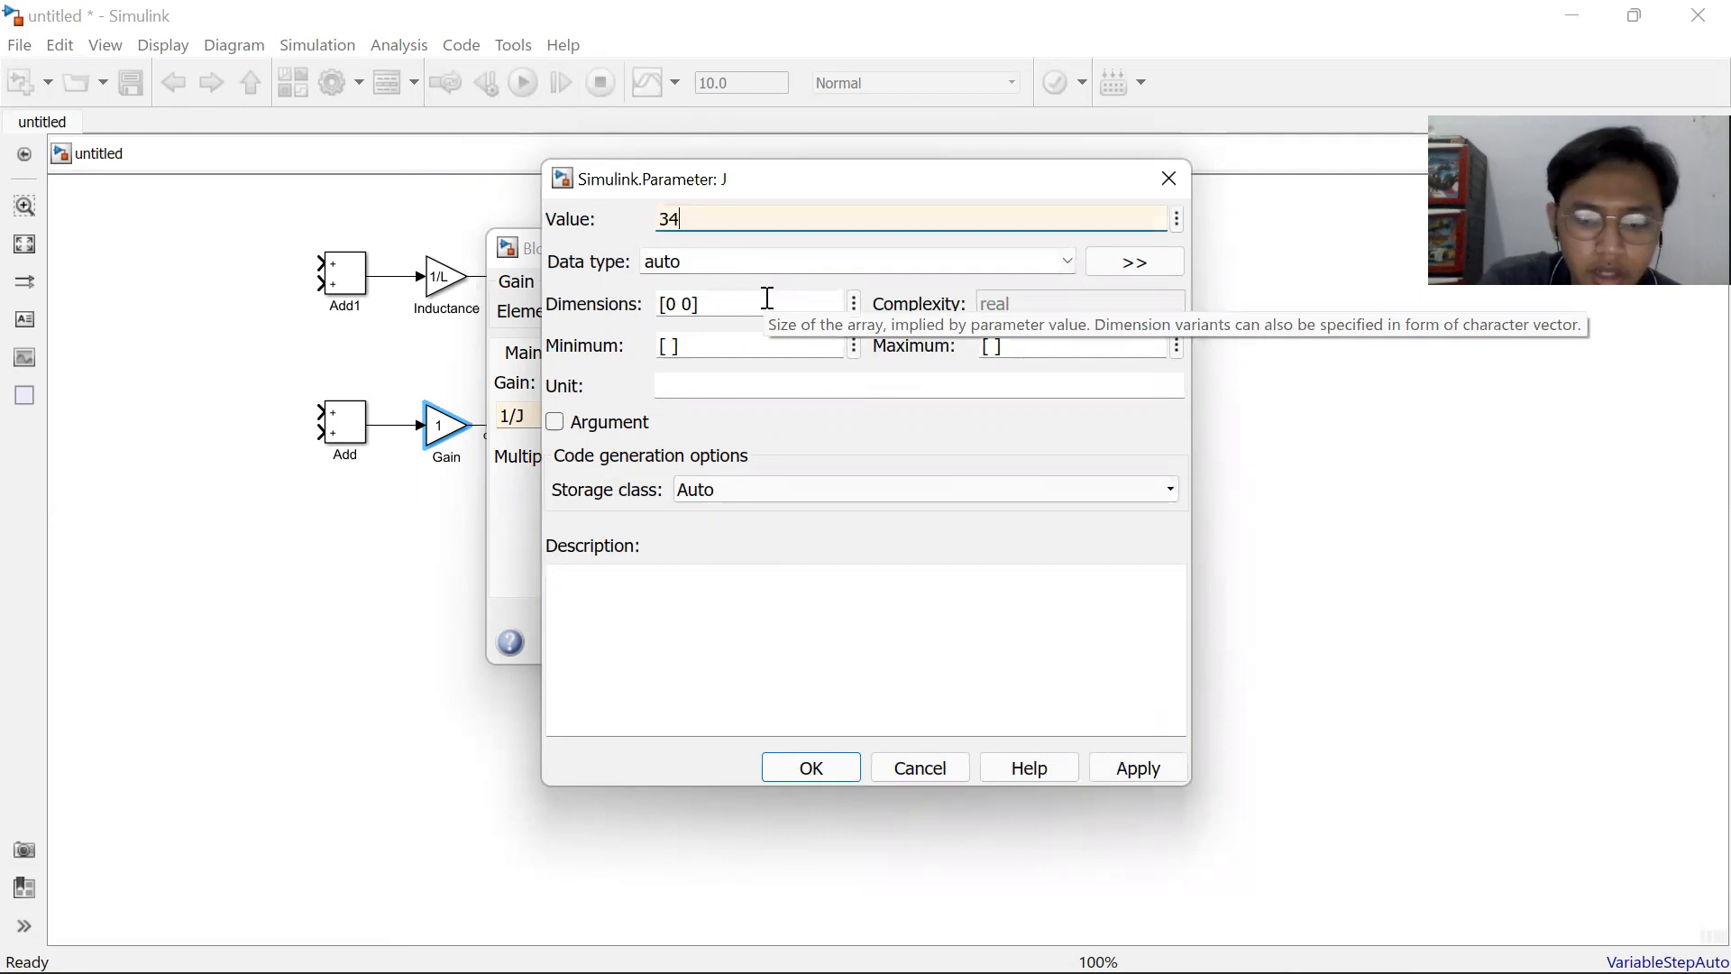
{"action": "key", "text": "BackSpace"}
{"action": "type", "text": "."}
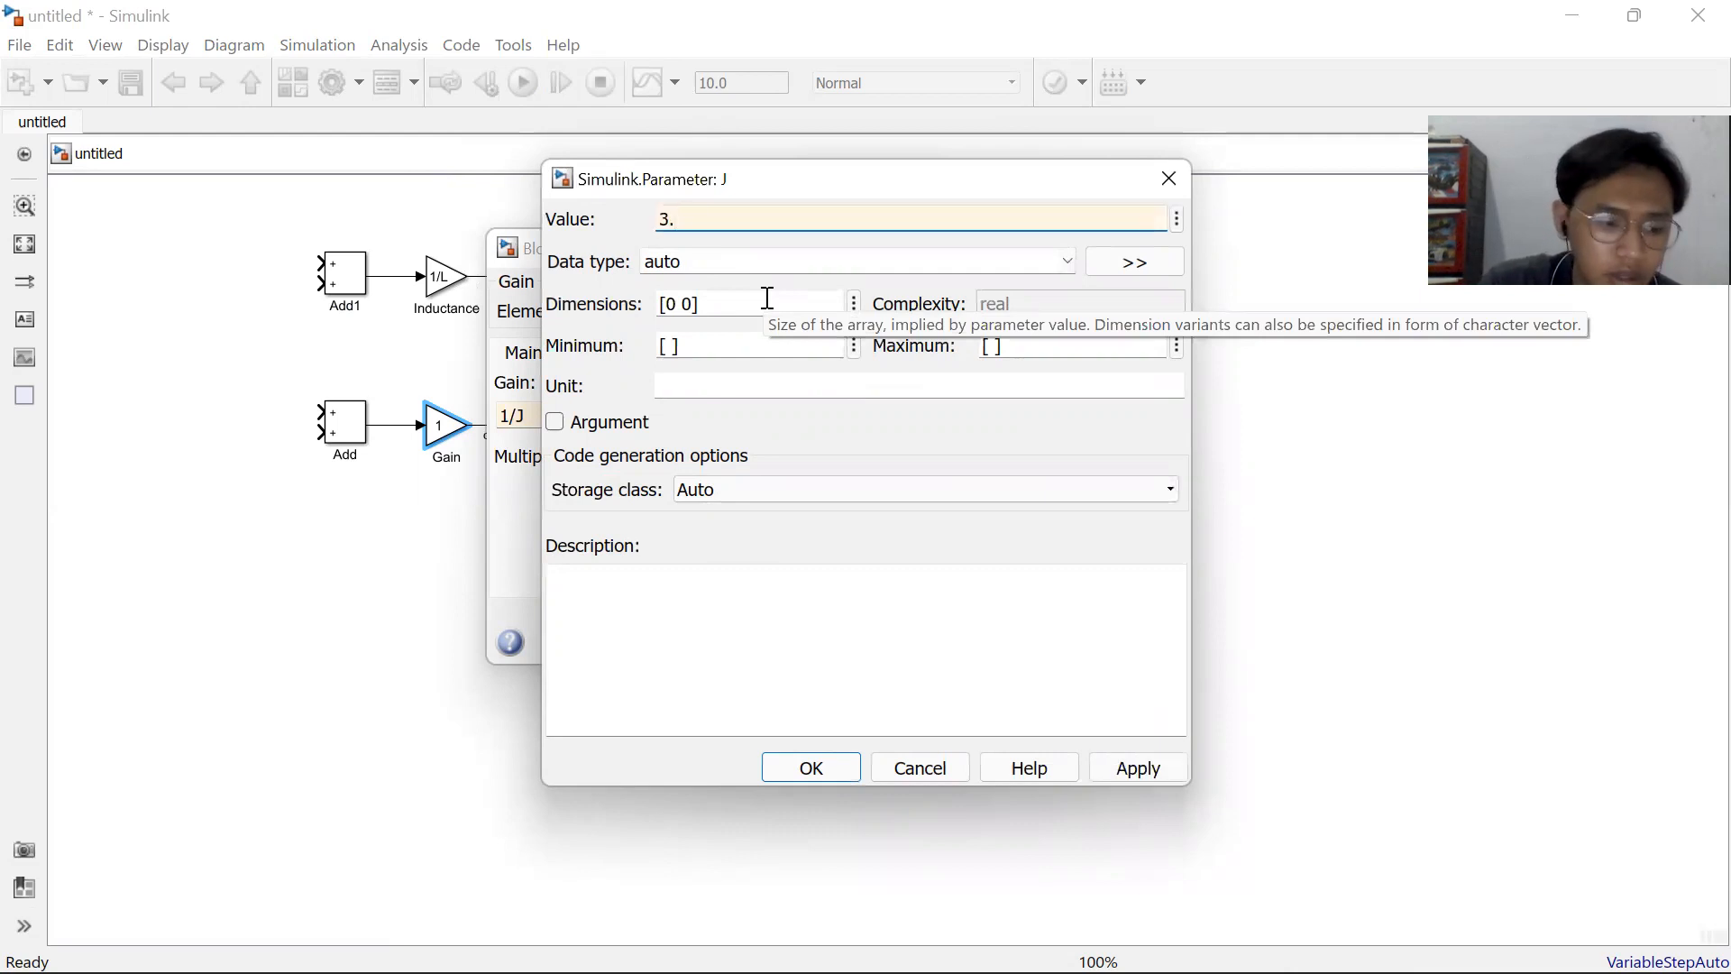
{"action": "type", "text": "22"}
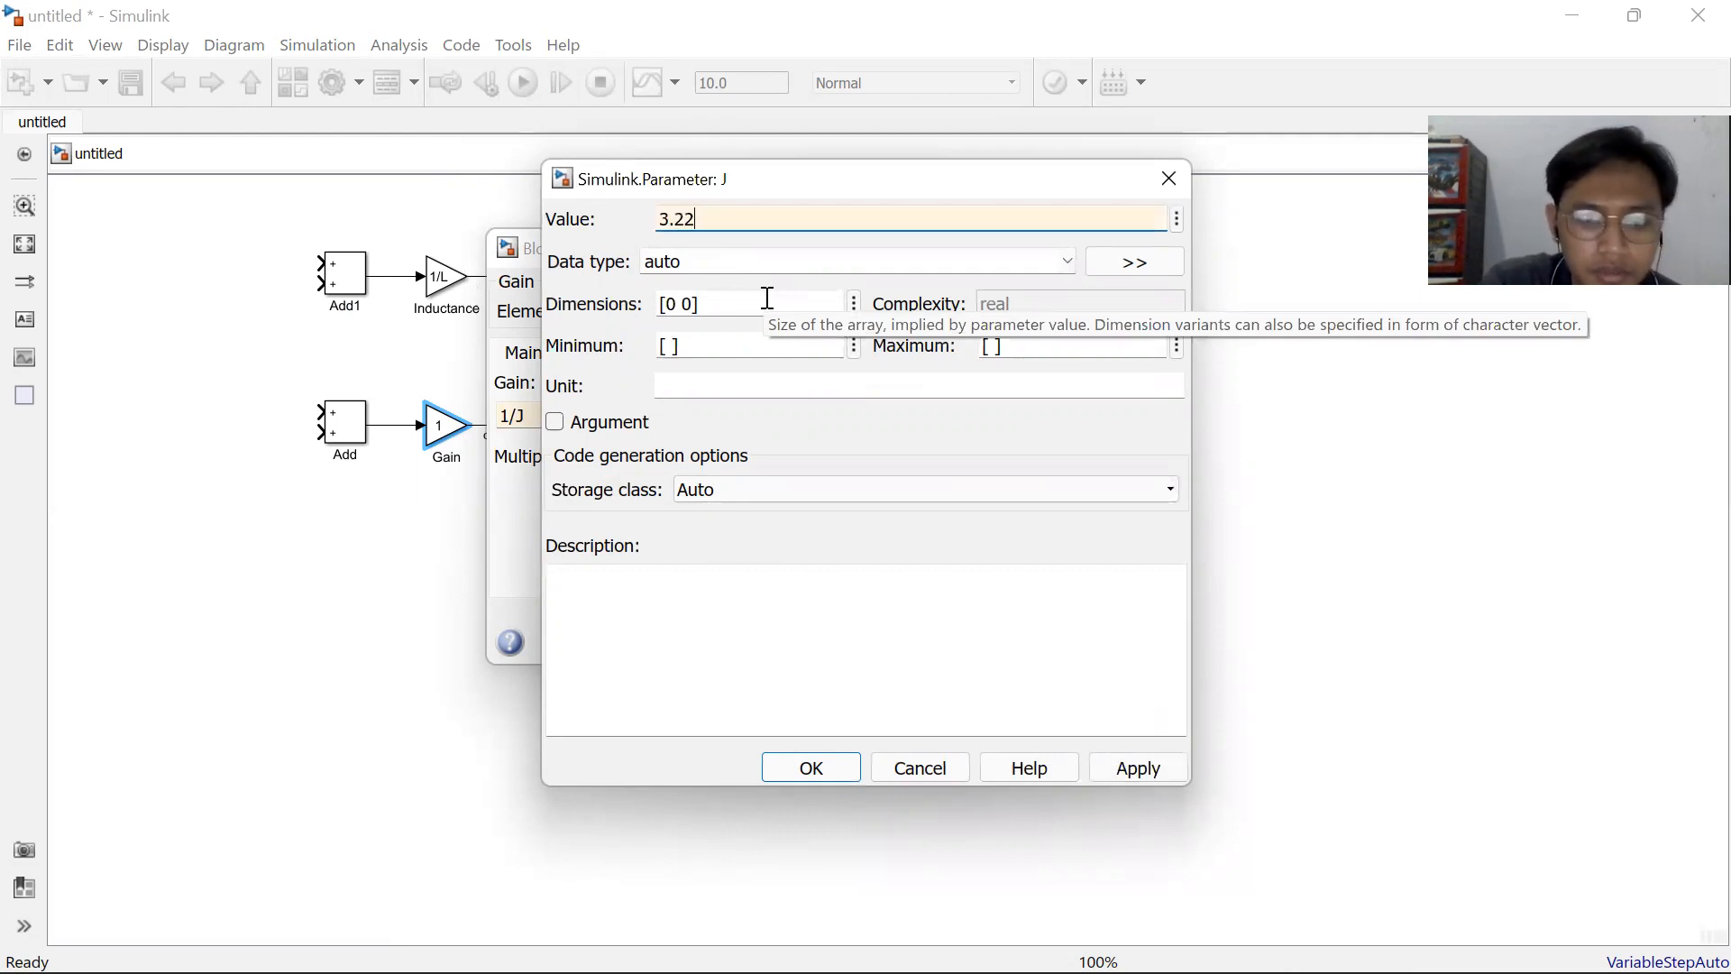
{"action": "type", "text": "84e-6"}
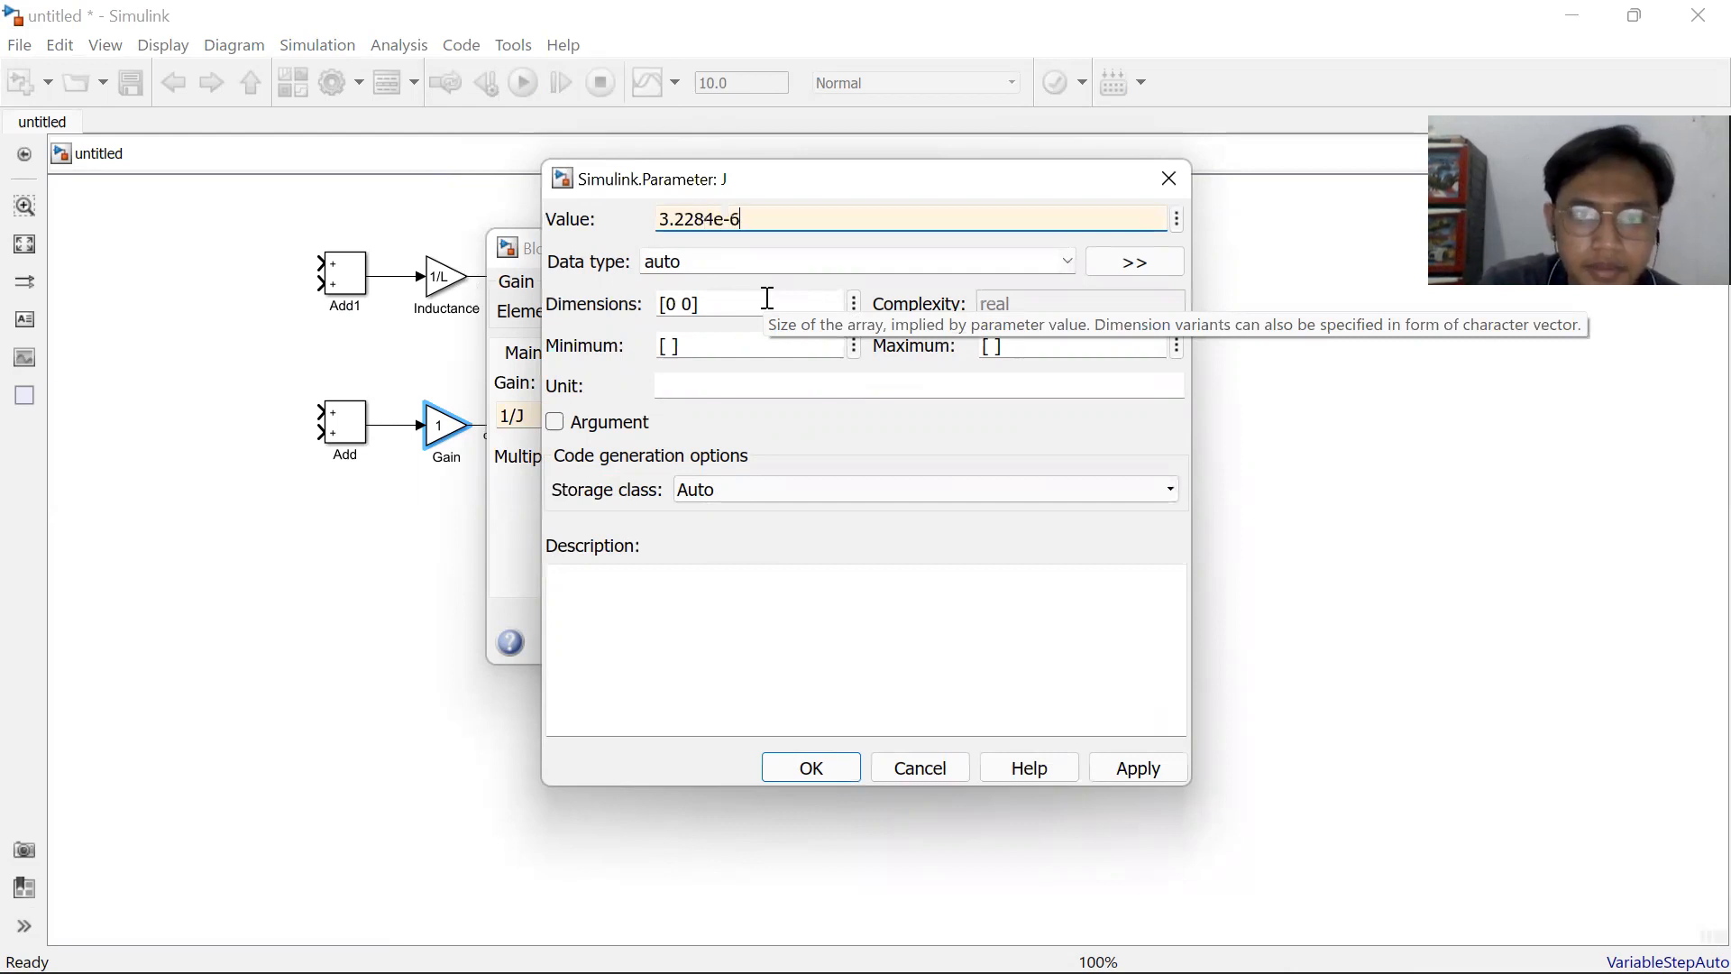
{"action": "key", "text": "Return"}
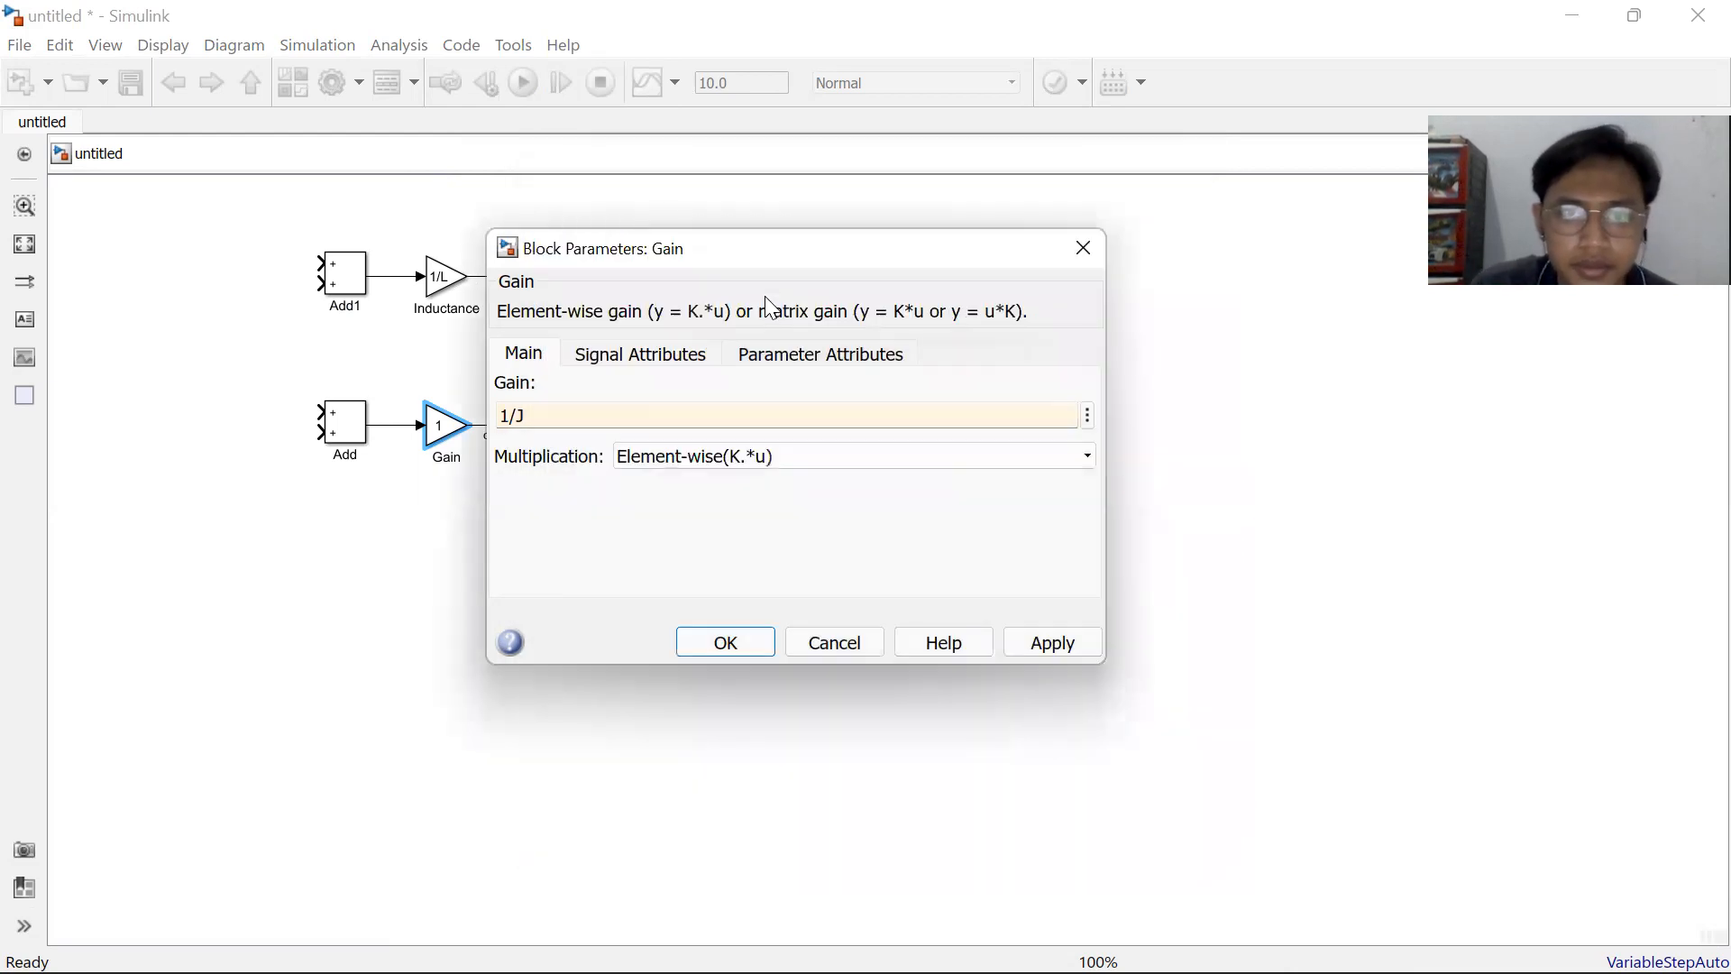
{"action": "left_click", "coordinate": [750, 644]}
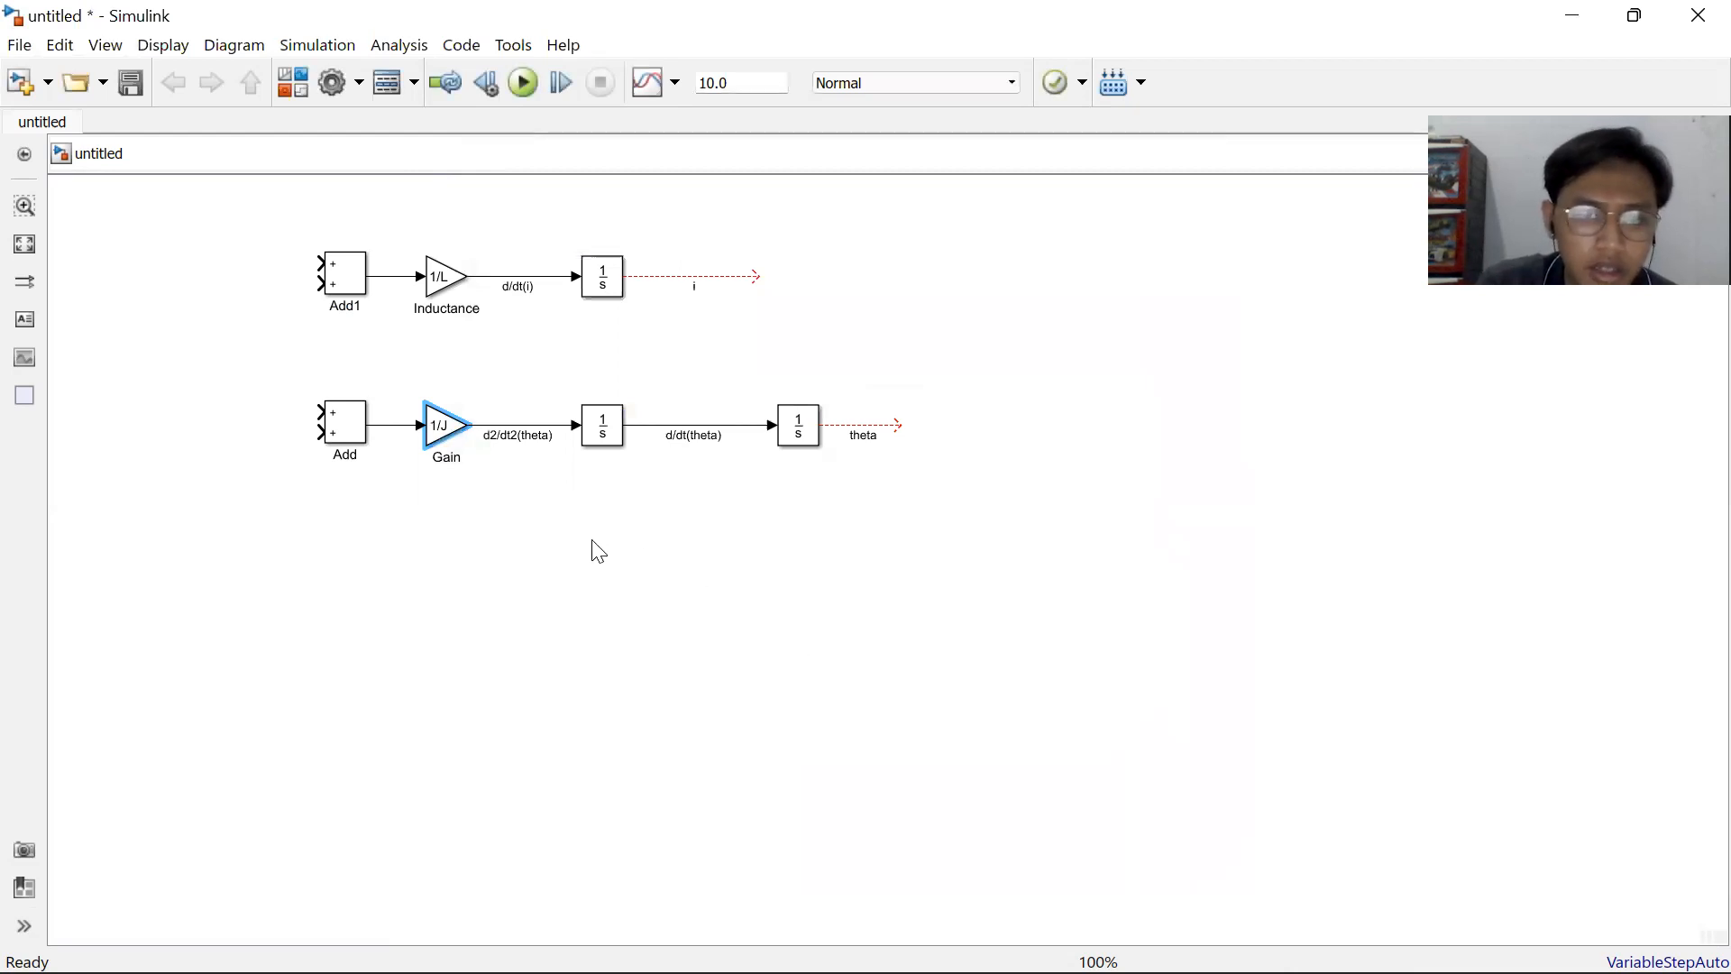
Set the list of signs of the Add1 block in the upper row to +-.
{"action": "double_click", "coordinate": [351, 277]}
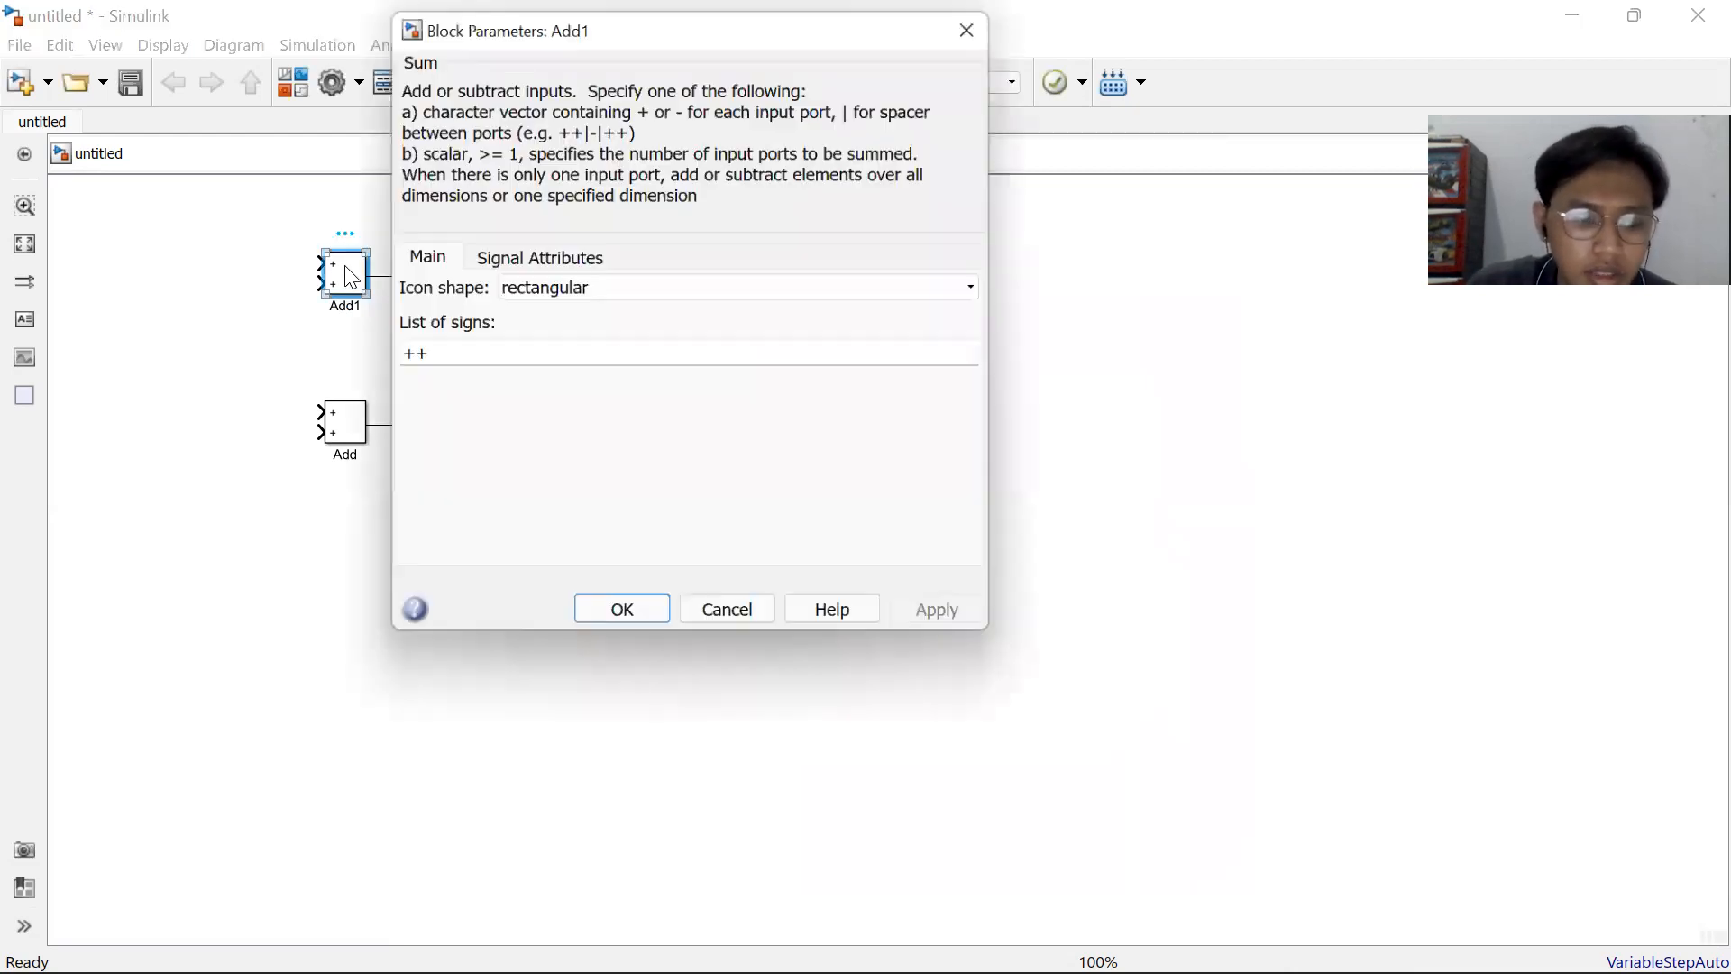
{"action": "double_click", "coordinate": [429, 357]}
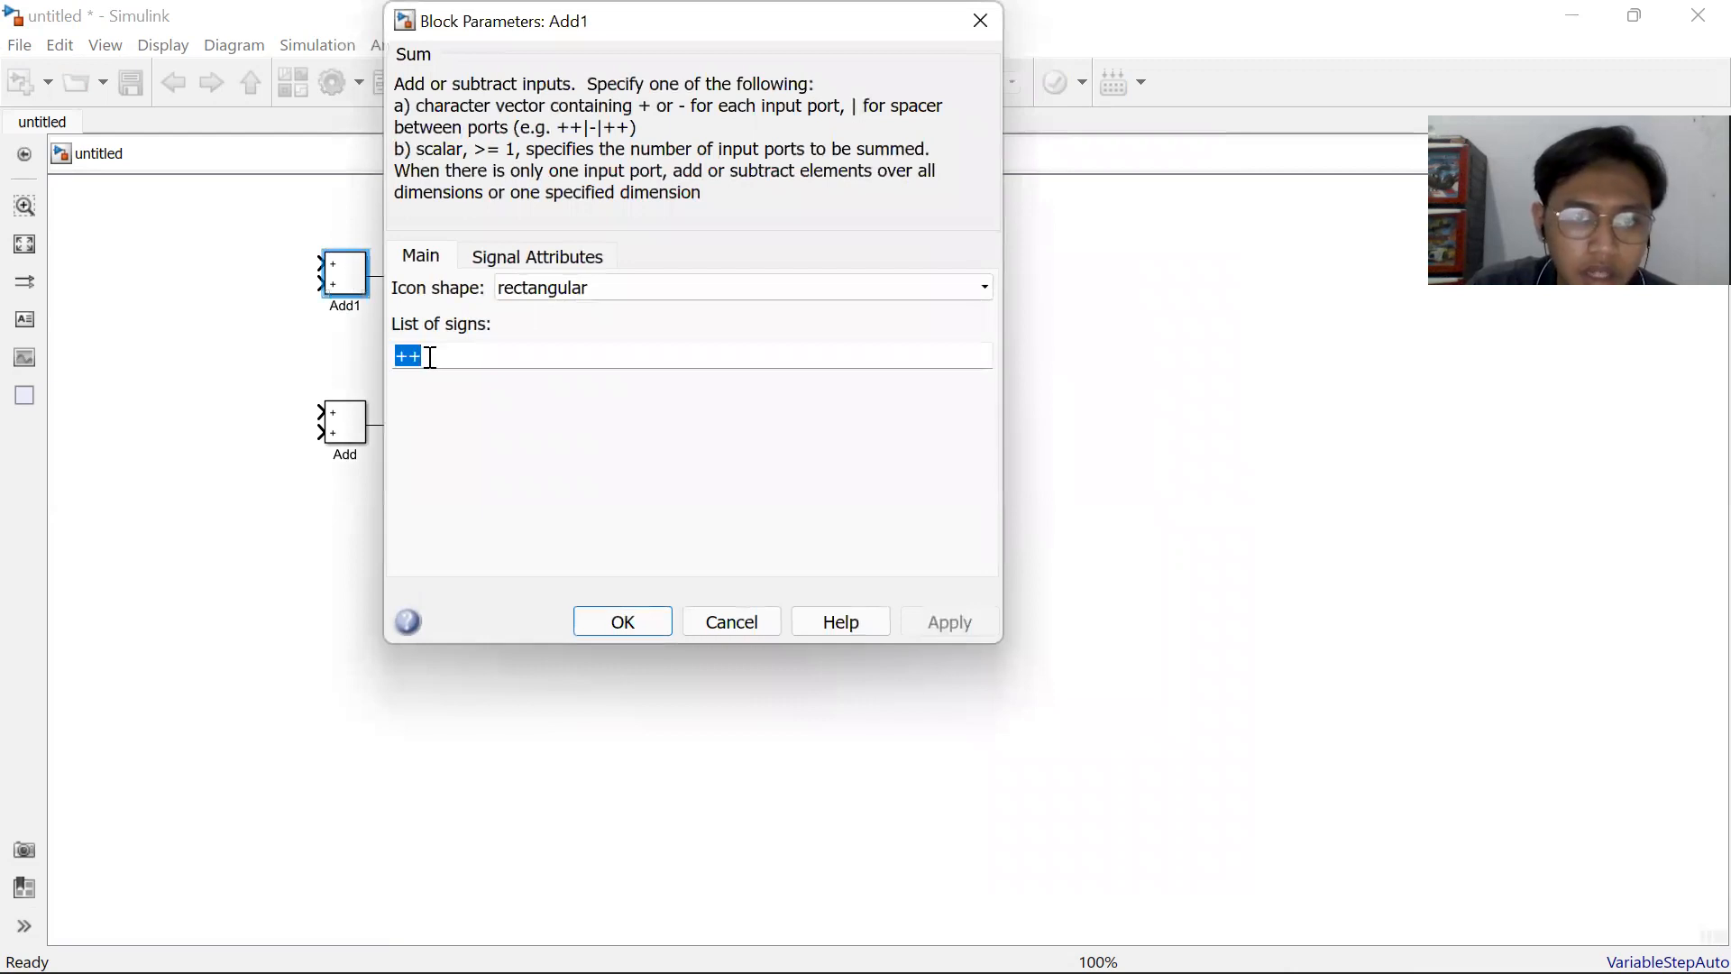
{"action": "left_click", "coordinate": [430, 357]}
{"action": "key", "text": "BackSpace"}
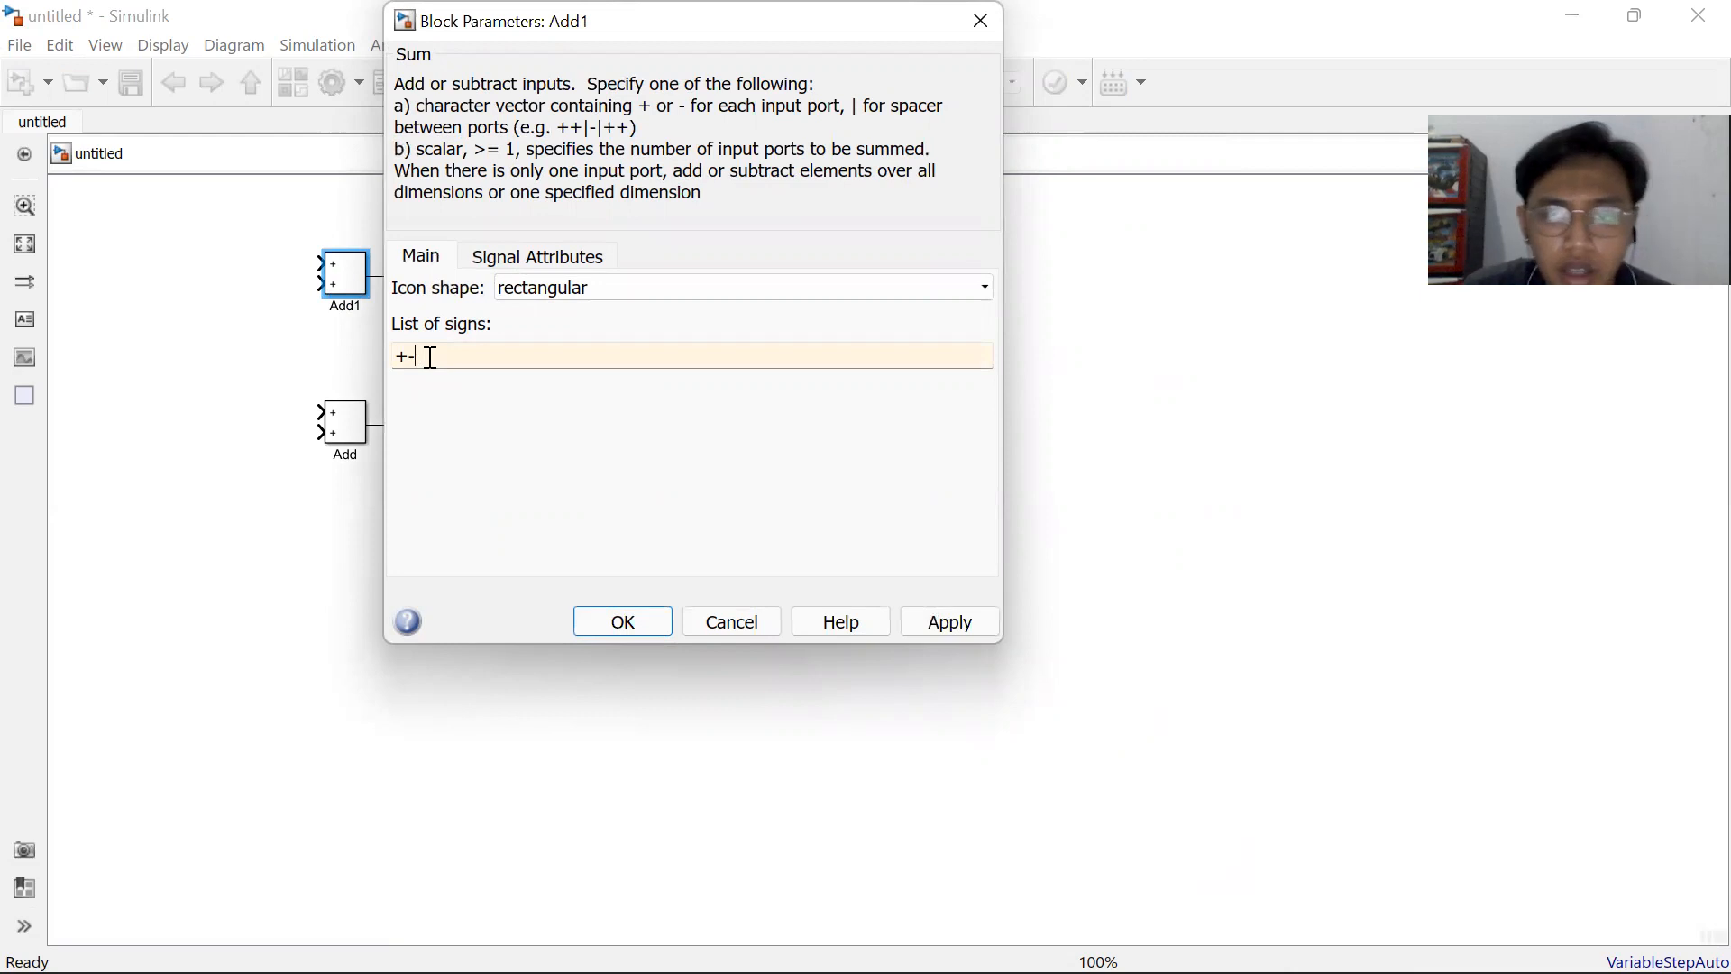
{"action": "left_click", "coordinate": [587, 620]}
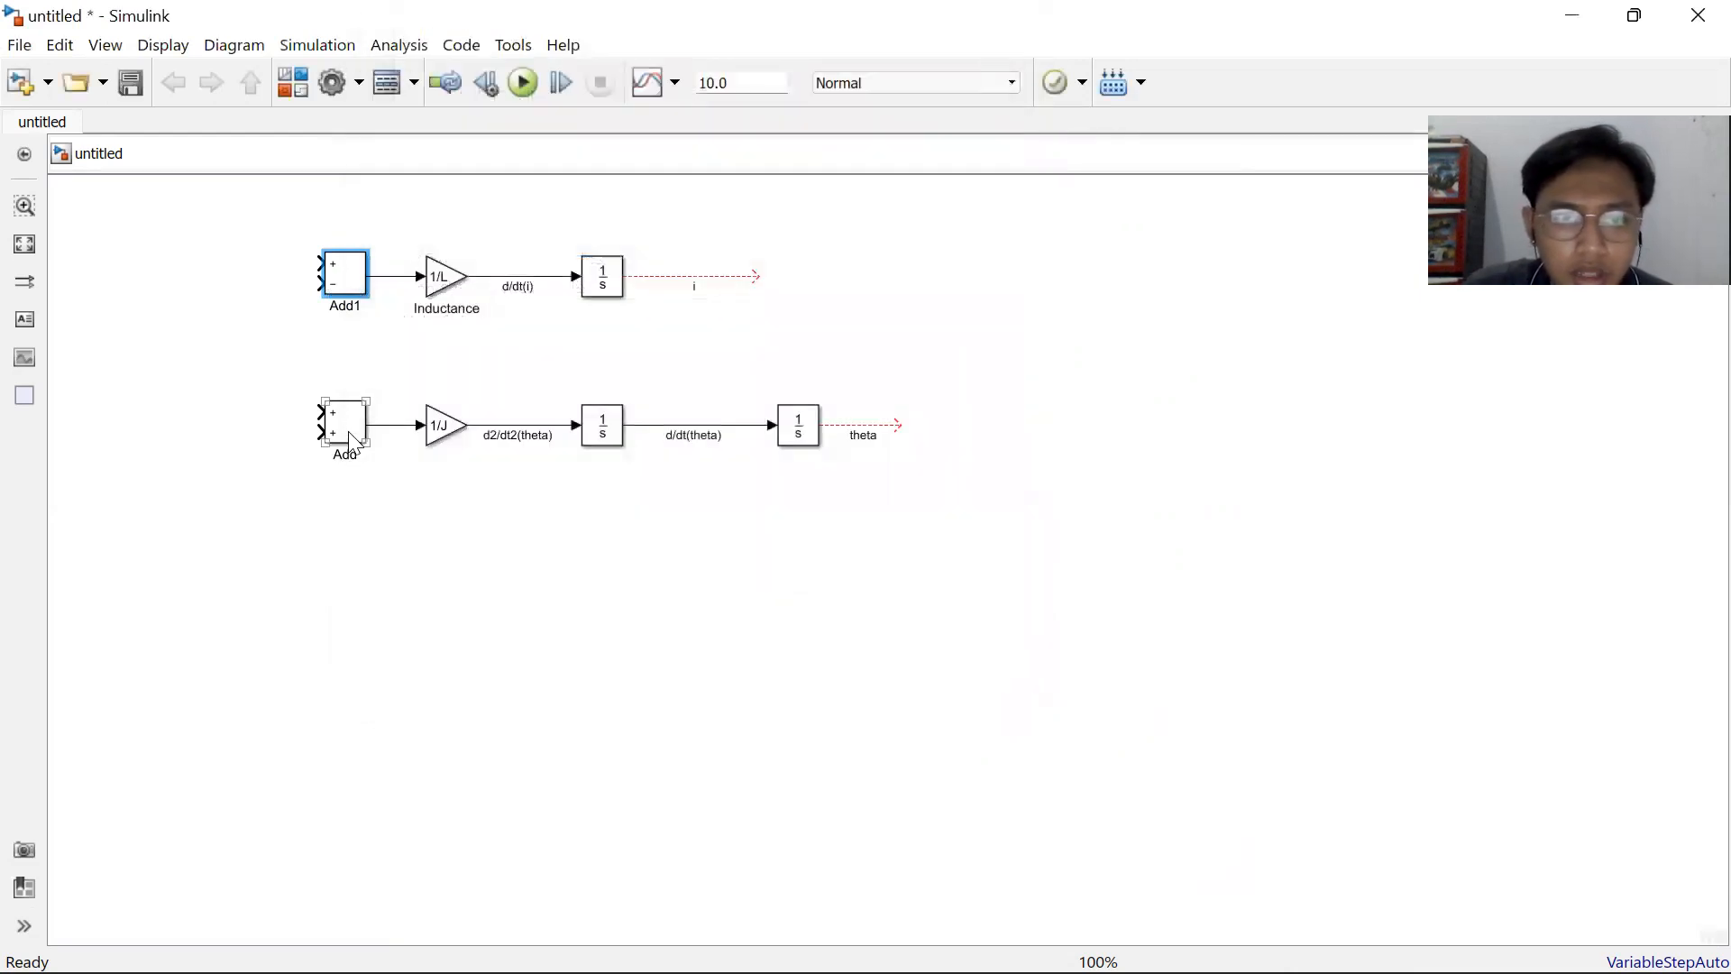
Set the list of signs of the Add block in the lower row to -+-.
{"action": "double_click", "coordinate": [348, 431]}
{"action": "double_click", "coordinate": [413, 476]}
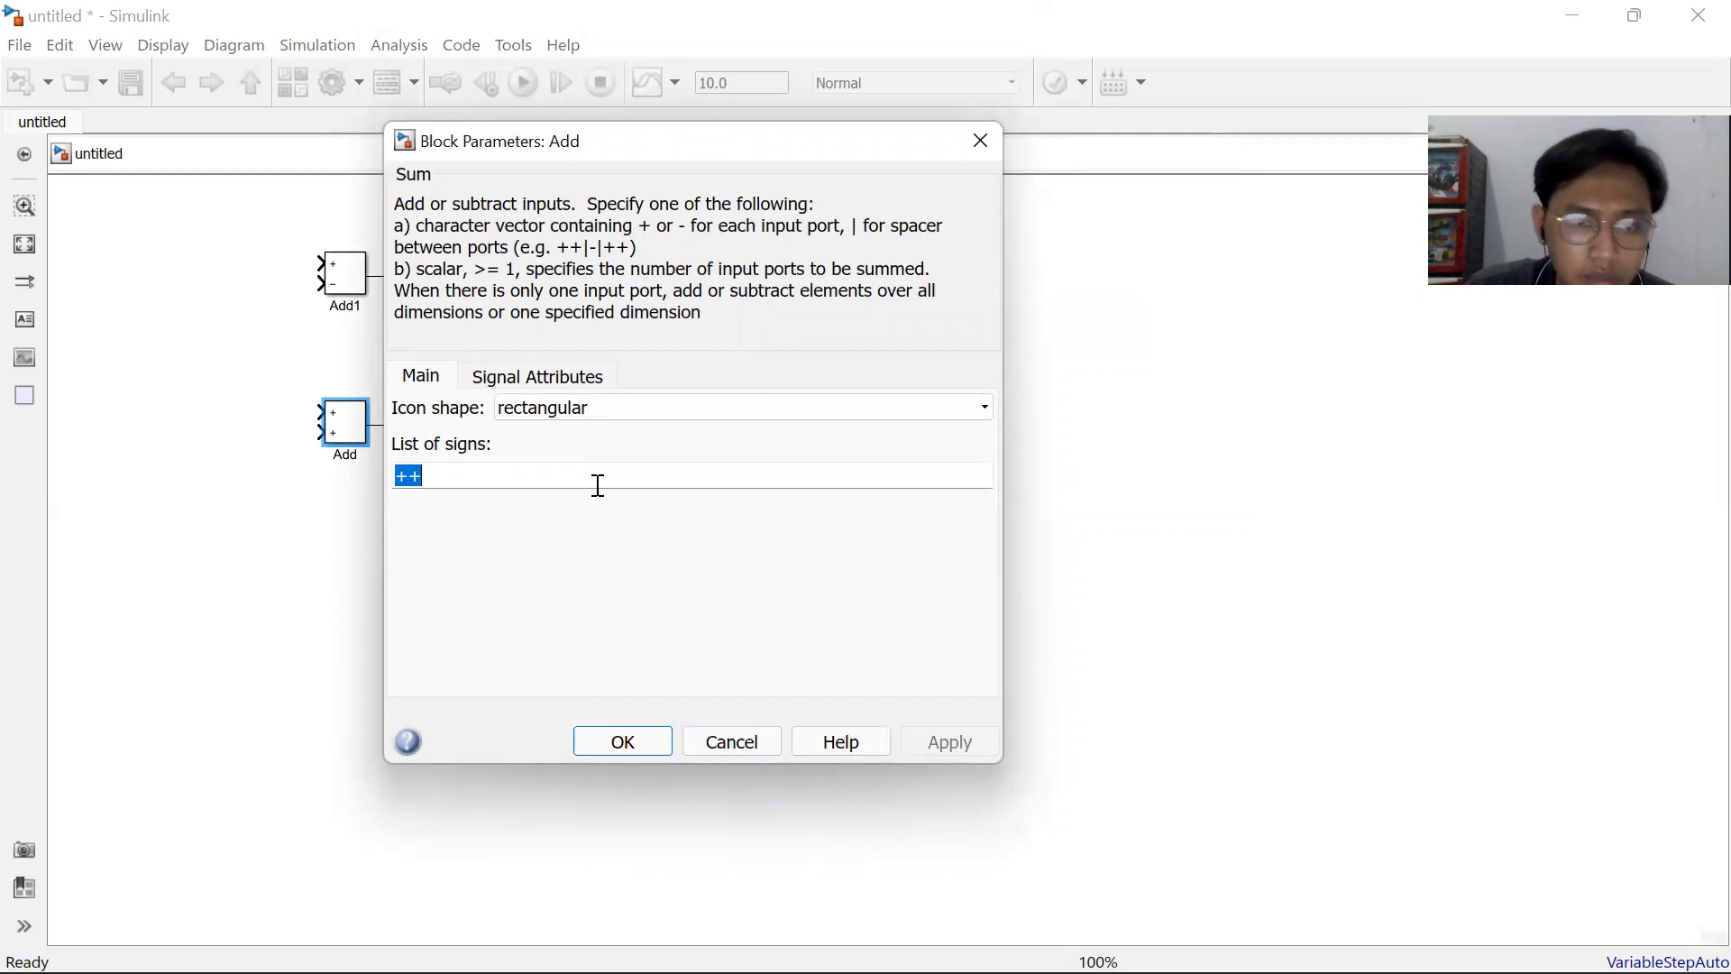
{"action": "type", "text": "-"}
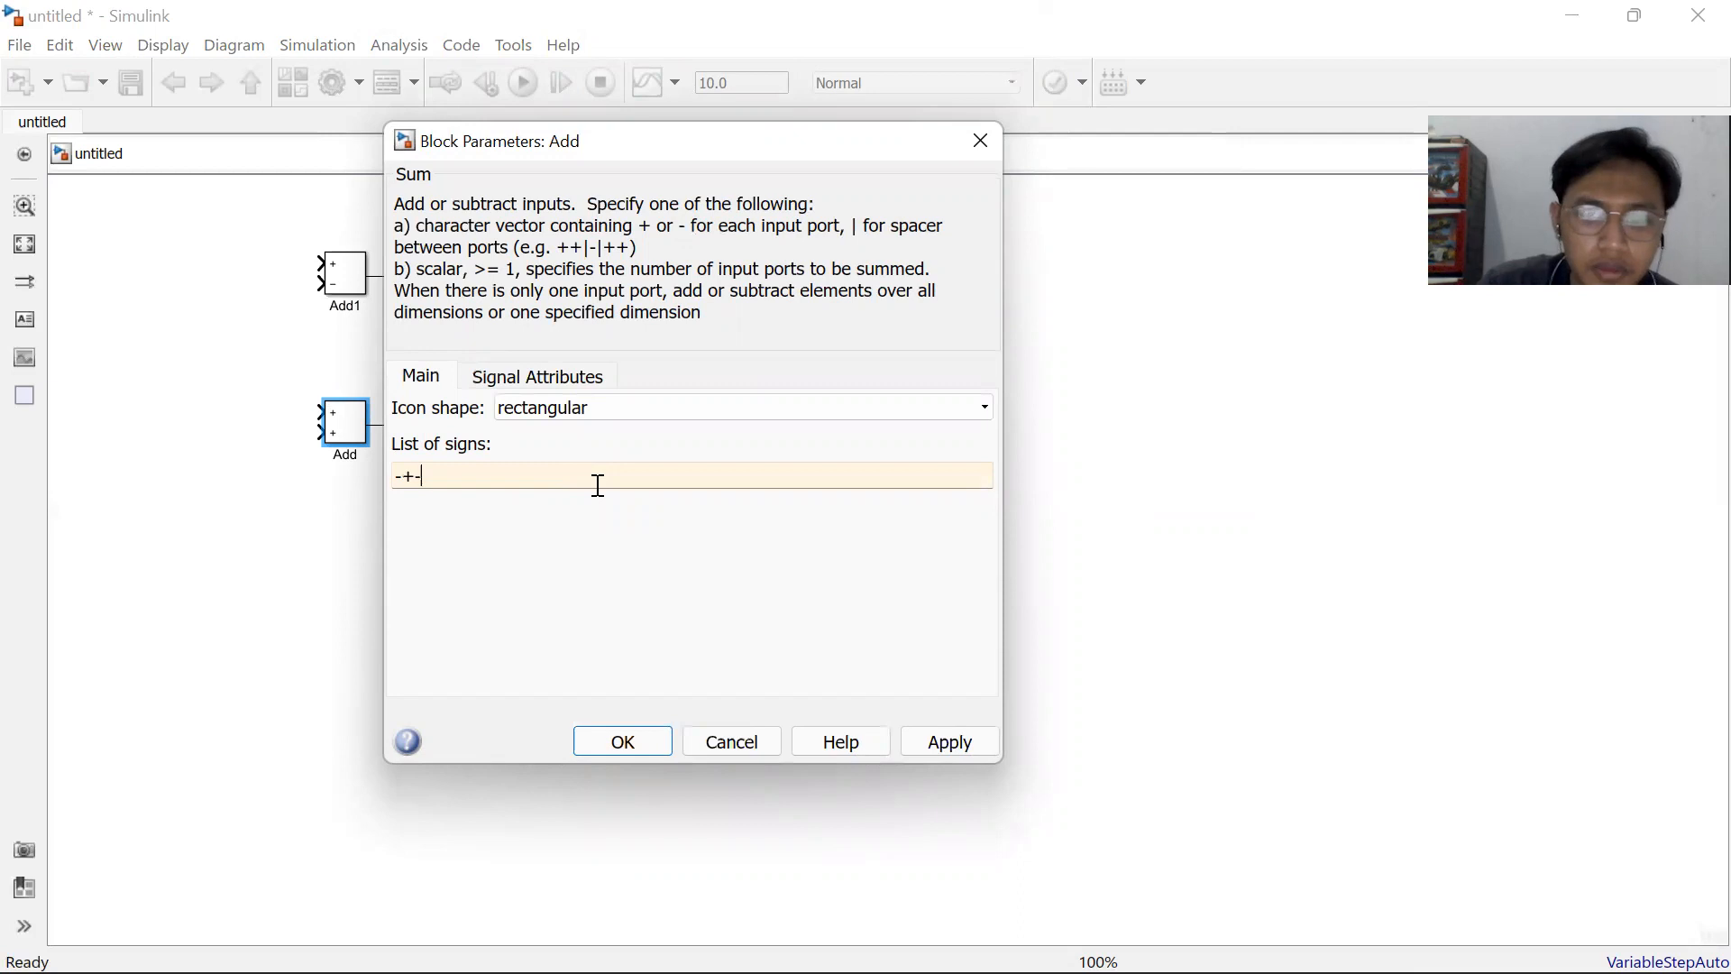
{"action": "key", "text": "Return"}
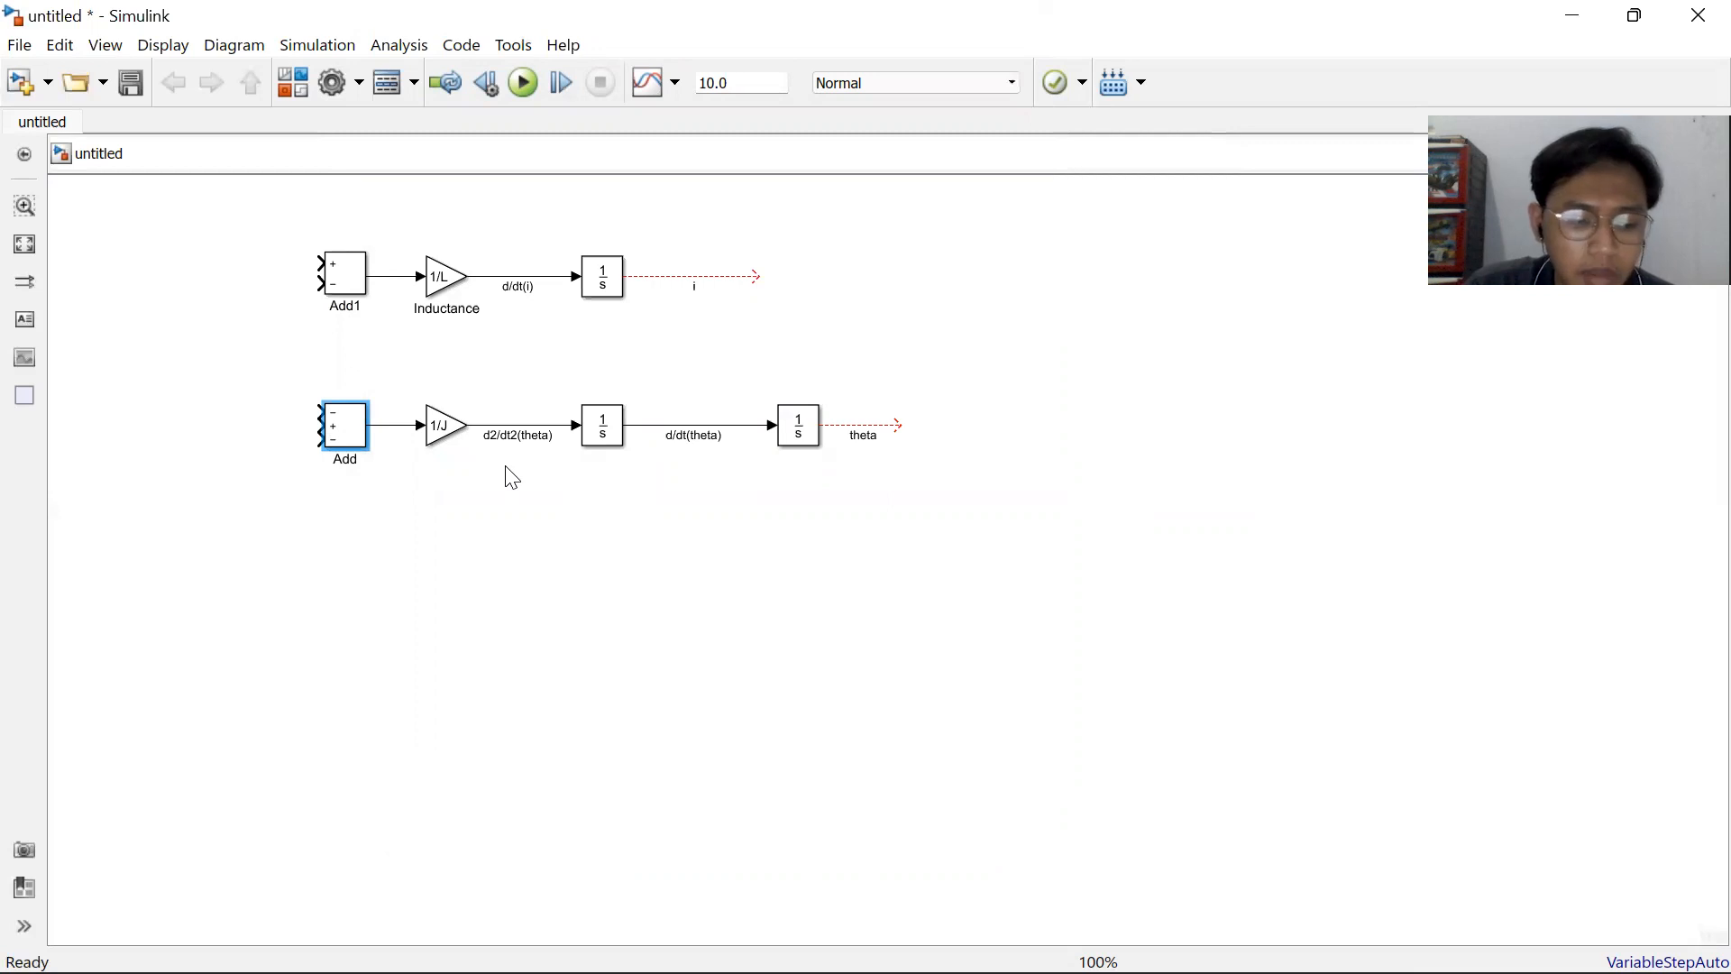
Add two more Gain blocks from the library, one ahead of the lower row's Add block and one below that row.
{"action": "left_click", "coordinate": [290, 85]}
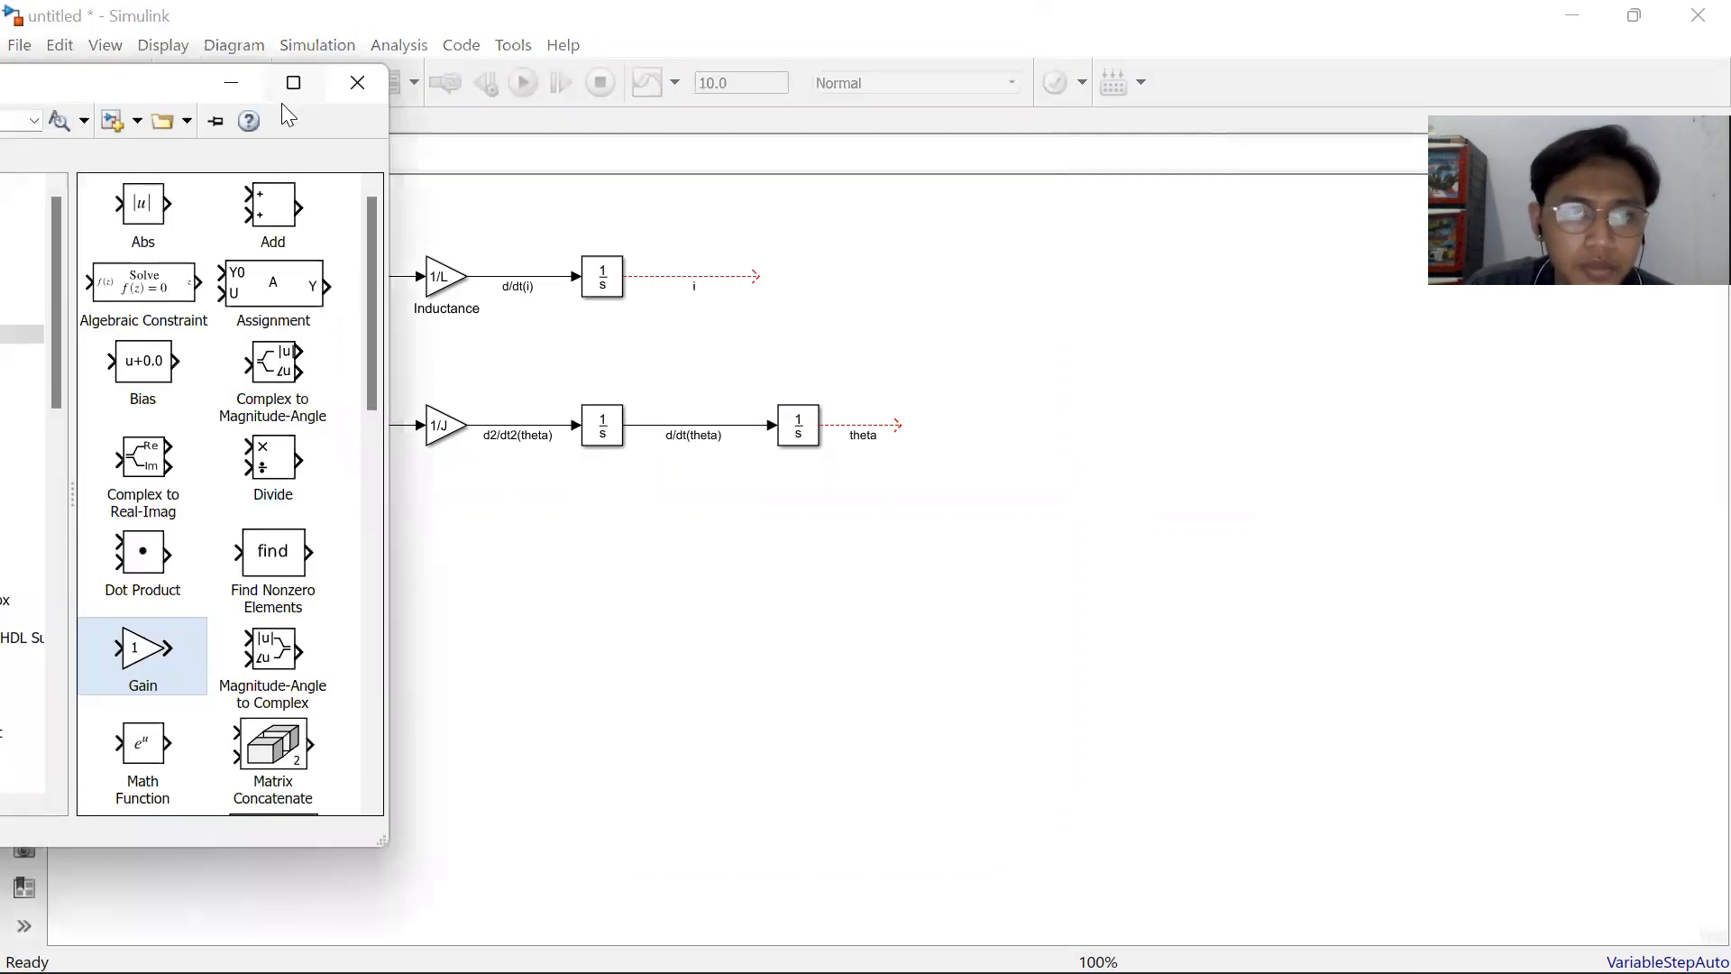
{"action": "left_click_drag", "start_coordinate": [171, 89], "coordinate": [416, 51]}
{"action": "left_click_drag", "start_coordinate": [387, 610], "coordinate": [865, 703]}
{"action": "left_click", "coordinate": [294, 86]}
{"action": "left_click_drag", "start_coordinate": [387, 612], "coordinate": [190, 541]}
{"action": "left_click_drag", "start_coordinate": [844, 711], "coordinate": [525, 593]}
{"action": "left_click_drag", "start_coordinate": [180, 531], "coordinate": [200, 419]}
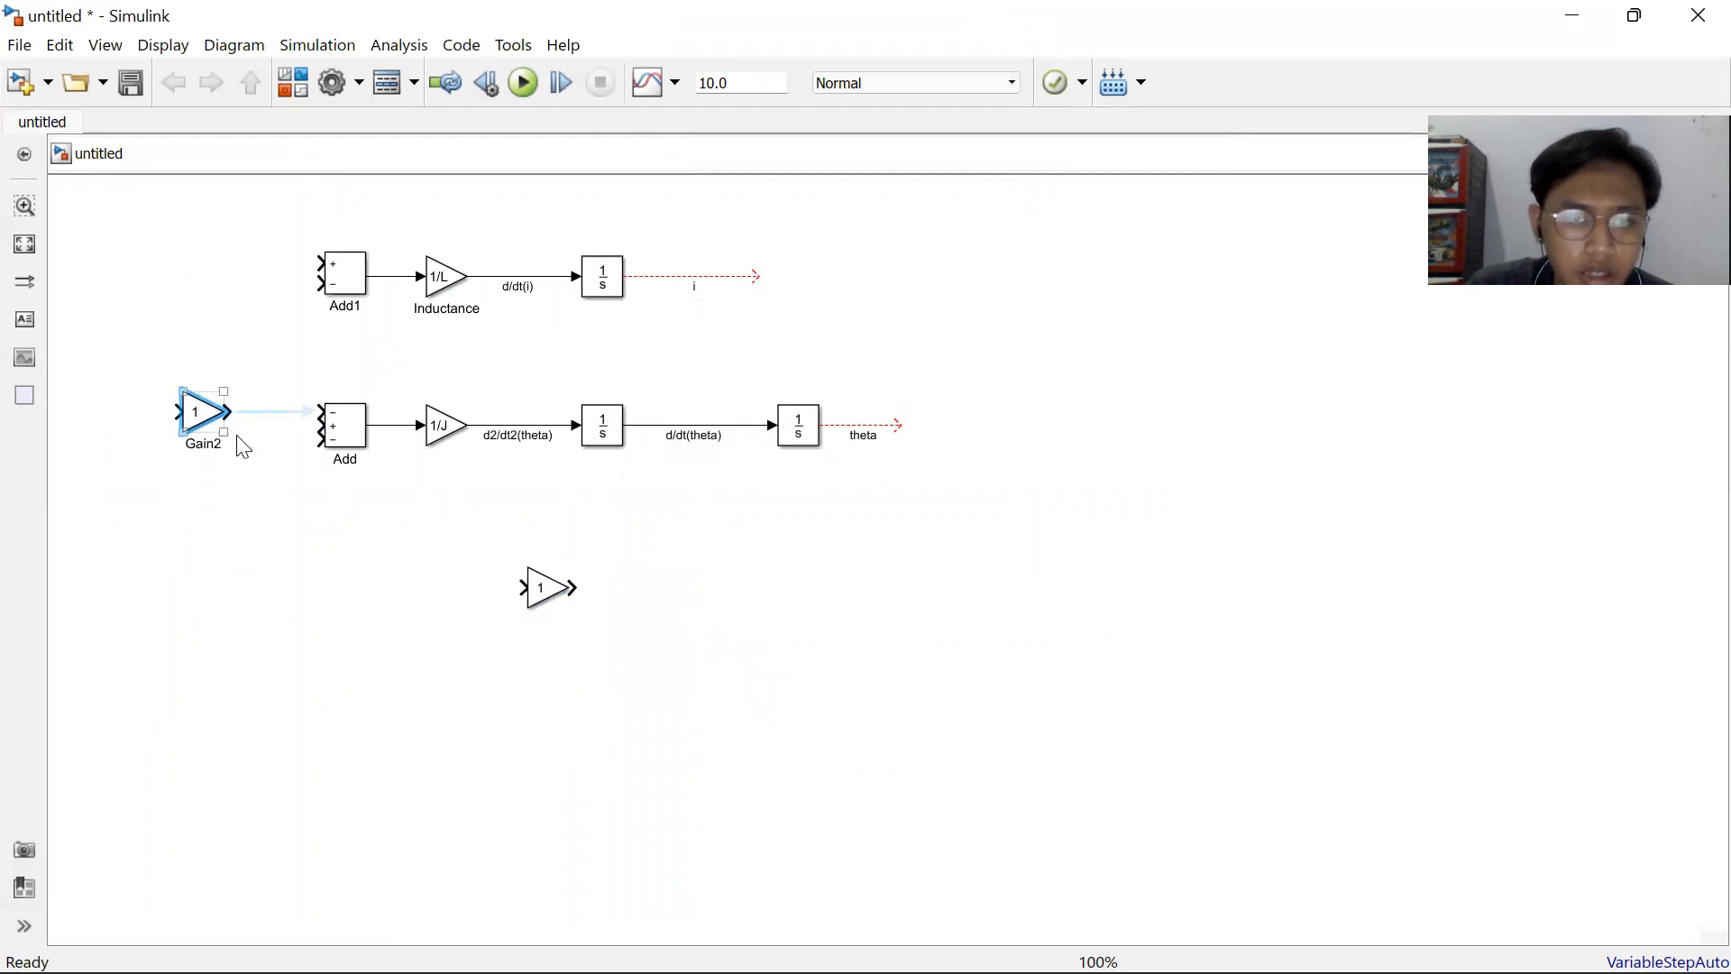
Set the gain of the new Gain block below the lower row to b.
{"action": "double_click", "coordinate": [547, 588]}
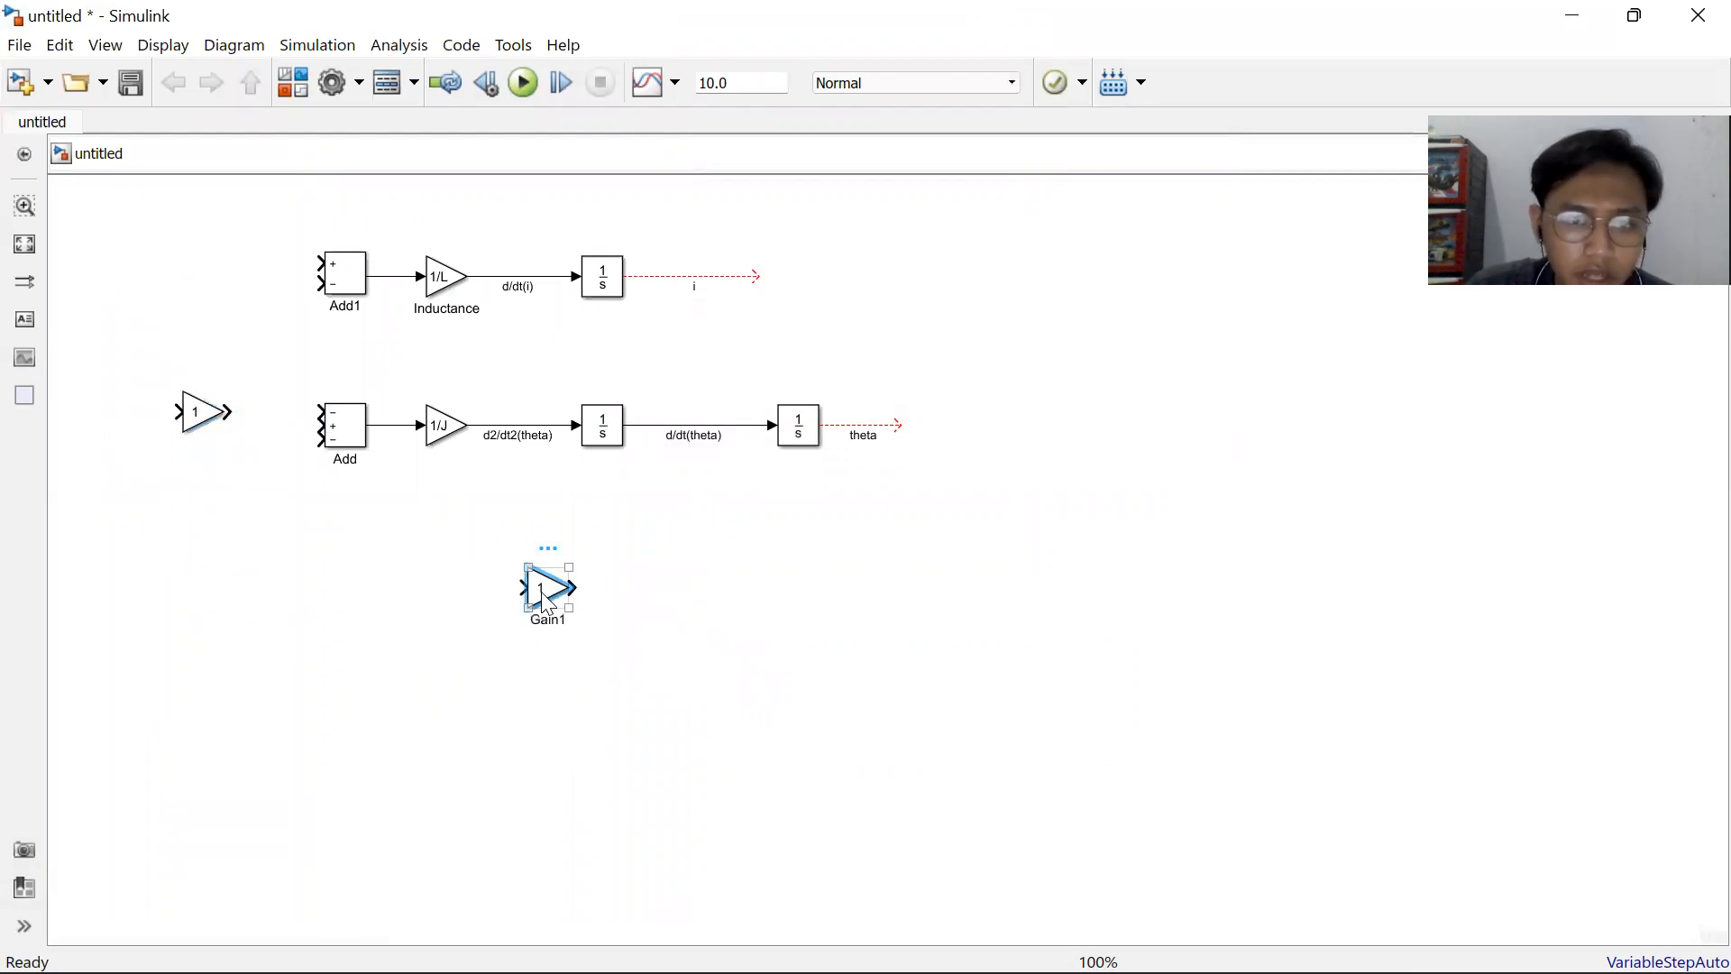
{"action": "type", "text": "b"}
{"action": "key", "text": "Return"}
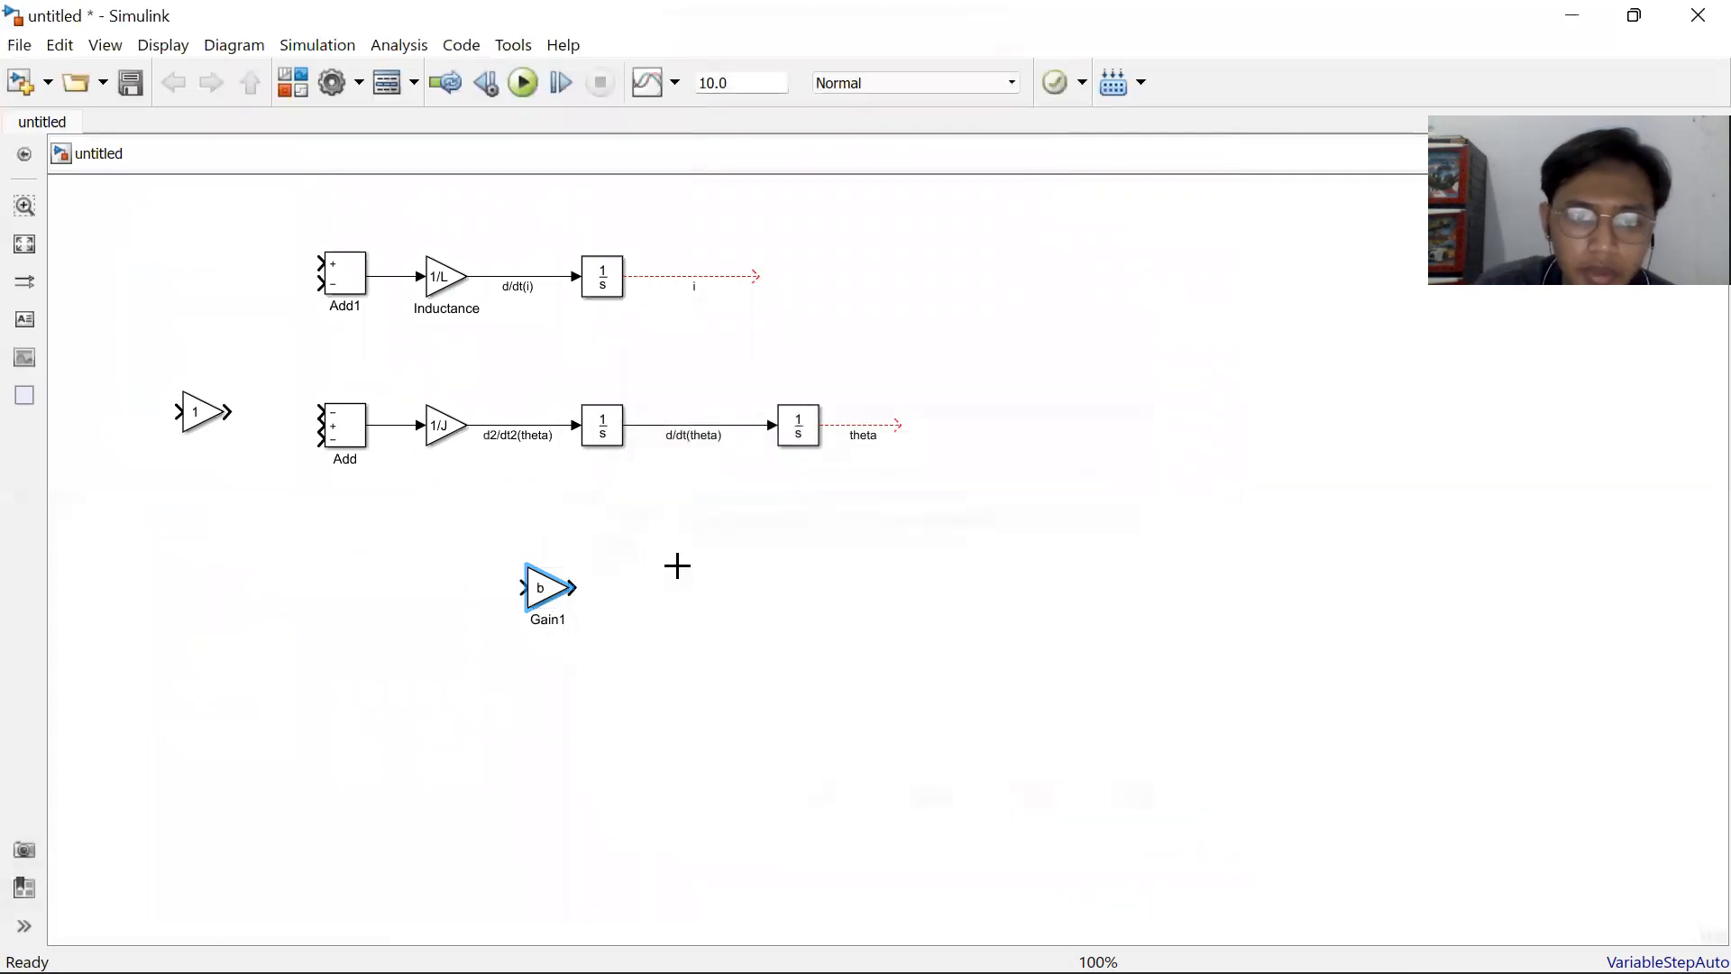
Create the undefined variable b as a Simulink.Parameter in the Model Workspace.
{"action": "mouse_move", "coordinate": [544, 528]}
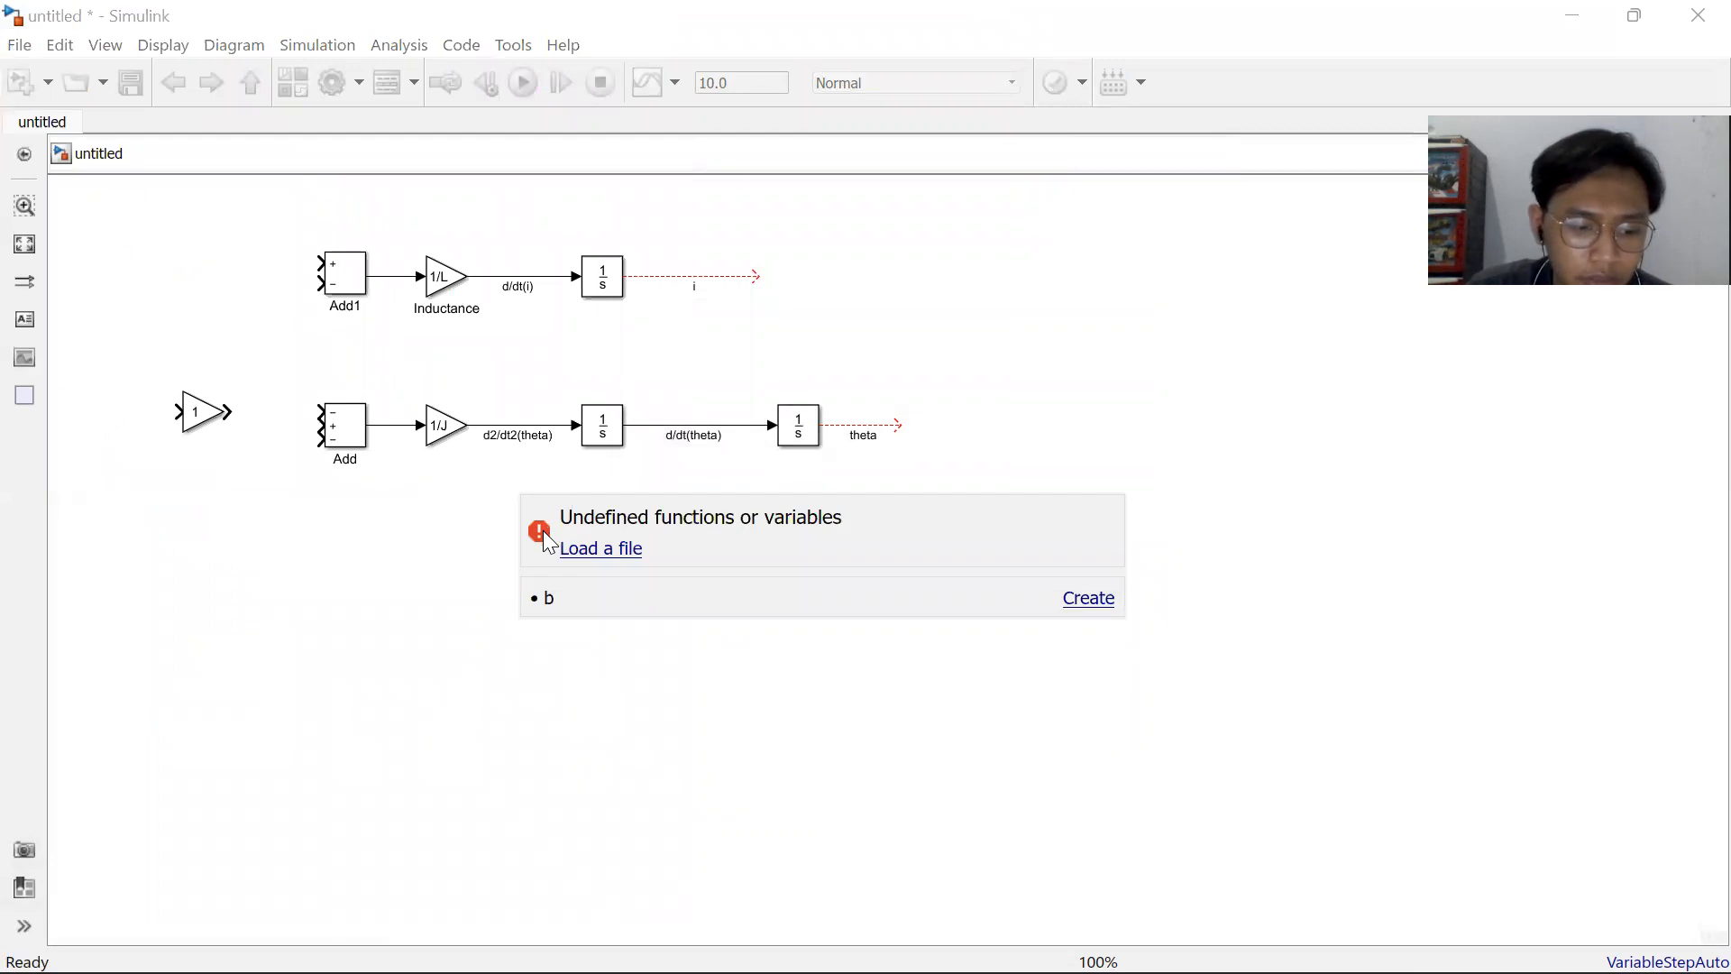
{"action": "left_click", "coordinate": [1088, 598]}
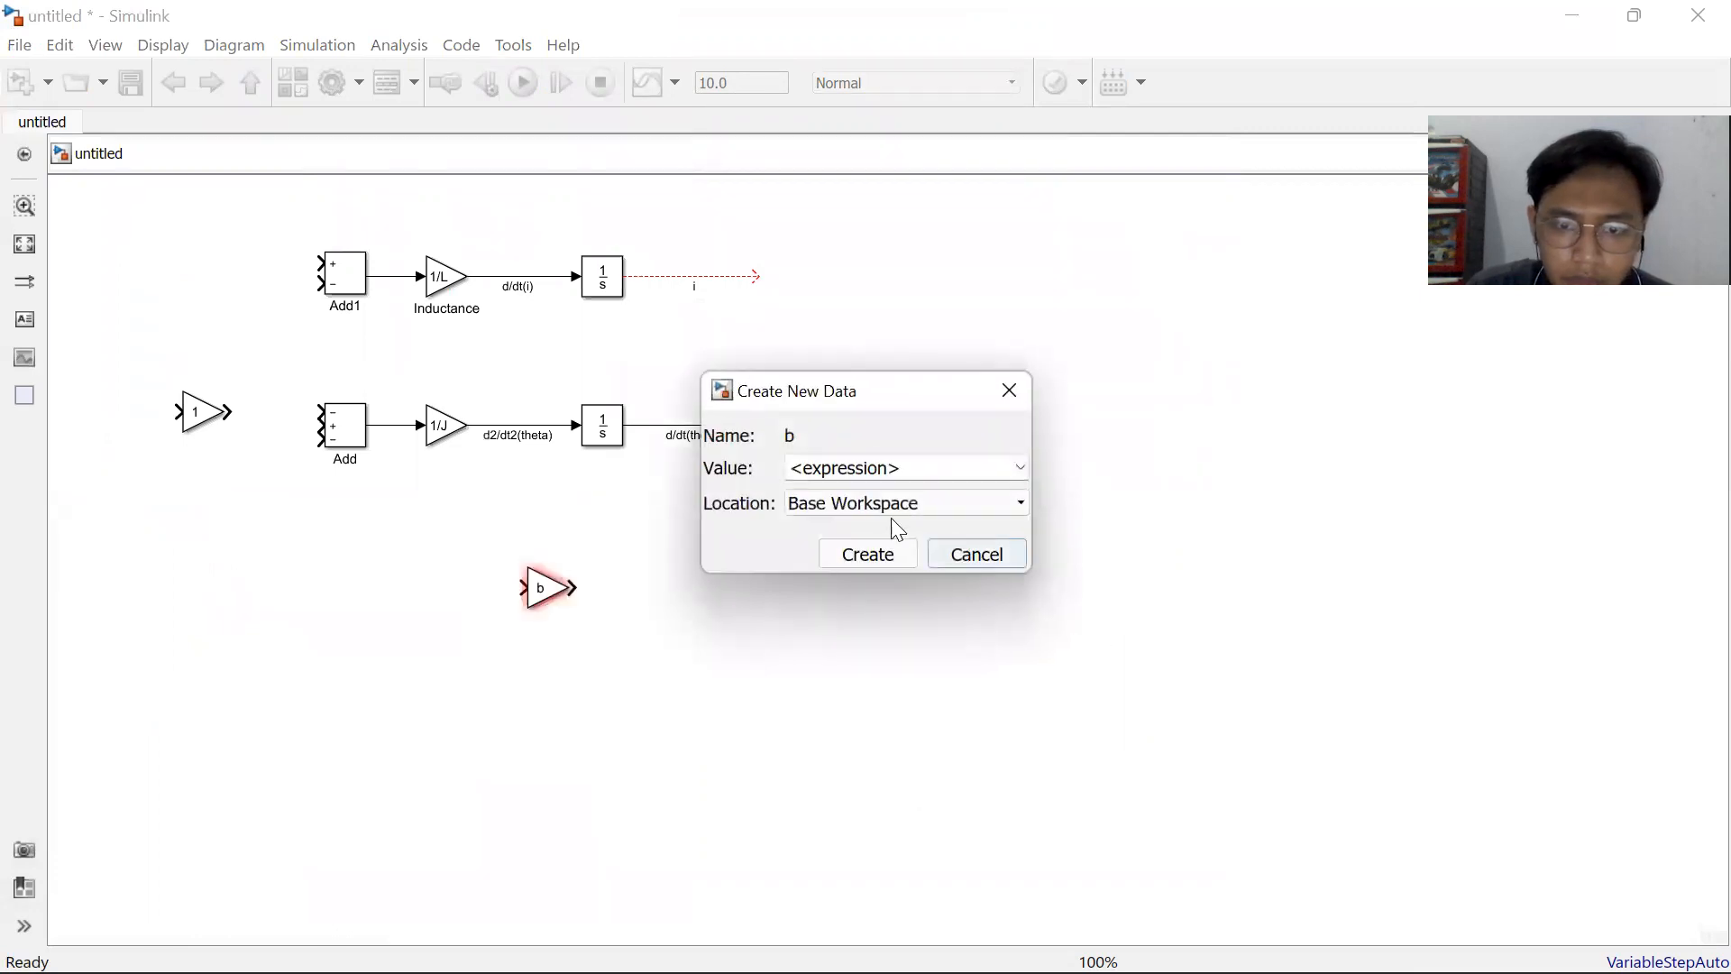
{"action": "left_click", "coordinate": [893, 510]}
{"action": "left_click", "coordinate": [893, 526]}
{"action": "left_click", "coordinate": [1020, 467]}
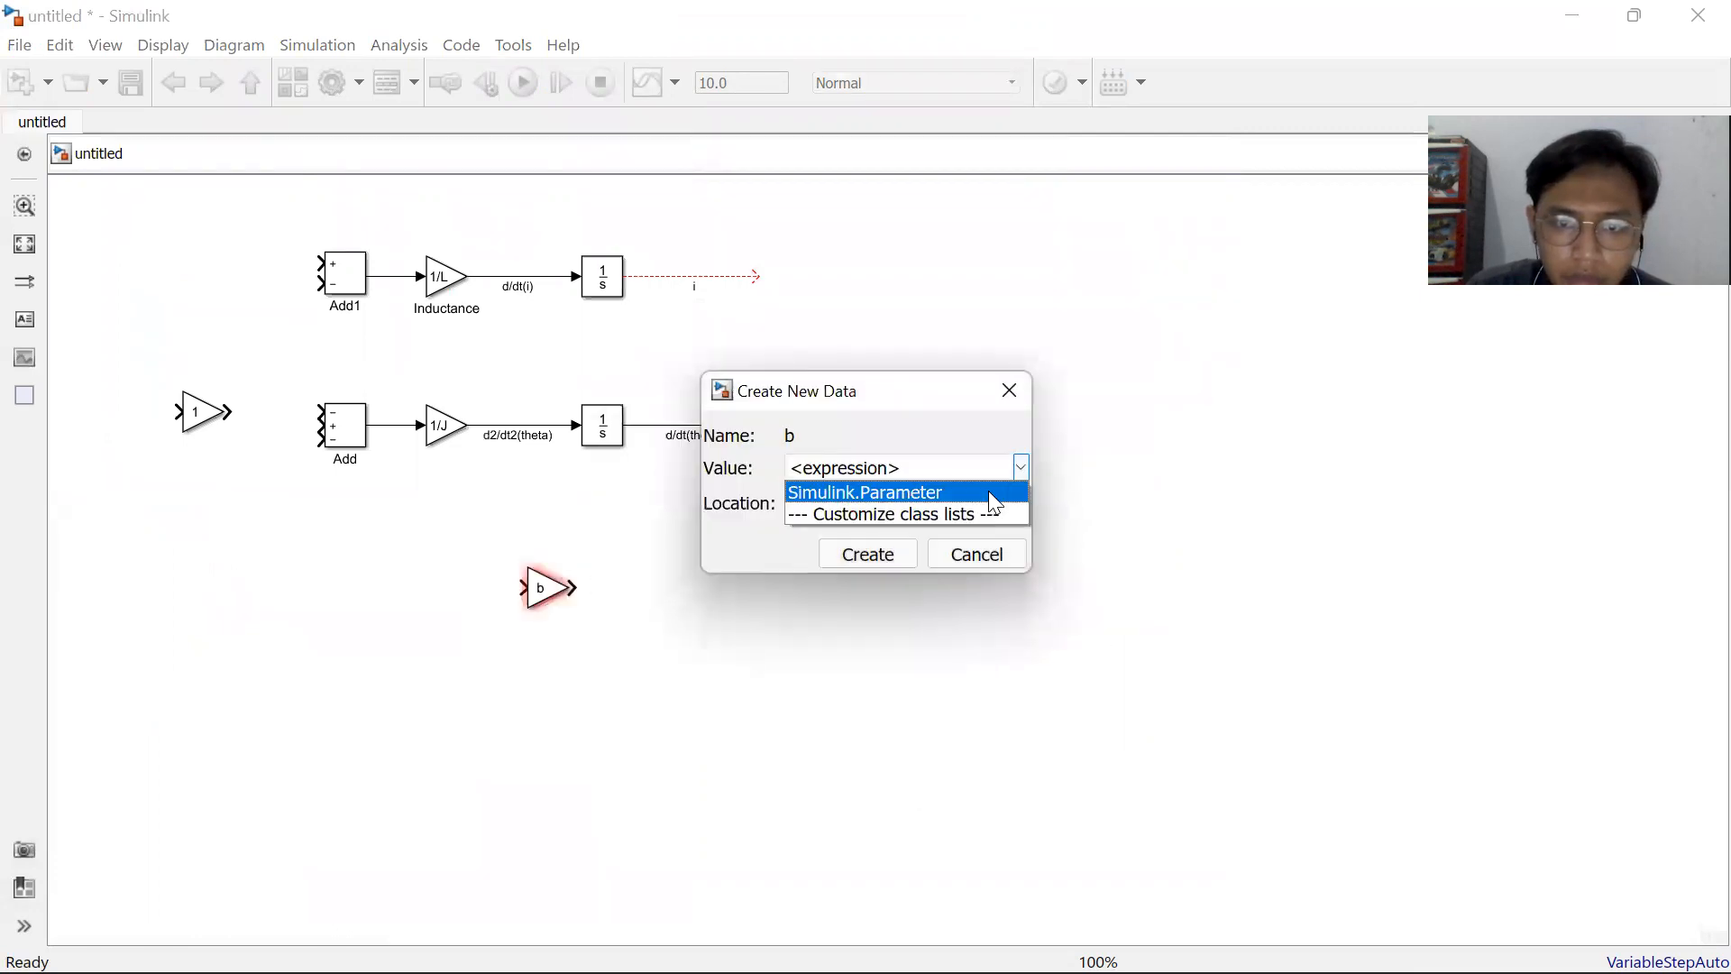
{"action": "left_click", "coordinate": [984, 493]}
{"action": "left_click", "coordinate": [885, 551]}
Set the value of parameter b to 3.5077e-6 and accept the parameter settings.
{"action": "double_click", "coordinate": [671, 220]}
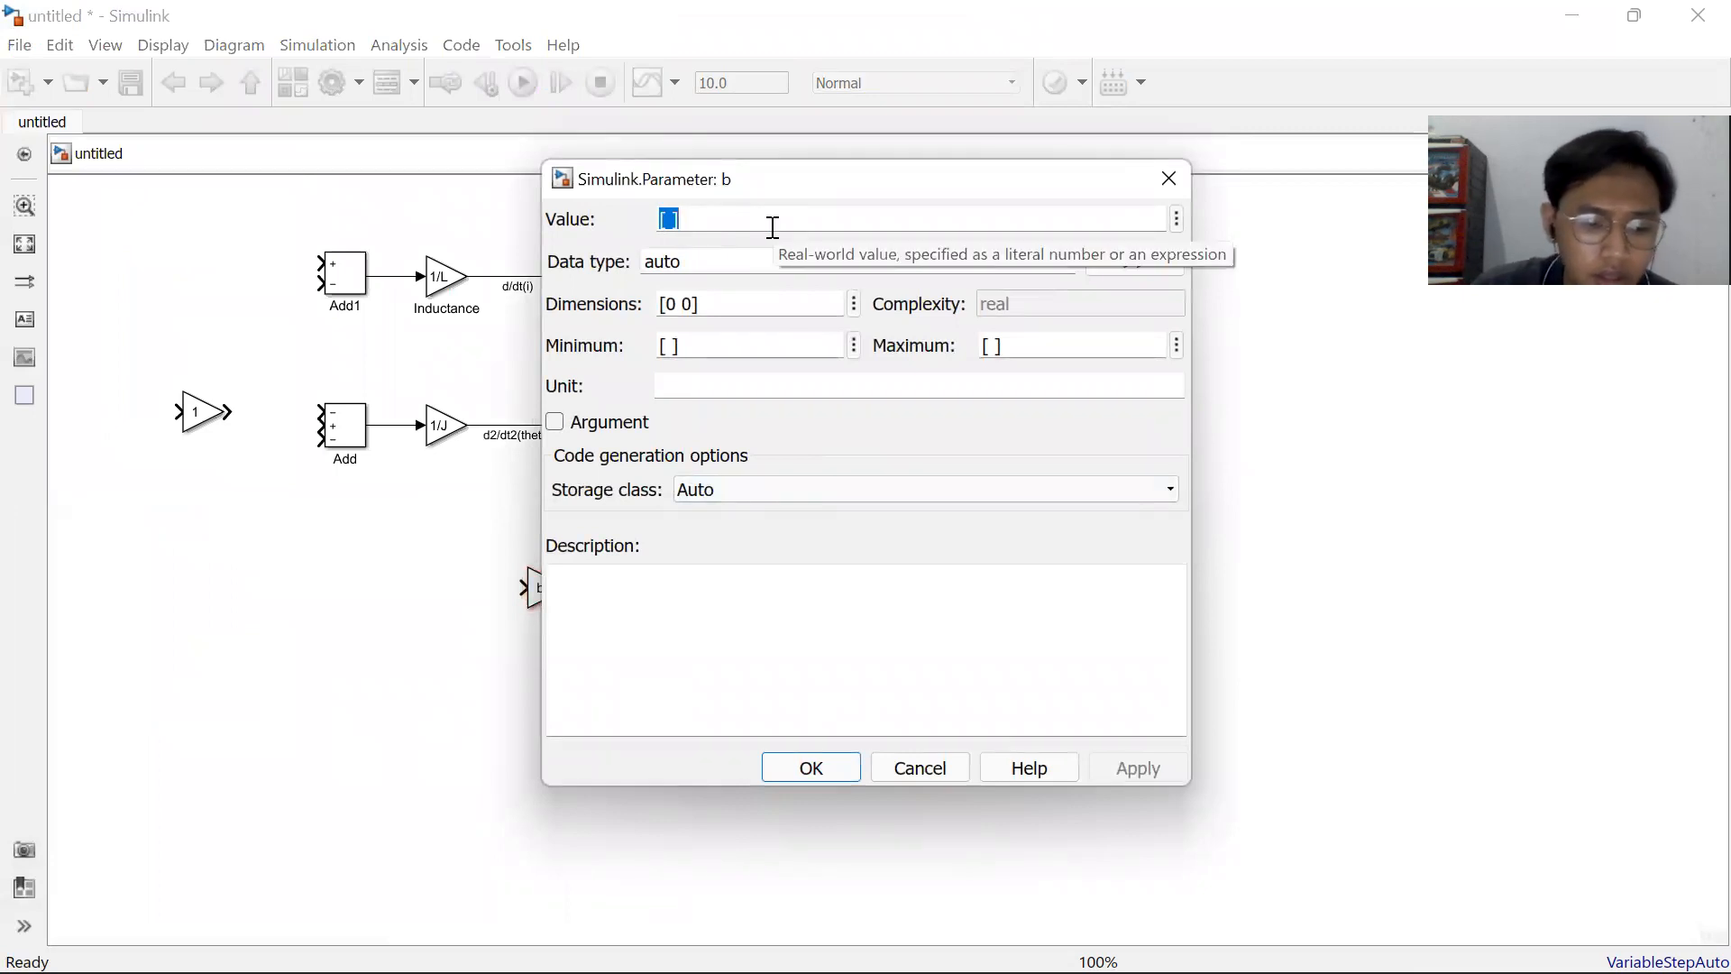
{"action": "type", "text": "3."}
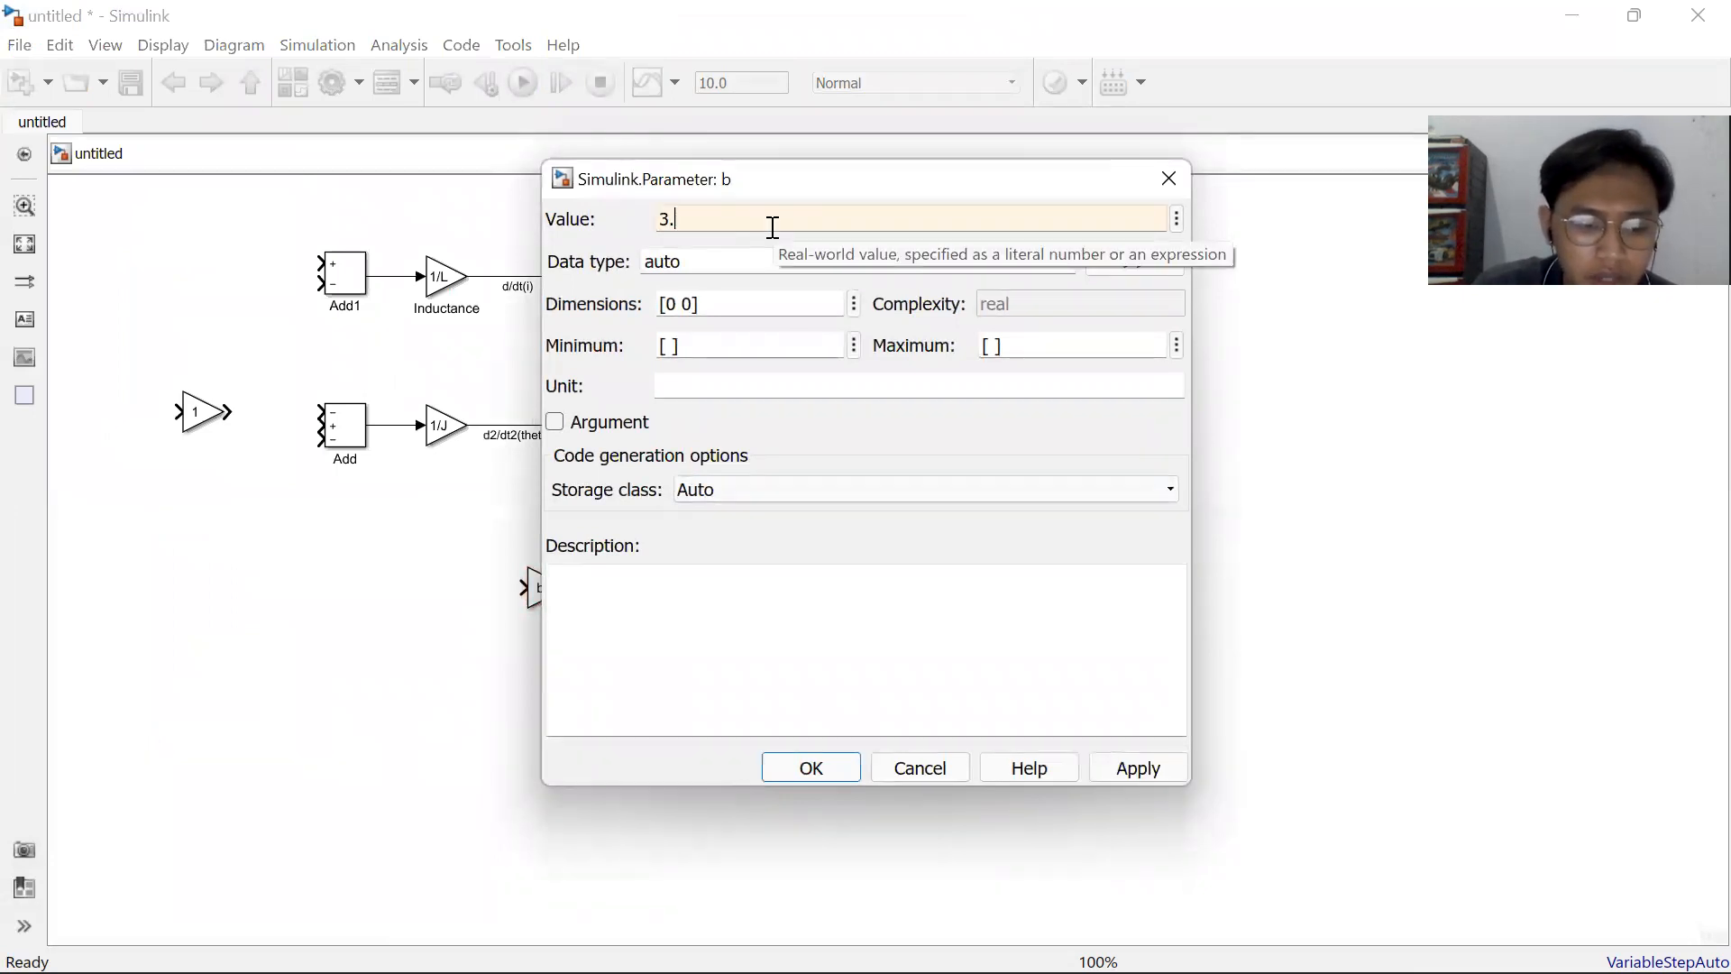
{"action": "type", "text": "5077"}
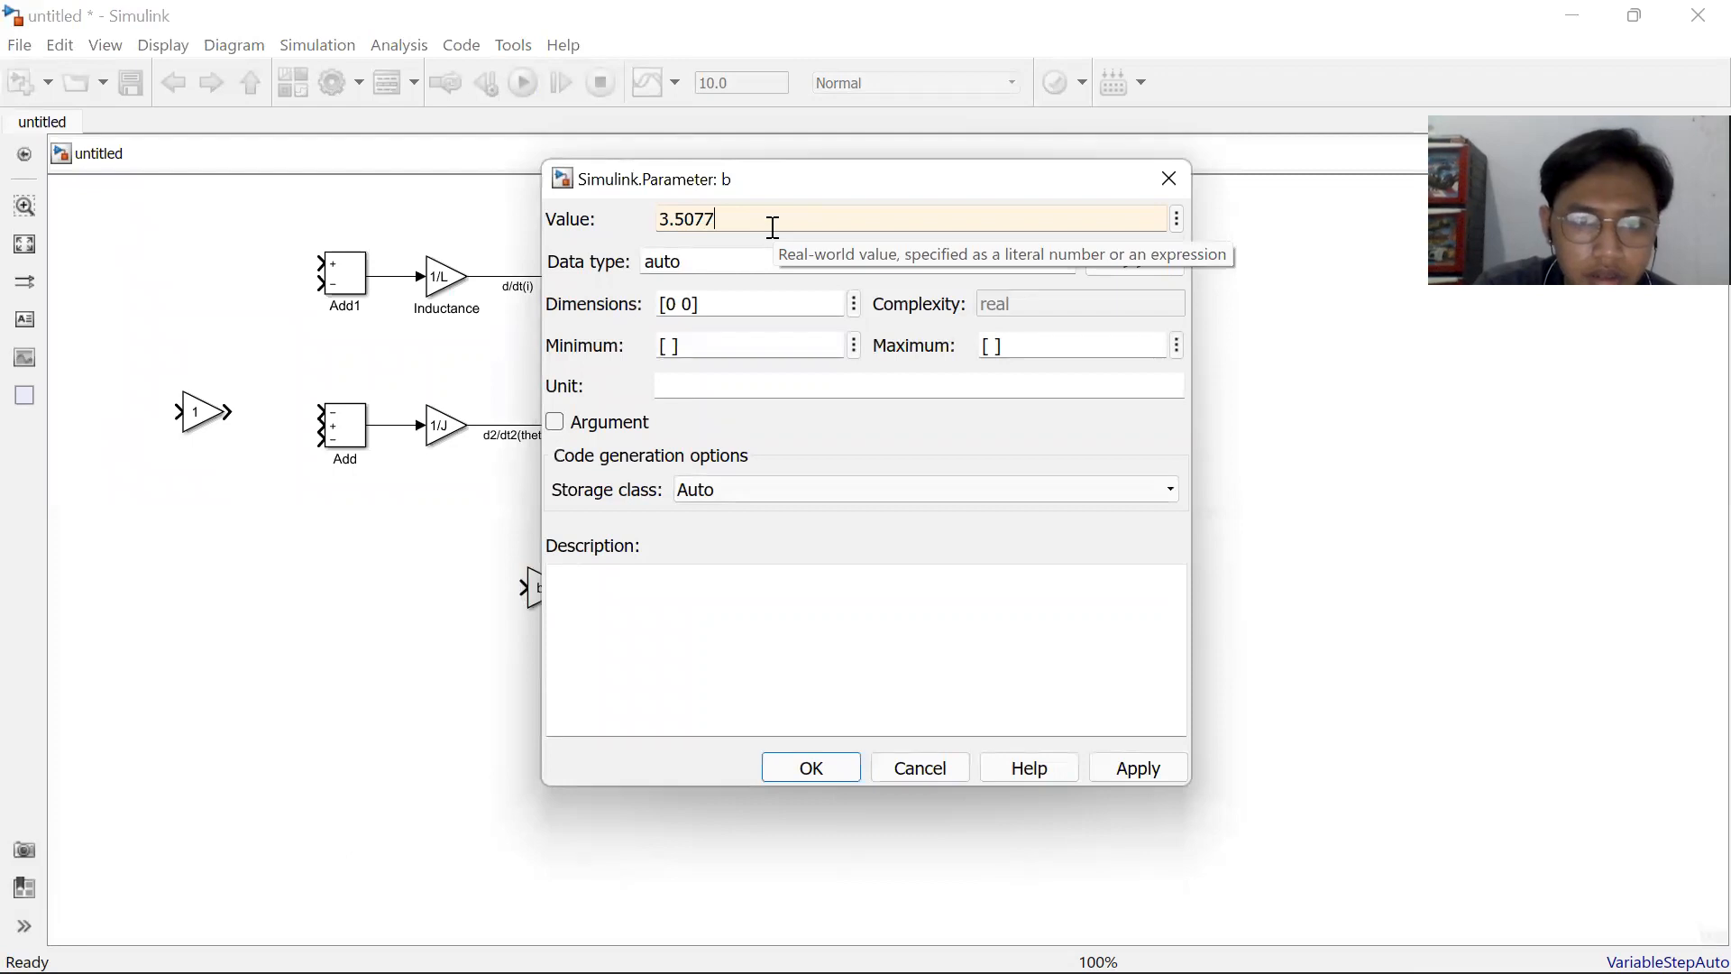
{"action": "type", "text": "e-7"}
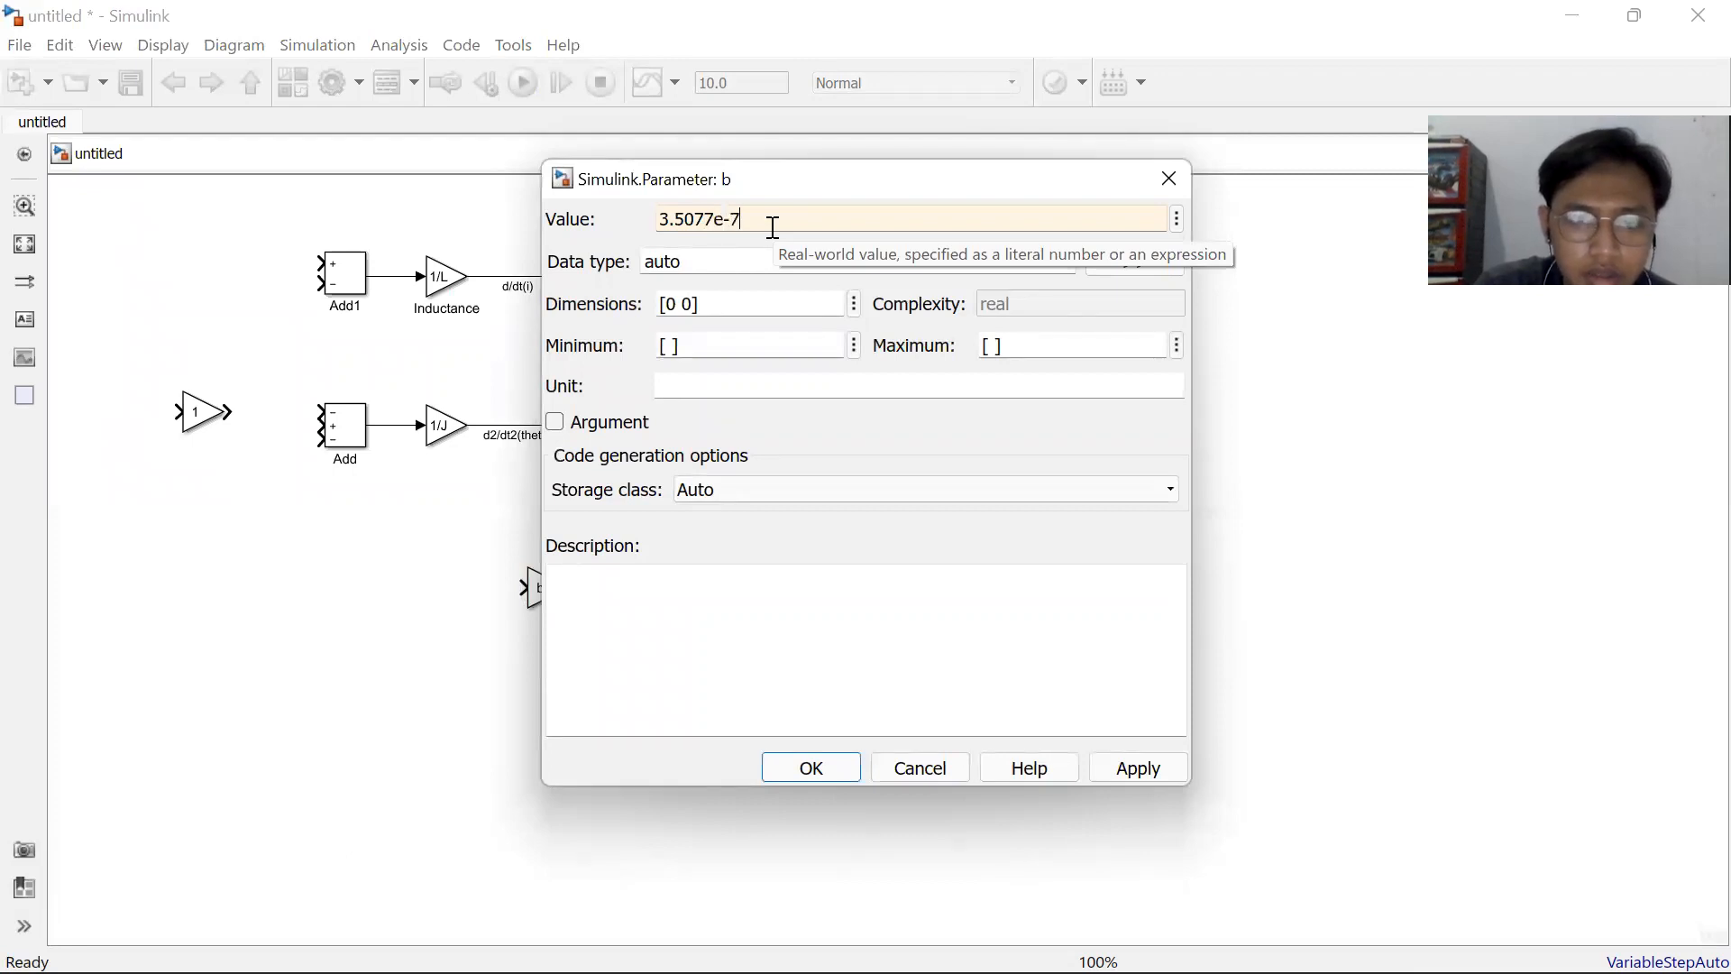
{"action": "key", "text": "BackSpace"}
{"action": "type", "text": "6"}
{"action": "key", "text": "Return"}
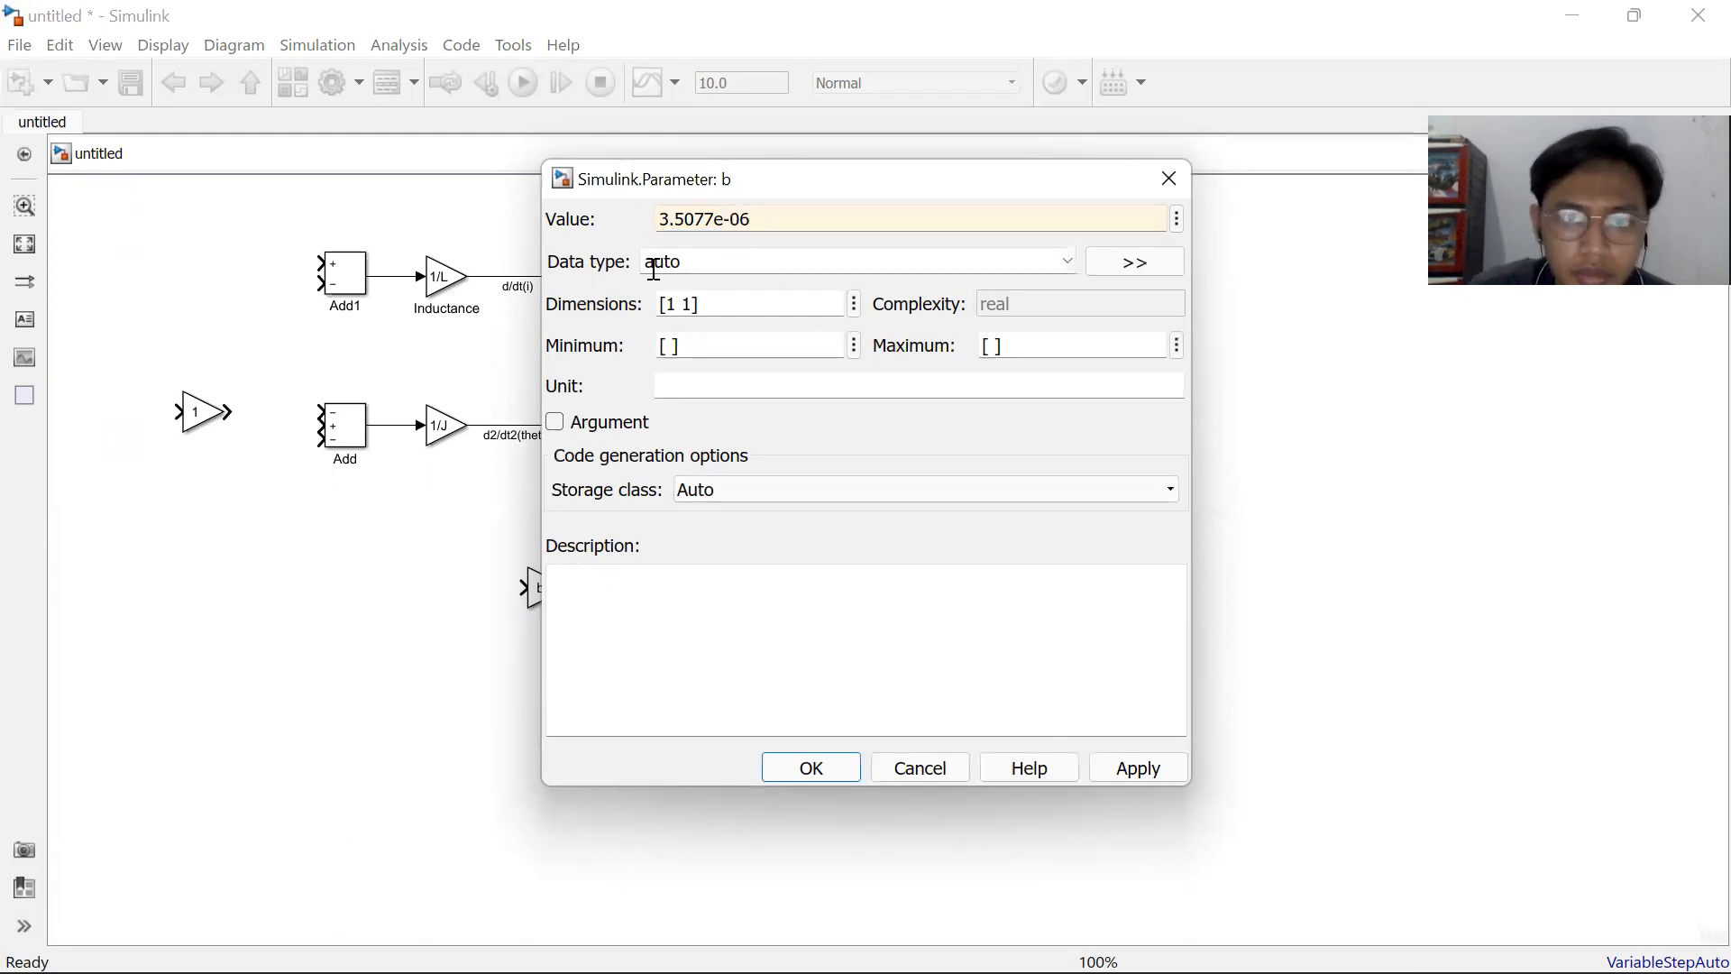
{"action": "left_click", "coordinate": [848, 772]}
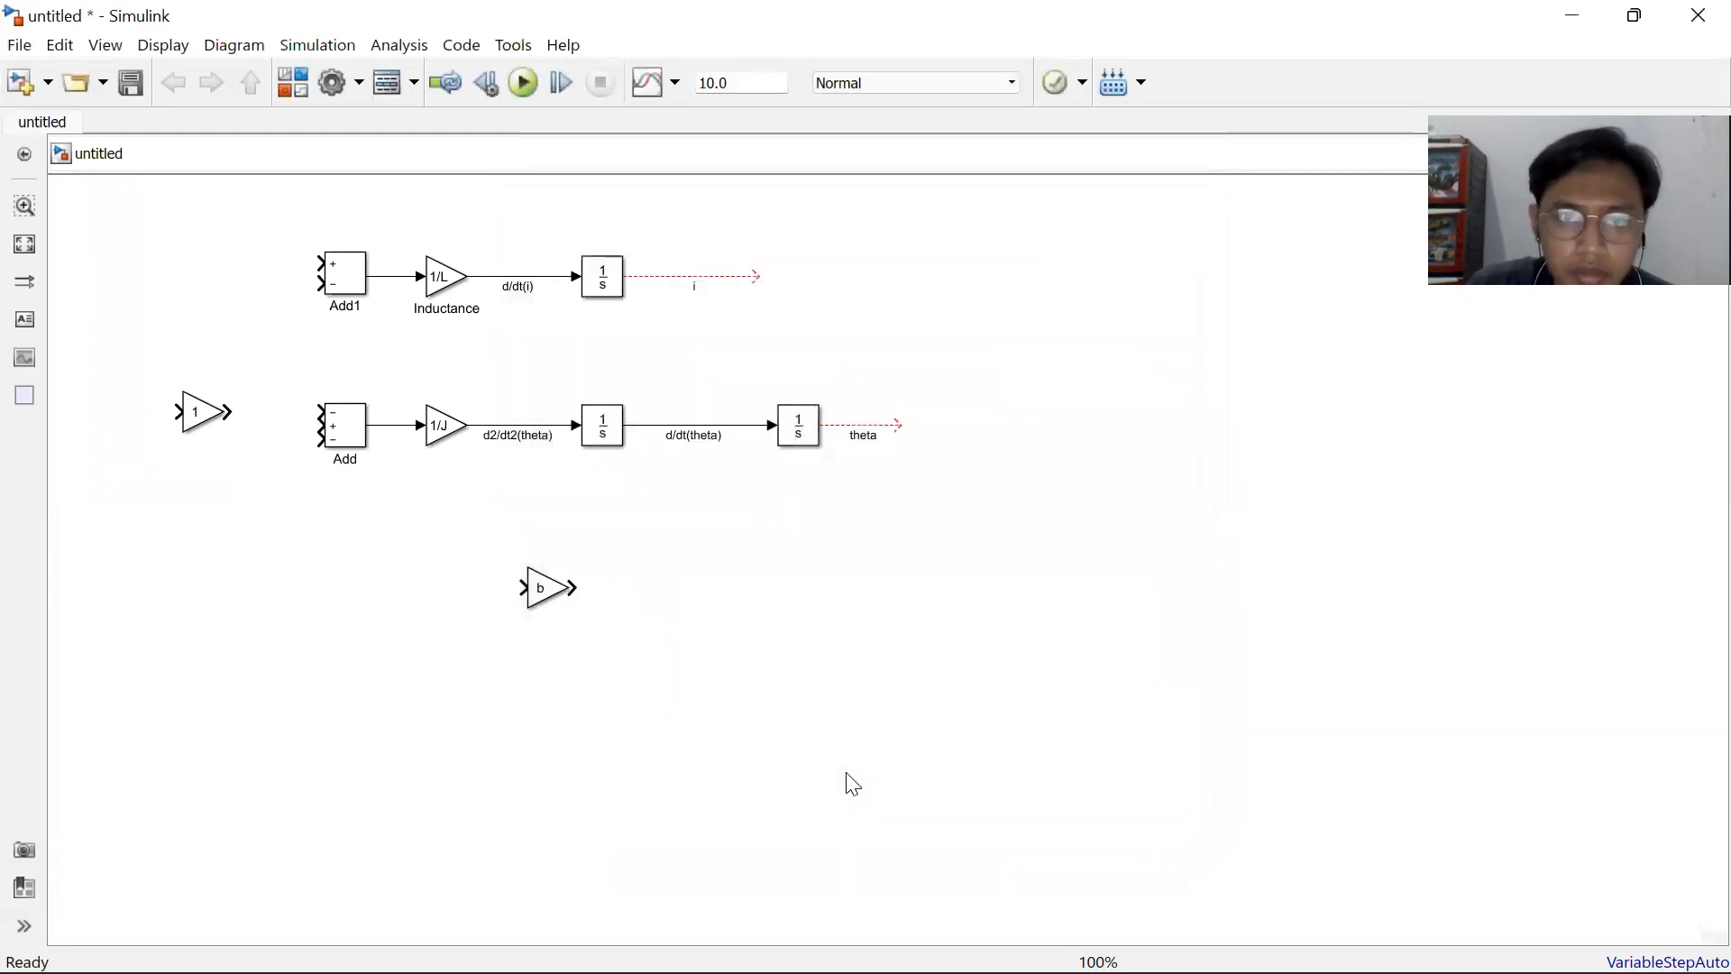
Shift the b Gain block slightly up and to the left below the lower row and rename it Damping.
{"action": "left_click_drag", "start_coordinate": [561, 602], "coordinate": [533, 589]}
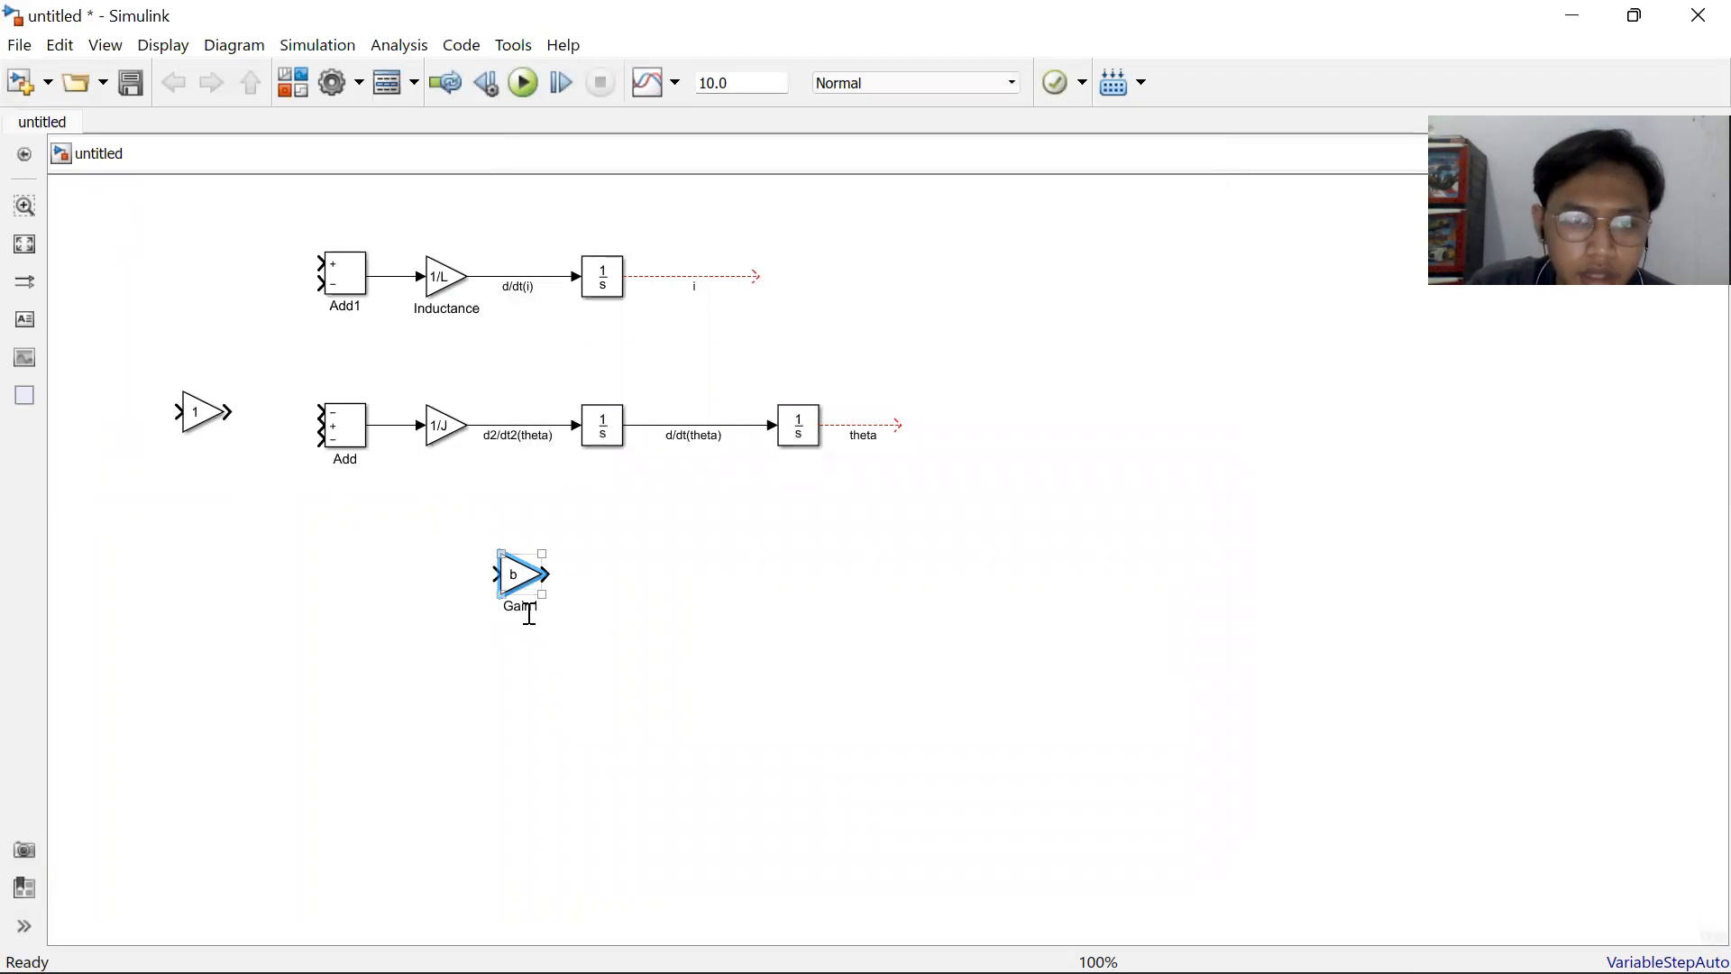
{"action": "key", "text": "ctrl+a"}
{"action": "type", "text": "Damped"}
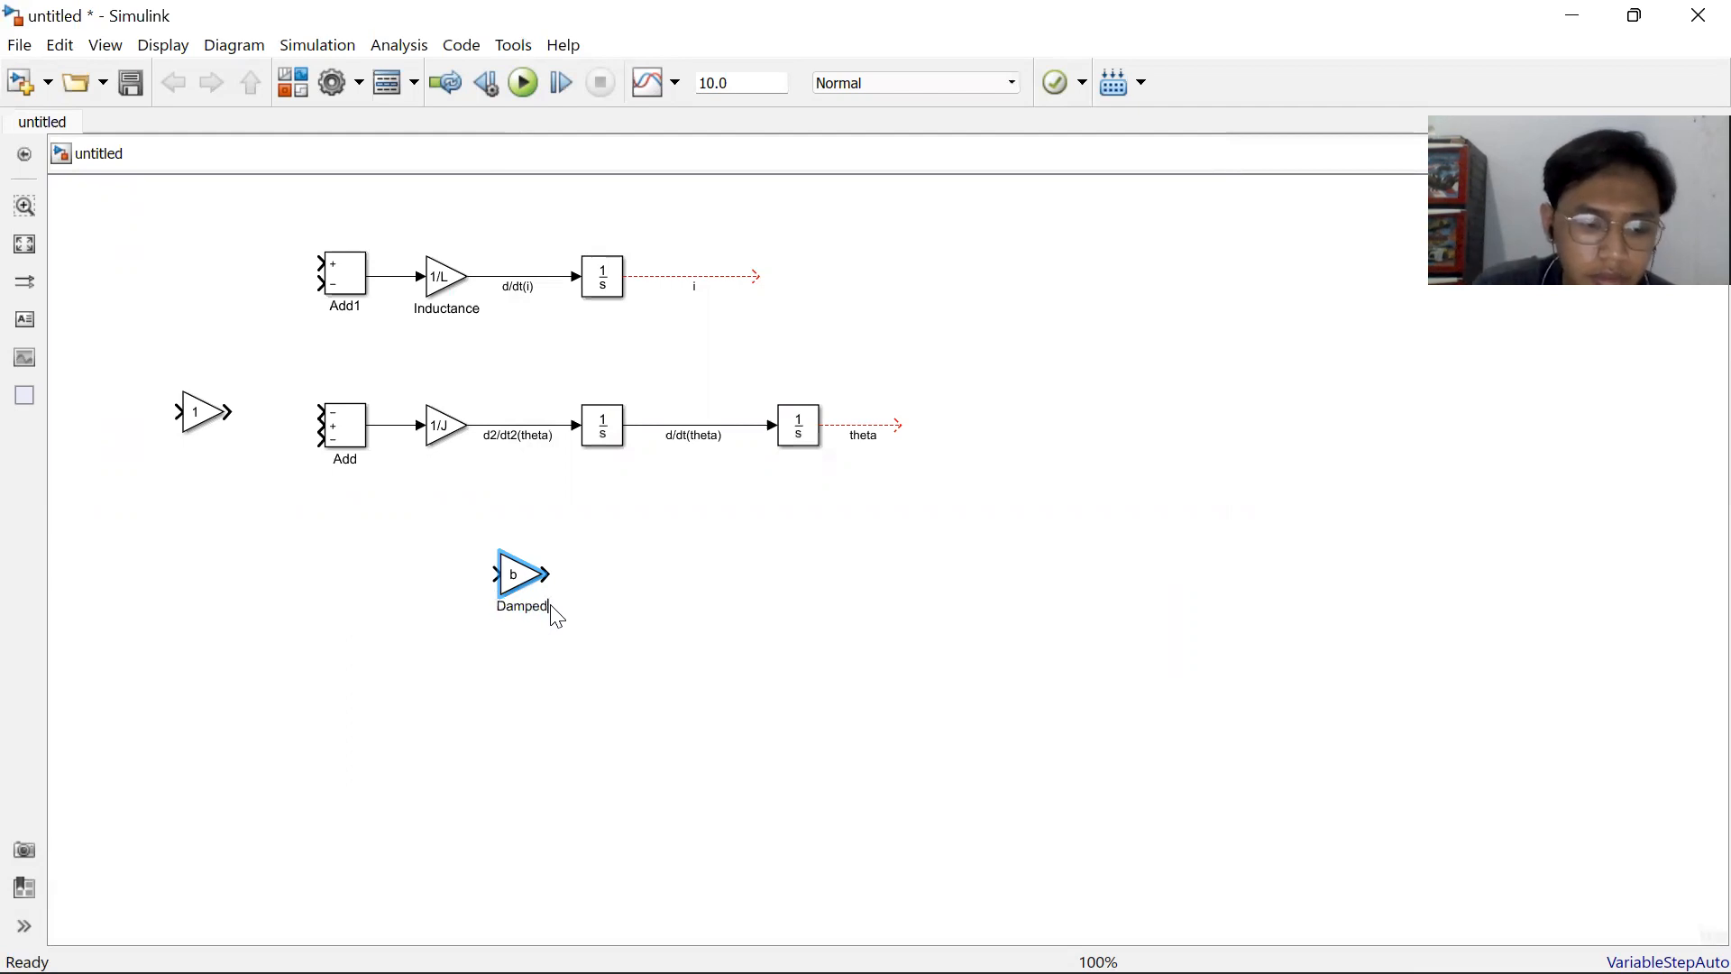
{"action": "key", "text": "BackSpace"}
{"action": "key", "text": "BackSpace"}
{"action": "type", "text": "ing"}
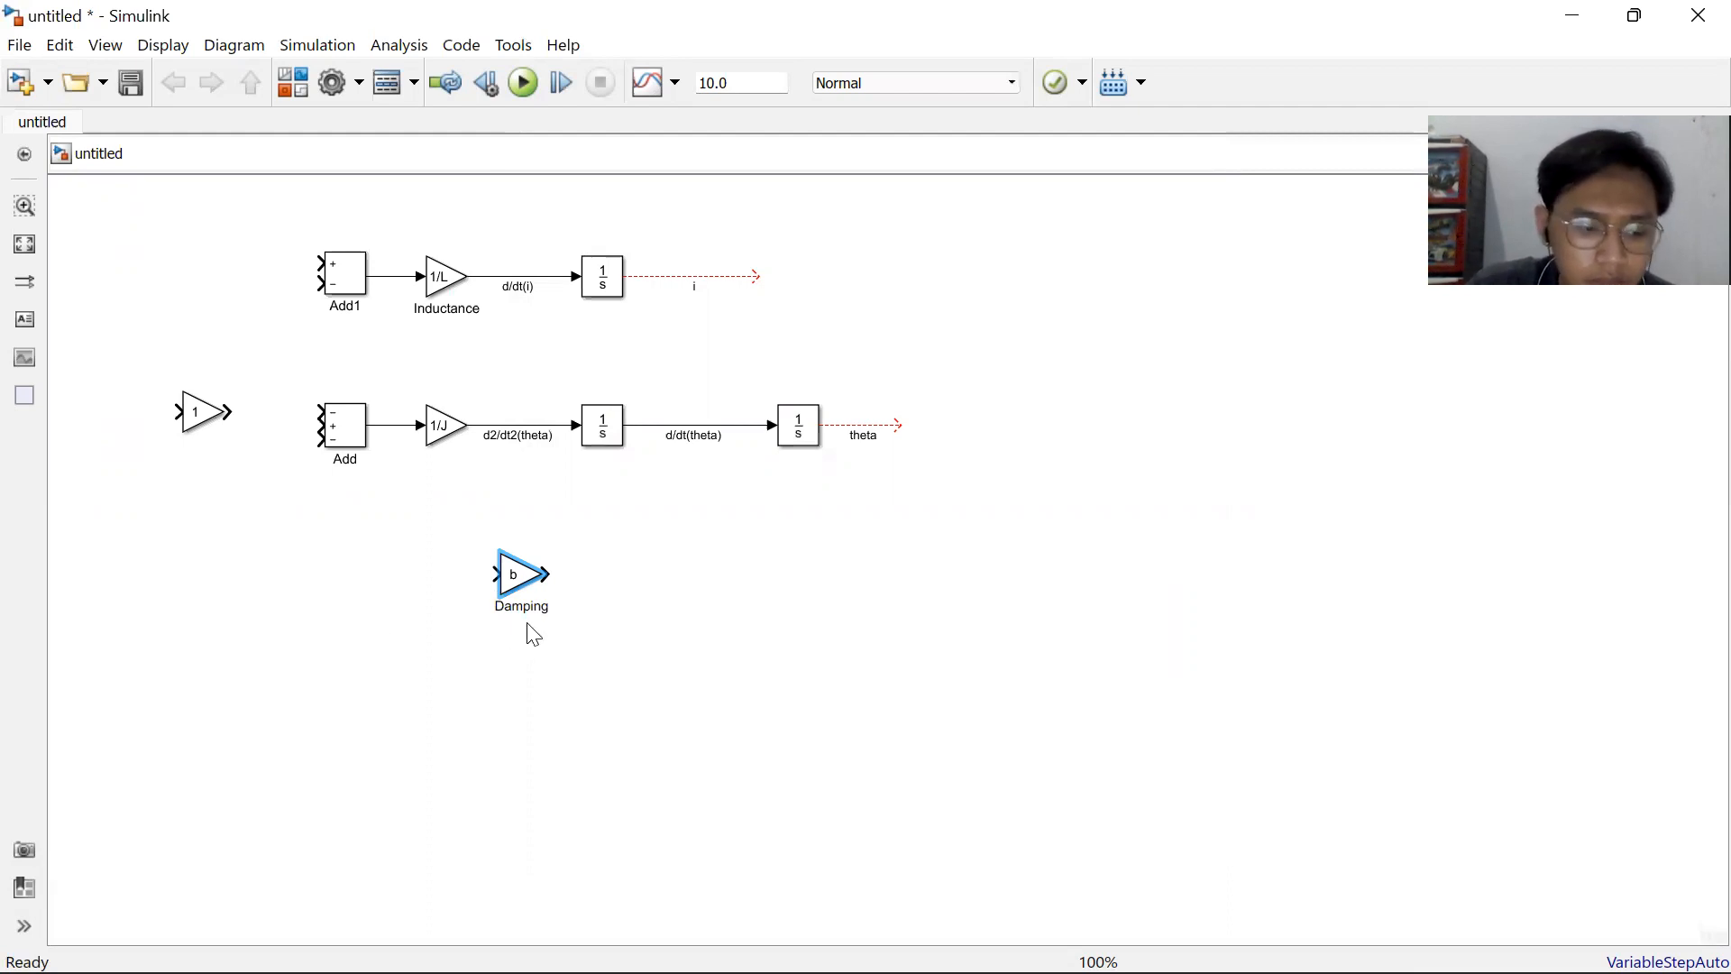
{"action": "left_click", "coordinate": [279, 609]}
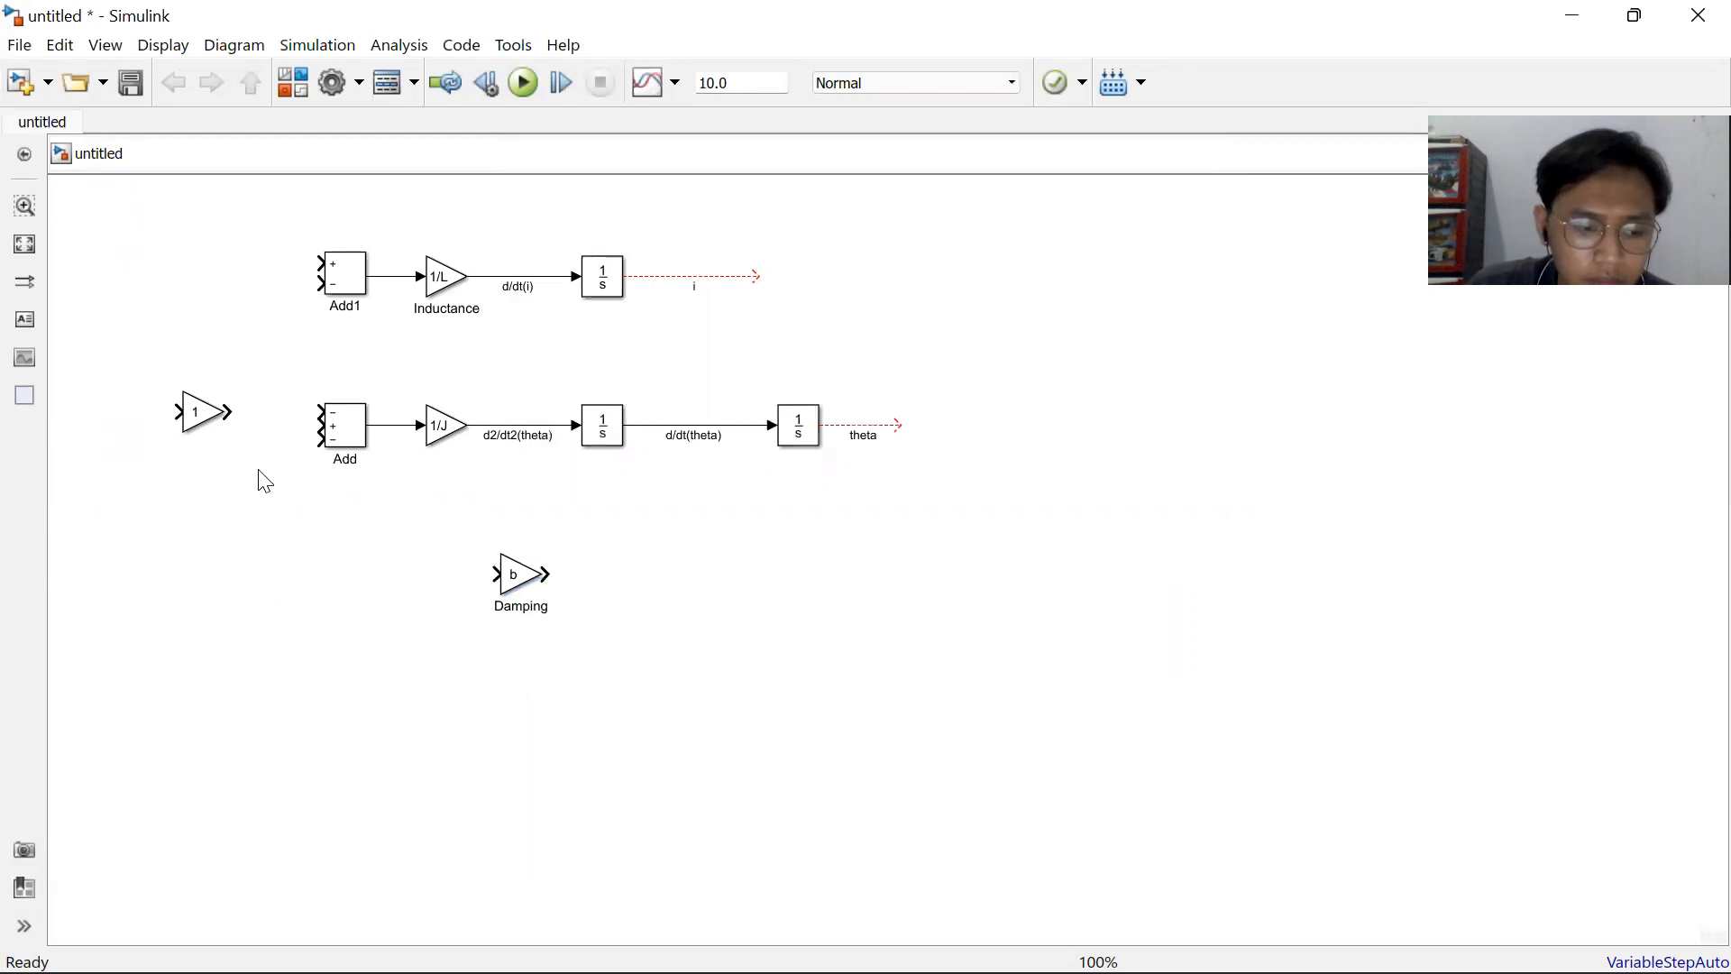
Connect the Gain block ahead of the lower row to the Add block's first input and set its gain to K.
{"action": "left_click", "coordinate": [206, 431]}
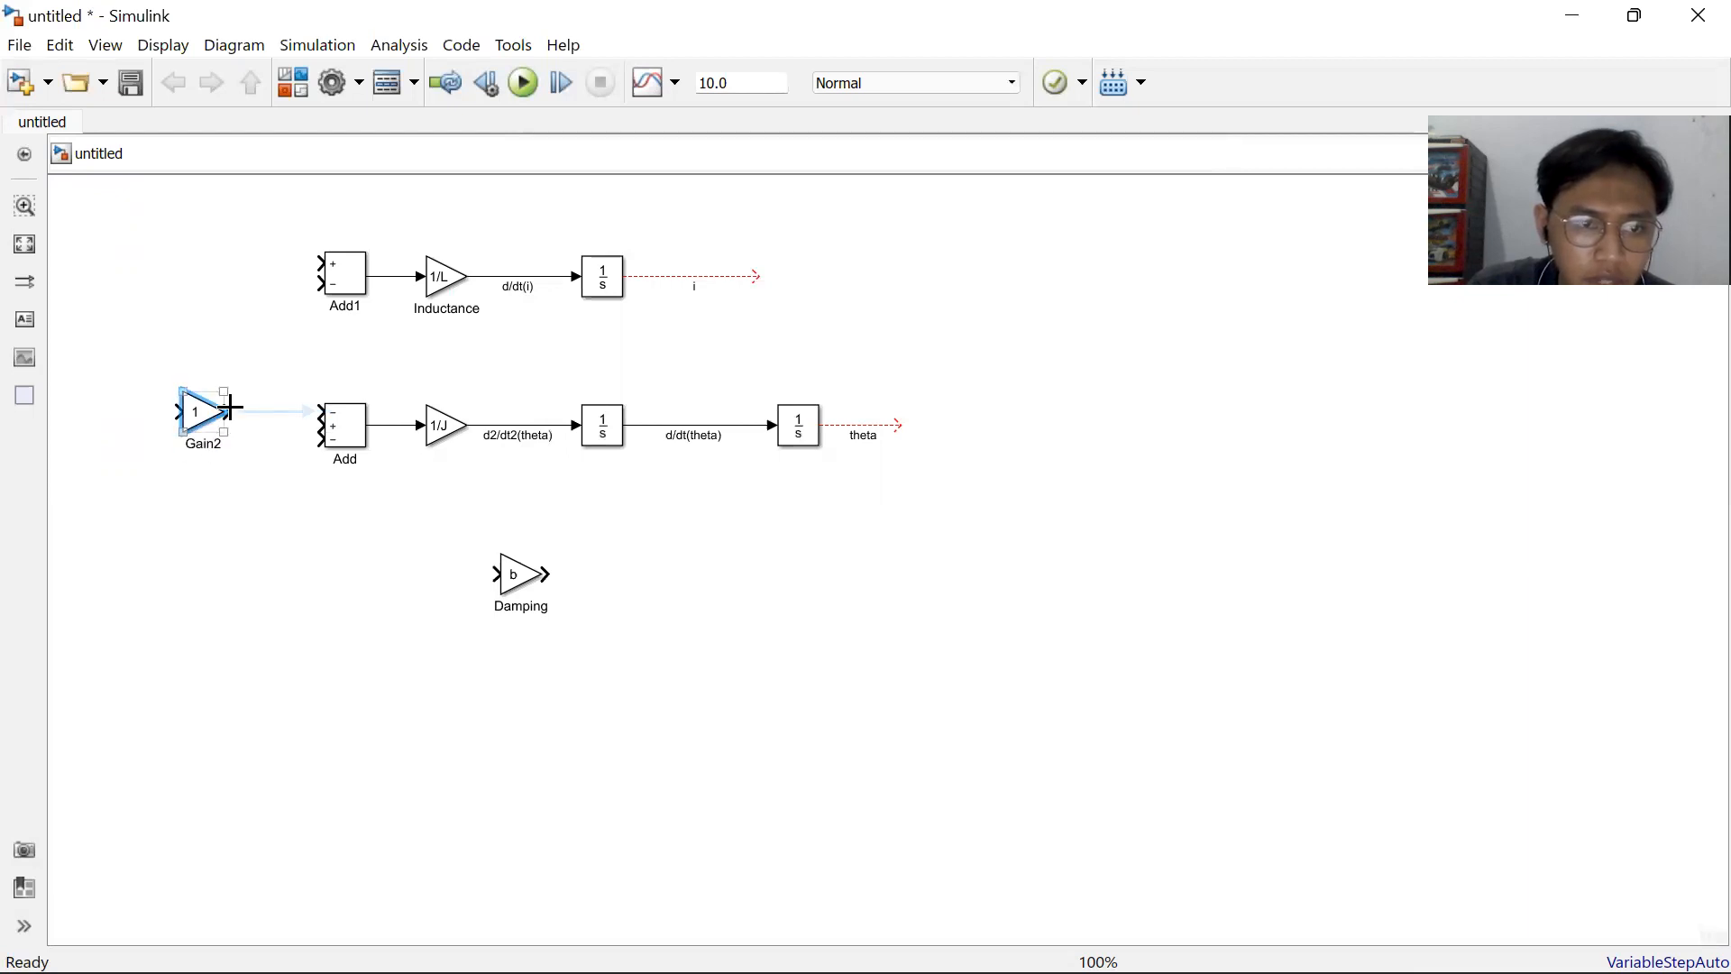
{"action": "left_click_drag", "start_coordinate": [227, 412], "coordinate": [316, 429]}
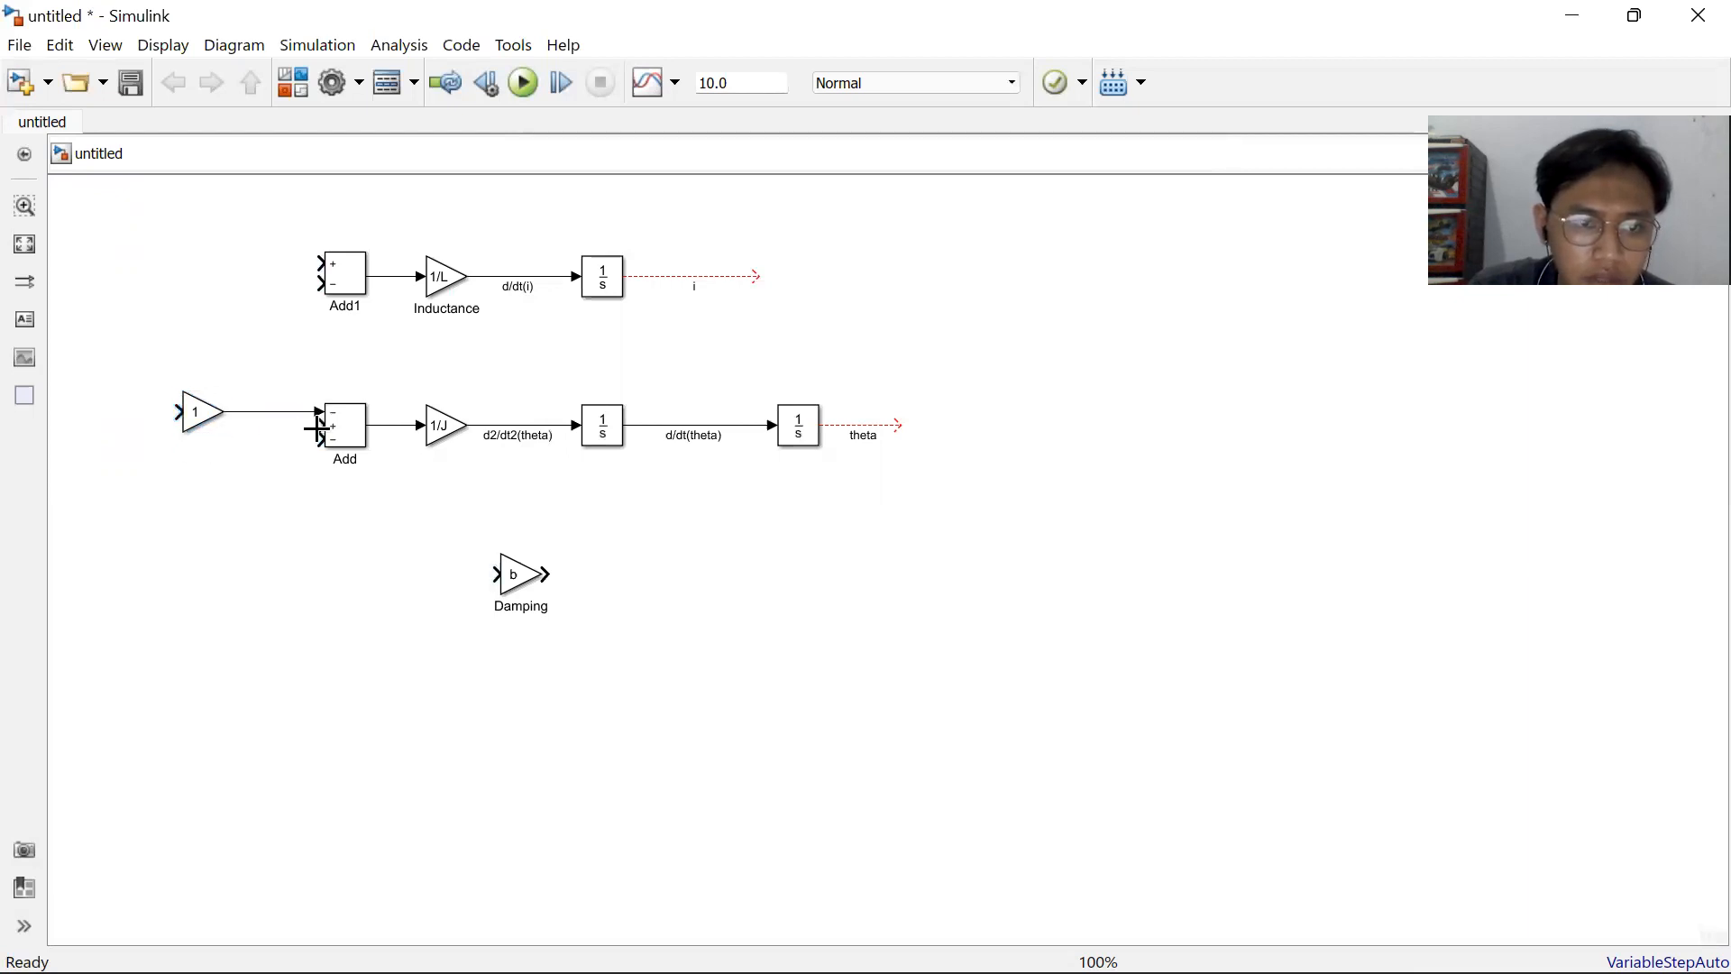
{"action": "double_click", "coordinate": [198, 415]}
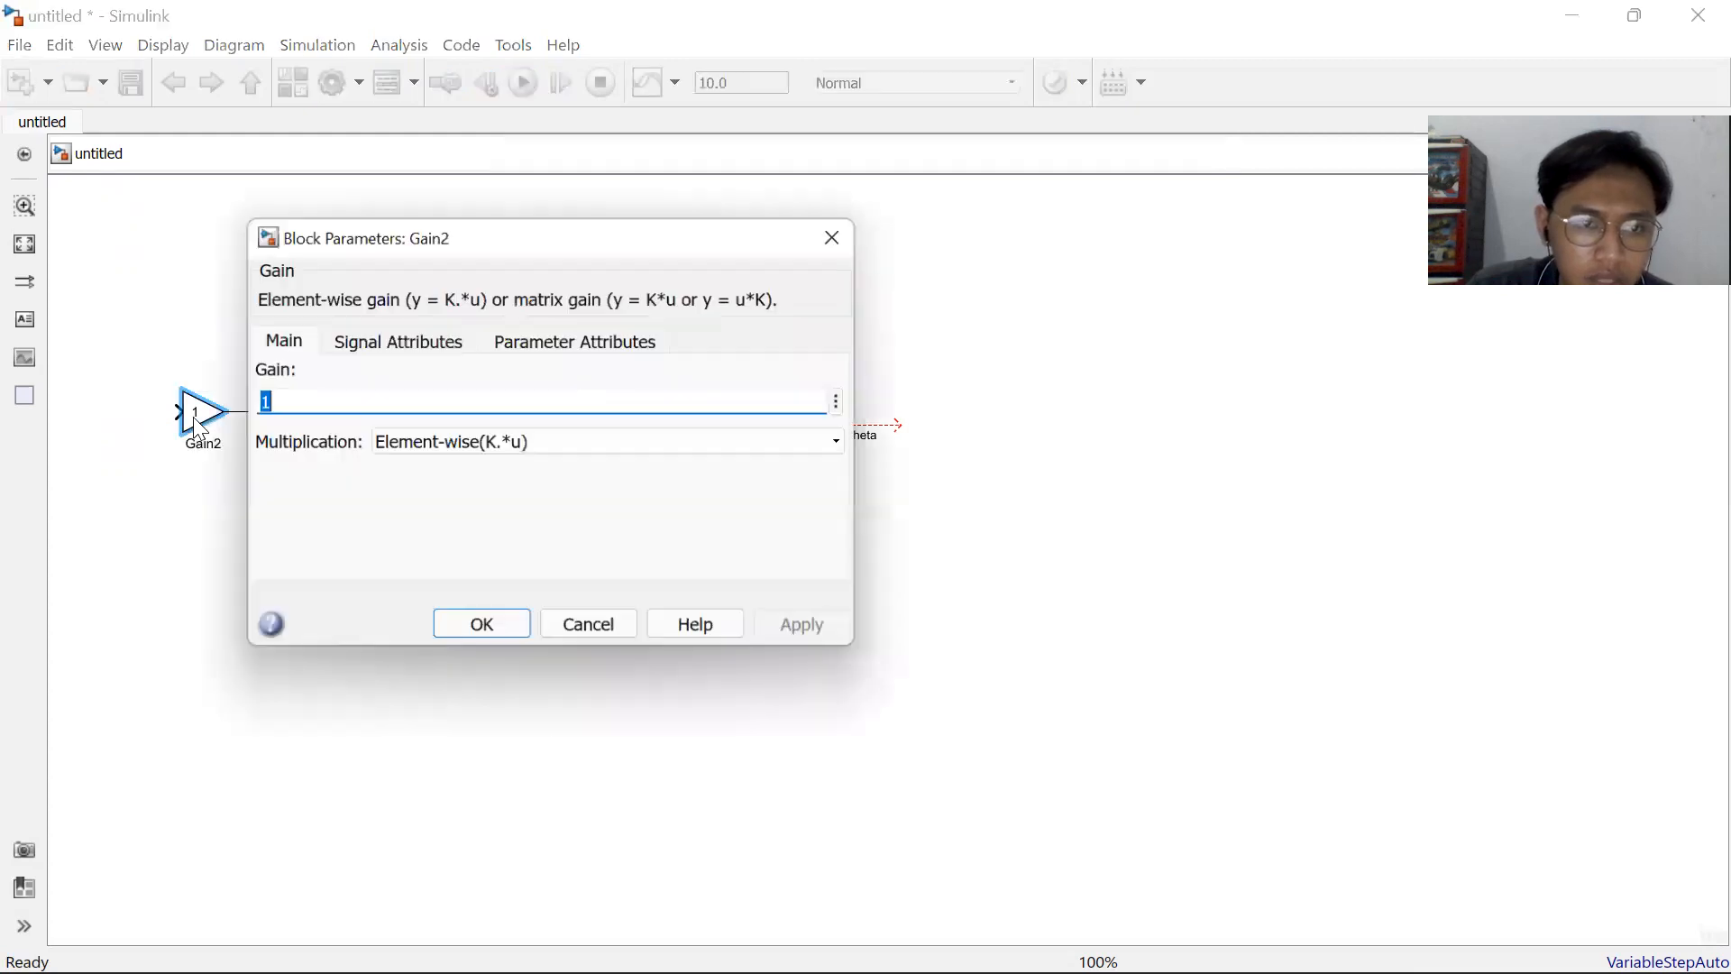
{"action": "type", "text": "K"}
{"action": "key", "text": "Return"}
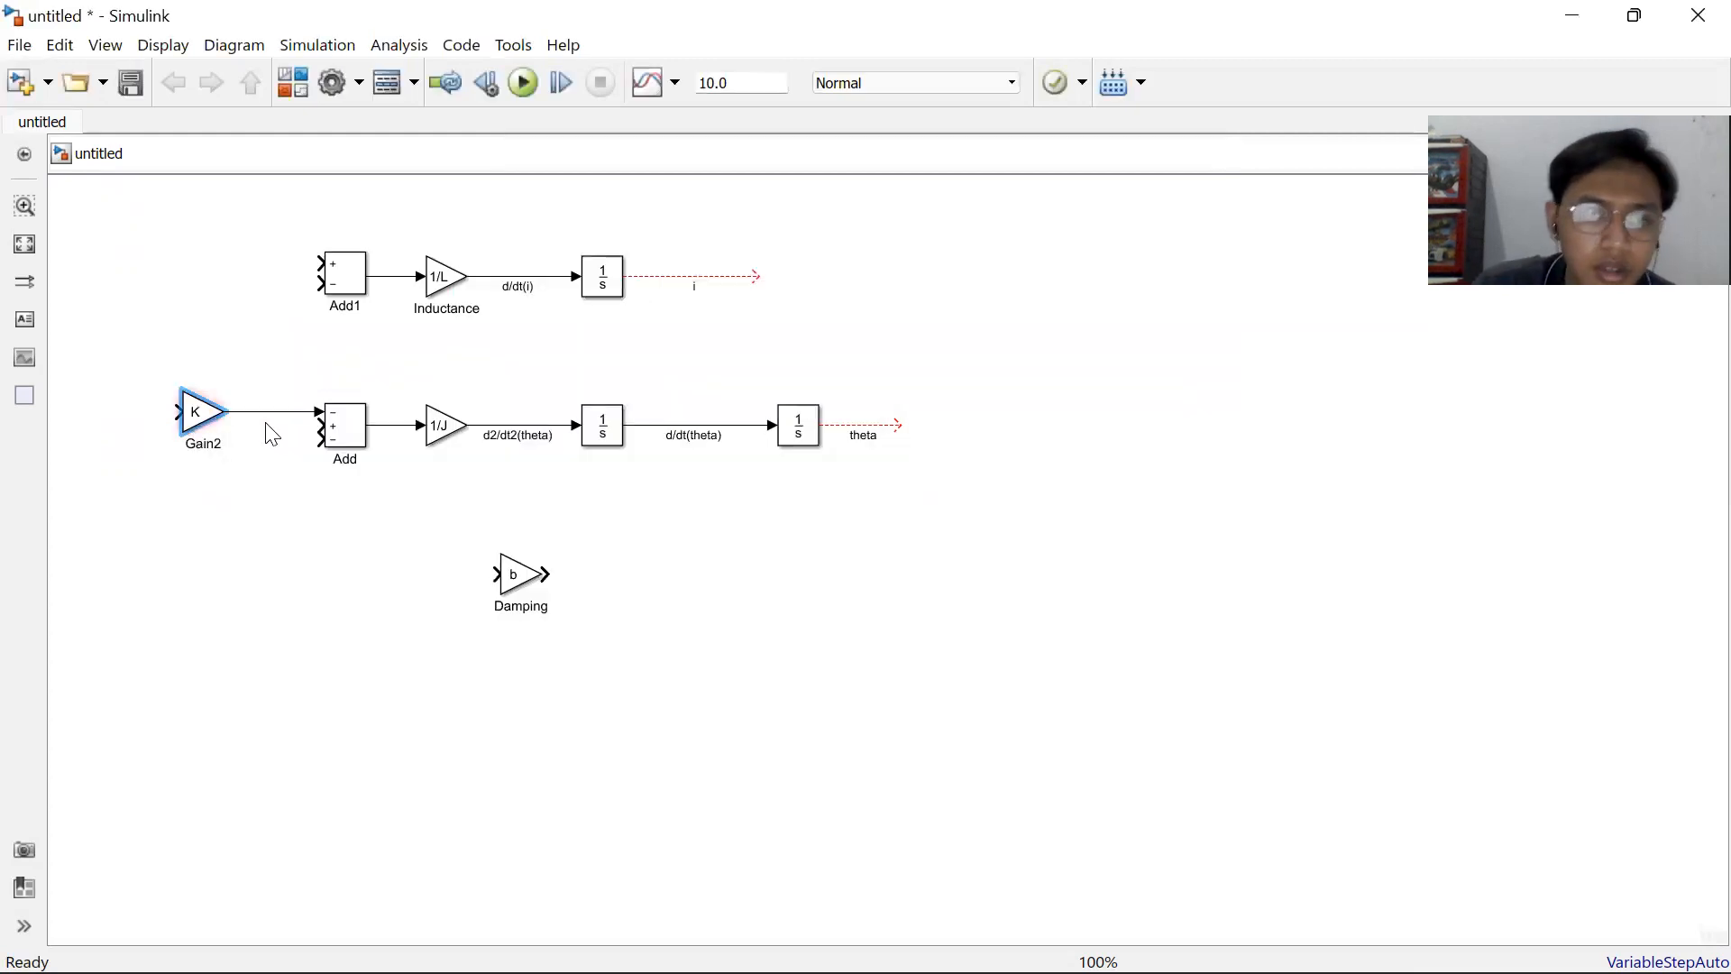
Create the undefined variable K as a Simulink.Parameter in the Model Workspace.
{"action": "mouse_move", "coordinate": [216, 354]}
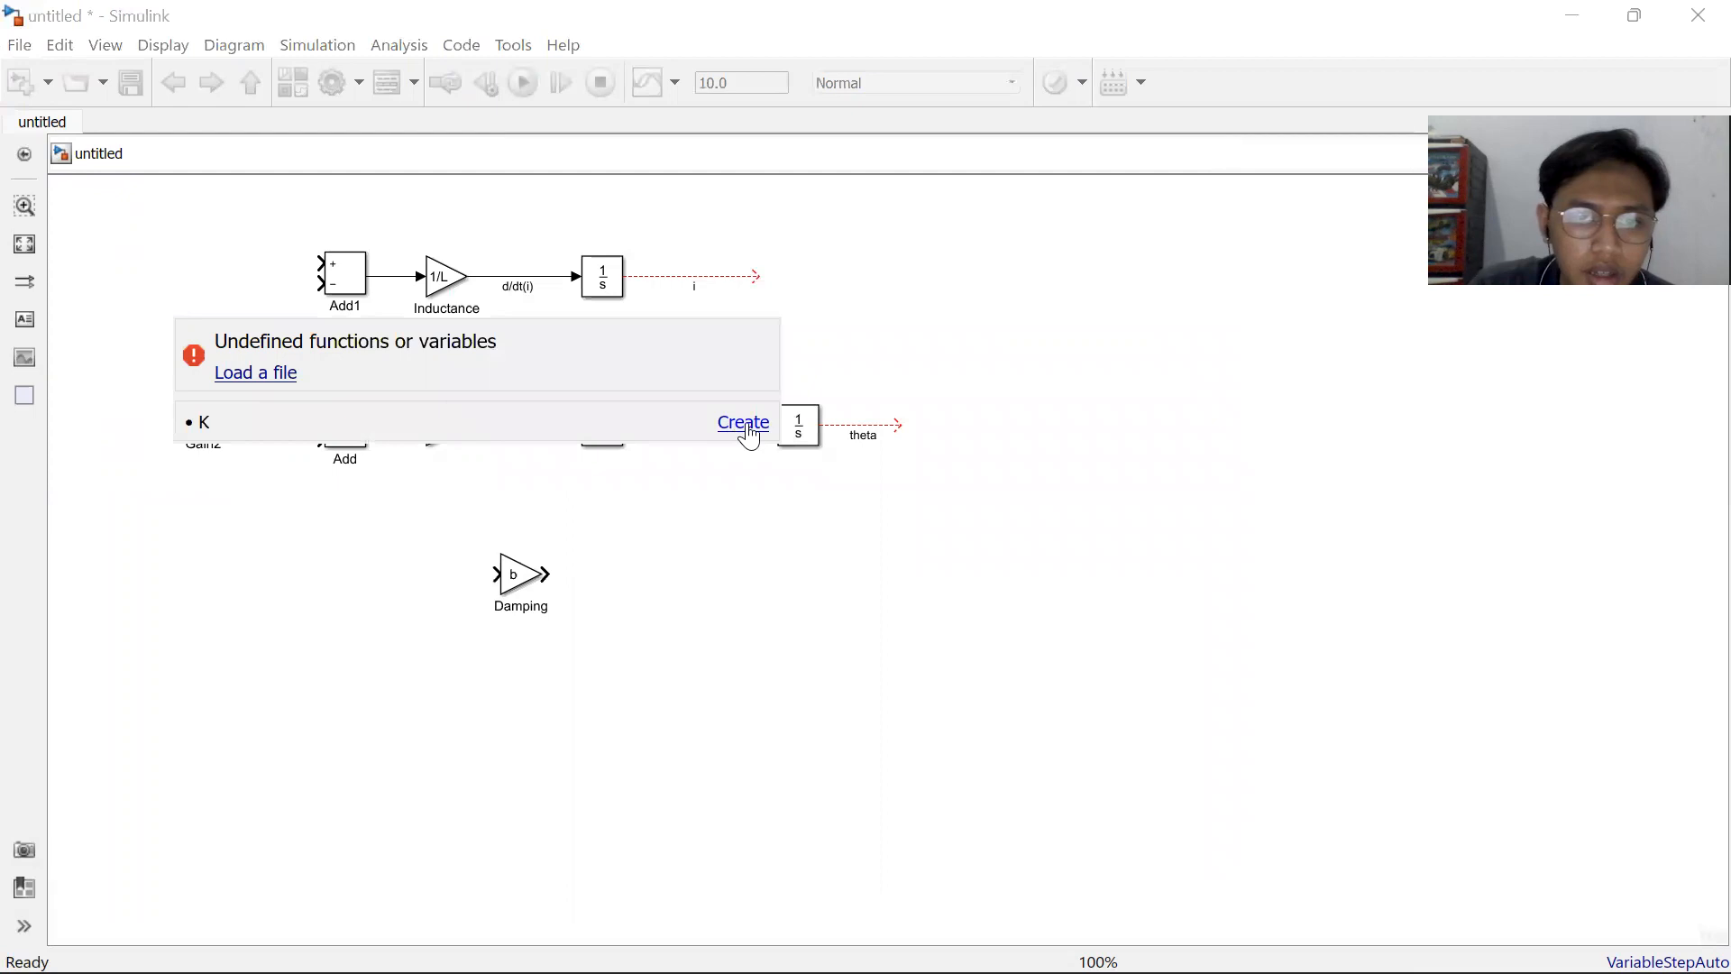
{"action": "left_click", "coordinate": [745, 426]}
{"action": "left_click", "coordinate": [976, 512]}
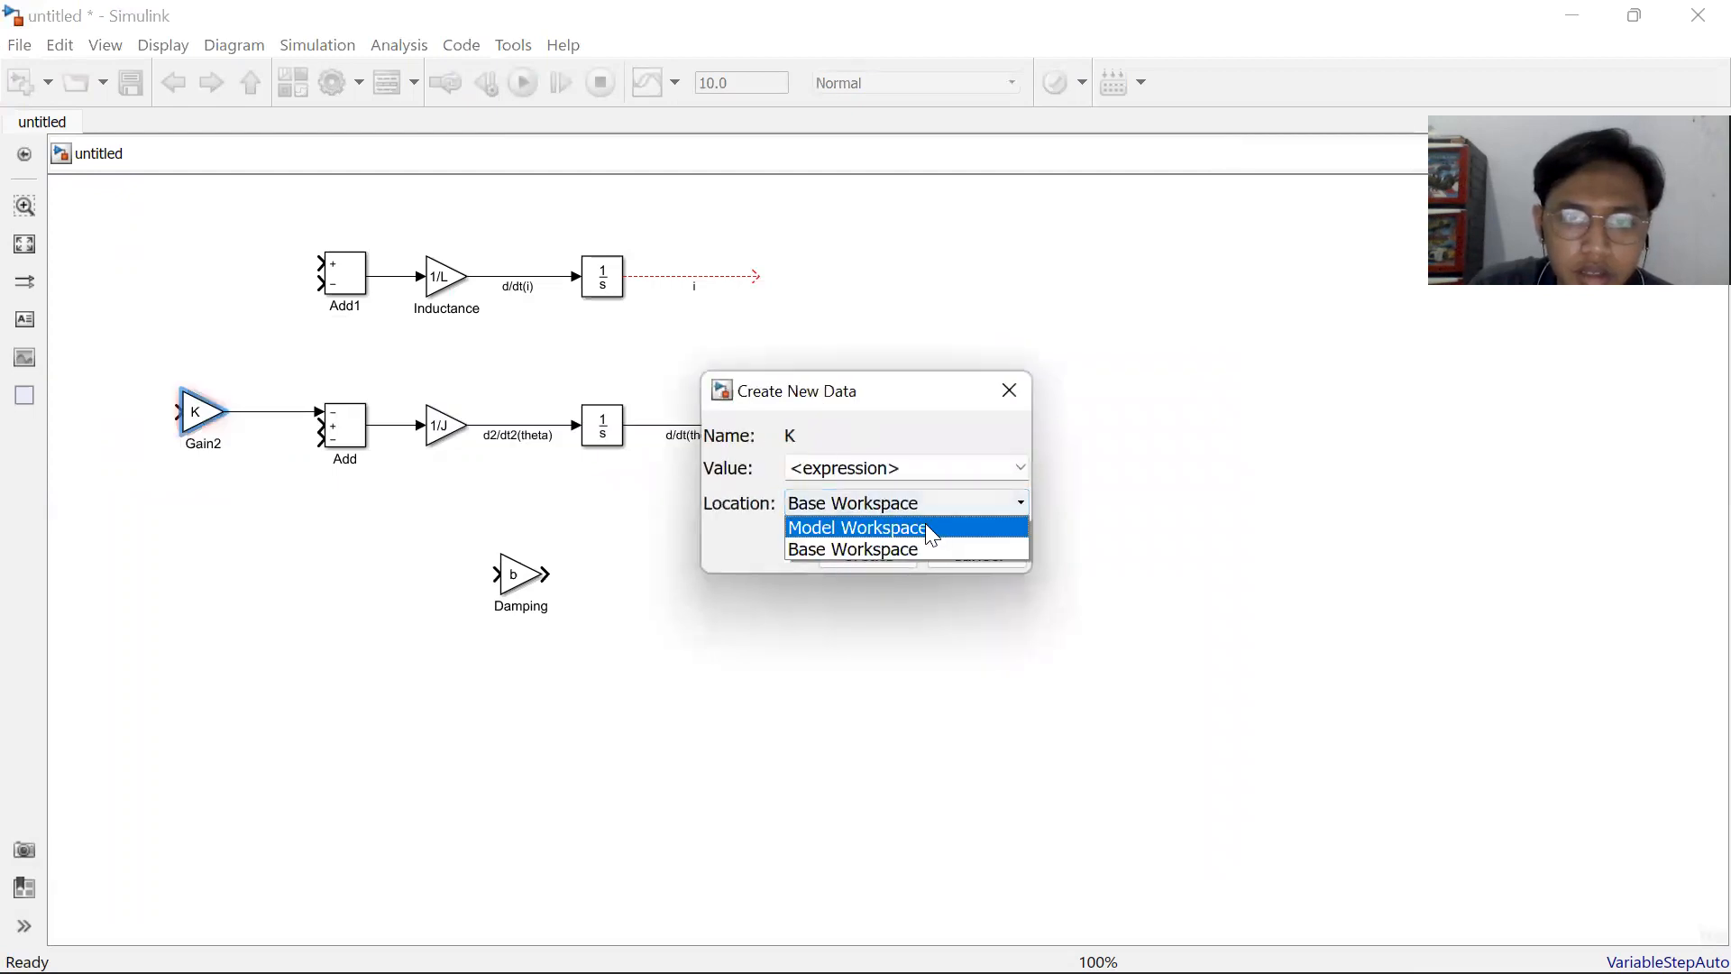
{"action": "left_click", "coordinate": [929, 527]}
{"action": "left_click", "coordinate": [1020, 467]}
{"action": "left_click", "coordinate": [973, 491]}
{"action": "left_click", "coordinate": [877, 541]}
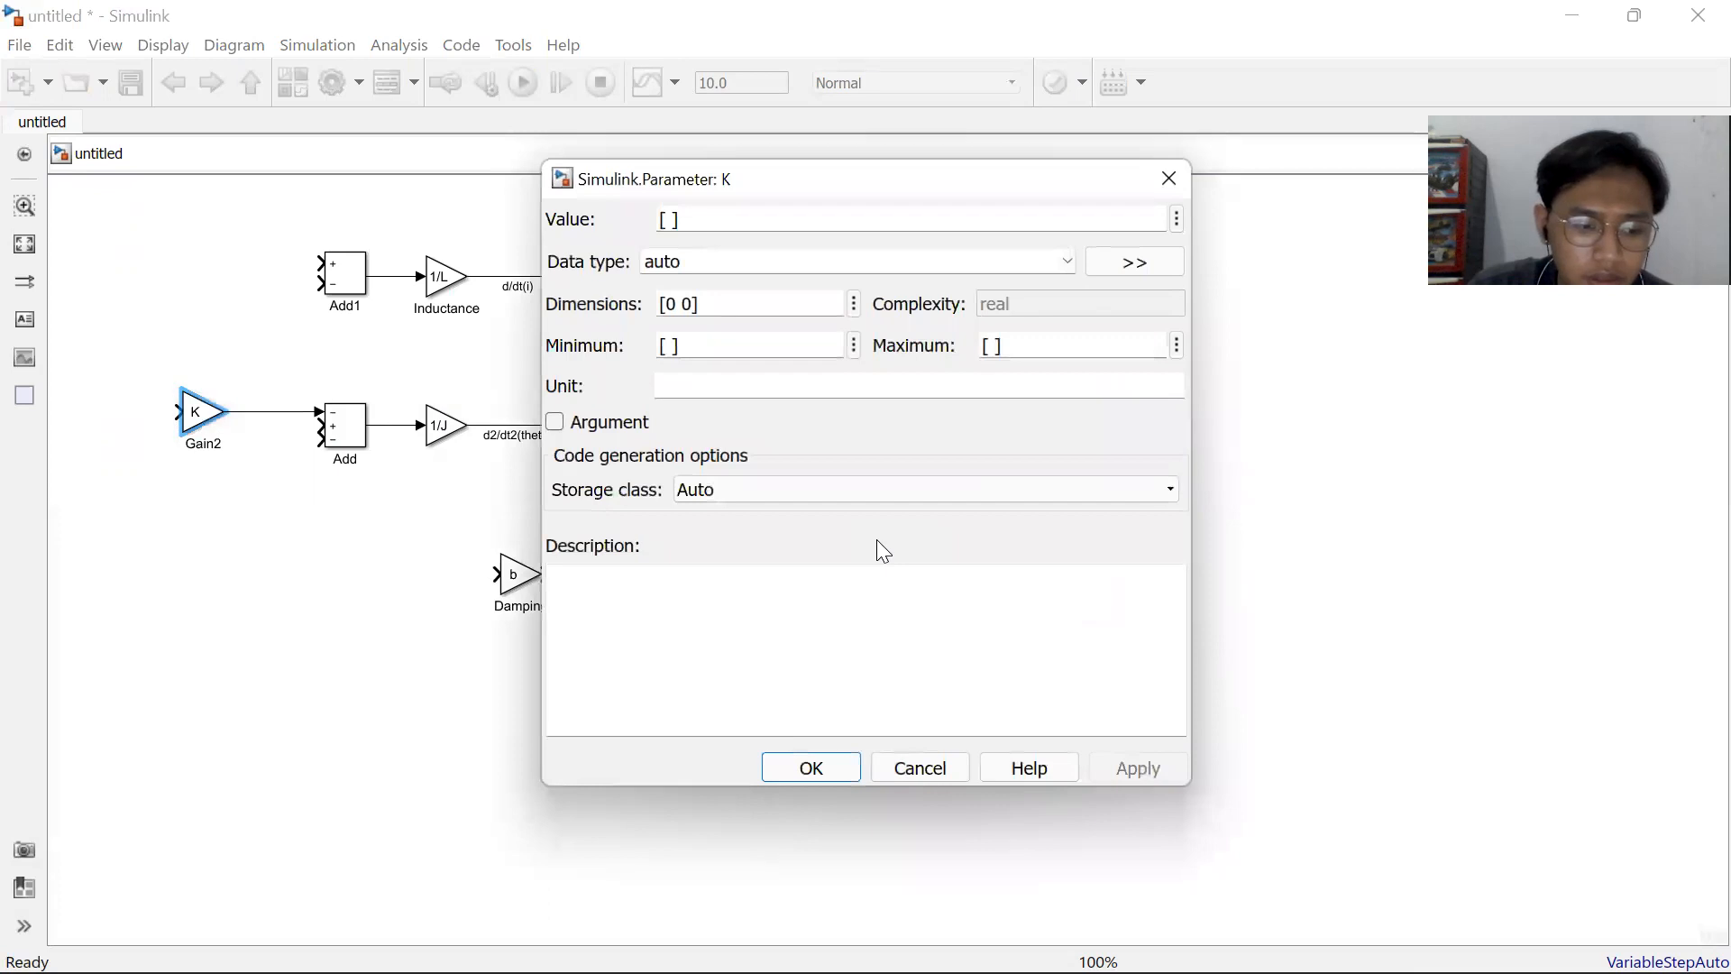
Set the value of parameter K to 0.0274 and accept the parameter settings.
{"action": "left_click", "coordinate": [725, 229]}
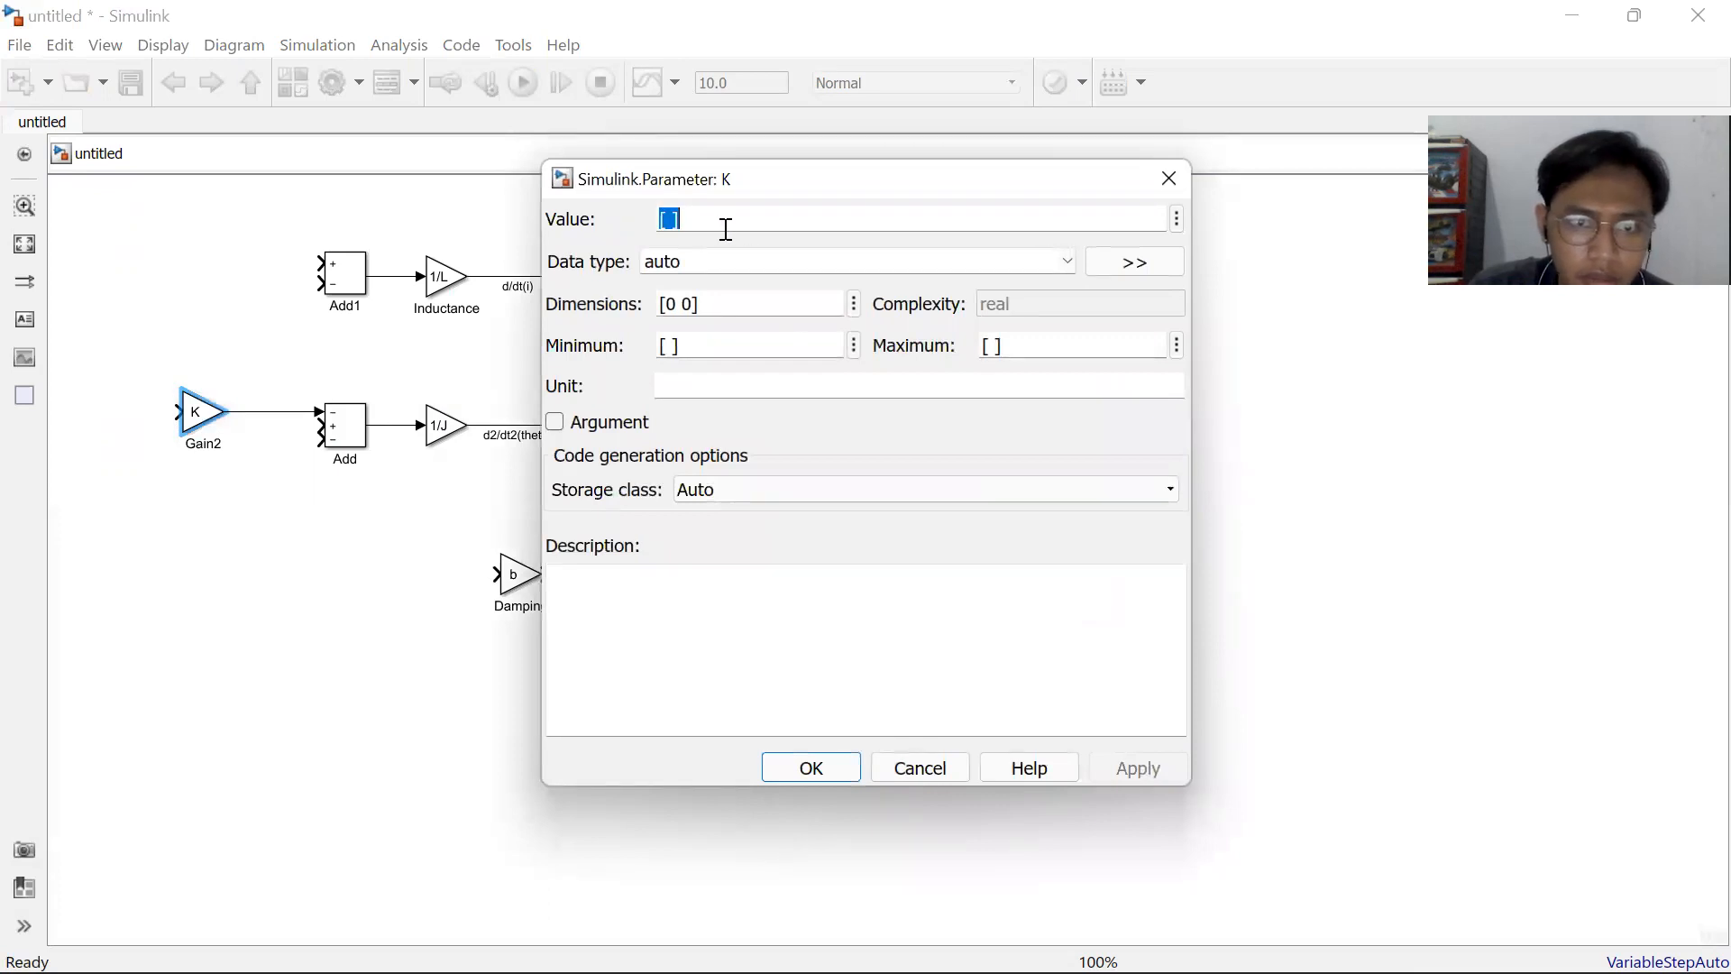
{"action": "type", "text": "0."}
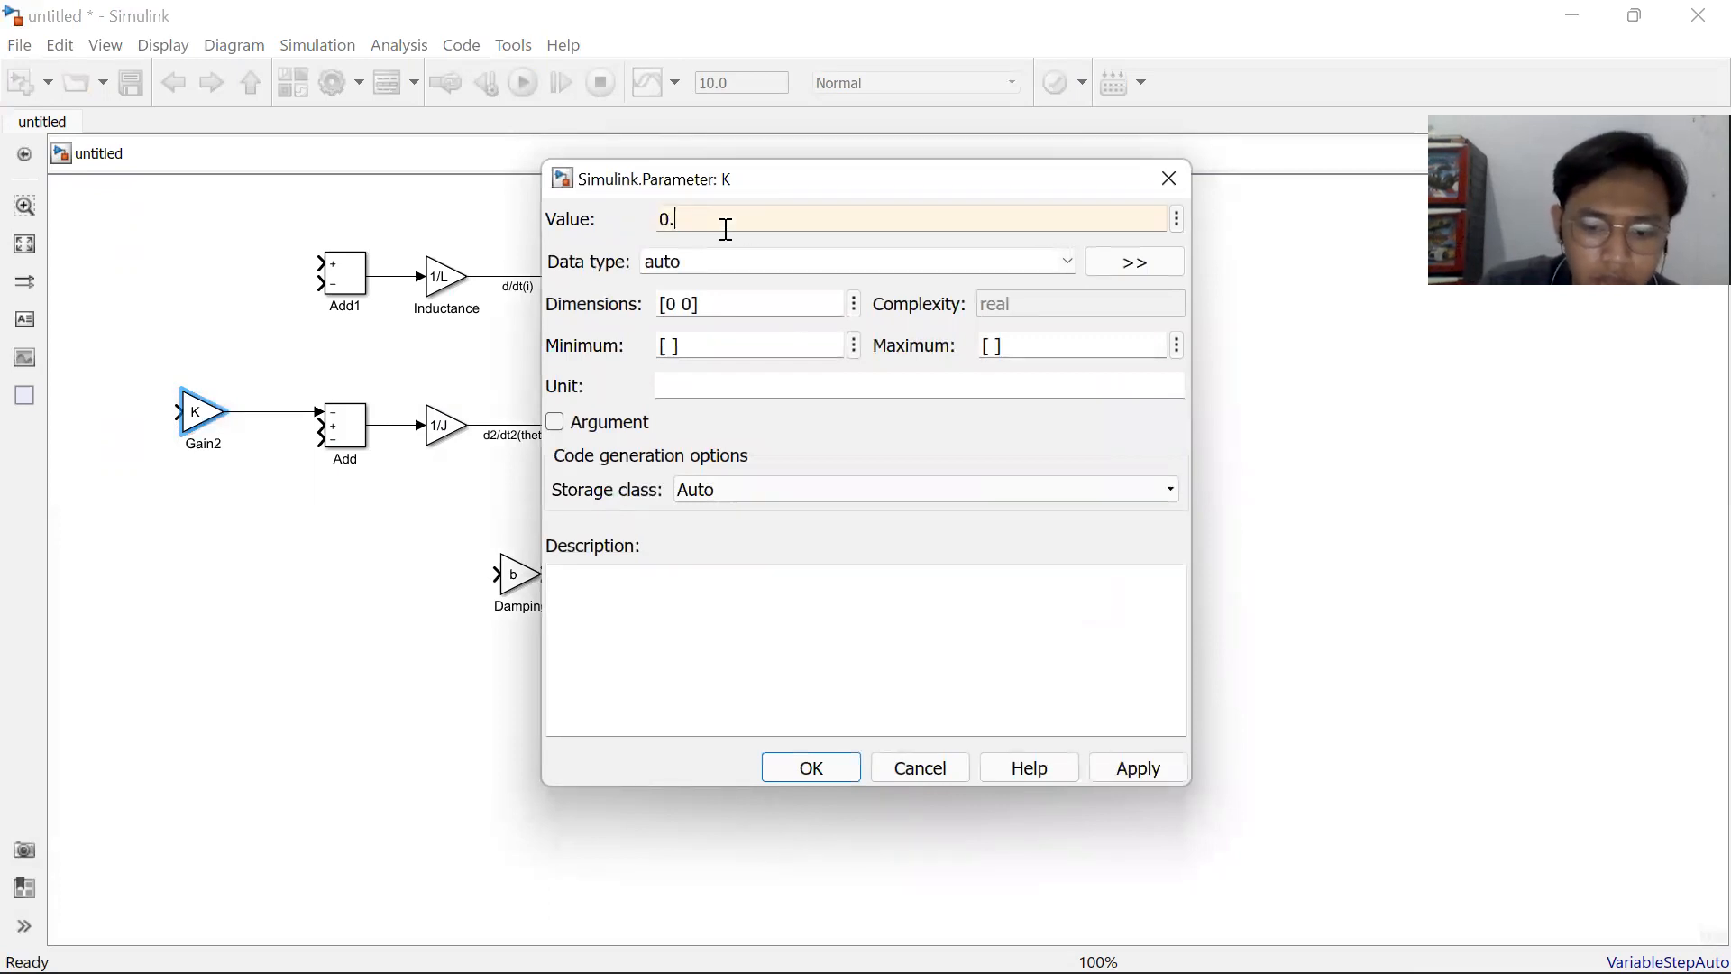
{"action": "type", "text": "0274"}
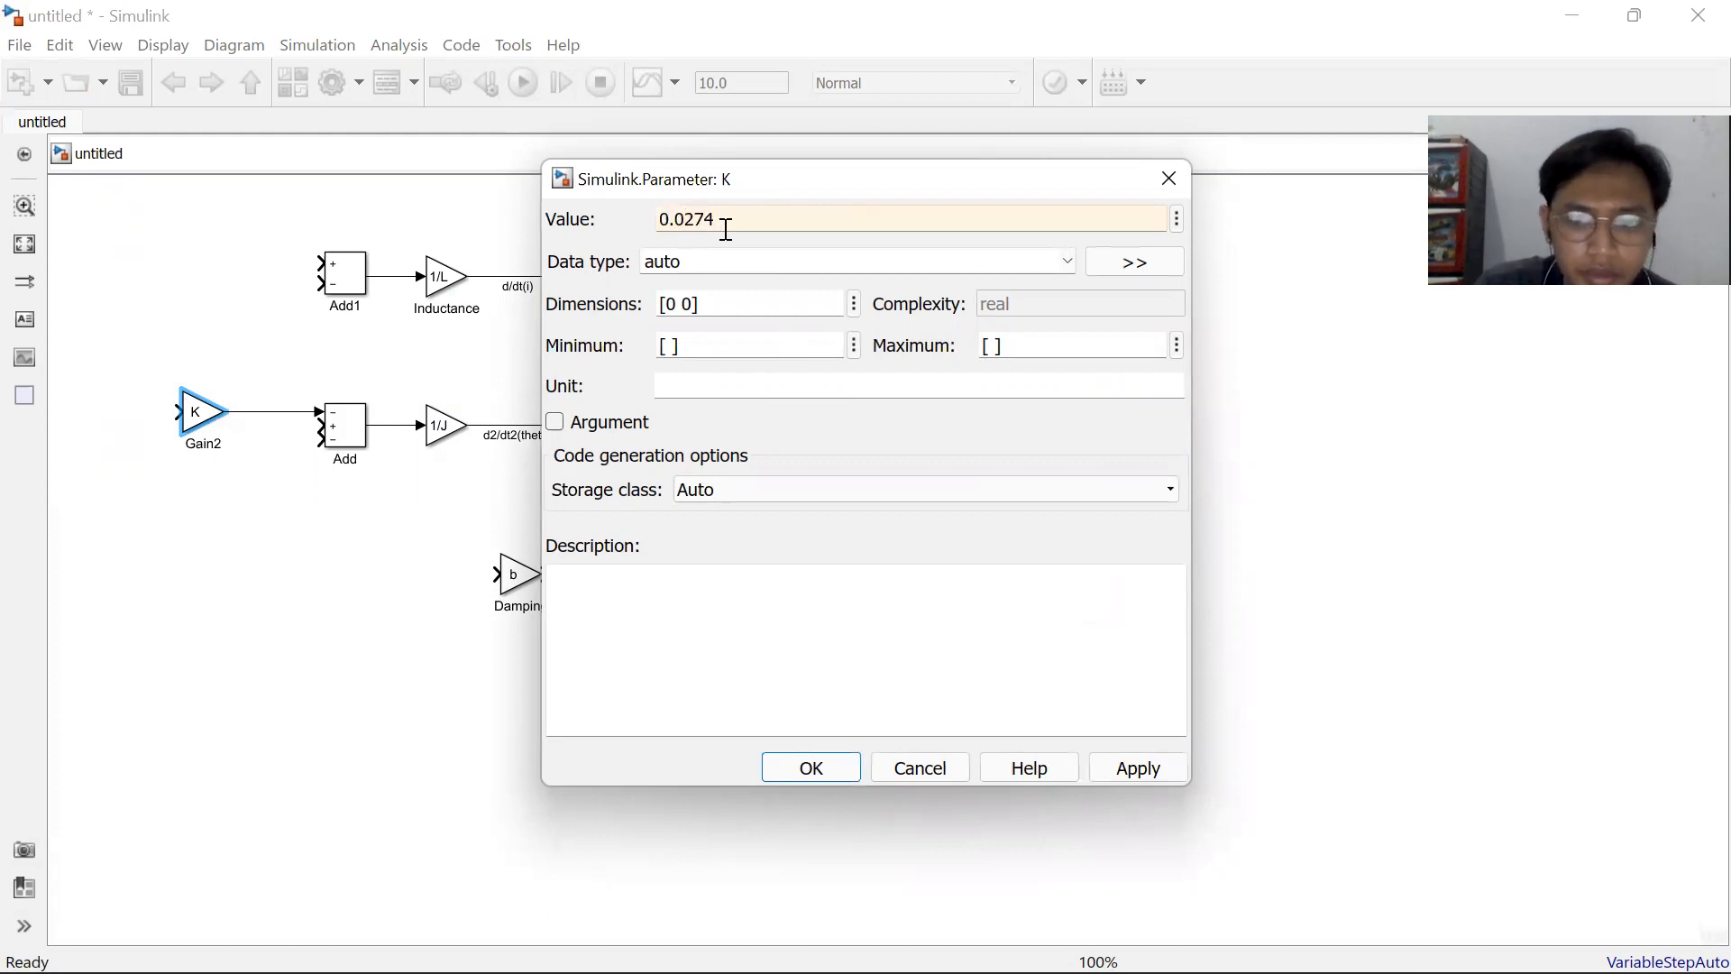
{"action": "key", "text": "Return"}
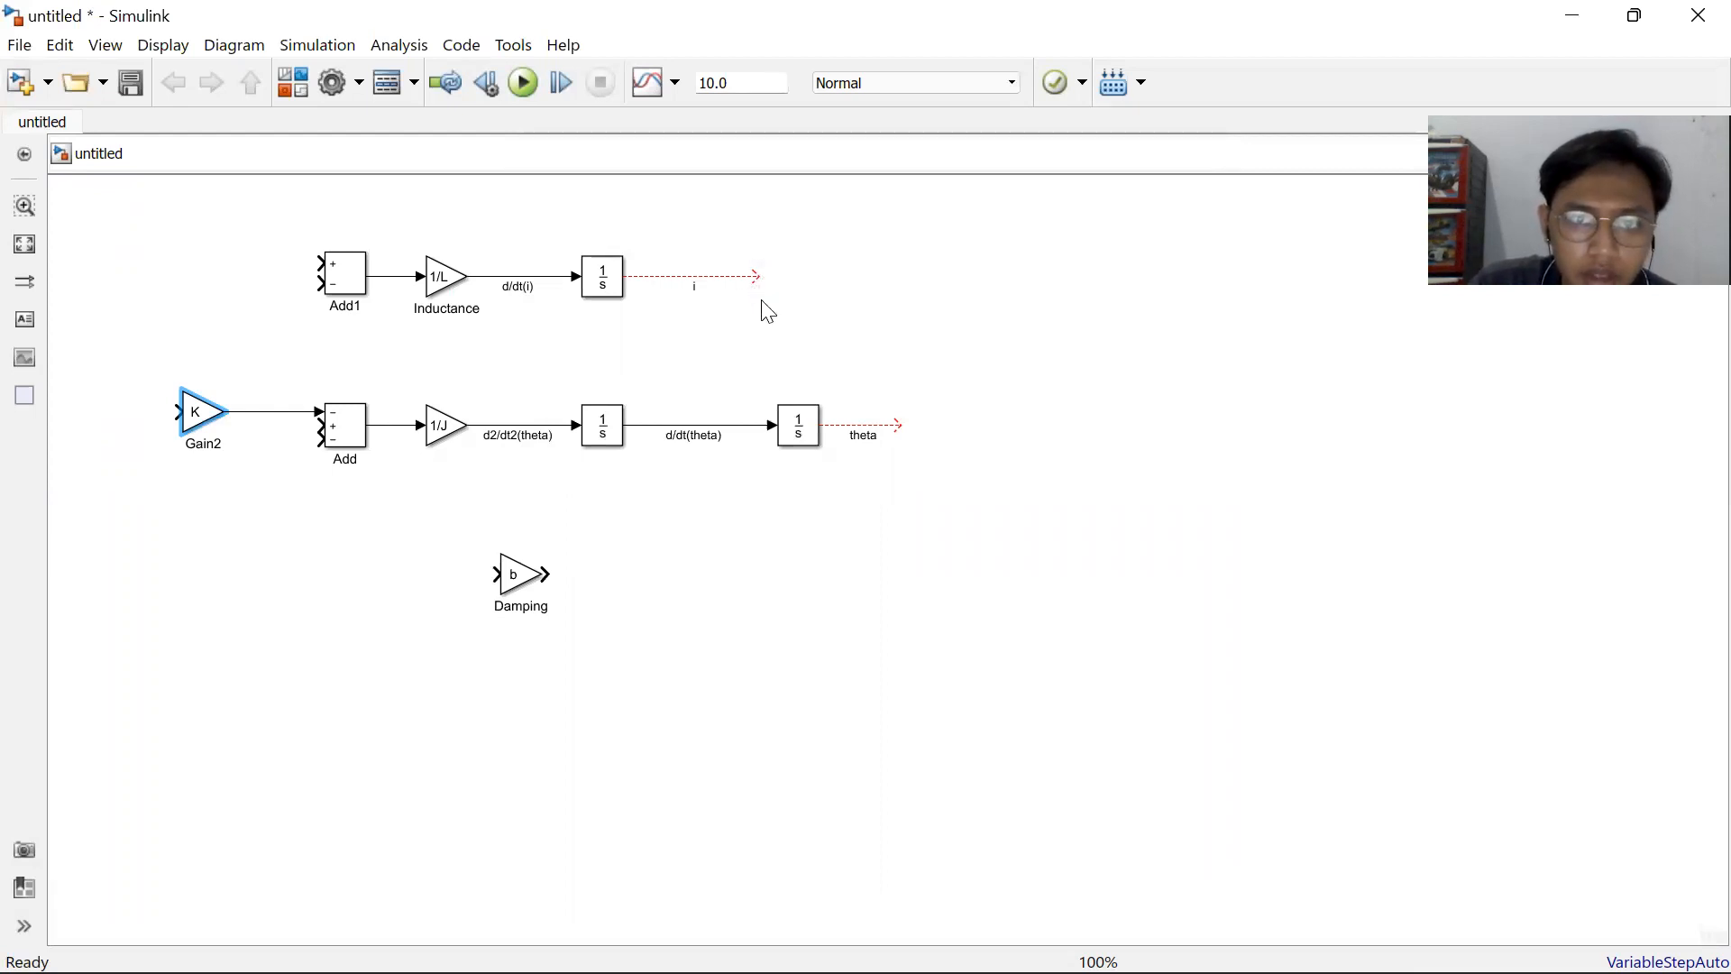
Route the upper row's i signal back to the input of the K Gain block.
{"action": "left_click", "coordinate": [752, 274]}
{"action": "left_click_drag", "start_coordinate": [753, 273], "coordinate": [133, 408]}
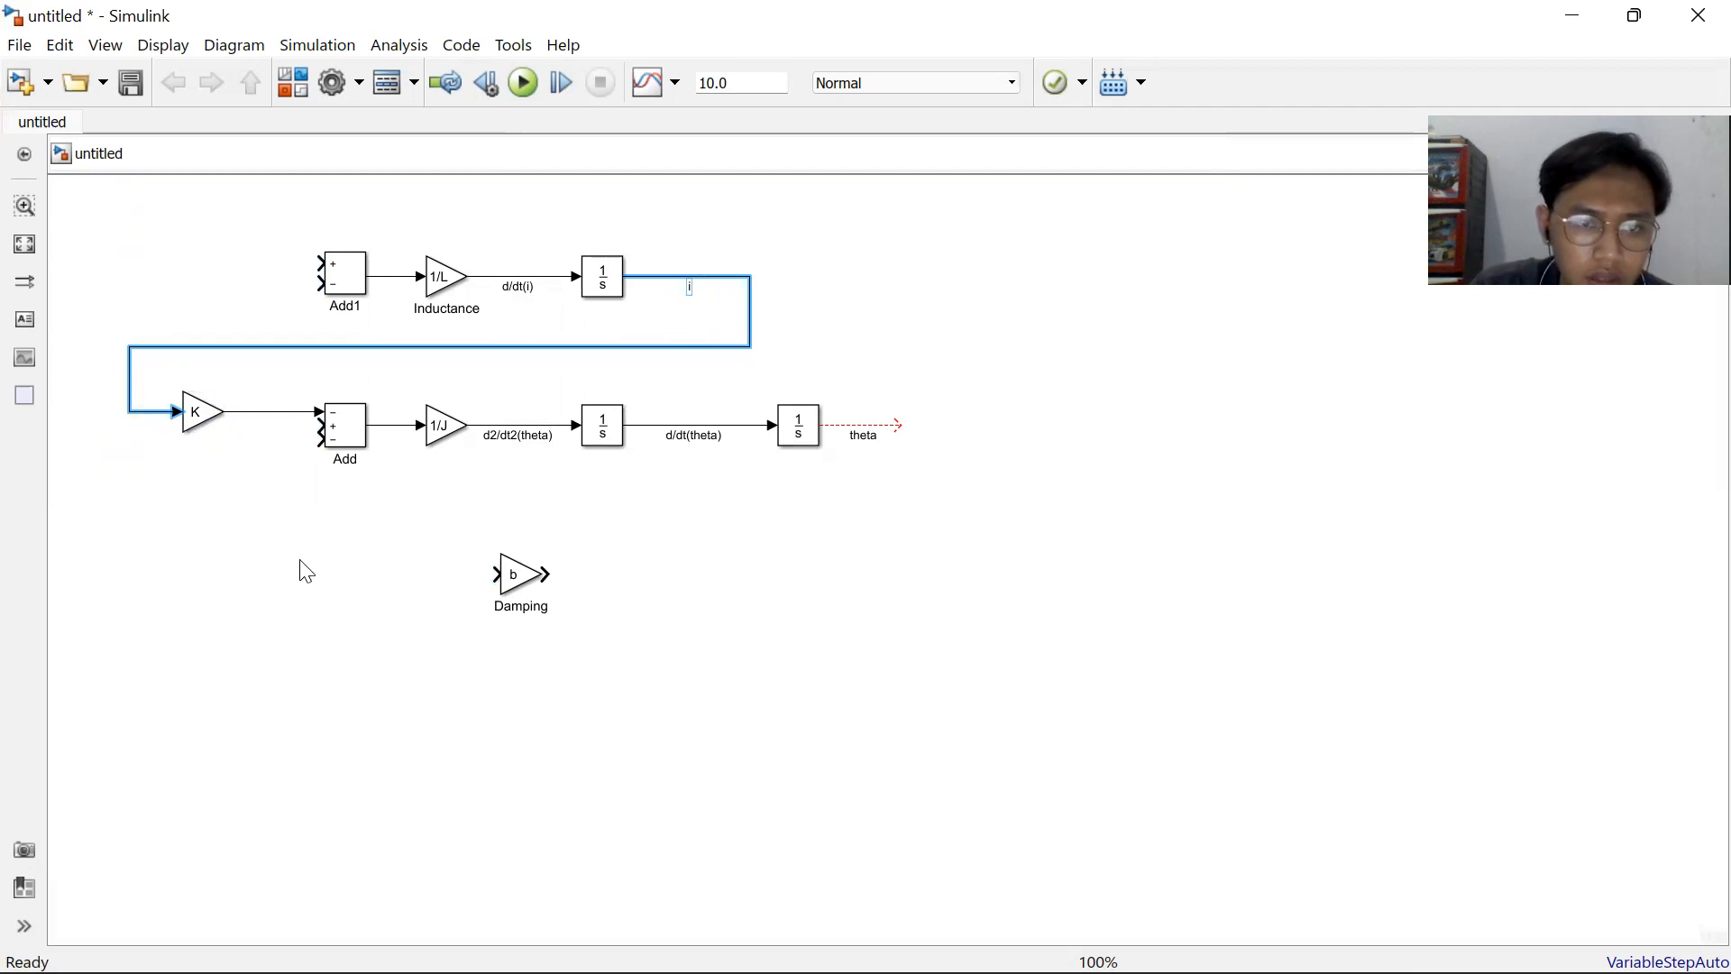
{"action": "left_click", "coordinate": [324, 551]}
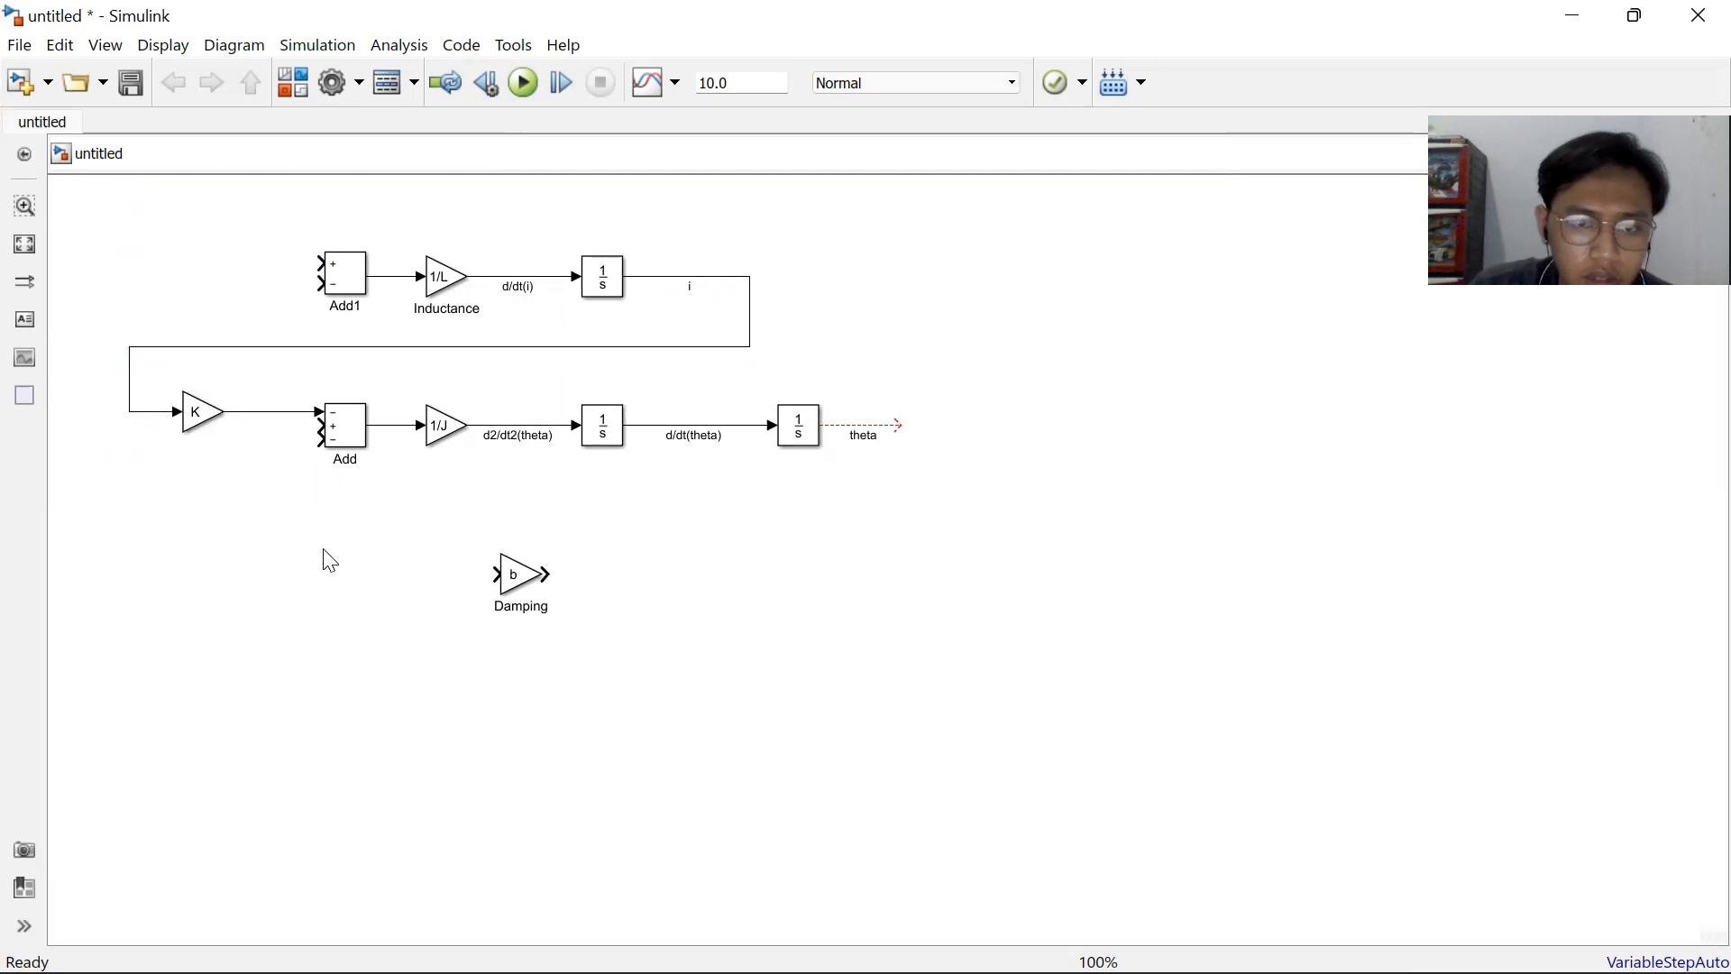
Flip the Damping block so that its input faces right and its output faces left.
{"action": "left_click", "coordinate": [701, 436]}
{"action": "left_click", "coordinate": [603, 611]}
{"action": "left_click", "coordinate": [527, 577]}
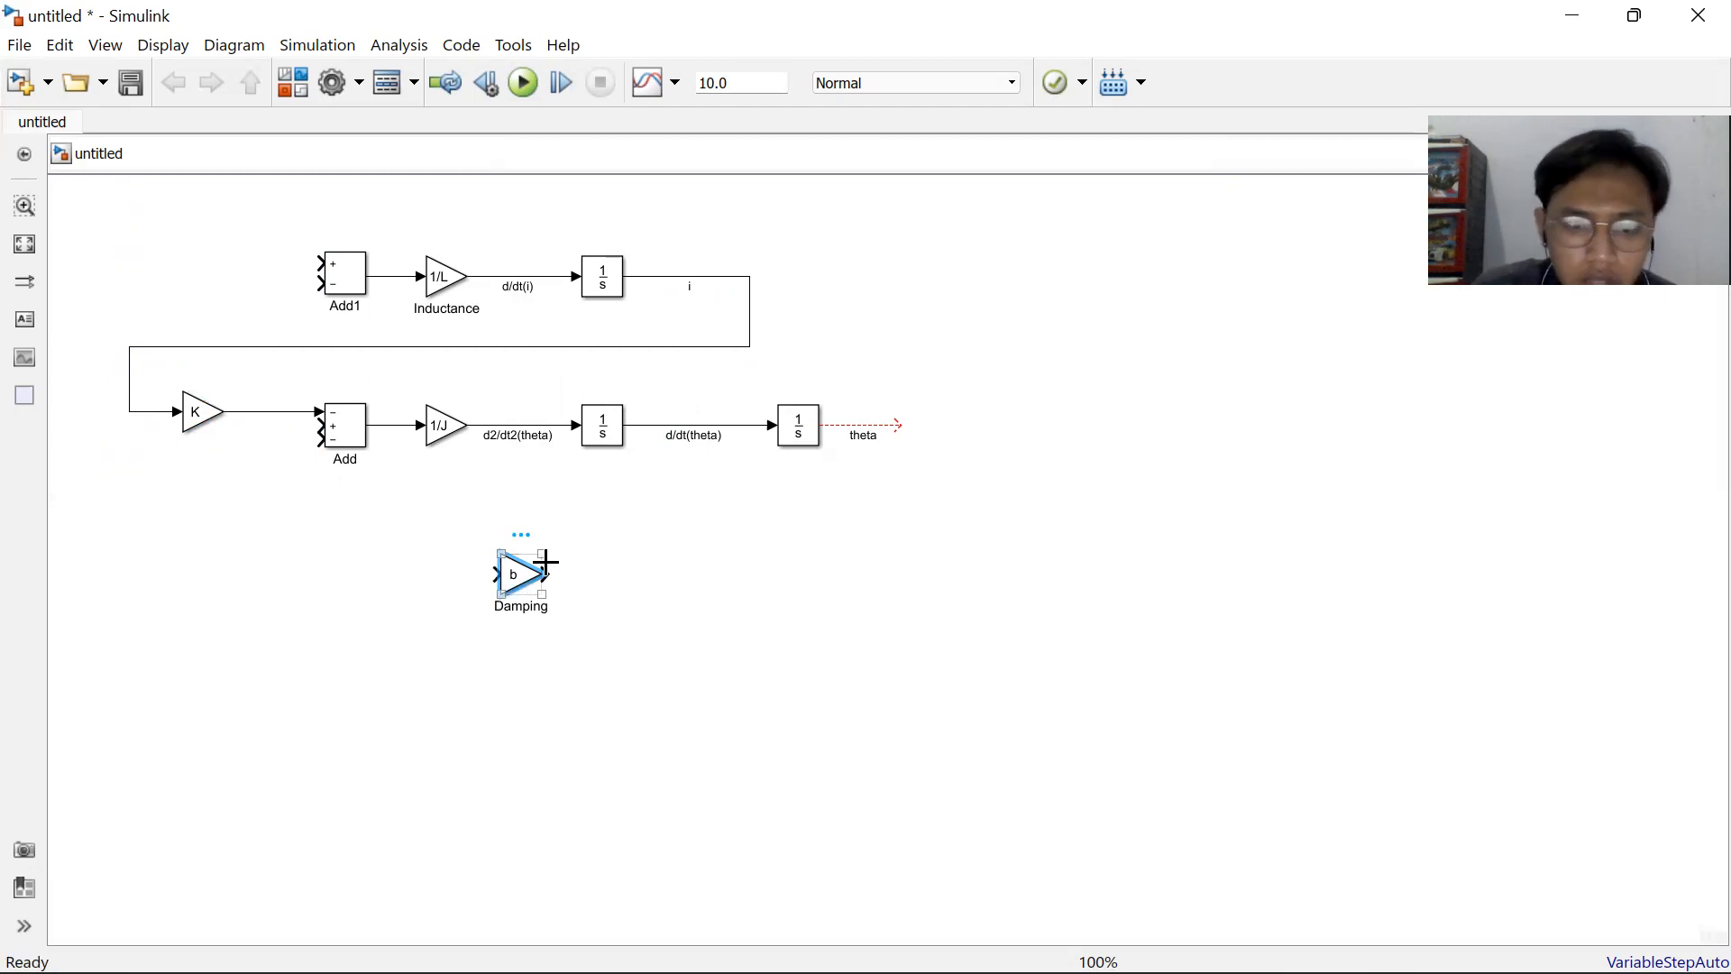
{"action": "key", "text": "ctrl+i"}
{"action": "left_click", "coordinate": [621, 574]}
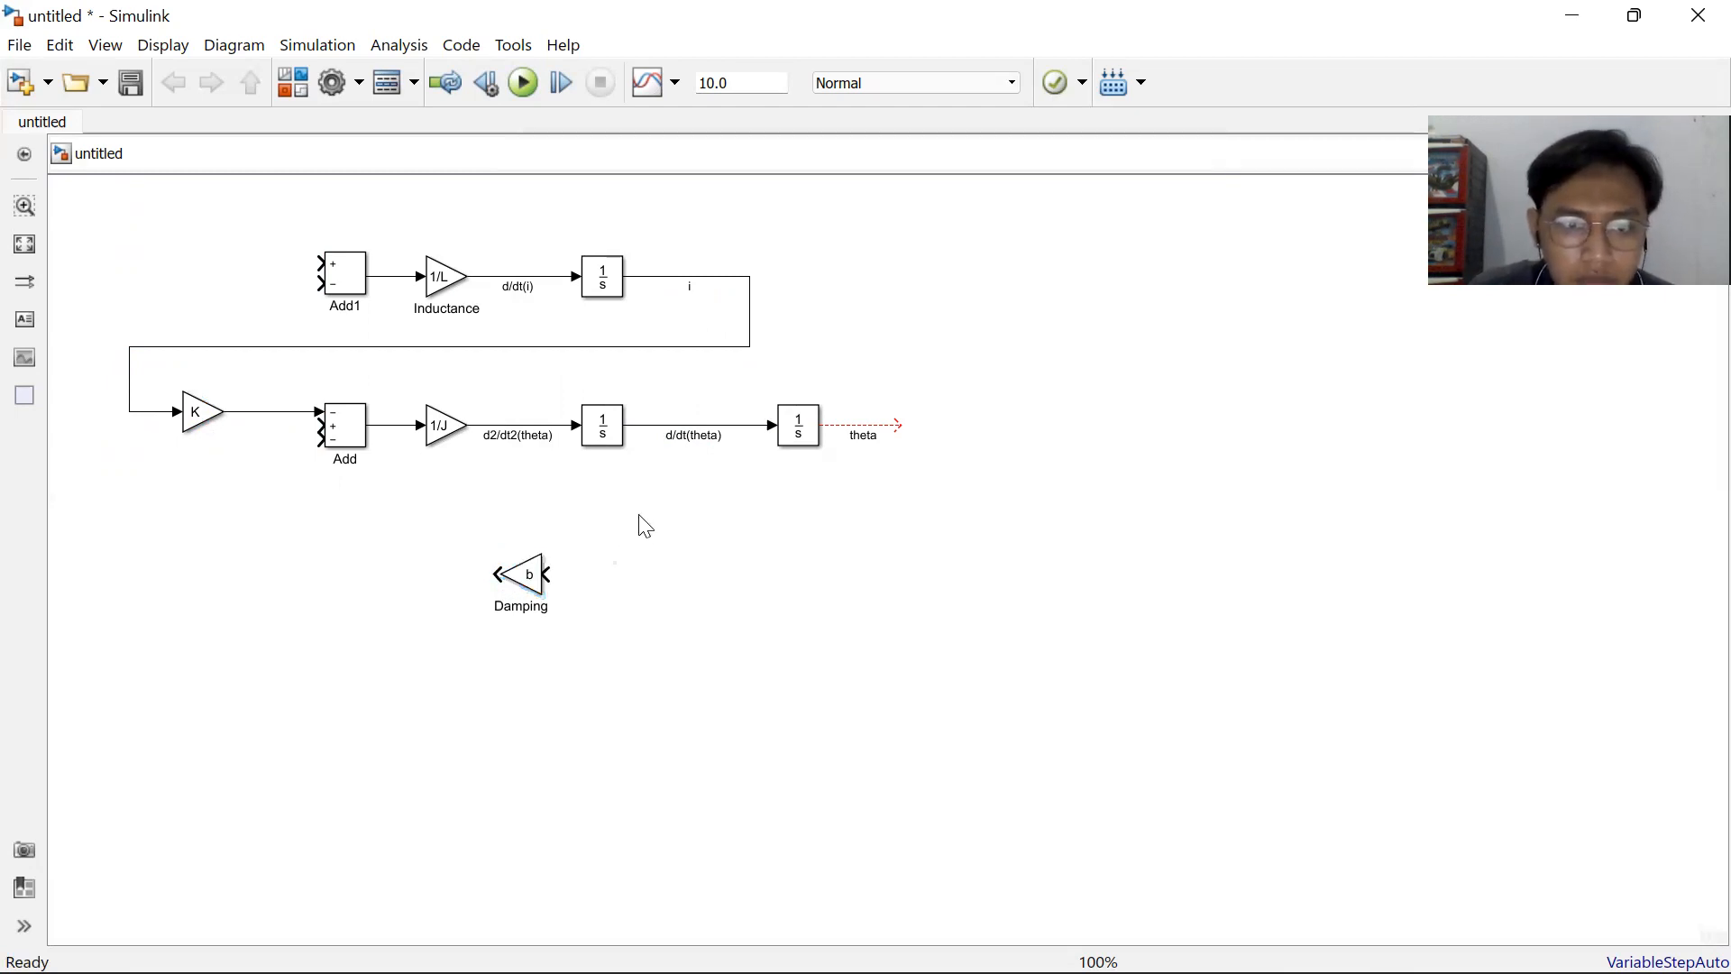
Branch the d/dt(theta) signal into the Damping block and connect its output to the third input of the lower Add block.
{"action": "left_click_drag", "start_coordinate": [697, 431], "coordinate": [282, 495]}
{"action": "left_click", "coordinate": [497, 577]}
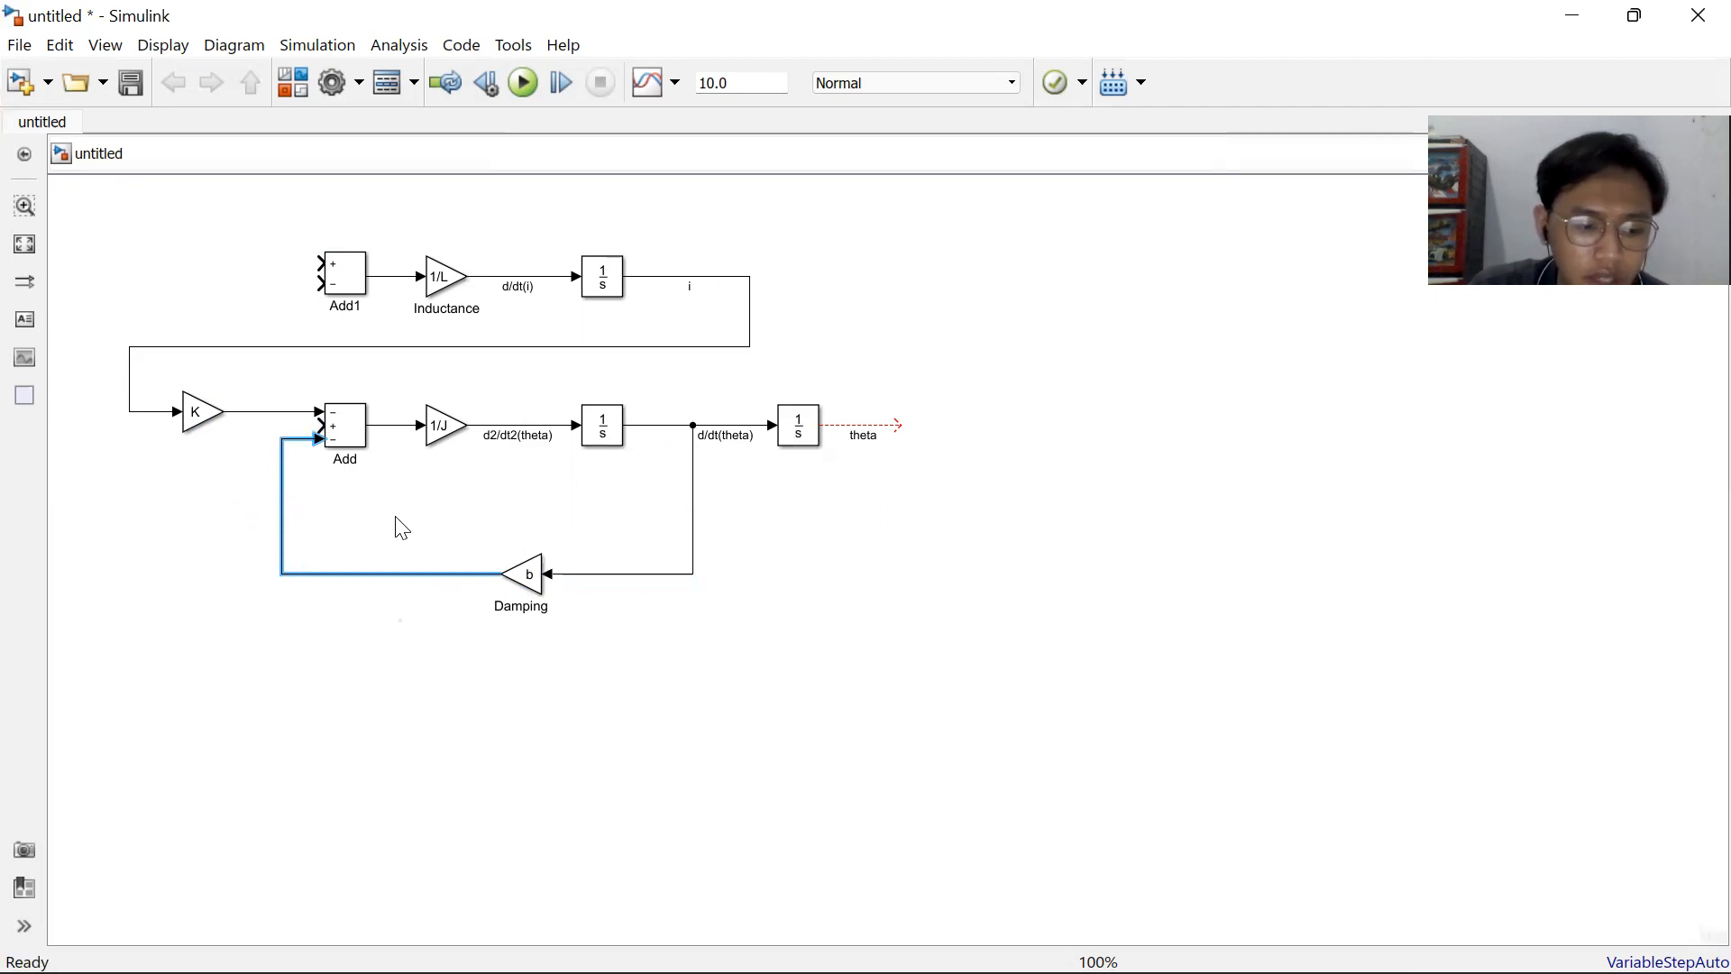
{"action": "left_click", "coordinate": [860, 641]}
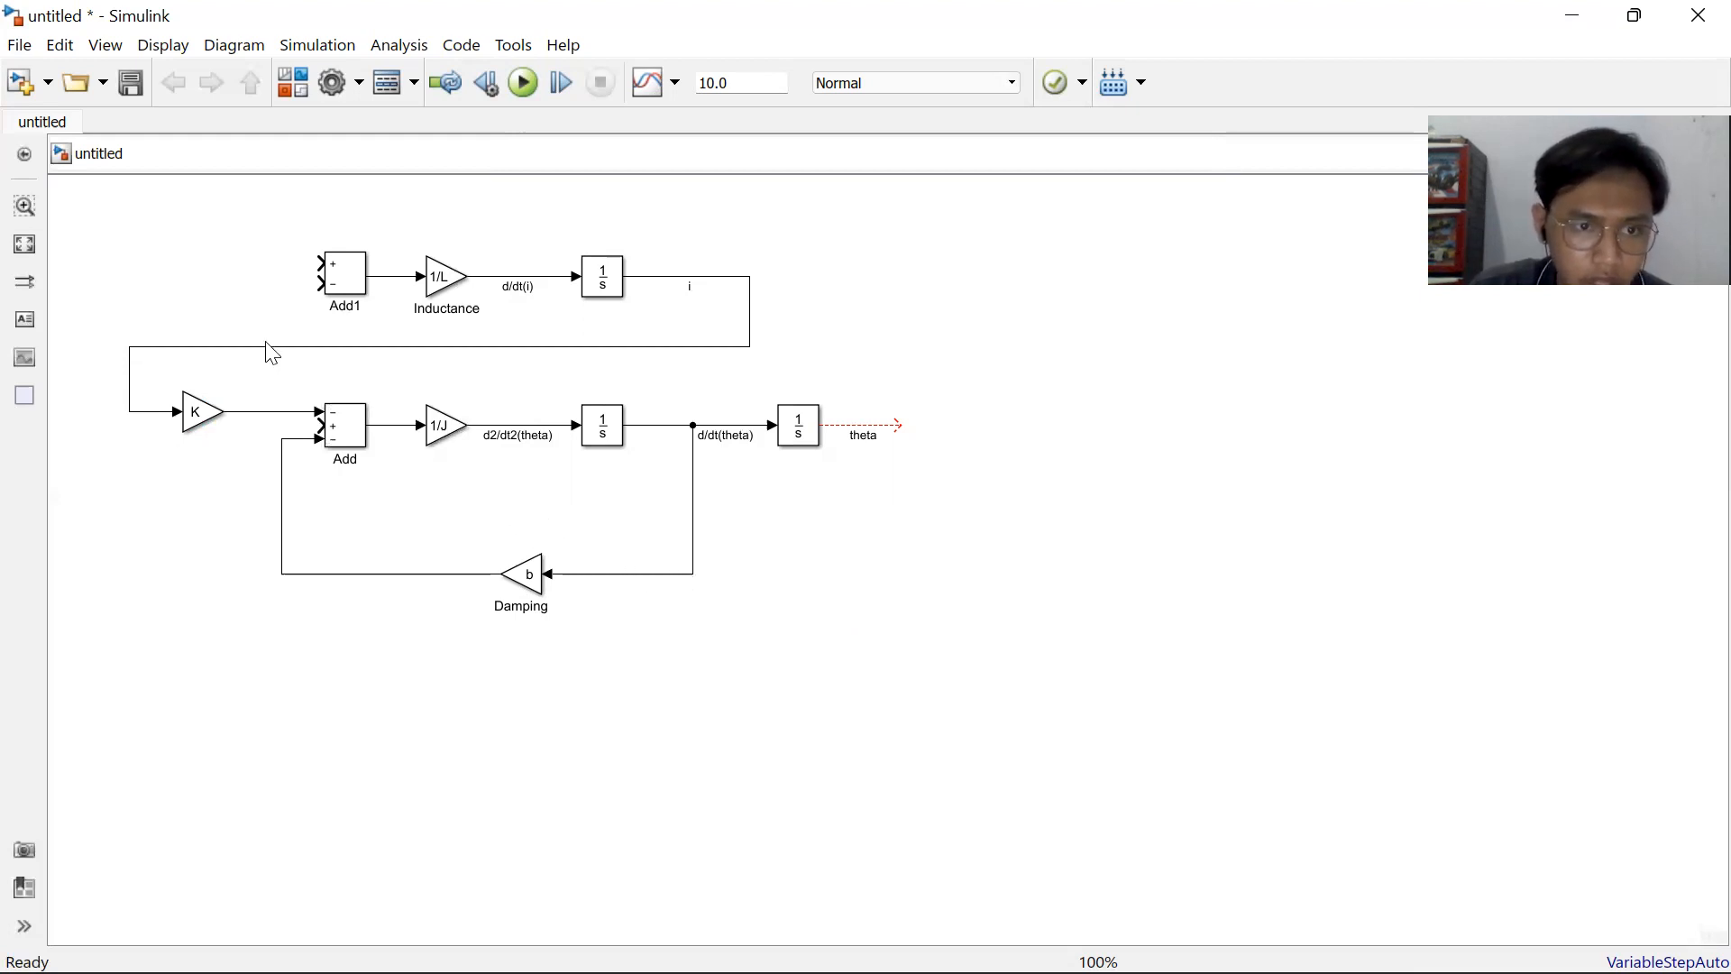
Add two more Gain blocks from the Math Operations library below the second Integrator of the lower row.
{"action": "left_click", "coordinate": [290, 91]}
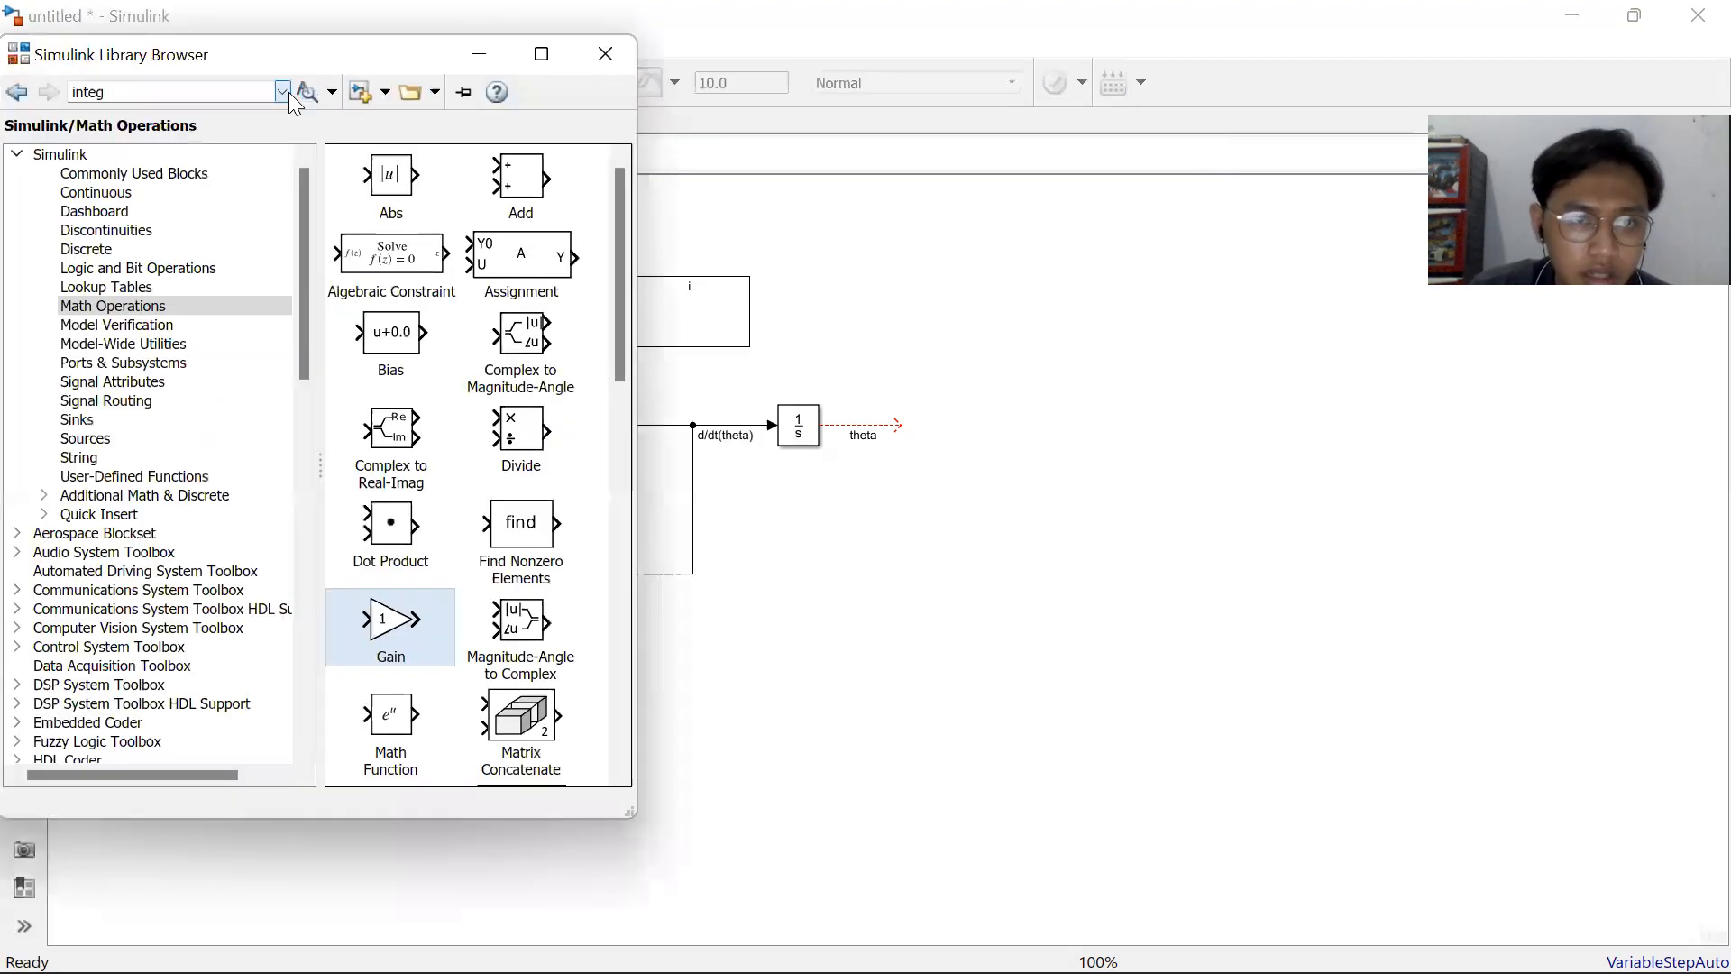
{"action": "left_click_drag", "start_coordinate": [403, 637], "coordinate": [881, 635]}
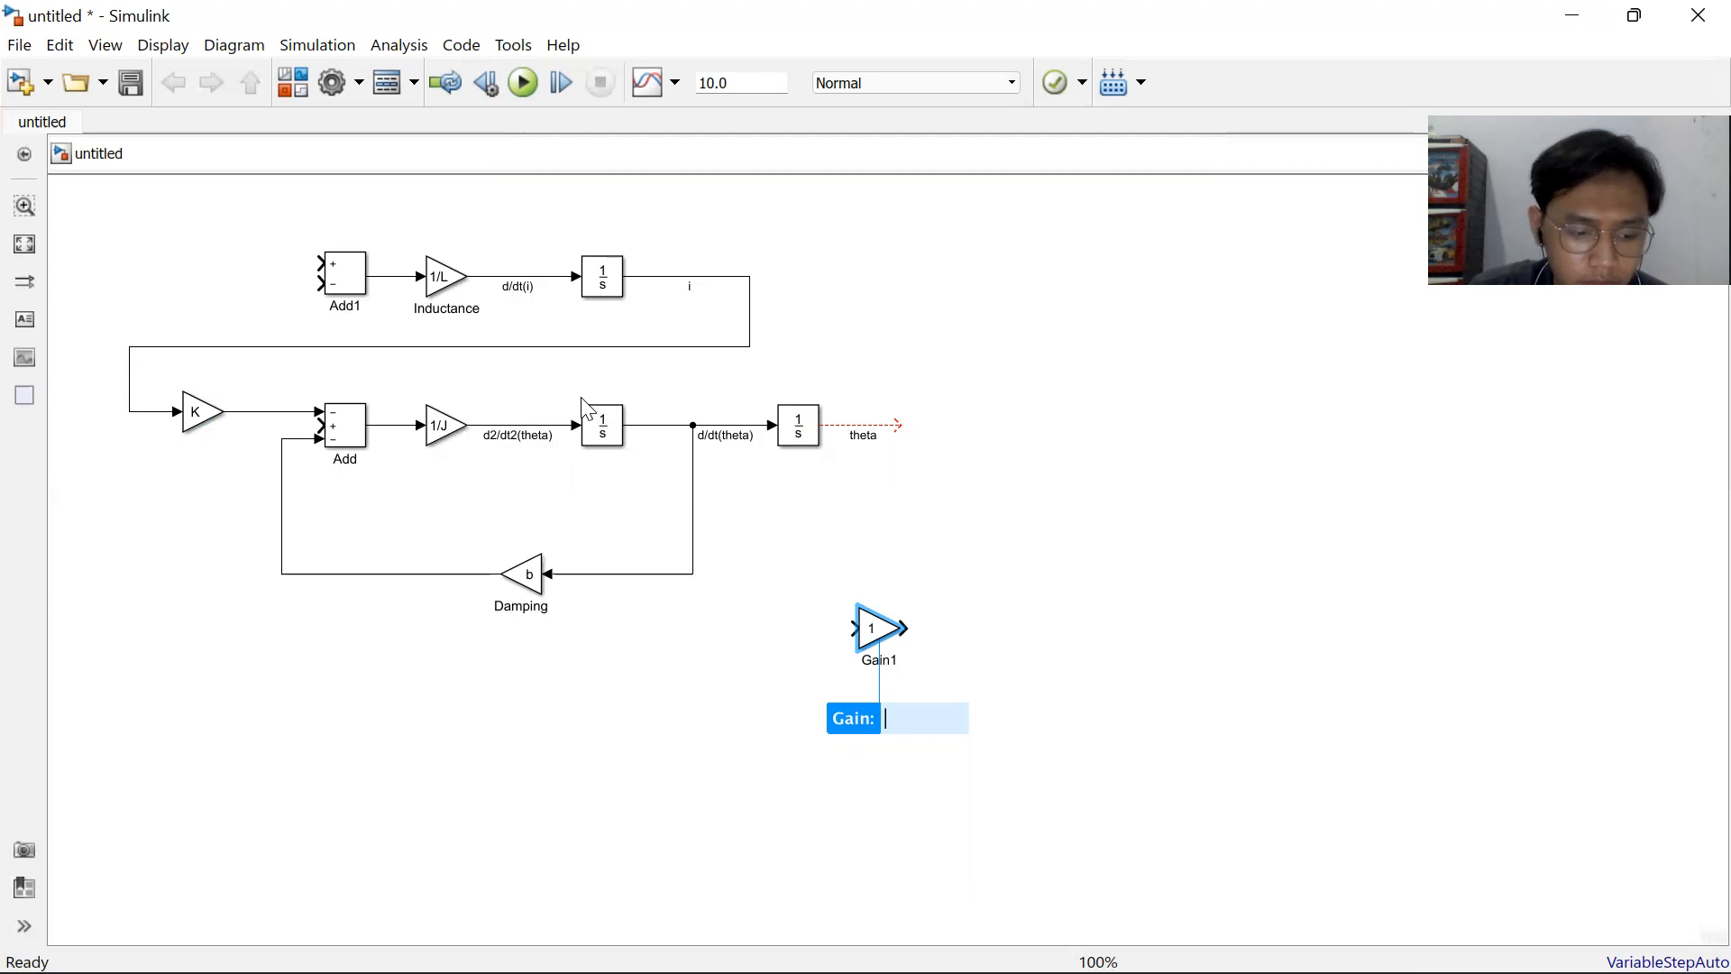
{"action": "left_click", "coordinate": [290, 83]}
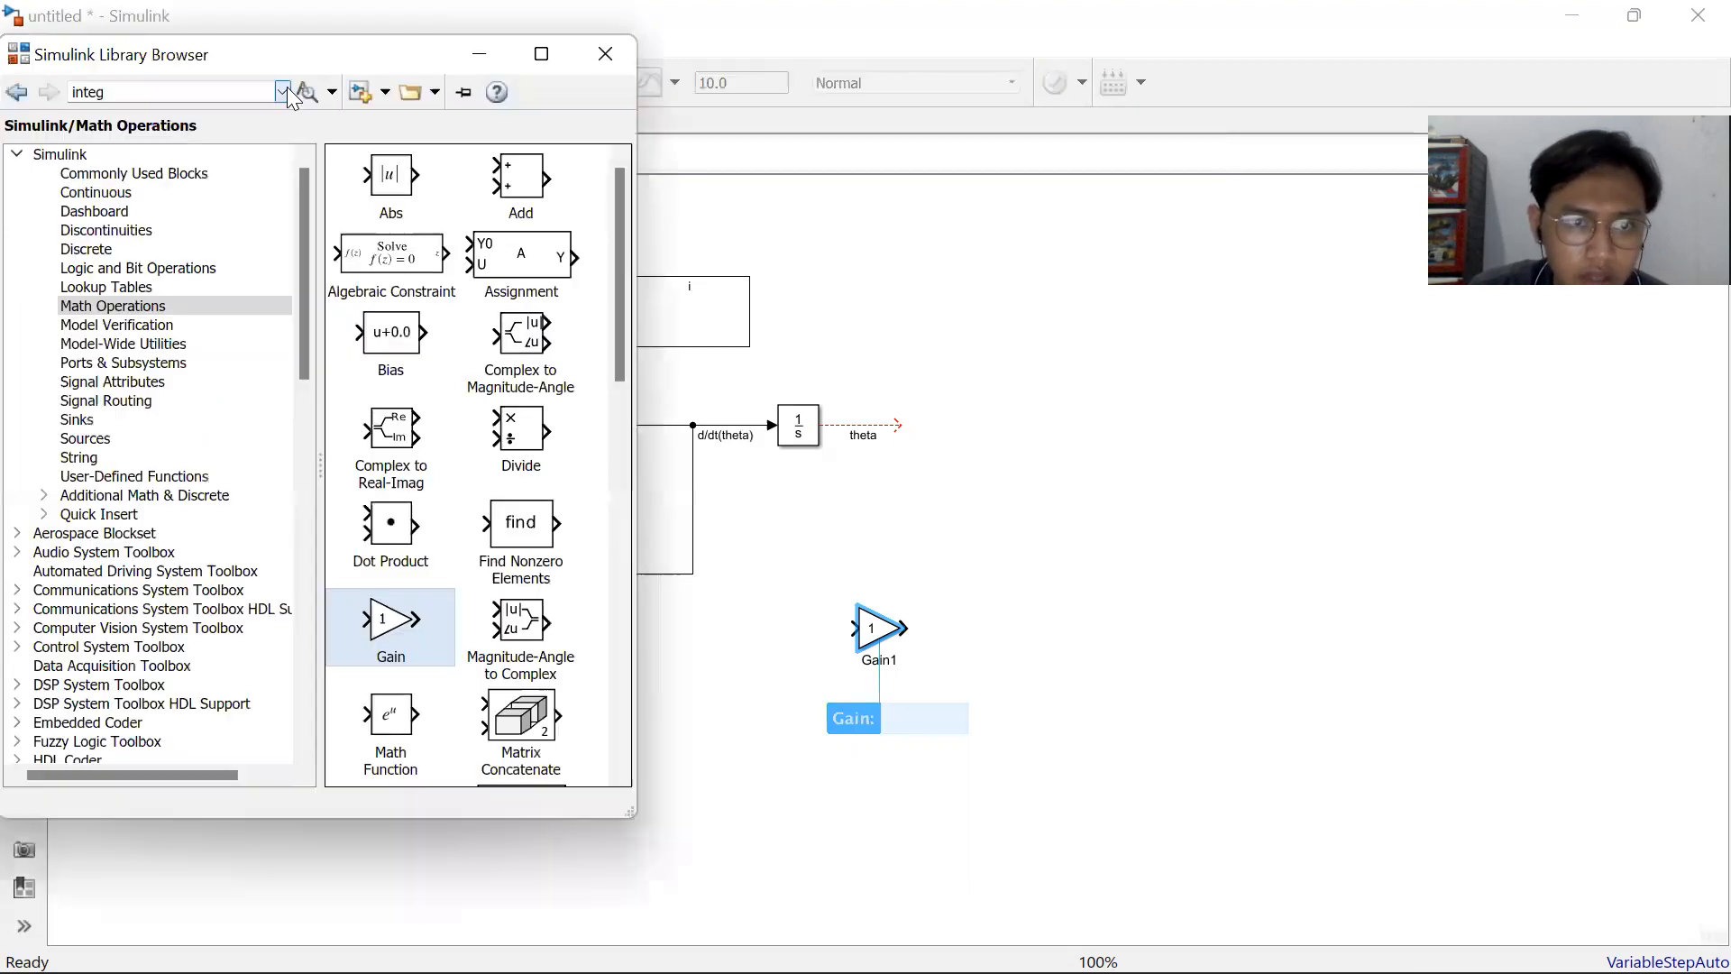
{"action": "left_click_drag", "start_coordinate": [403, 642], "coordinate": [848, 556]}
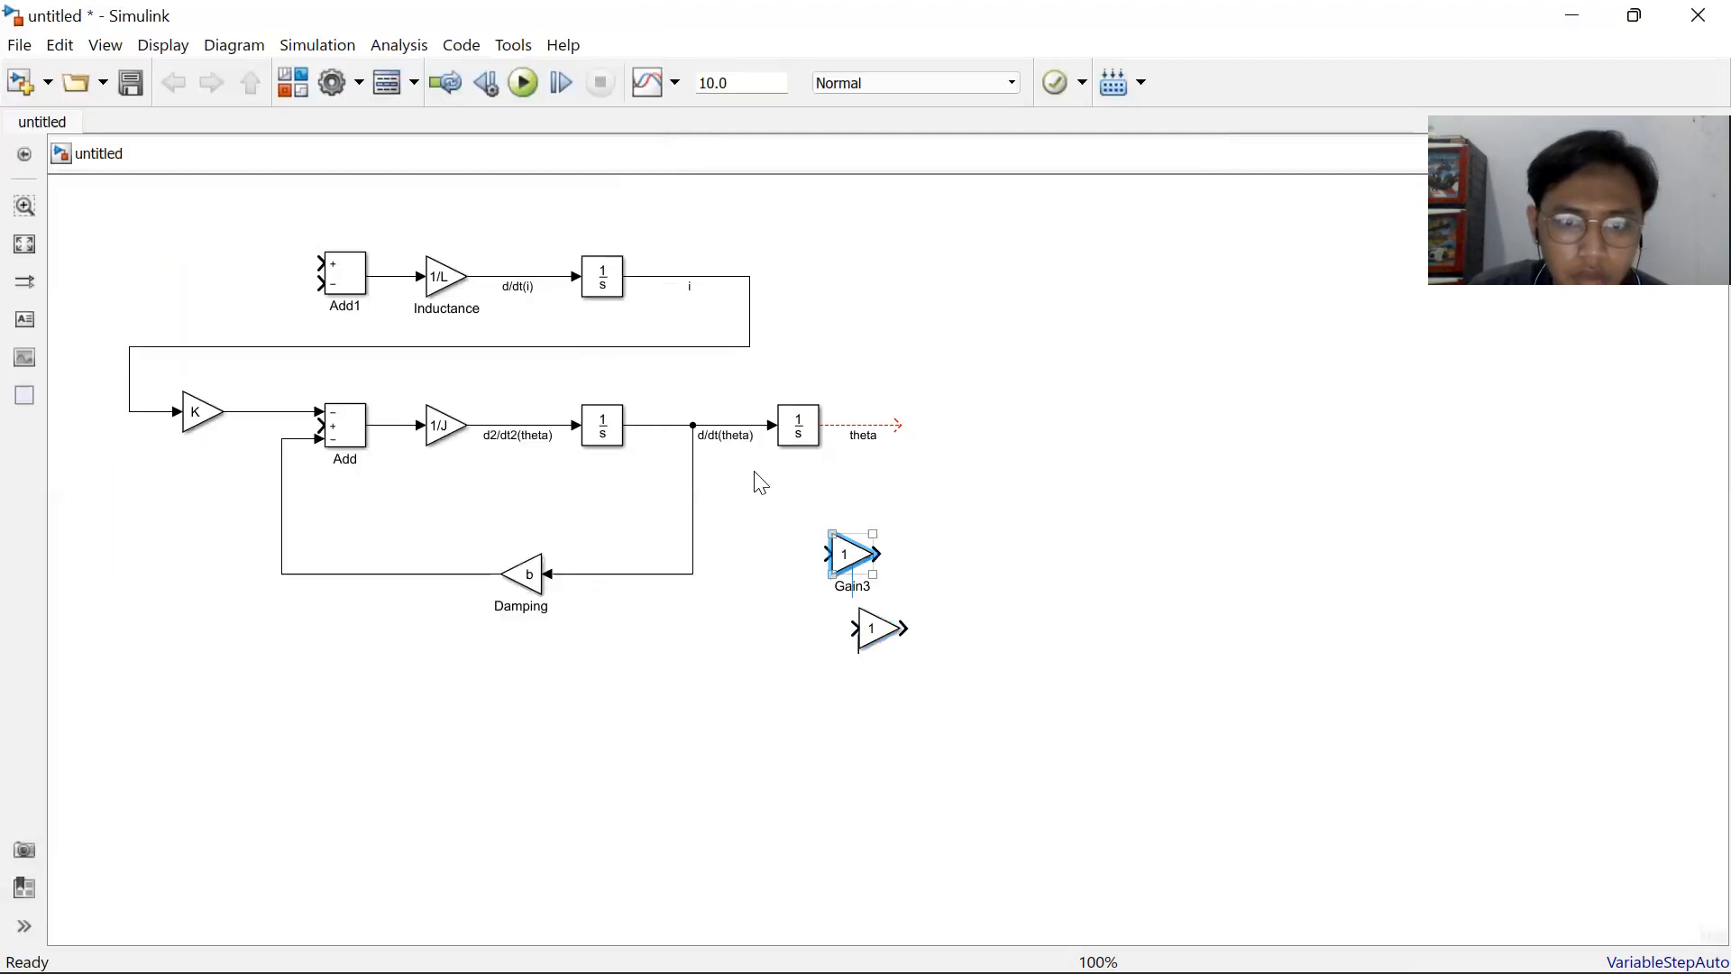
Move the whole diagram down and to the right, and place one of the new Gain blocks above the upper row.
{"action": "left_click_drag", "start_coordinate": [94, 219], "coordinate": [1073, 762]}
{"action": "left_click_drag", "start_coordinate": [803, 448], "coordinate": [965, 563]}
{"action": "left_click", "coordinate": [1190, 668]}
{"action": "left_click_drag", "start_coordinate": [1008, 688], "coordinate": [643, 241]}
Rename the Gain block that feeds the first input of the lower Add block as Kt.
{"action": "left_click", "coordinate": [379, 579]}
{"action": "left_click", "coordinate": [370, 559]}
{"action": "double_click", "coordinate": [369, 559]}
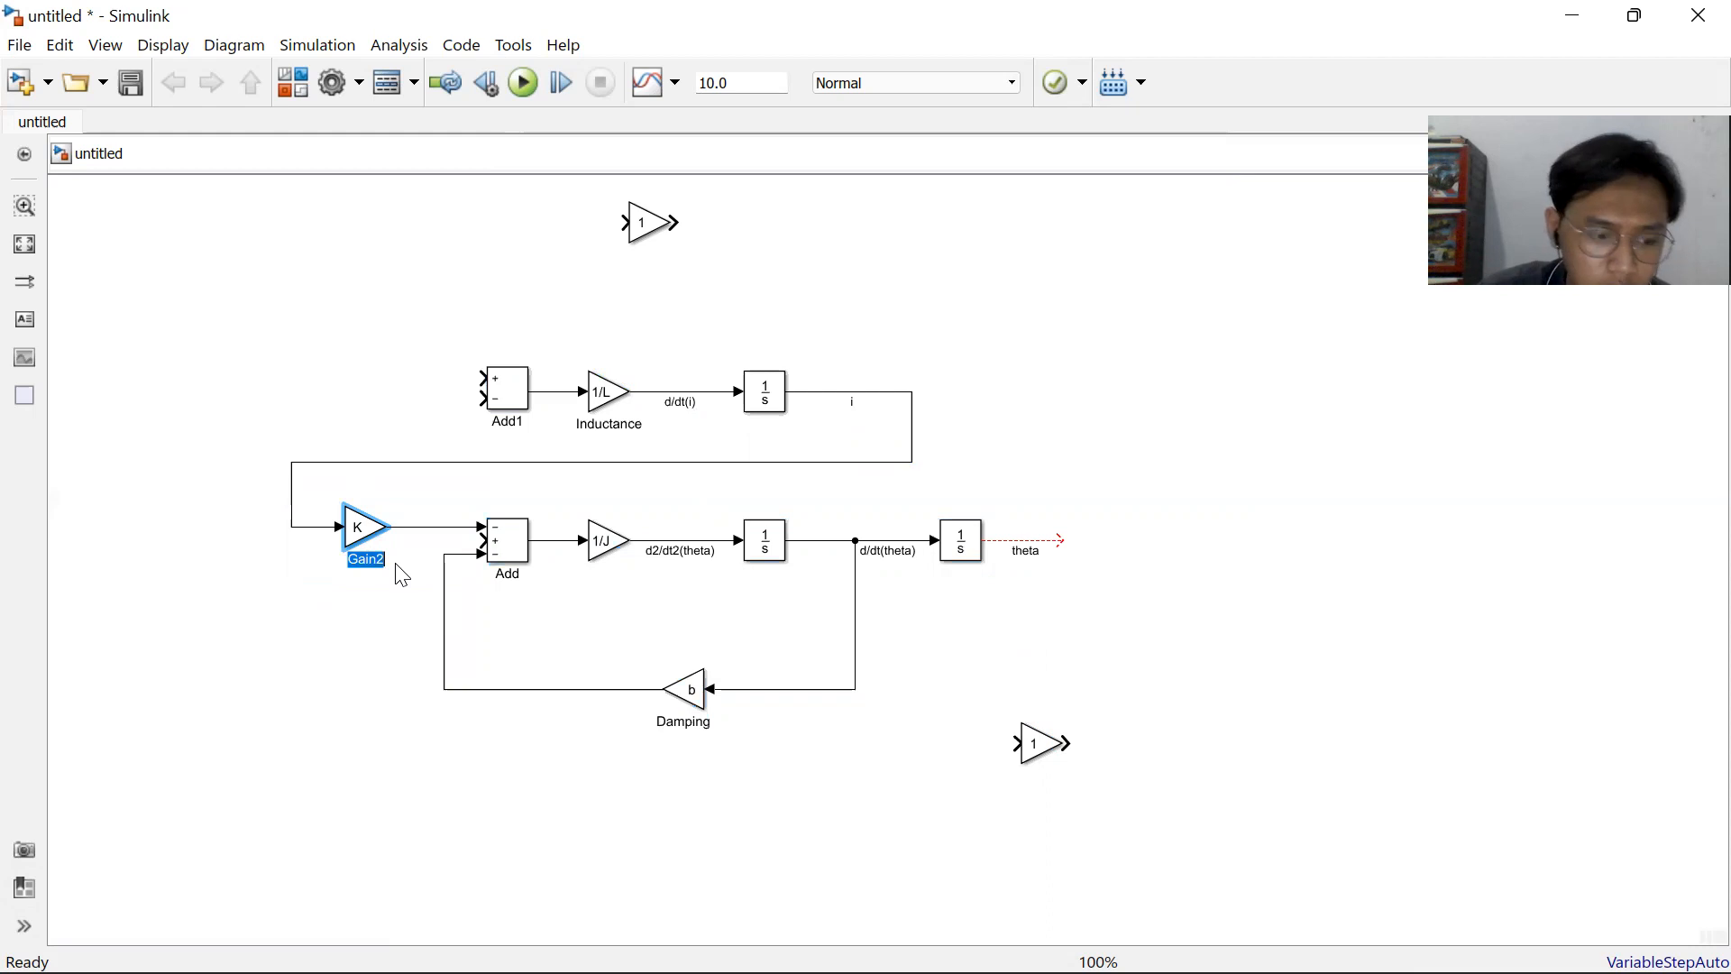
{"action": "type", "text": "Kt"}
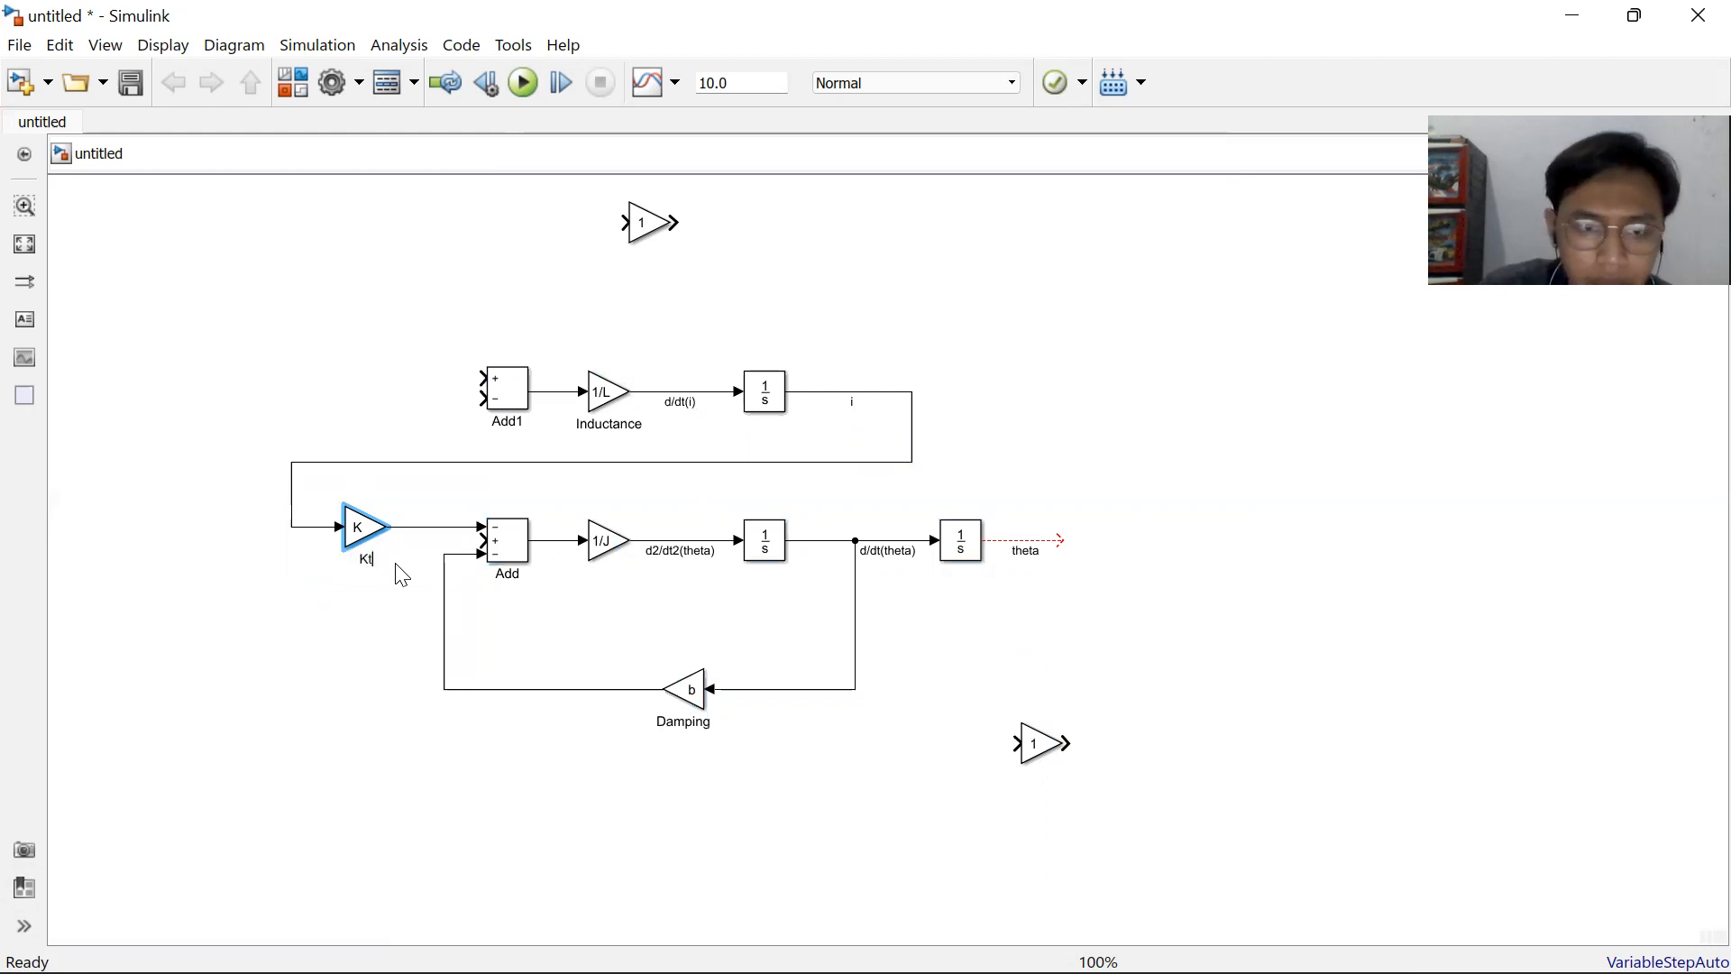
{"action": "key", "text": "Return"}
{"action": "left_click", "coordinate": [218, 640]}
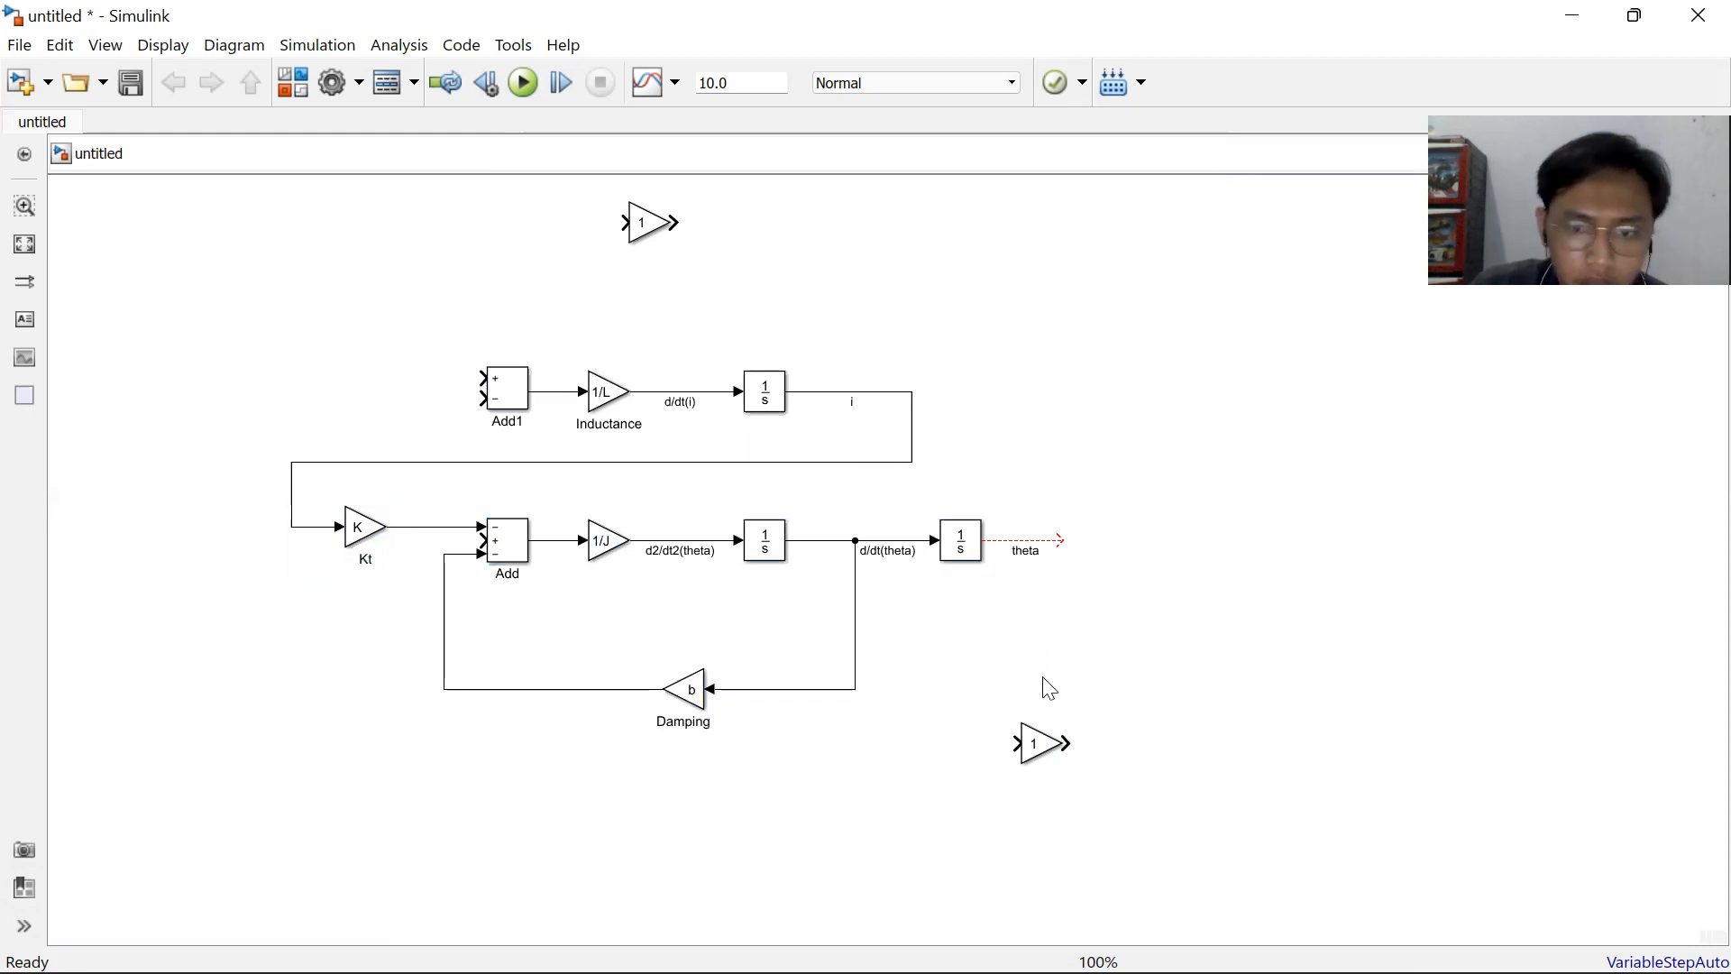
Move the unused lower Gain block in front of Add1, and flip the Gain block above the upper row so its output faces left.
{"action": "left_click", "coordinate": [662, 235]}
{"action": "left_click_drag", "start_coordinate": [1037, 748], "coordinate": [362, 419]}
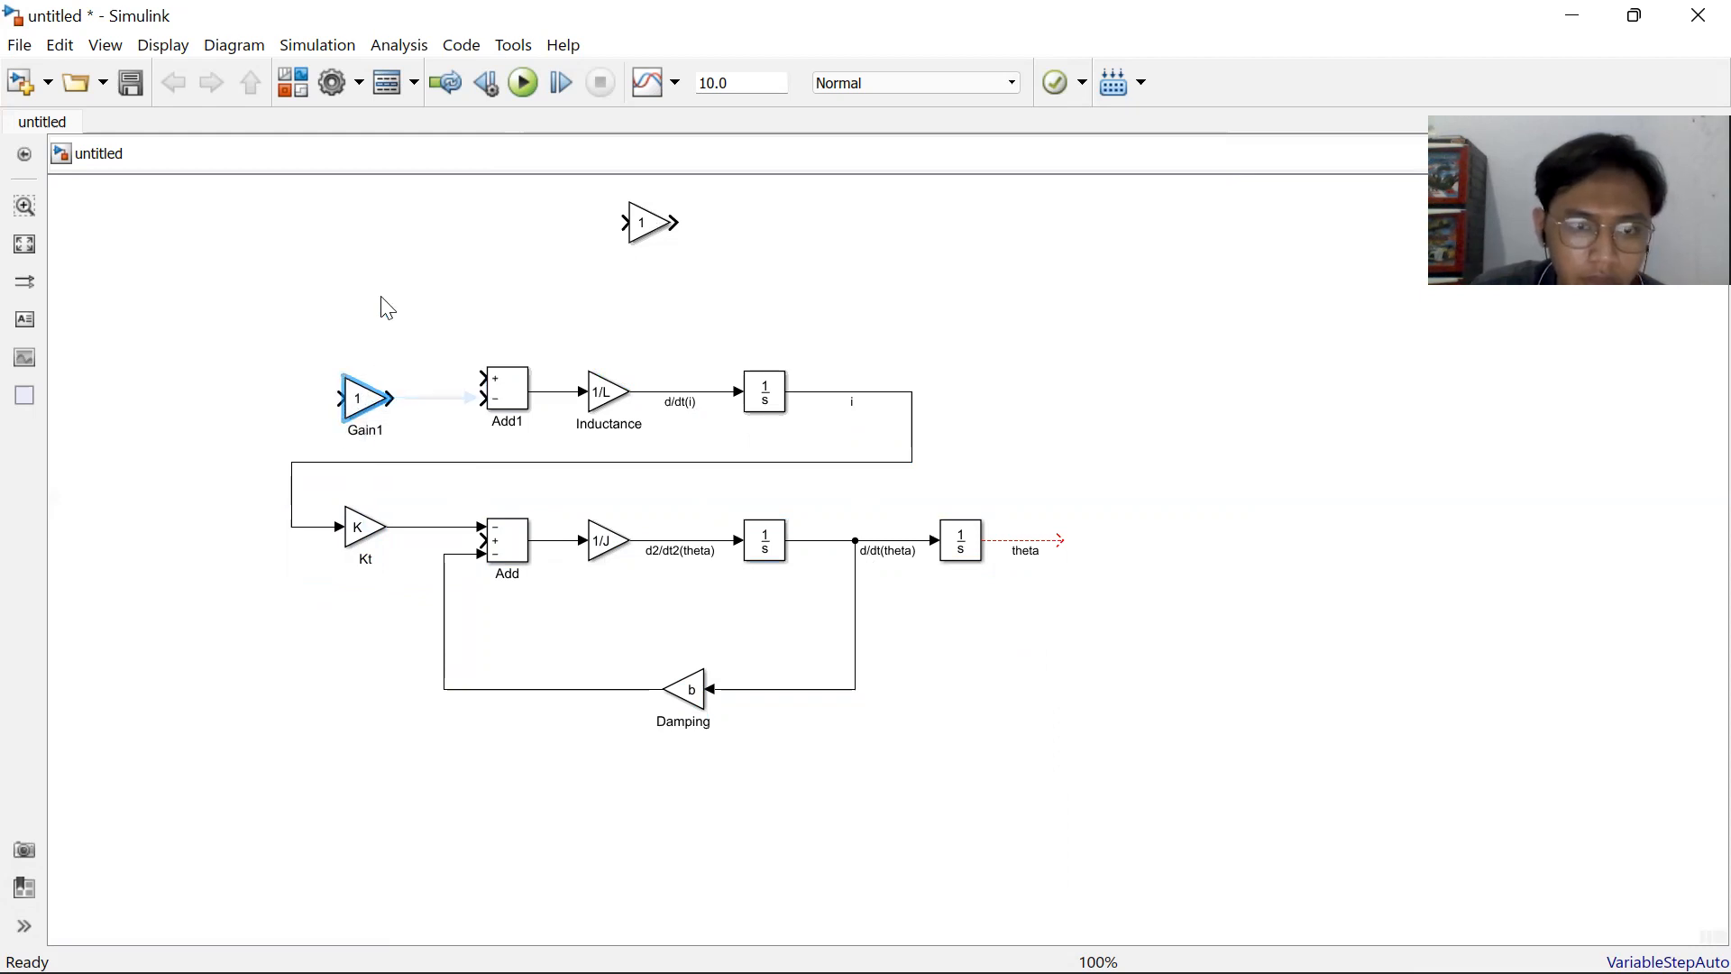
{"action": "left_click", "coordinate": [648, 237]}
{"action": "left_click_drag", "start_coordinate": [654, 251], "coordinate": [692, 261]}
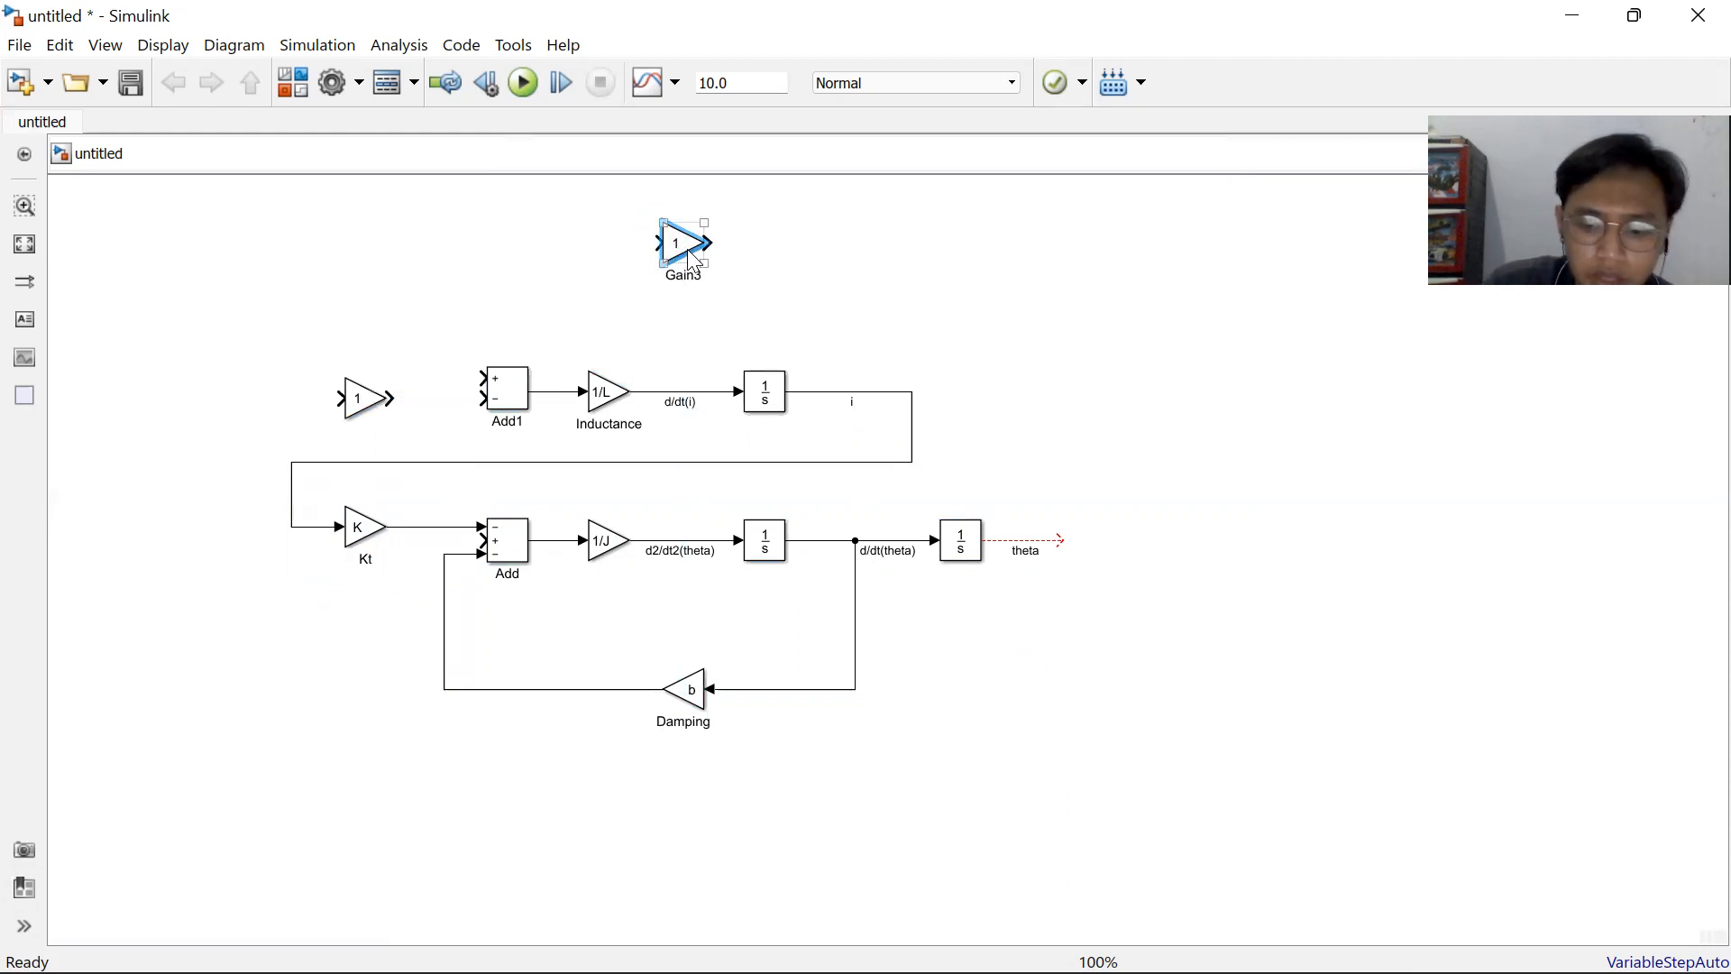
{"action": "key", "text": "ctrl+i"}
{"action": "left_click", "coordinate": [823, 252]}
Set the gain of the flipped Gain block above the upper row to R.
{"action": "double_click", "coordinate": [697, 251]}
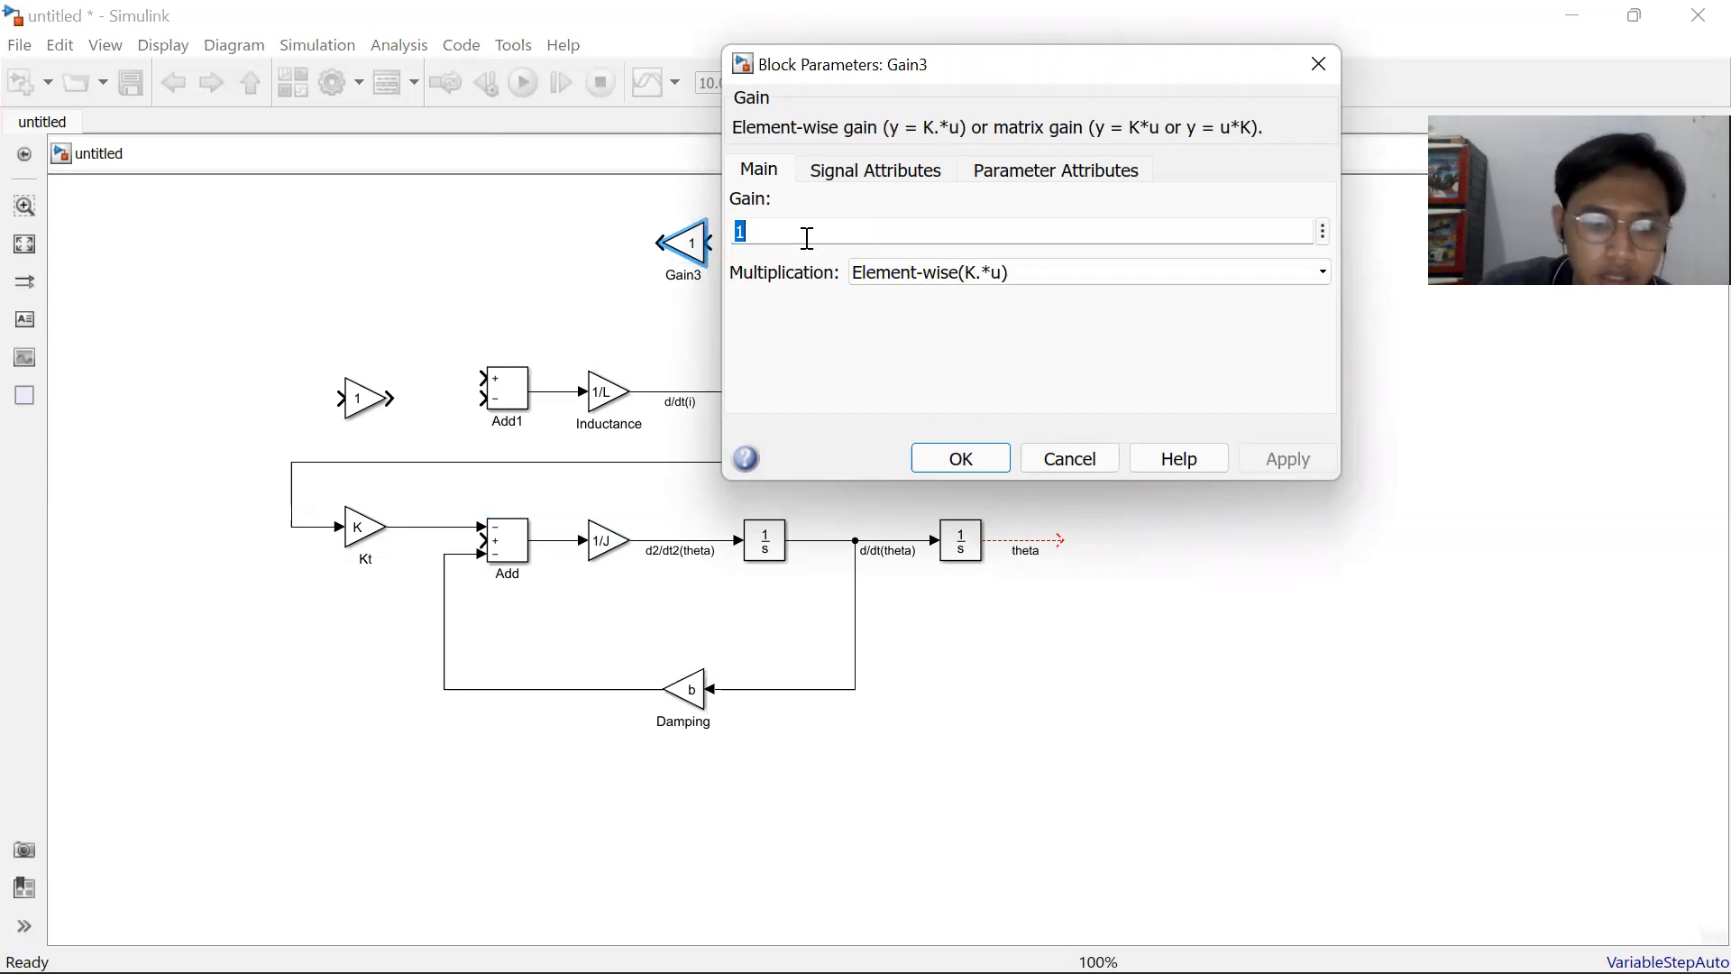
{"action": "type", "text": "R"}
{"action": "key", "text": "Return"}
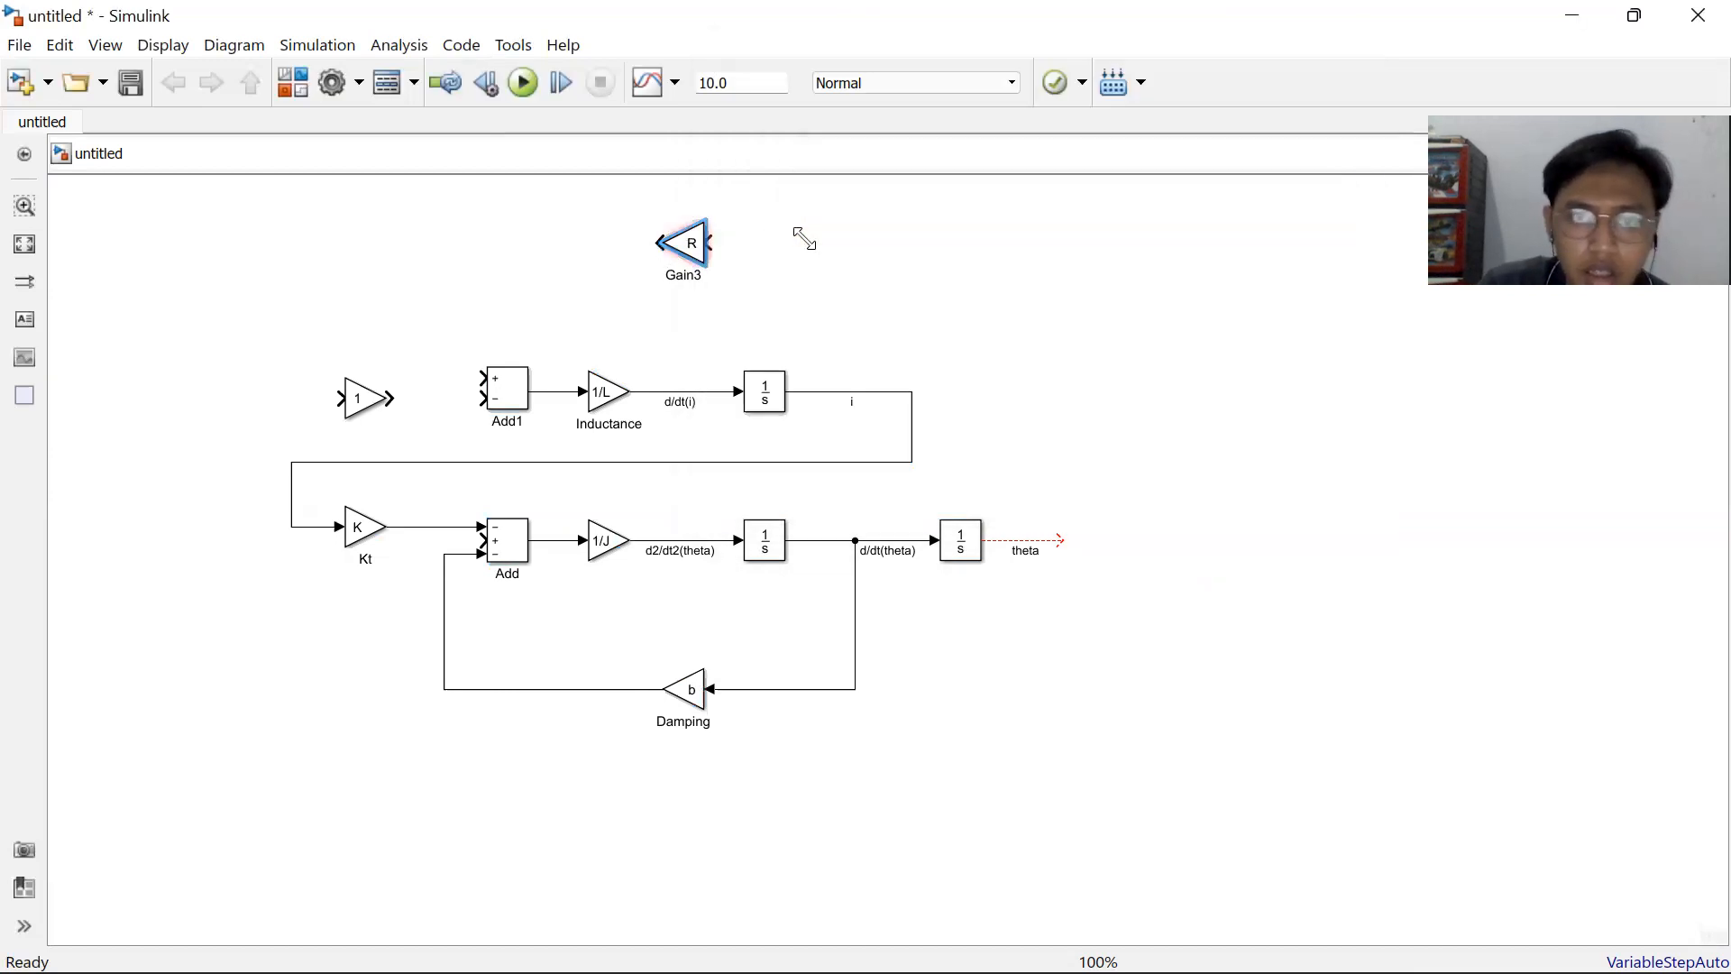
Create the undefined variable R as a Simulink.Parameter with a value of 4.
{"action": "left_click", "coordinate": [688, 221]}
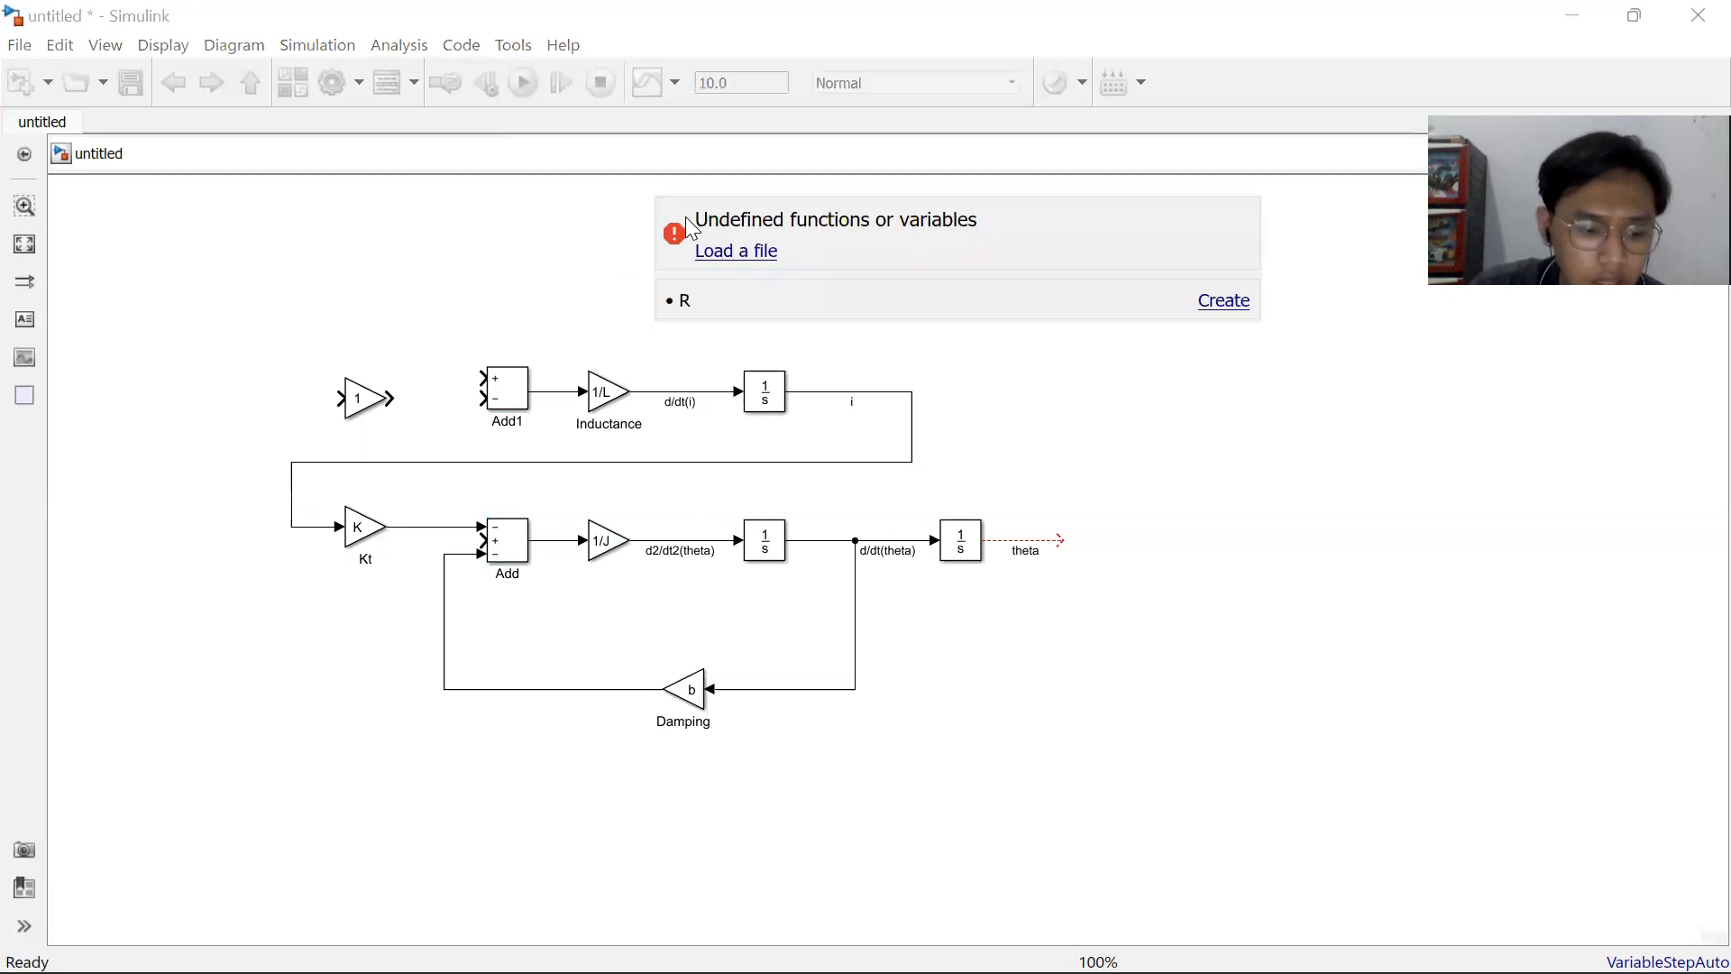
{"action": "left_click", "coordinate": [1218, 305]}
{"action": "left_click", "coordinate": [945, 494]}
{"action": "left_click", "coordinate": [927, 523]}
{"action": "left_click", "coordinate": [1008, 467]}
{"action": "left_click", "coordinate": [1020, 467]}
{"action": "left_click", "coordinate": [955, 489]}
{"action": "left_click", "coordinate": [897, 552]}
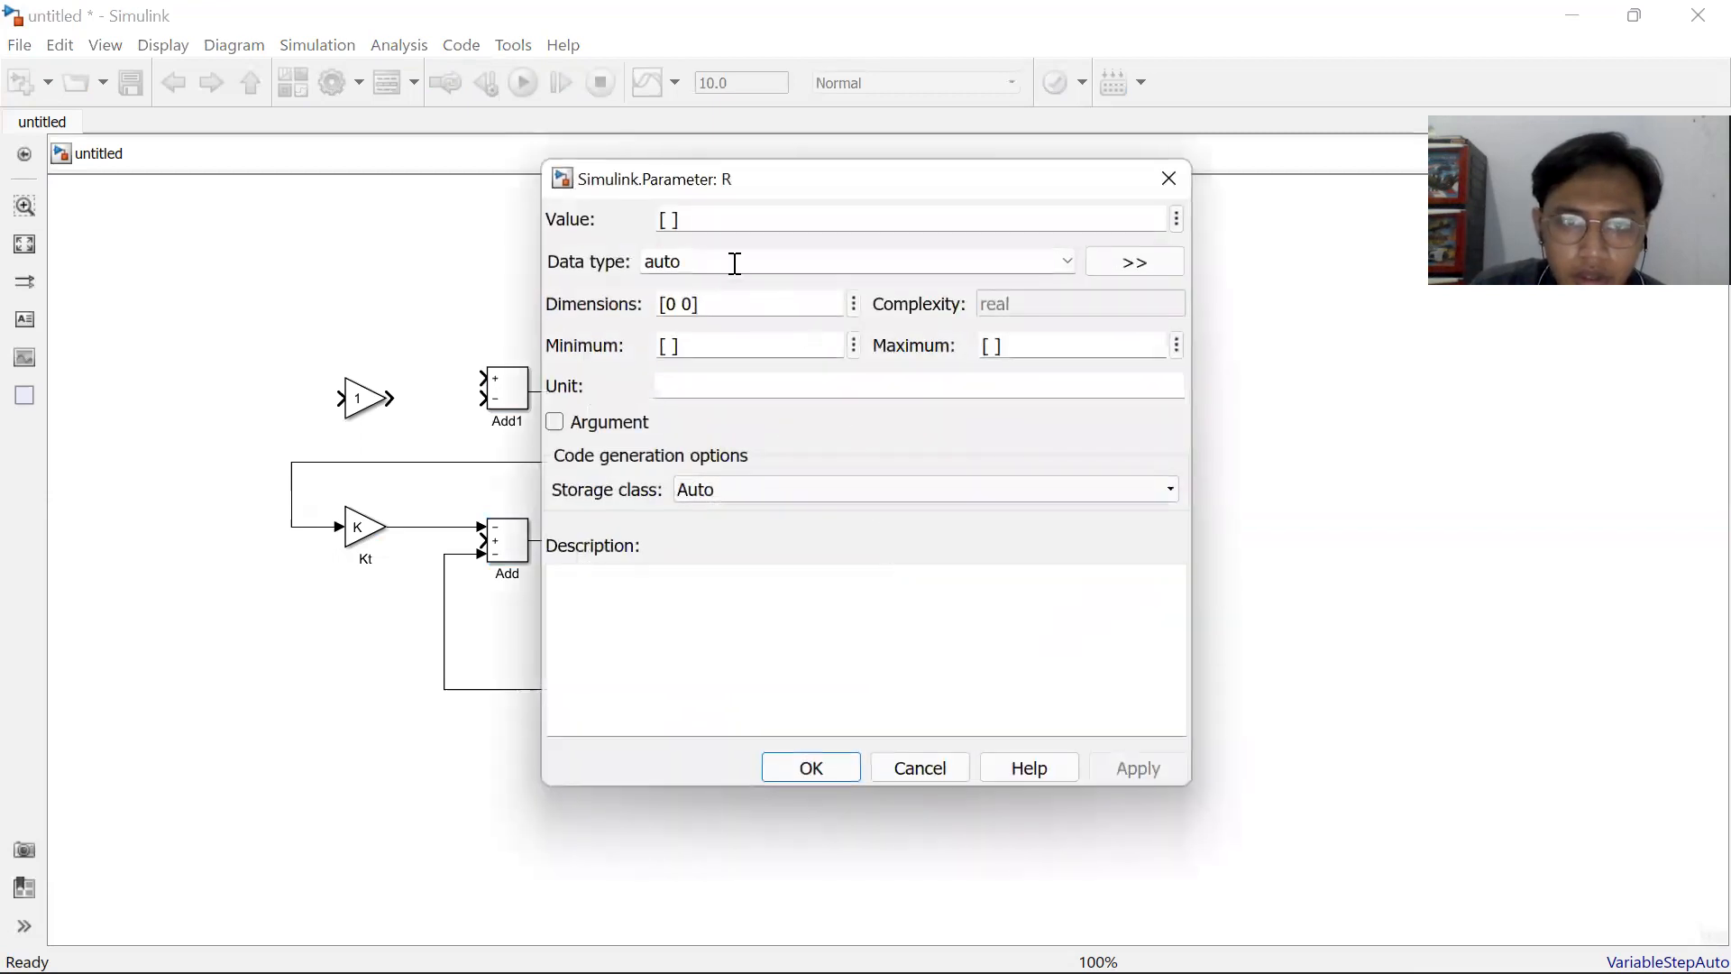
{"action": "left_click_drag", "start_coordinate": [668, 222], "coordinate": [822, 219]}
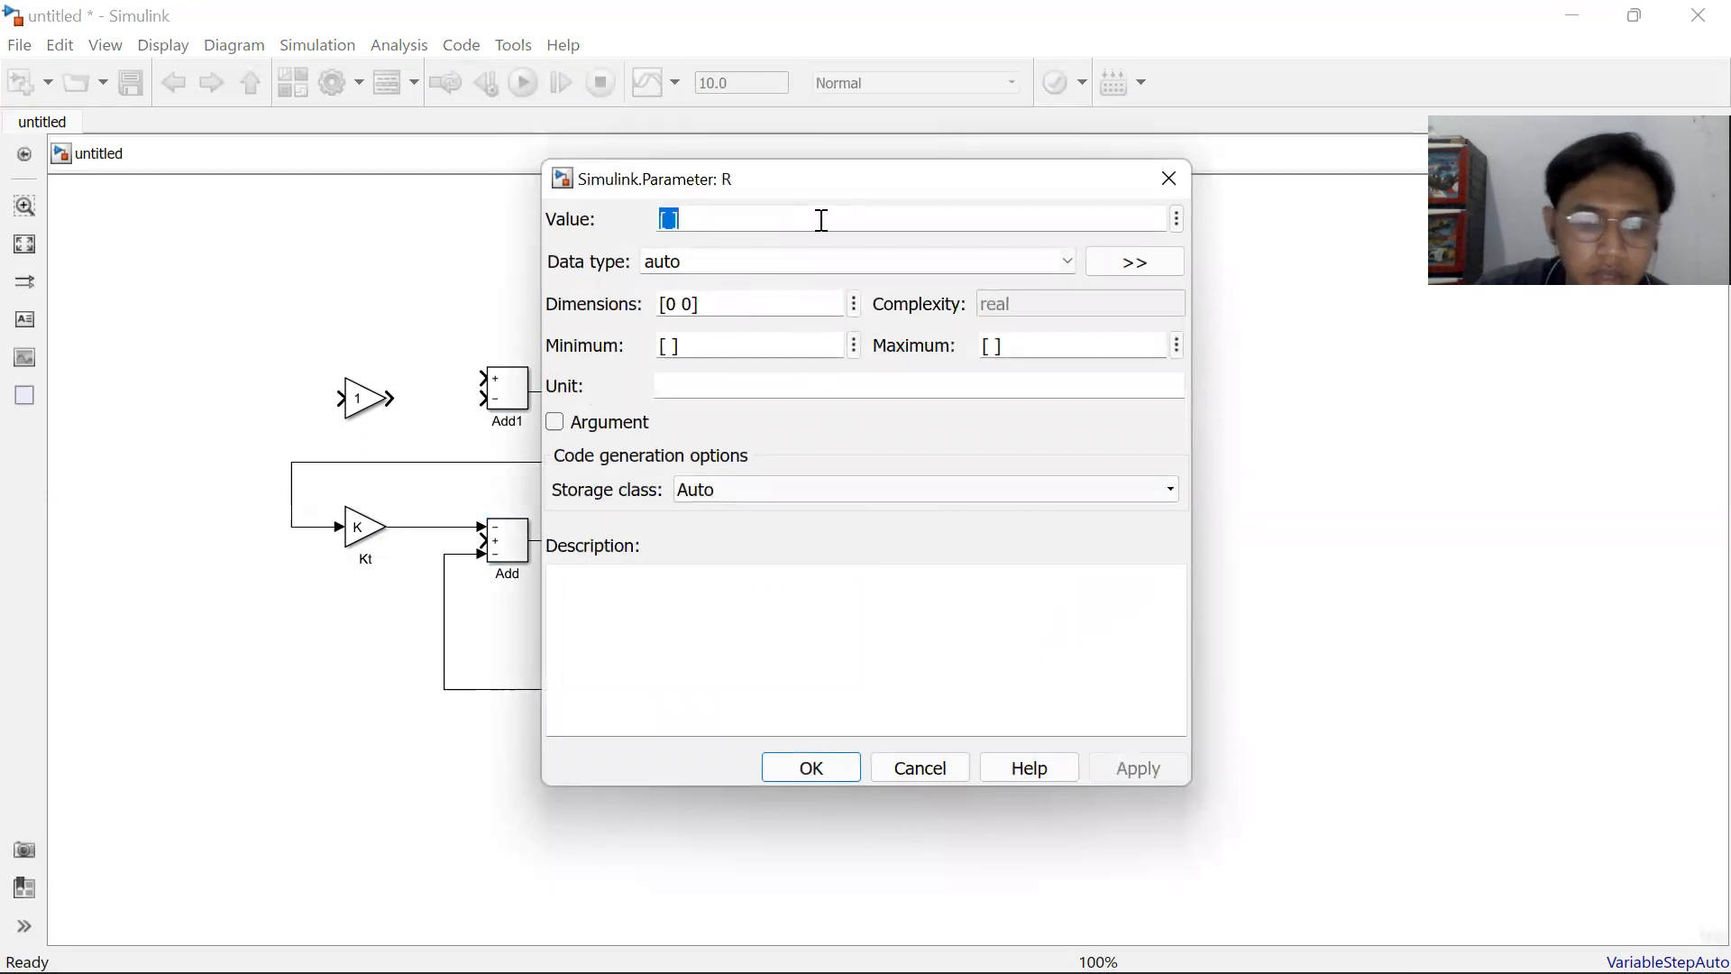
{"action": "type", "text": "4"}
{"action": "key", "text": "Return"}
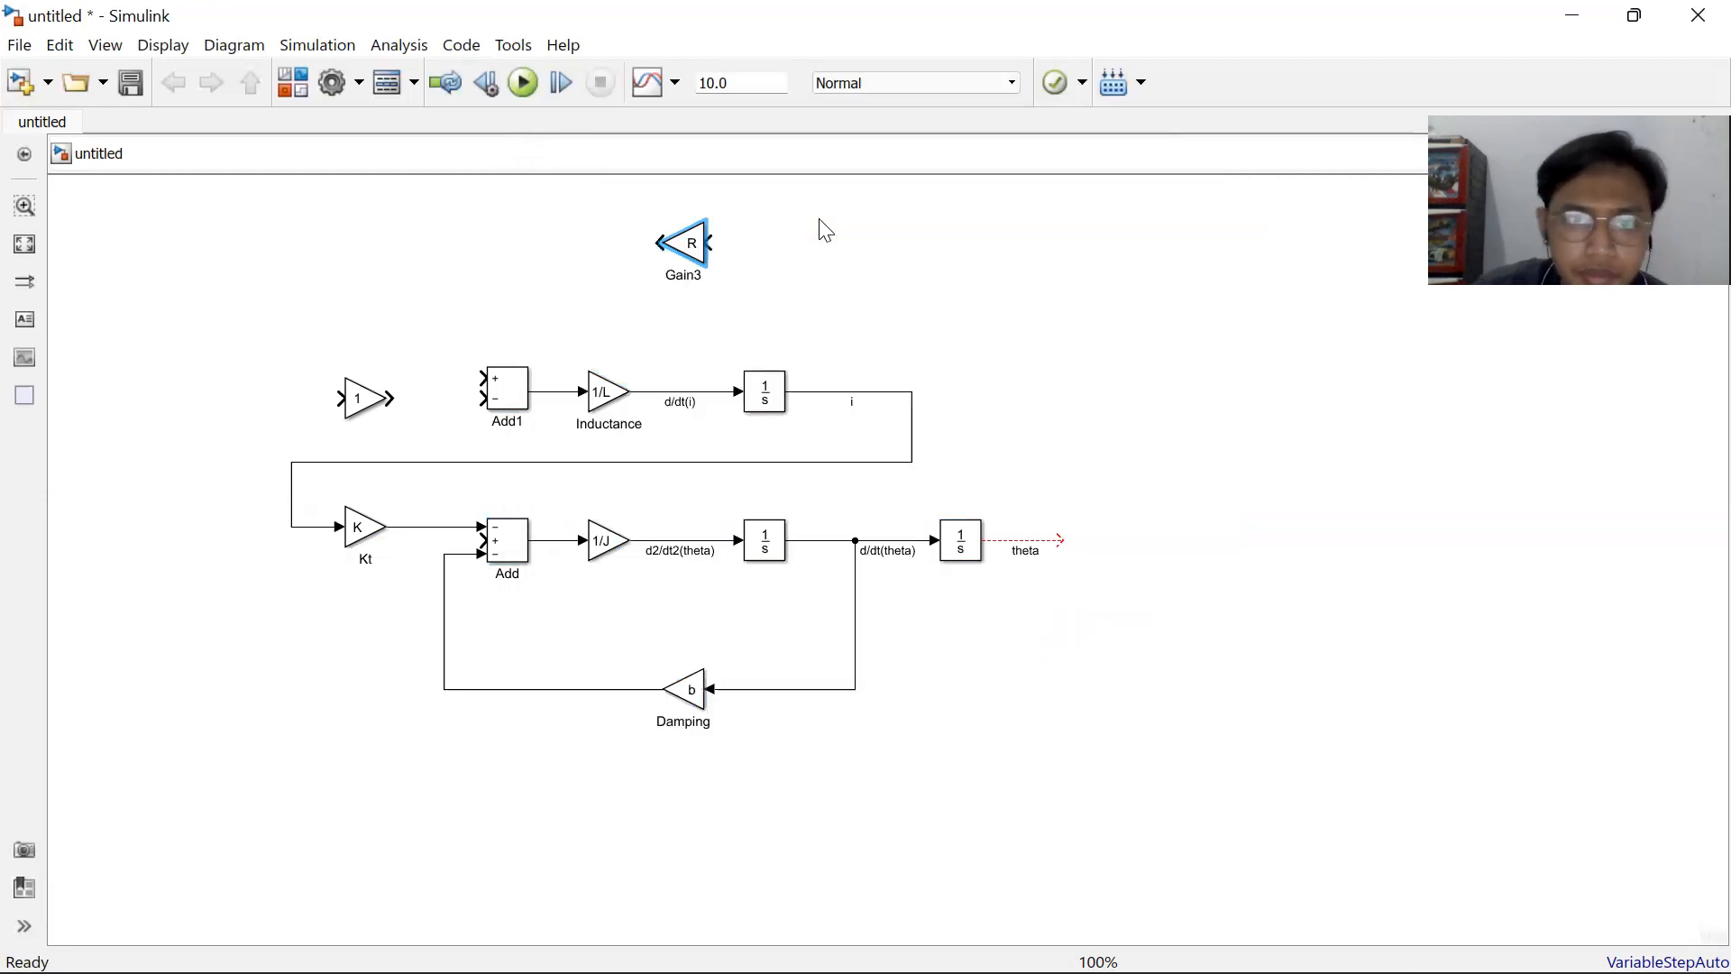
Rename the Gain block with gain R as Resistance.
{"action": "double_click", "coordinate": [693, 276]}
{"action": "type", "text": "r"}
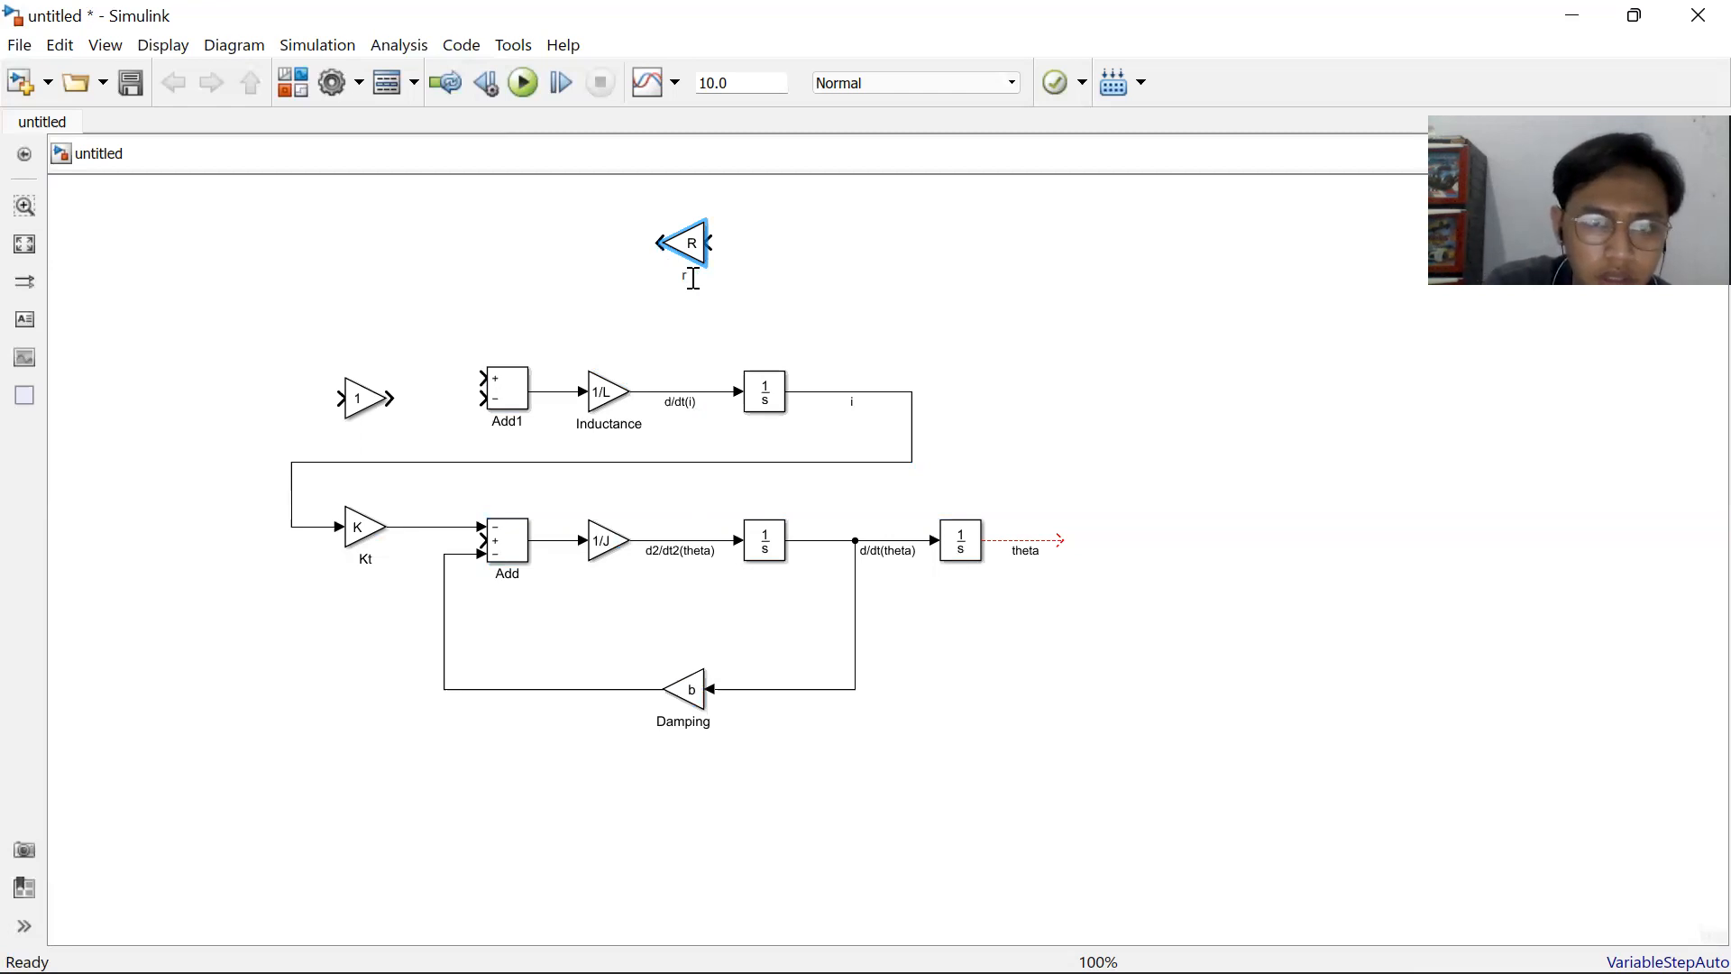
{"action": "type", "text": "esi"}
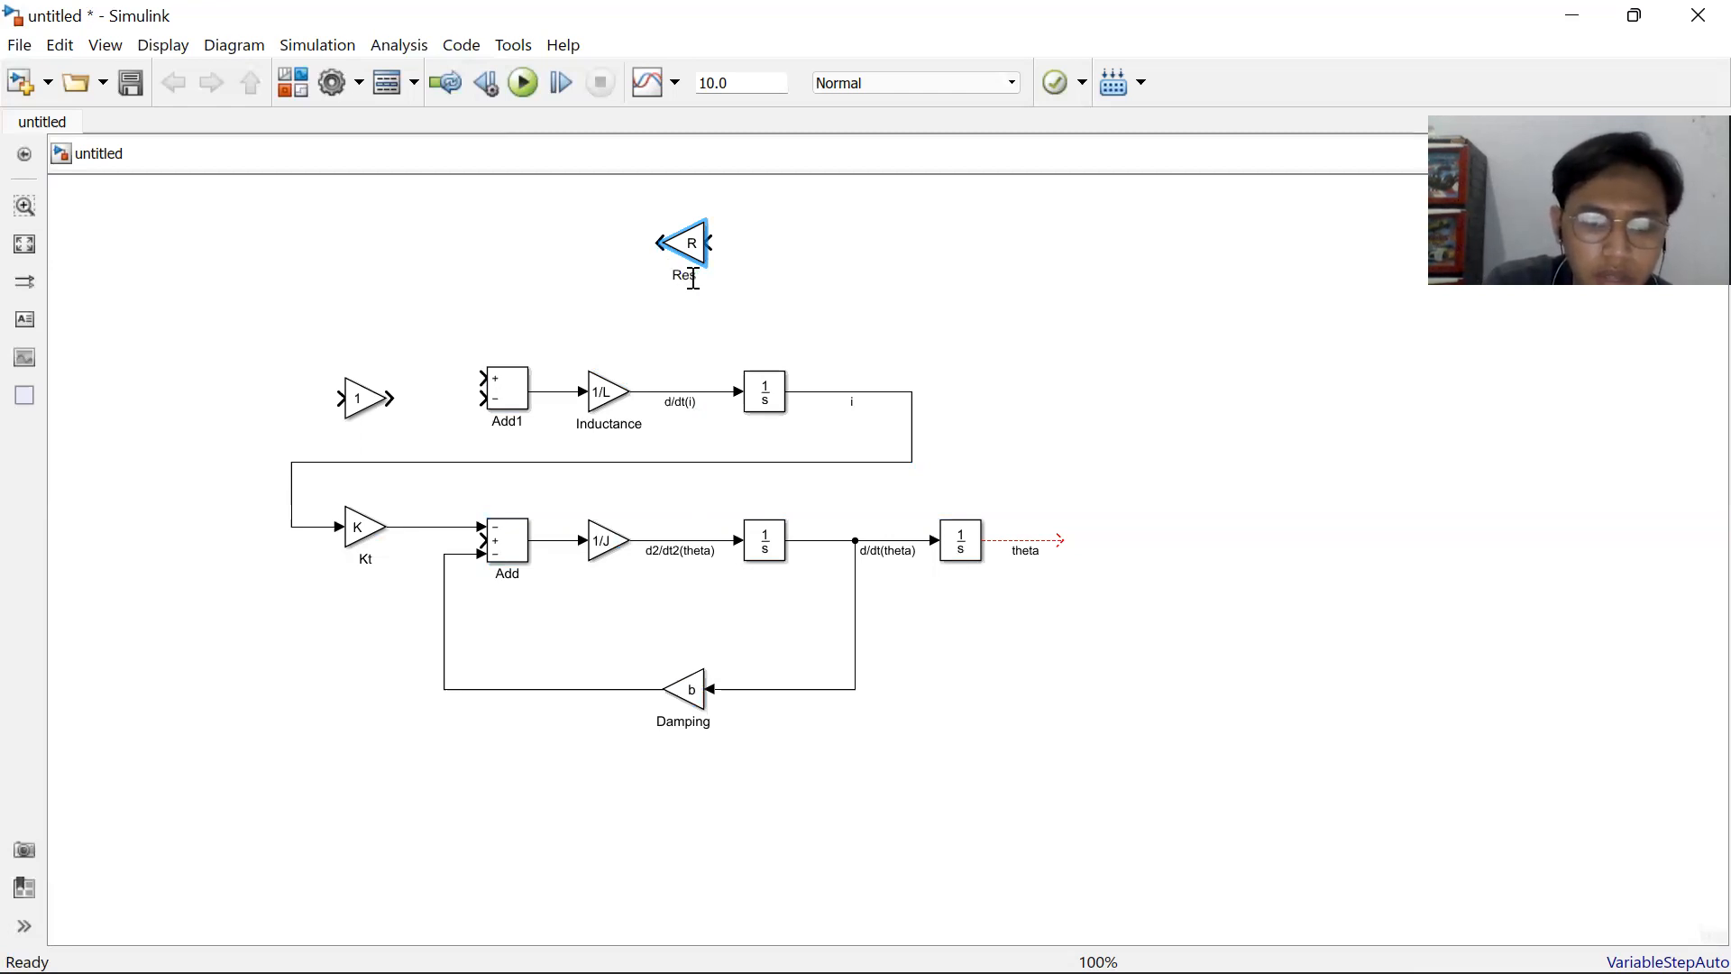
{"action": "type", "text": "stance"}
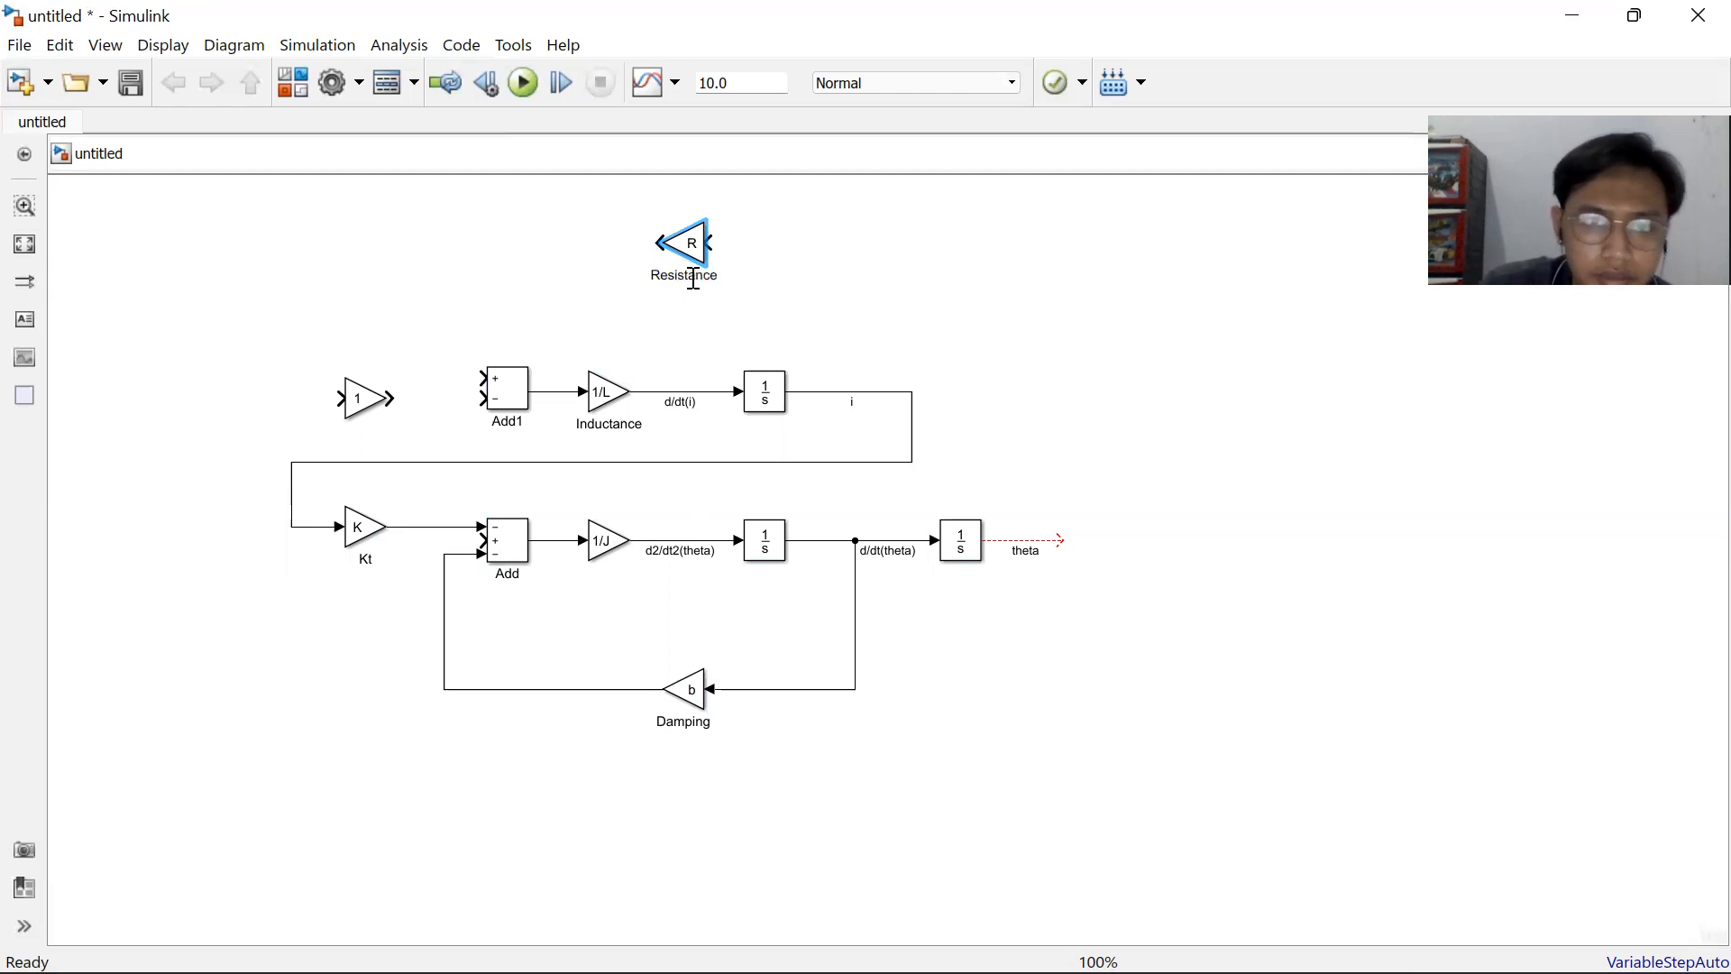
{"action": "left_click", "coordinate": [325, 356]}
Set the gain of the block in front of Add1 to K and rename the block as Ke.
{"action": "double_click", "coordinate": [362, 397]}
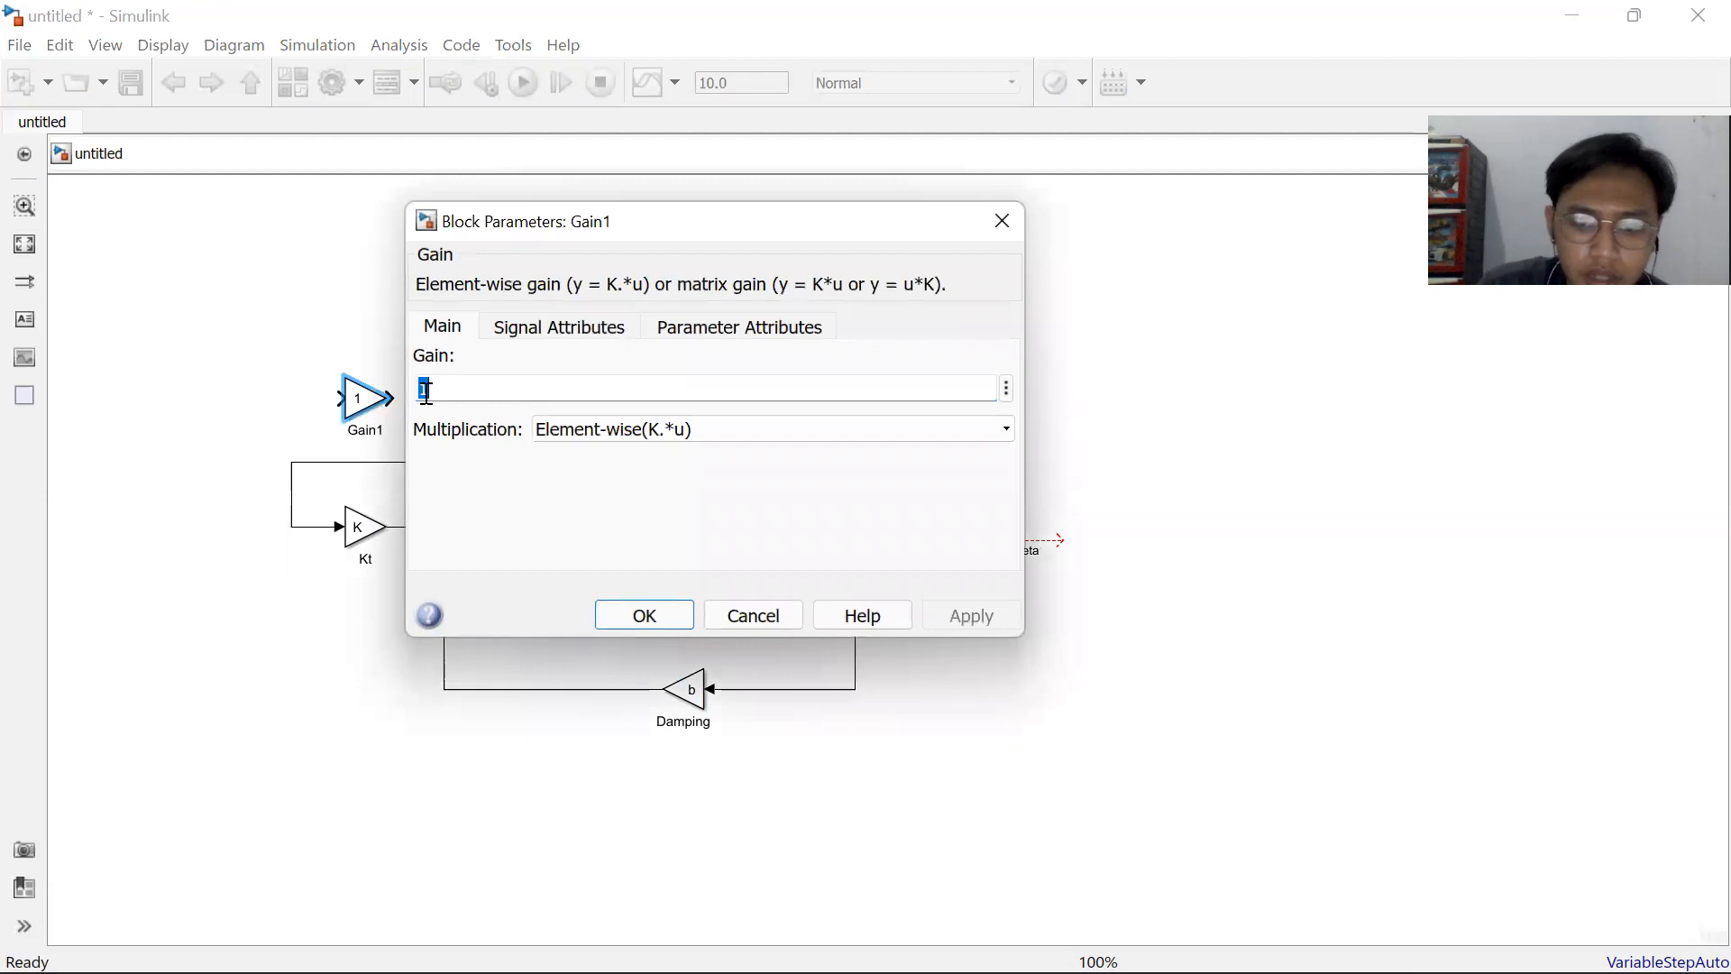
{"action": "type", "text": "K"}
{"action": "key", "text": "Return"}
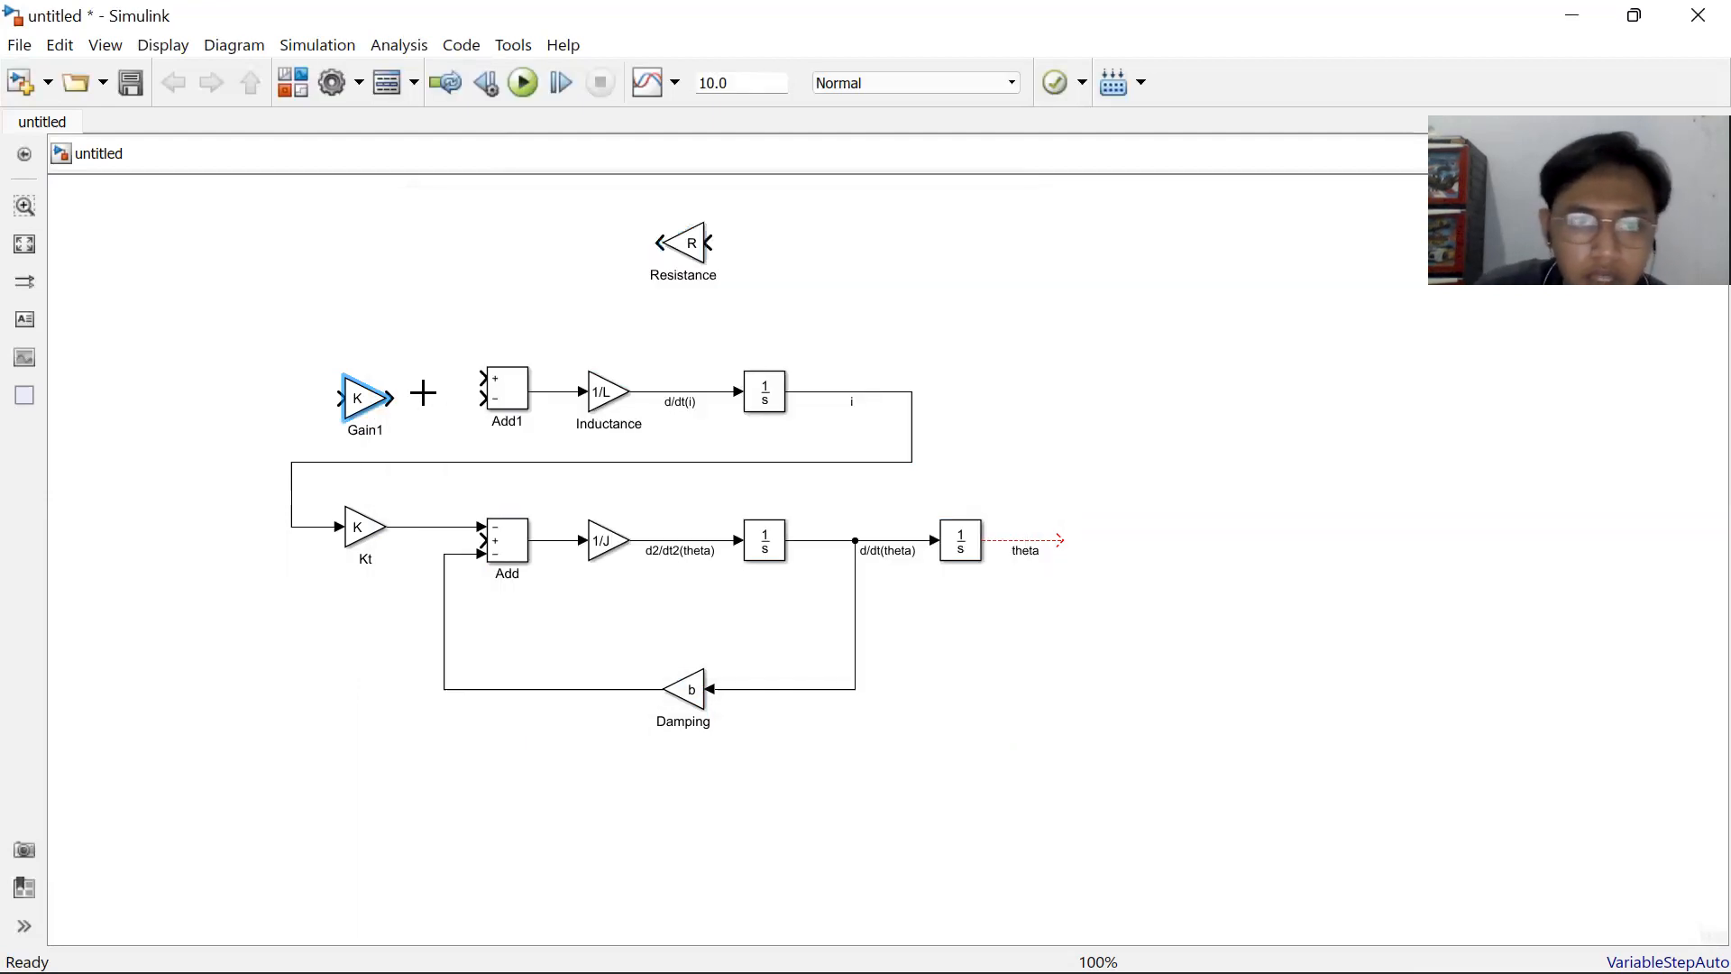
{"action": "double_click", "coordinate": [367, 430]}
{"action": "type", "text": "Ke"}
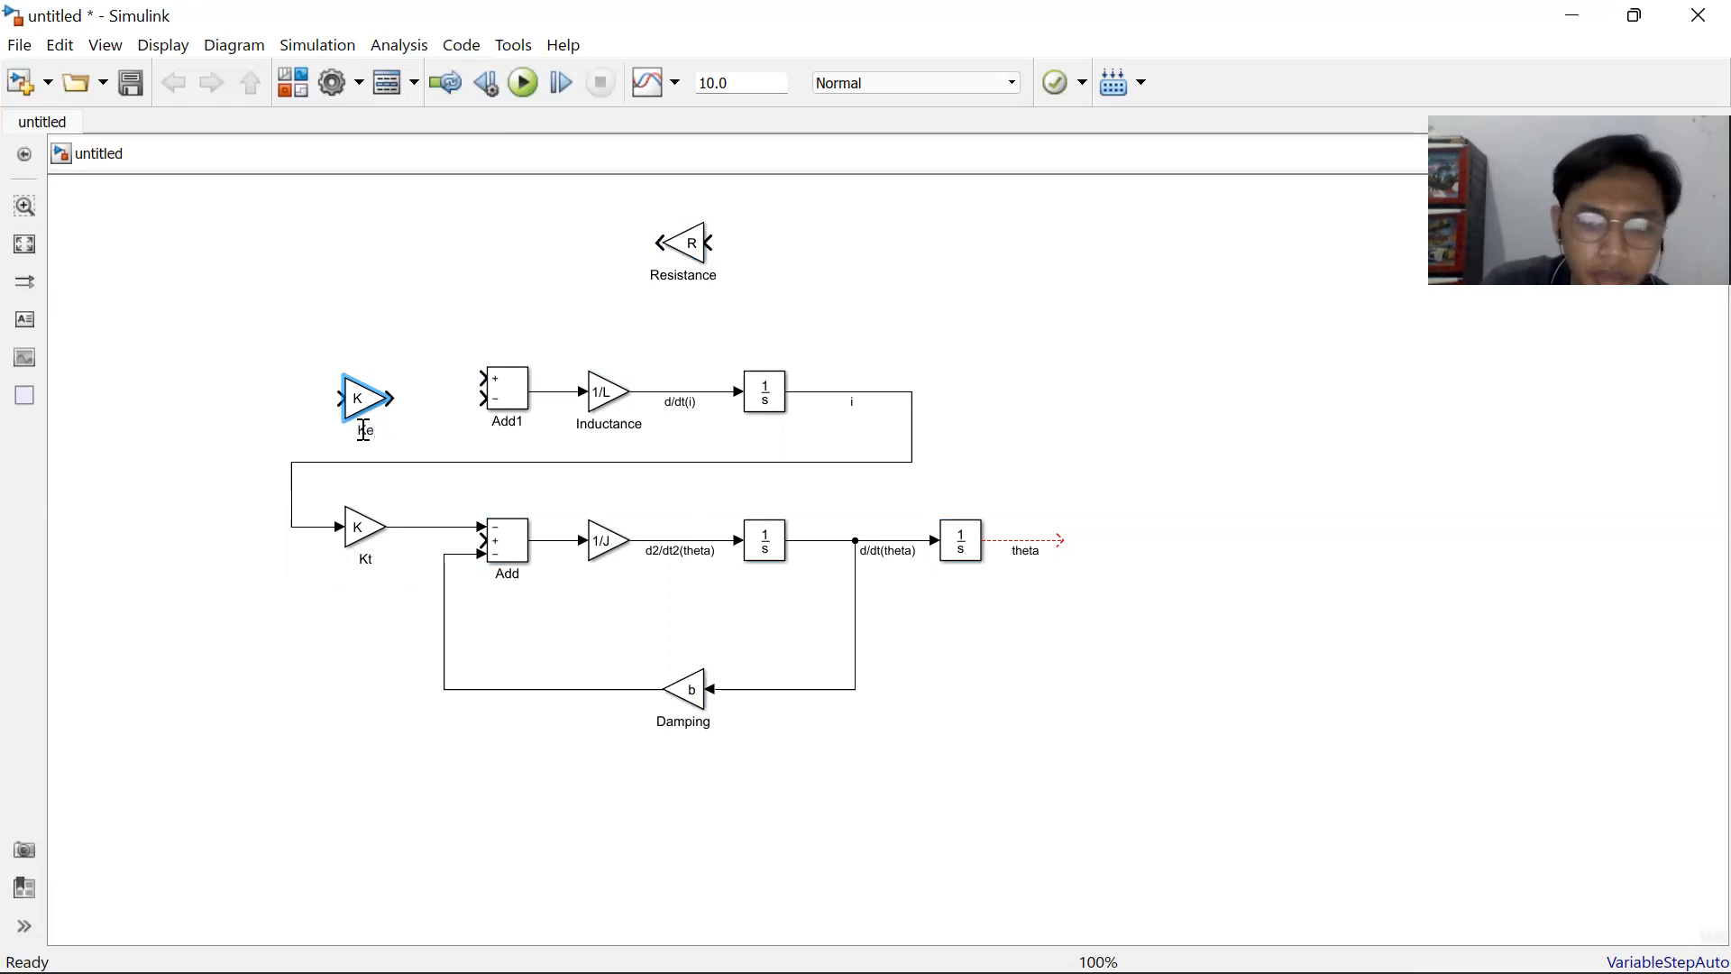
{"action": "left_click", "coordinate": [252, 391]}
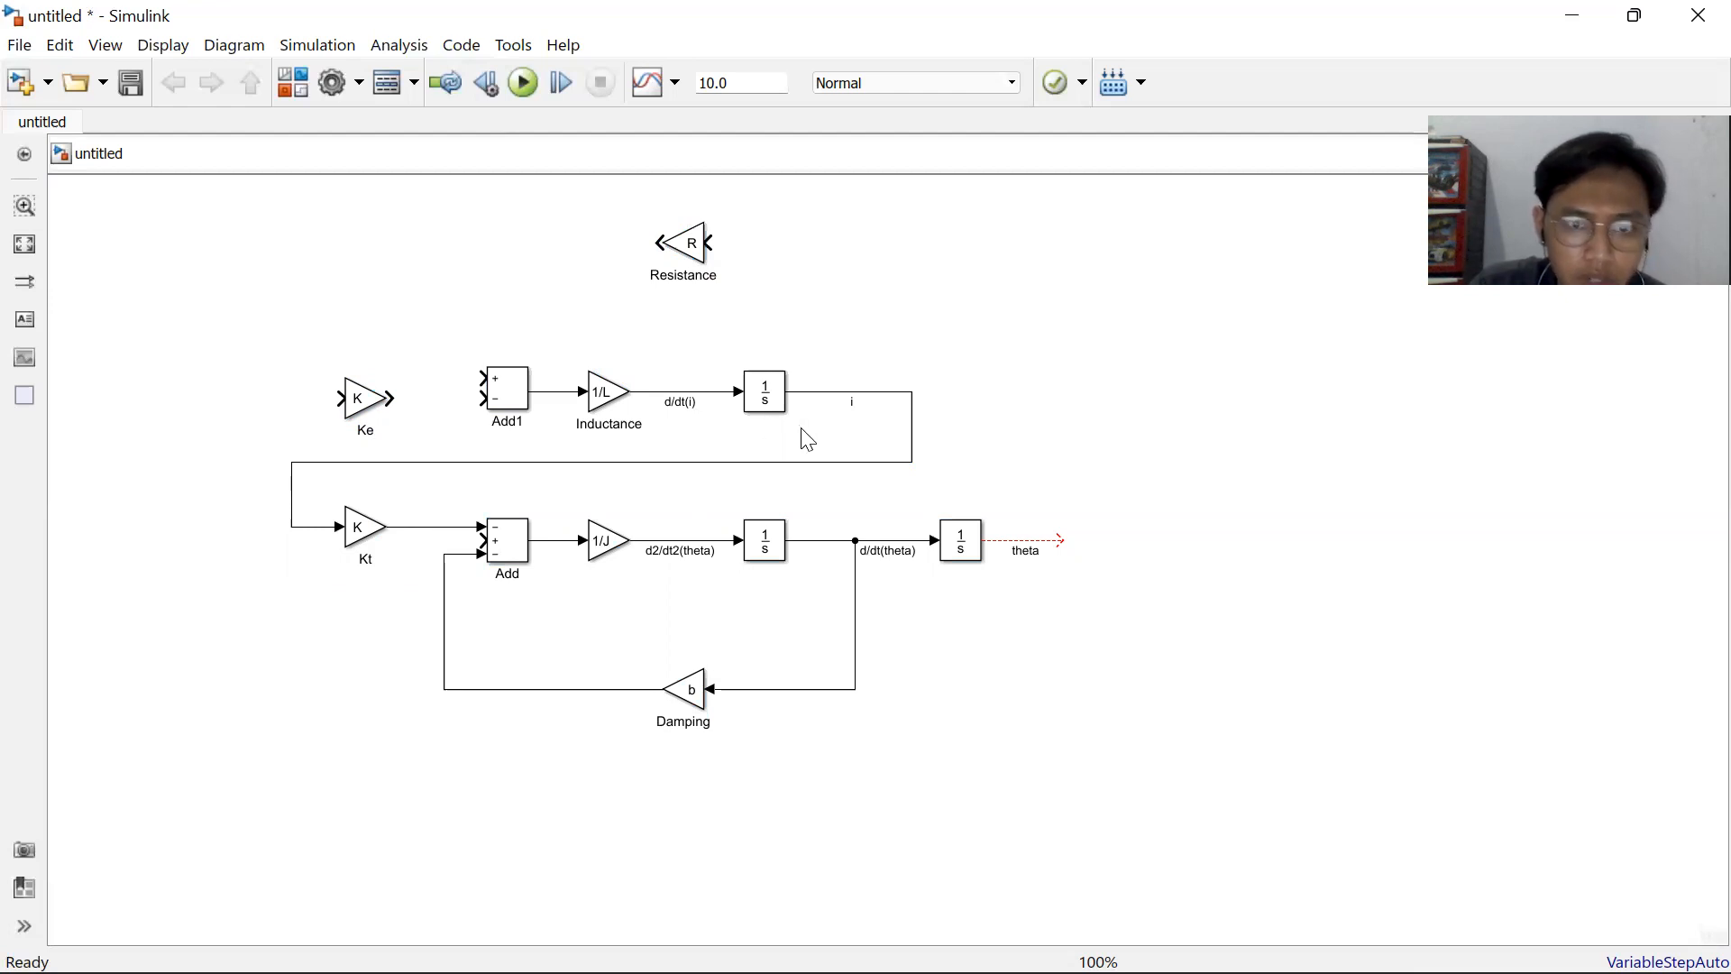
Move Resistance closer to the upper row, branch signal i into it, and connect its output to the first input of Add1.
{"action": "left_click_drag", "start_coordinate": [688, 249], "coordinate": [690, 317]}
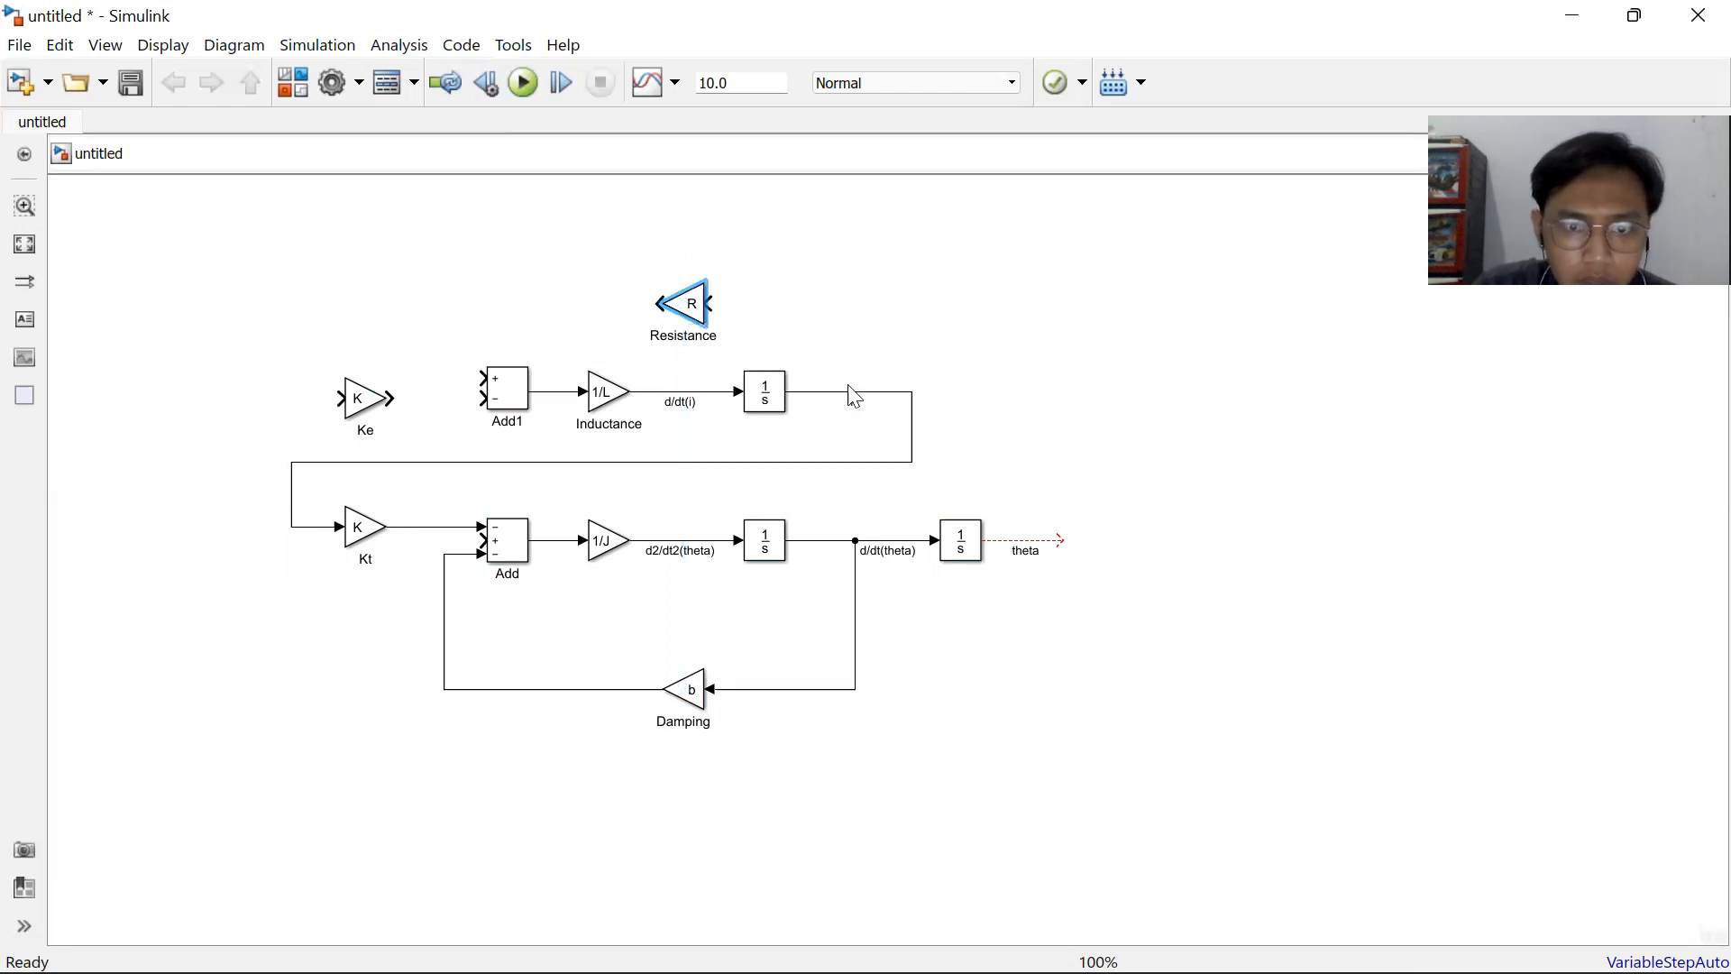
{"action": "left_click_drag", "start_coordinate": [857, 394], "coordinate": [713, 304]}
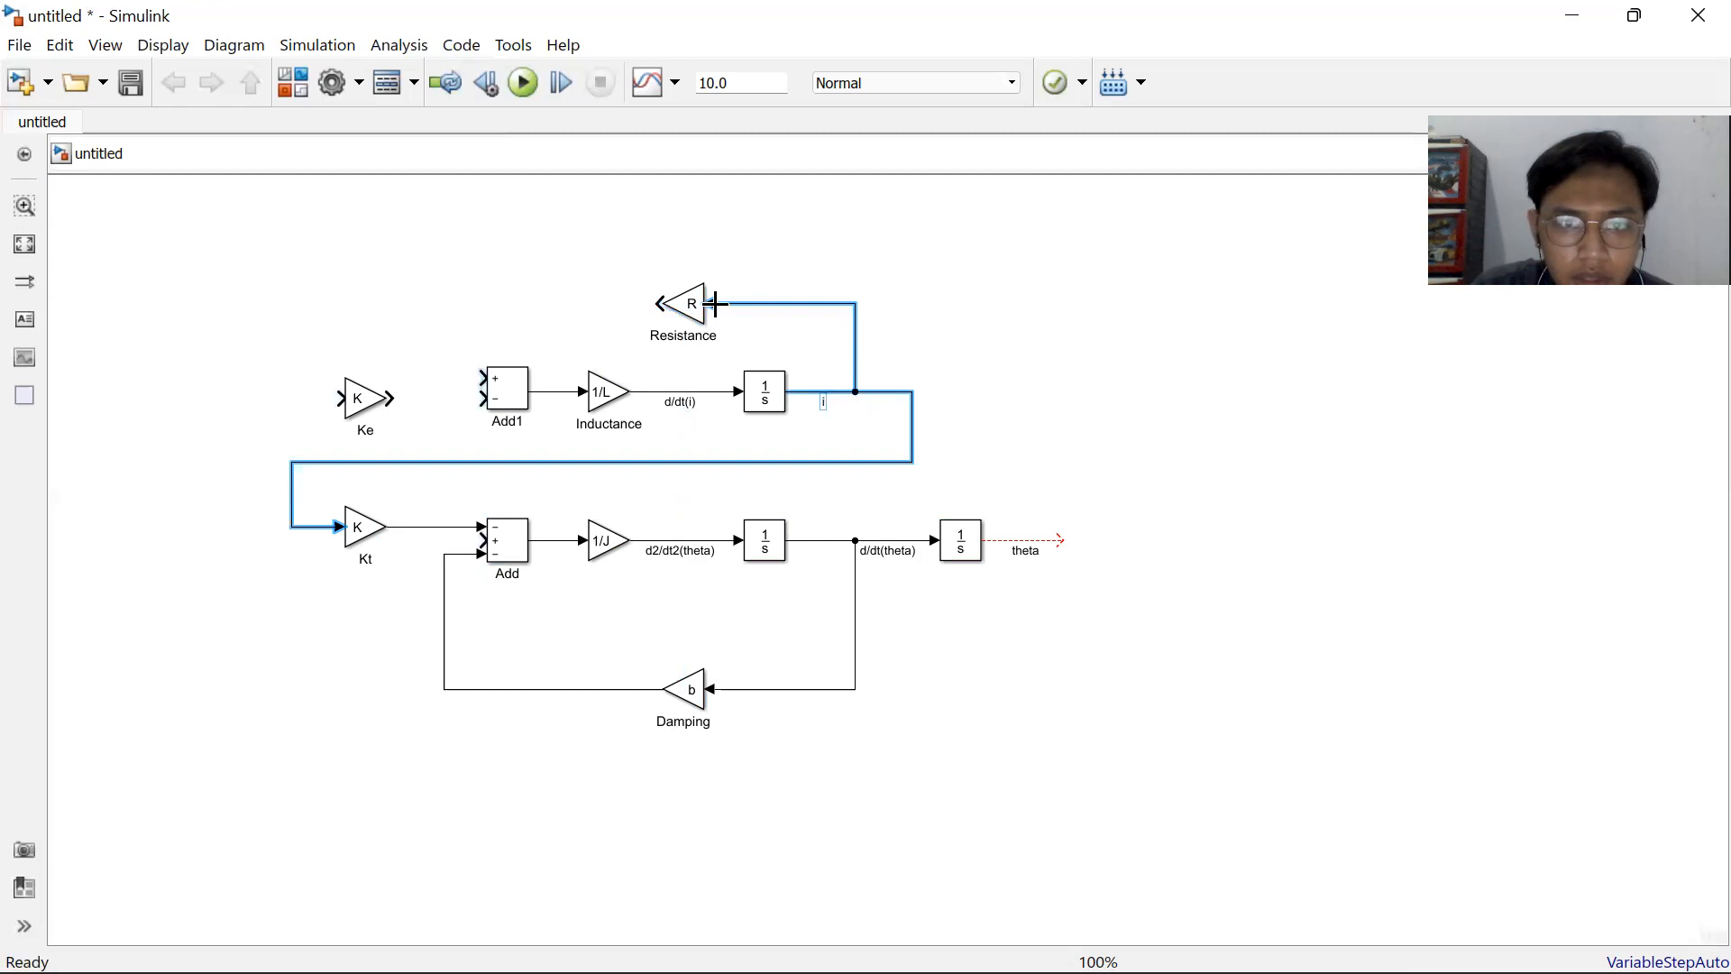
{"action": "left_click", "coordinate": [596, 311]}
{"action": "left_click", "coordinate": [681, 306]}
{"action": "left_click_drag", "start_coordinate": [658, 303], "coordinate": [478, 379]}
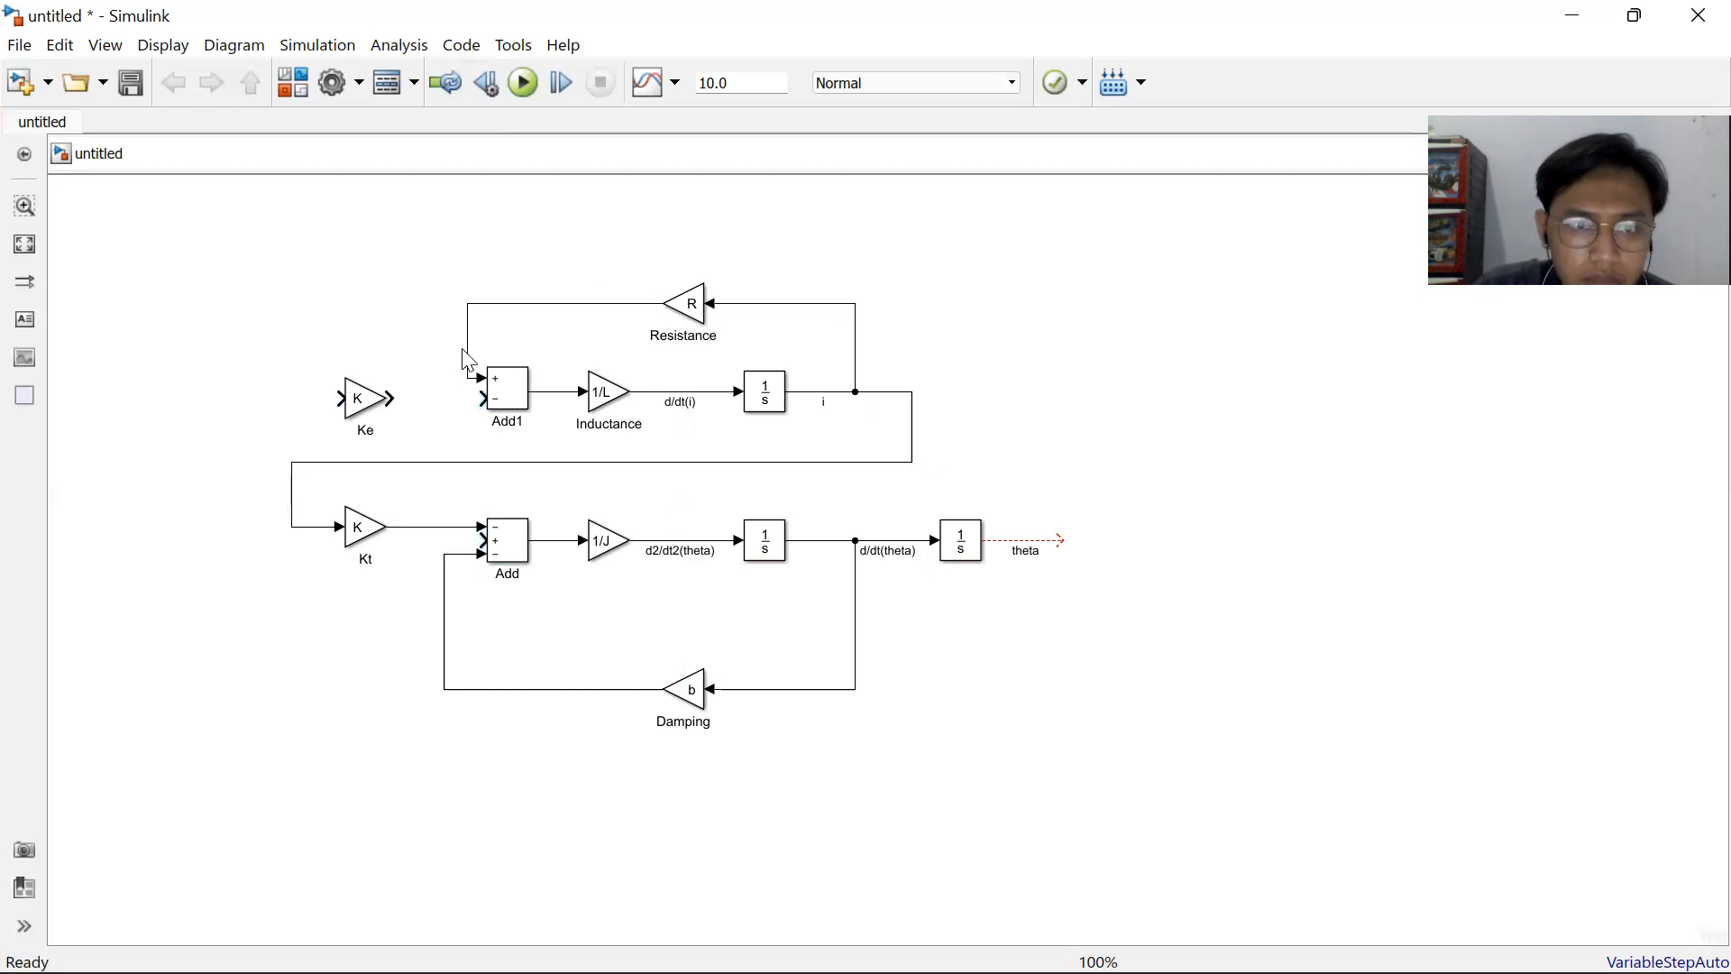
Connect Ke's output to the second input of Add1 and branch the d/dt(theta) signal into Ke's input.
{"action": "left_click_drag", "start_coordinate": [388, 399], "coordinate": [481, 402]}
{"action": "left_click", "coordinate": [343, 397]}
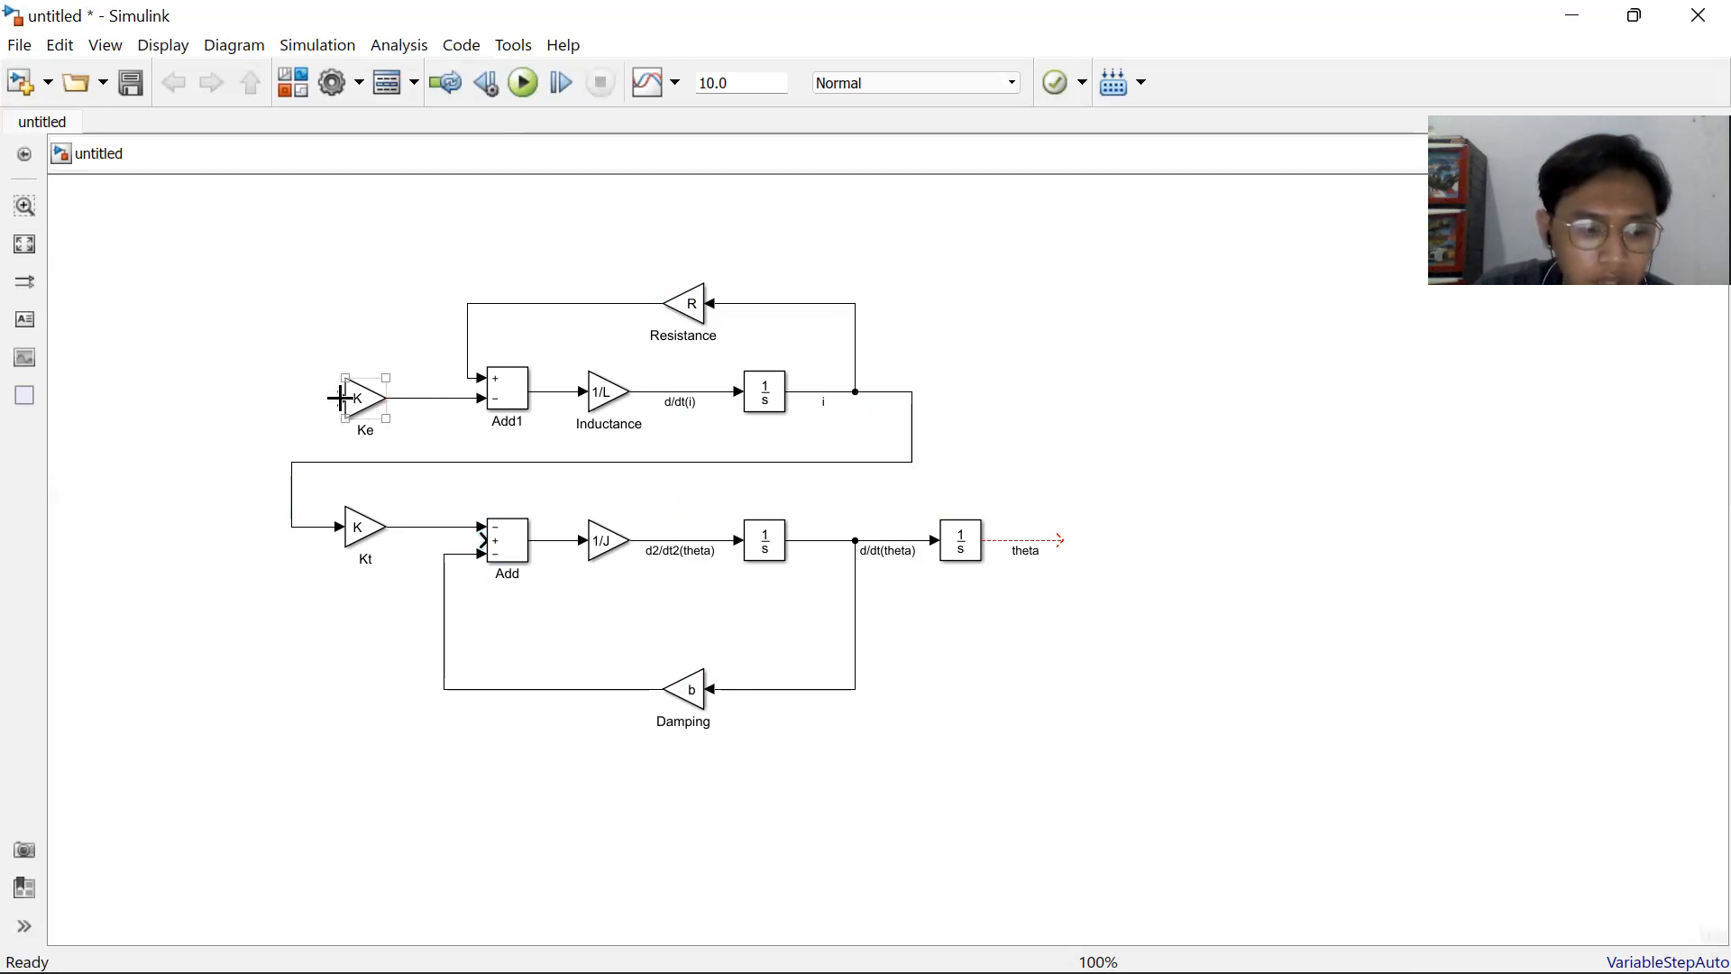
{"action": "left_click", "coordinate": [551, 448]}
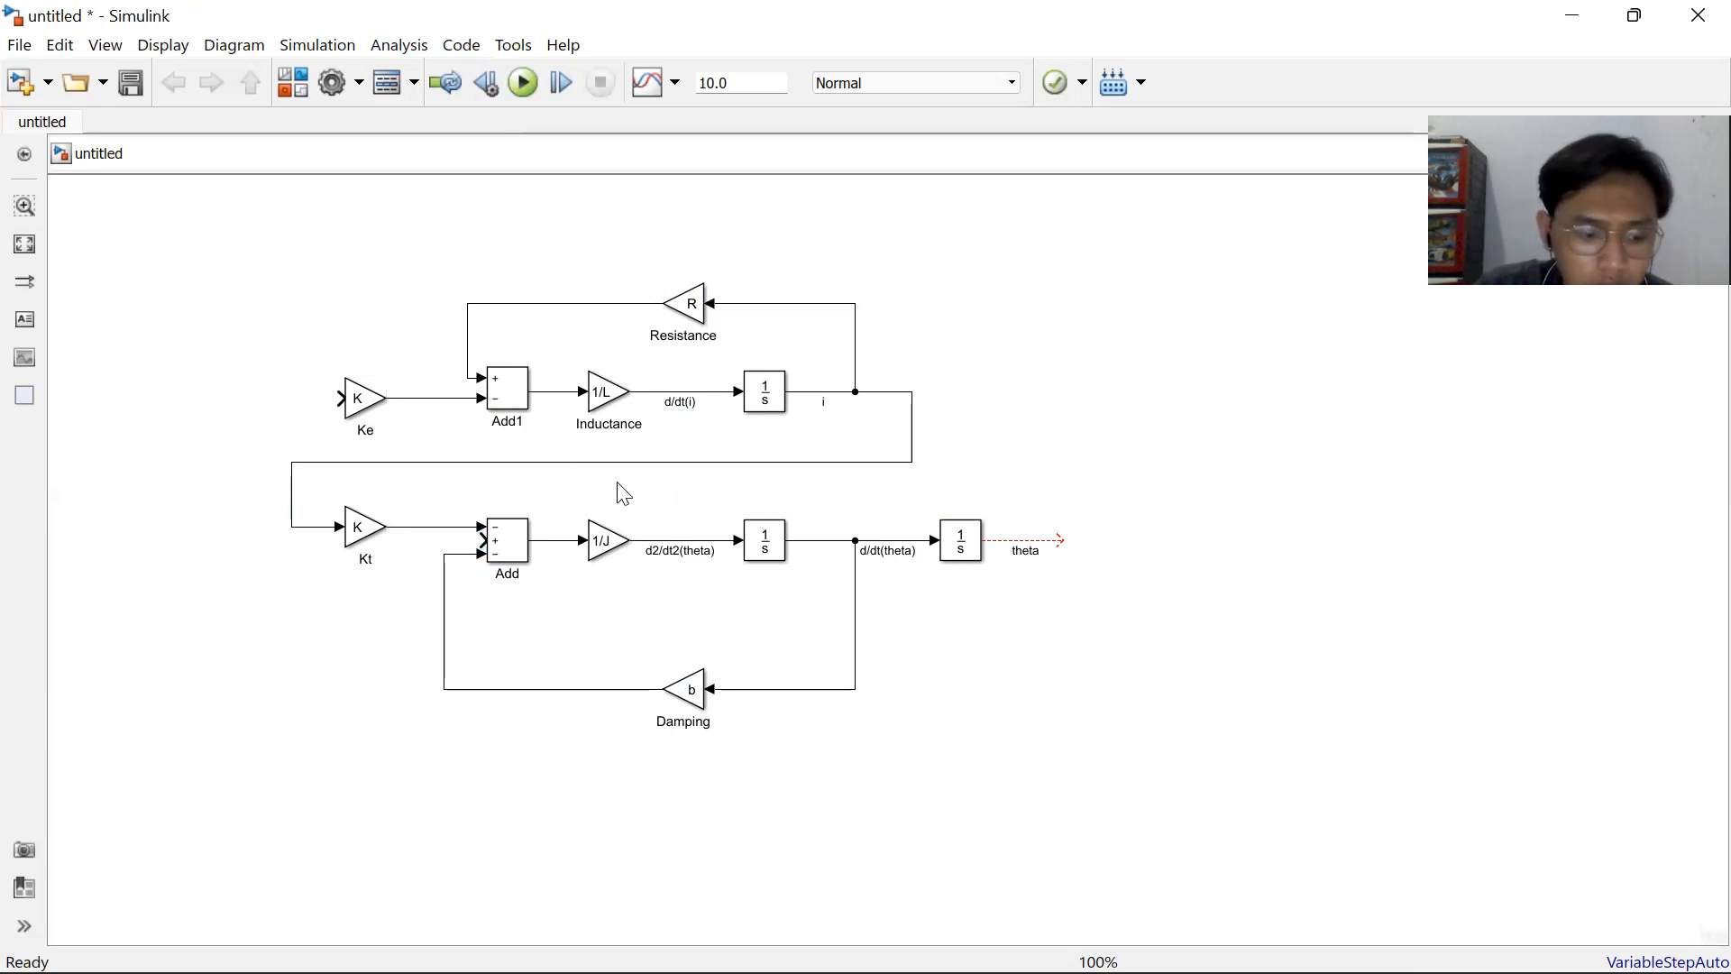
{"action": "left_click", "coordinate": [831, 541]}
{"action": "left_click_drag", "start_coordinate": [821, 513], "coordinate": [292, 423]}
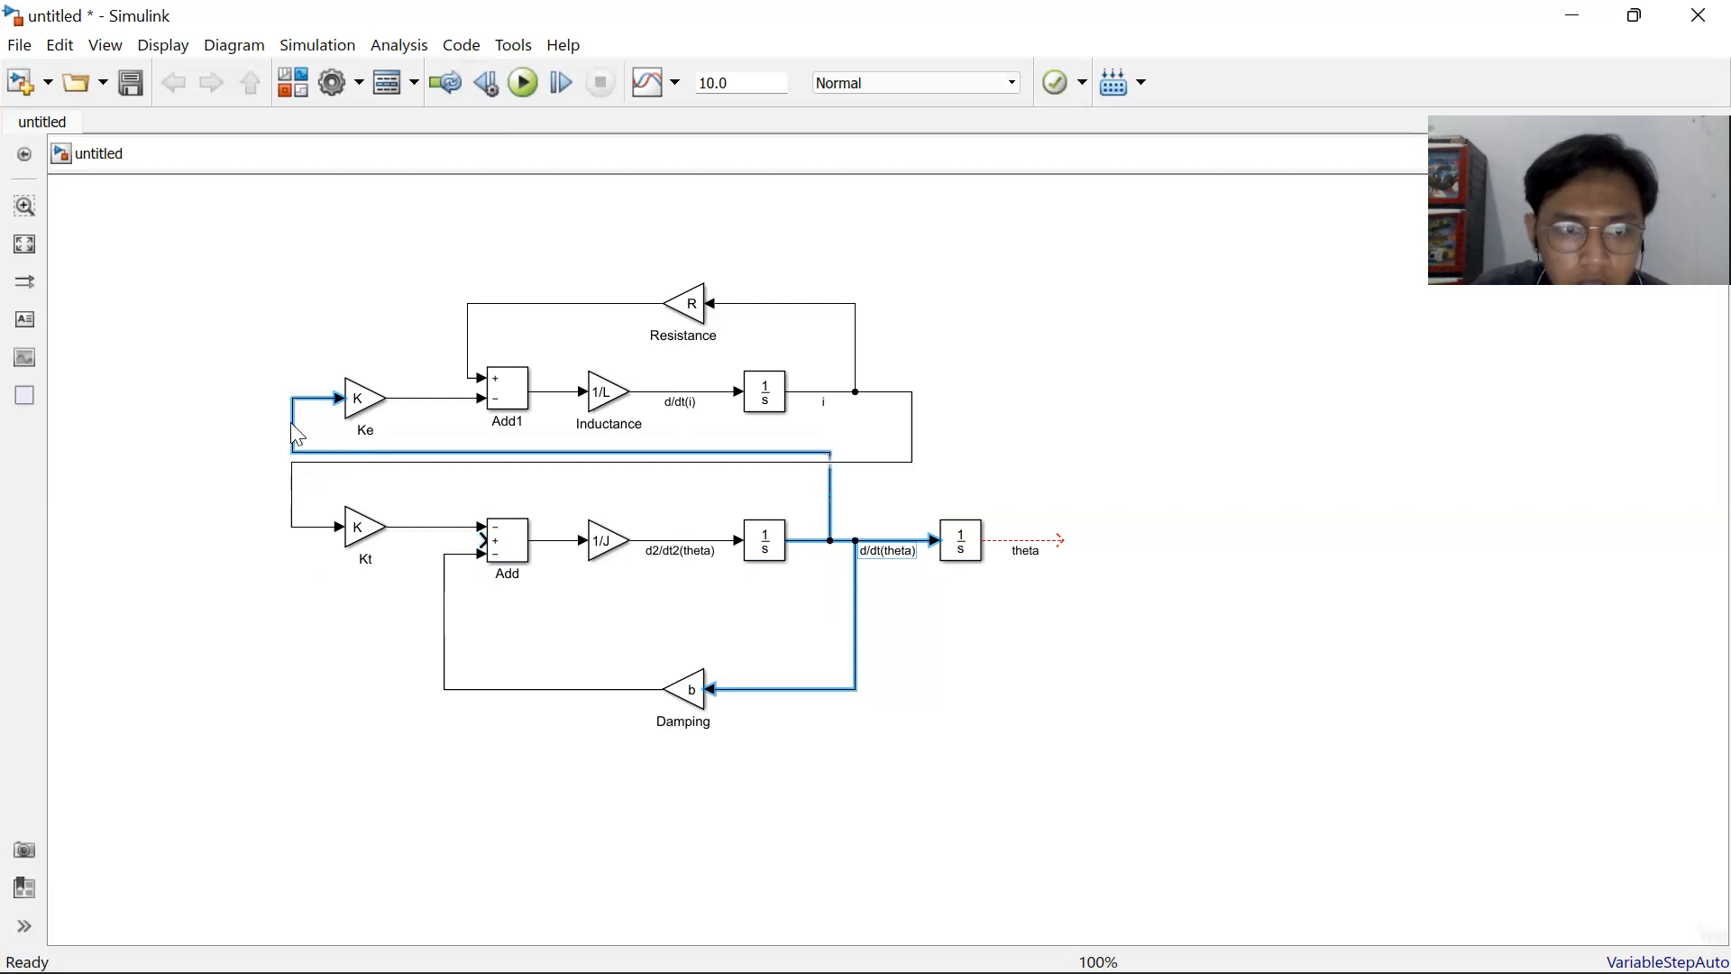
{"action": "left_click", "coordinate": [225, 471]}
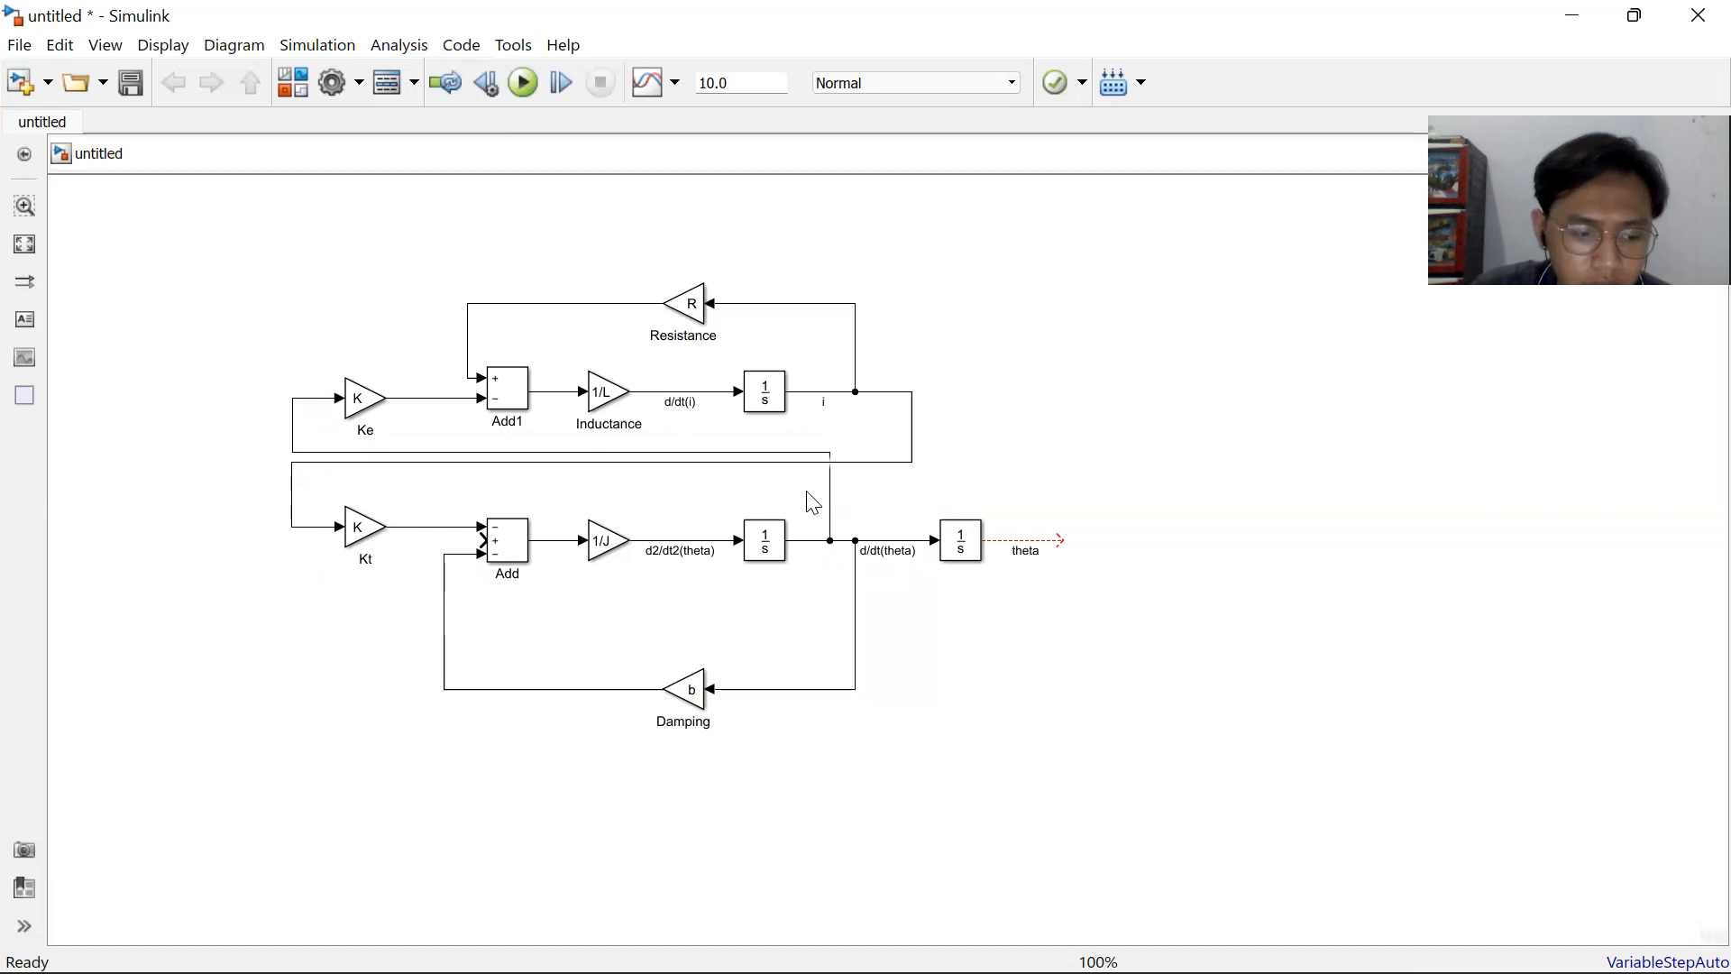
Set the list of signs of the Add1 block to -+-.
{"action": "left_click", "coordinate": [508, 401]}
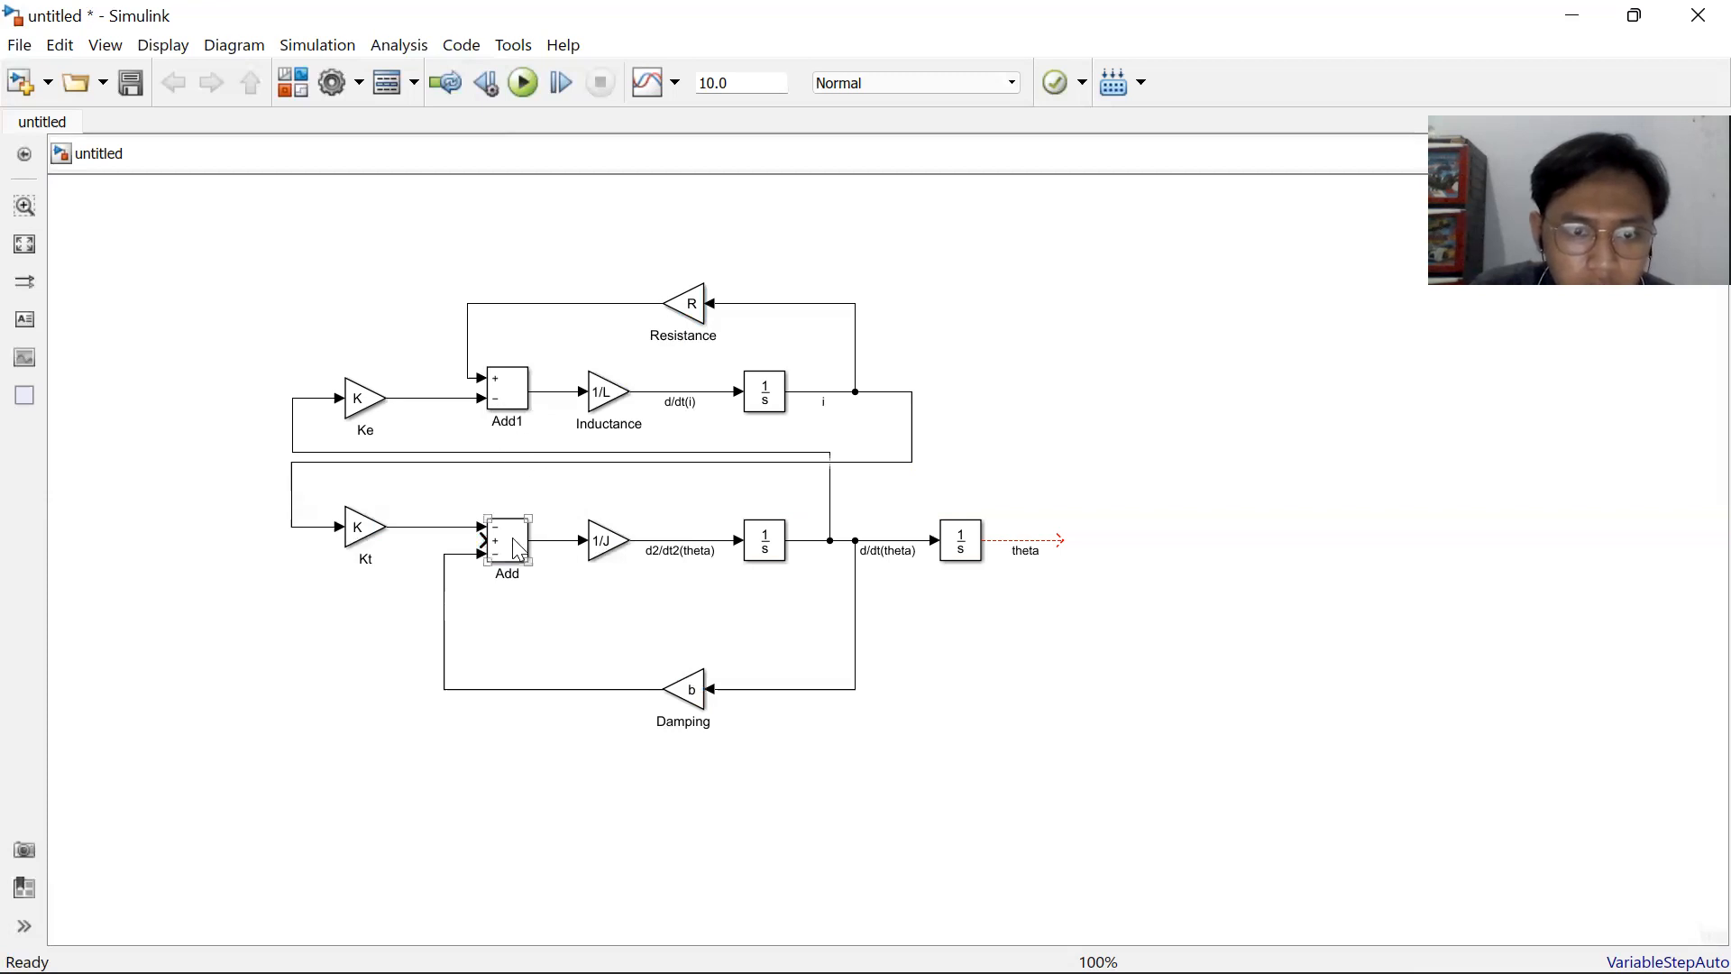
{"action": "double_click", "coordinate": [510, 399]}
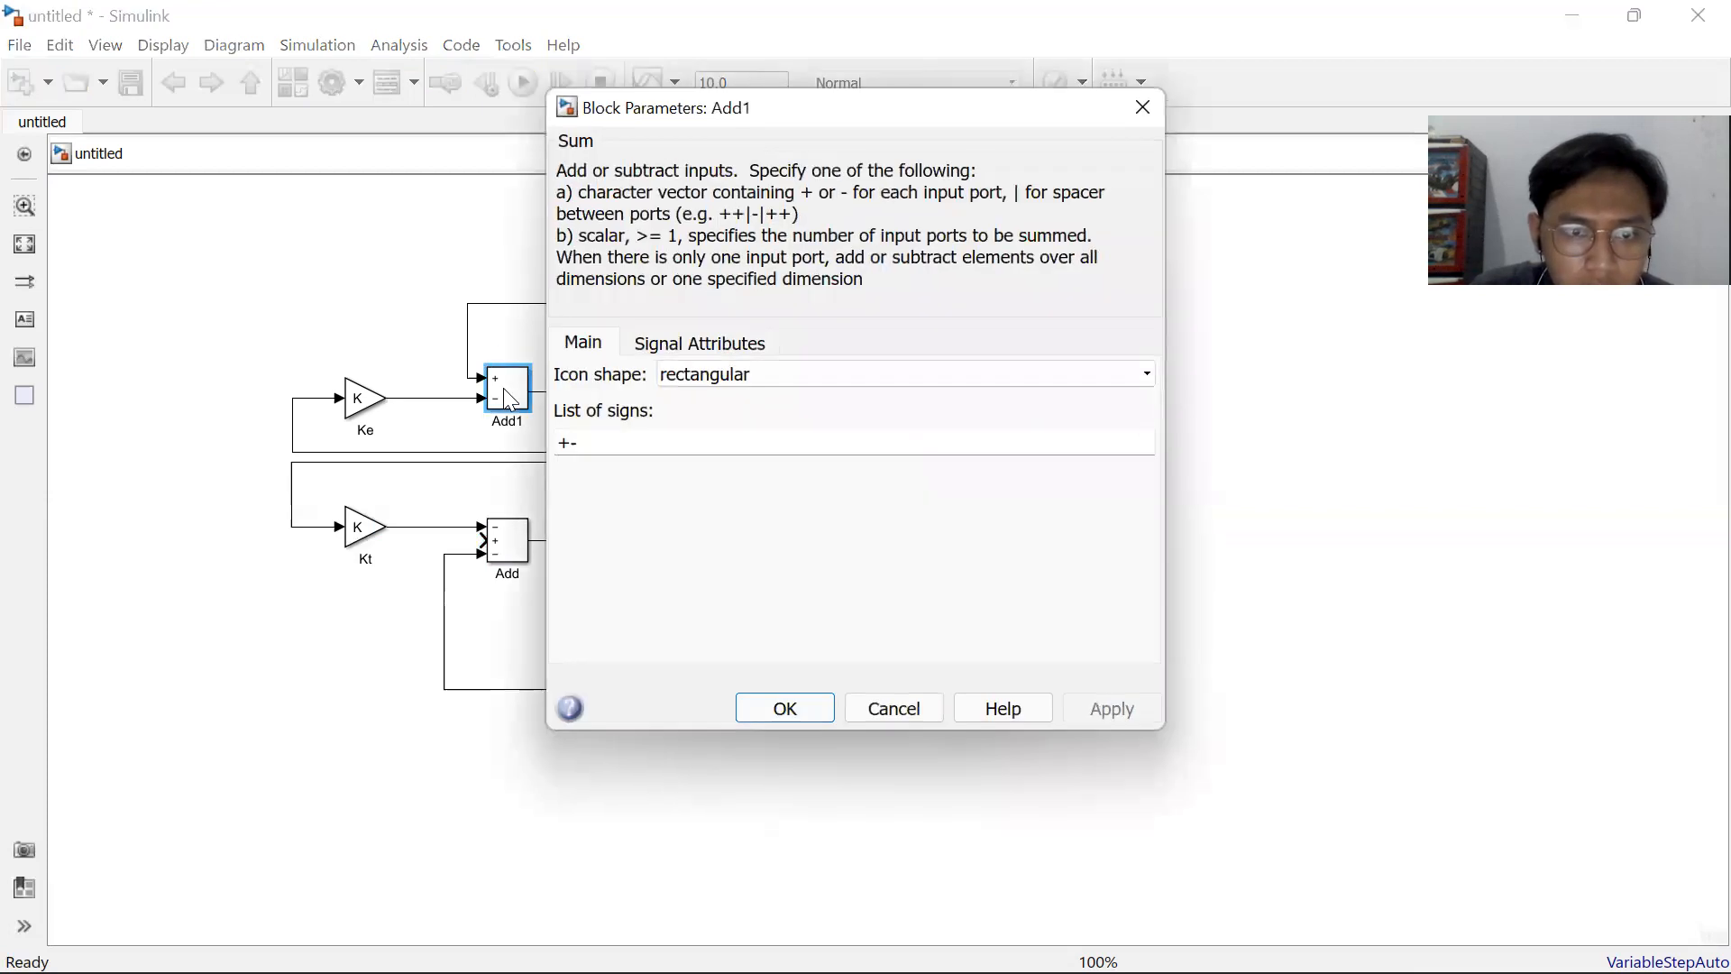
{"action": "double_click", "coordinate": [586, 448]}
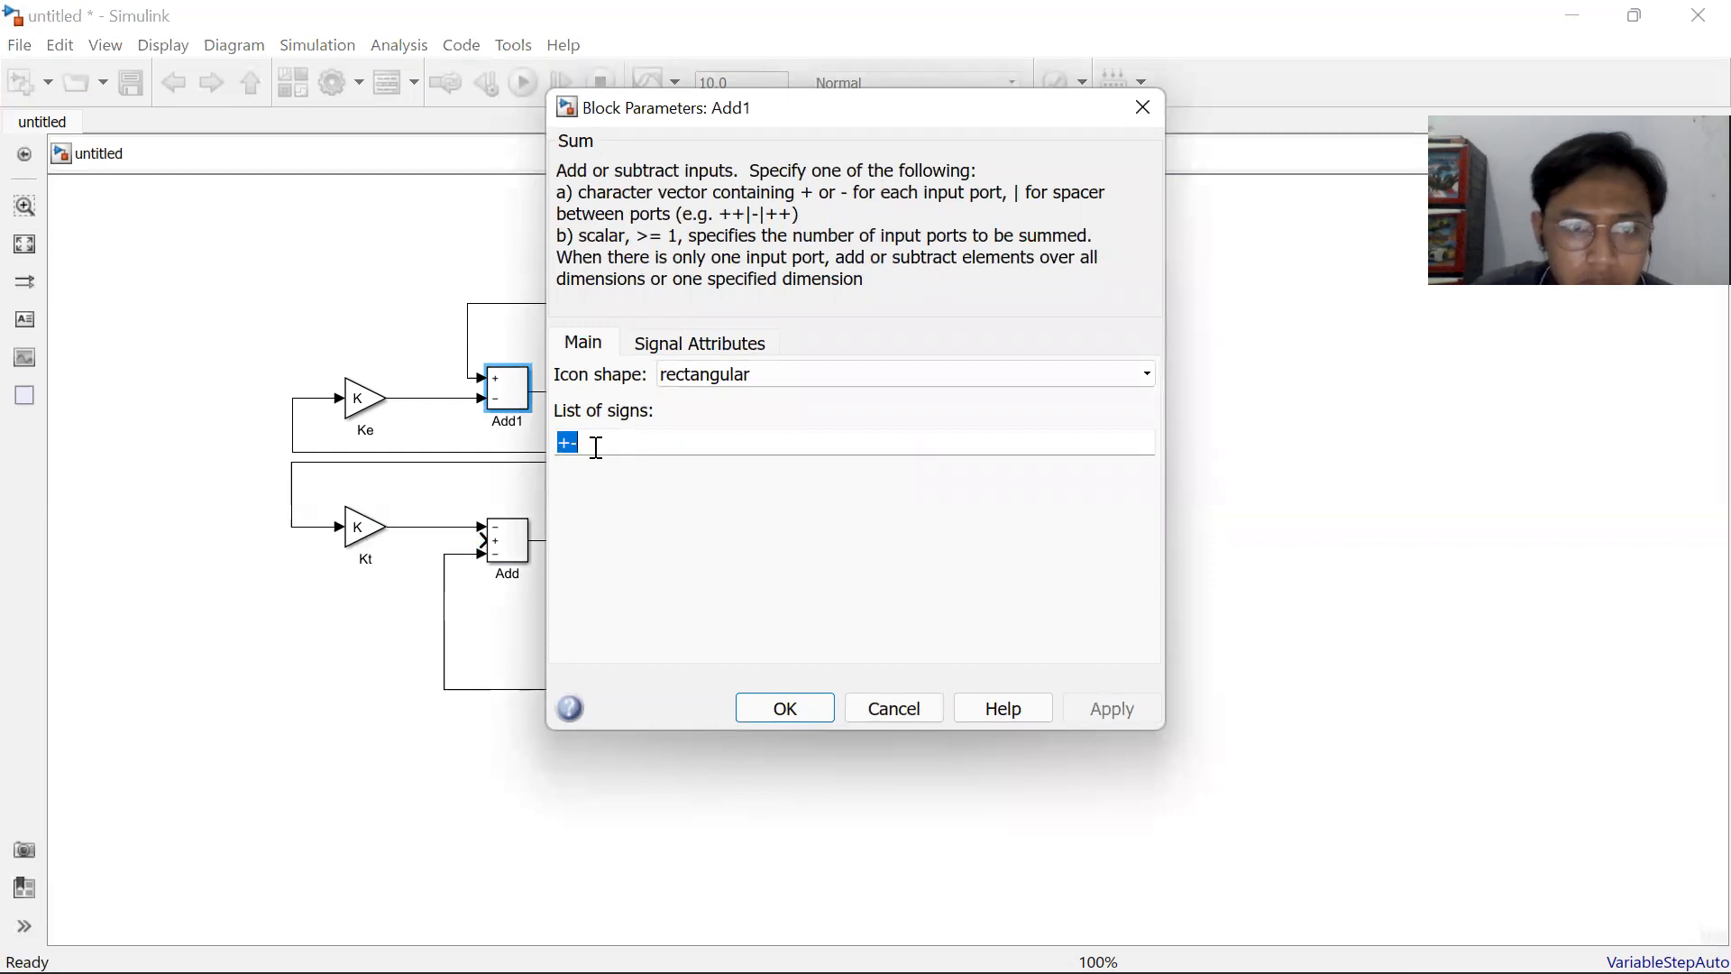
{"action": "type", "text": "-"}
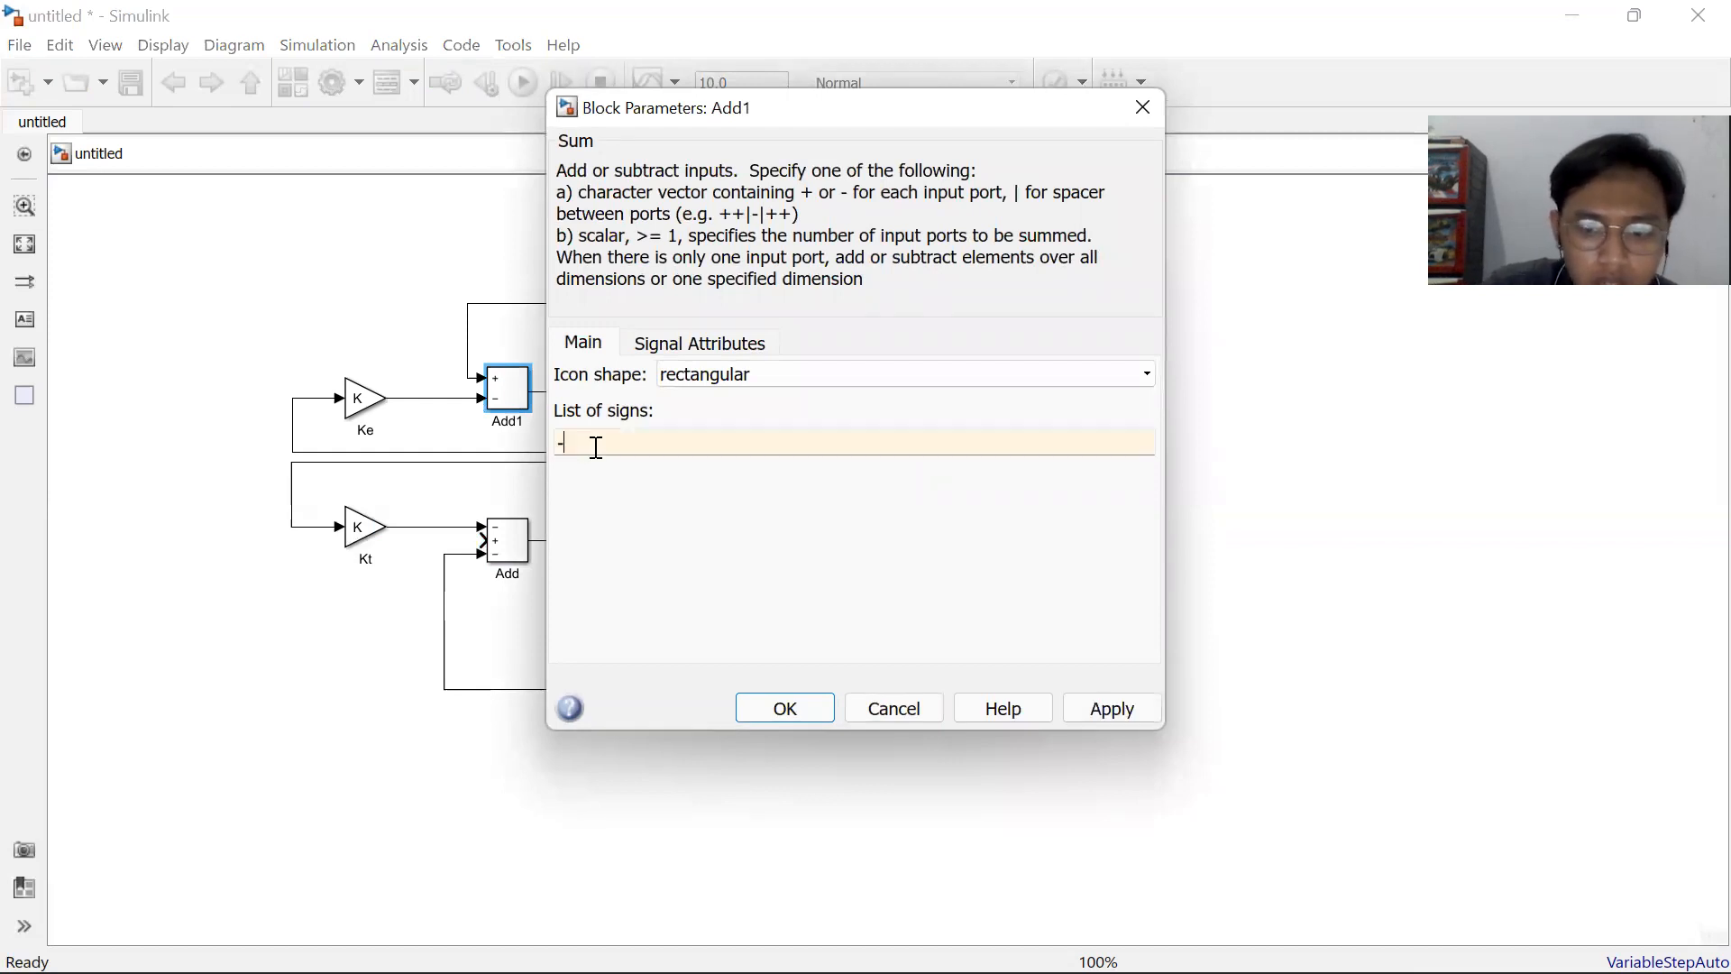
{"action": "type", "text": "+-"}
{"action": "key", "text": "Return"}
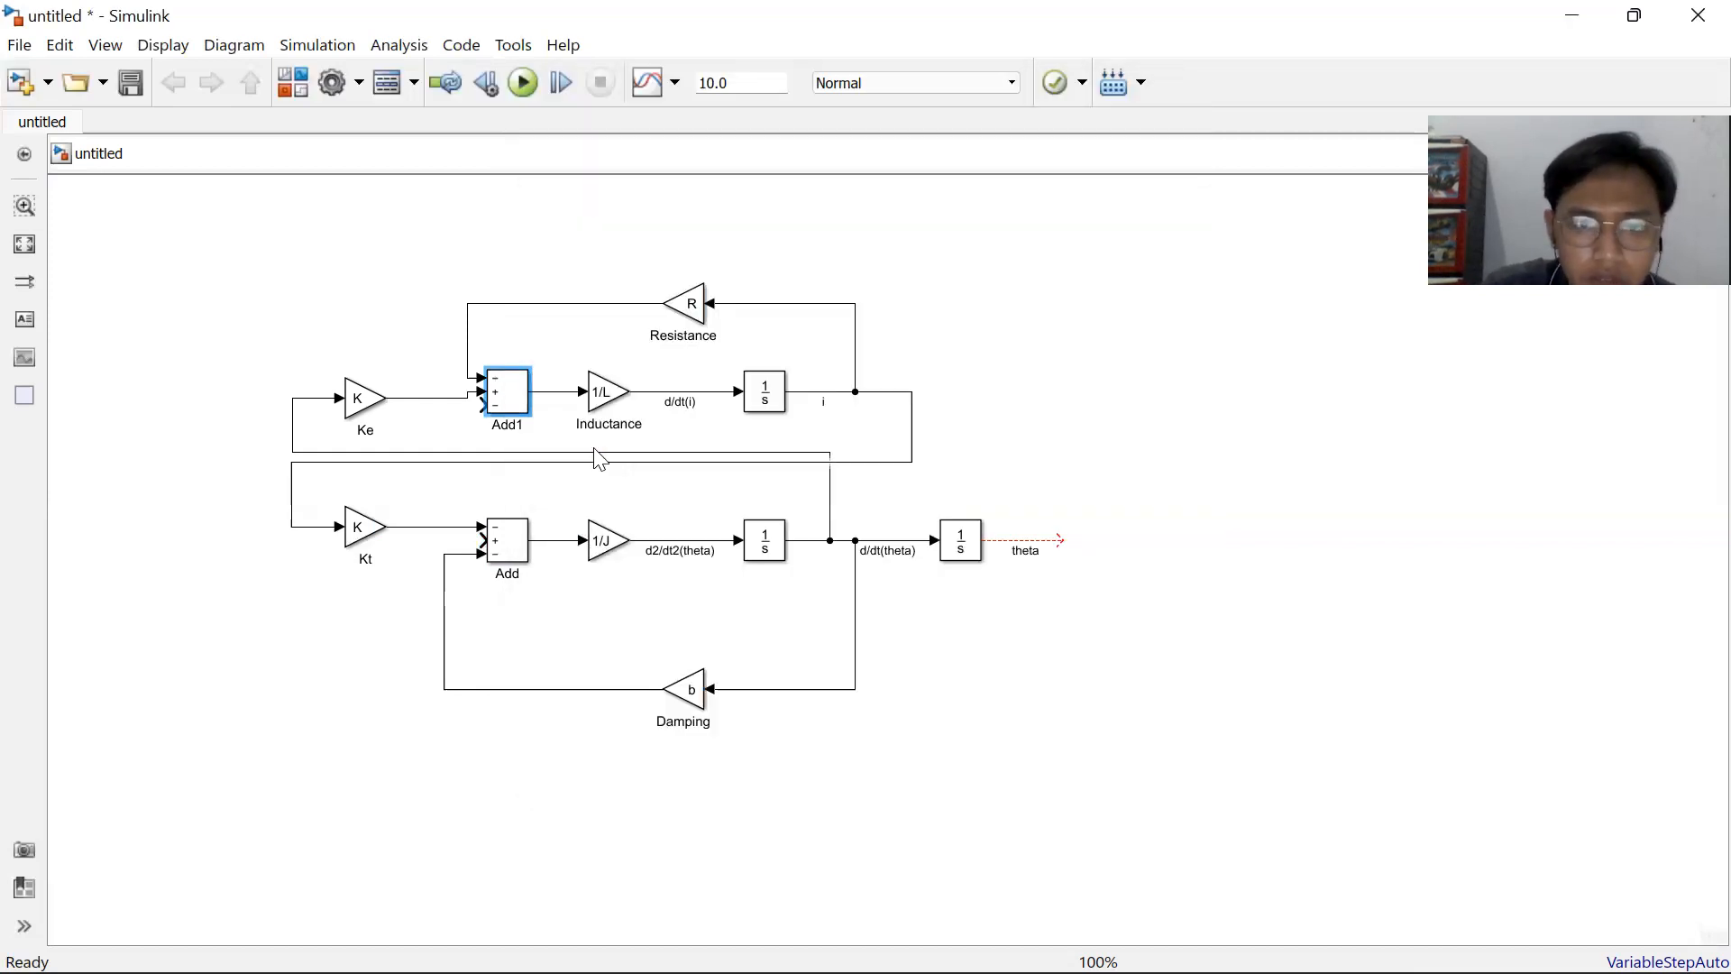
Set the list of signs of the lower Add block to +-.
{"action": "double_click", "coordinate": [503, 536]}
{"action": "double_click", "coordinate": [607, 602]}
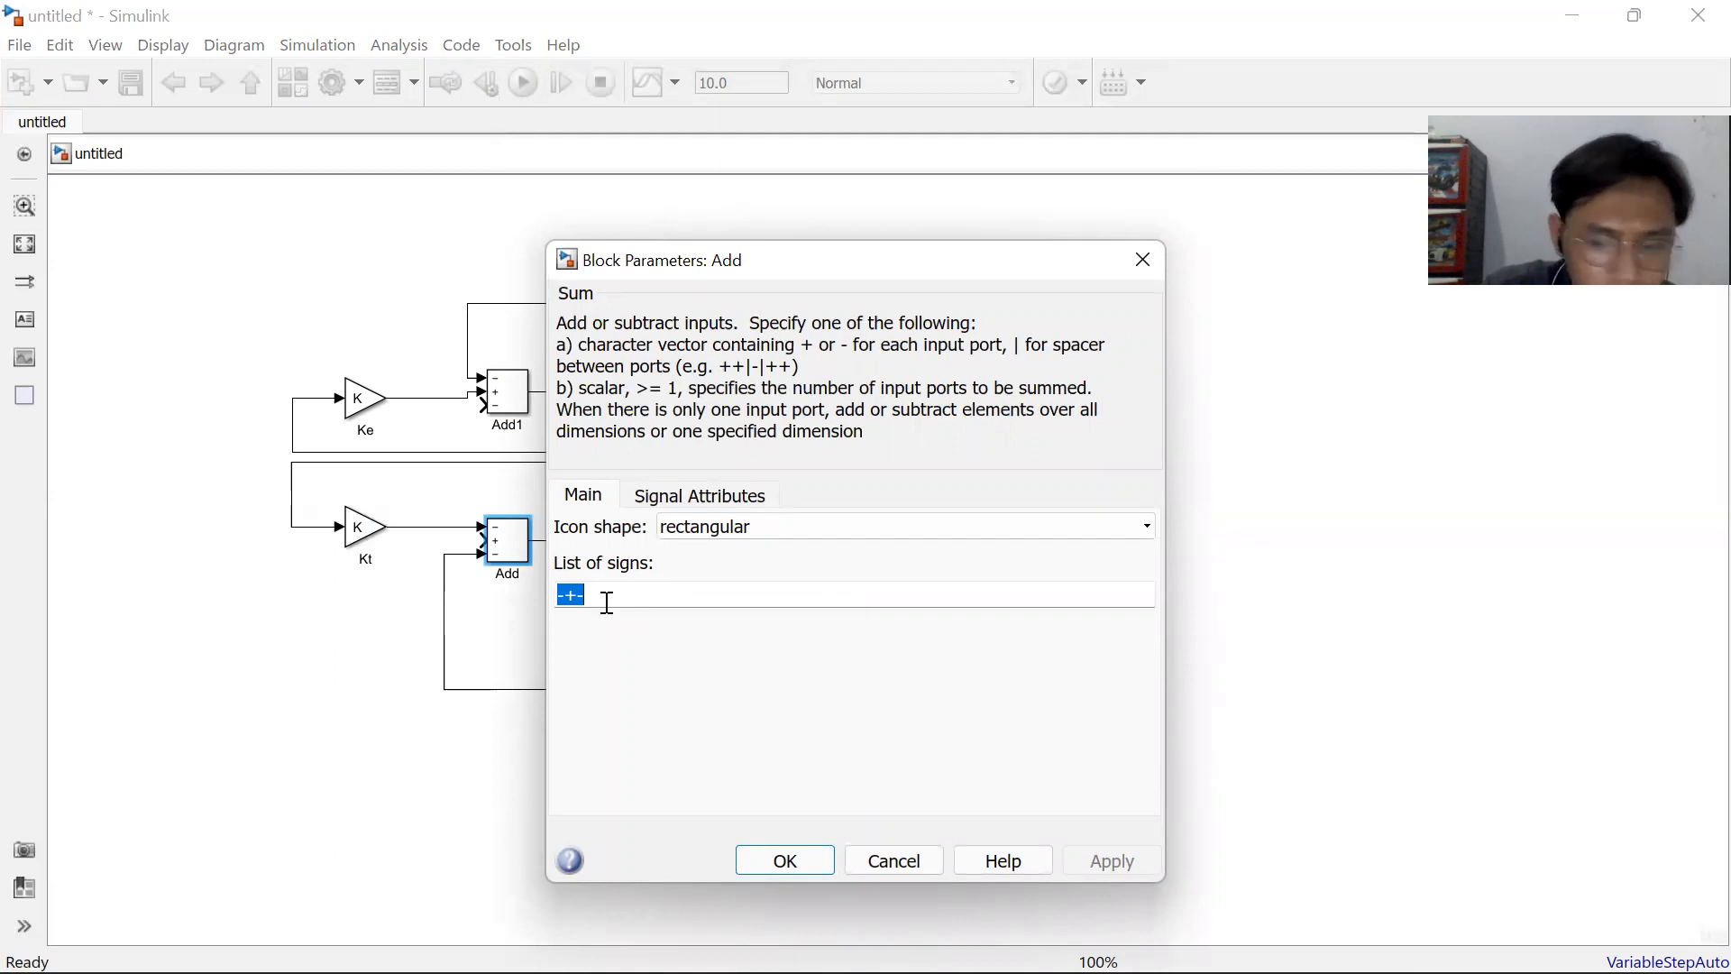
{"action": "type", "text": "+"}
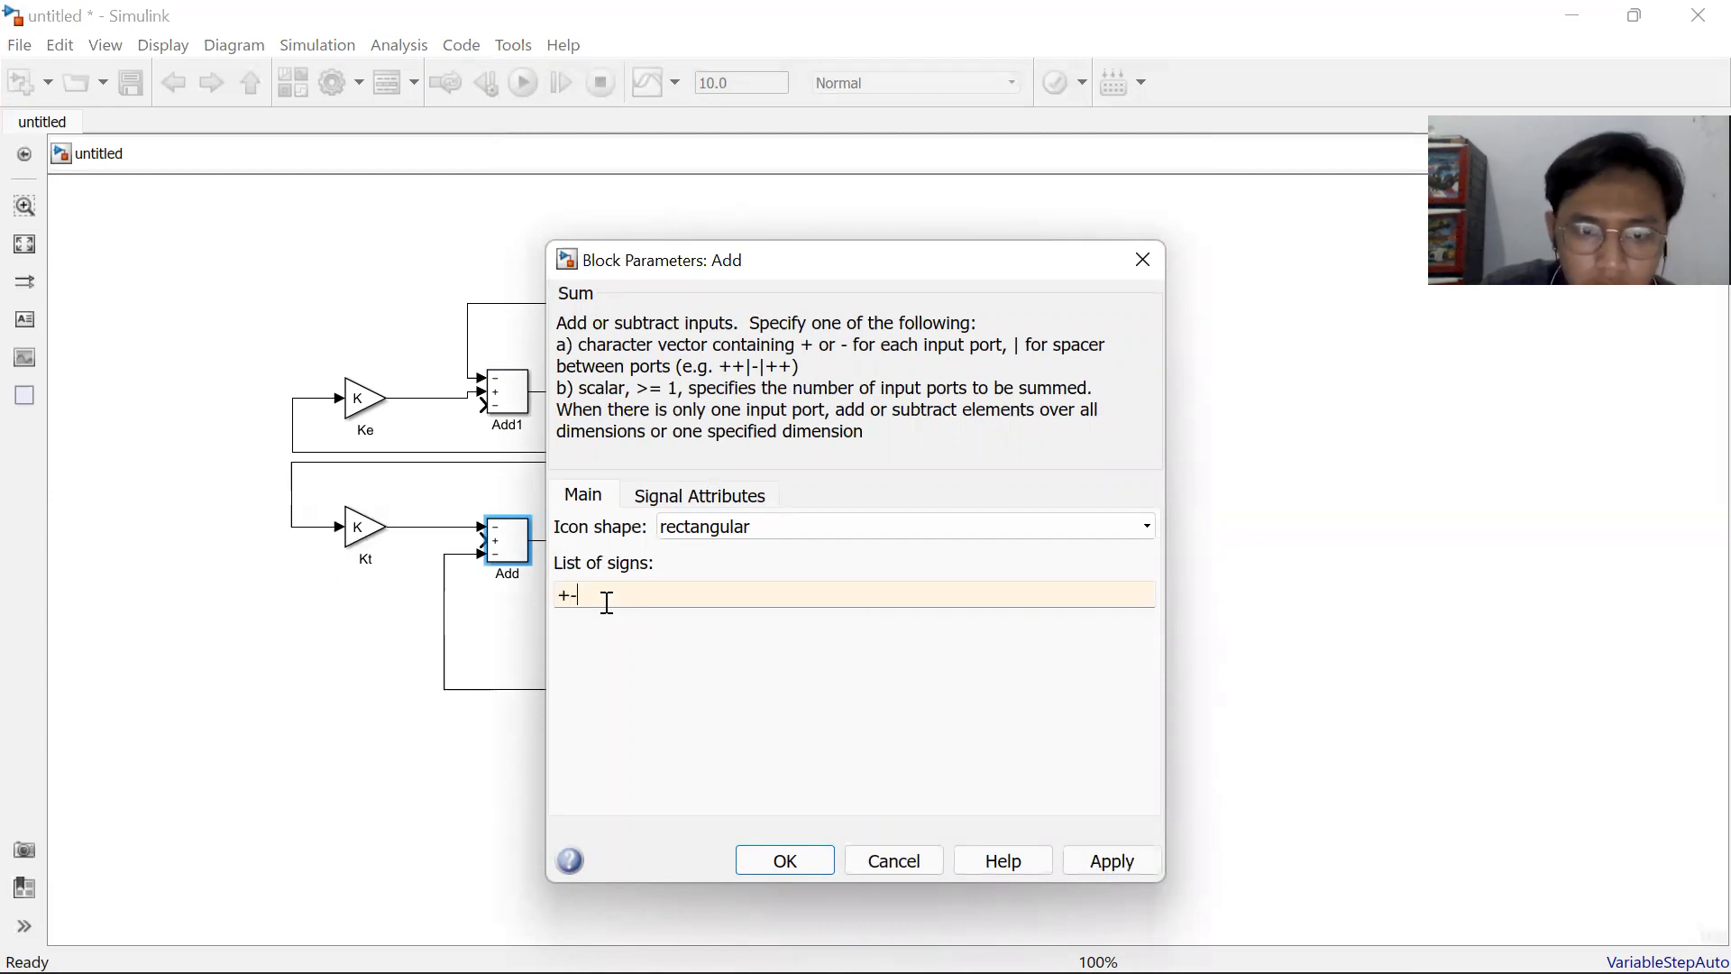
{"action": "key", "text": "Return"}
{"action": "left_click", "coordinate": [593, 633]}
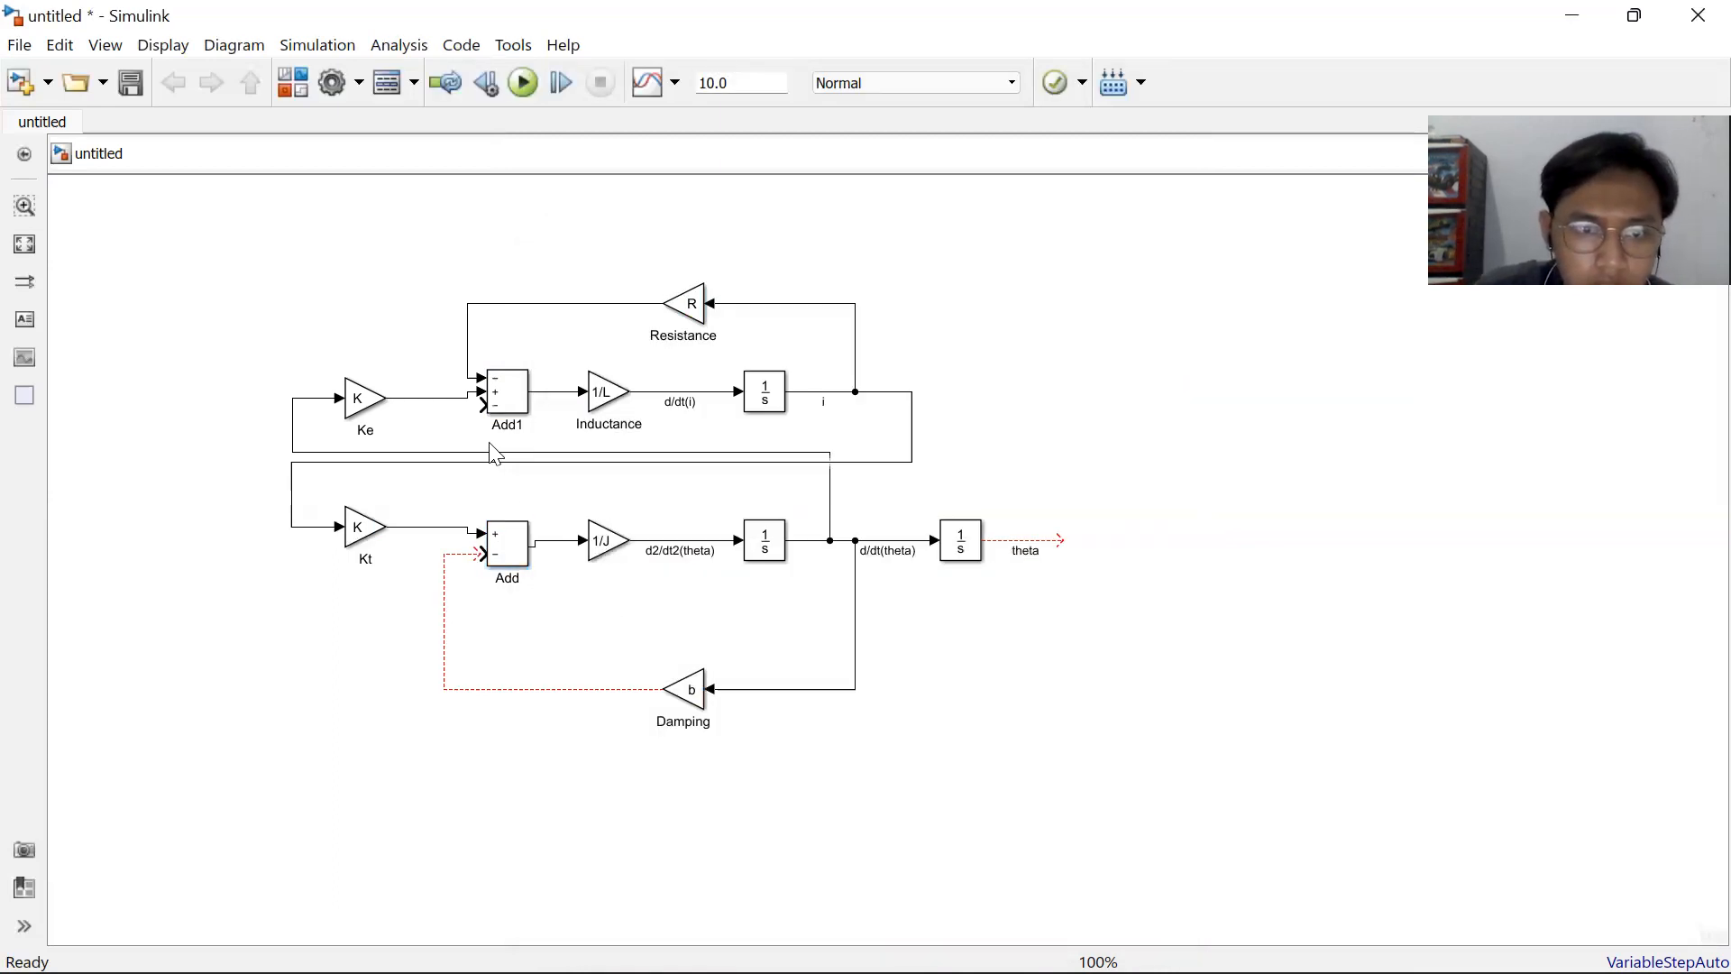
Delete the line from Ke to Add1's second input and reconnect Ke's output to Add1's third input.
{"action": "left_click", "coordinate": [476, 393]}
{"action": "left_click_drag", "start_coordinate": [468, 396], "coordinate": [449, 397]}
{"action": "key", "text": "Delete"}
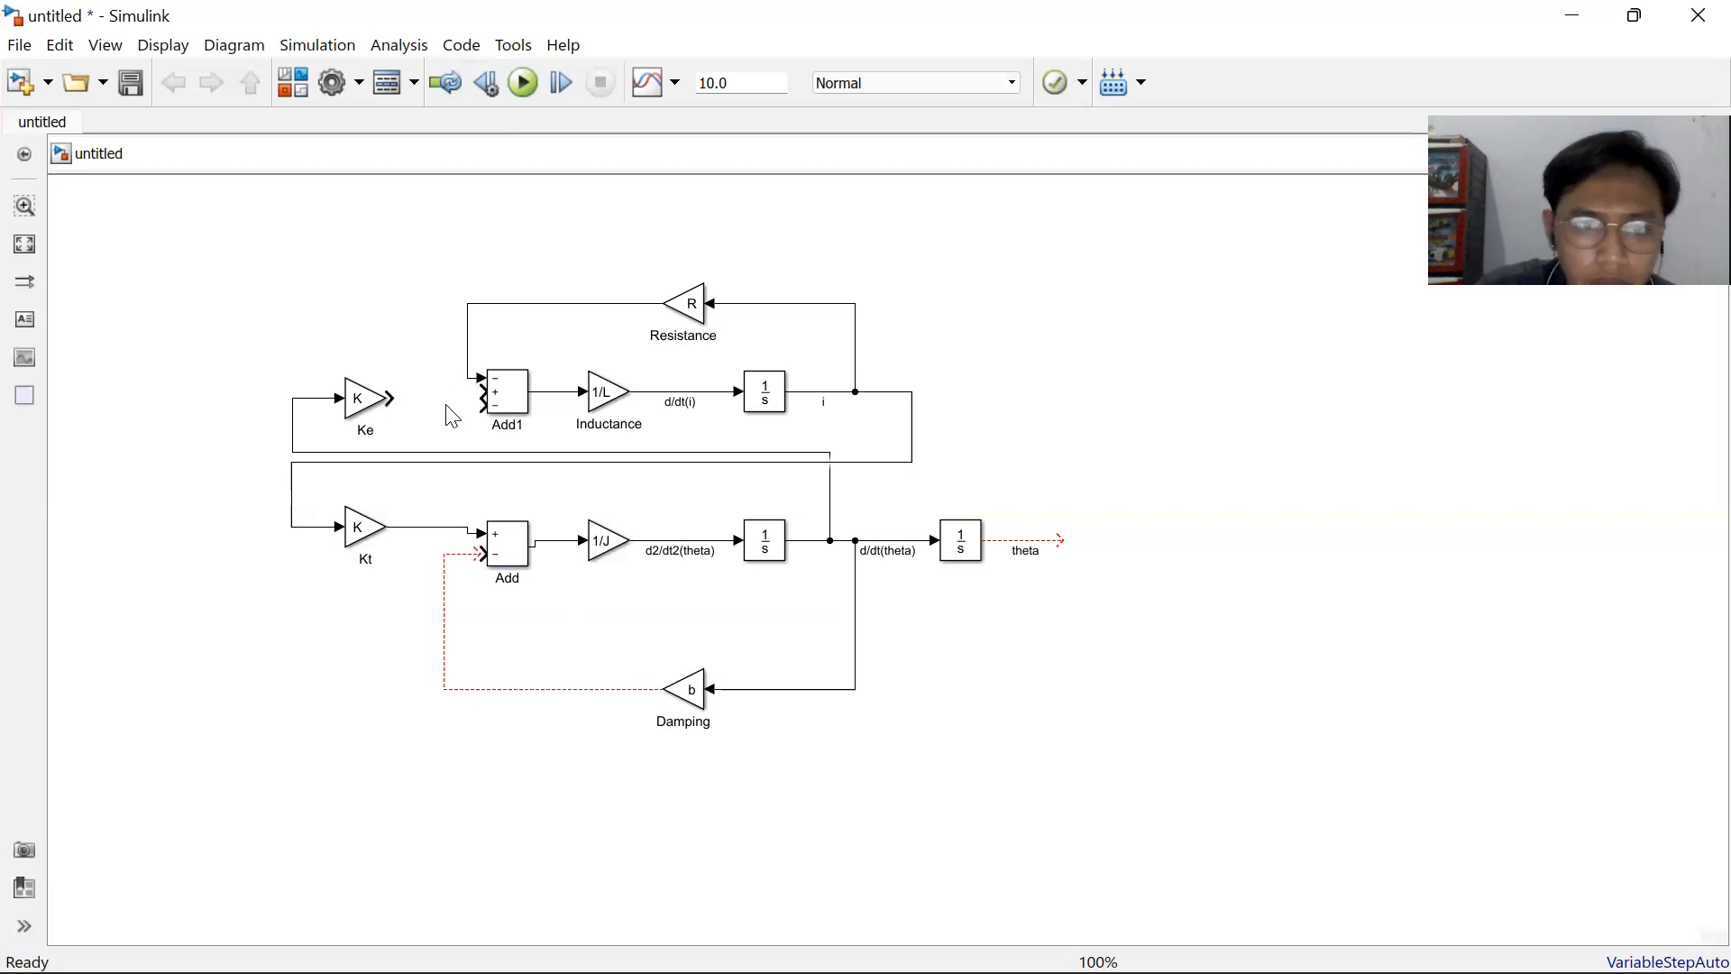
{"action": "left_click", "coordinate": [388, 402]}
{"action": "left_click_drag", "start_coordinate": [388, 401], "coordinate": [480, 406]}
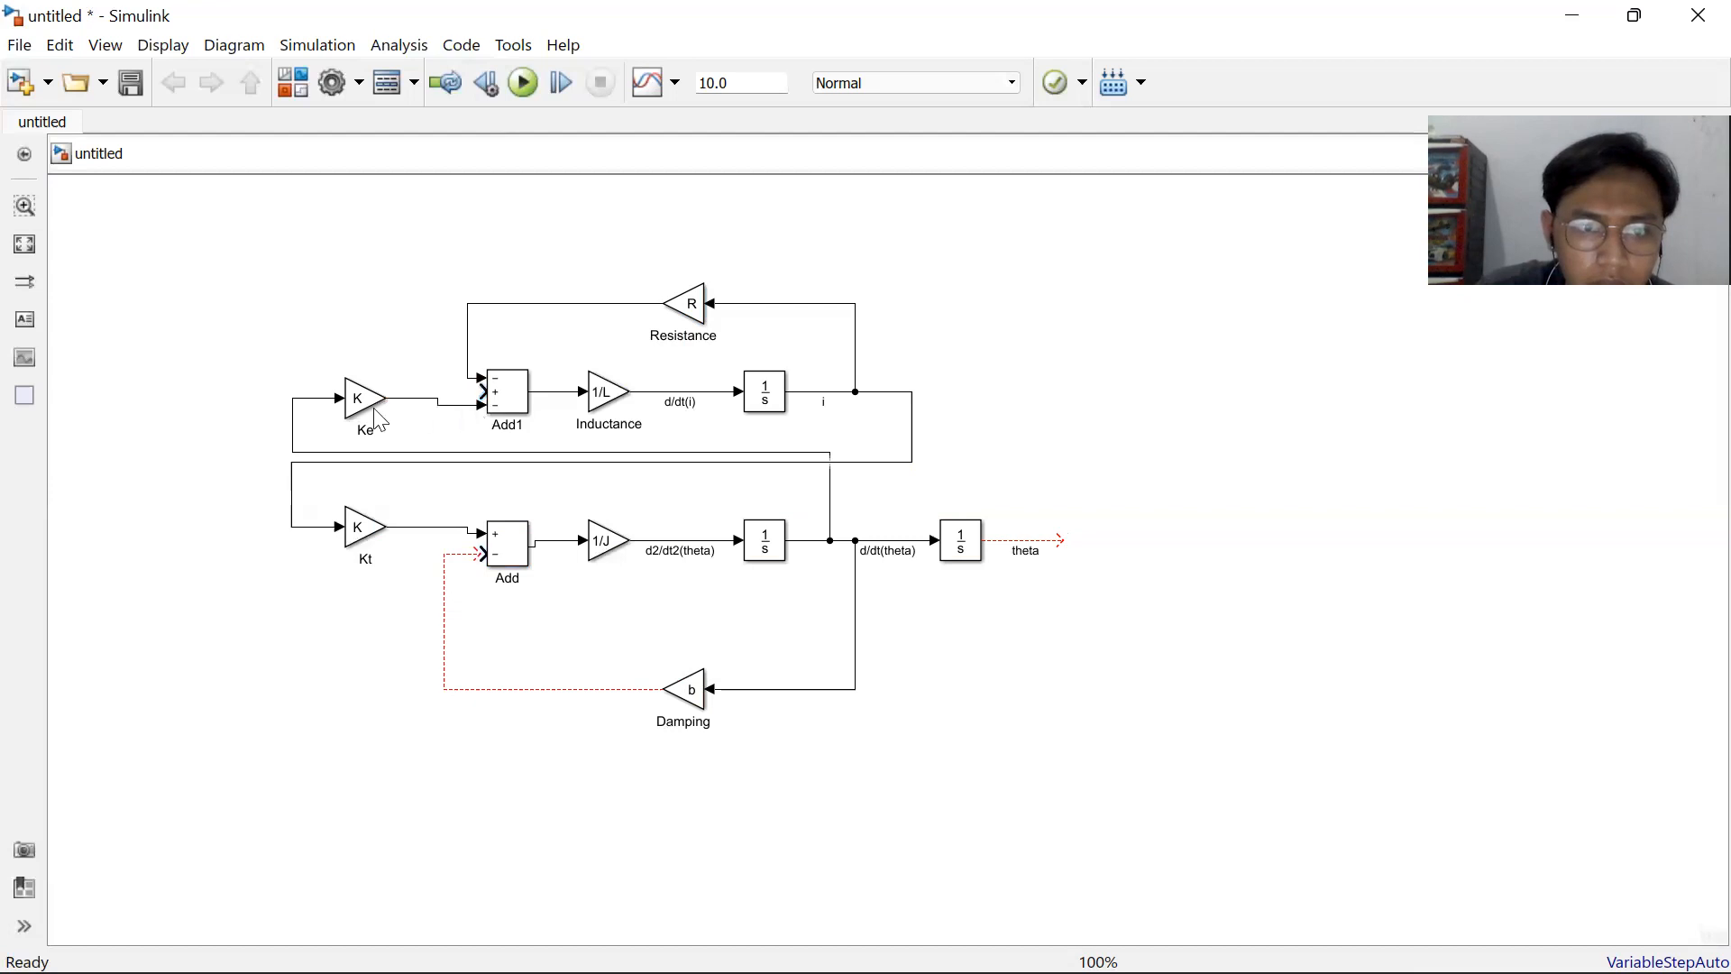
Align the Ke and Kt gains with their connected Add inputs and connect Damping's output to Add's second input.
{"action": "left_click_drag", "start_coordinate": [354, 408], "coordinate": [356, 418]}
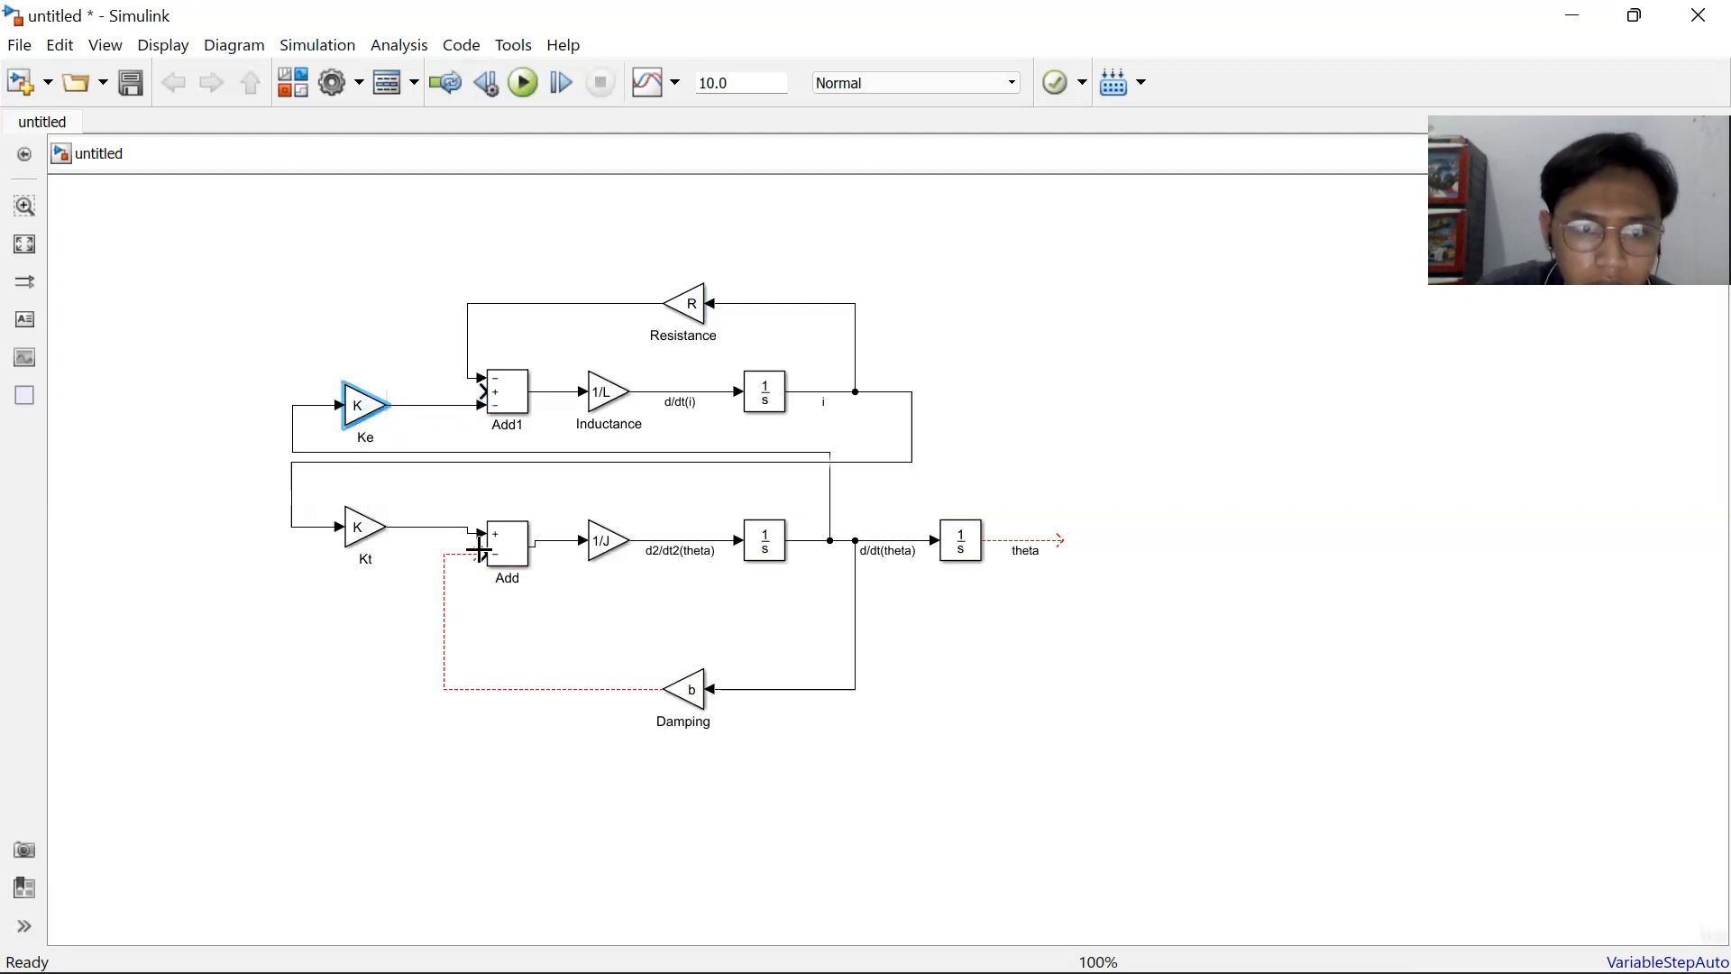
{"action": "left_click", "coordinate": [649, 691]}
{"action": "left_click", "coordinate": [486, 570]}
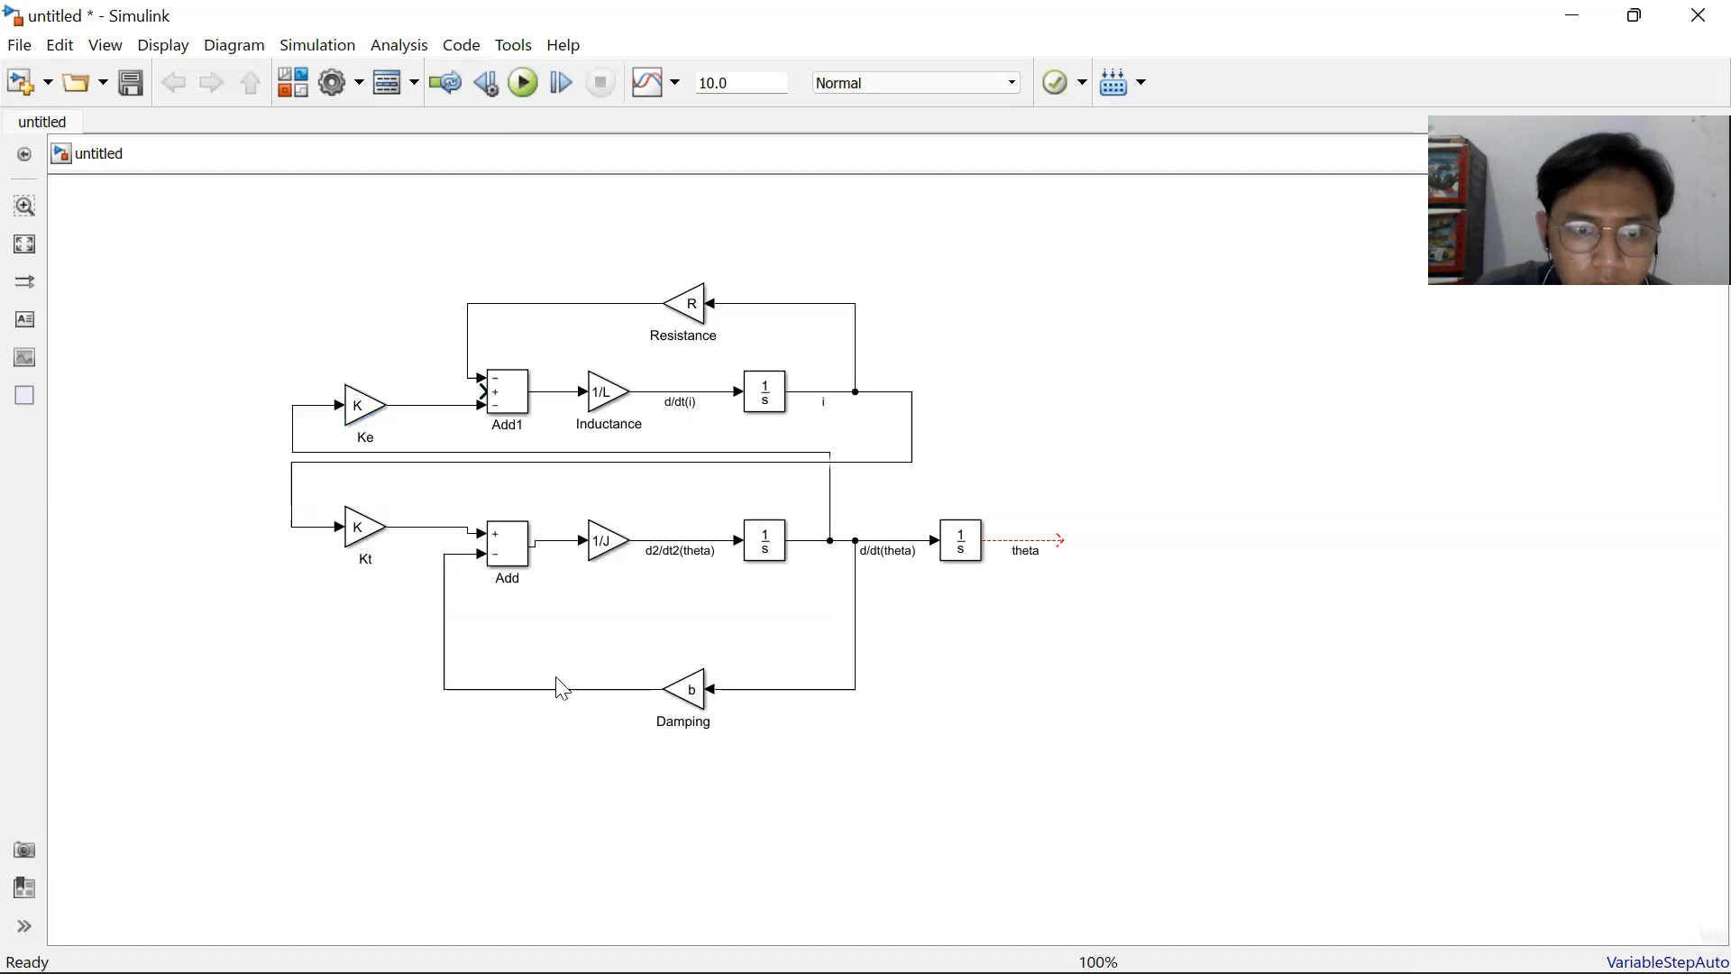
{"action": "left_click", "coordinate": [366, 541]}
{"action": "left_click_drag", "start_coordinate": [365, 540], "coordinate": [365, 546]}
{"action": "left_click", "coordinate": [429, 499]}
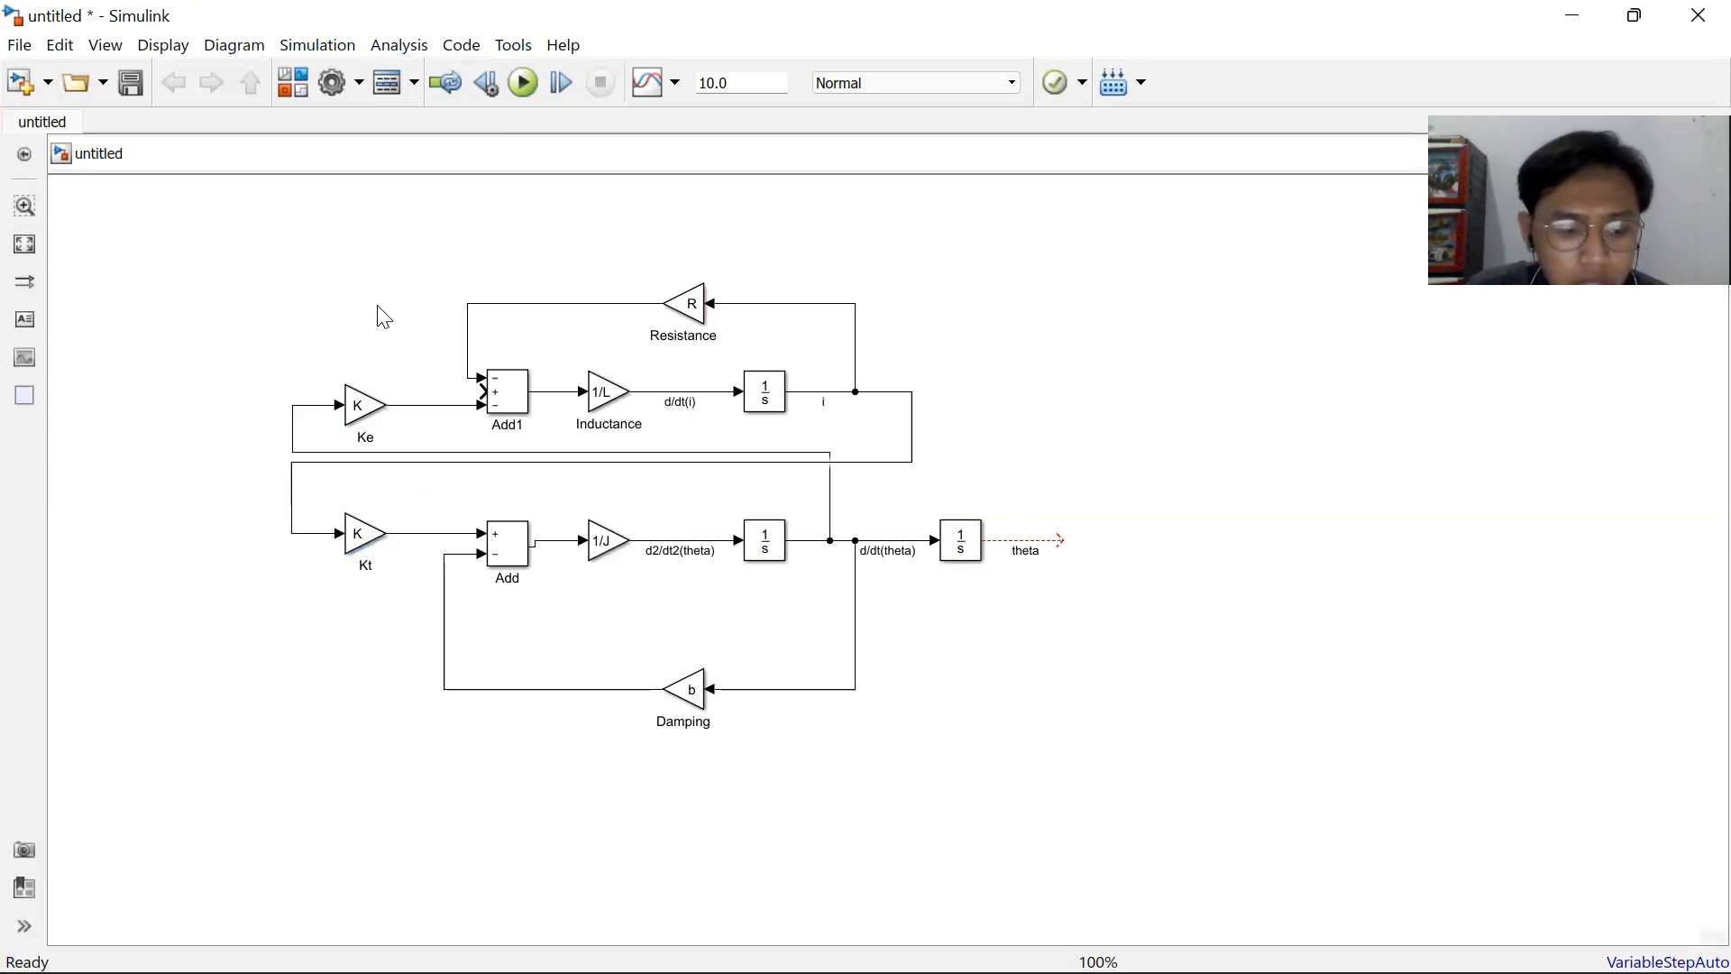
Add an In1 and an Out1 block from the Simulink Ports & Subsystems library to the model.
{"action": "left_click", "coordinate": [295, 82]}
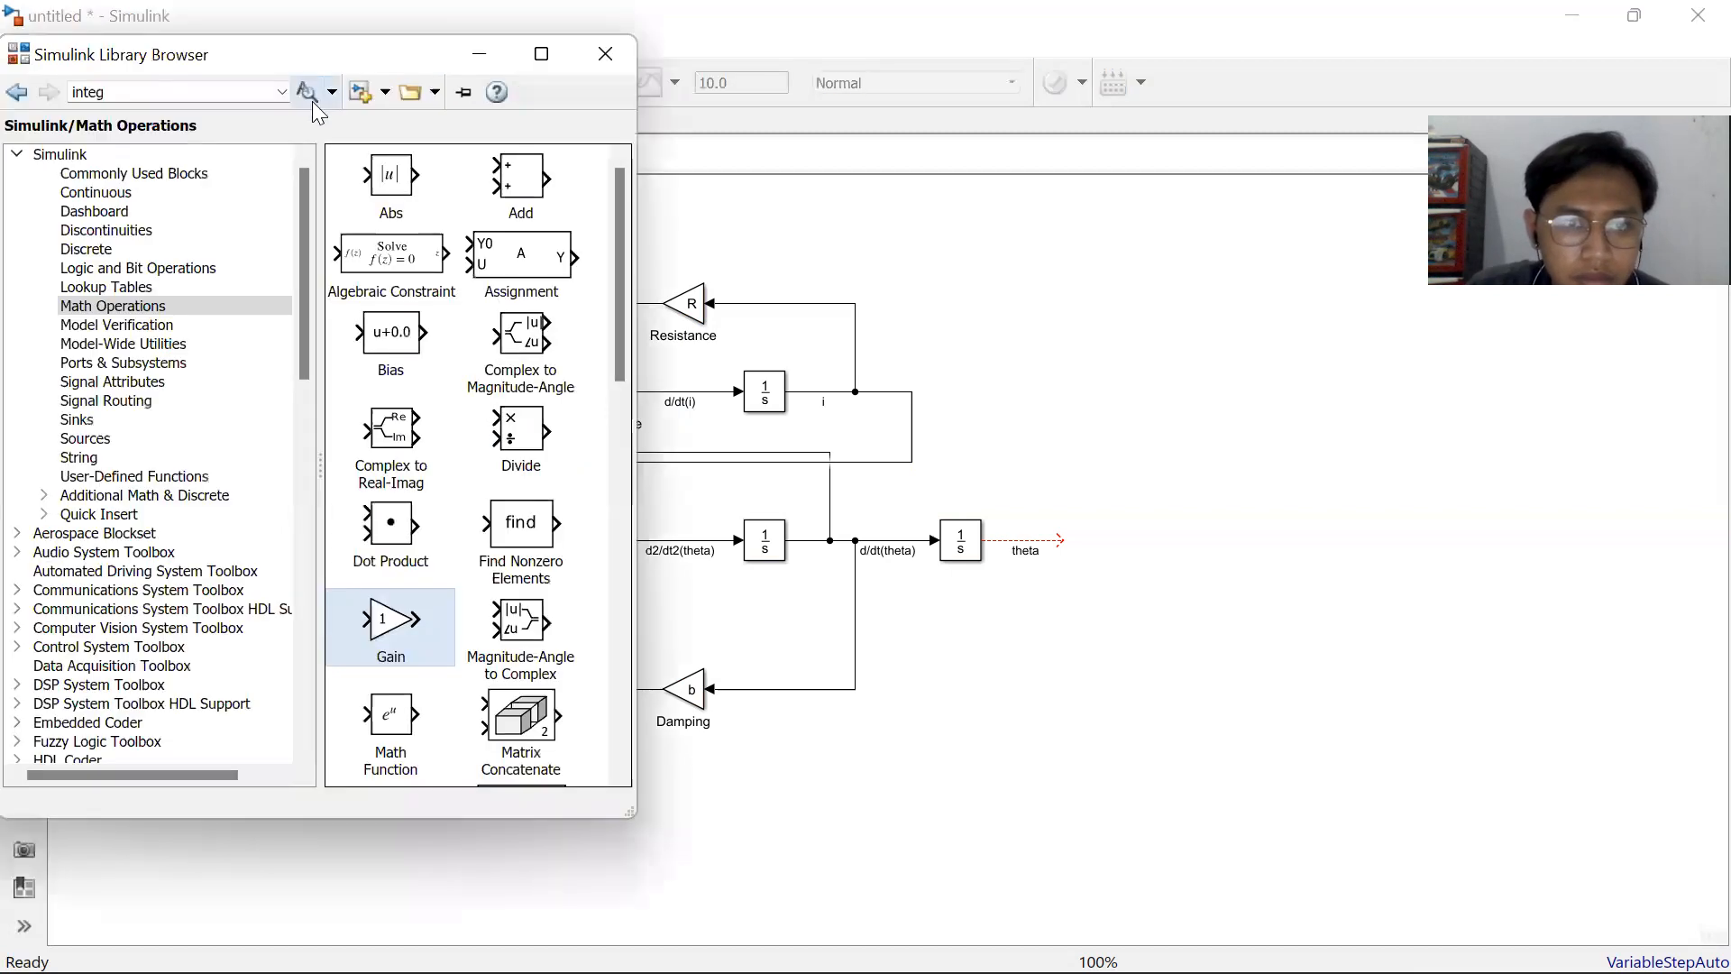
{"action": "left_click", "coordinate": [154, 365]}
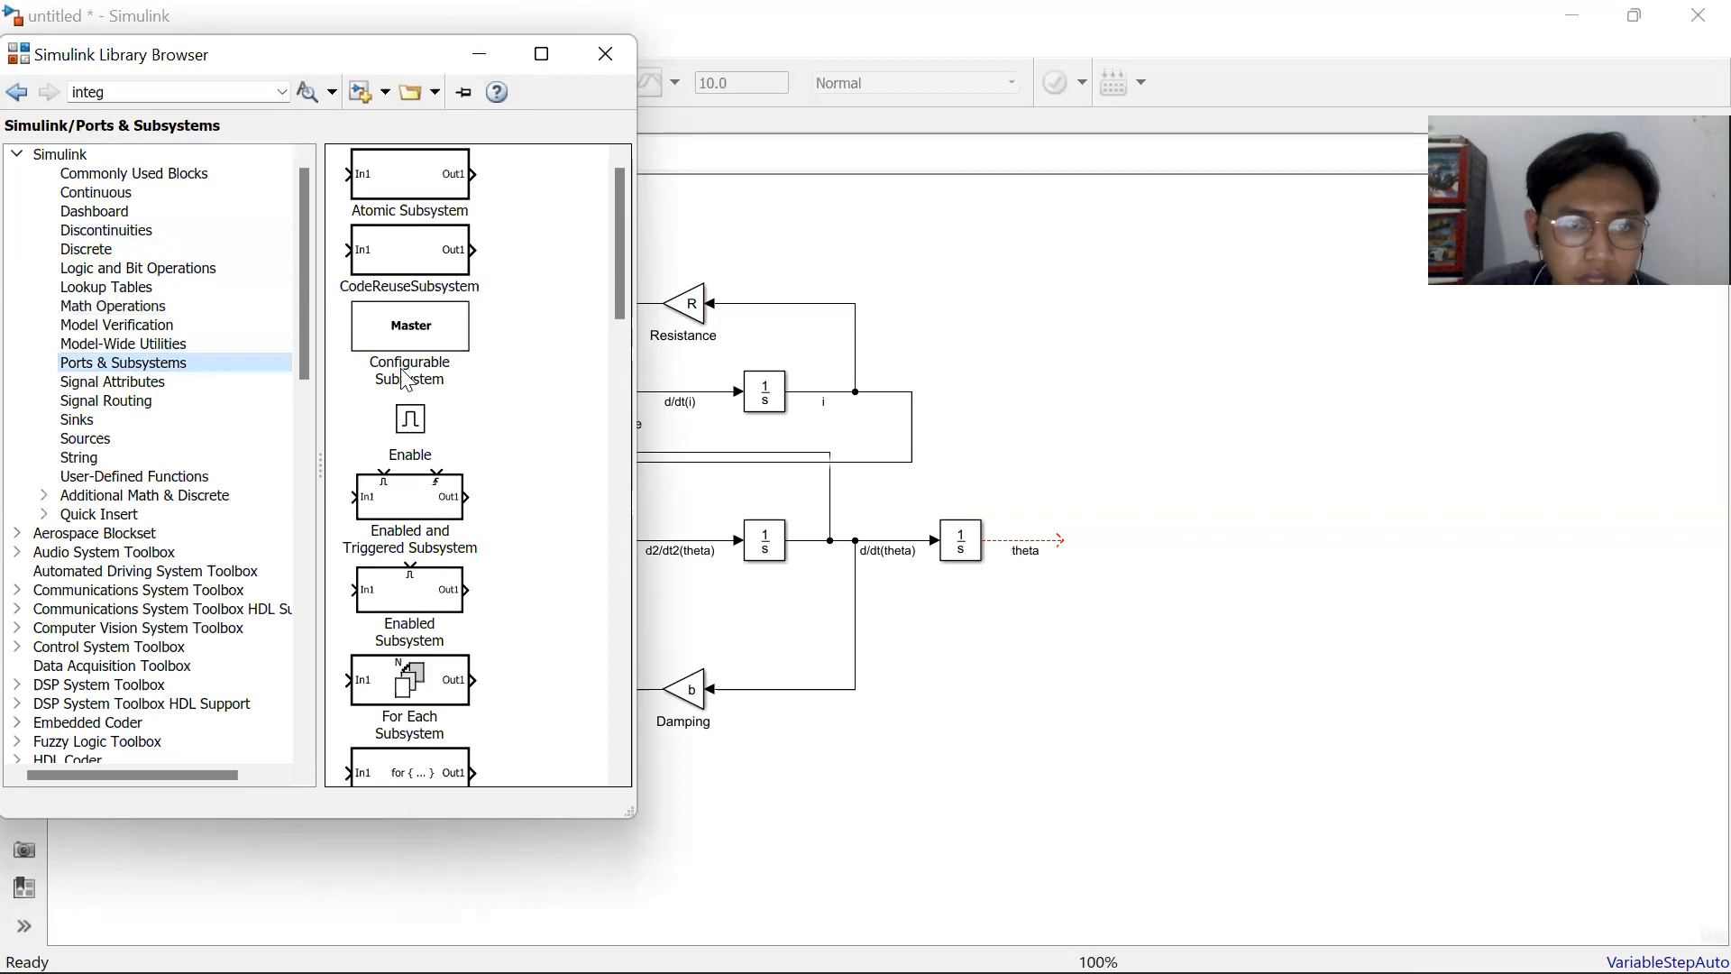
{"action": "scroll", "coordinate": [406, 387], "scroll_direction": "down", "scroll_amount": 5}
{"action": "scroll", "coordinate": [408, 388], "scroll_direction": "down", "scroll_amount": 6}
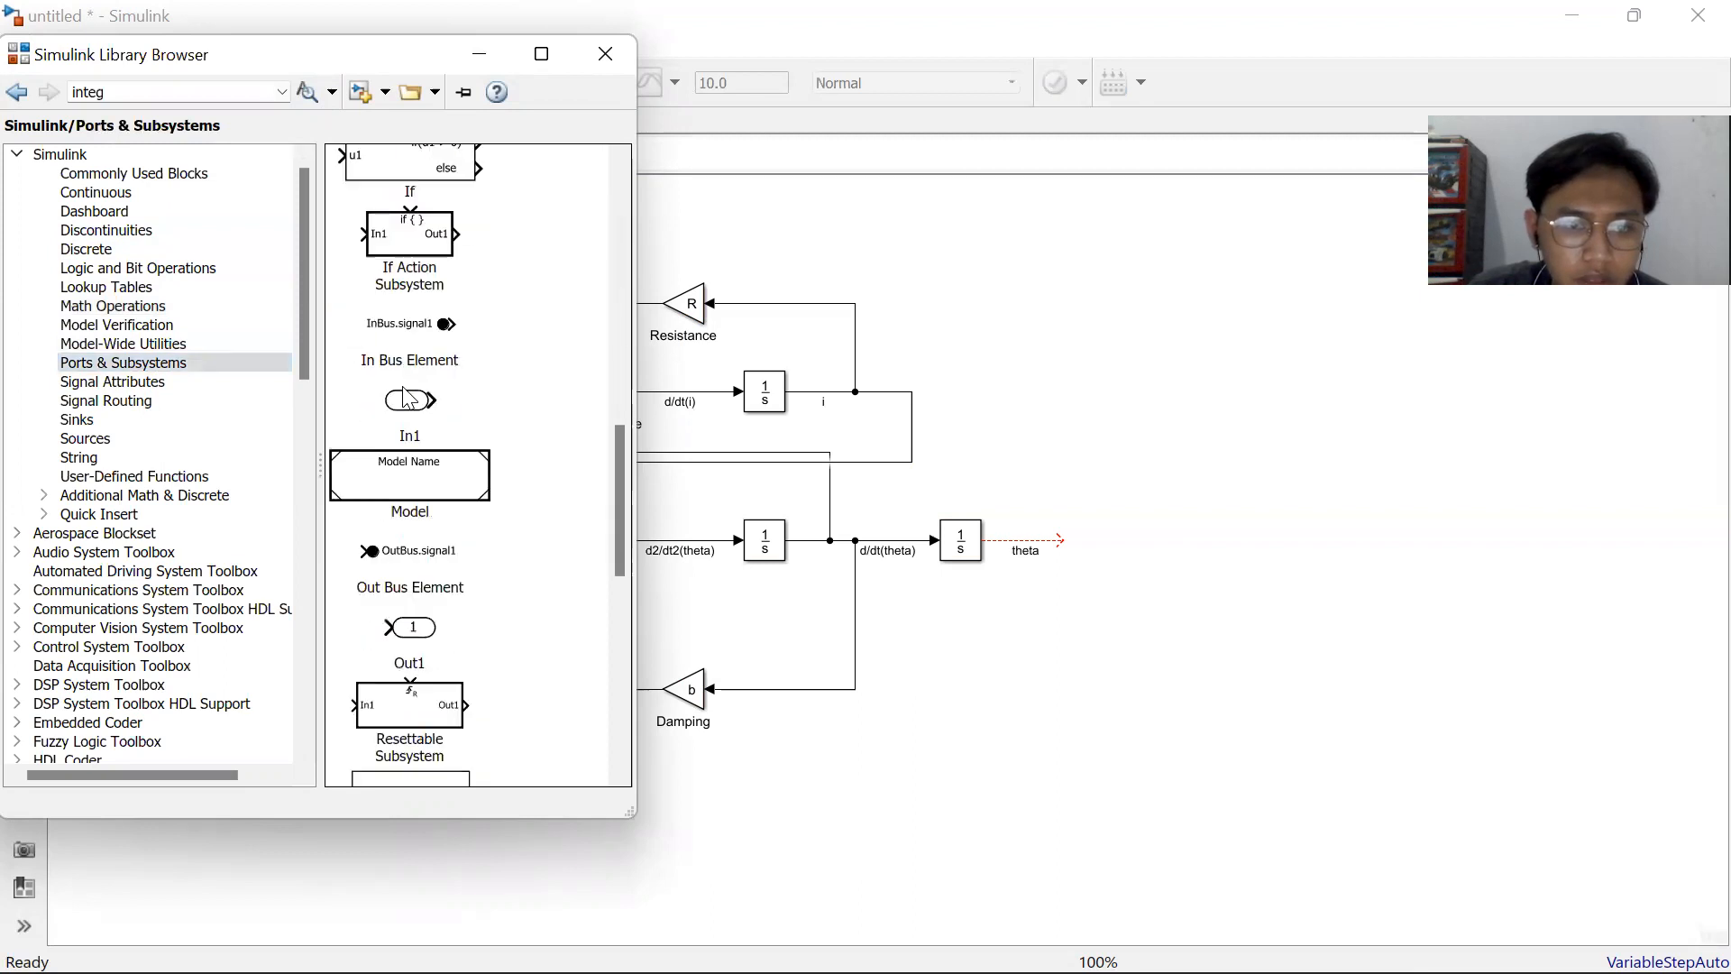
{"action": "left_click_drag", "start_coordinate": [413, 399], "coordinate": [811, 249]}
{"action": "left_click", "coordinate": [299, 83]}
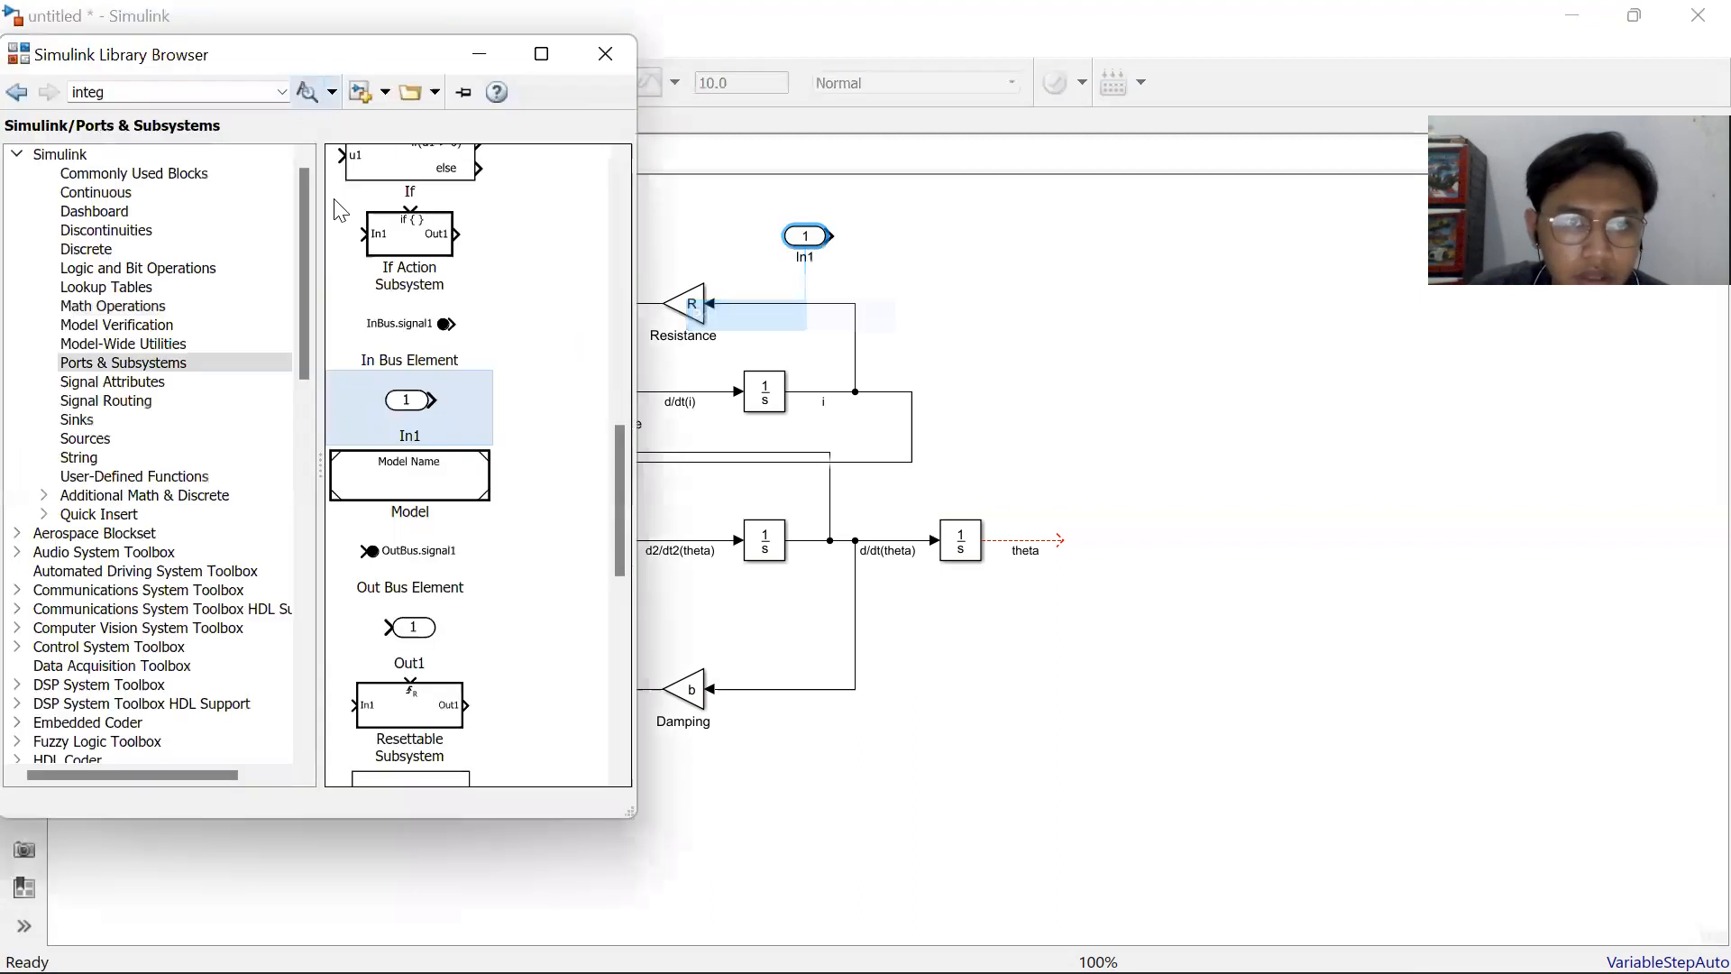
{"action": "left_click_drag", "start_coordinate": [413, 626], "coordinate": [1073, 353]}
Place In1 left of the diagram, connect it to Add1's second input, and attach Out1 to the end of the theta line.
{"action": "left_click_drag", "start_coordinate": [805, 237], "coordinate": [148, 369]}
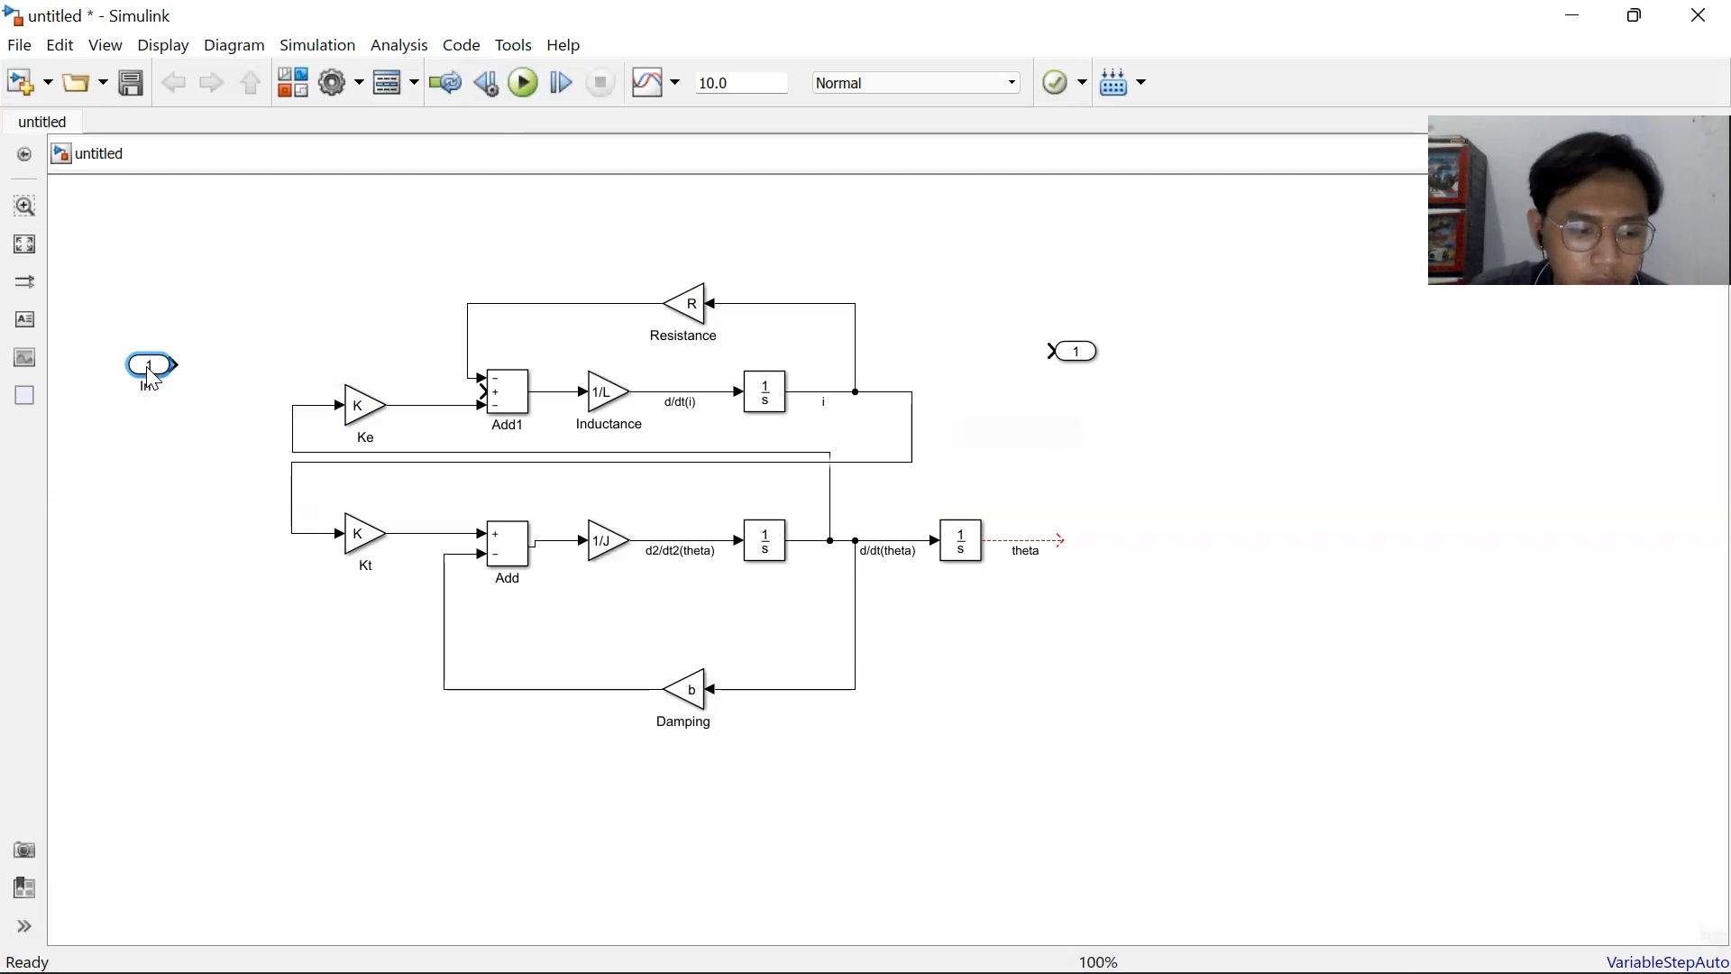
{"action": "mouse_move", "coordinate": [150, 378]}
{"action": "left_mouse_down"}
{"action": "mouse_move", "coordinate": [402, 355]}
{"action": "mouse_move", "coordinate": [480, 392]}
{"action": "left_mouse_up"}
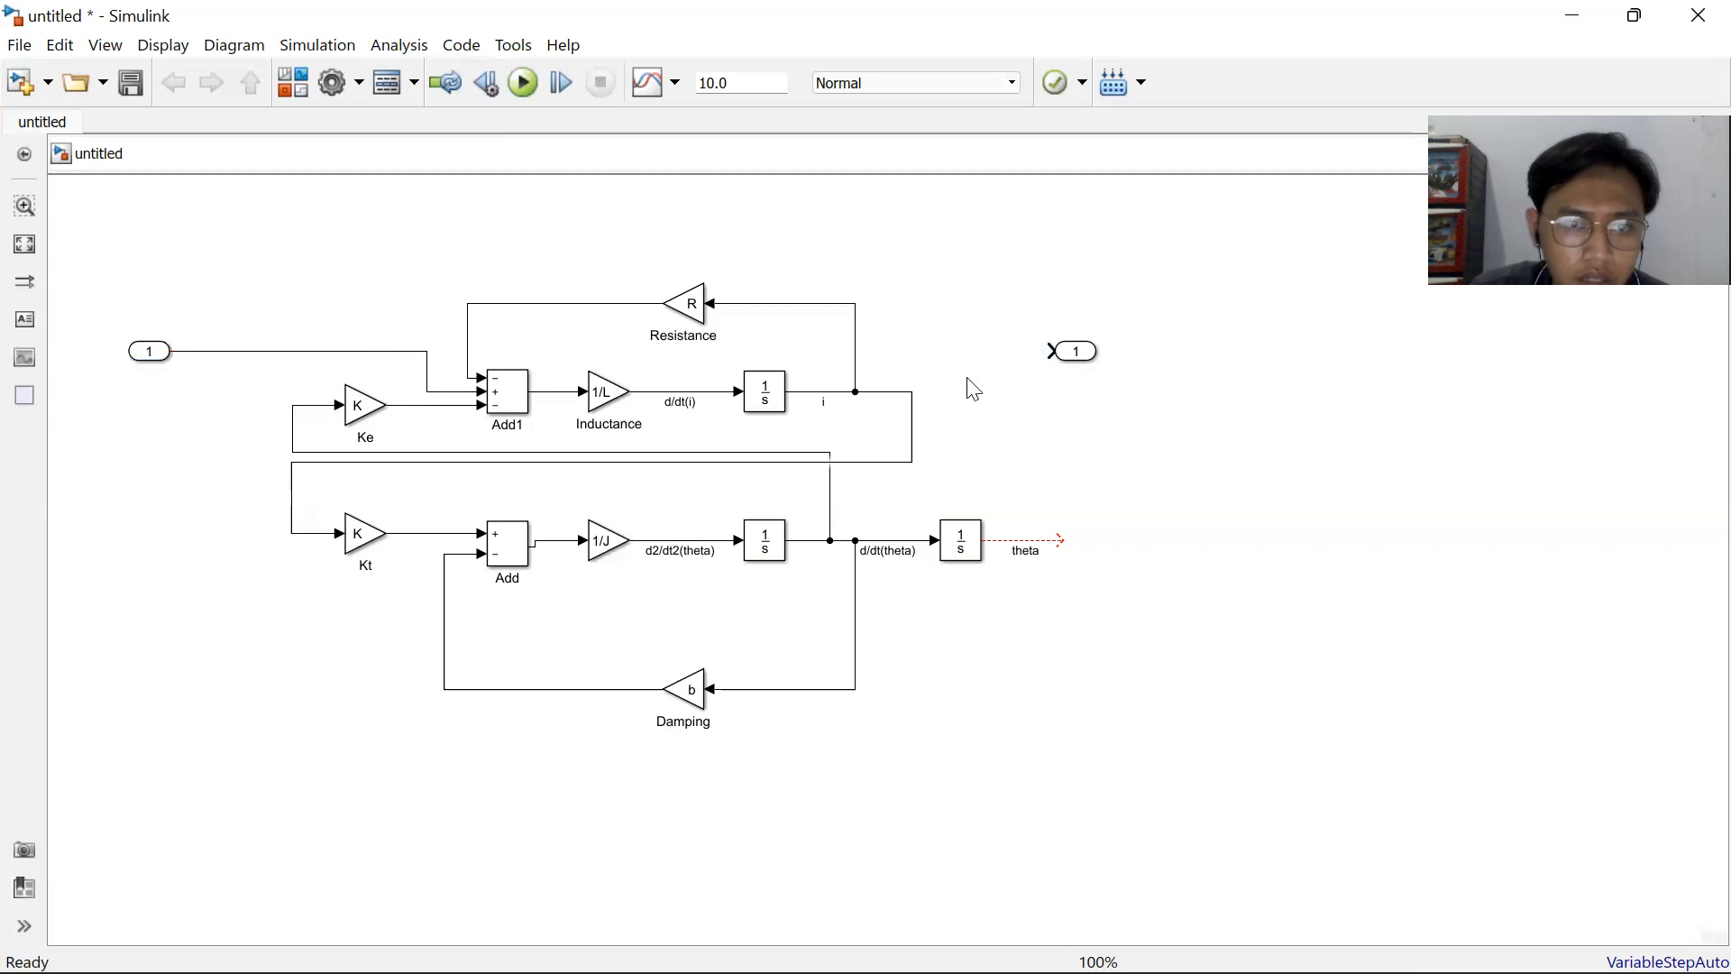
{"action": "left_click_drag", "start_coordinate": [1070, 357], "coordinate": [1085, 546]}
{"action": "left_click", "coordinate": [159, 365]}
{"action": "left_click_drag", "start_coordinate": [158, 364], "coordinate": [197, 372]}
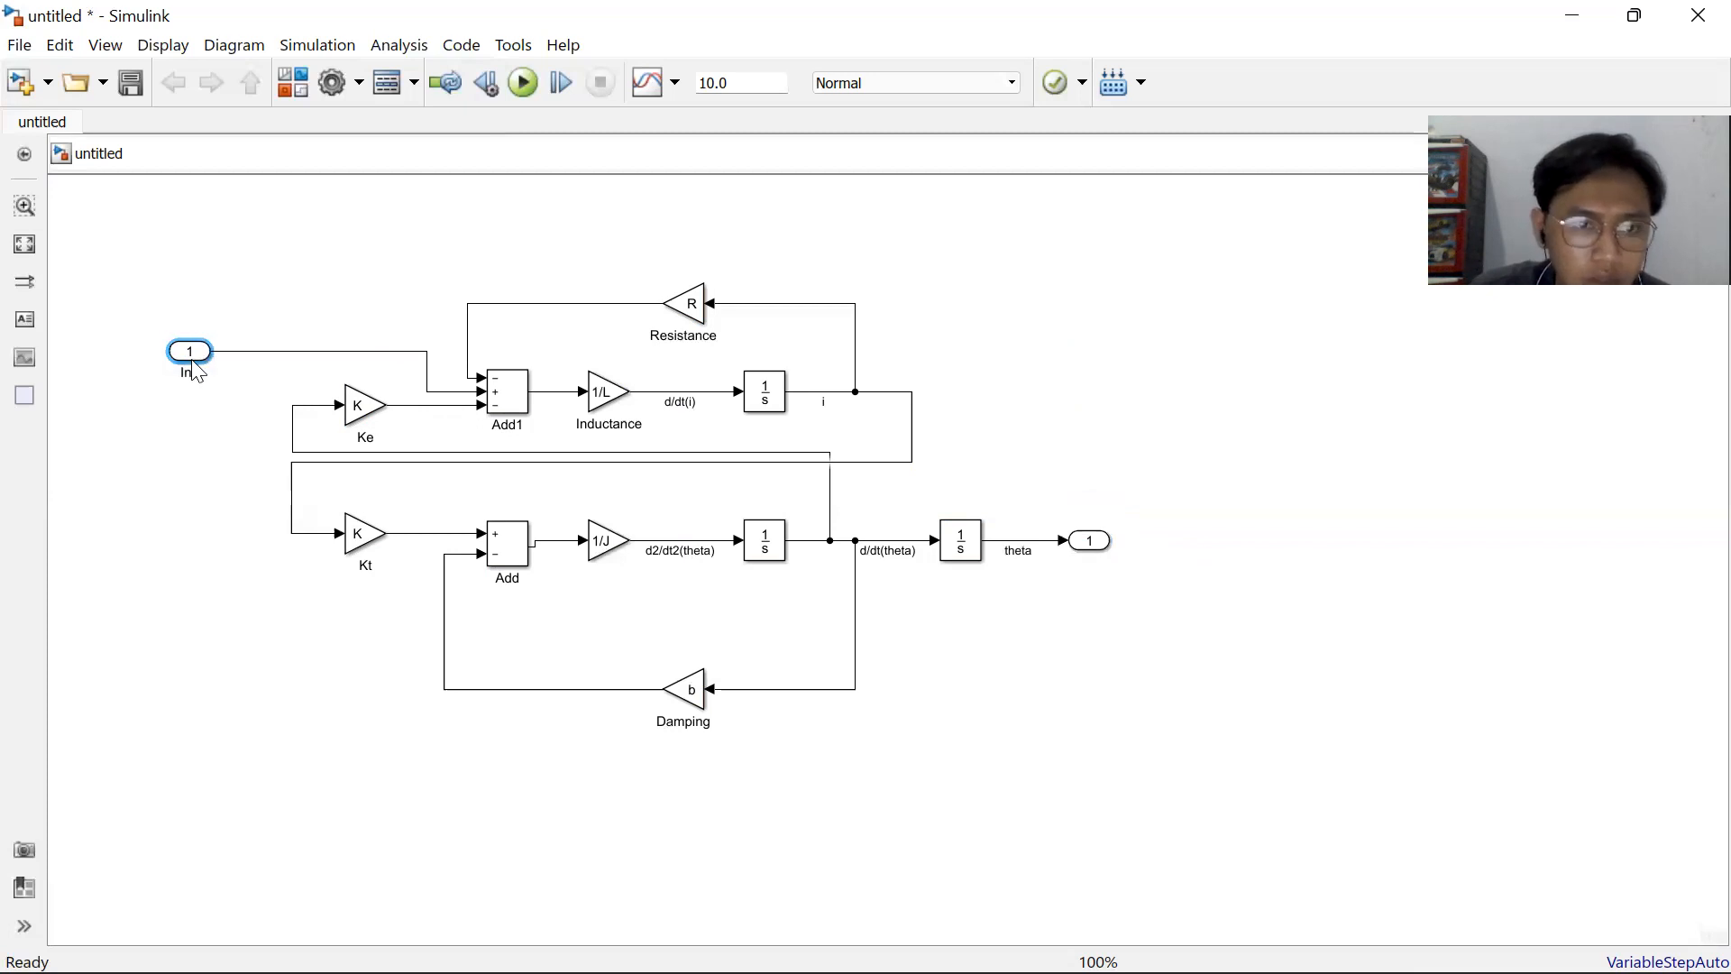
Rename the In1 block to Voltage.
{"action": "double_click", "coordinate": [191, 372]}
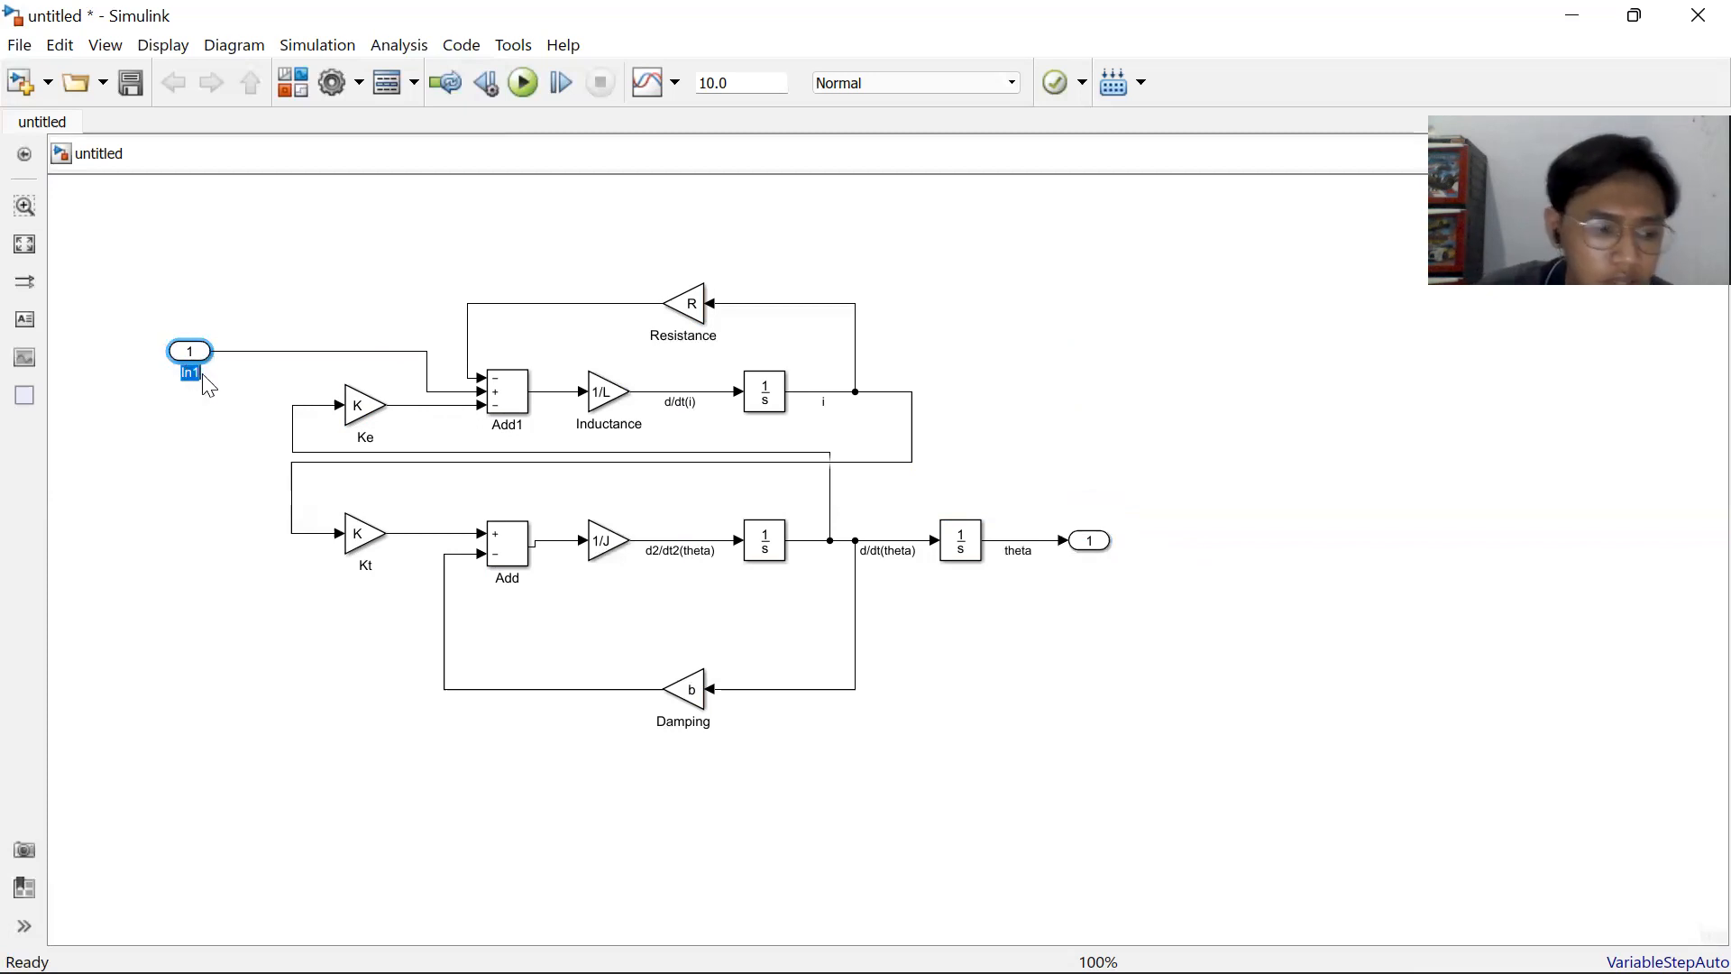
{"action": "type", "text": "O"}
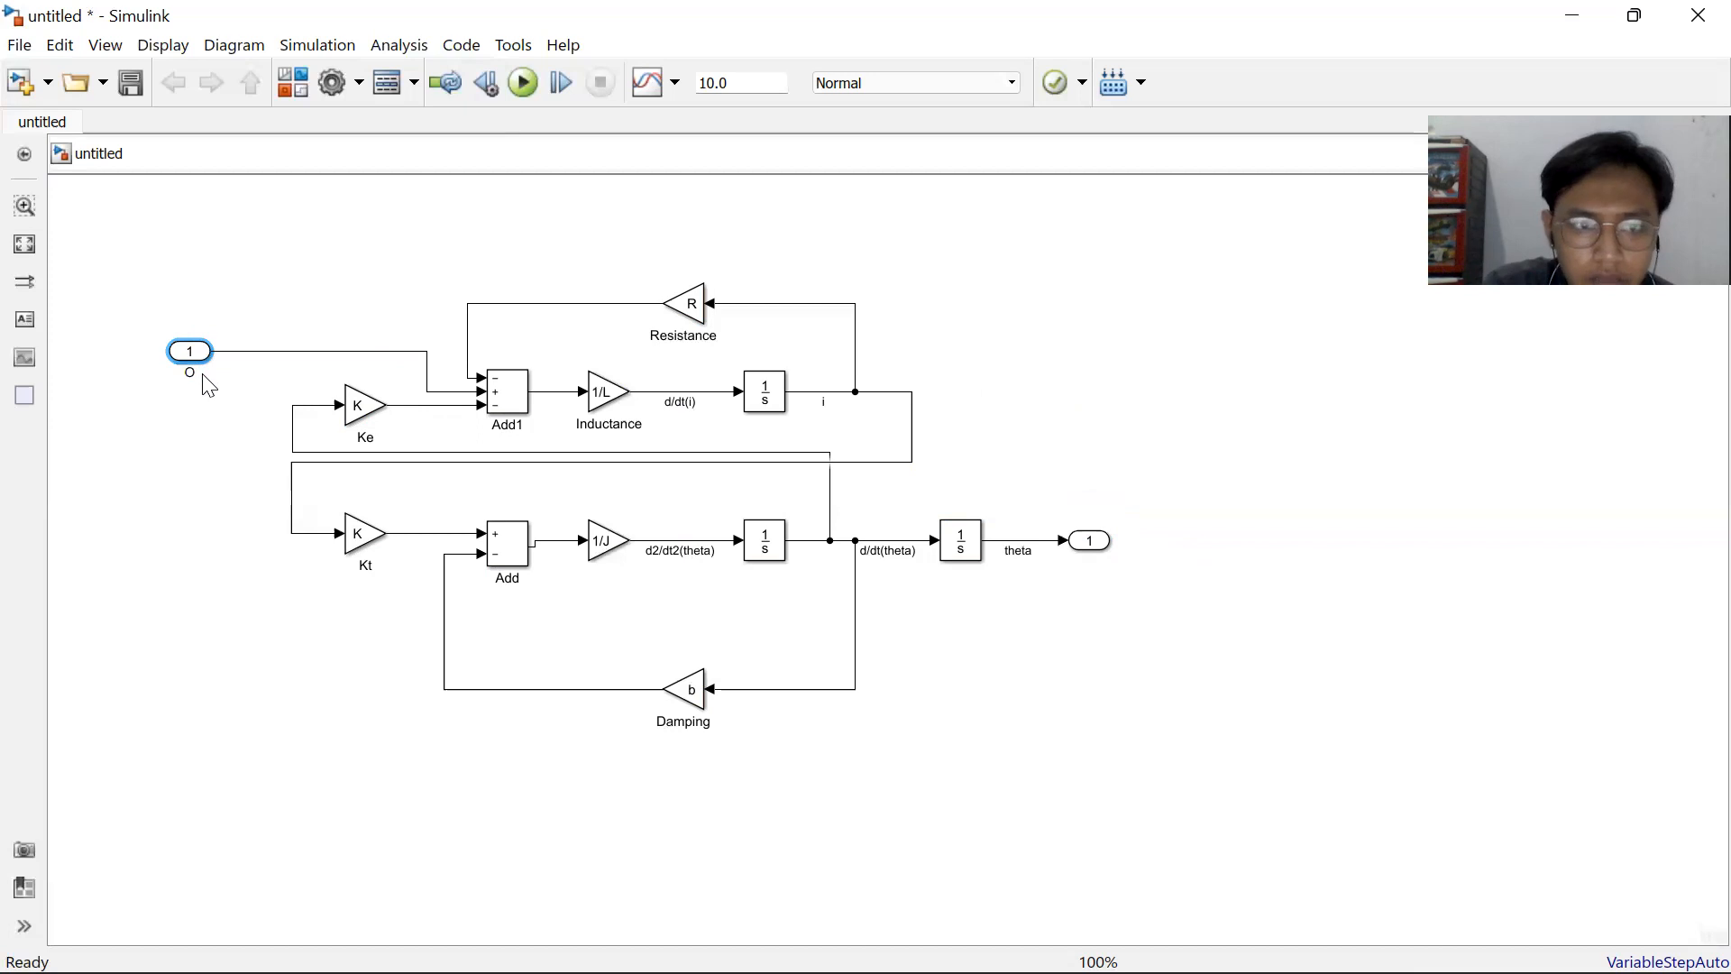
{"action": "type", "text": "Voltage"}
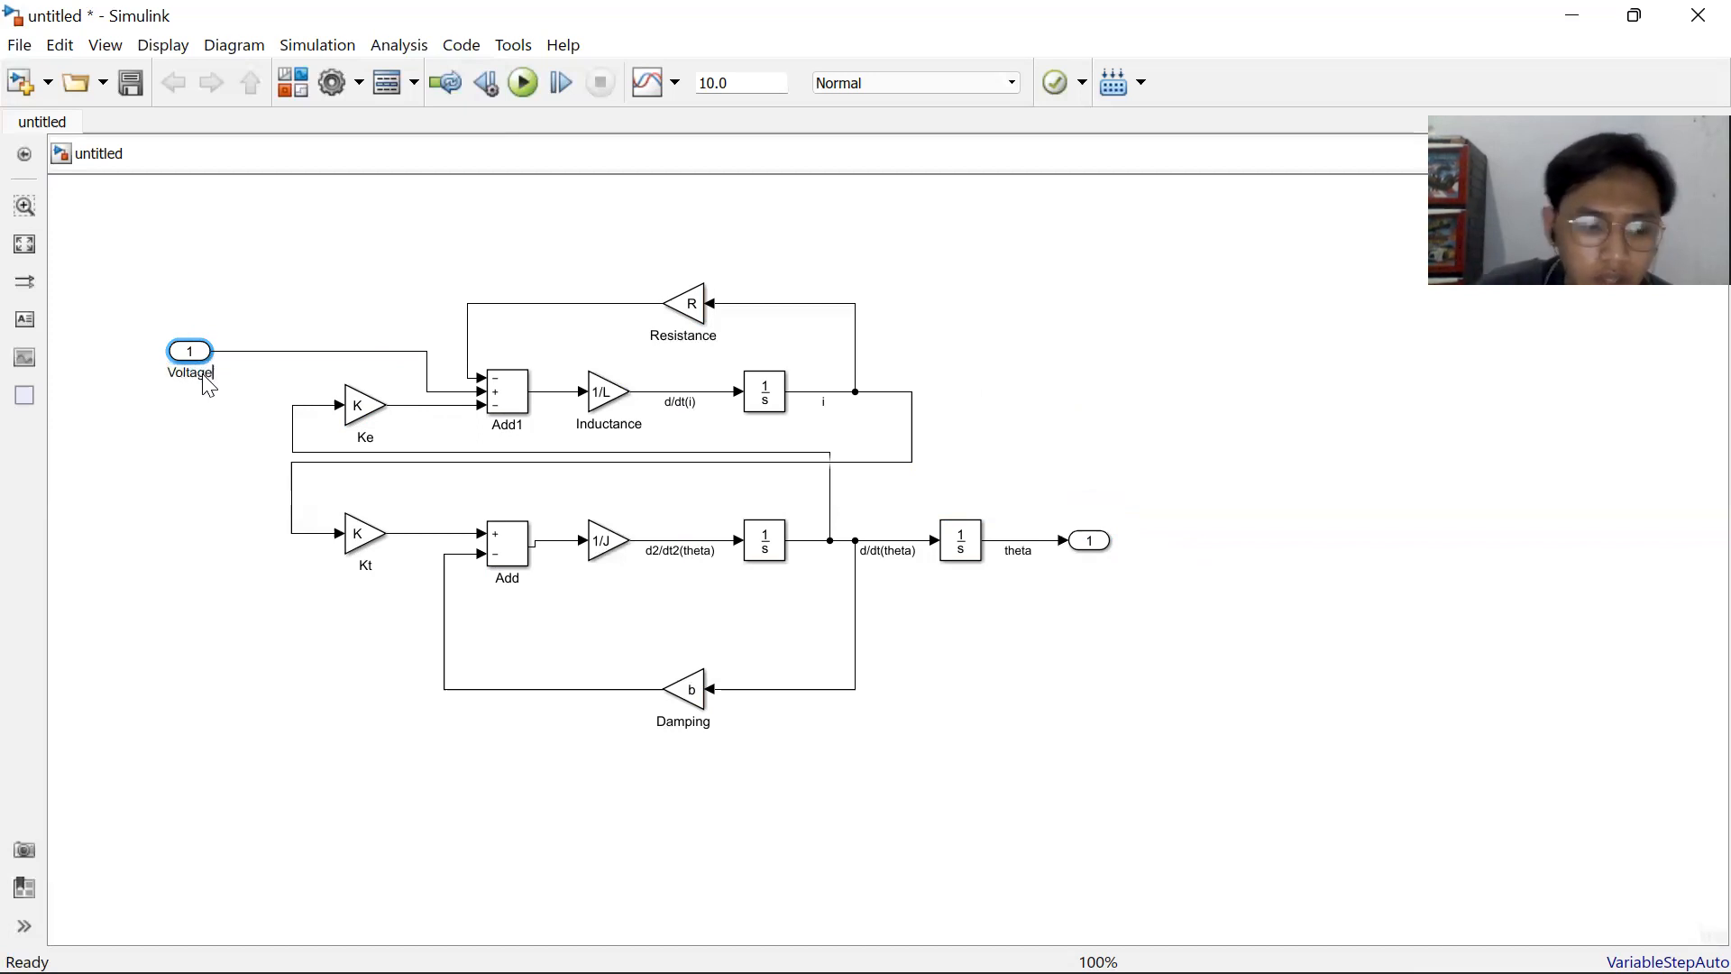
{"action": "left_click", "coordinate": [1104, 565]}
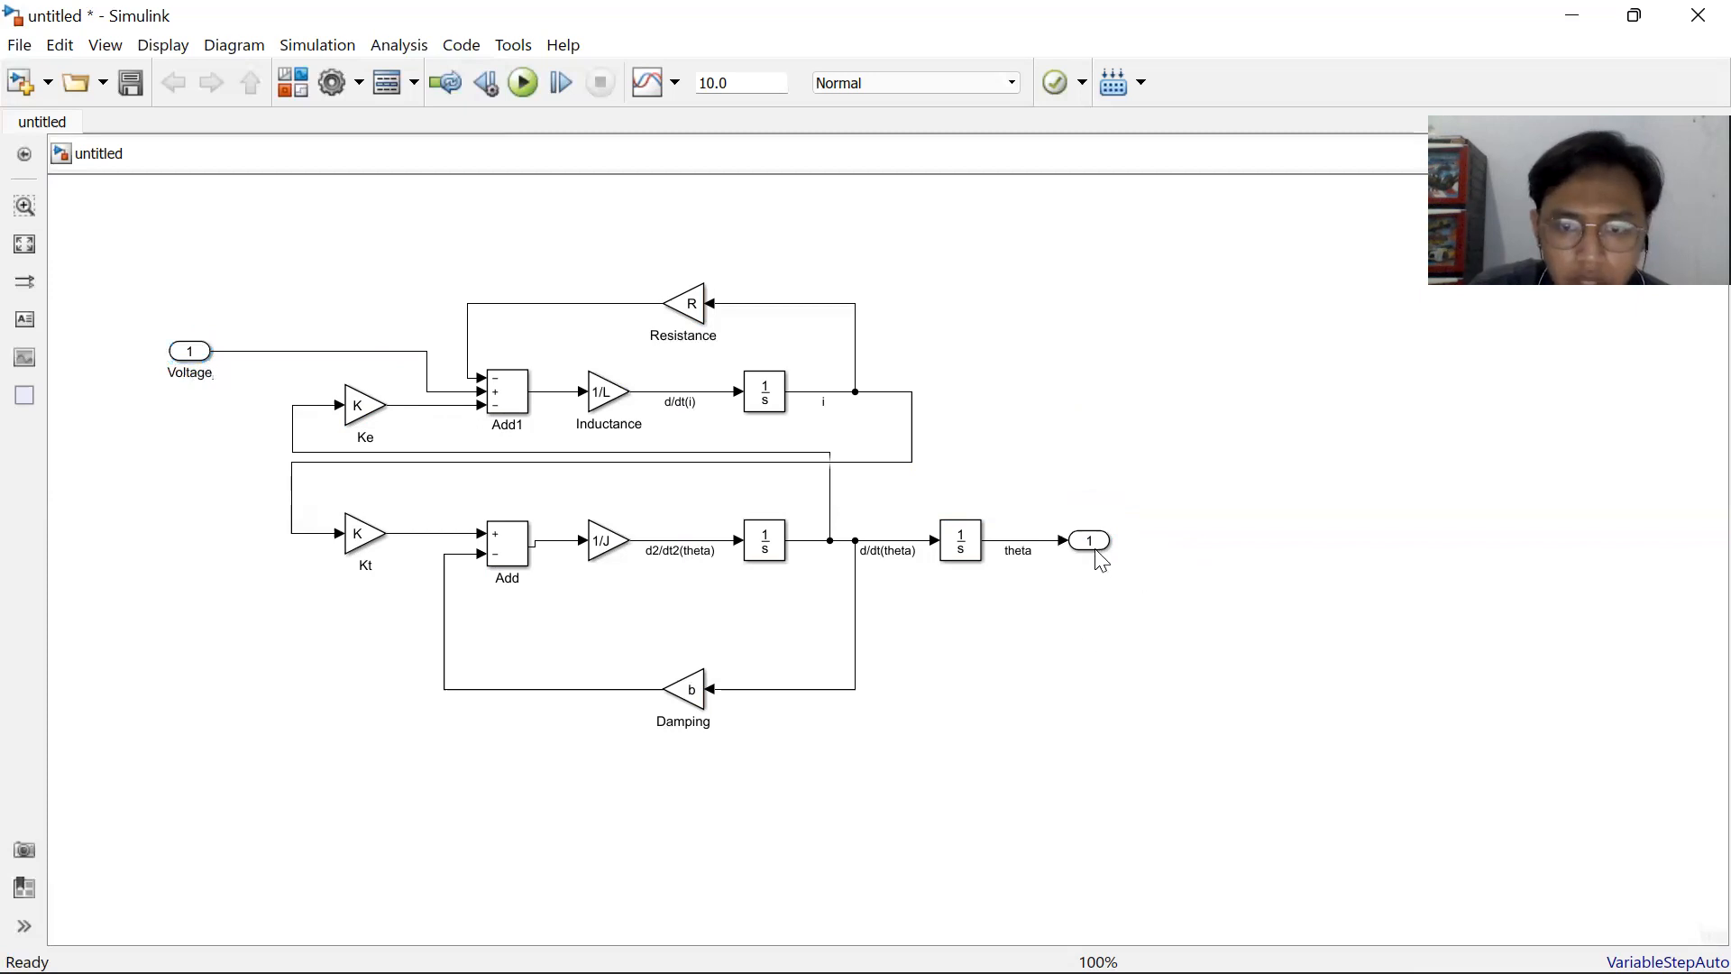
Rename the outport on the theta signal to Posisition.
{"action": "double_click", "coordinate": [1096, 547]}
{"action": "left_click", "coordinate": [1037, 235]}
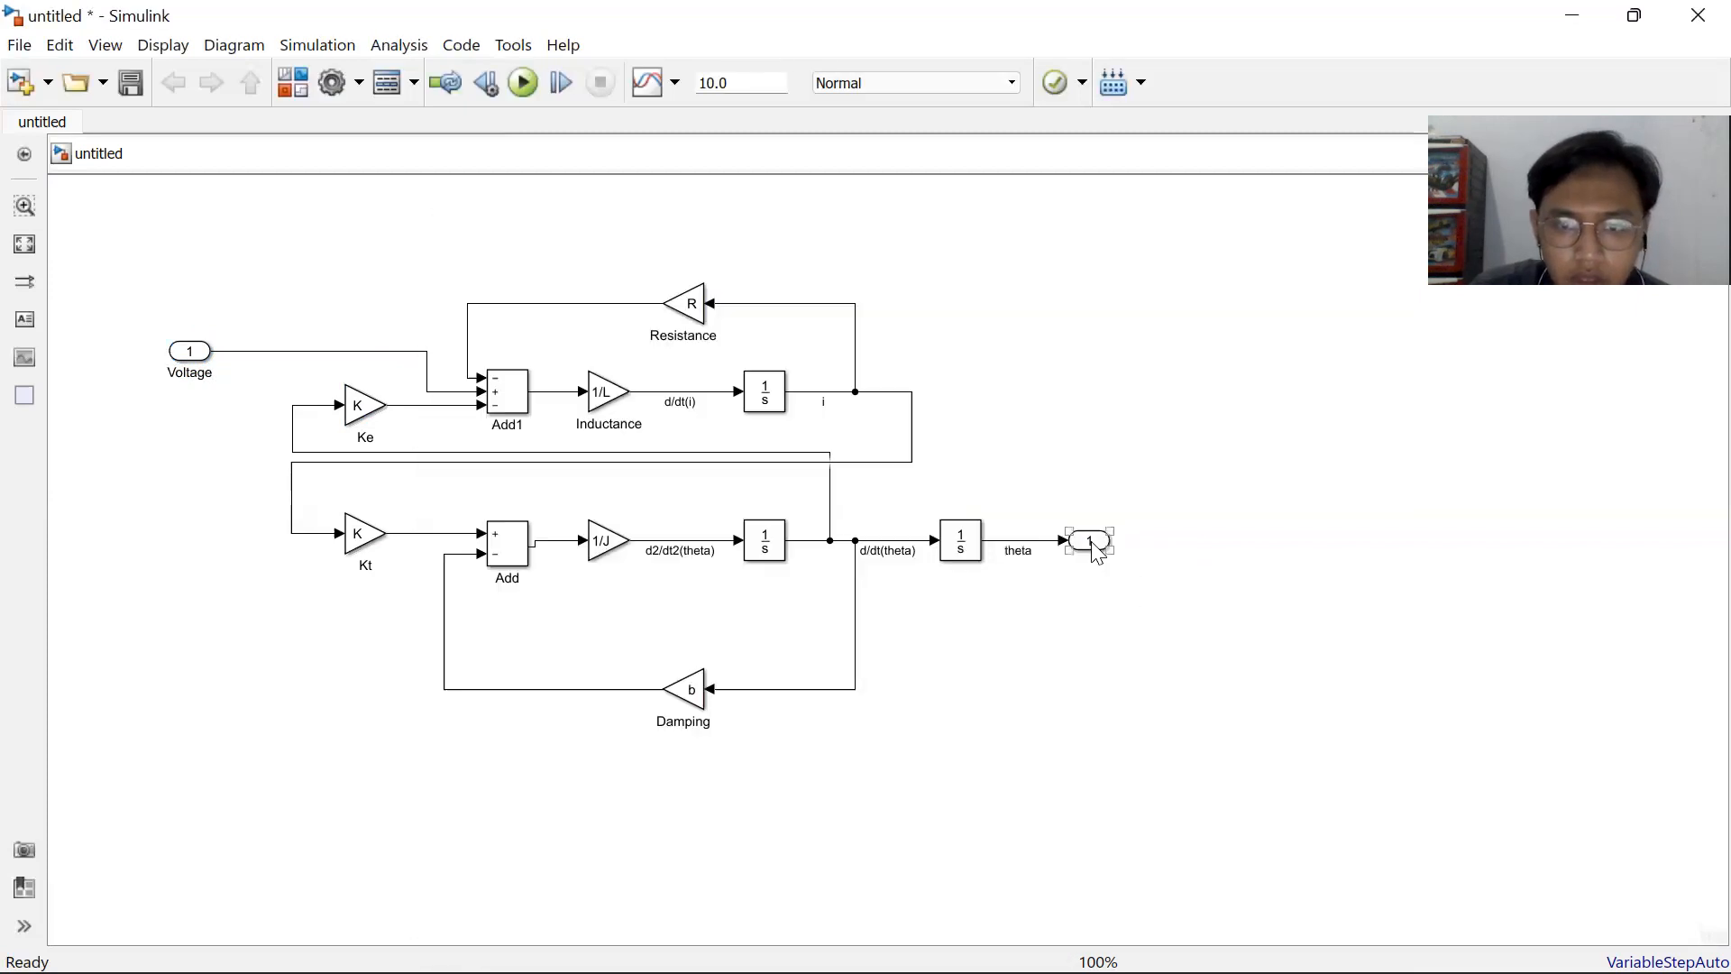
{"action": "double_click", "coordinate": [1085, 562]}
{"action": "type", "text": "Posisition"}
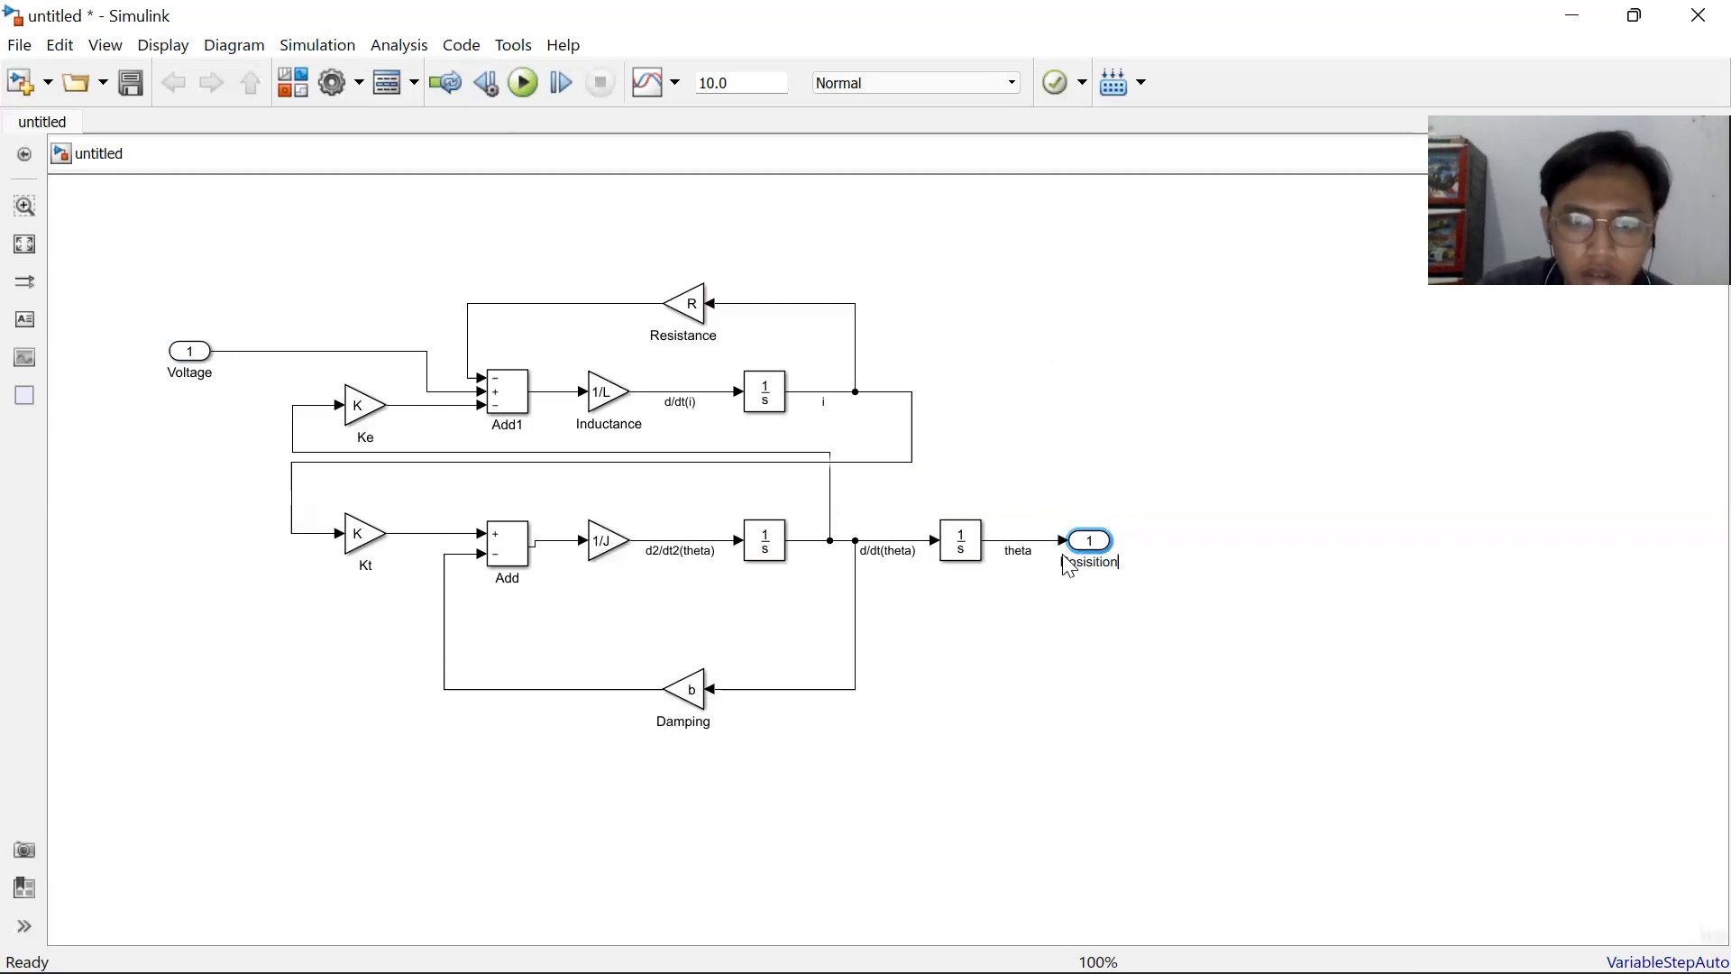
{"action": "left_click", "coordinate": [1073, 664]}
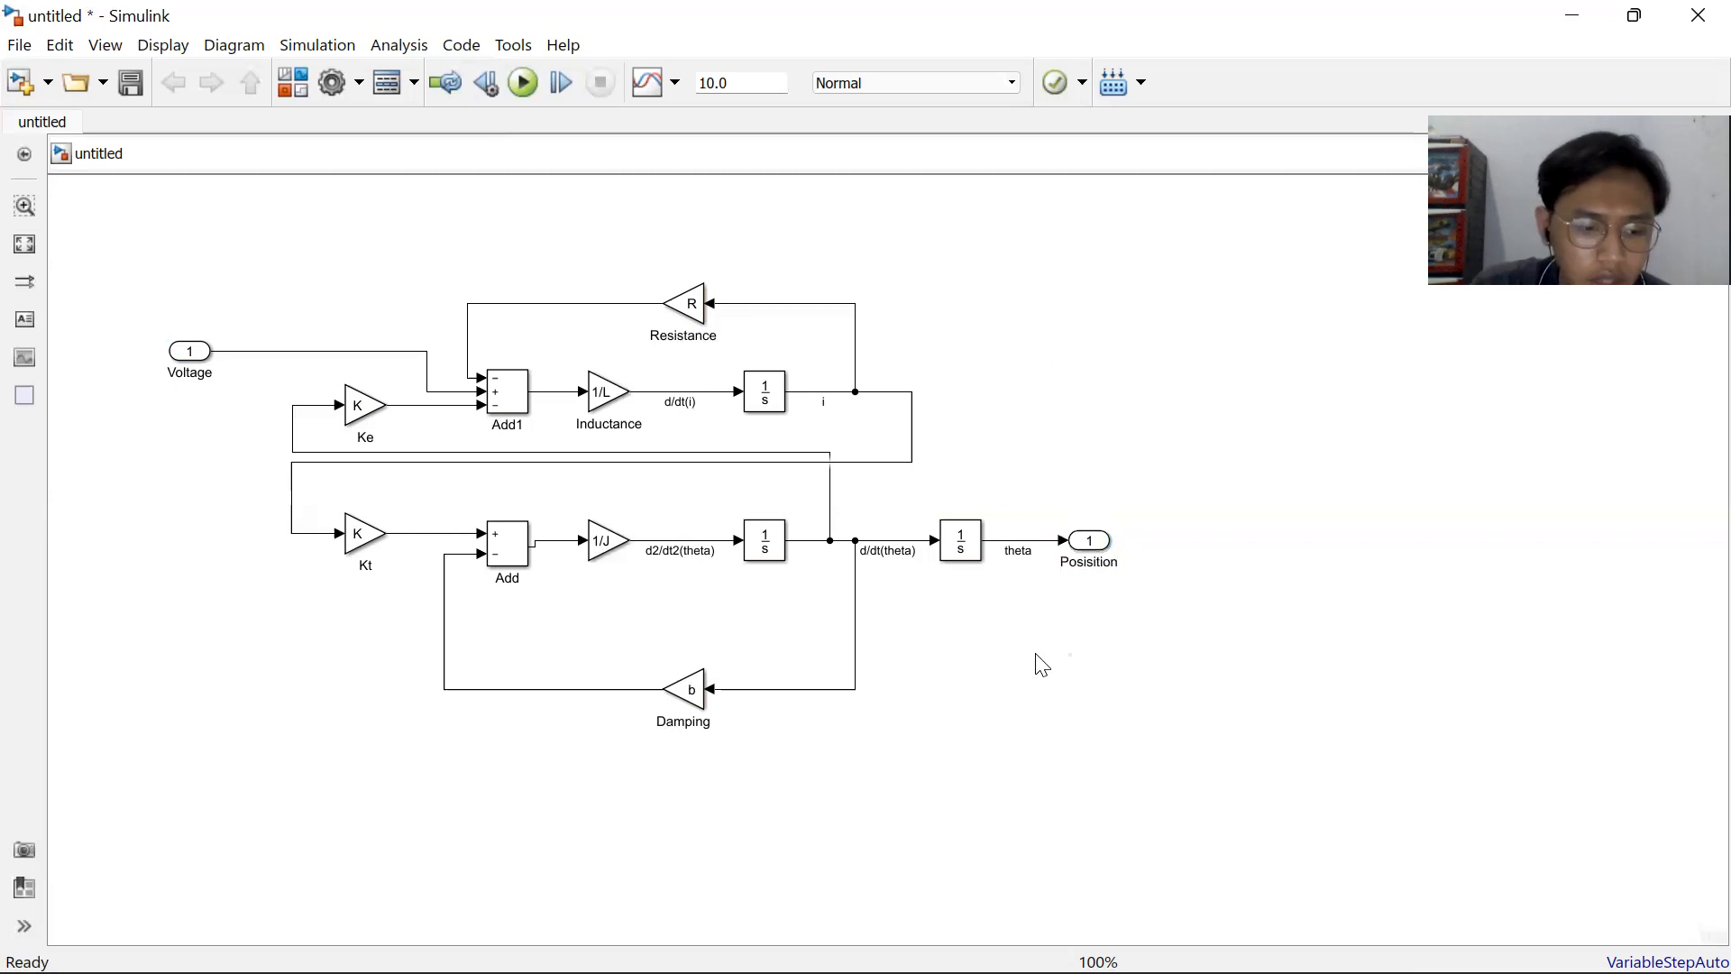
Move the entire block diagram slightly right and down on the canvas.
{"action": "left_click_drag", "start_coordinate": [131, 256], "coordinate": [1257, 748]}
{"action": "left_click_drag", "start_coordinate": [769, 555], "coordinate": [881, 595]}
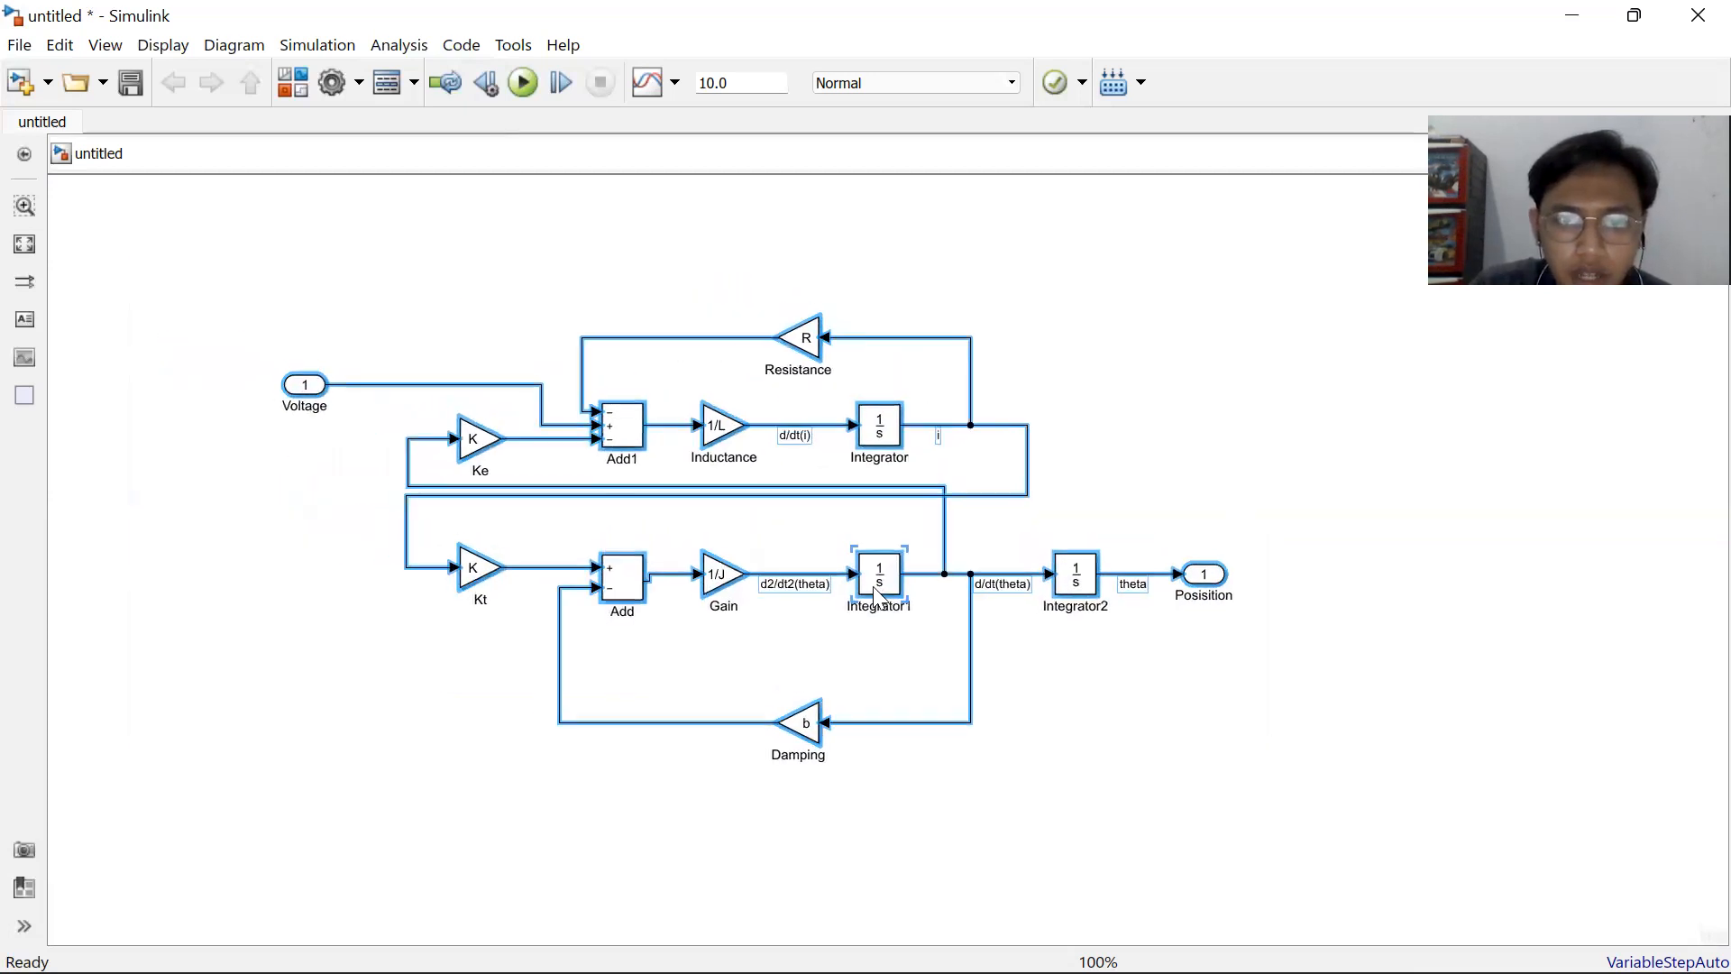
{"action": "left_click", "coordinate": [1396, 704]}
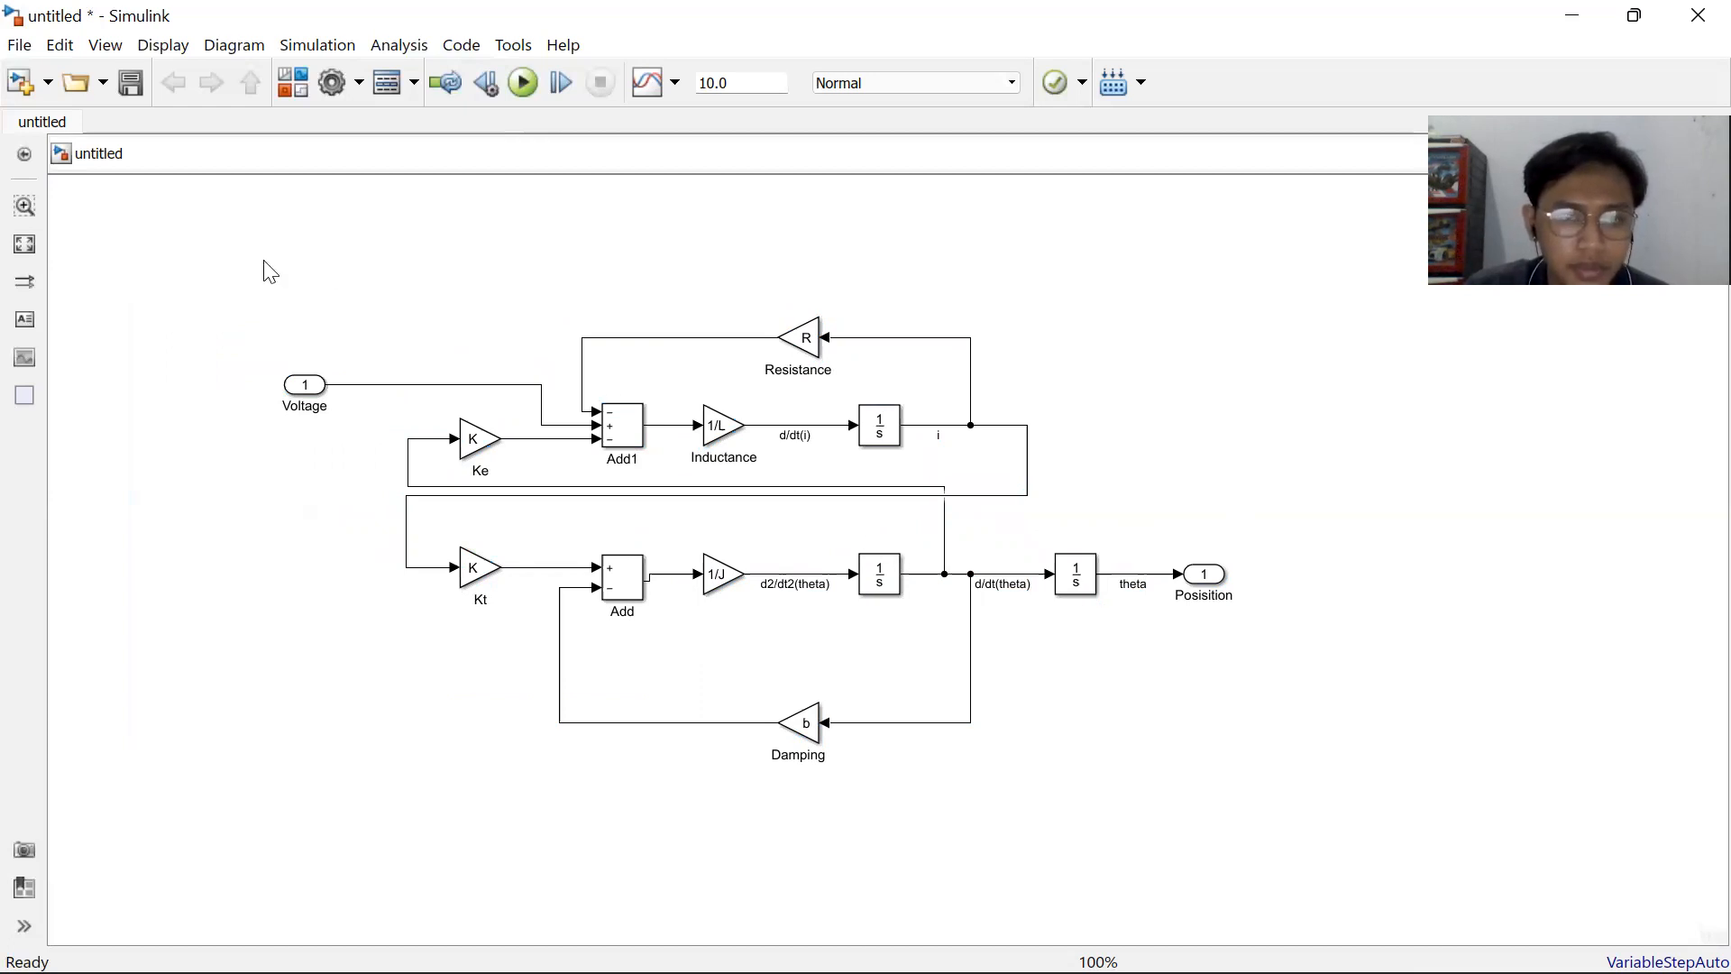
Create a subsystem from the whole motor diagram, including the Voltage and Posisition ports.
{"action": "left_click_drag", "start_coordinate": [270, 282], "coordinate": [202, 256]}
{"action": "left_click_drag", "start_coordinate": [572, 439], "coordinate": [1302, 804]}
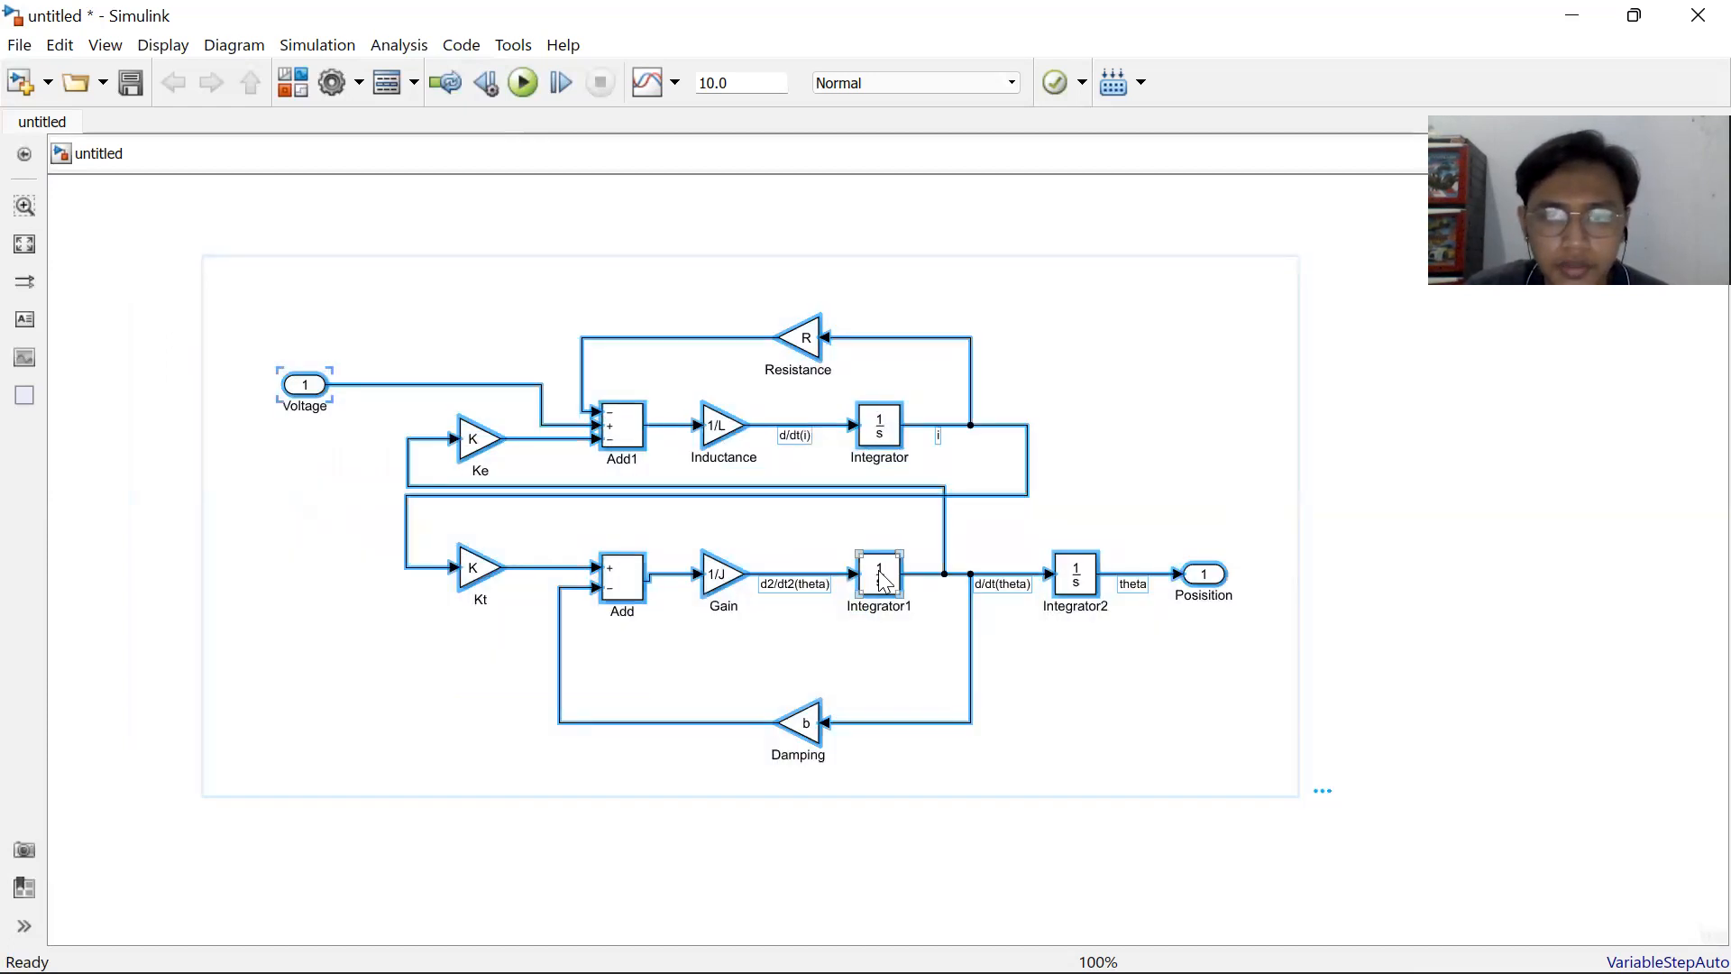
{"action": "right_click", "coordinate": [881, 580]}
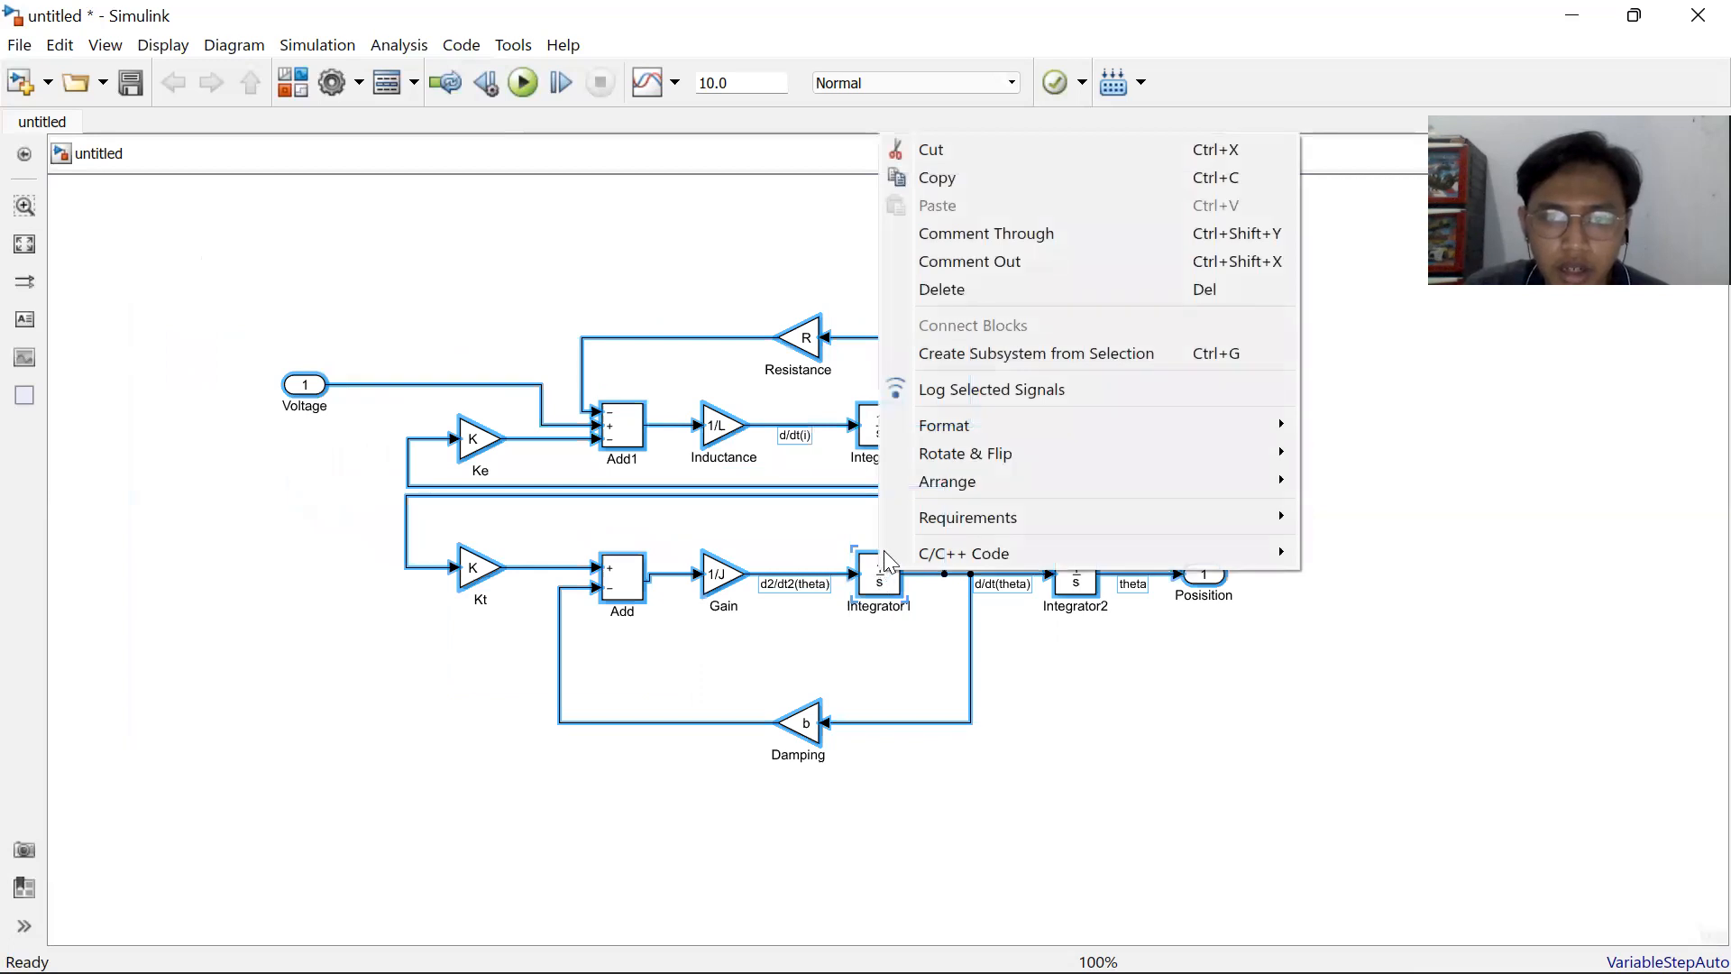
{"action": "left_click", "coordinate": [1086, 352]}
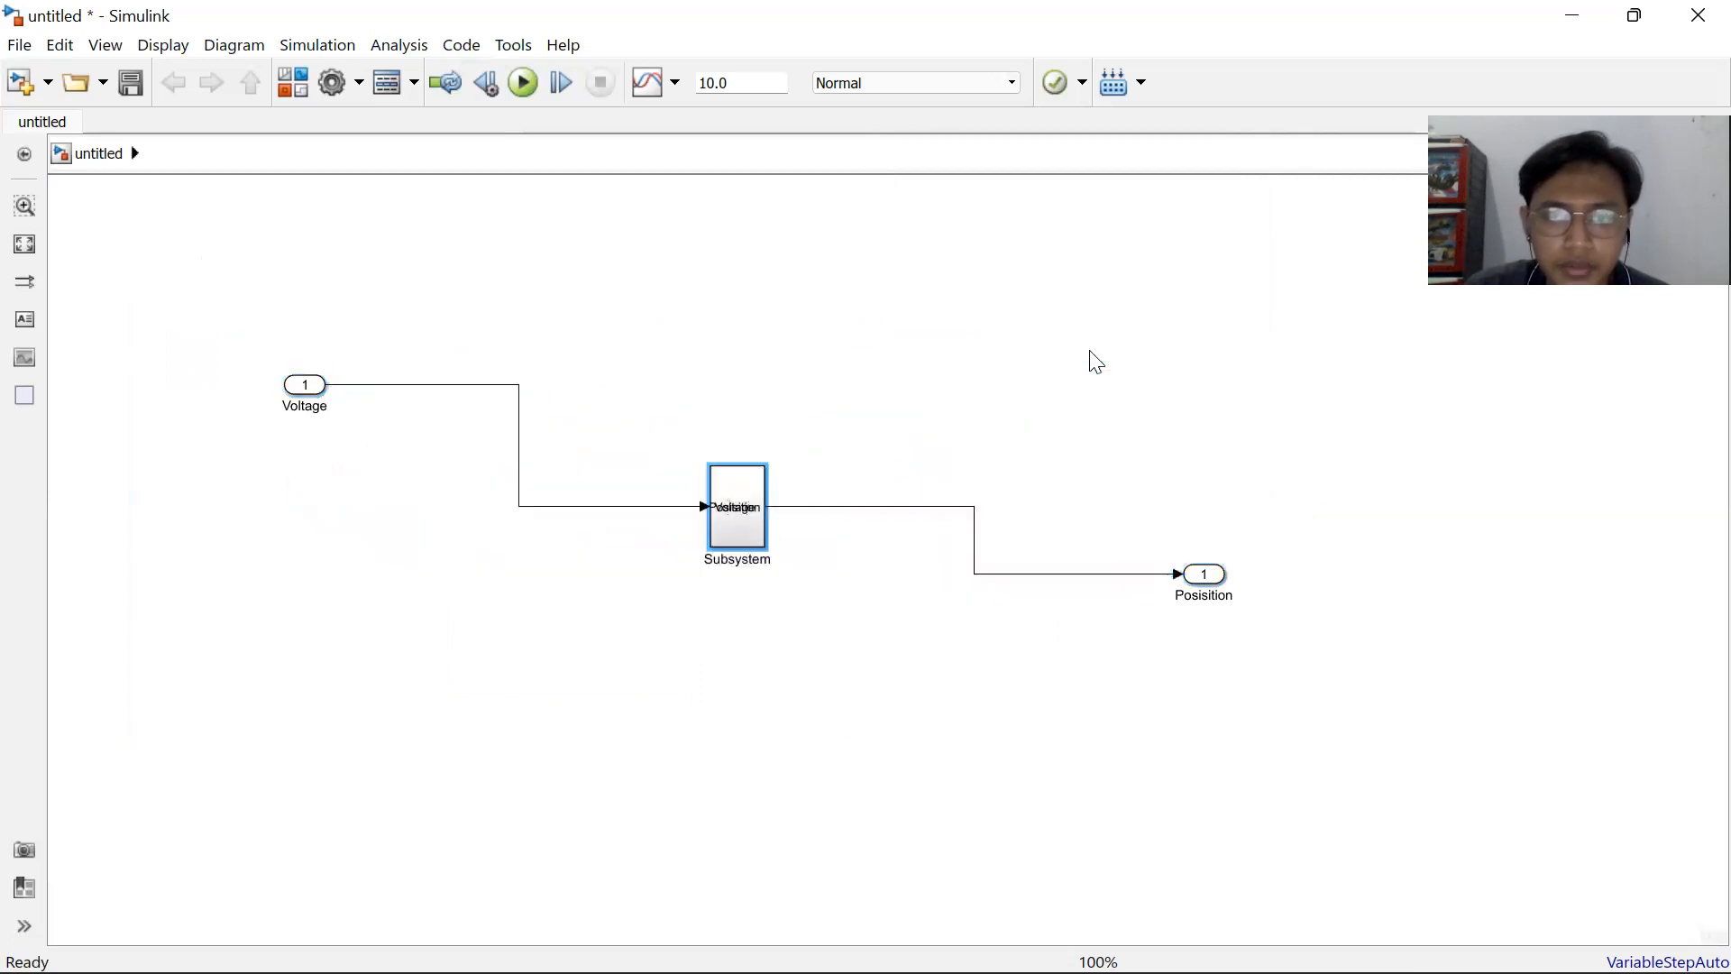
Enlarge the Subsystem block and move the Voltage and Posisition ports level with it so their lines run straight.
{"action": "left_click_drag", "start_coordinate": [768, 547], "coordinate": [904, 565]}
{"action": "left_click_drag", "start_coordinate": [324, 394], "coordinate": [587, 523]}
{"action": "left_click", "coordinate": [1208, 581]}
{"action": "left_click_drag", "start_coordinate": [1210, 583], "coordinate": [1030, 523]}
{"action": "left_click", "coordinate": [1238, 589]}
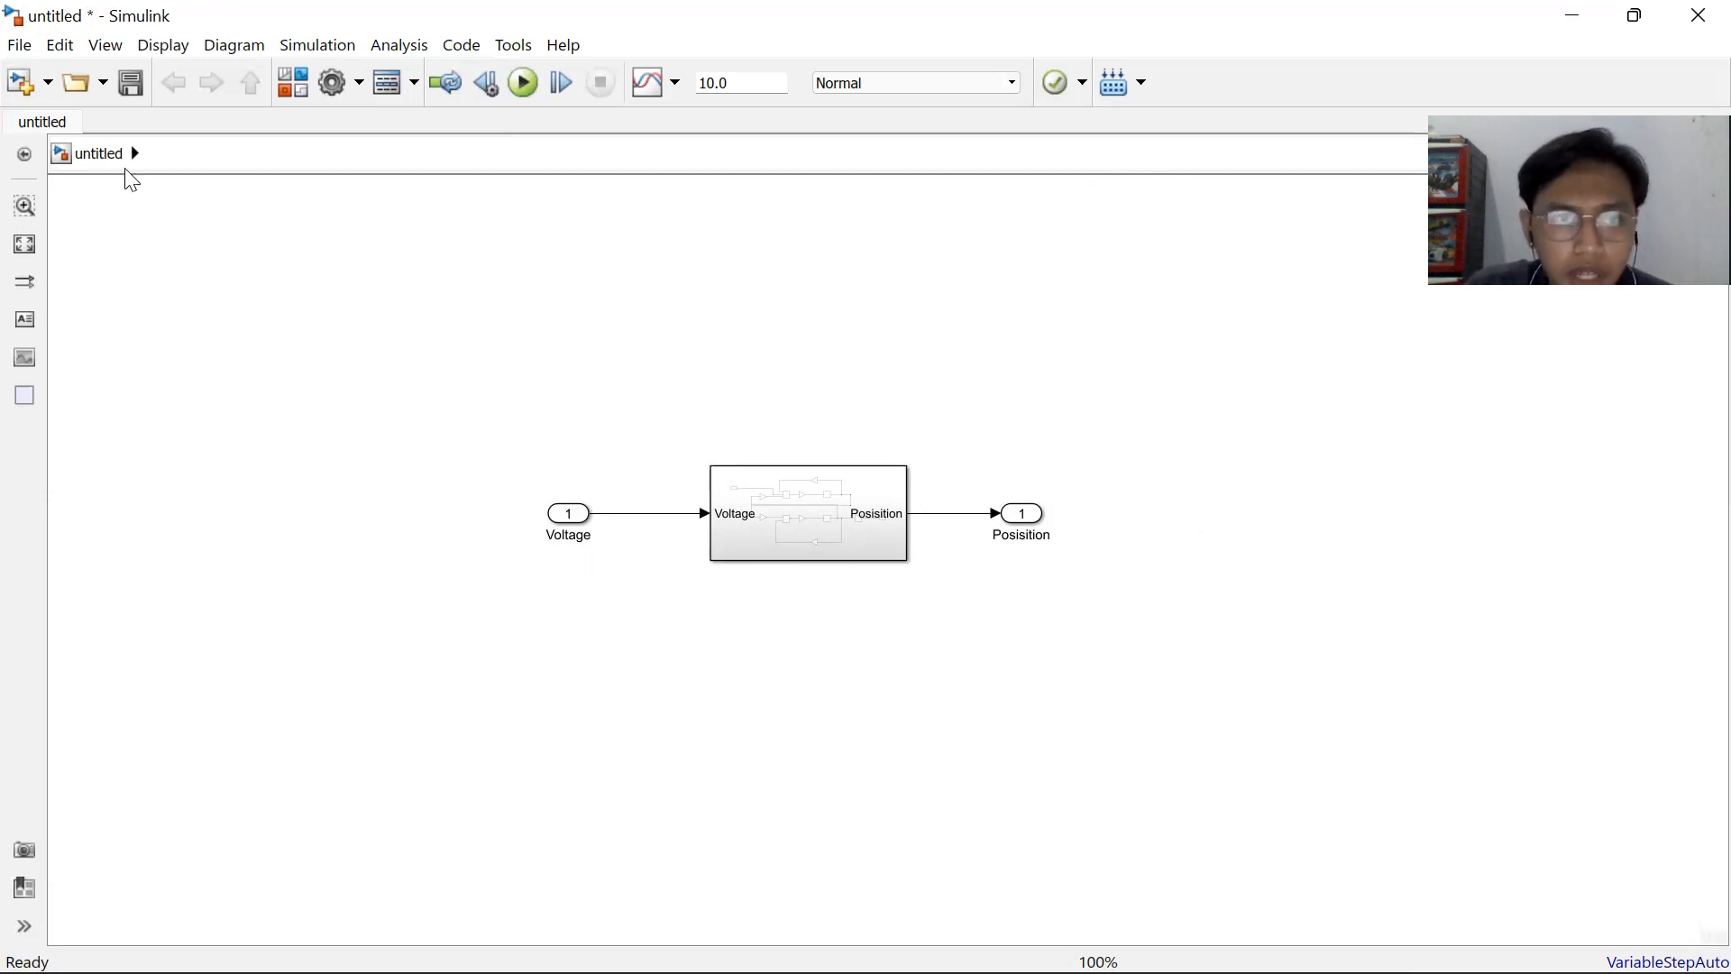
Create a new blank model, maximize its window, and open the block library over it.
{"action": "left_click", "coordinate": [30, 94]}
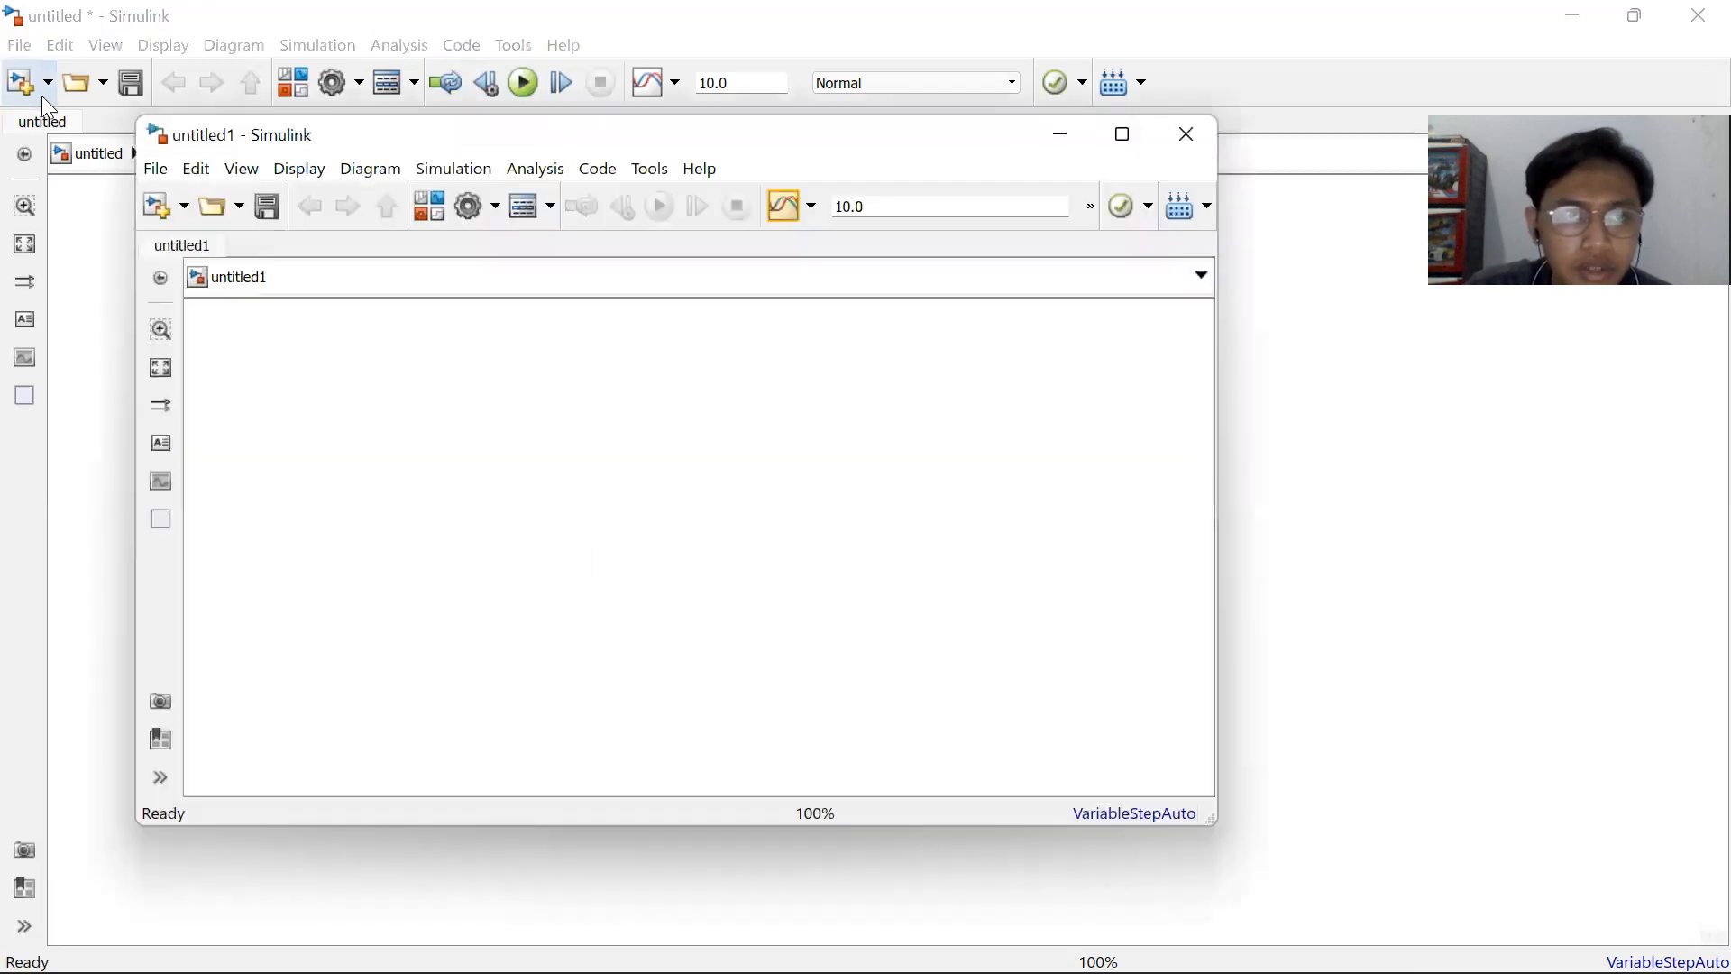
{"action": "left_click", "coordinate": [1117, 144]}
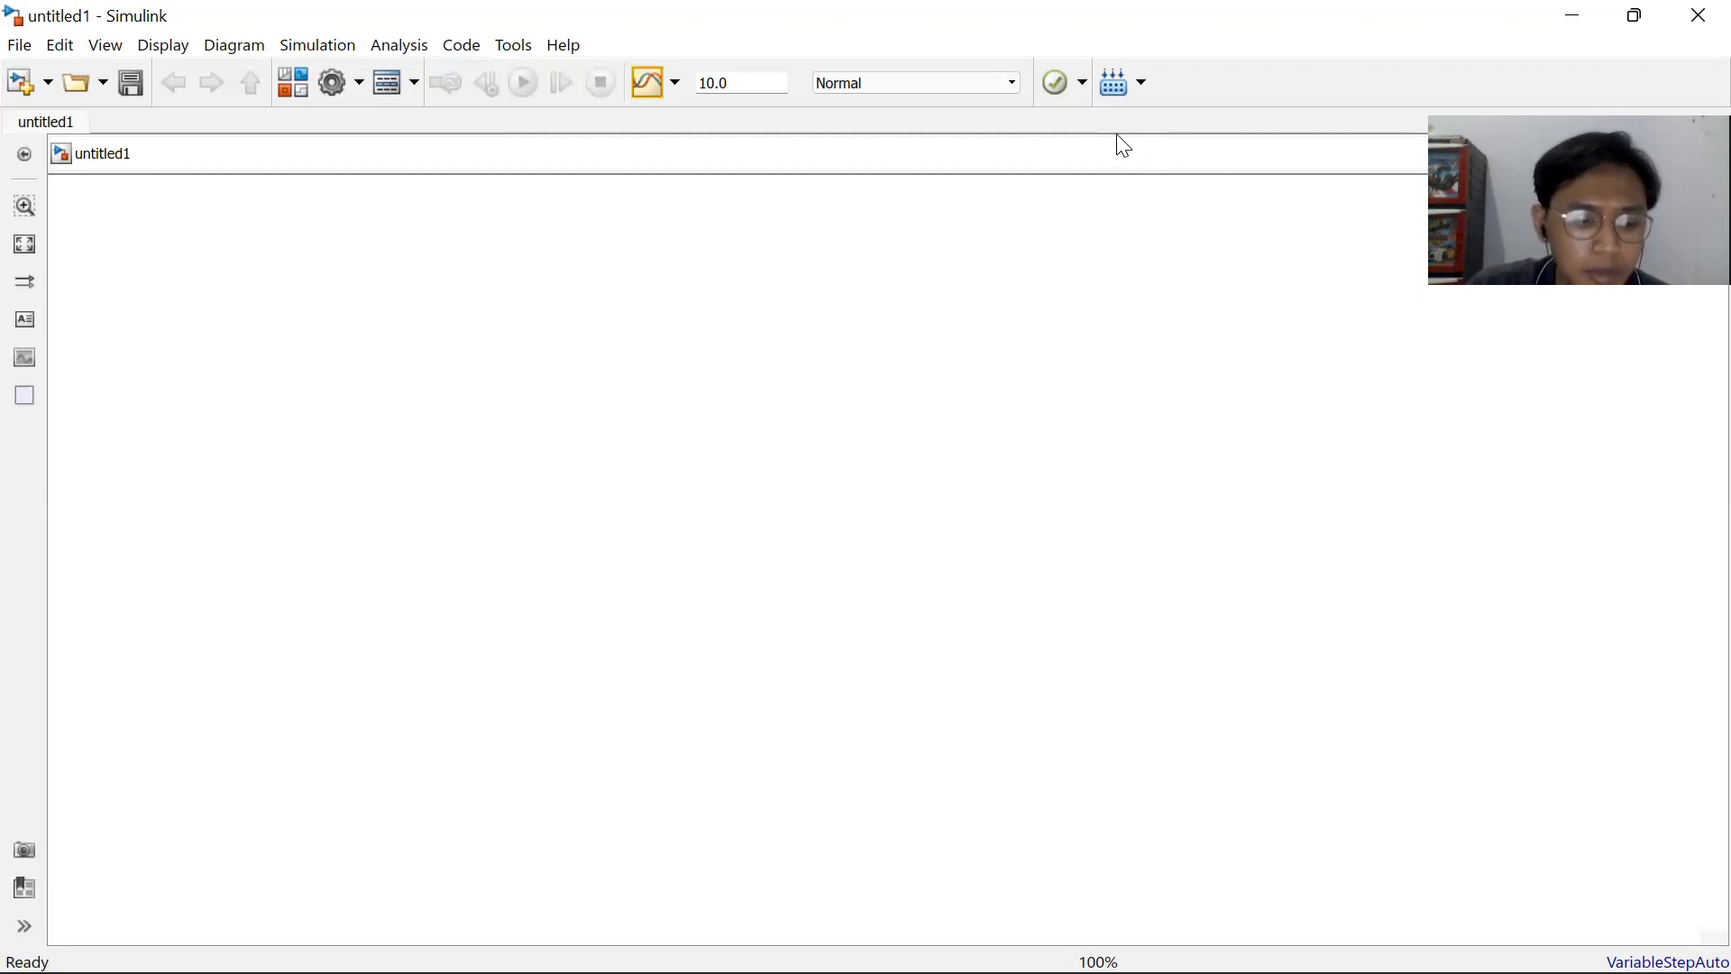
{"action": "left_click", "coordinate": [294, 83]}
{"action": "left_click_drag", "start_coordinate": [323, 56], "coordinate": [447, 63]}
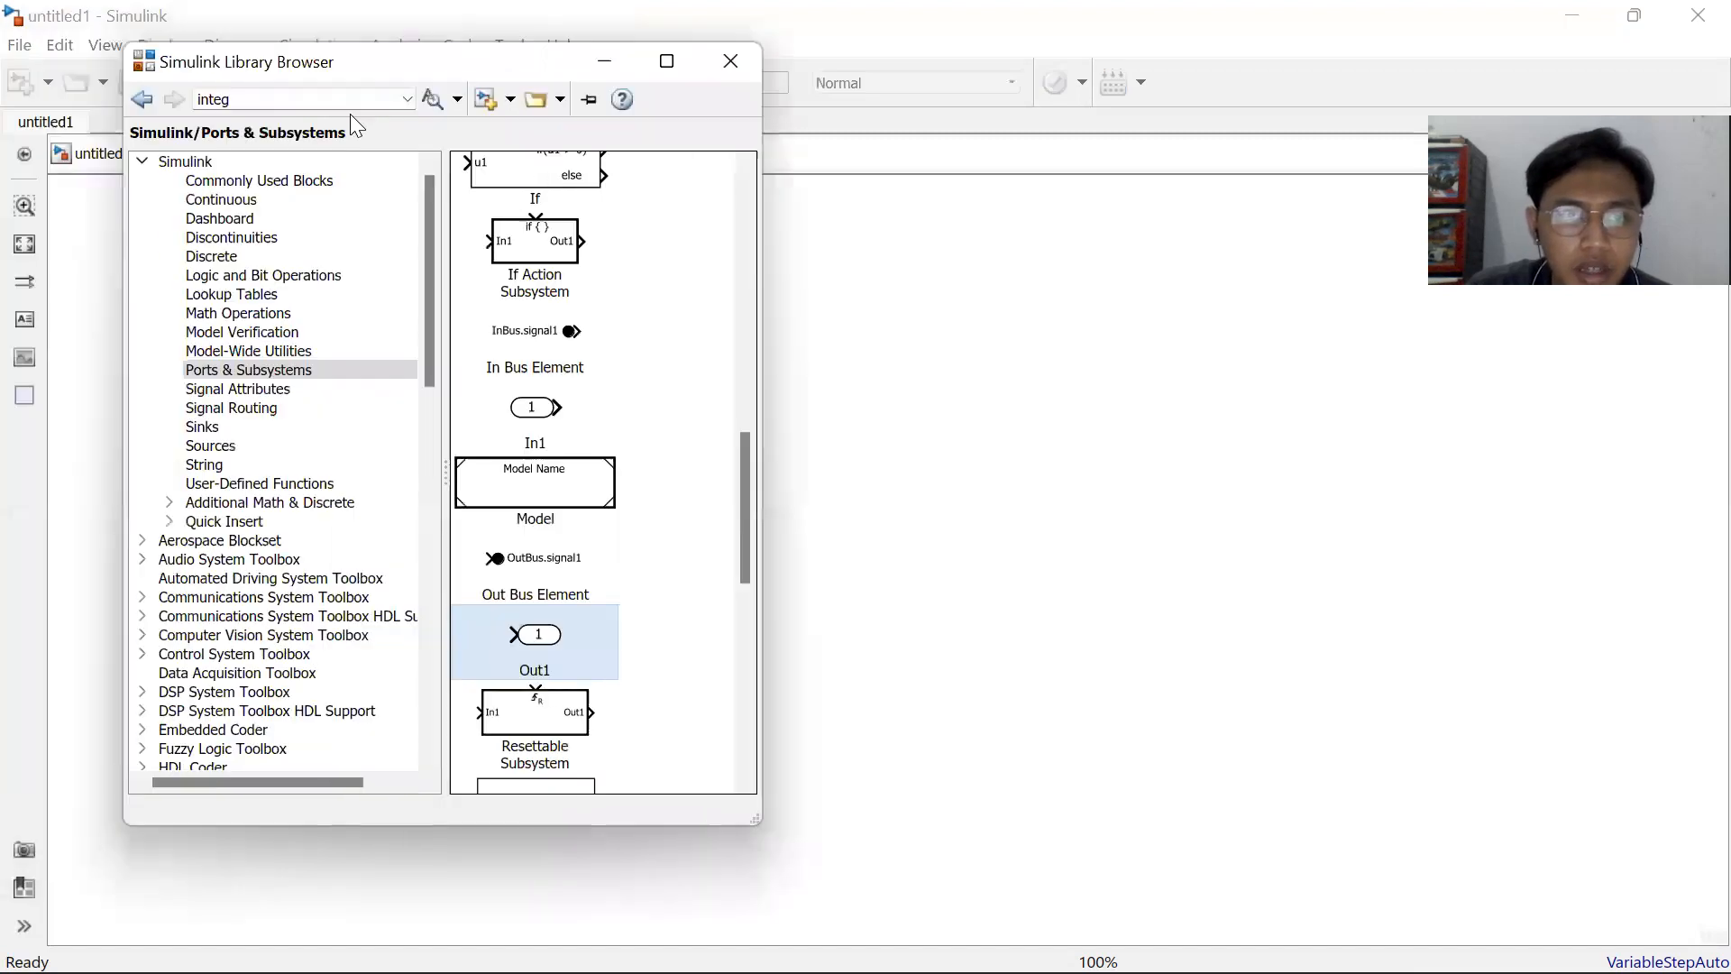
Add a DC Motor block from Simscape/Electronics/Actuators & Drivers/Rotational Actuators and place it near the middle of the canvas.
{"action": "left_click", "coordinate": [142, 161]}
{"action": "scroll", "coordinate": [283, 341], "scroll_direction": "down", "scroll_amount": 7}
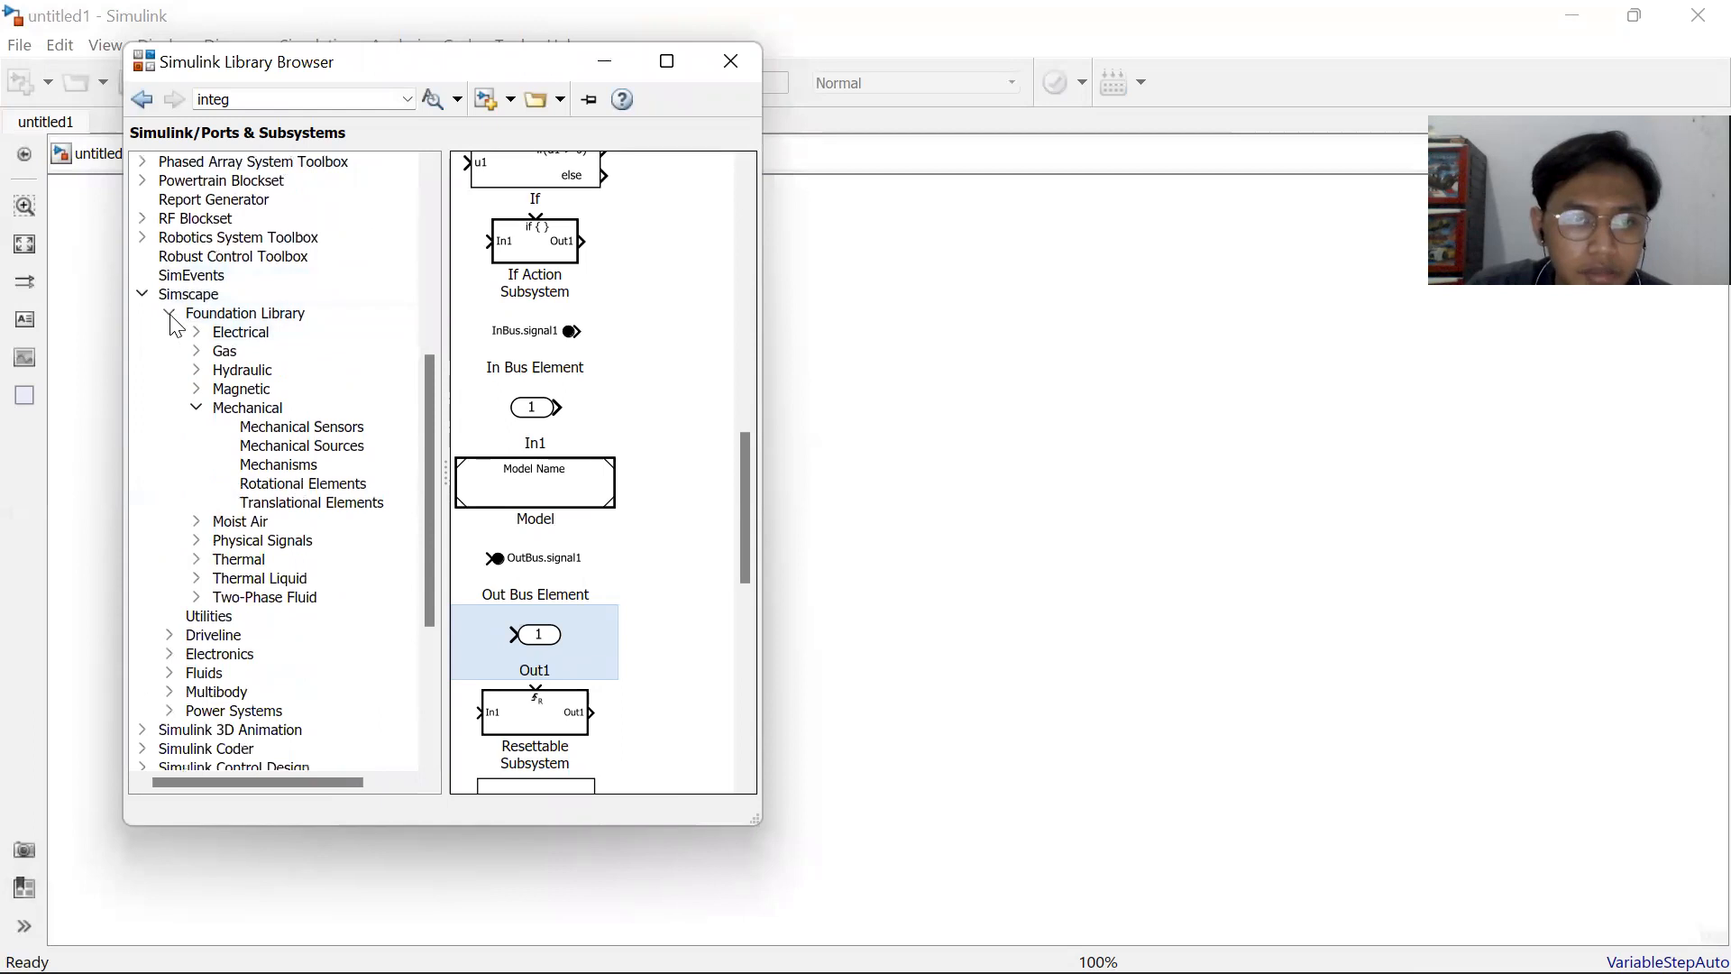
{"action": "left_click", "coordinate": [169, 313]}
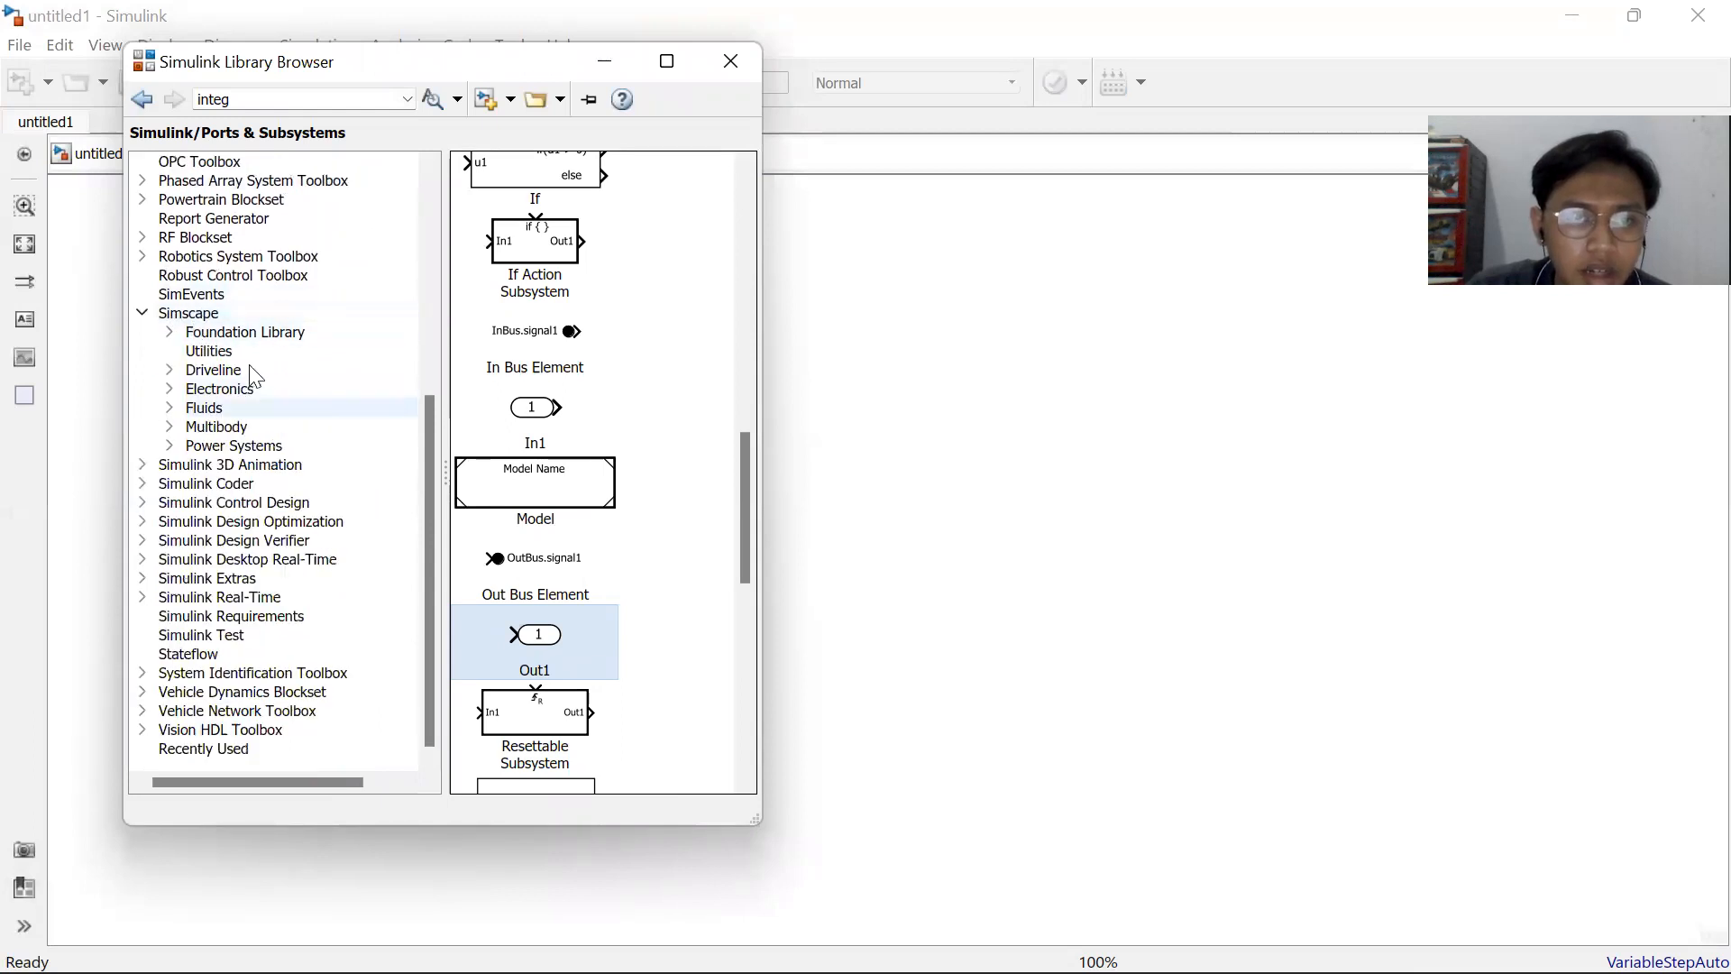
{"action": "left_click_drag", "start_coordinate": [447, 63], "coordinate": [373, 63]}
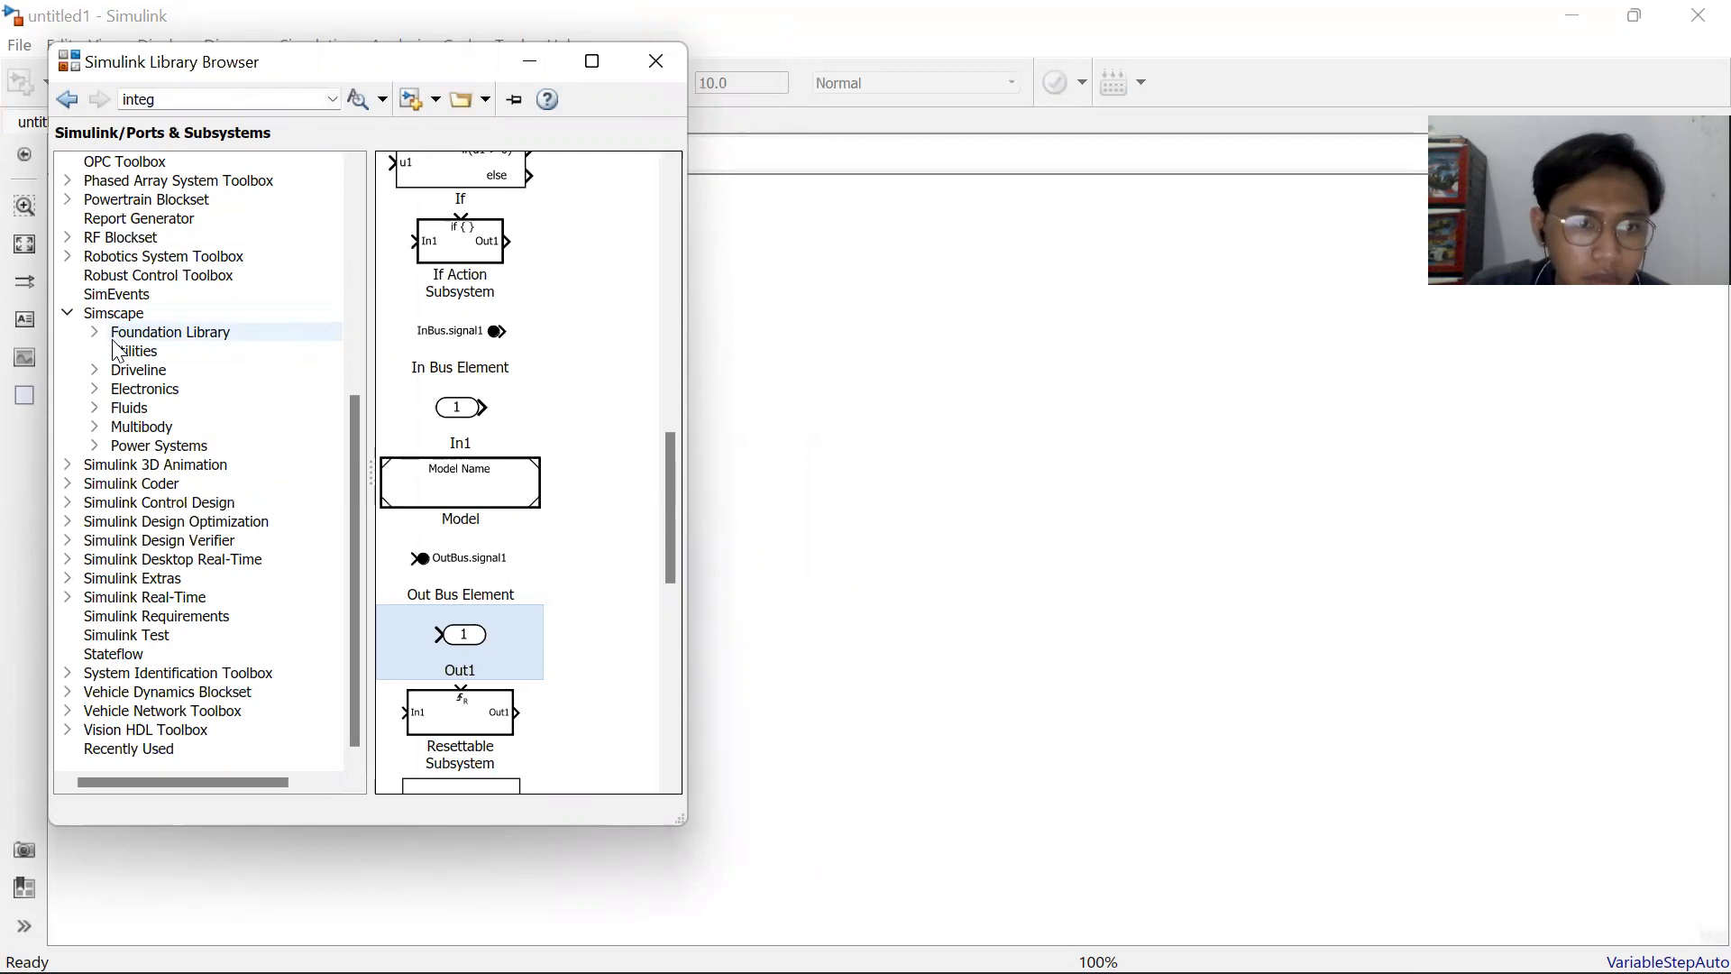
{"action": "left_click", "coordinate": [96, 390]}
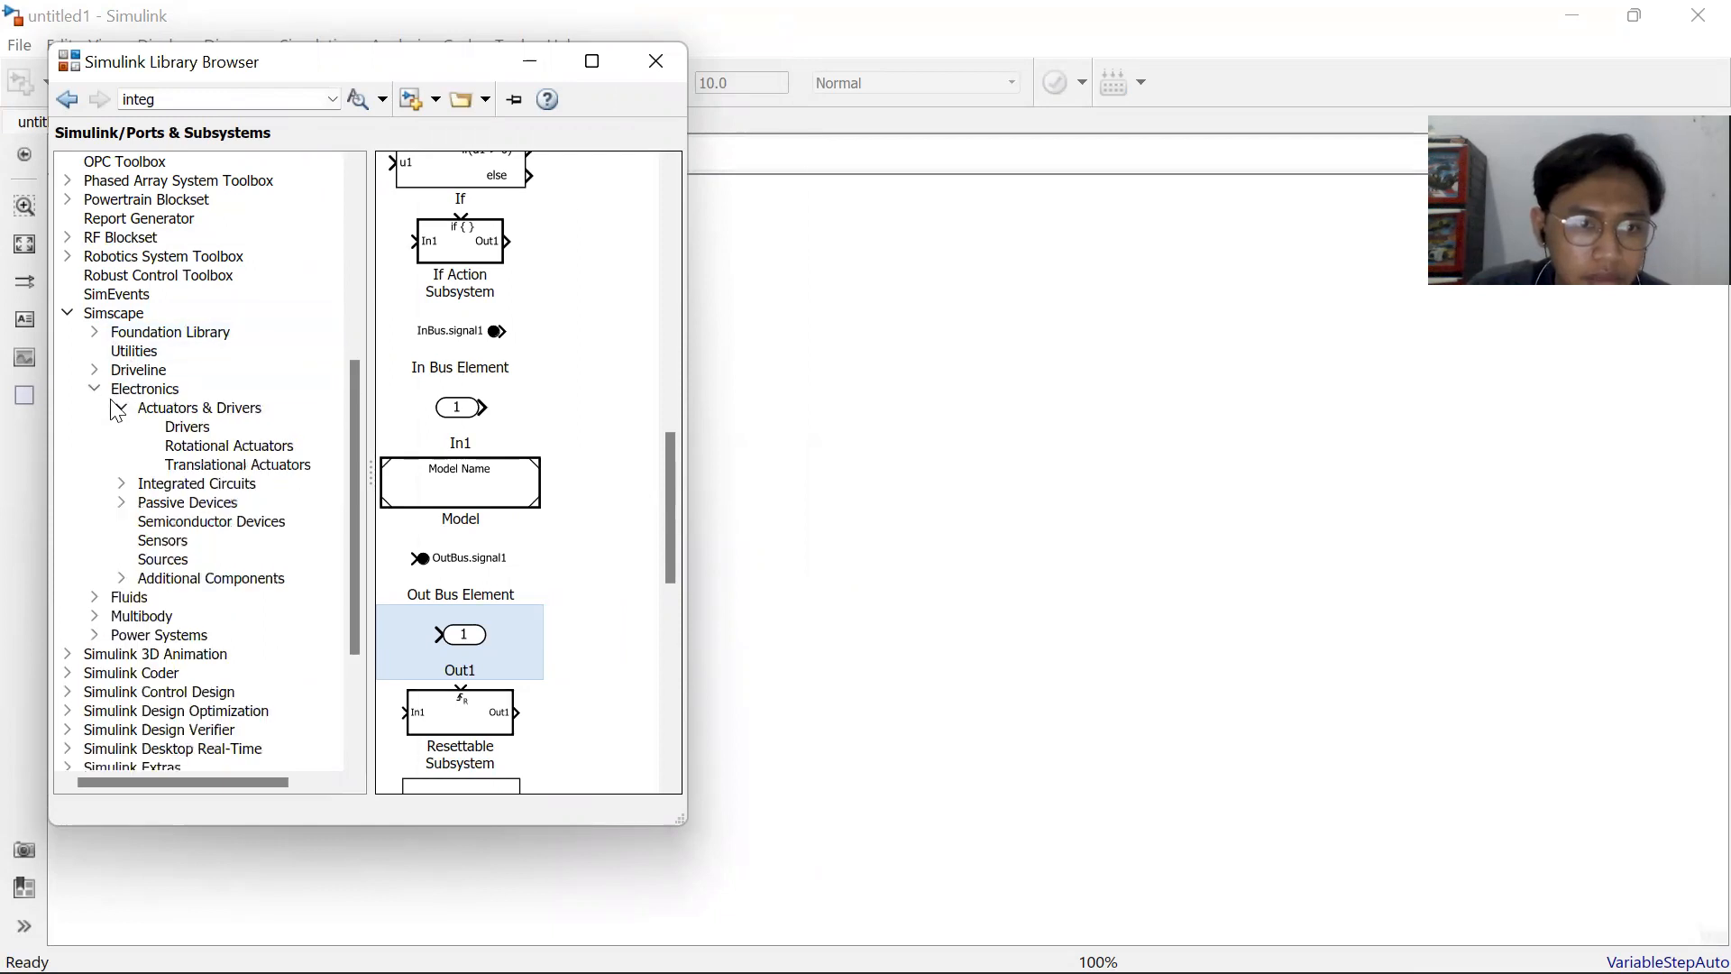
{"action": "left_click", "coordinate": [223, 447]}
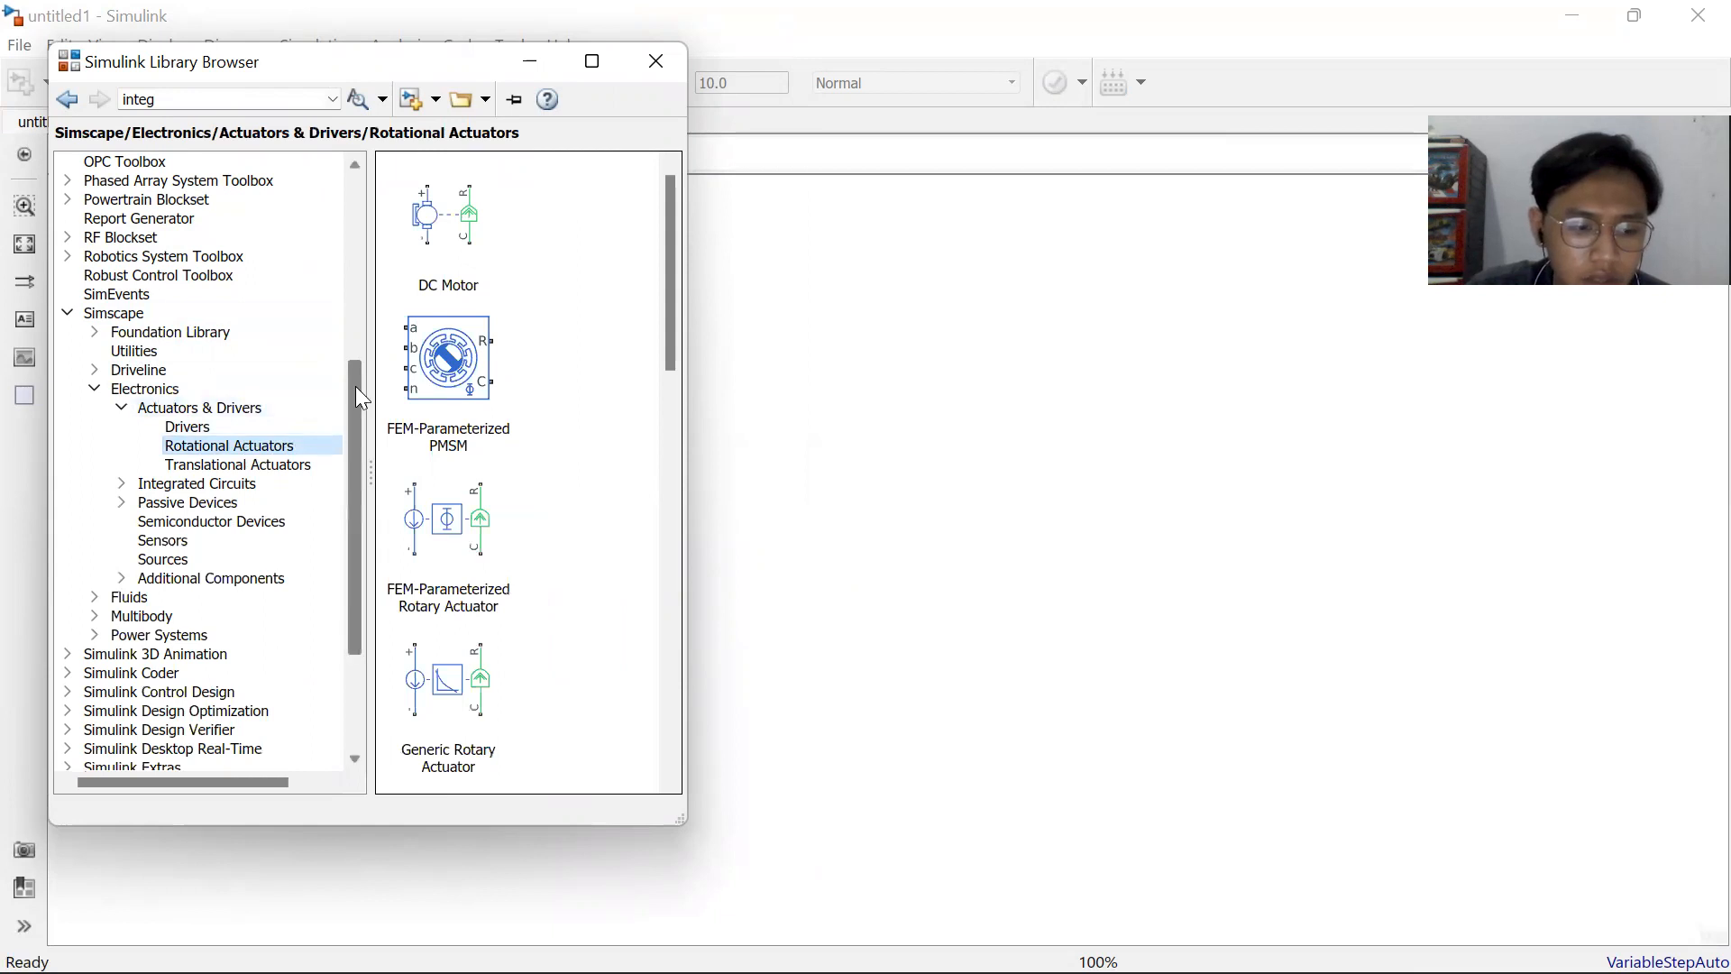
{"action": "left_click_drag", "start_coordinate": [448, 221], "coordinate": [1016, 553]}
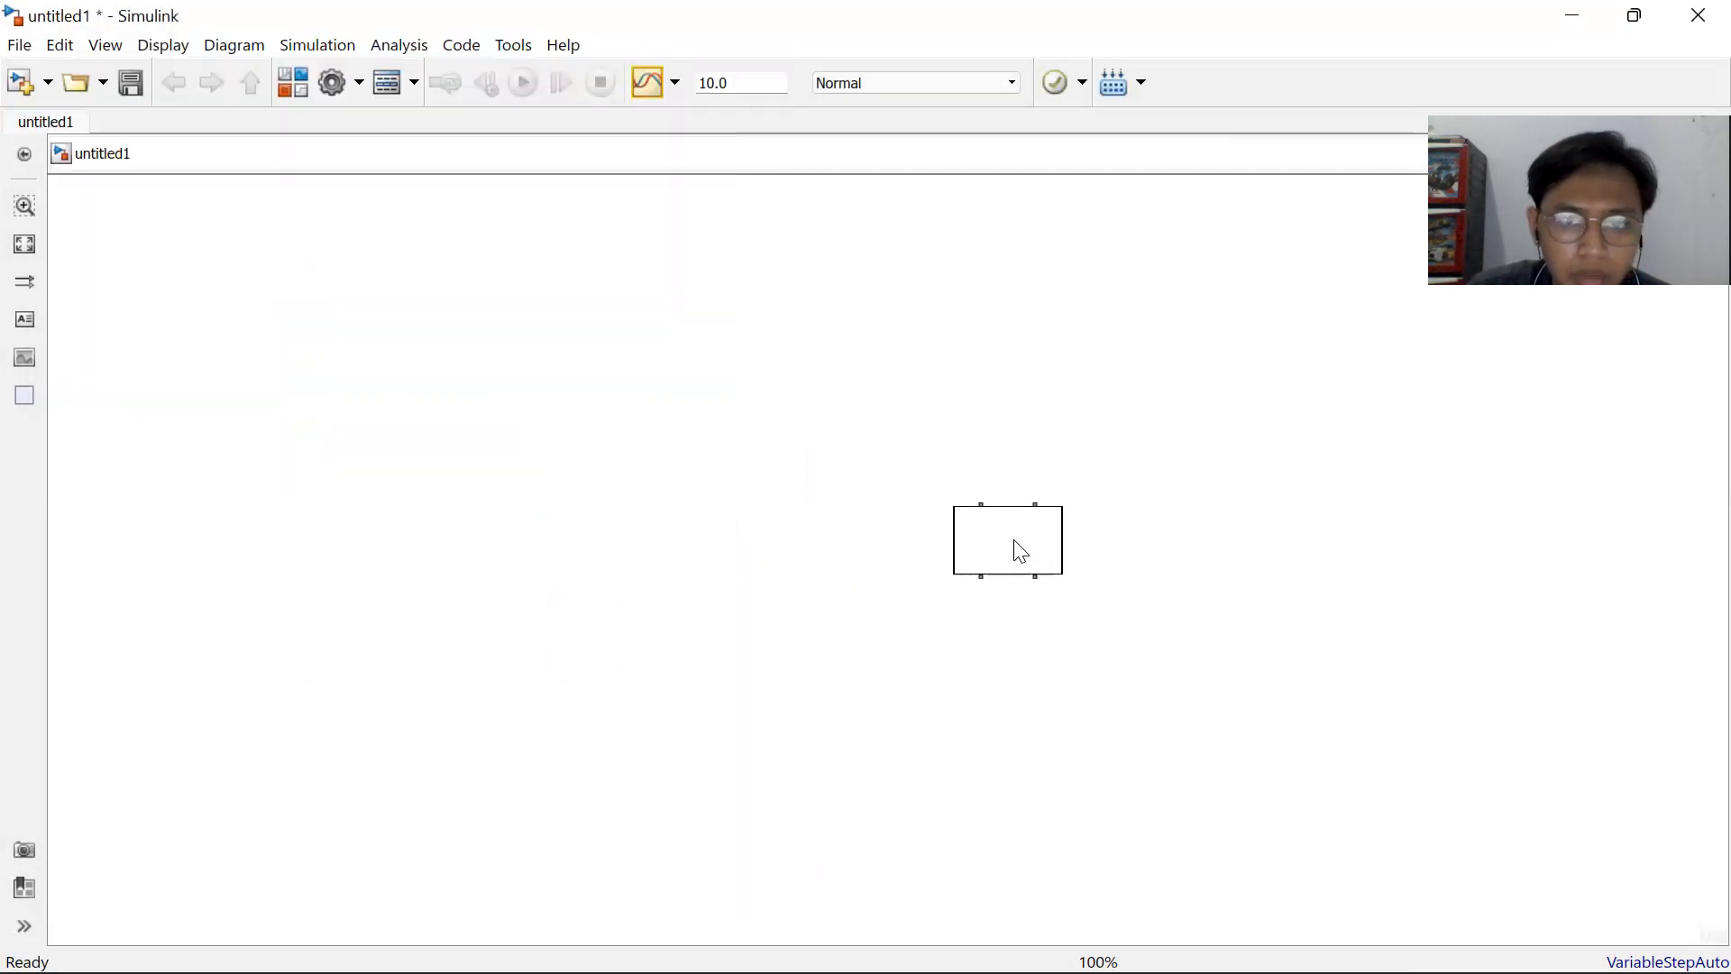
{"action": "left_click", "coordinate": [840, 503]}
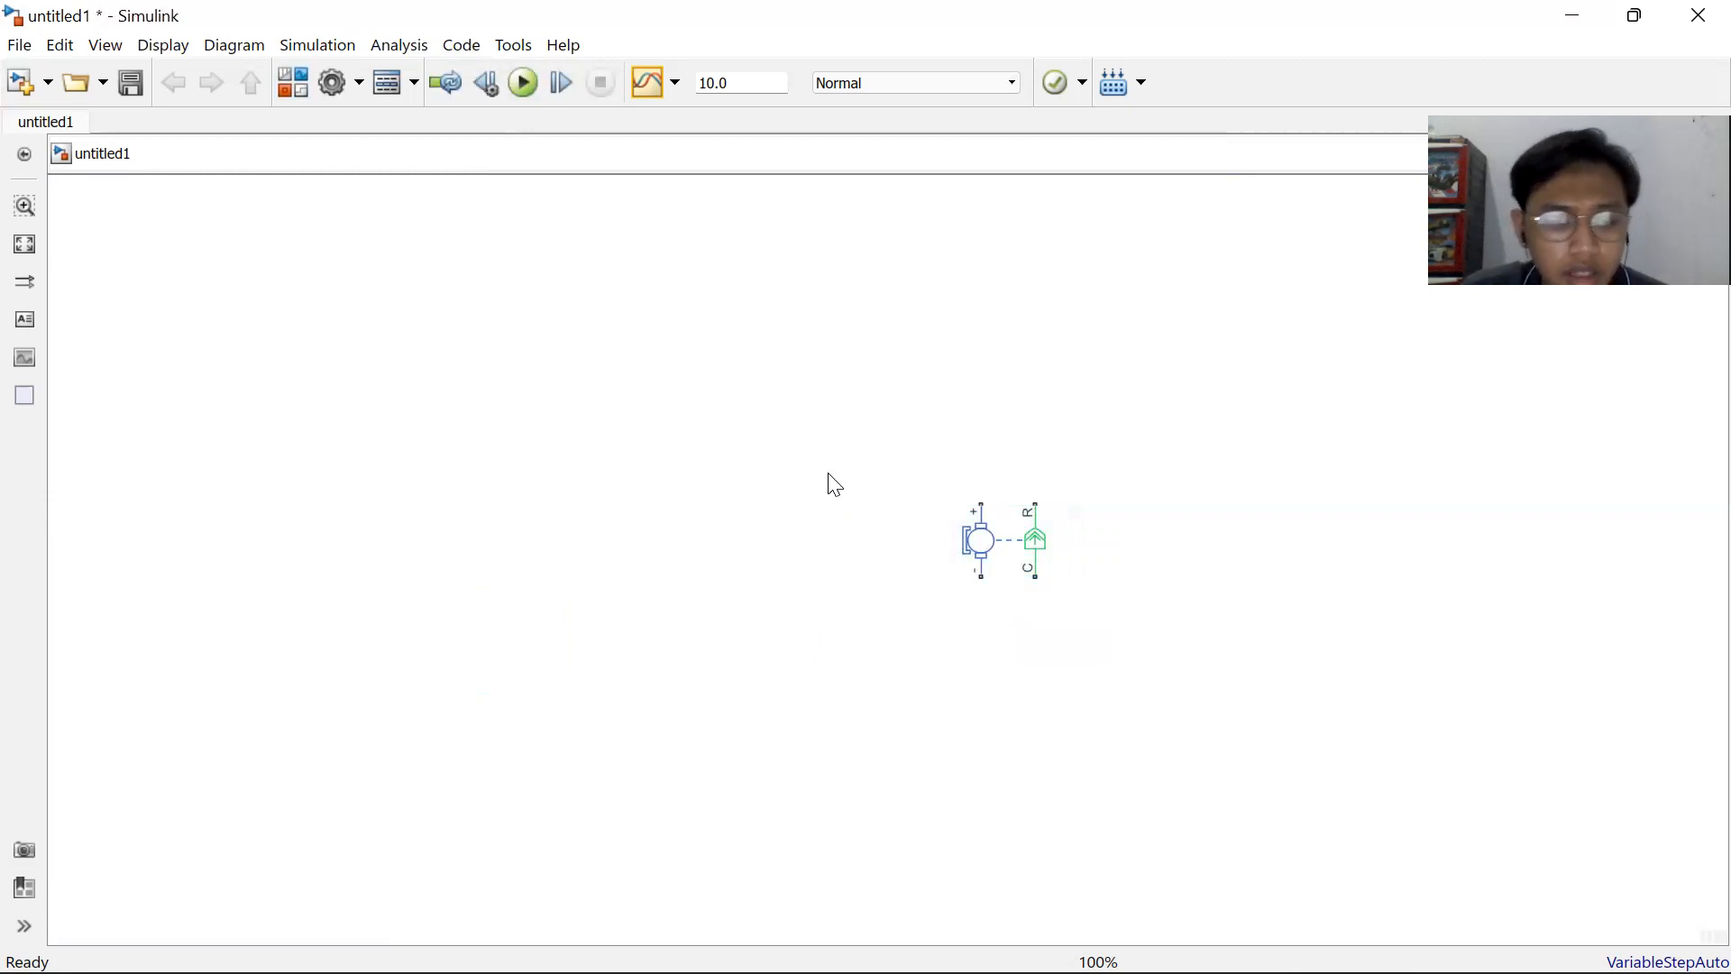
{"action": "left_click_drag", "start_coordinate": [992, 544], "coordinate": [913, 509]}
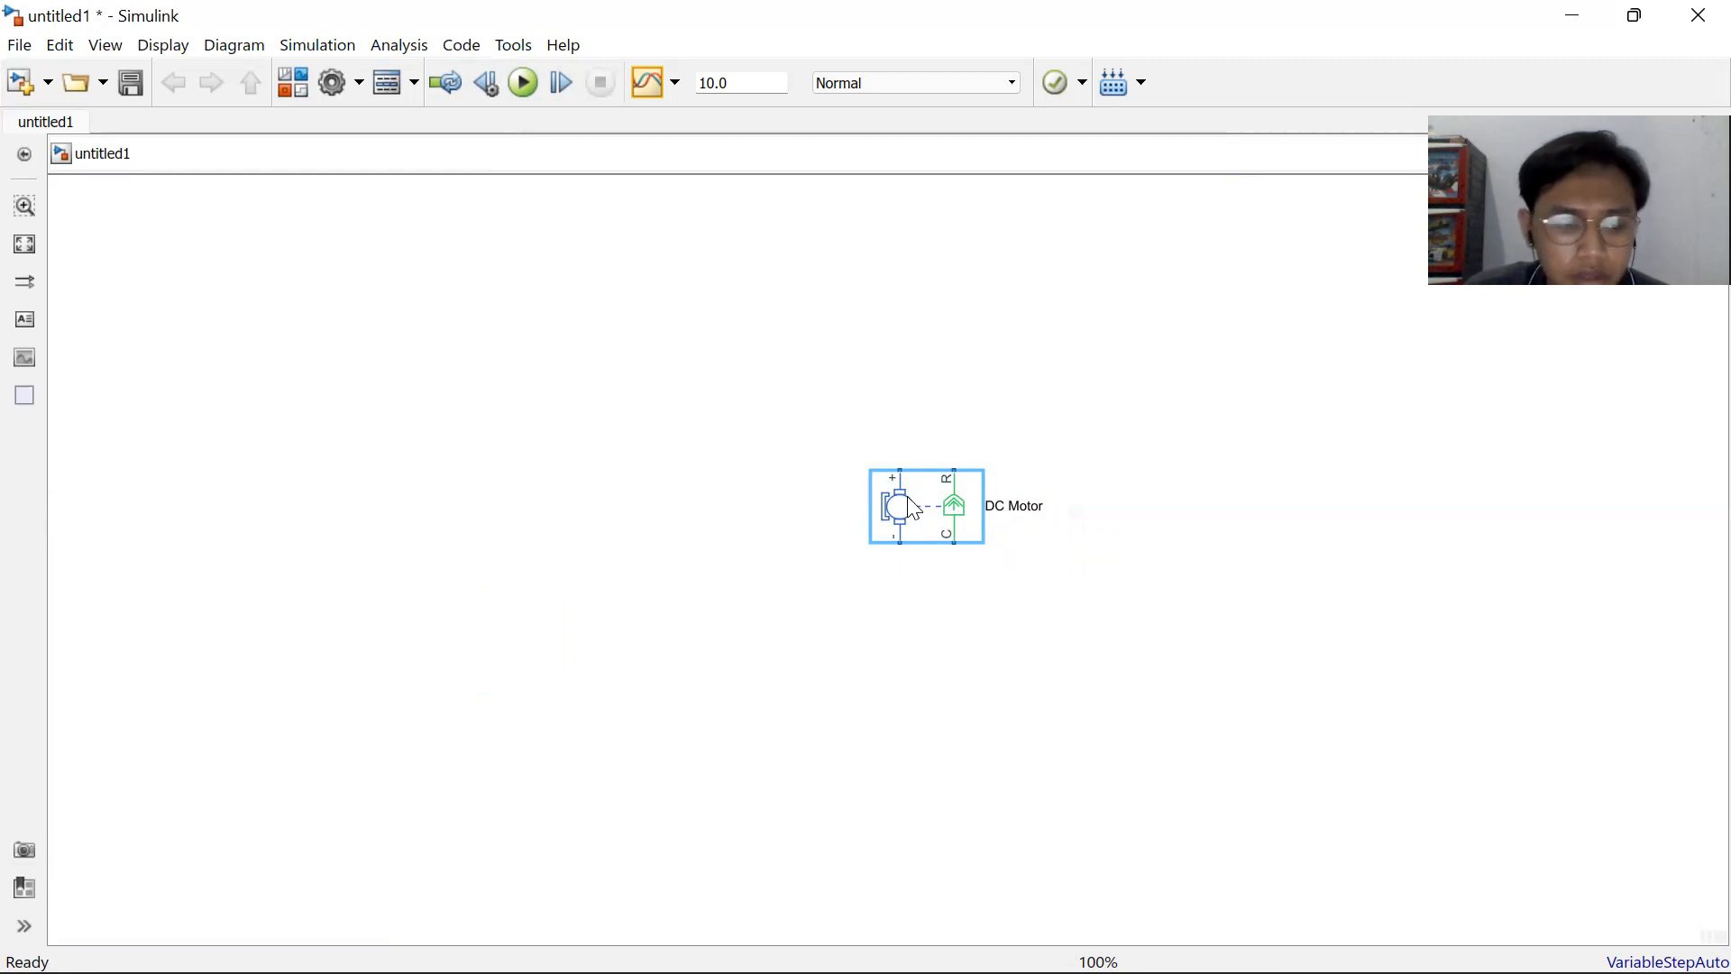
{"action": "left_click", "coordinate": [746, 479]}
Add a Current Sensor block from Simscape/Foundation Library/Electrical/Electrical Sensors and place it above the DC Motor block.
{"action": "left_click", "coordinate": [280, 86]}
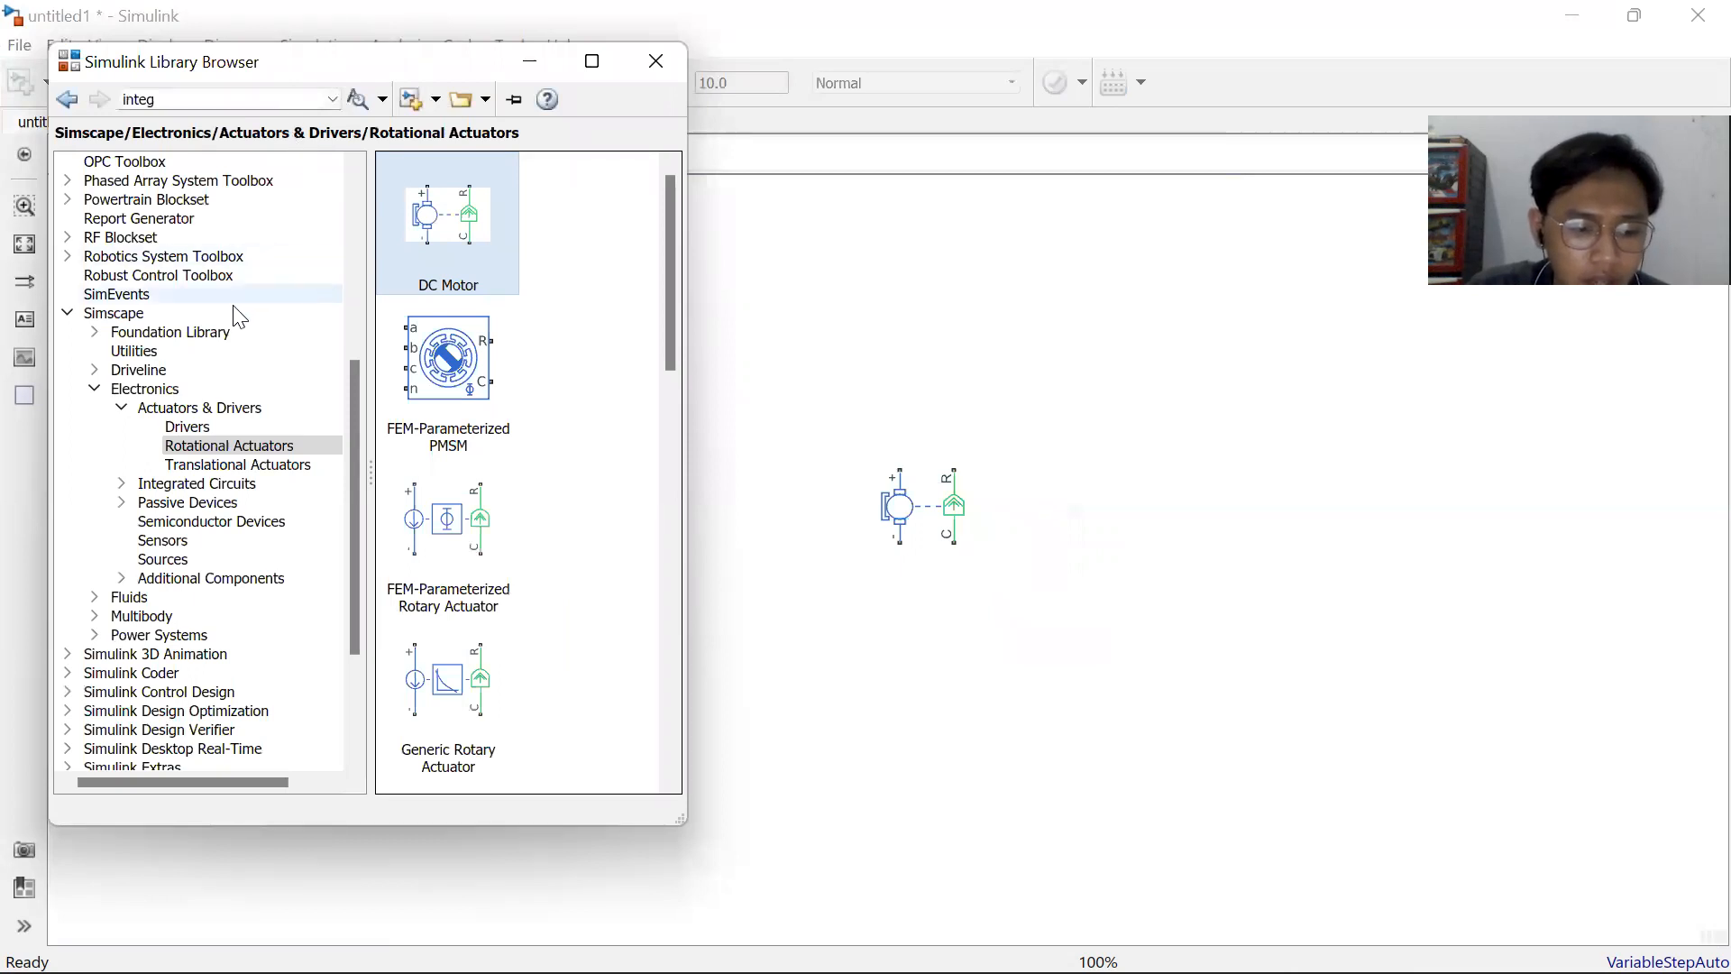
{"action": "left_click", "coordinate": [121, 408]}
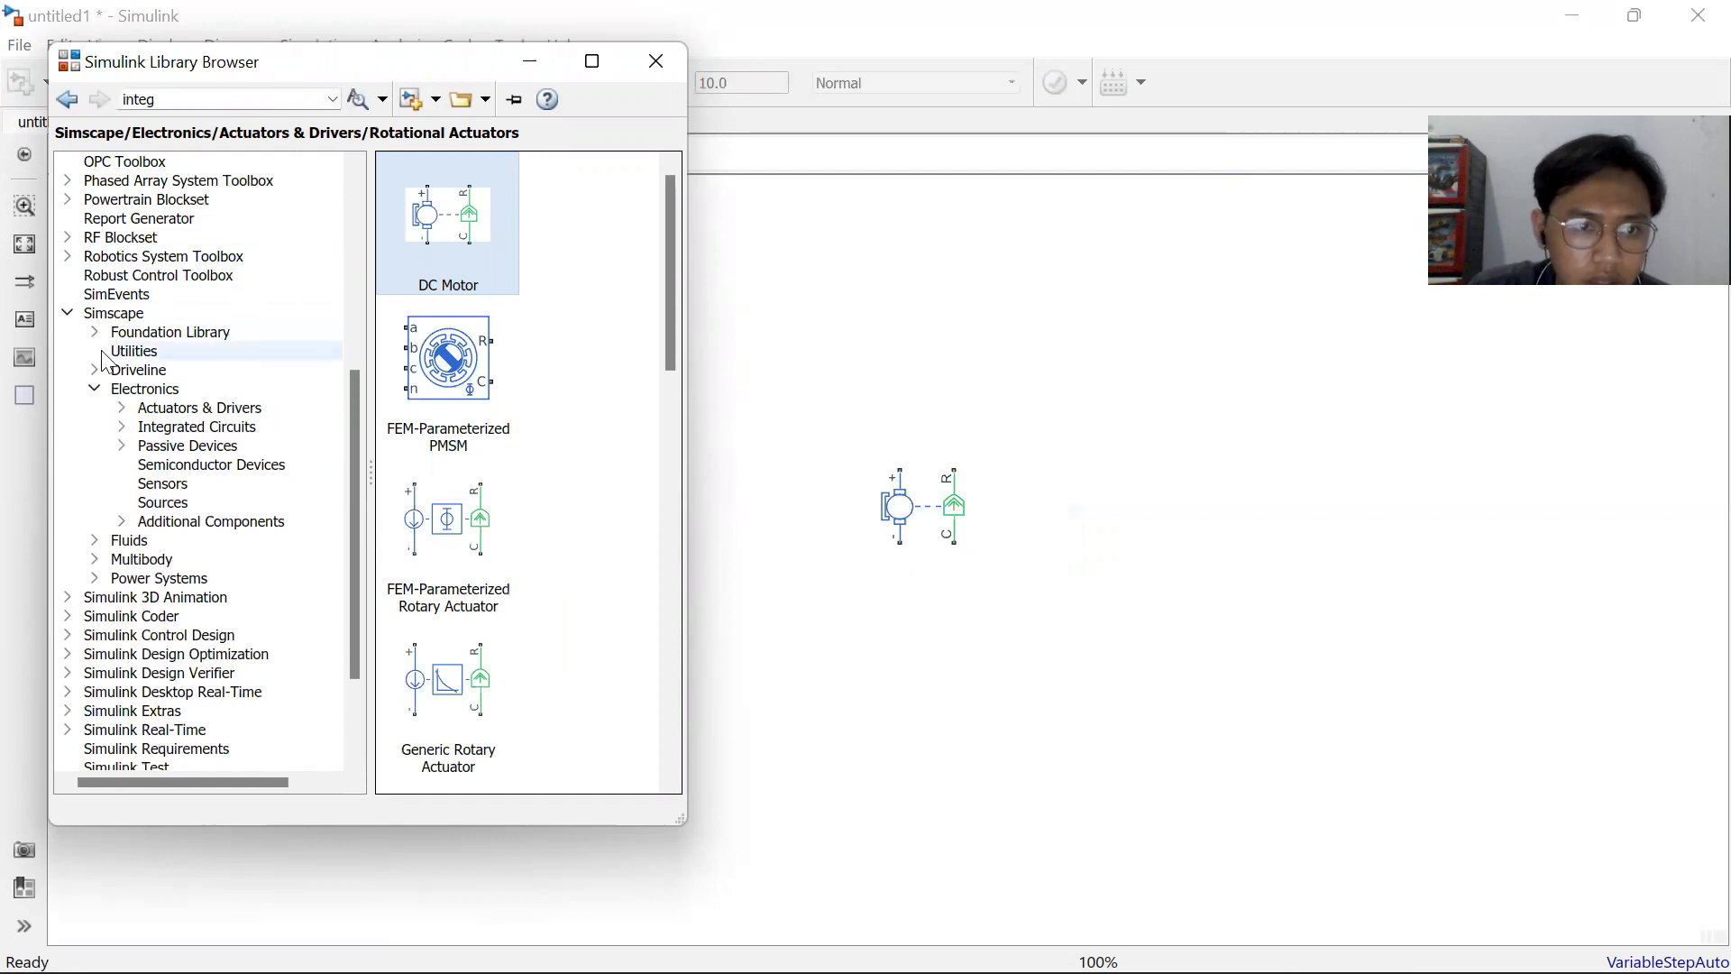
{"action": "left_click", "coordinate": [95, 332]}
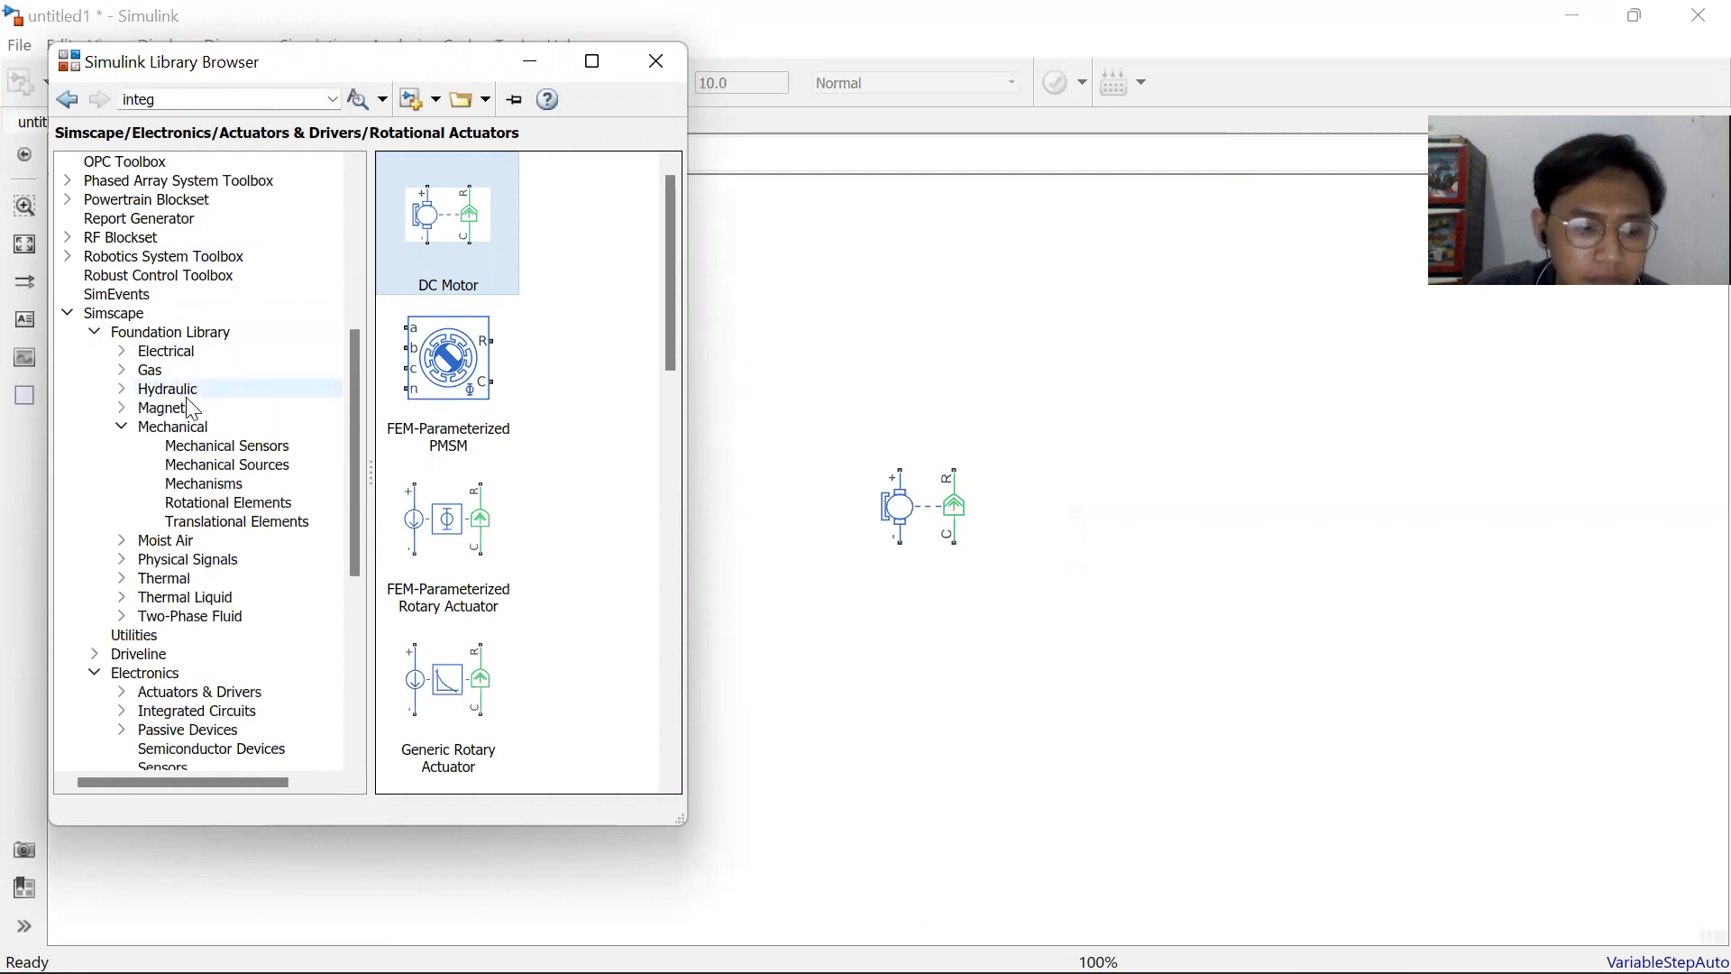
{"action": "left_click", "coordinate": [122, 351]}
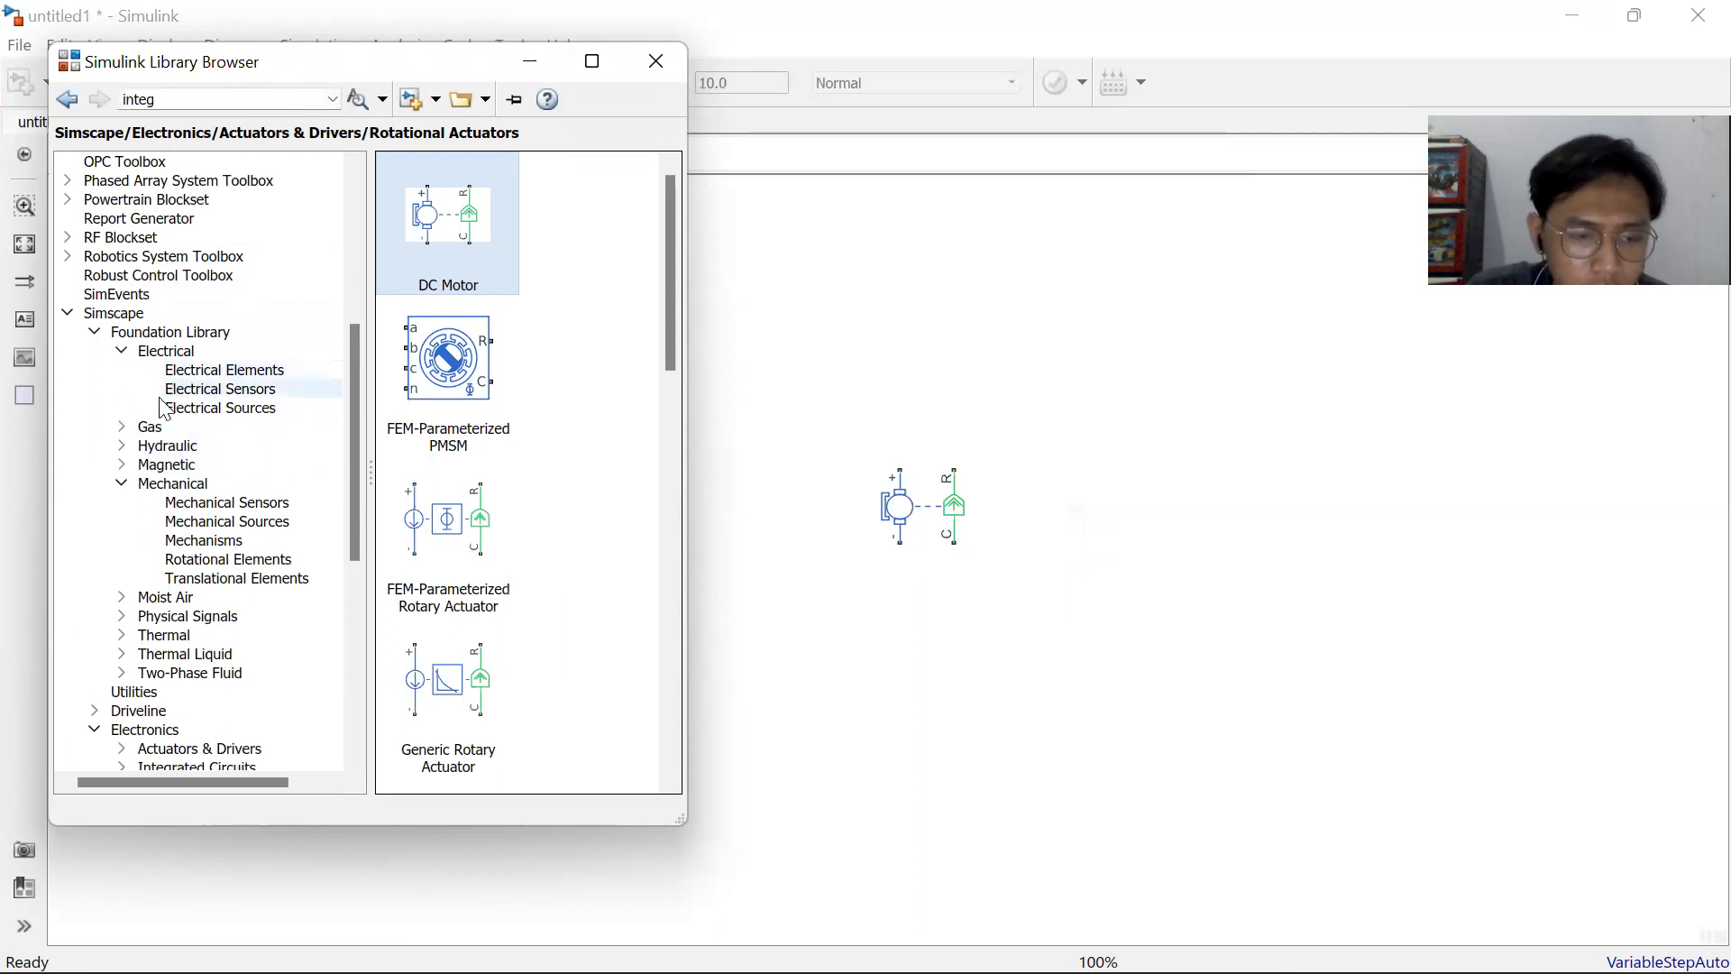
{"action": "left_click", "coordinate": [248, 397]}
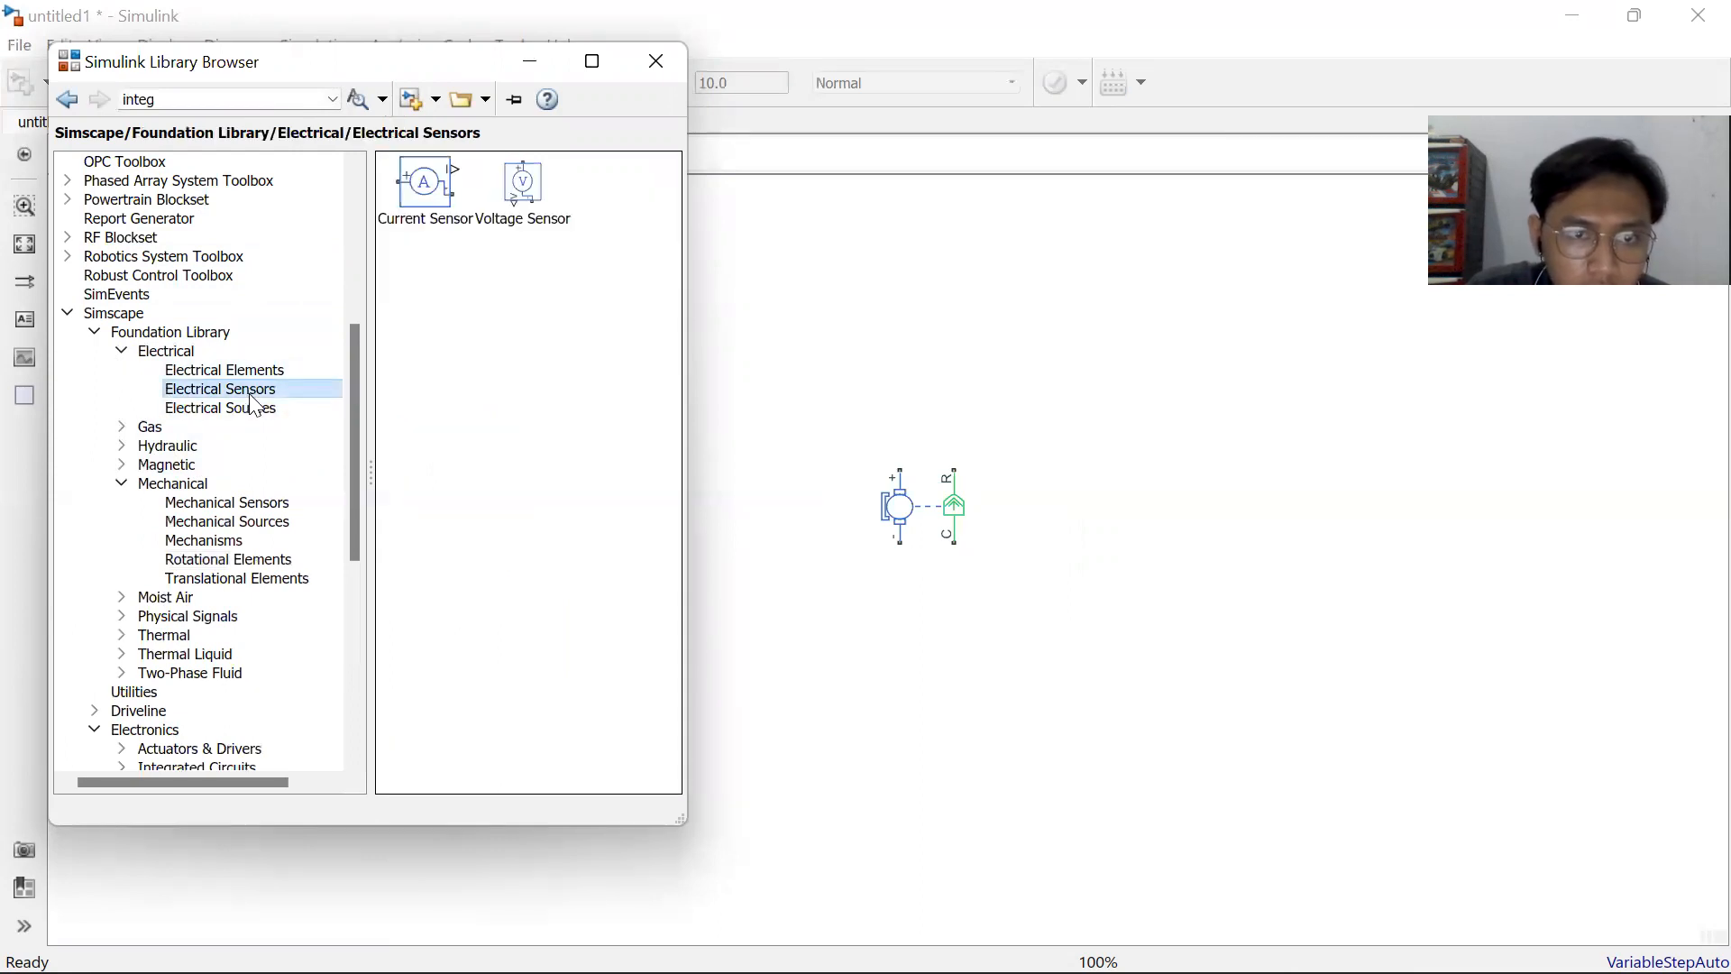
{"action": "left_click_drag", "start_coordinate": [420, 183], "coordinate": [804, 338]}
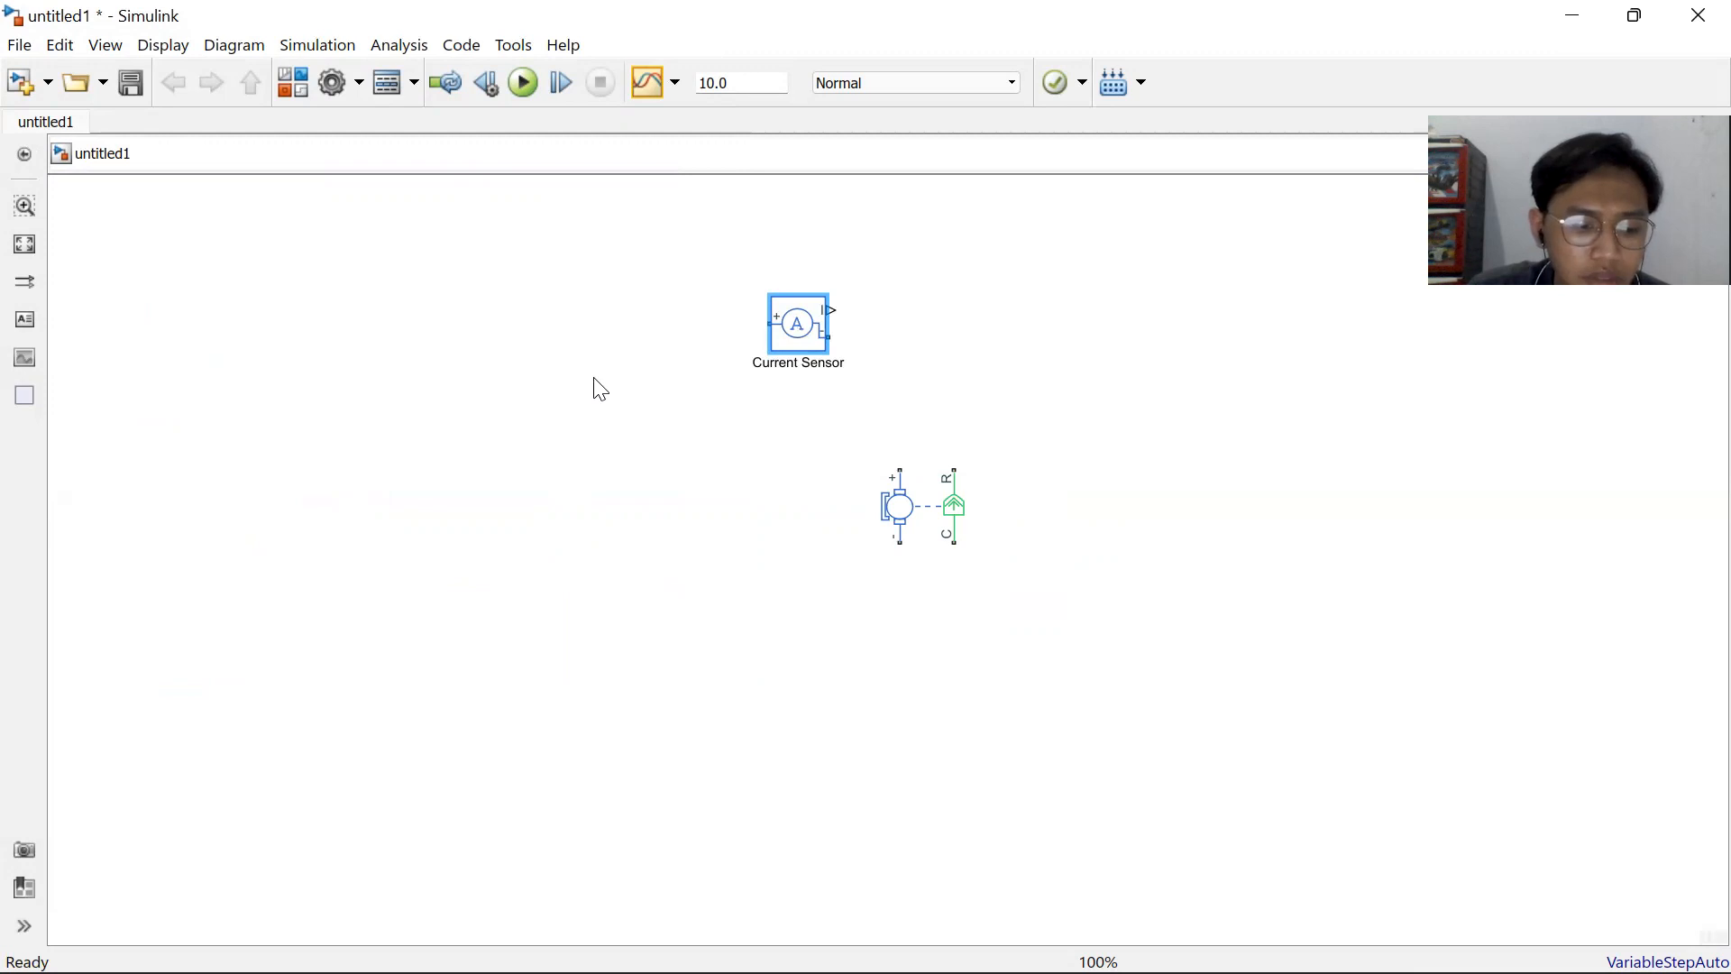
Add a Controlled Voltage Source block from Simscape/Foundation Library/Electrical/Electrical Sources, level with the Current Sensor.
{"action": "left_click", "coordinate": [292, 82]}
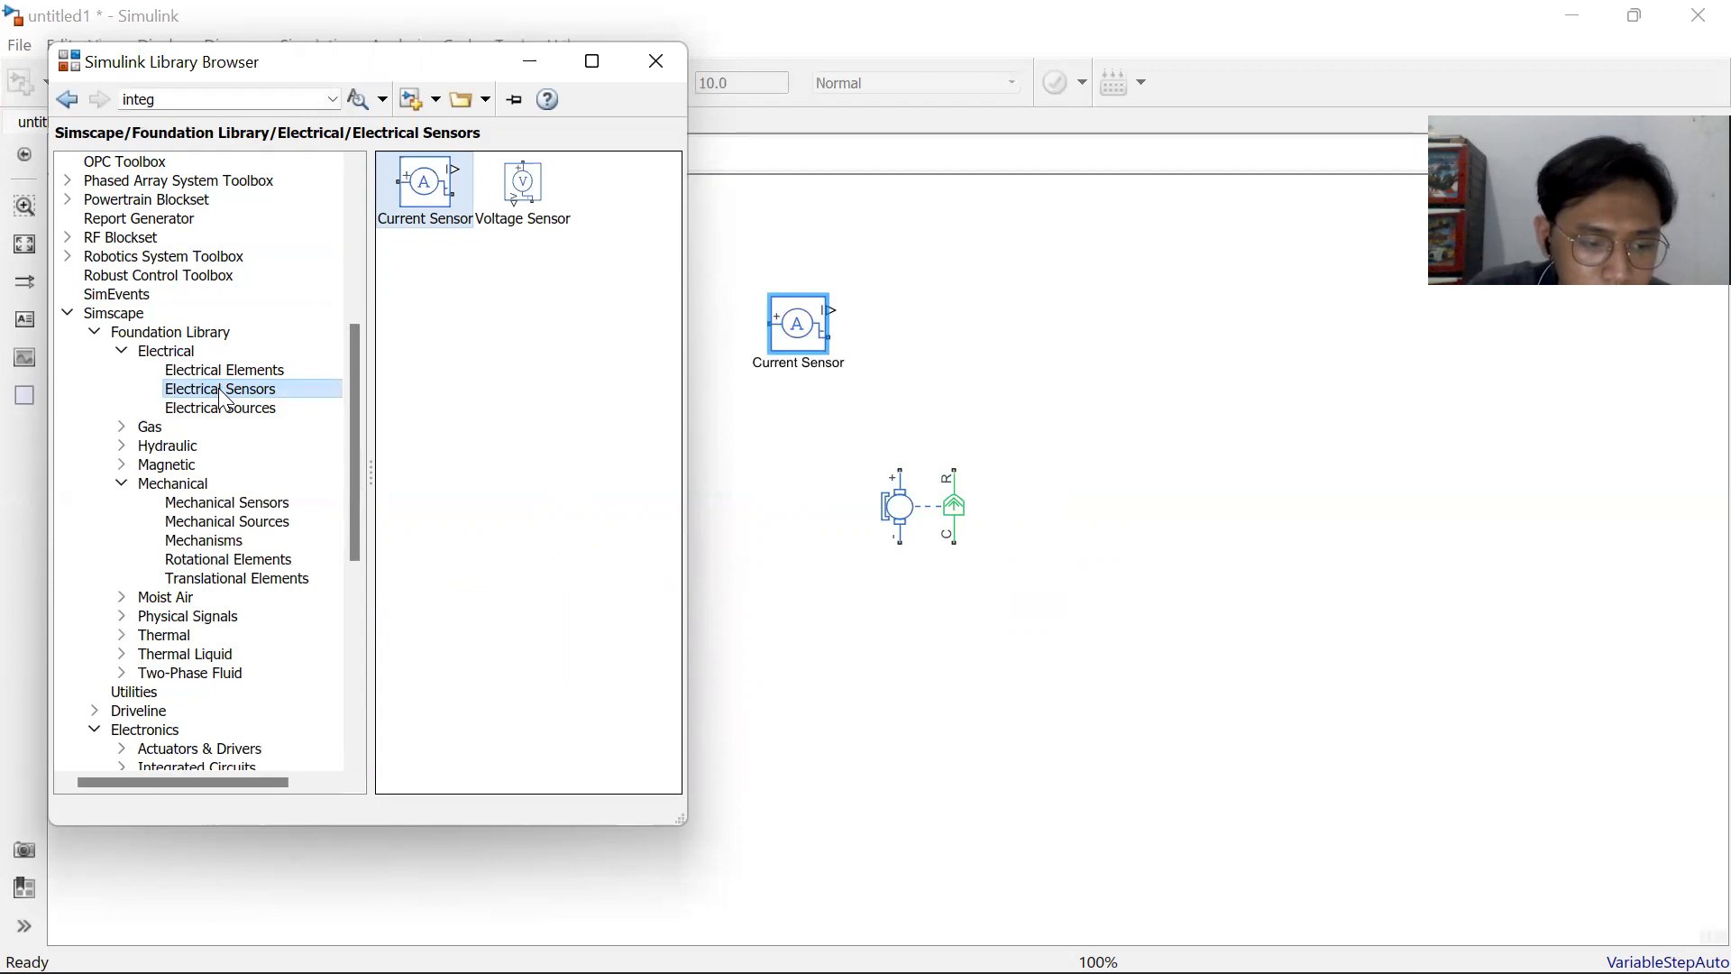
{"action": "left_click", "coordinate": [259, 414]}
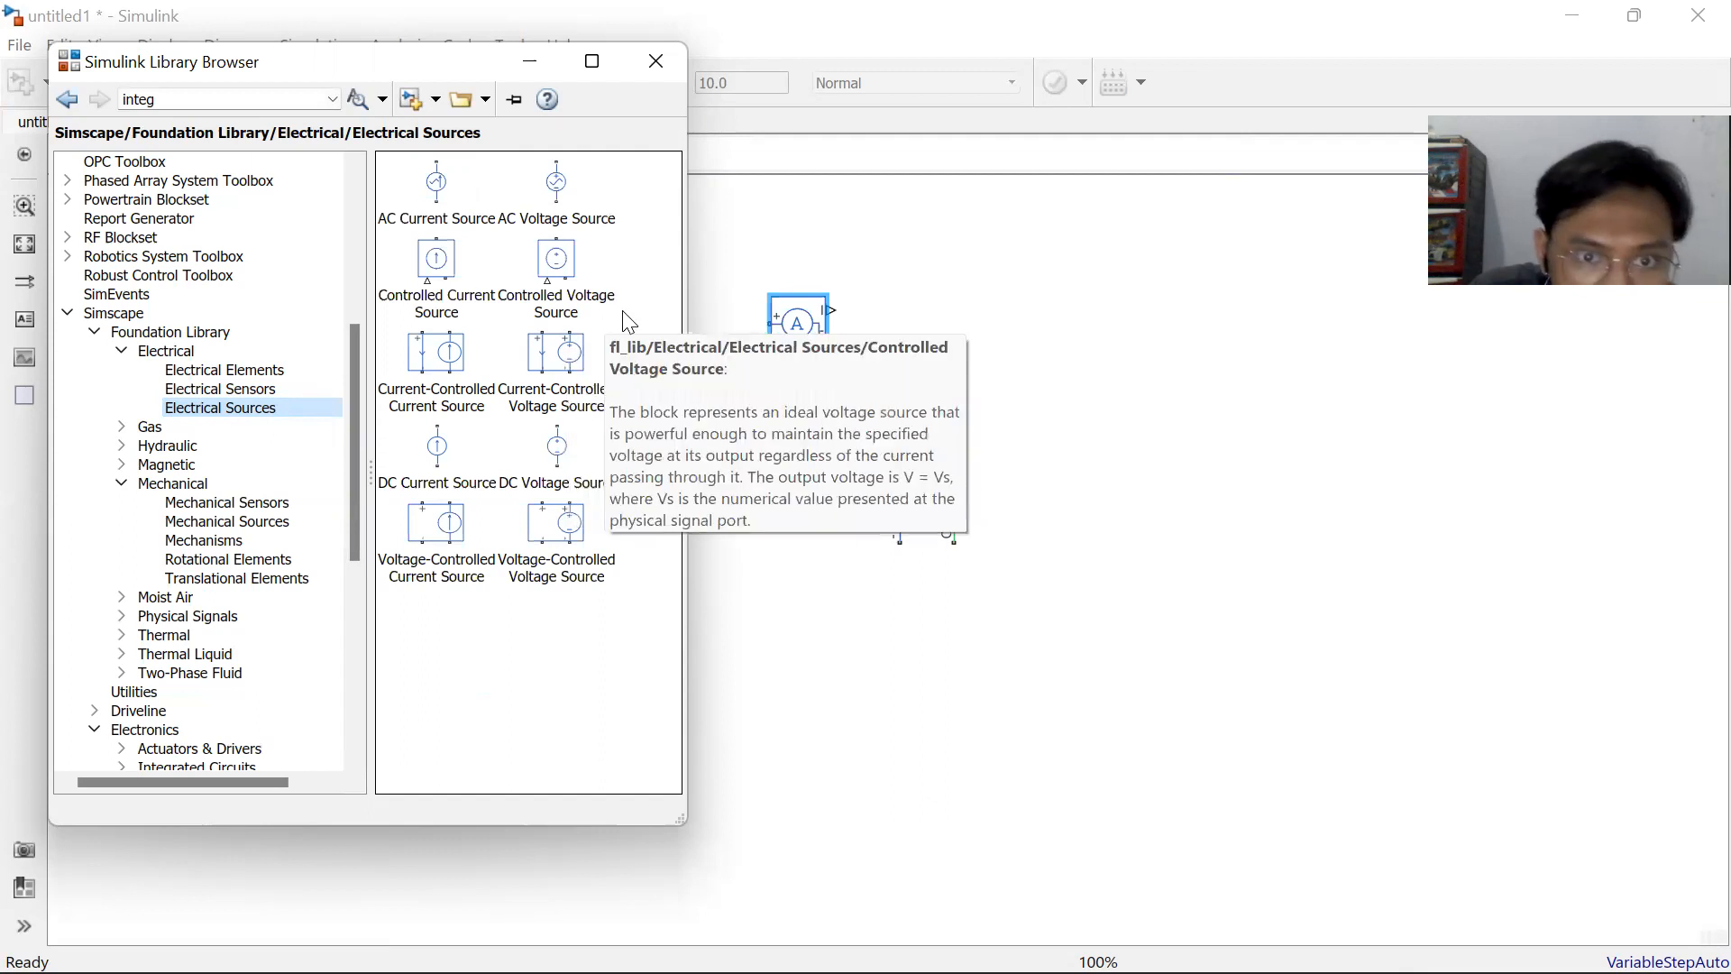
{"action": "left_click_drag", "start_coordinate": [581, 270], "coordinate": [990, 345]}
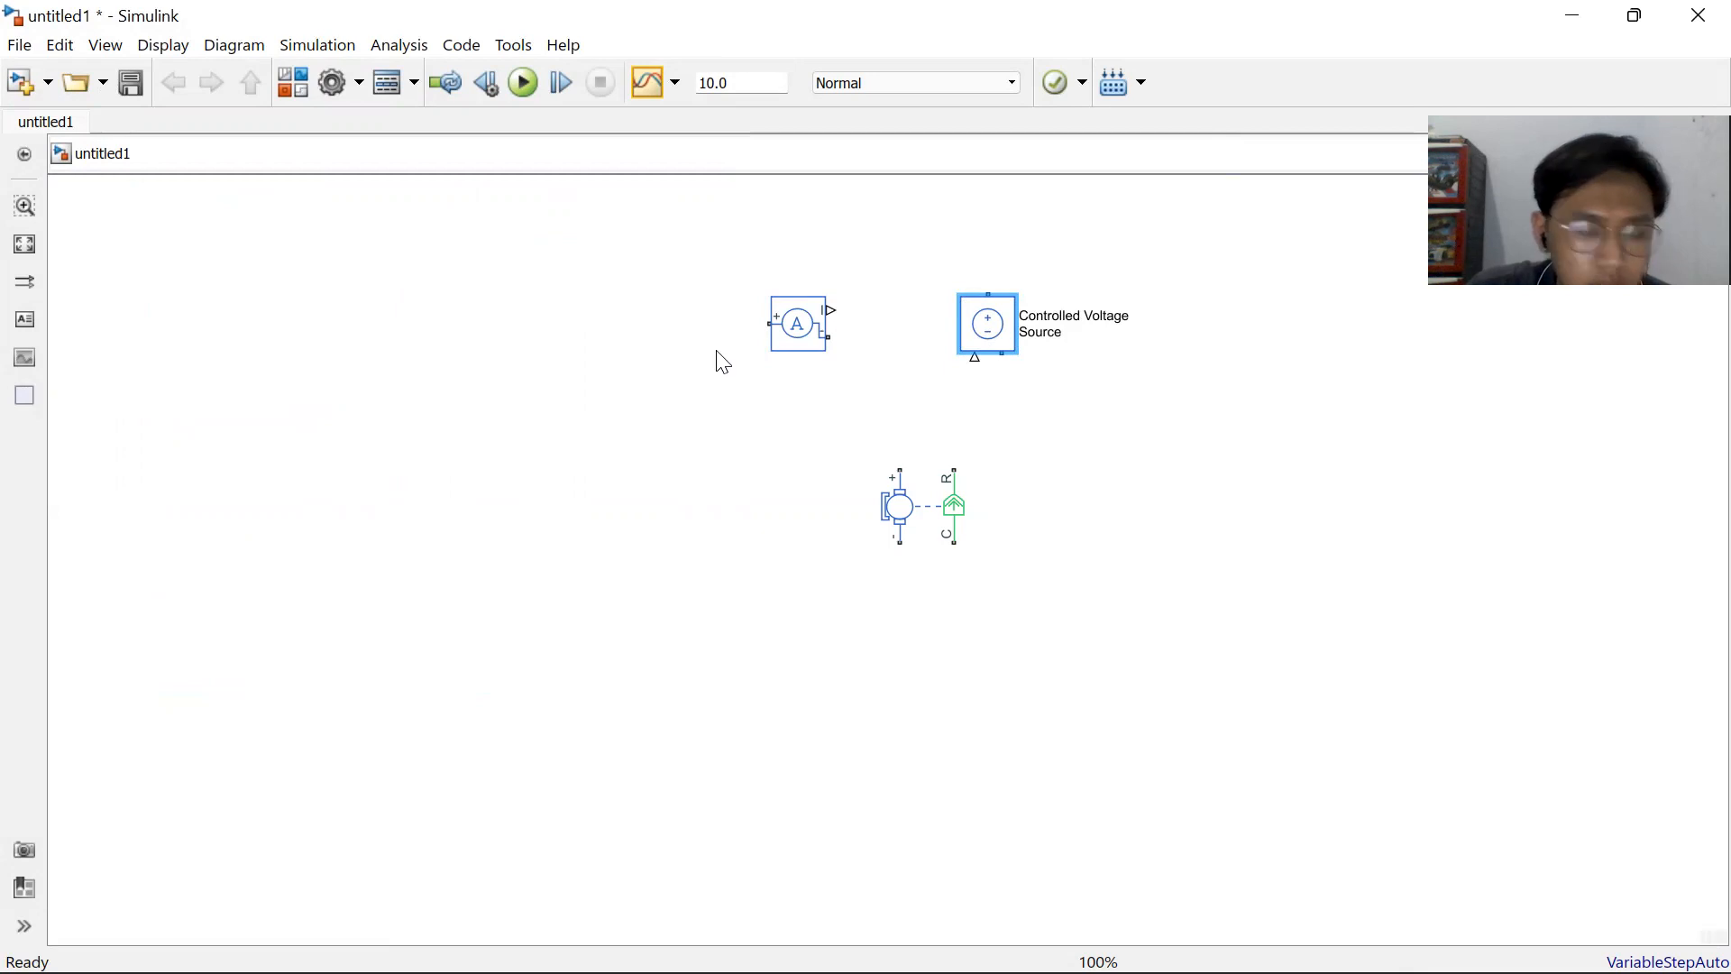
Add three PS-Simulink Converter blocks from Simscape/Utilities, stacked in a column beside the Current Sensor.
{"action": "left_click", "coordinate": [293, 83]}
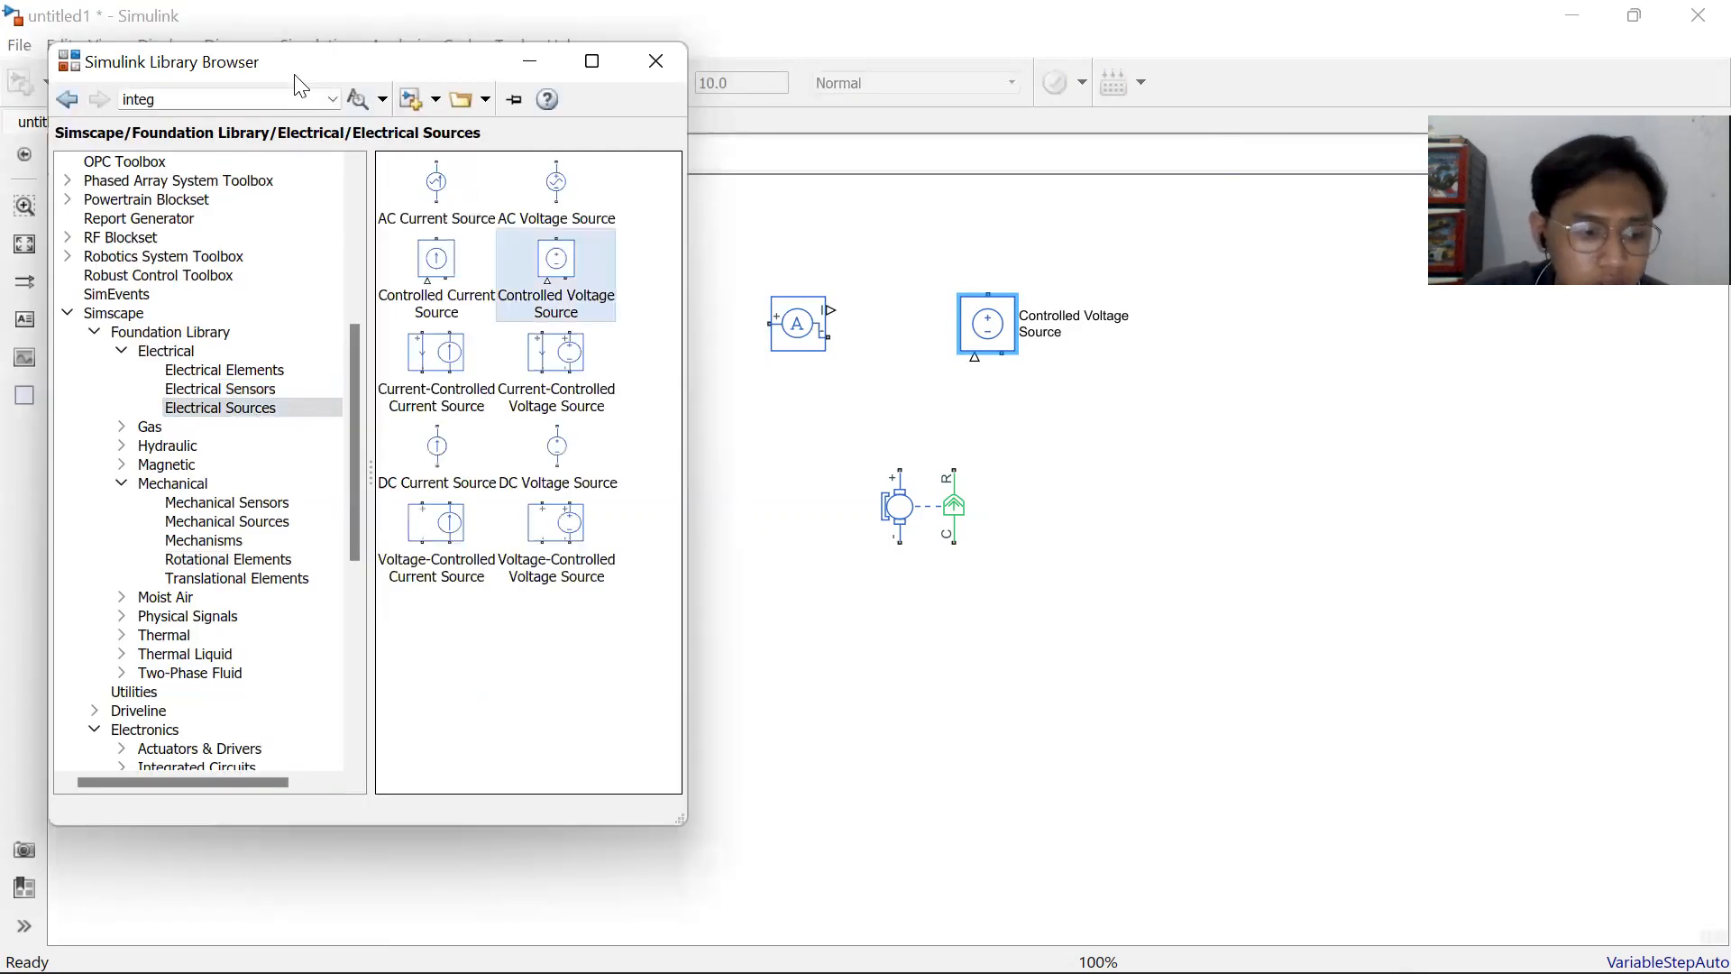
{"action": "left_click_drag", "start_coordinate": [300, 86], "coordinate": [379, 94]}
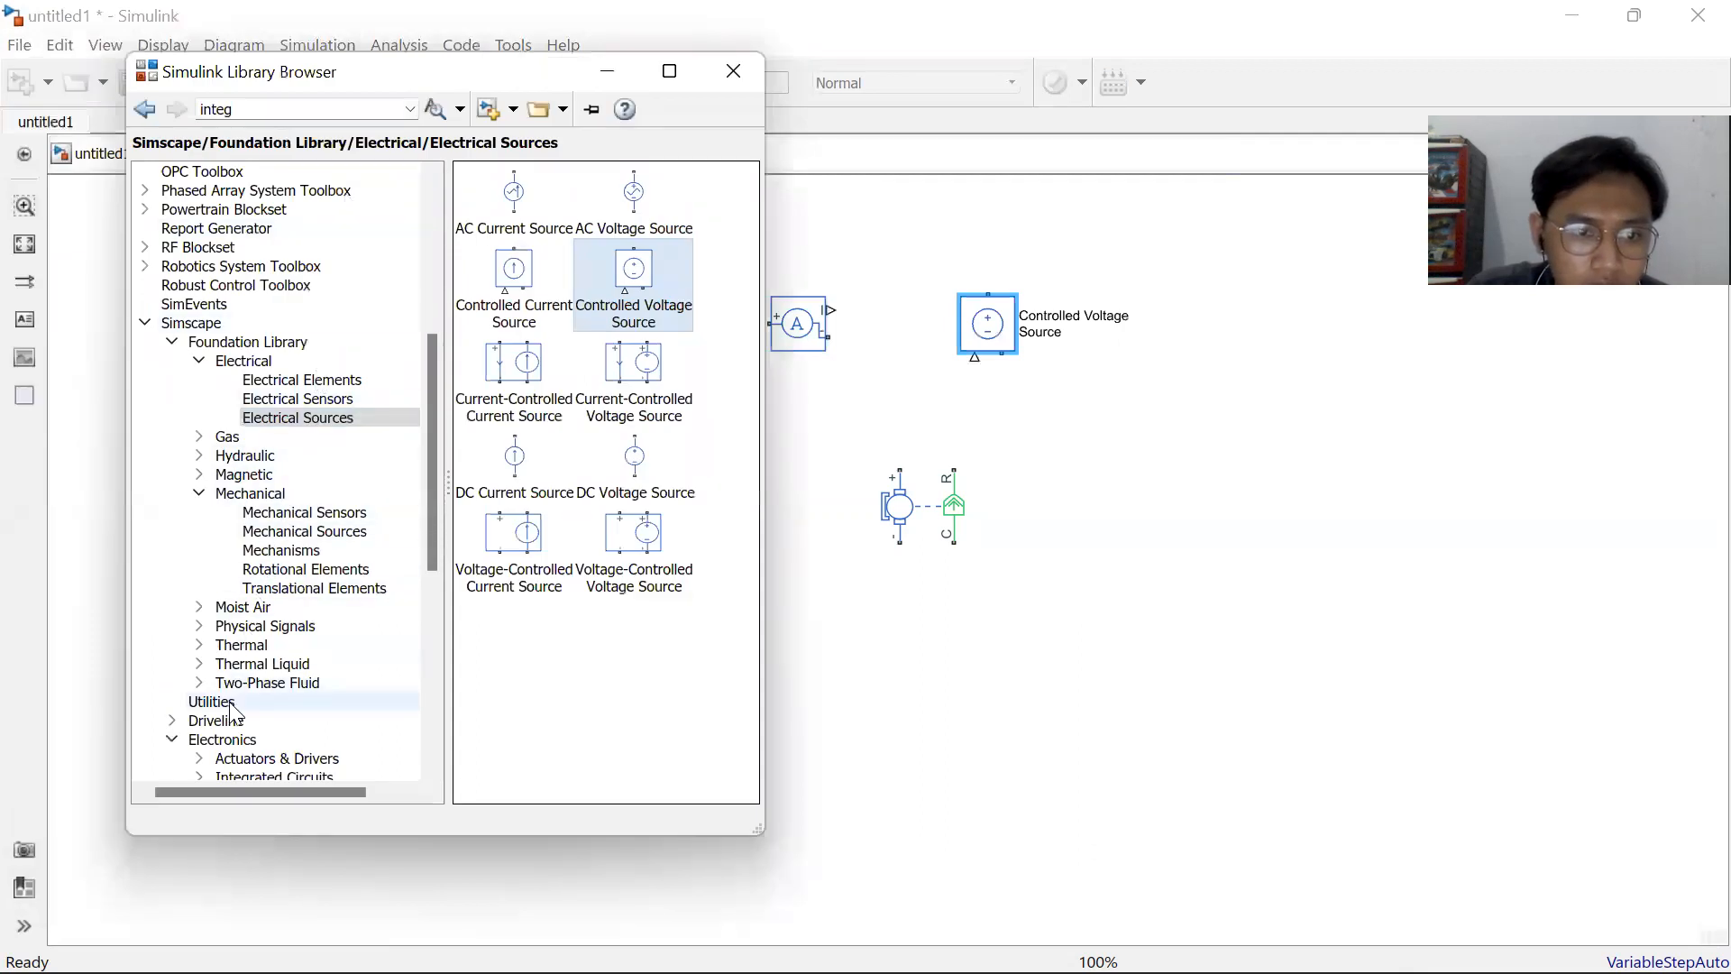
{"action": "left_click", "coordinate": [297, 701]}
{"action": "left_click_drag", "start_coordinate": [424, 57], "coordinate": [144, 94]}
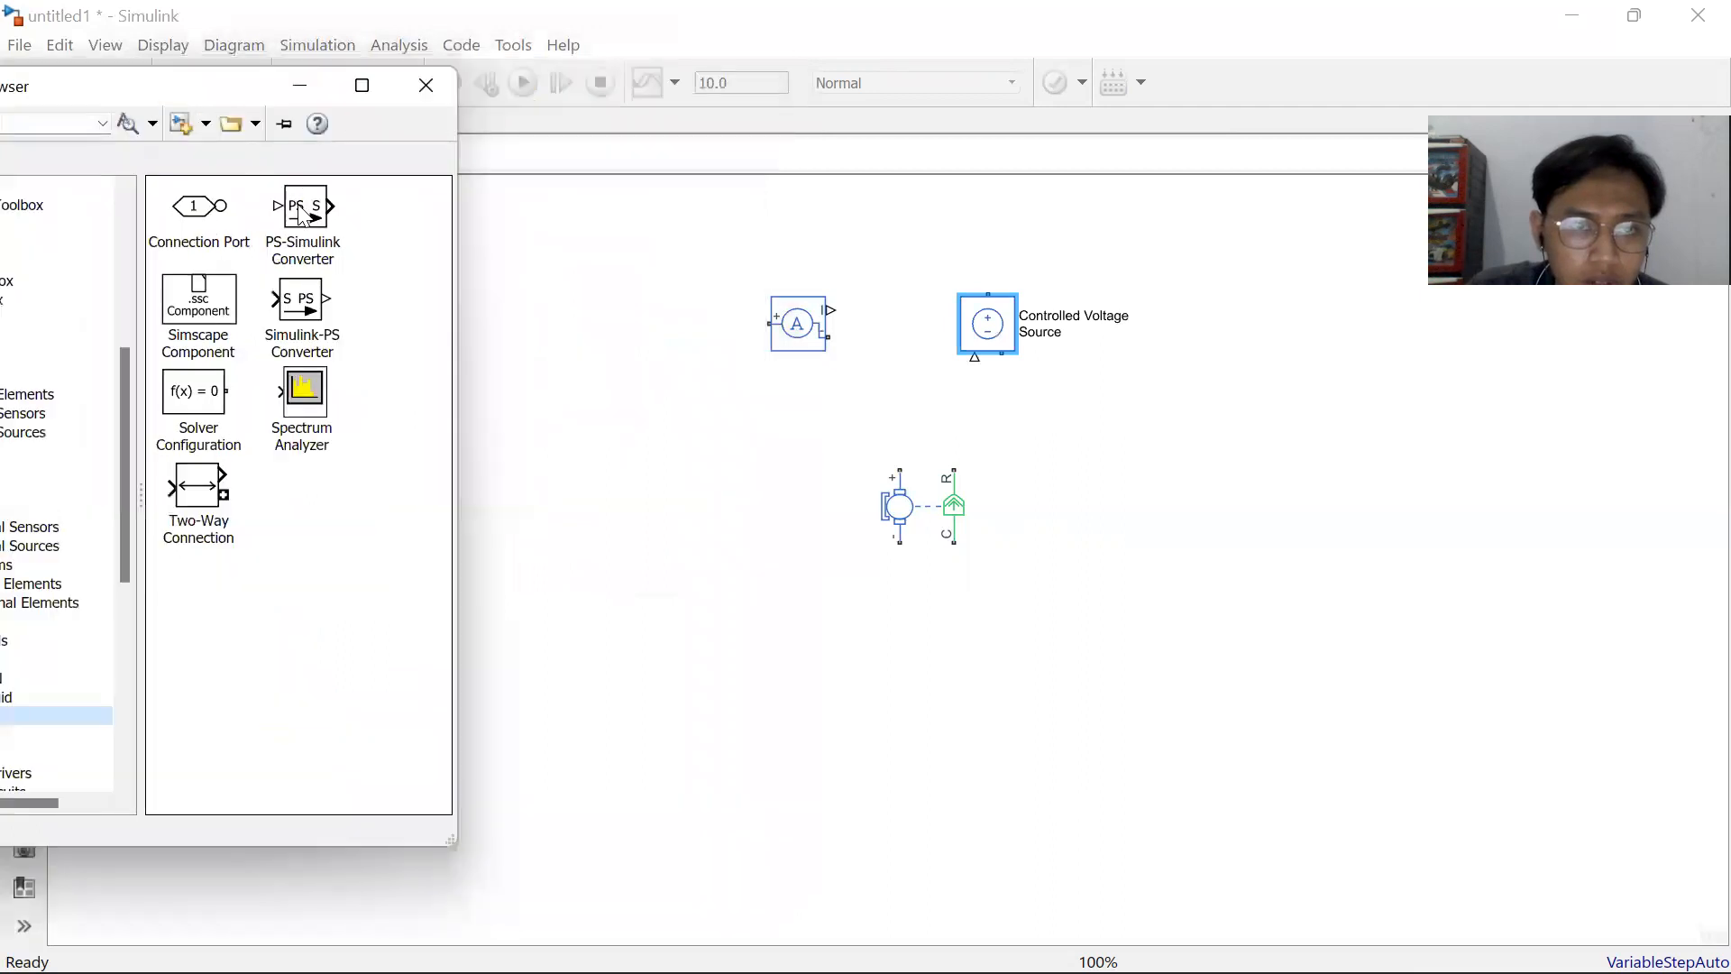
{"action": "left_click_drag", "start_coordinate": [300, 213], "coordinate": [568, 216]}
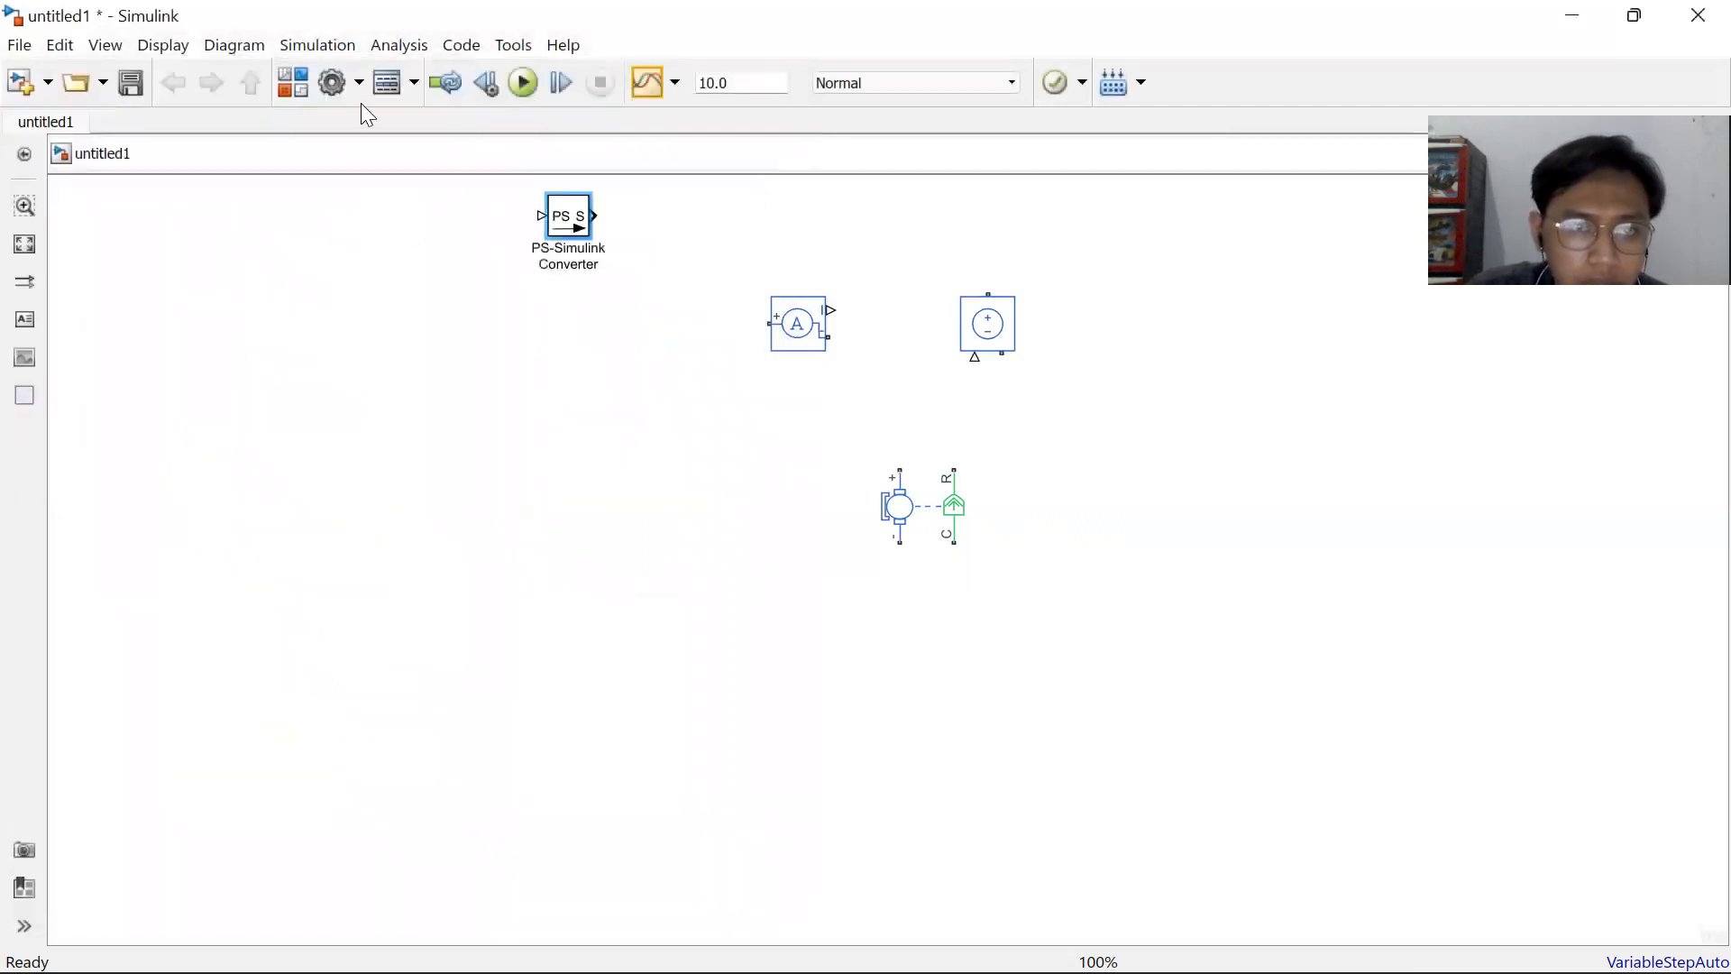
{"action": "left_click_drag", "start_coordinate": [325, 212], "coordinate": [576, 311]}
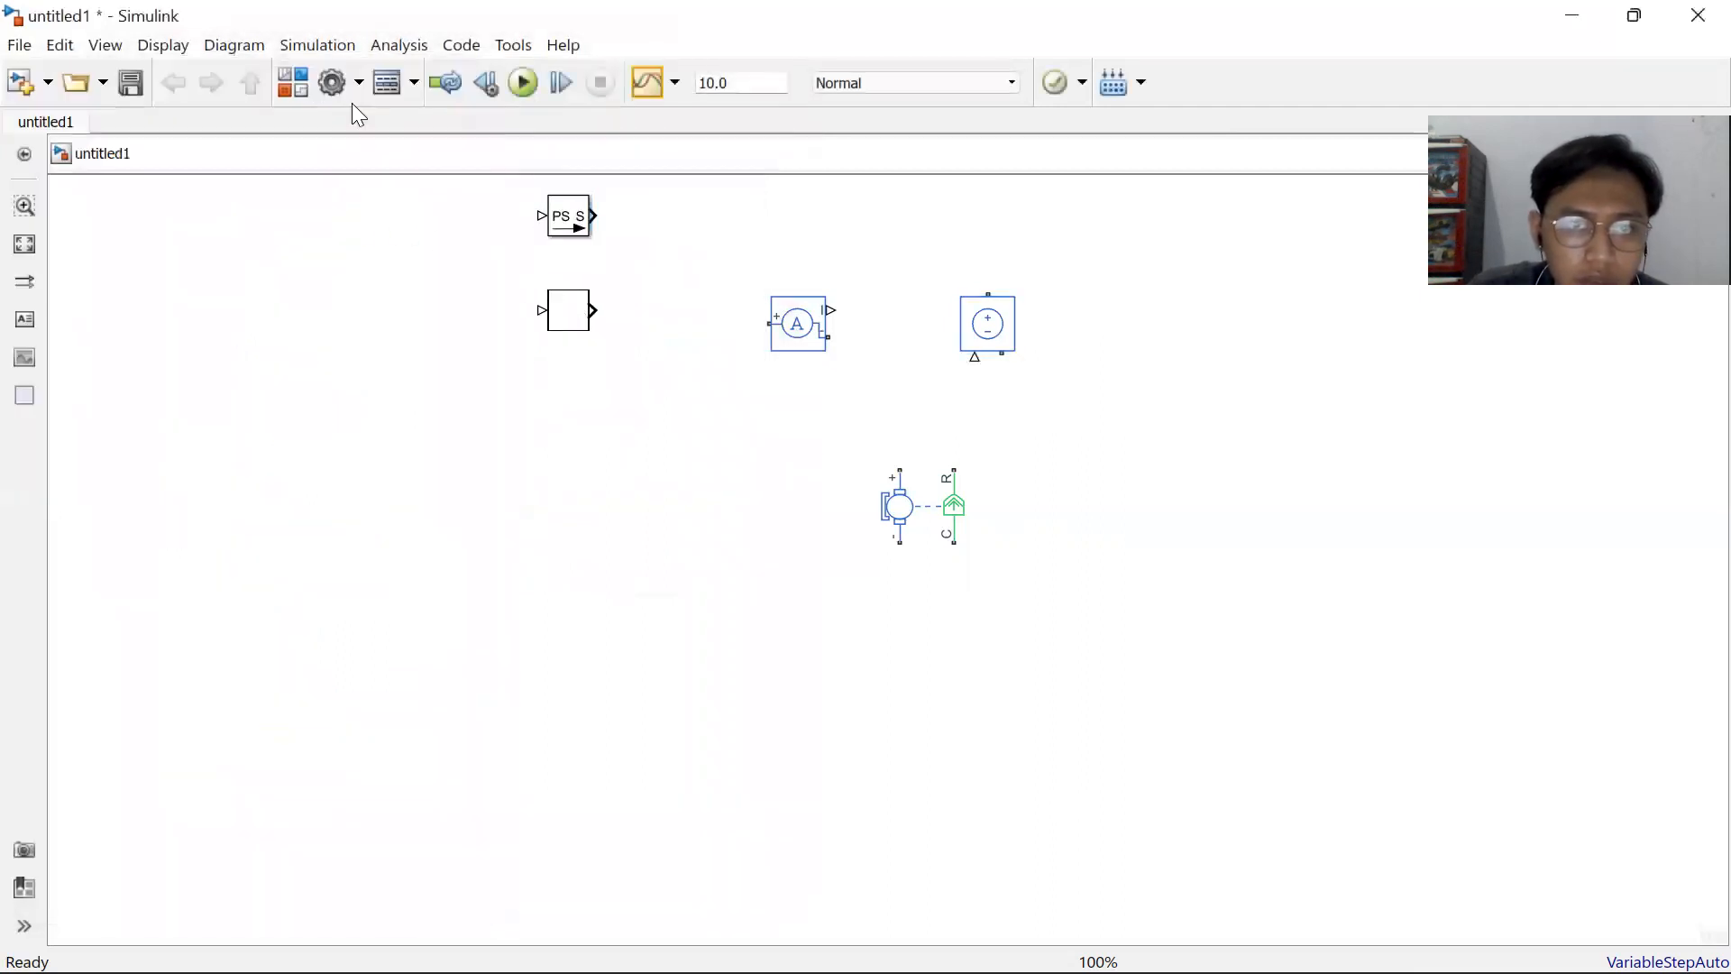
{"action": "left_click_drag", "start_coordinate": [311, 225], "coordinate": [579, 428]}
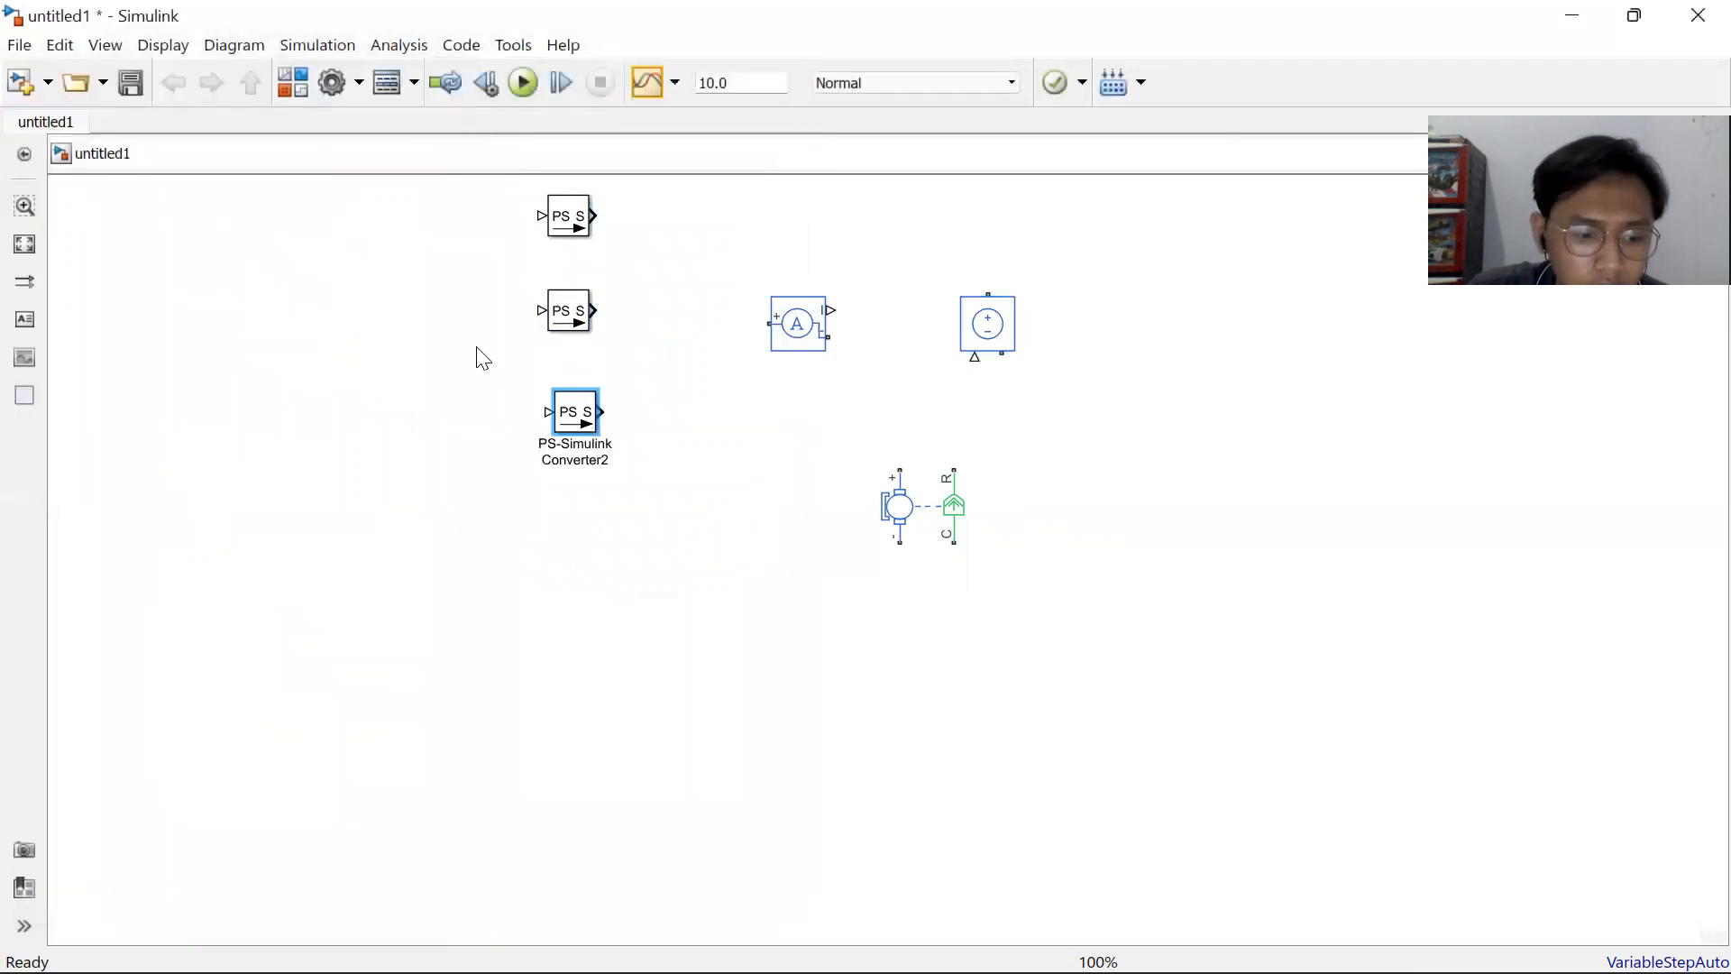
Add a Simulink-PS Converter and a Solver Configuration block from Simscape/Utilities above the Current Sensor and Controlled Voltage Source.
{"action": "left_click", "coordinate": [291, 85]}
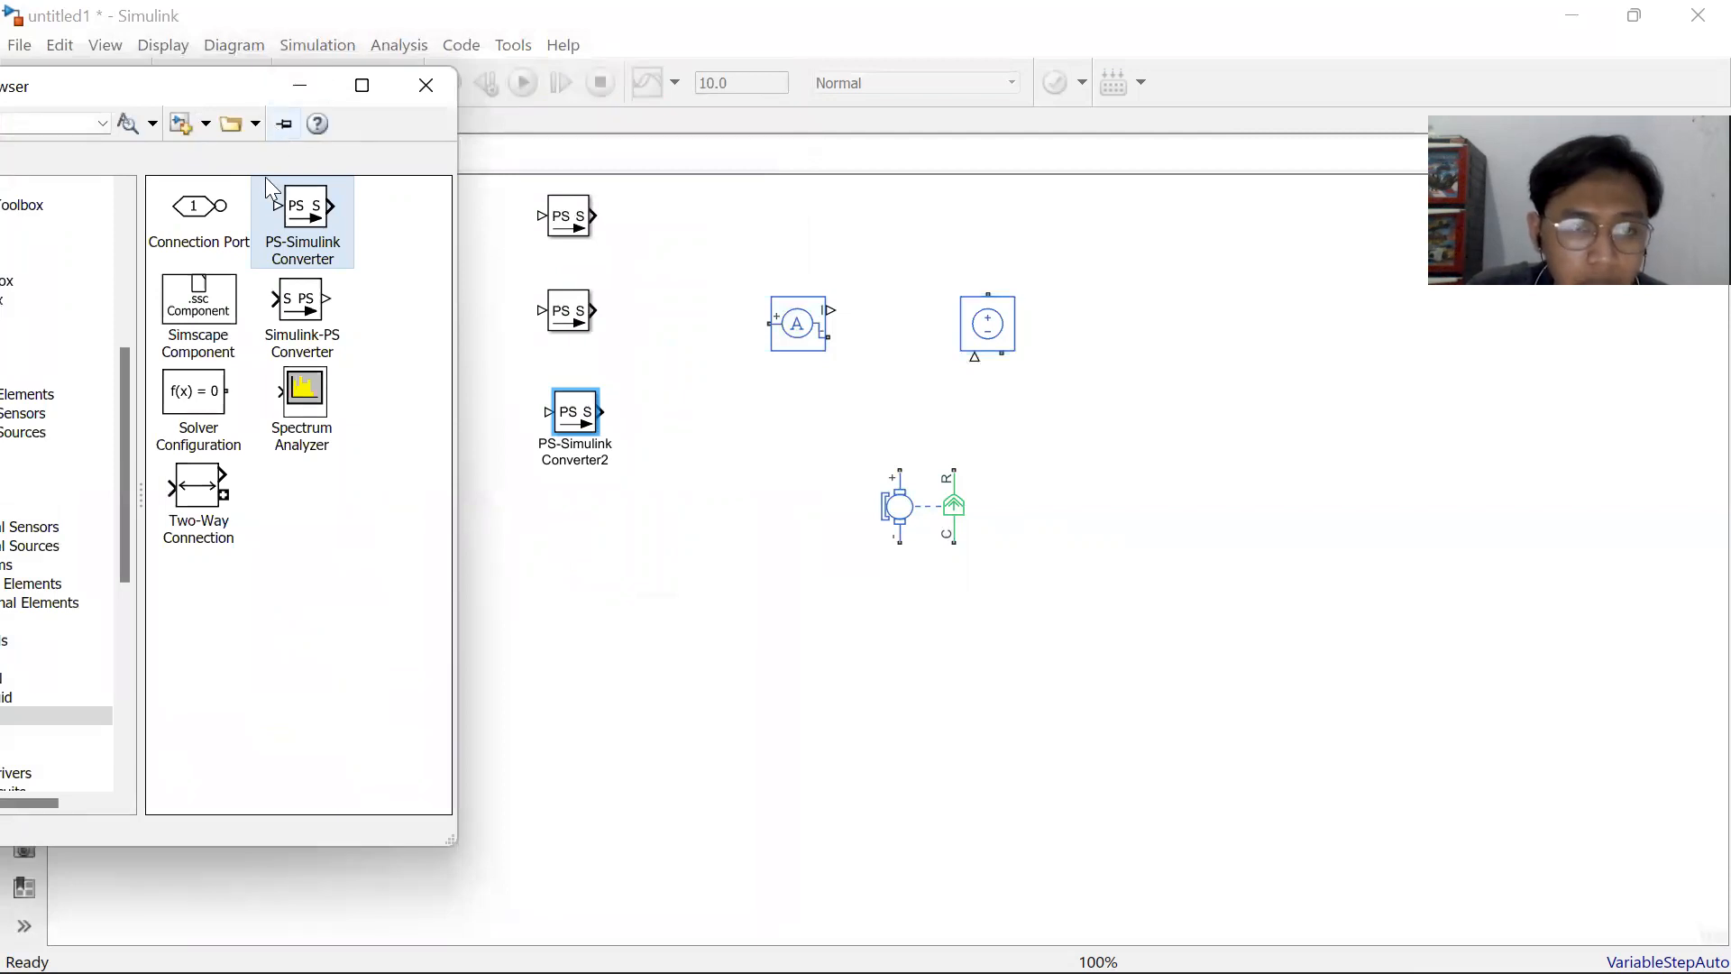
{"action": "left_click_drag", "start_coordinate": [302, 308], "coordinate": [750, 233]}
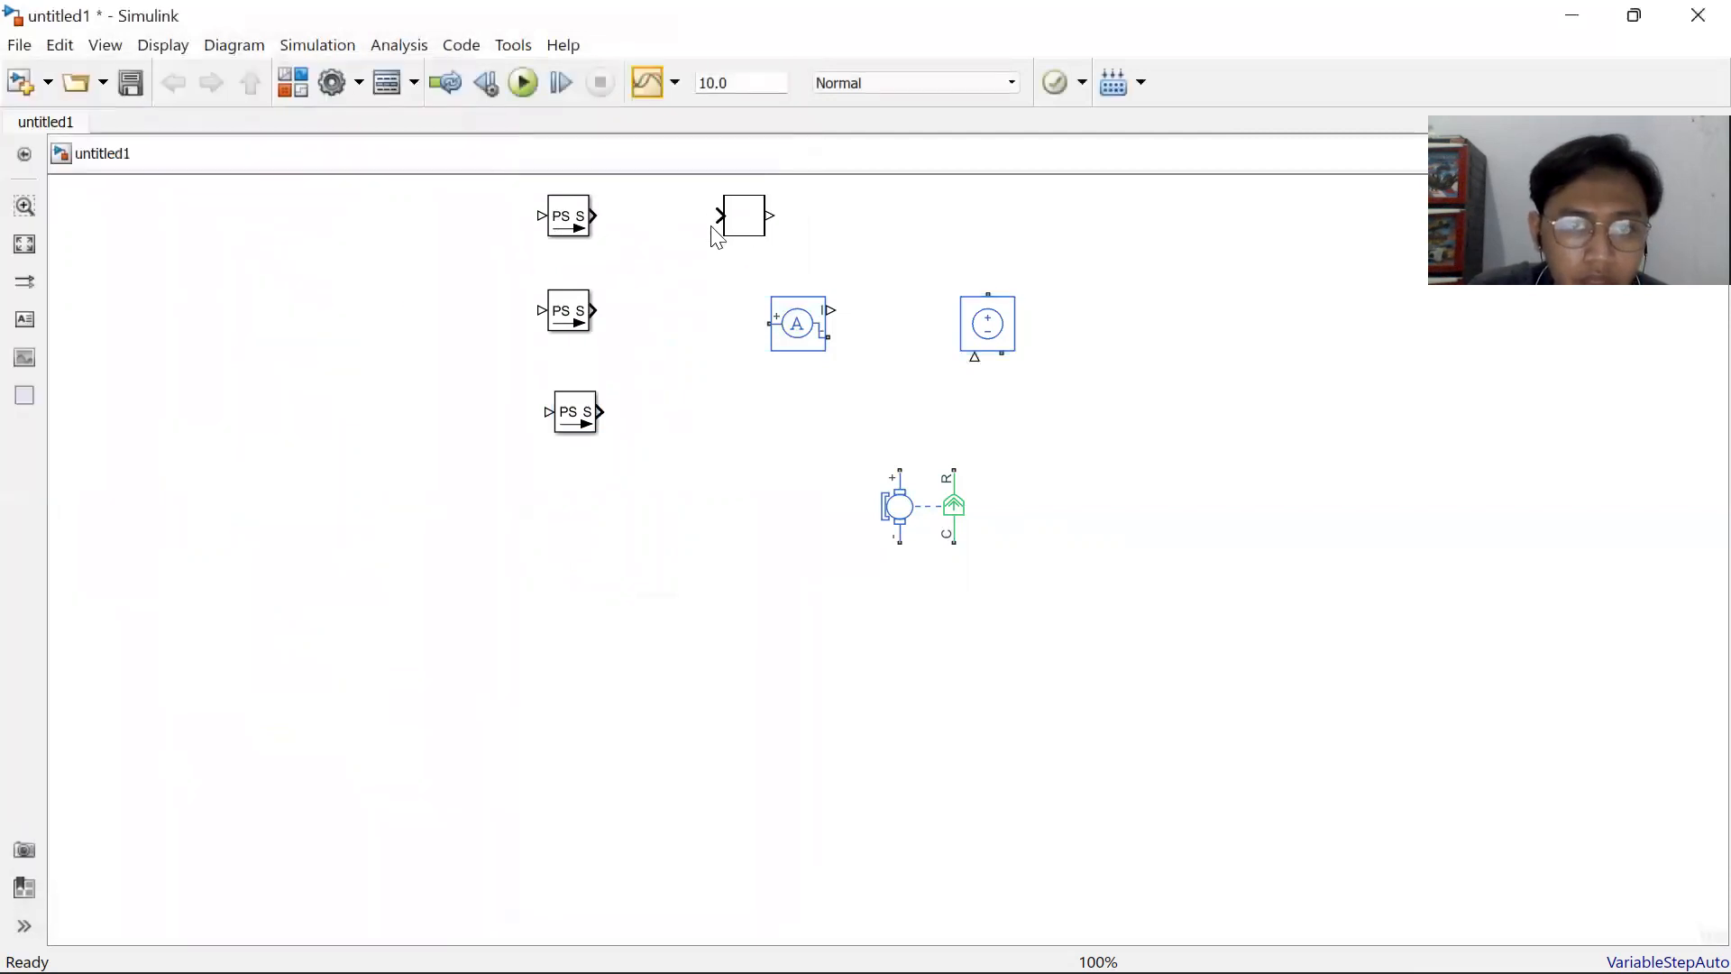
{"action": "left_click", "coordinate": [300, 83]}
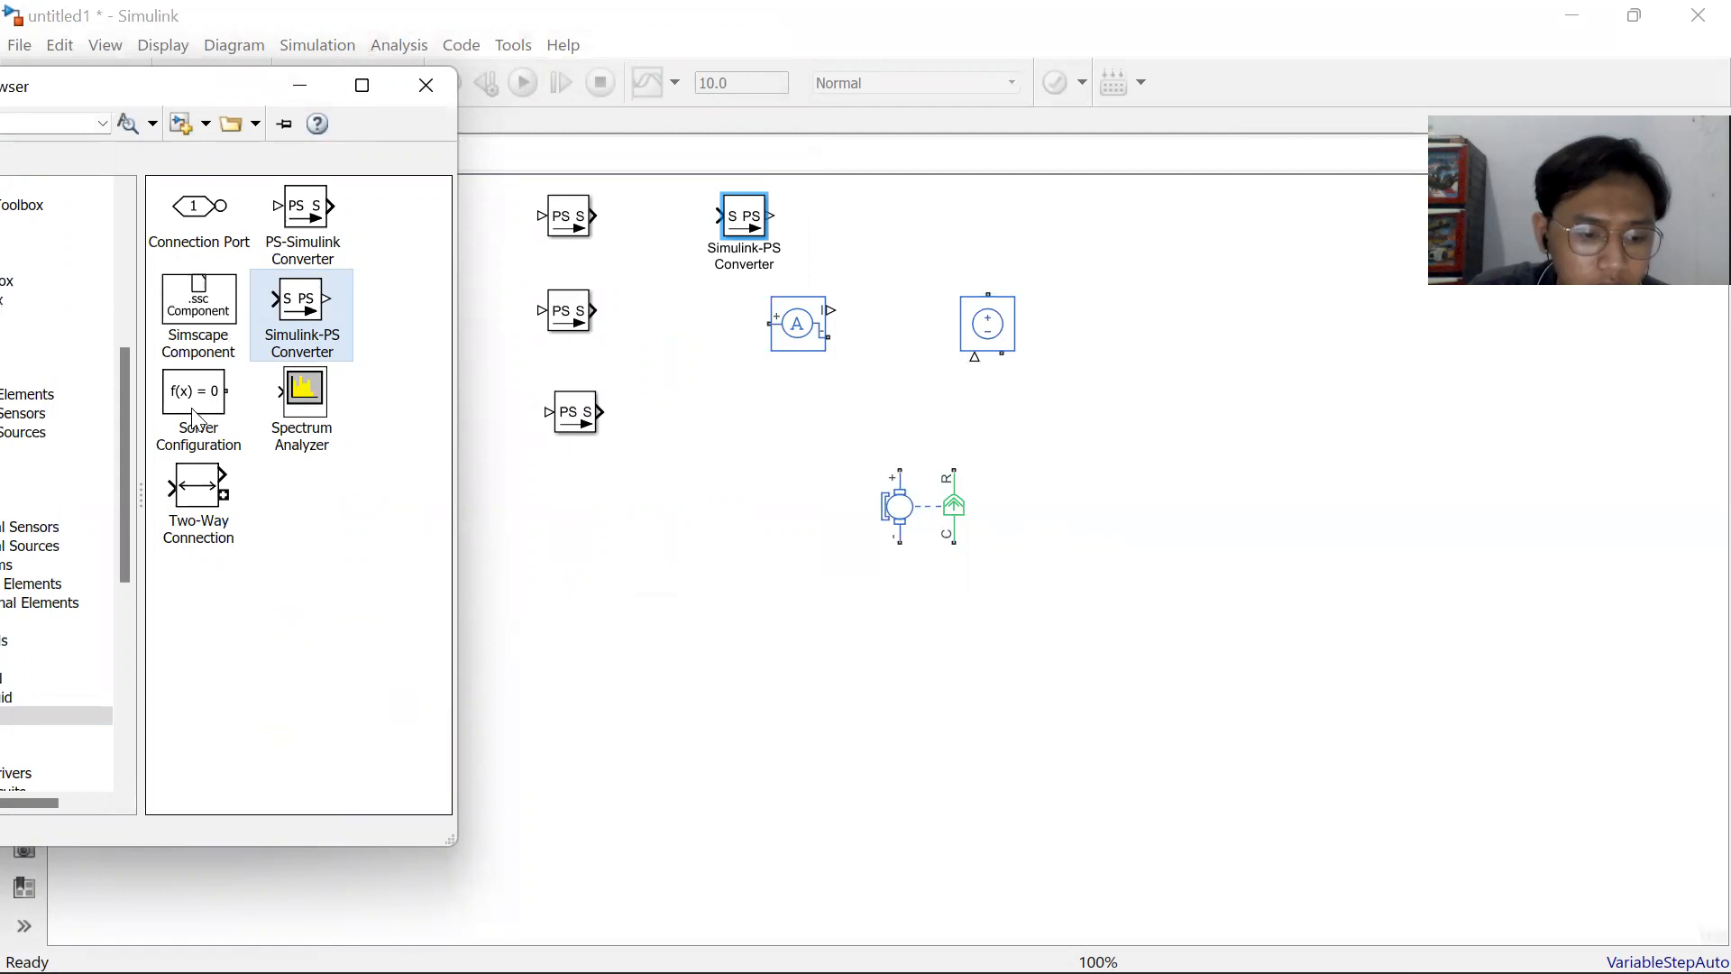
{"action": "left_click_drag", "start_coordinate": [206, 428], "coordinate": [933, 241]}
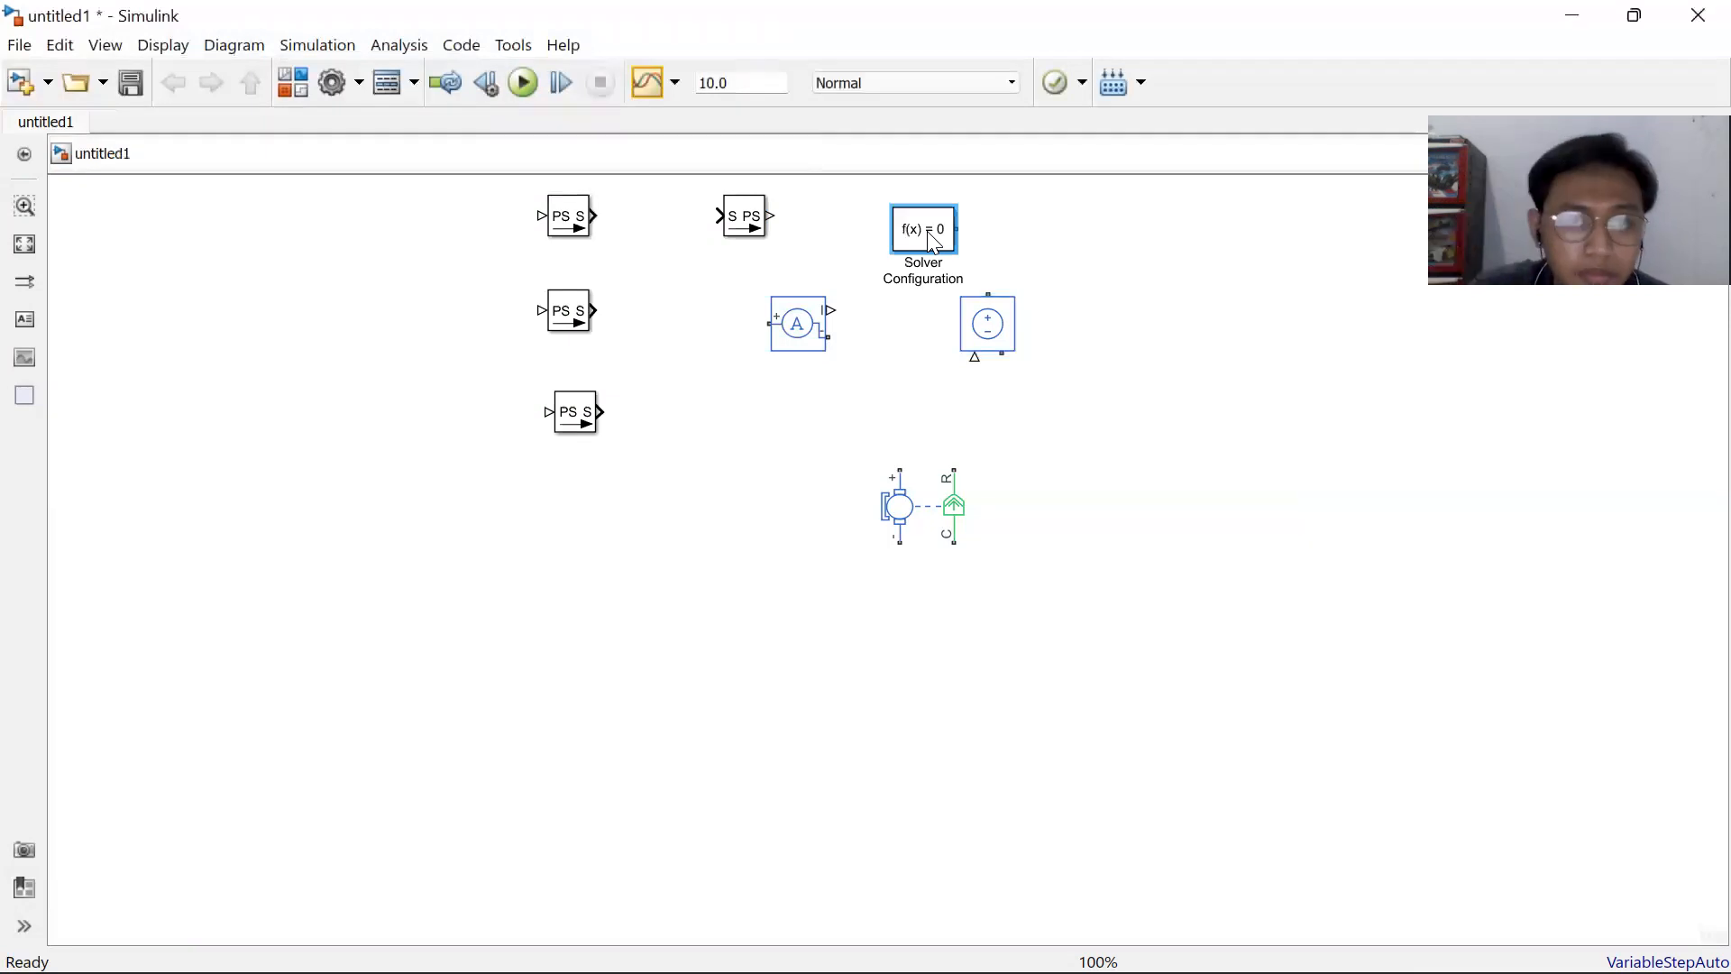
{"action": "left_click", "coordinate": [577, 230]}
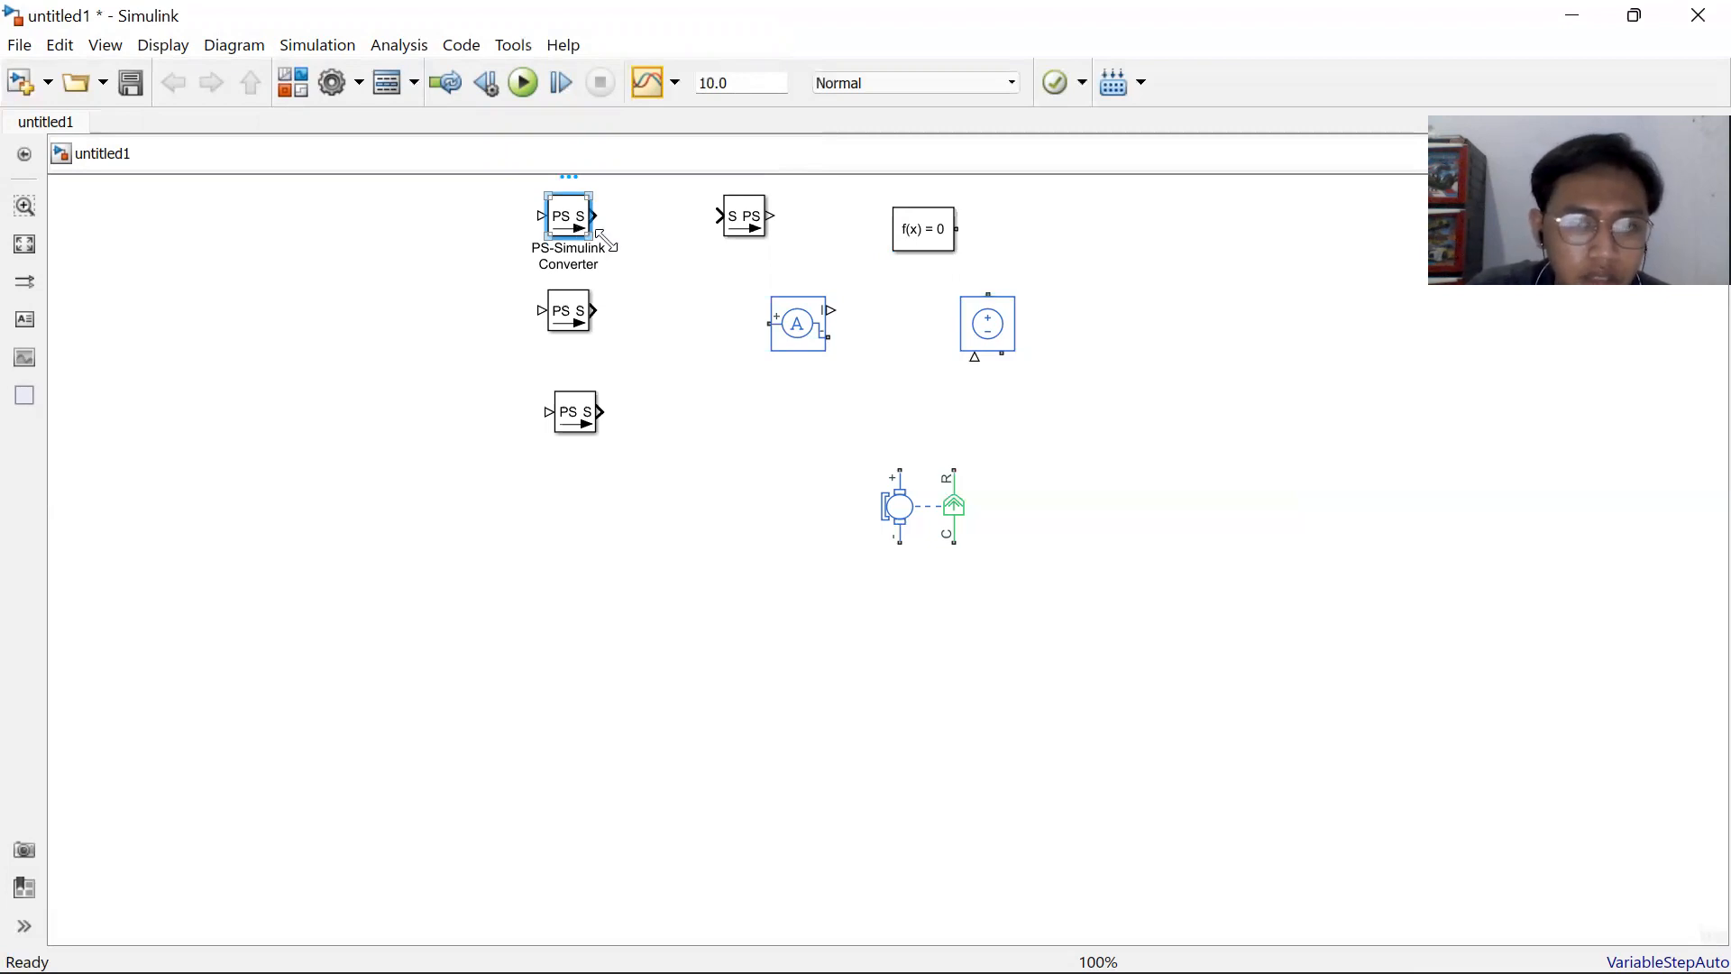
{"action": "left_click", "coordinate": [763, 231]}
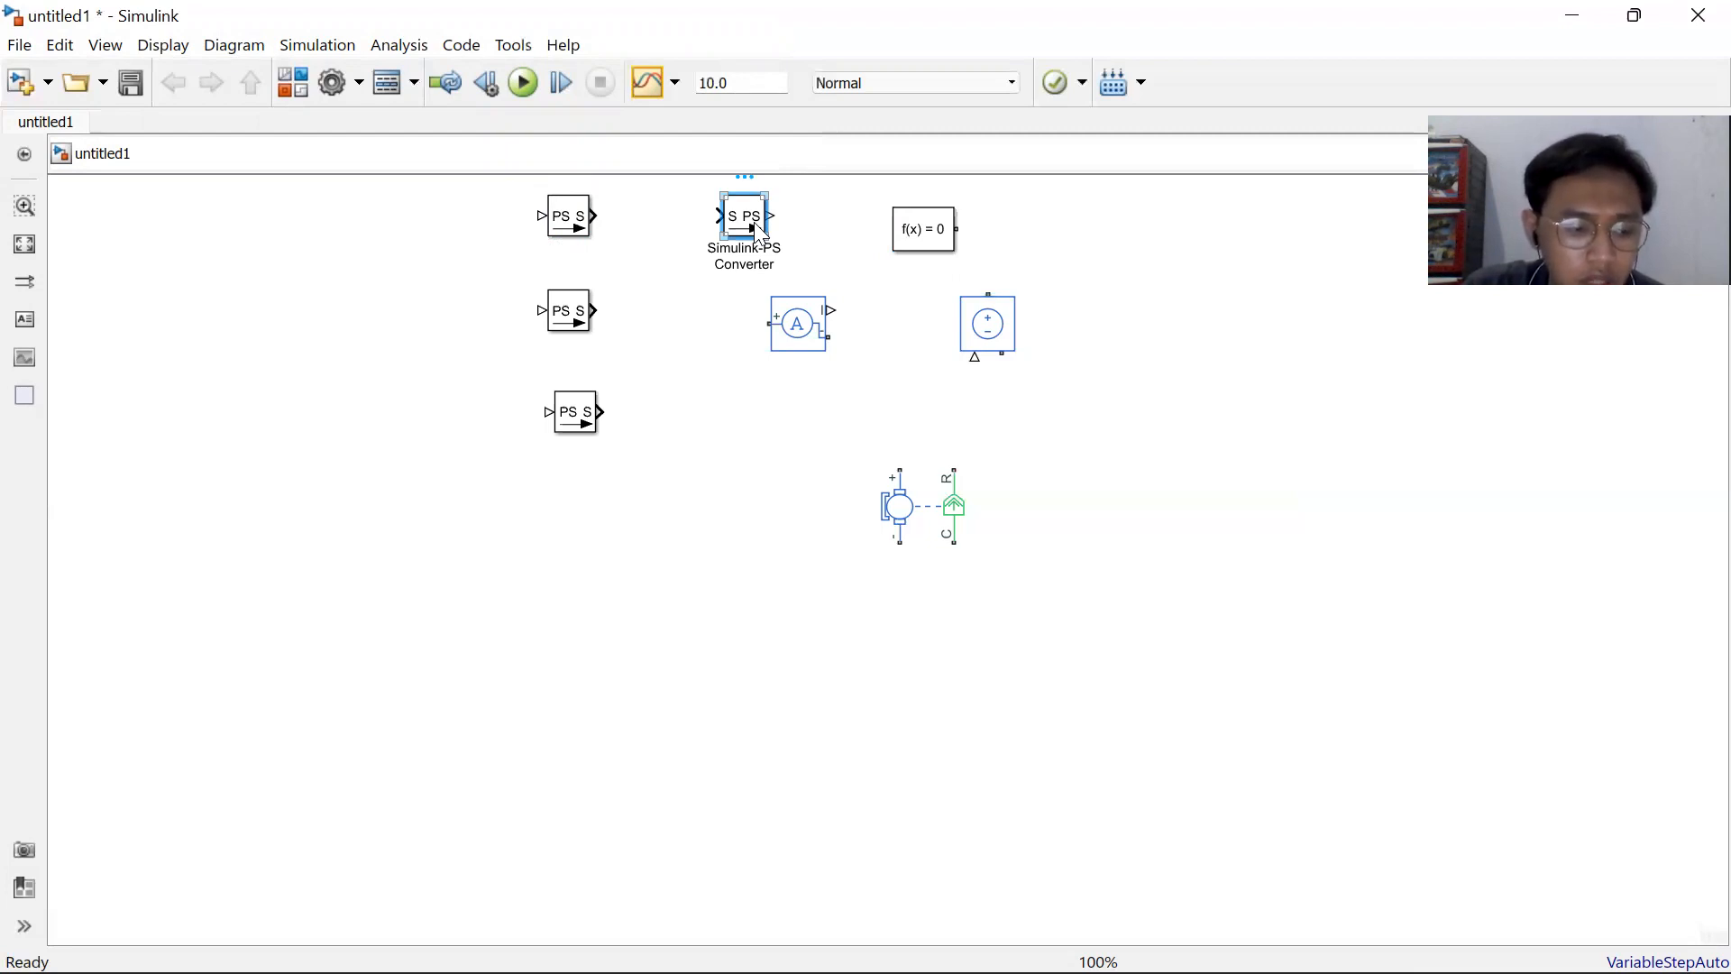
Add an Electrical Reference block from Simscape/Foundation Library/Electrical/Electrical Elements beyond the Solver Configuration block.
{"action": "left_click", "coordinate": [300, 88]}
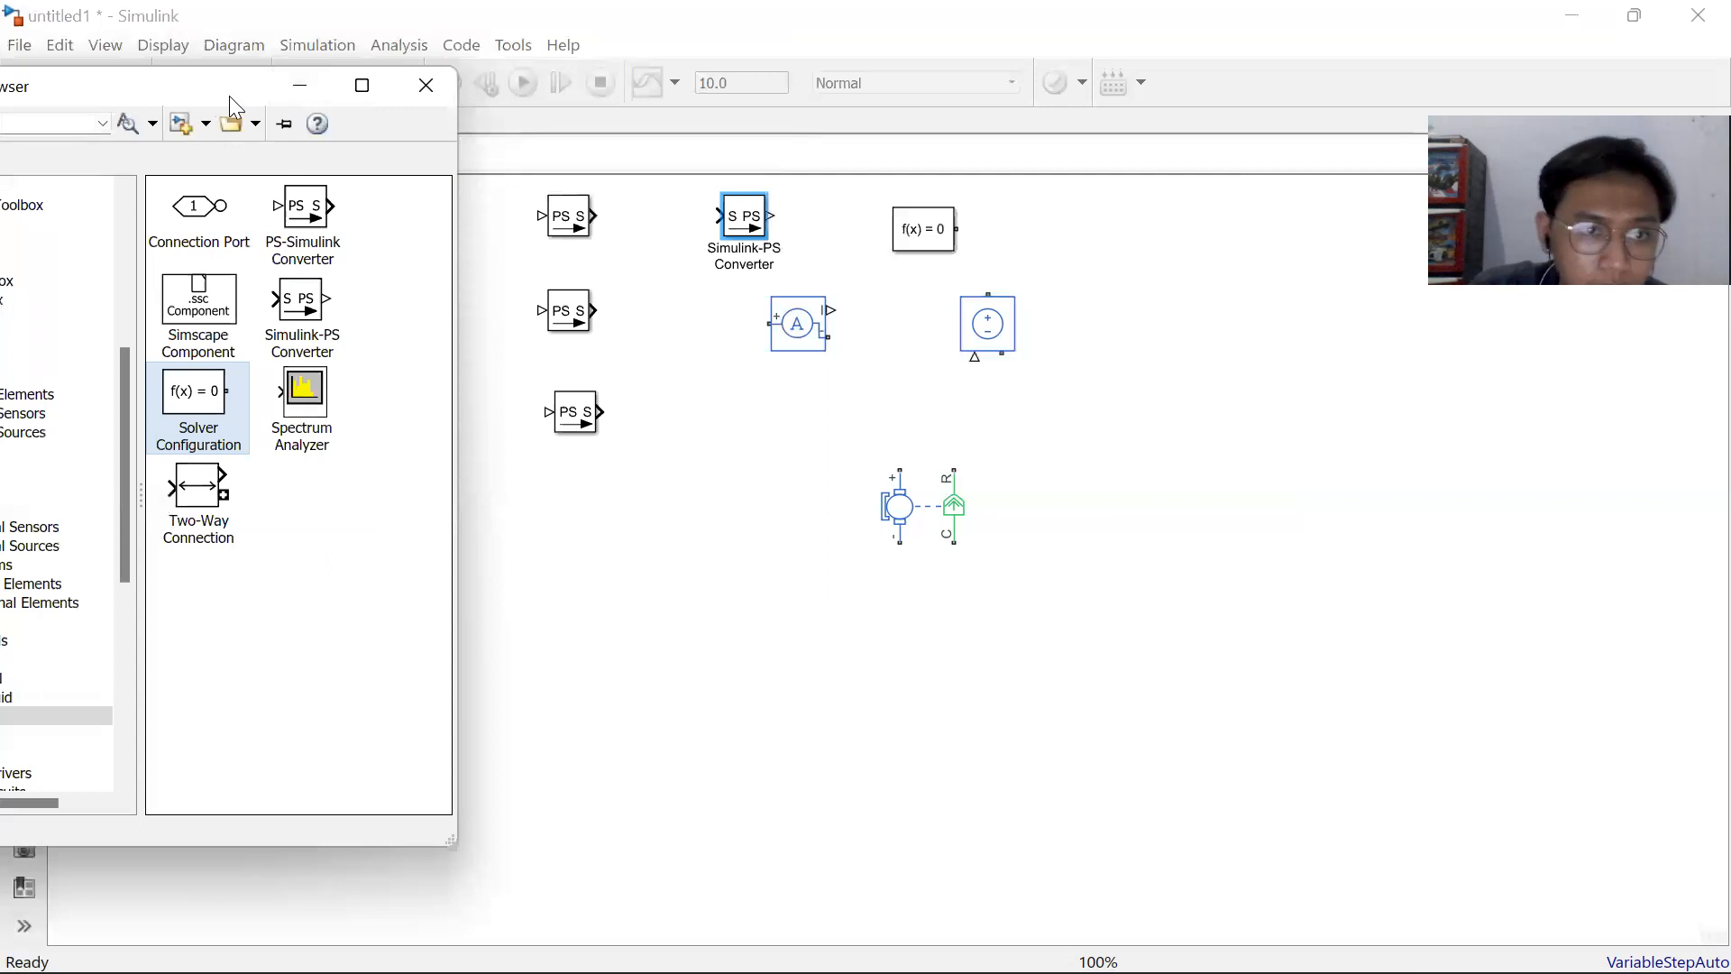
{"action": "left_click_drag", "start_coordinate": [229, 96], "coordinate": [498, 71]}
{"action": "left_click", "coordinate": [205, 334]}
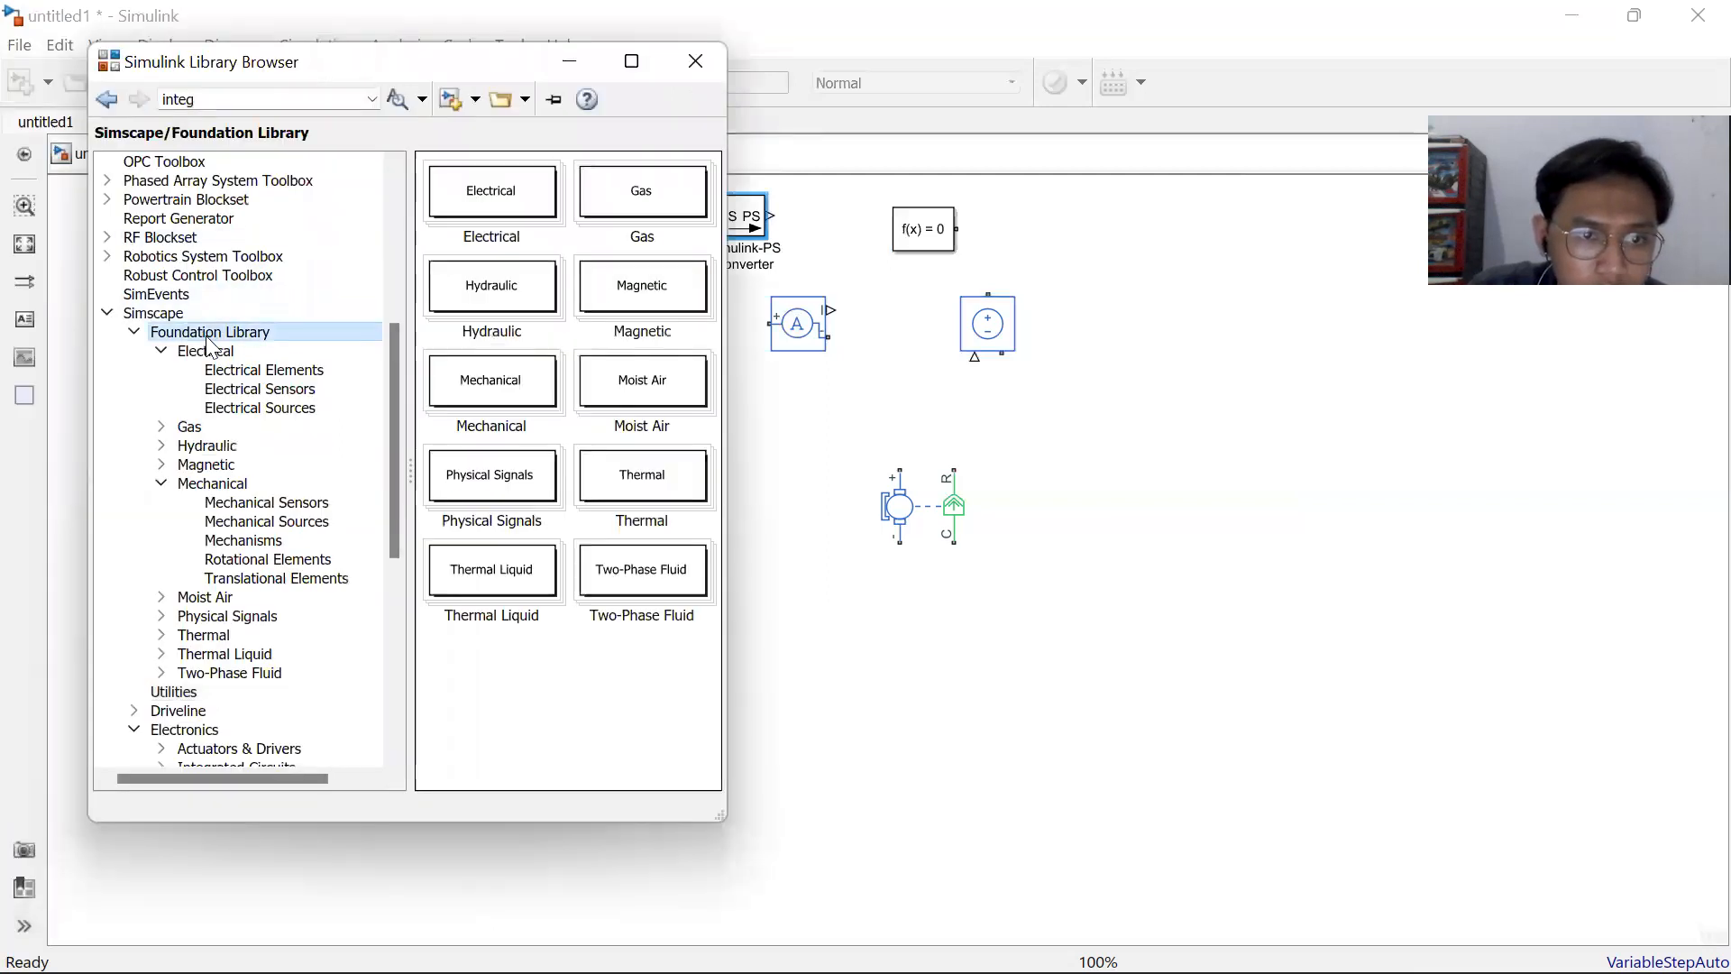
{"action": "left_click", "coordinate": [315, 374]}
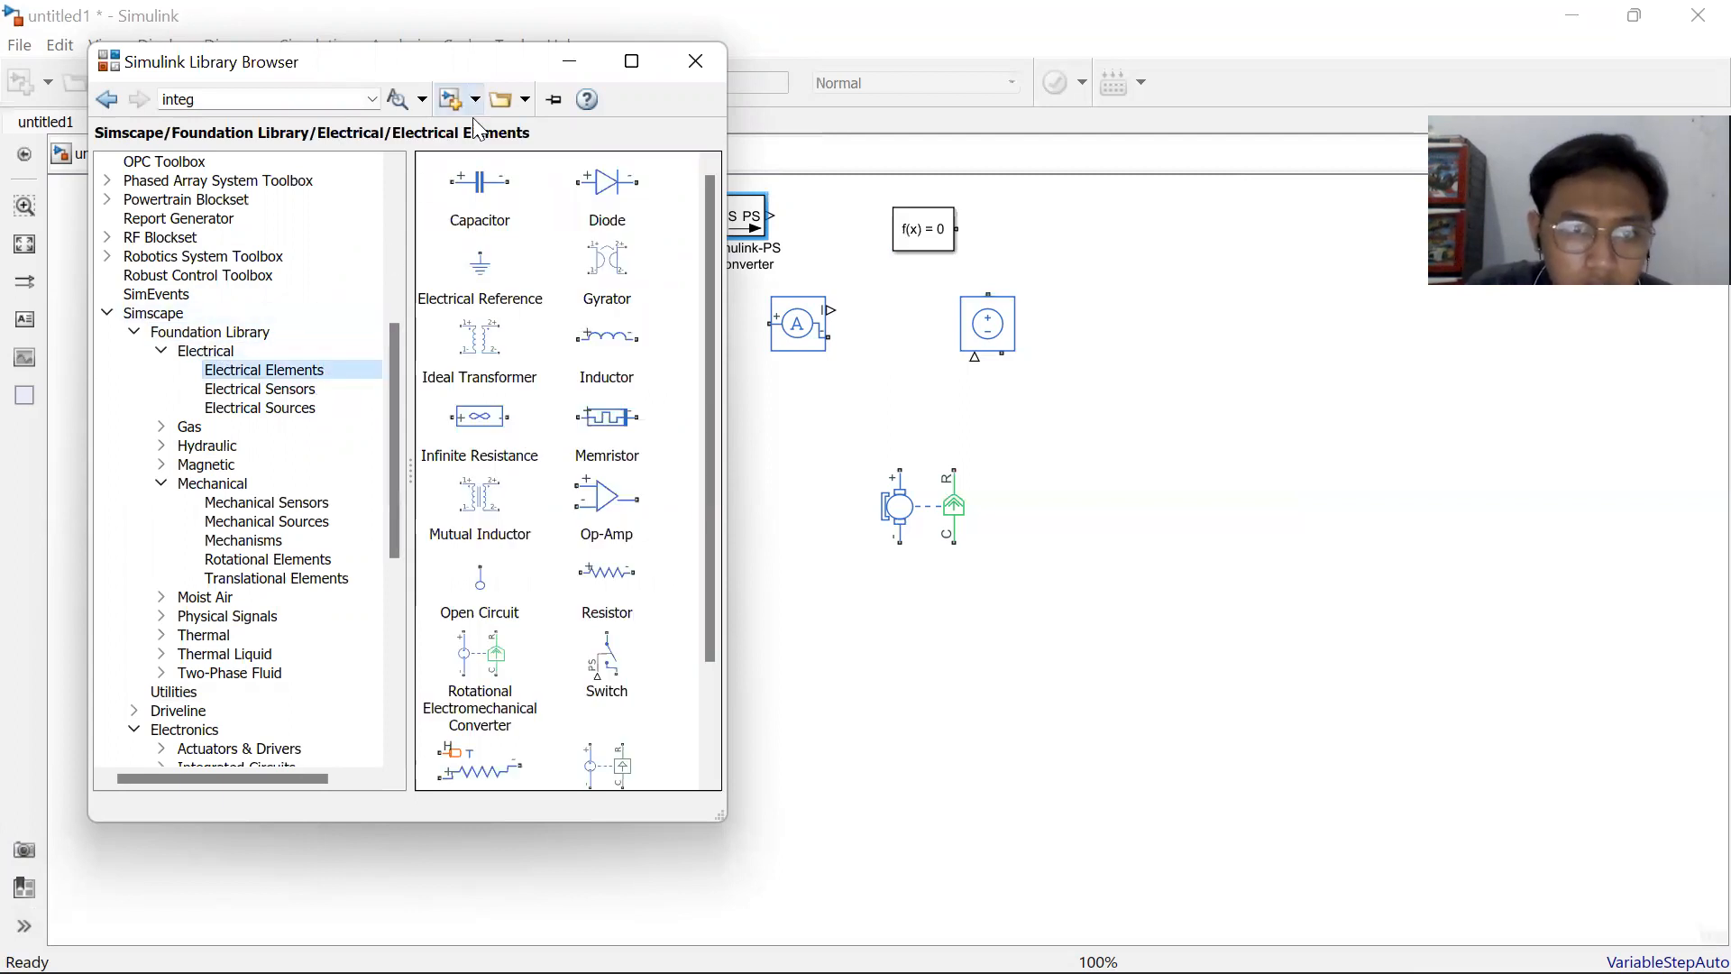
{"action": "left_click_drag", "start_coordinate": [476, 72], "coordinate": [379, 72]}
{"action": "left_click_drag", "start_coordinate": [379, 293], "coordinate": [1101, 270]}
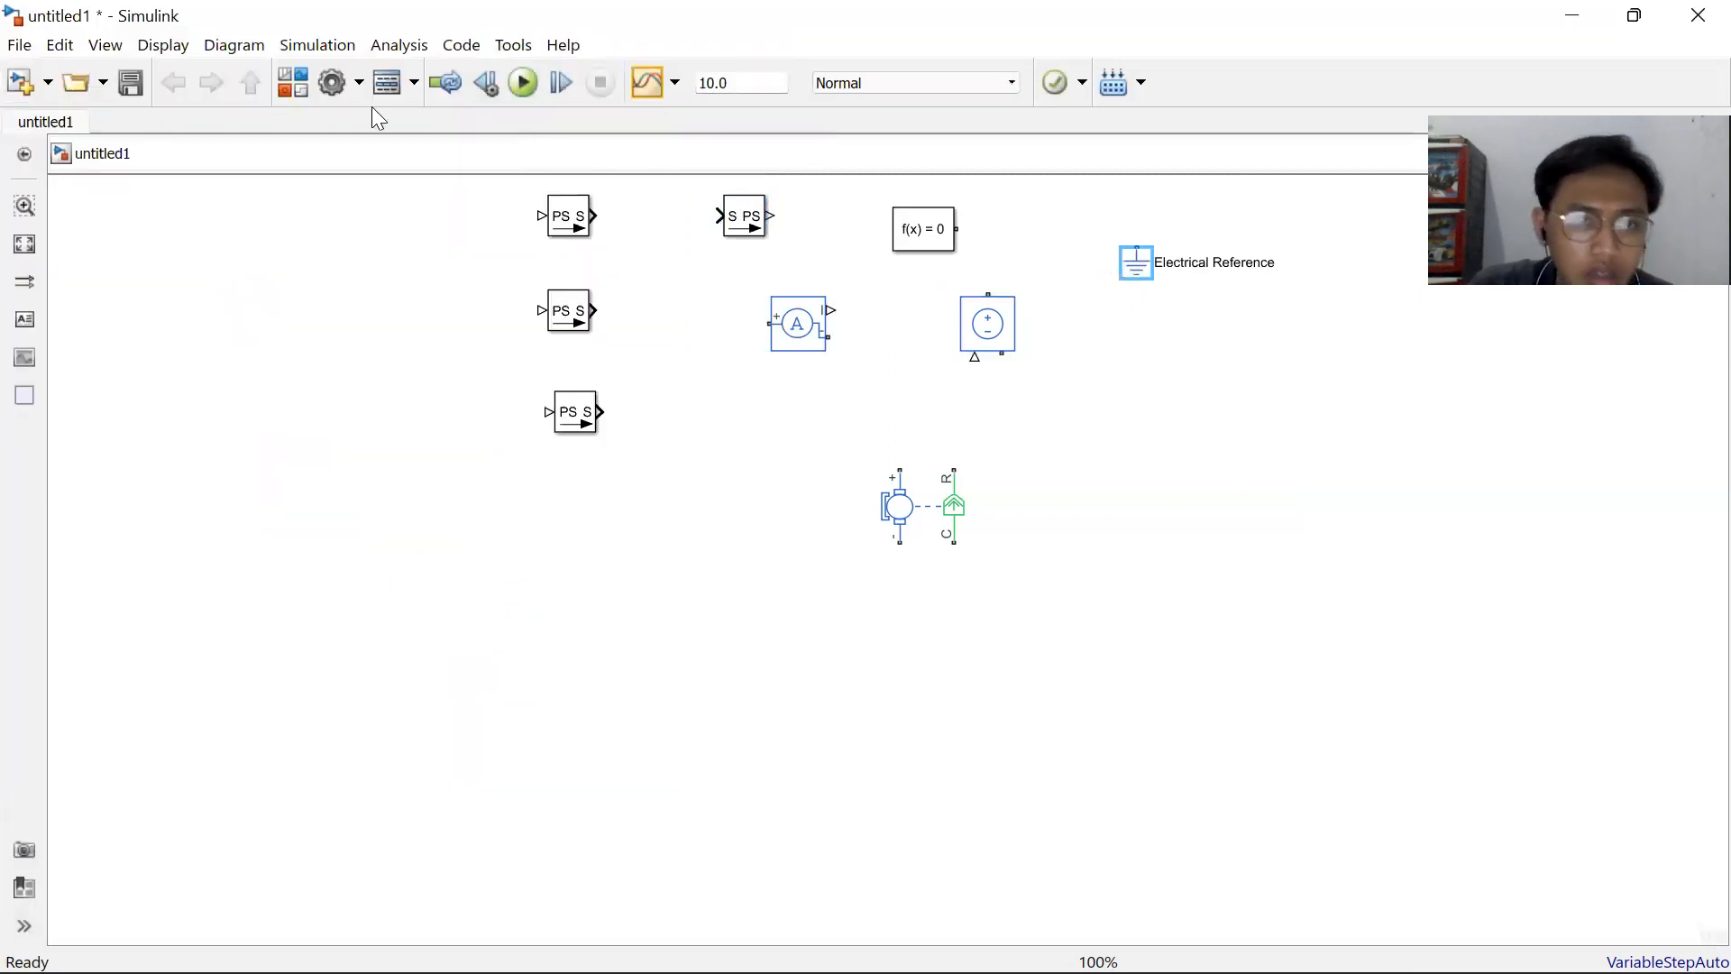
Add an Ideal Rotational Motion Sensor from Simscape/Foundation Library/Mechanical/Mechanical Sensors below the Electrical Reference.
{"action": "left_click", "coordinate": [293, 85]}
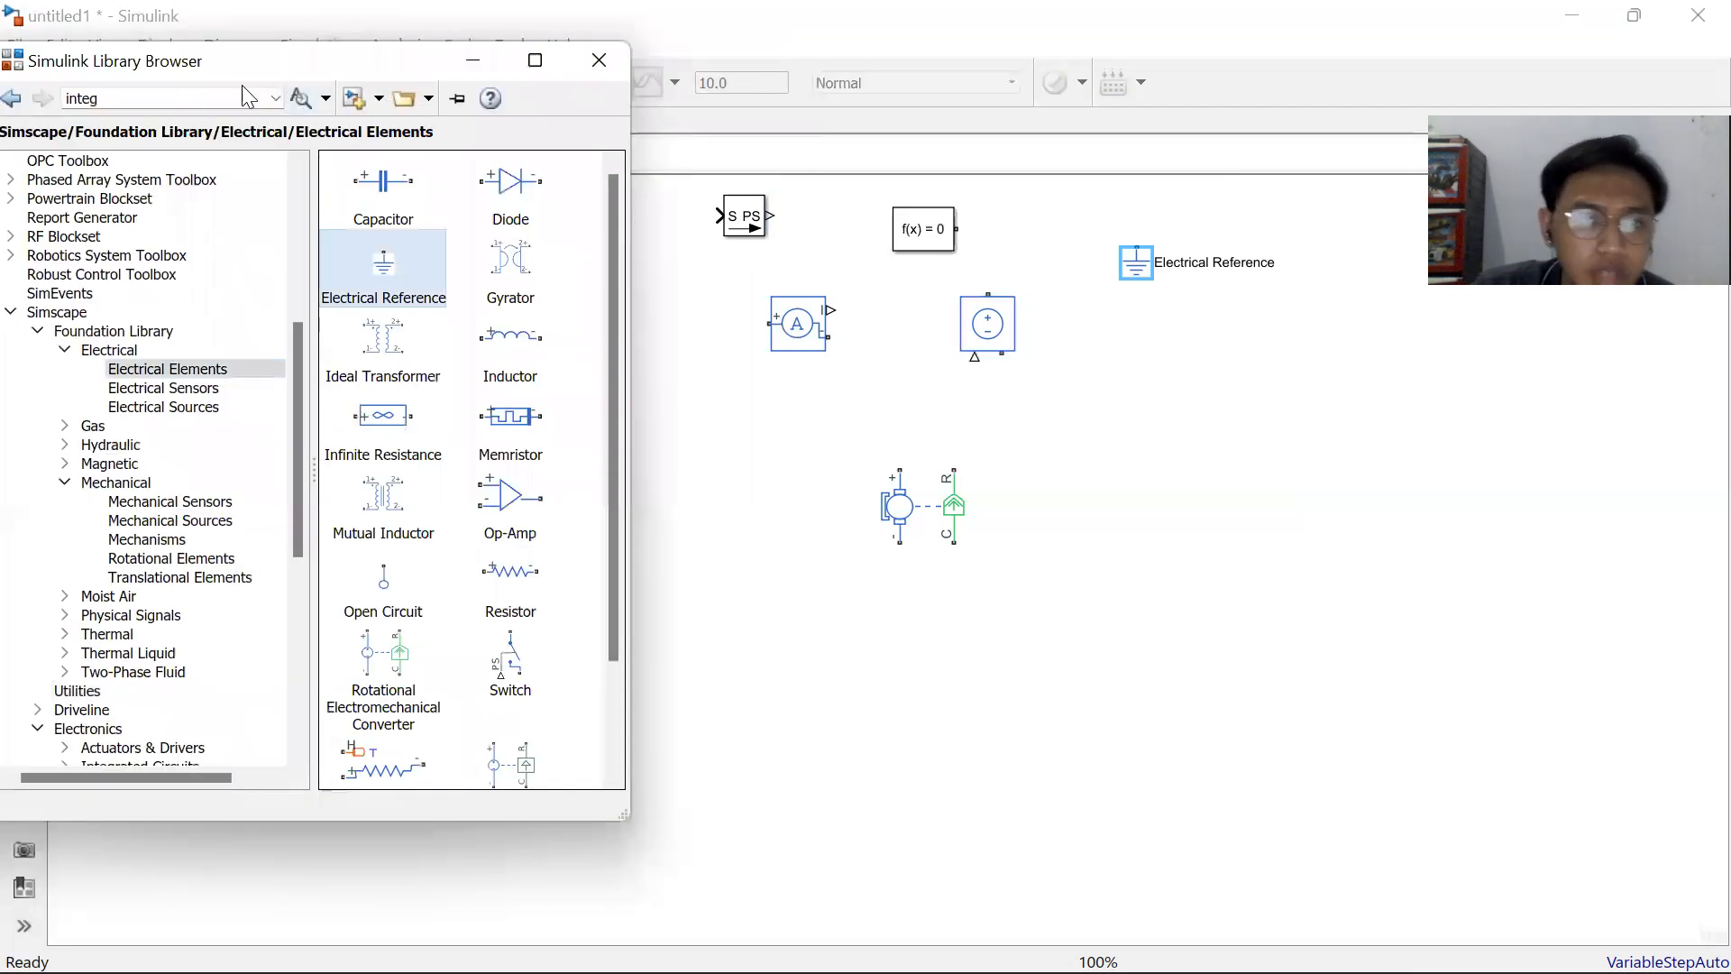
{"action": "left_click_drag", "start_coordinate": [243, 77], "coordinate": [312, 53]}
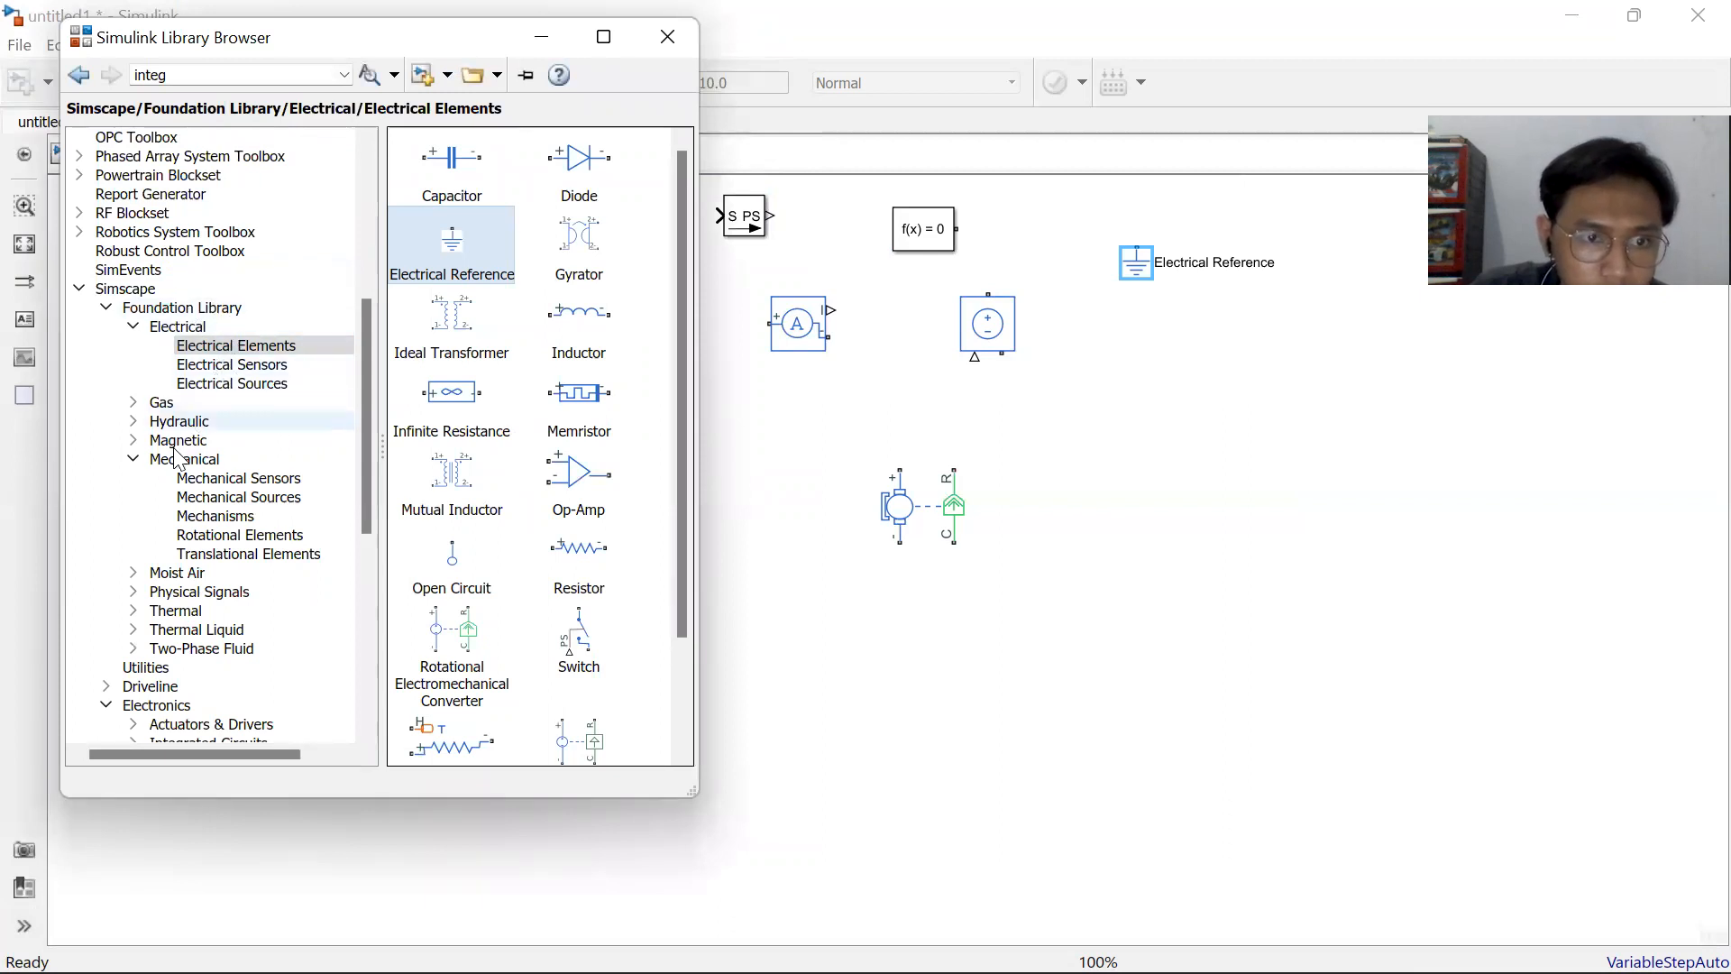
{"action": "left_click", "coordinate": [231, 484]}
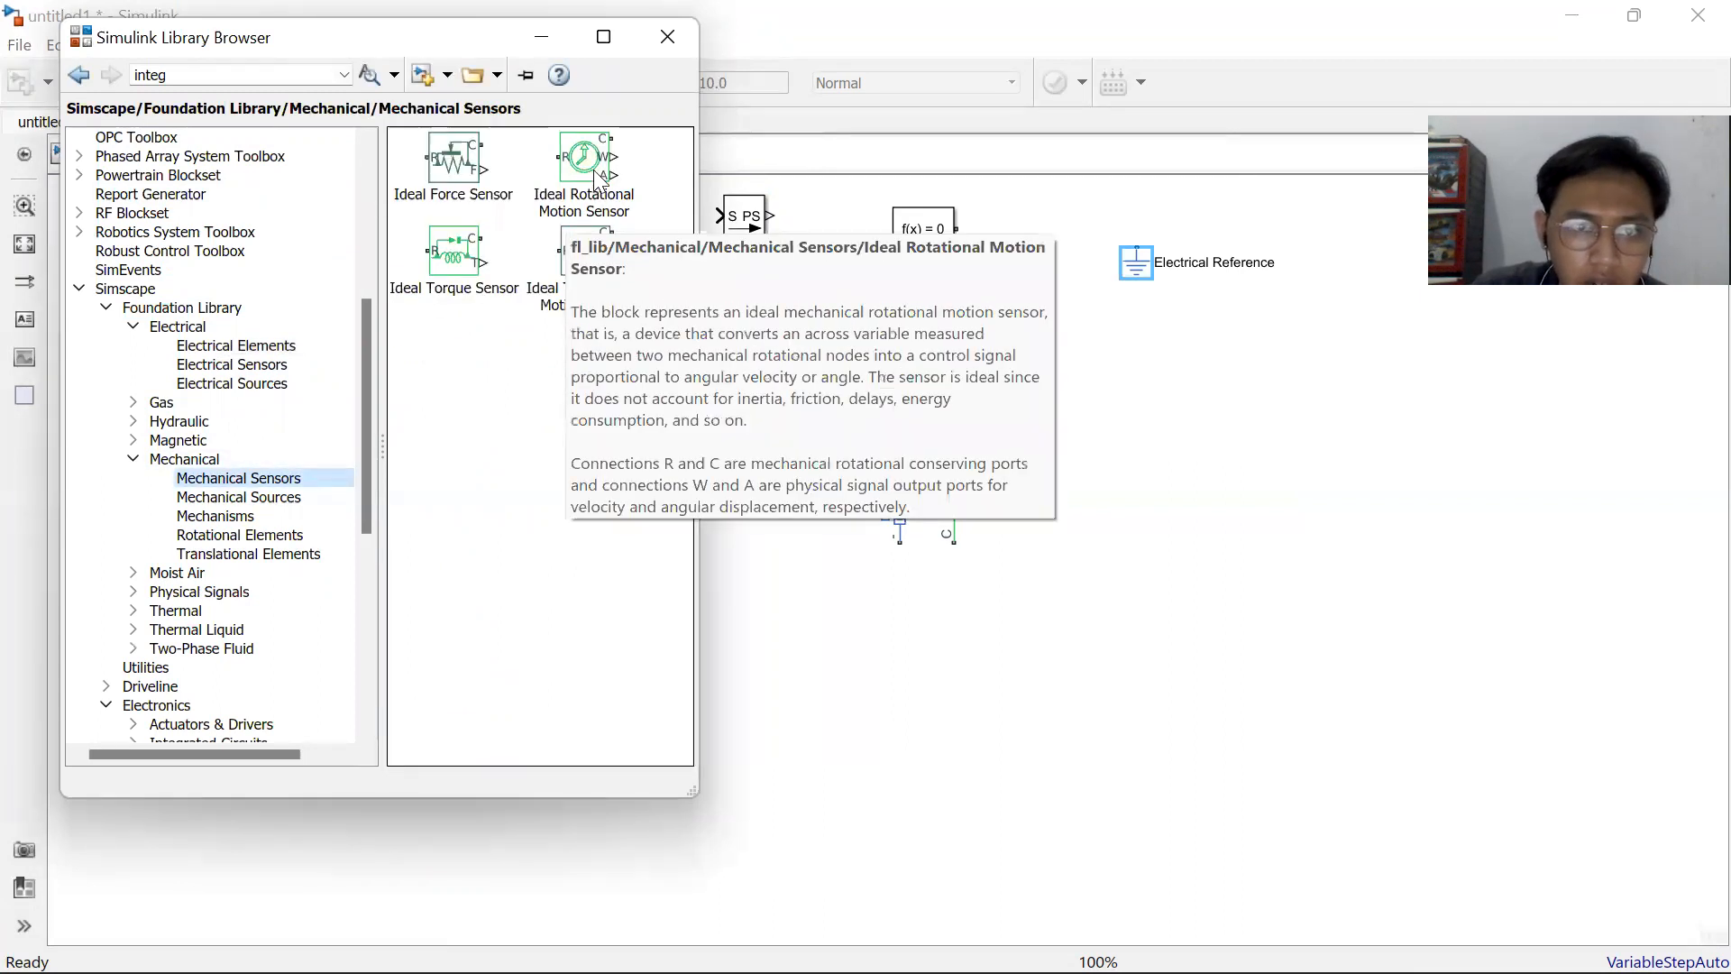
{"action": "left_click_drag", "start_coordinate": [595, 177], "coordinate": [1181, 401]}
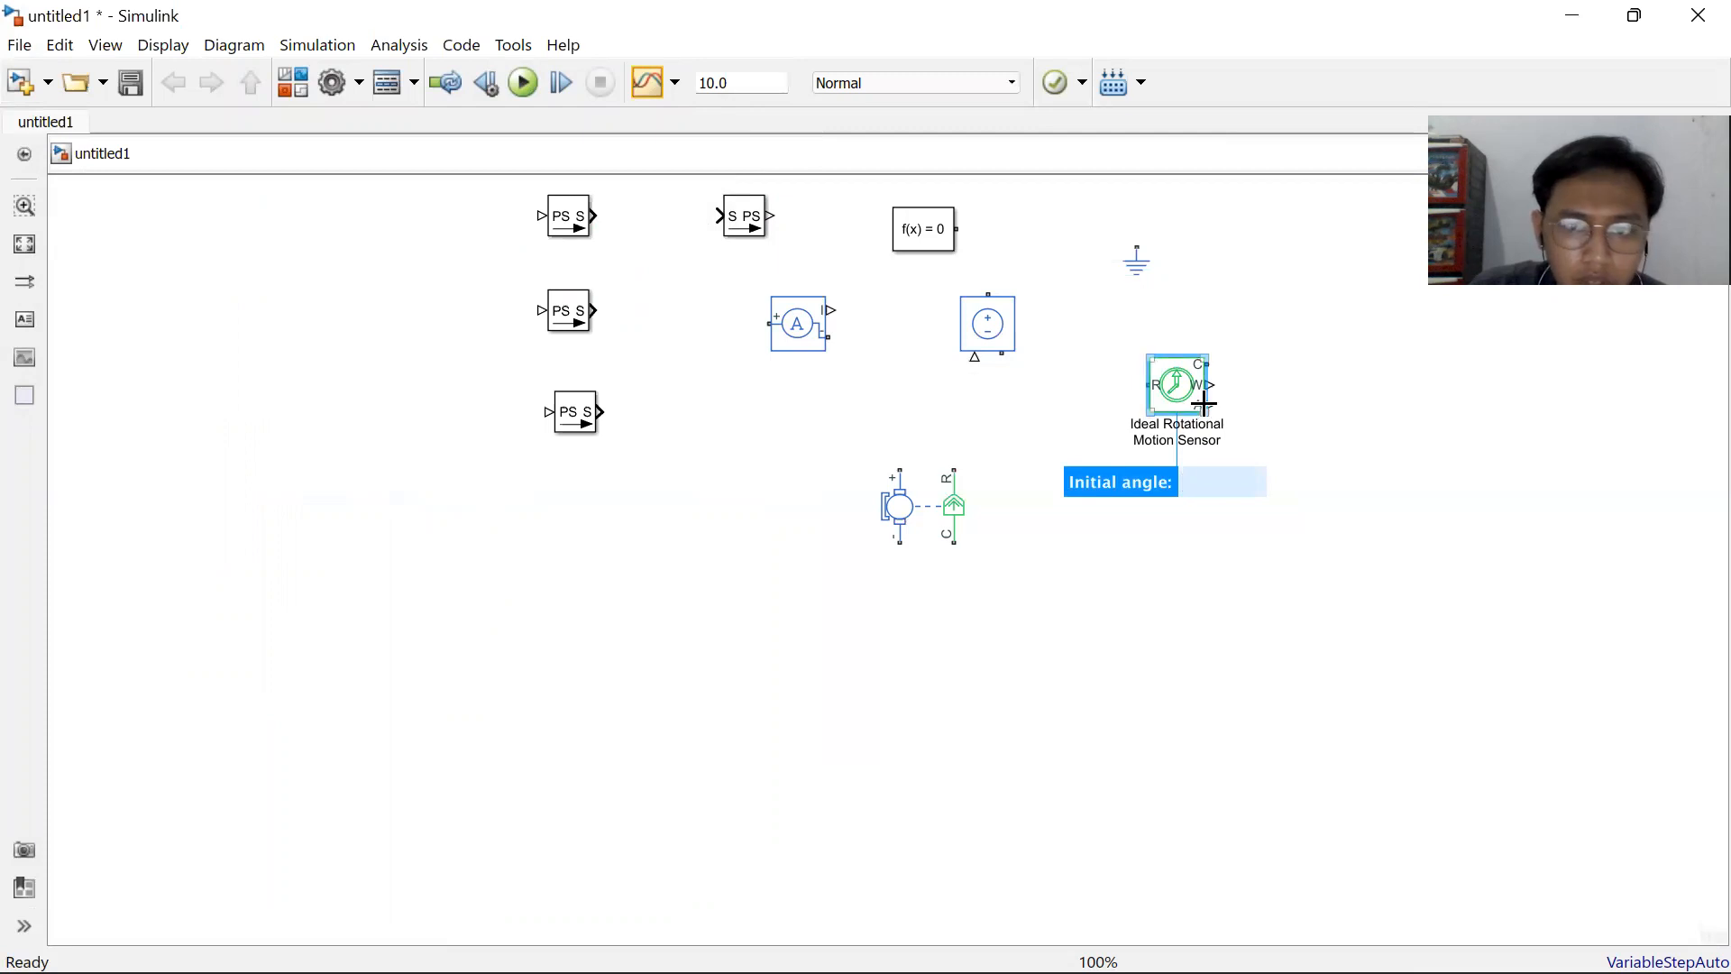
{"action": "left_click", "coordinate": [1286, 402]}
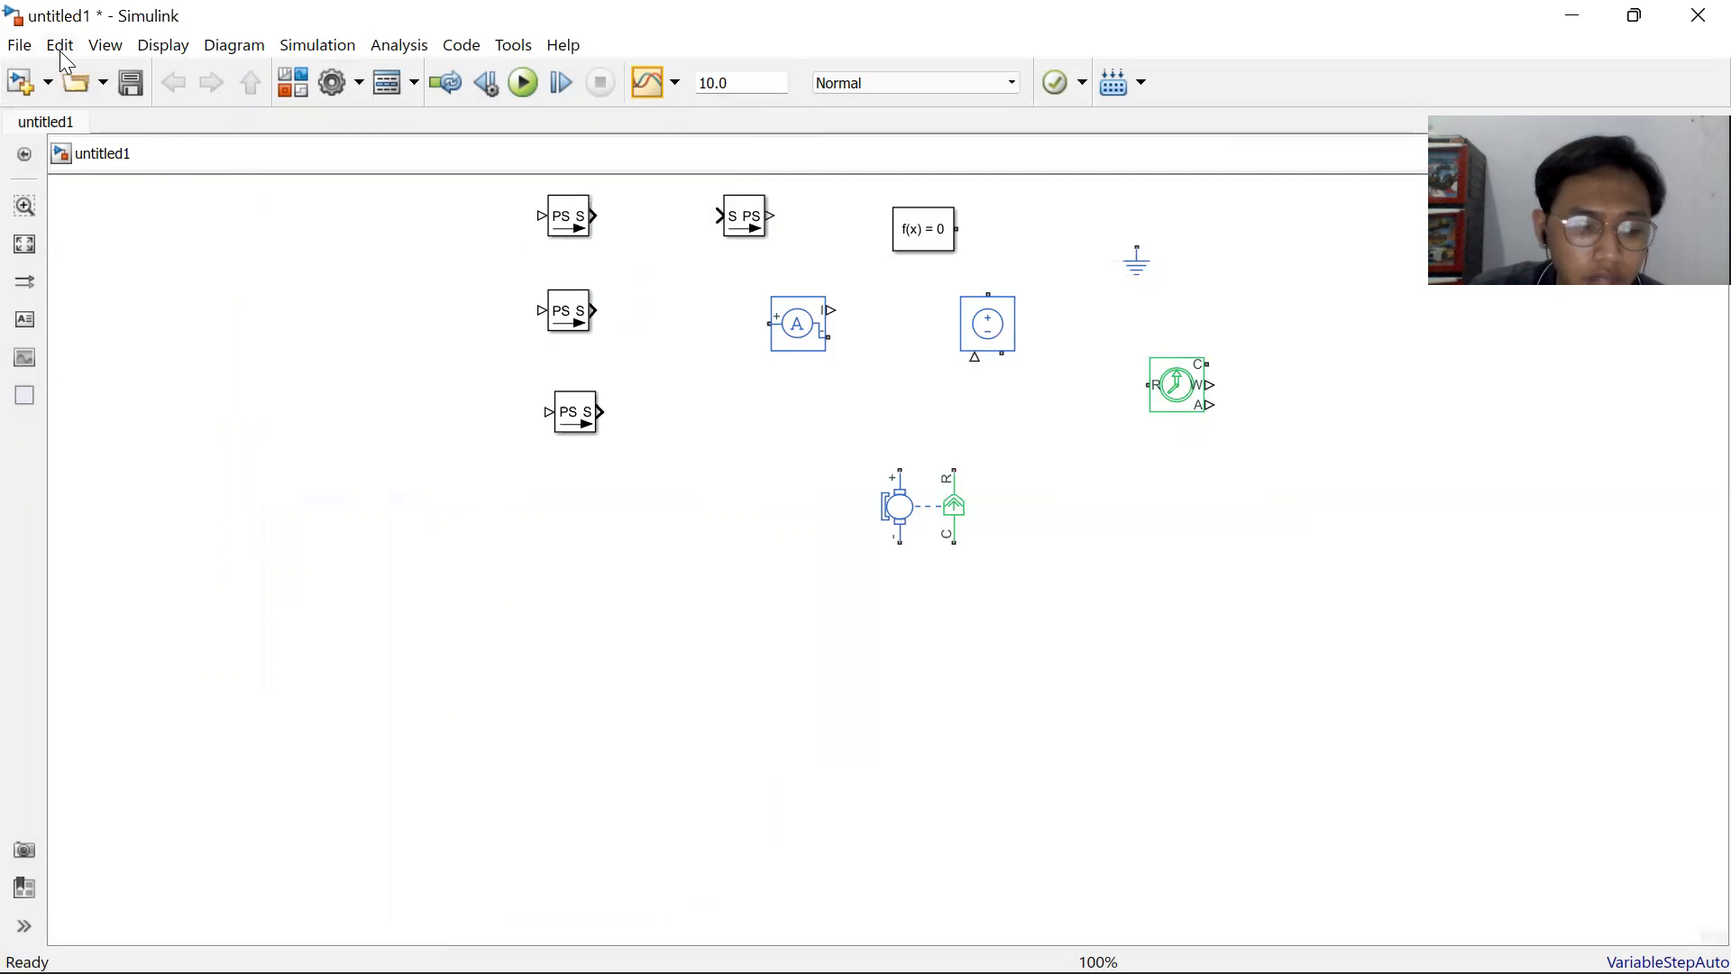
Add a Mechanical Rotational Reference block from Simscape/Foundation Library/Mechanical/Rotational Elements below the Ideal Rotational Motion Sensor.
{"action": "left_click", "coordinate": [294, 94]}
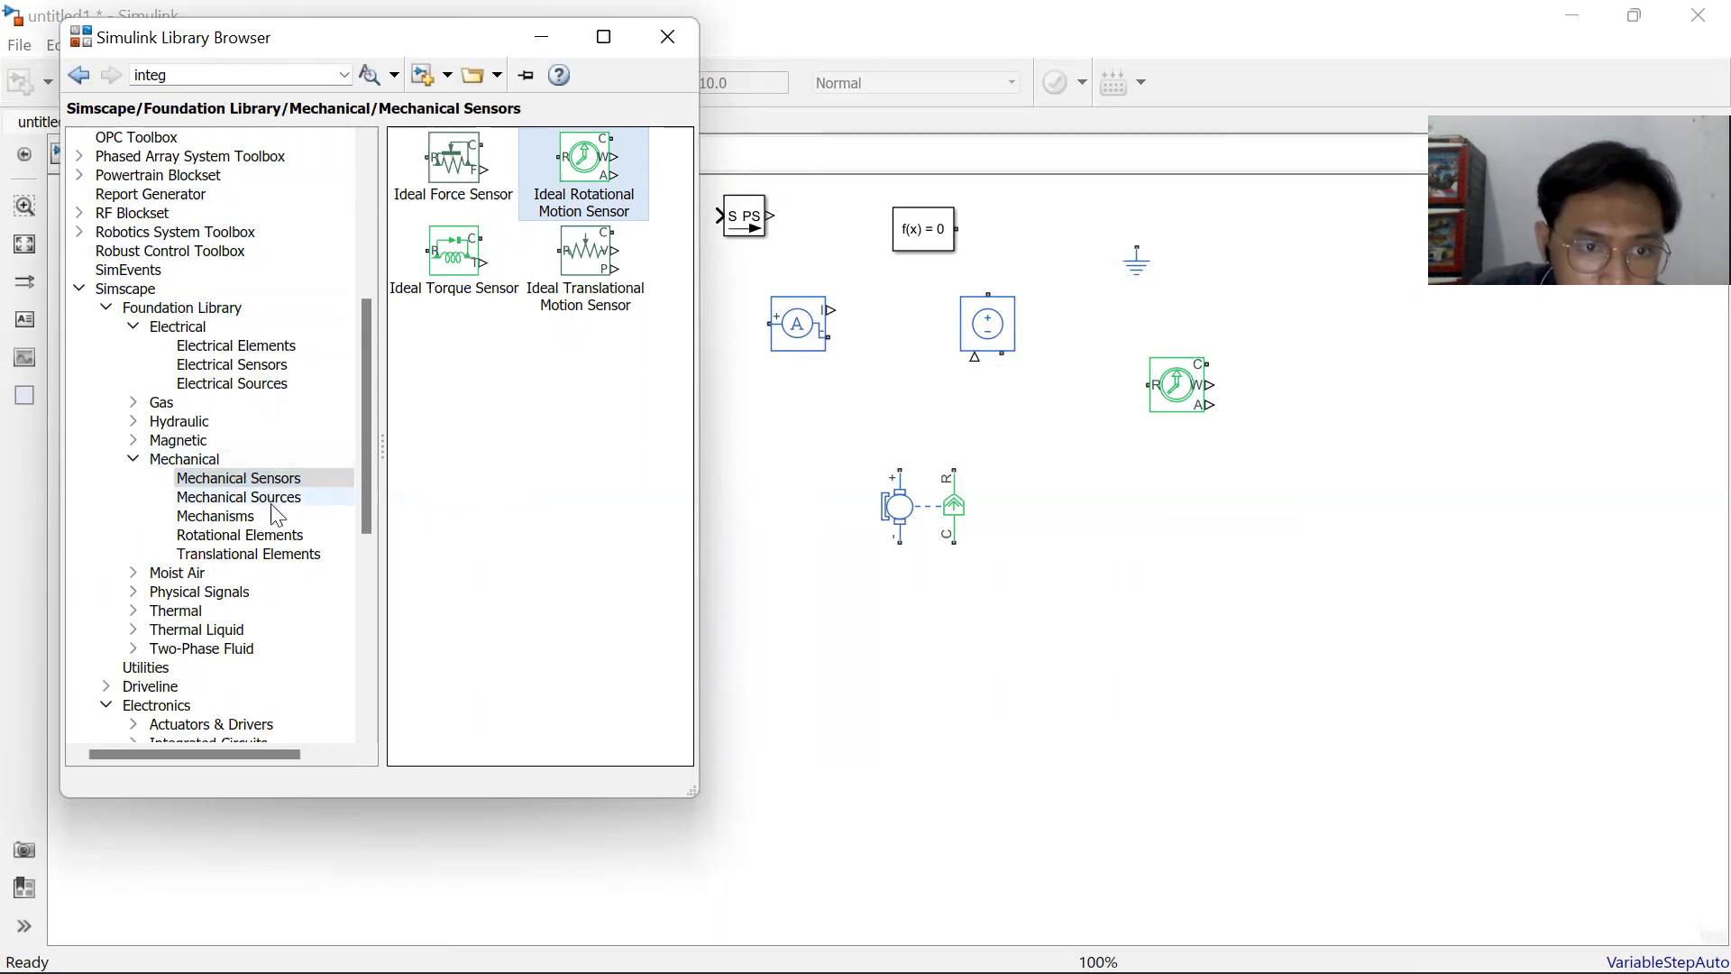
{"action": "left_click", "coordinate": [290, 539]}
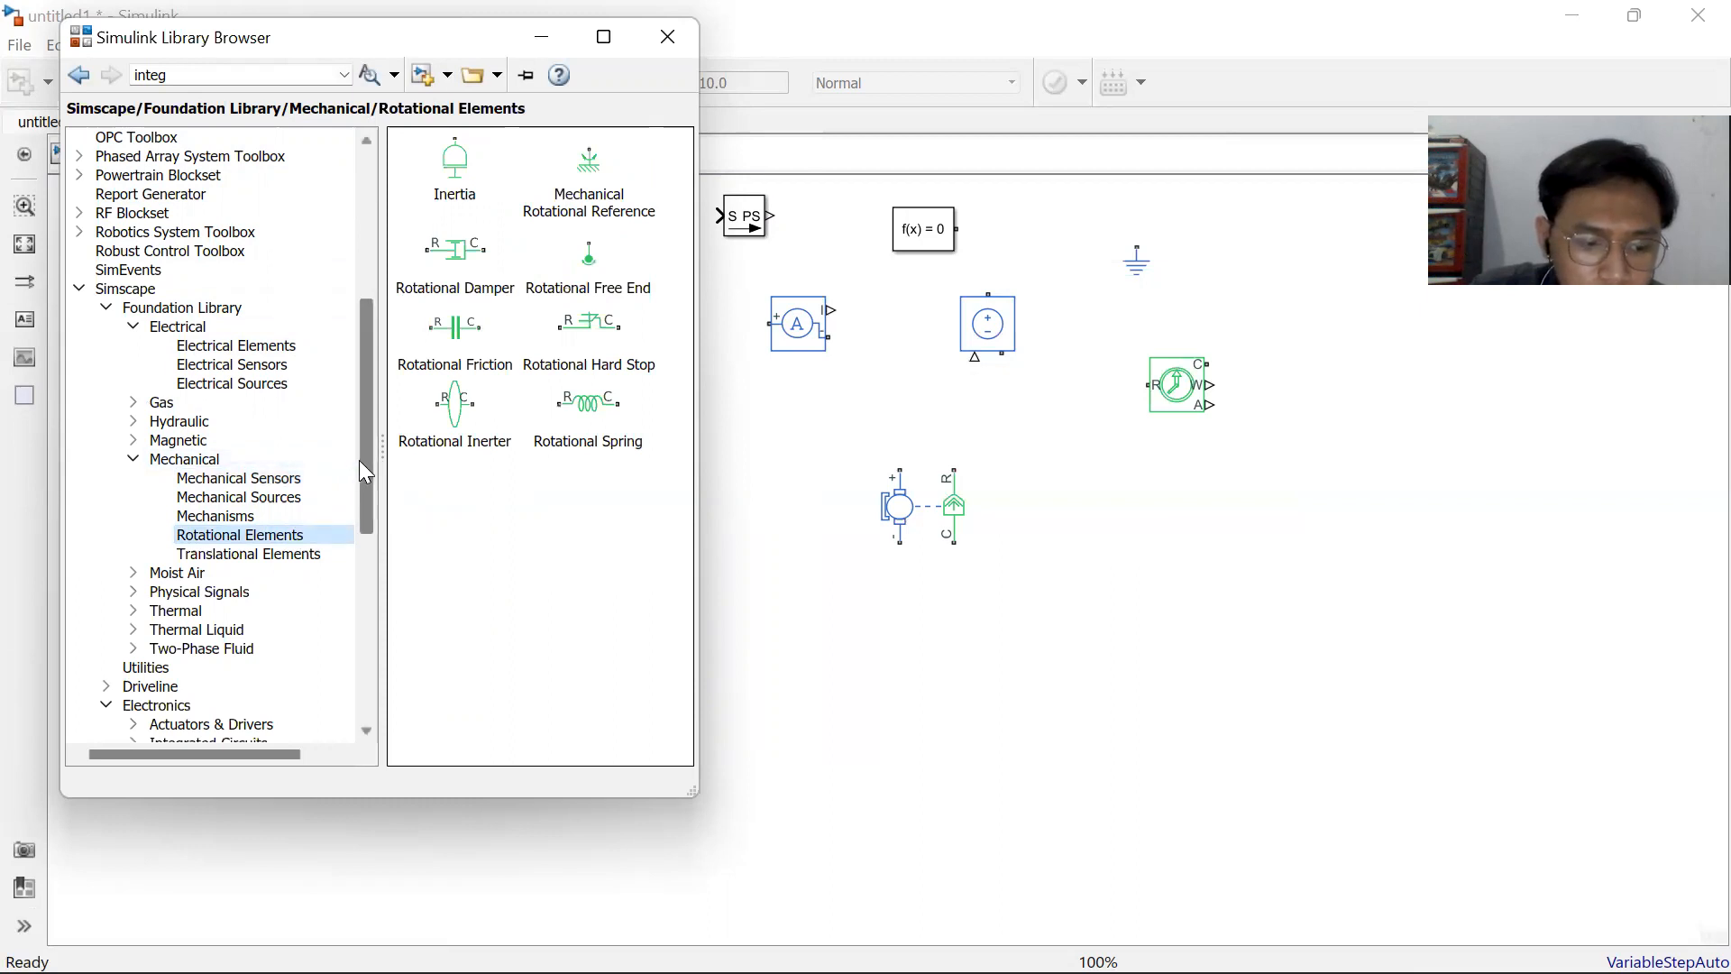
{"action": "left_click_drag", "start_coordinate": [587, 197], "coordinate": [1193, 539]}
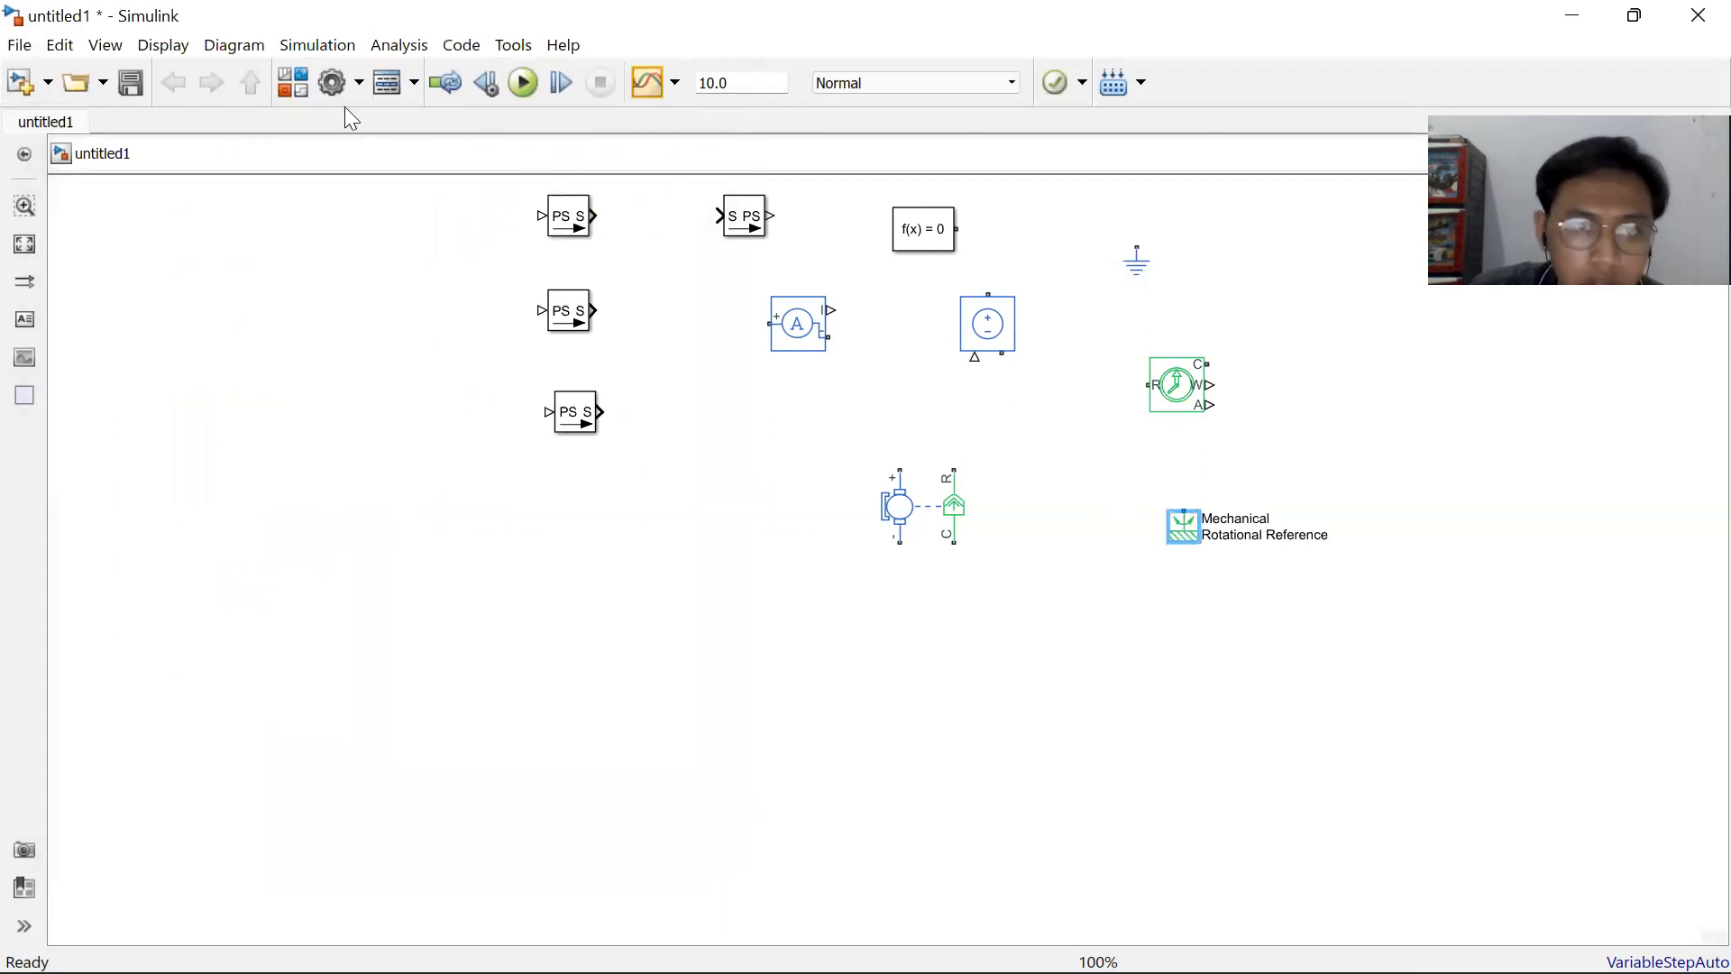
Add an In1 block from Simulink/Ports & Subsystems beside the Electrical Reference.
{"action": "left_click", "coordinate": [292, 88]}
{"action": "scroll", "coordinate": [260, 325], "scroll_direction": "up", "scroll_amount": 13}
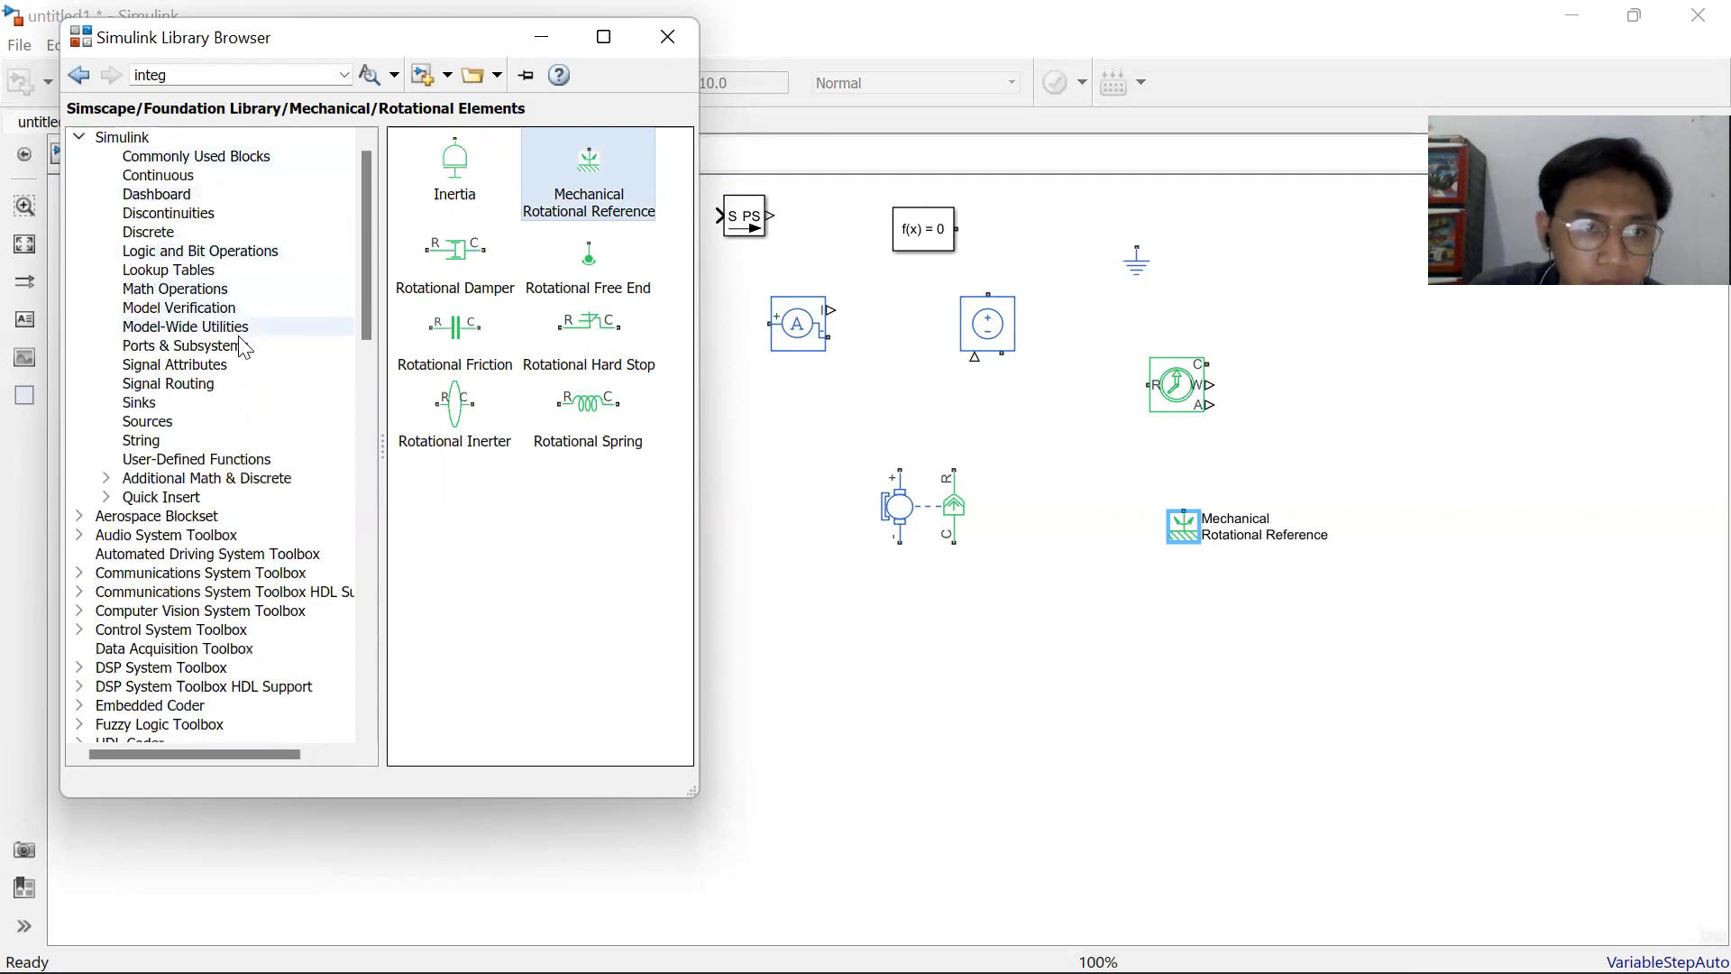
{"action": "left_click", "coordinate": [252, 347]}
{"action": "scroll", "coordinate": [591, 437], "scroll_direction": "down", "scroll_amount": 6}
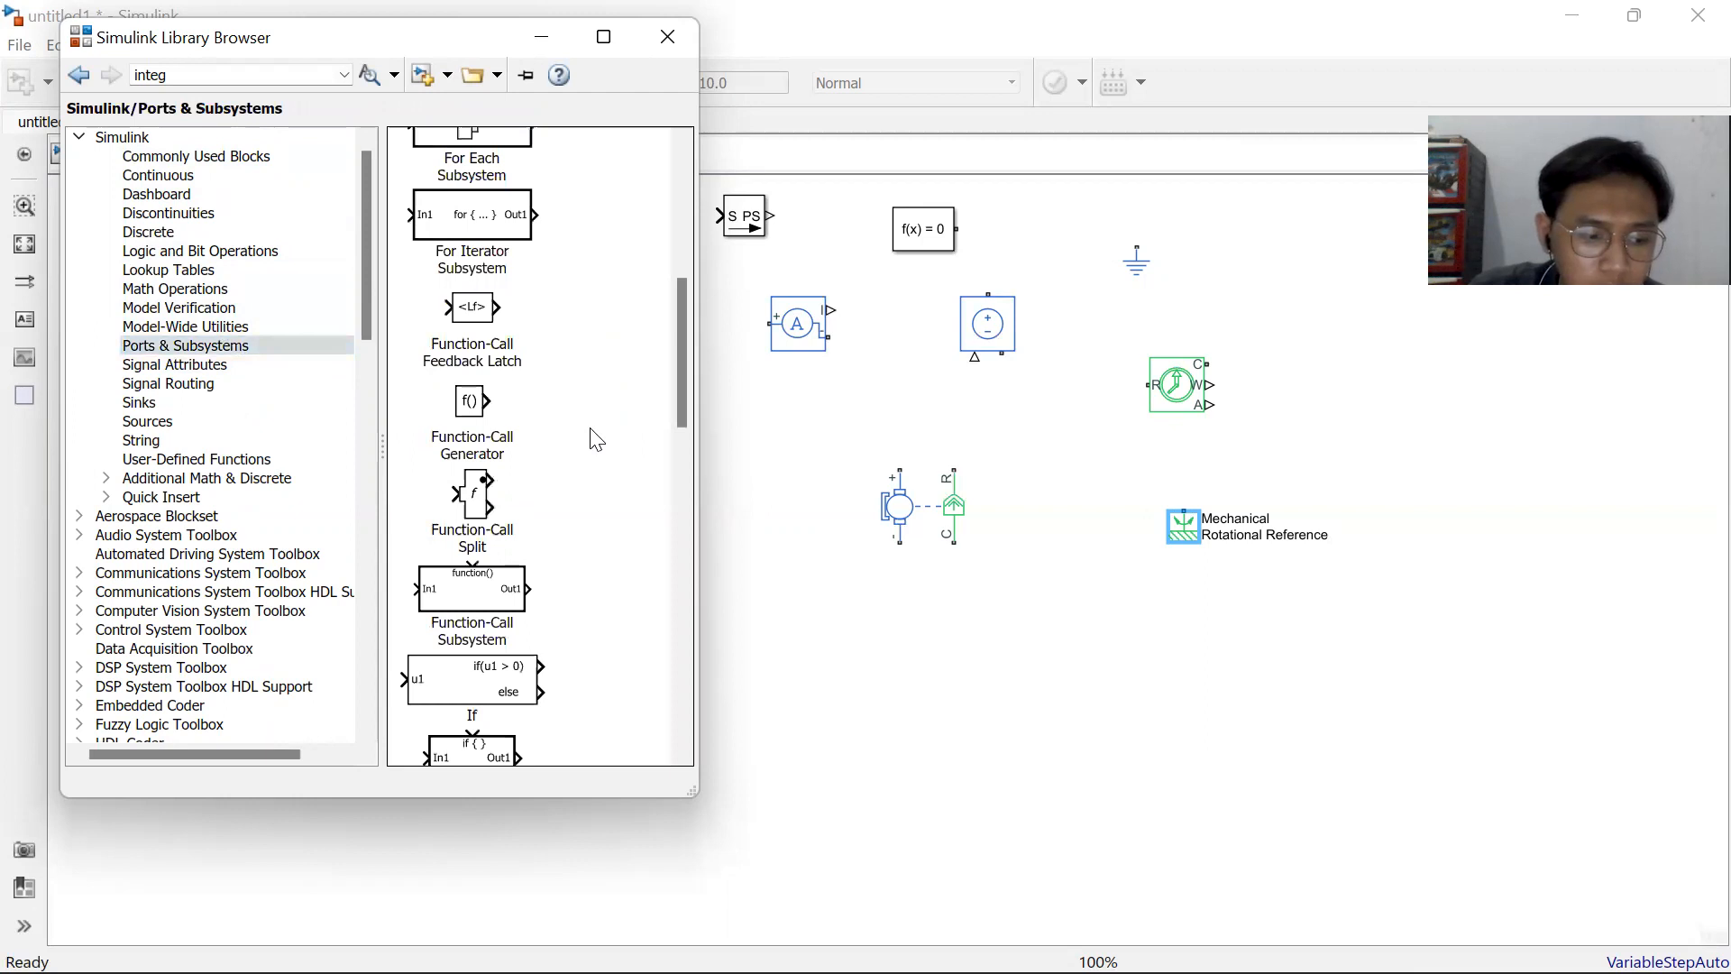
{"action": "scroll", "coordinate": [590, 440], "scroll_direction": "down", "scroll_amount": 10}
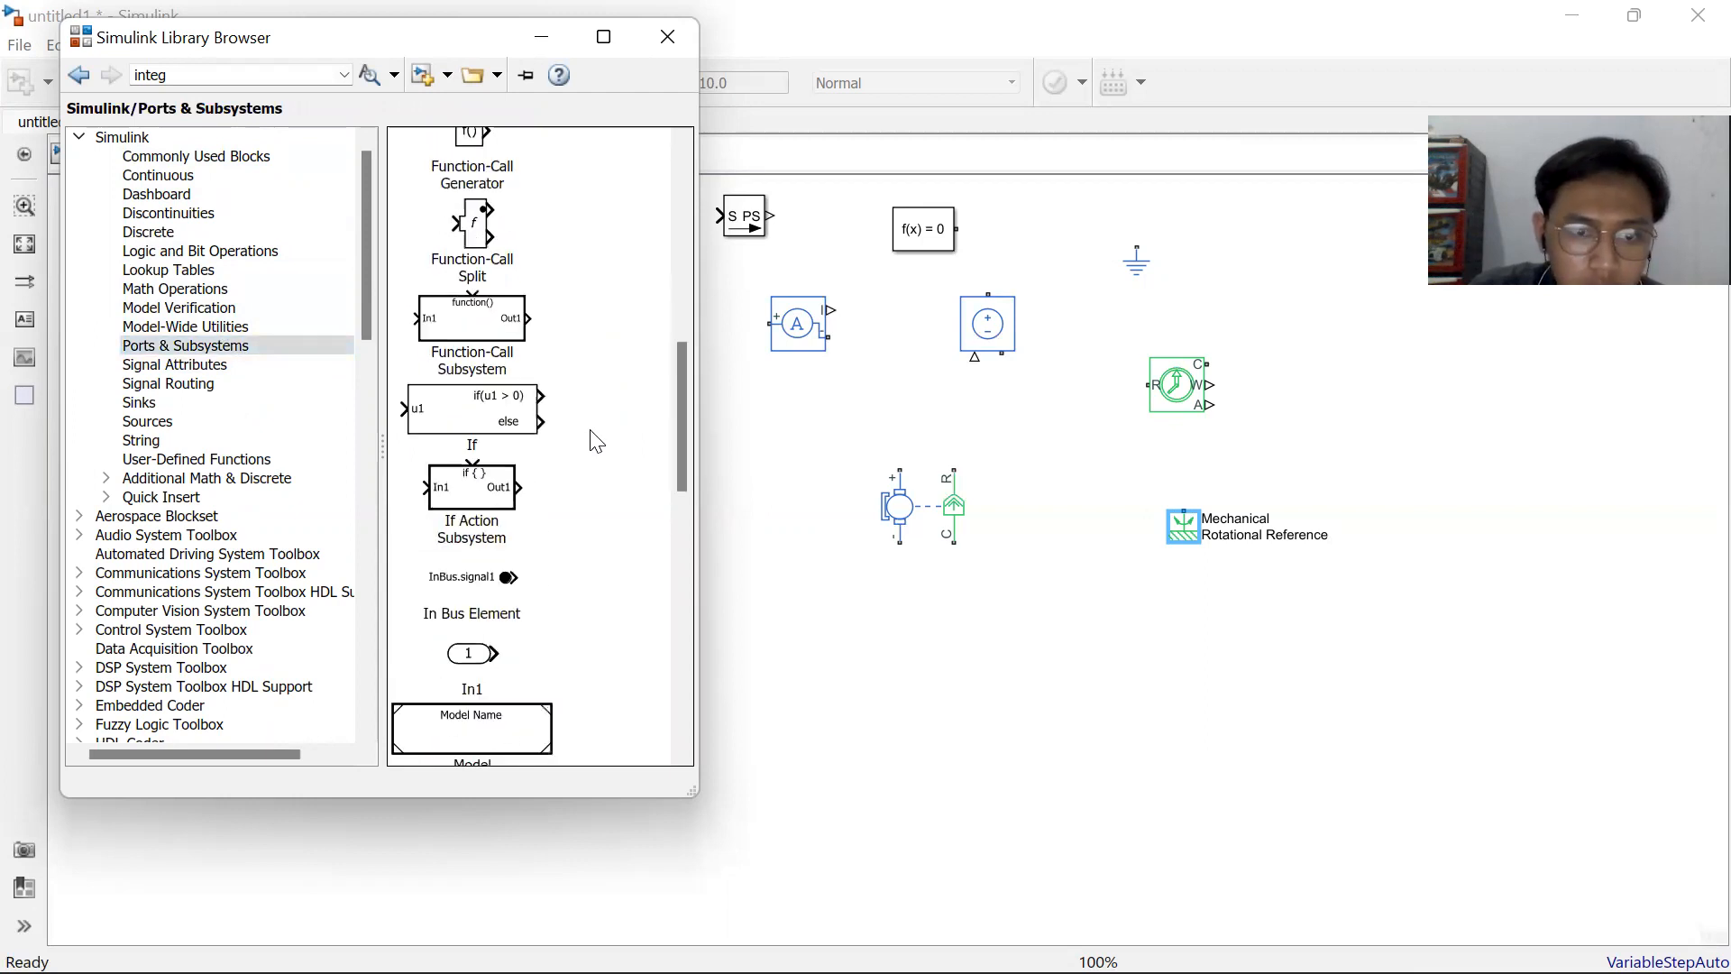
{"action": "left_click_drag", "start_coordinate": [487, 397], "coordinate": [1302, 271]}
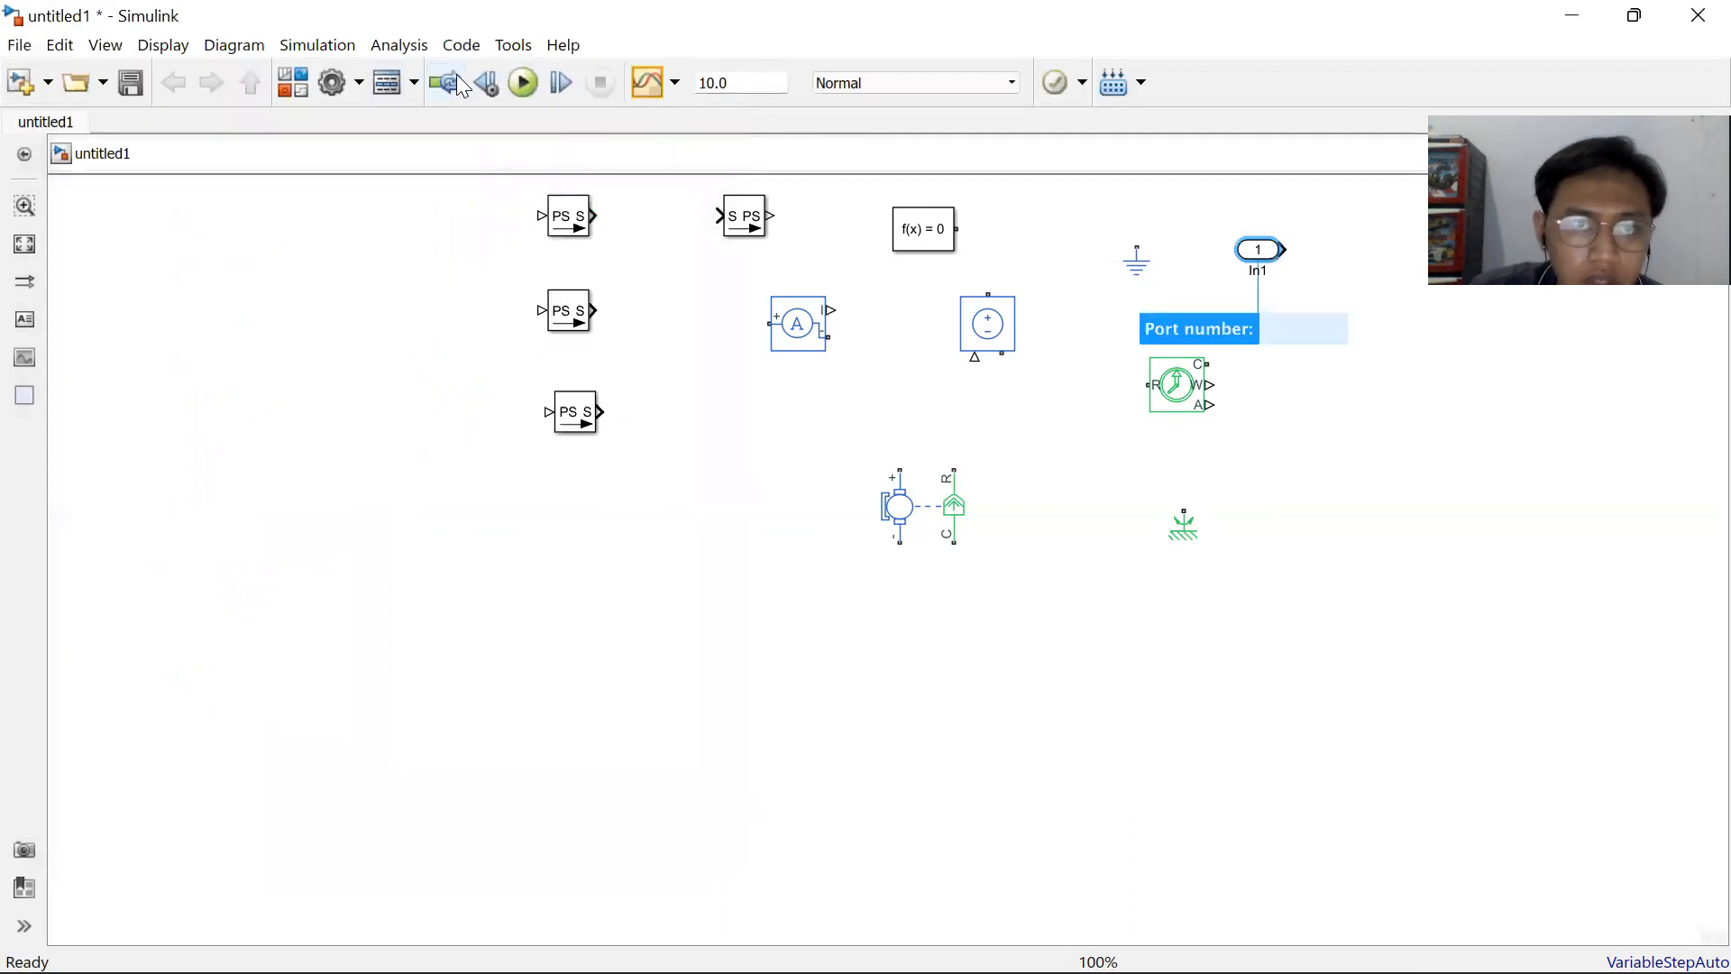
Add three Out1 blocks from Simulink/Ports & Subsystems, stacked below the Mechanical Rotational Reference.
{"action": "left_click", "coordinate": [292, 82]}
{"action": "left_click_drag", "start_coordinate": [476, 611], "coordinate": [1118, 705]}
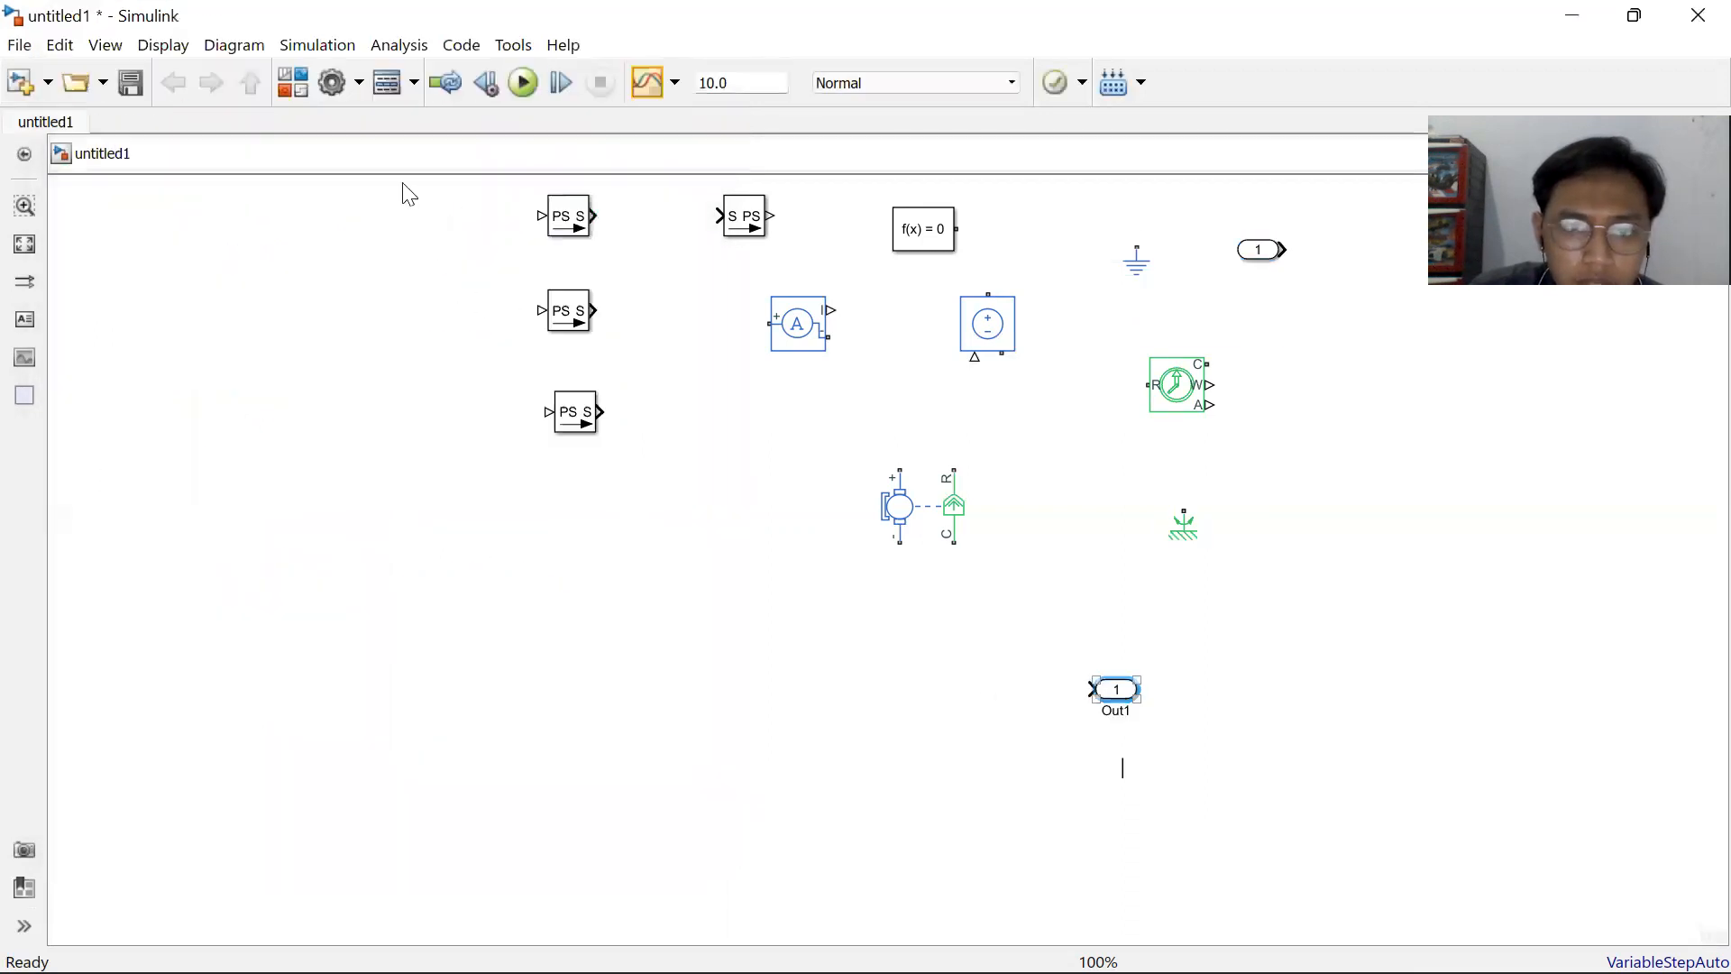
{"action": "left_click", "coordinate": [293, 82]}
{"action": "left_click_drag", "start_coordinate": [475, 610], "coordinate": [1138, 779]}
{"action": "left_click", "coordinate": [293, 82]}
{"action": "left_click_drag", "start_coordinate": [469, 628], "coordinate": [1137, 852]}
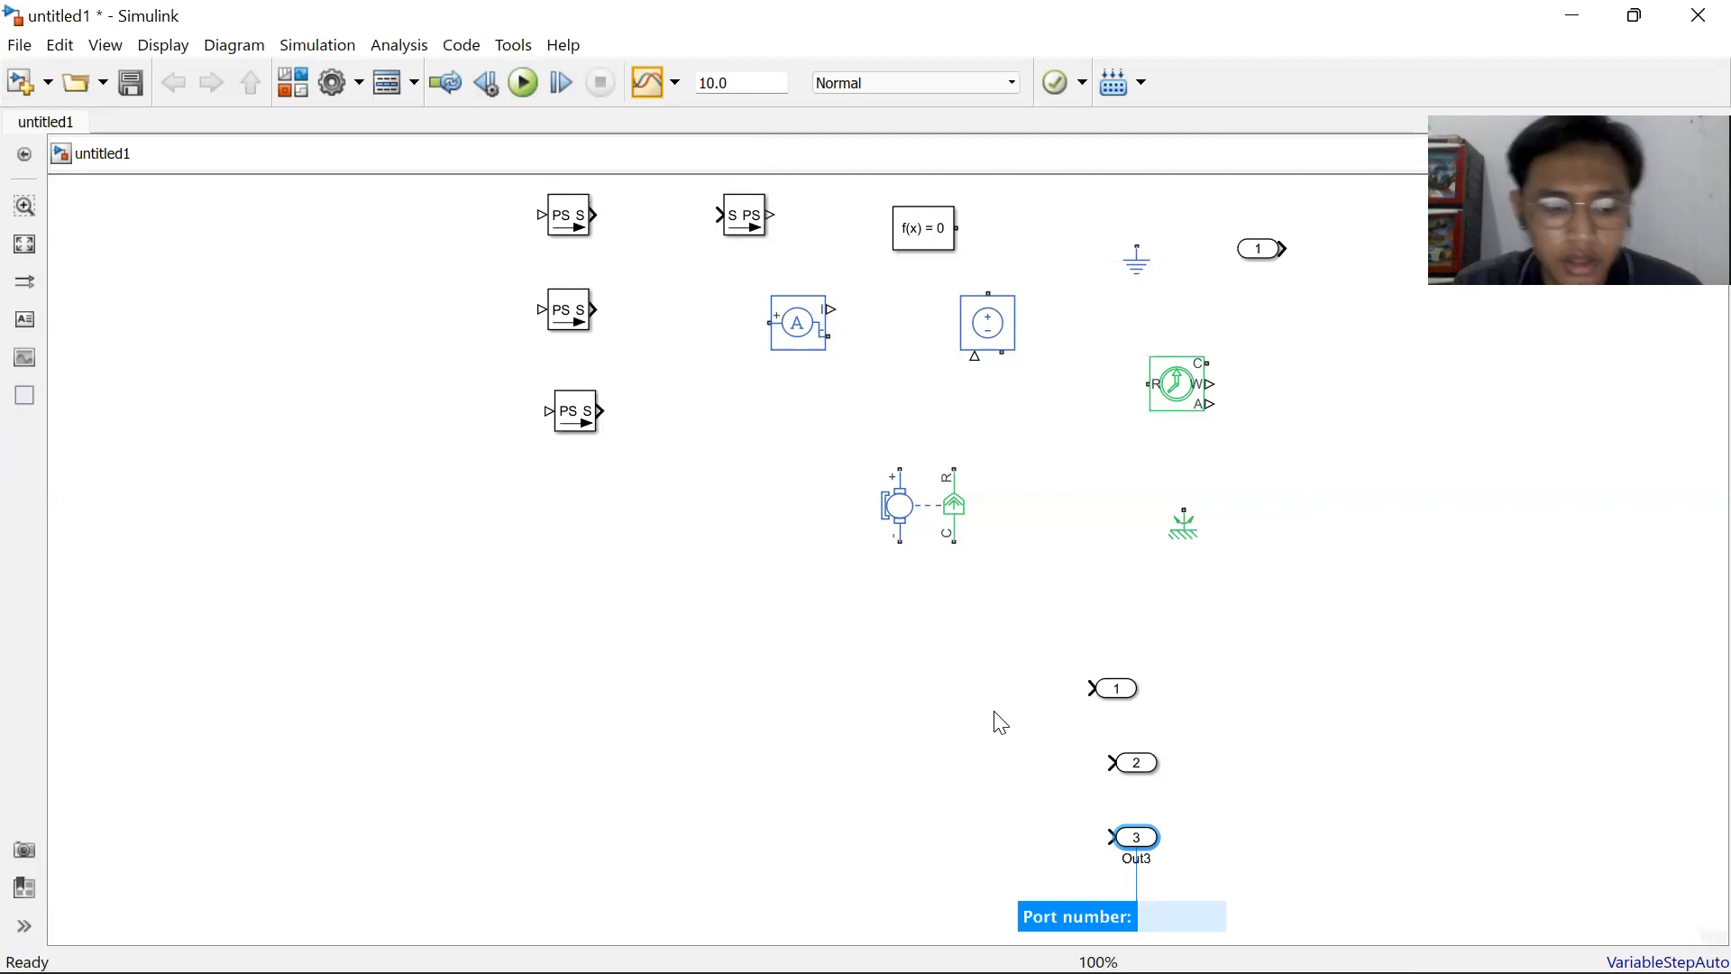
Place the In1 port at the start of the circuit with the Simulink-PS Converter after it, and connect the port to the converter.
{"action": "left_click_drag", "start_coordinate": [1272, 270], "coordinate": [236, 580]}
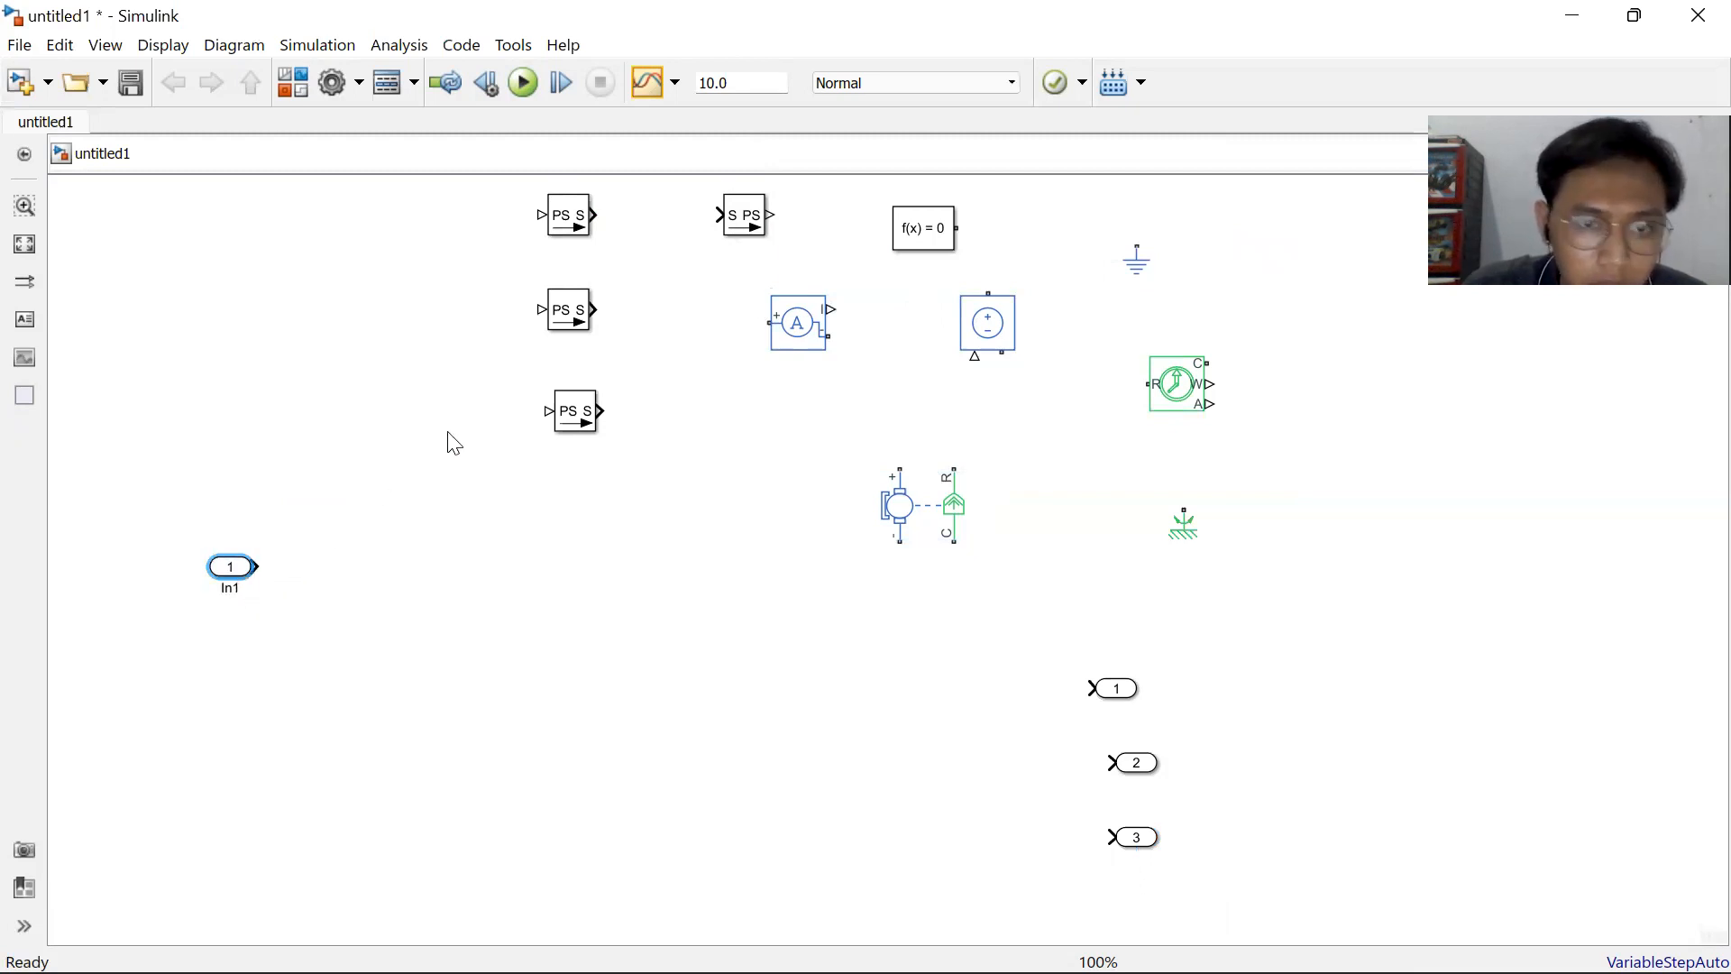
{"action": "left_click", "coordinate": [764, 233]}
{"action": "left_click_drag", "start_coordinate": [755, 229], "coordinate": [341, 577]}
{"action": "left_click", "coordinate": [255, 563]}
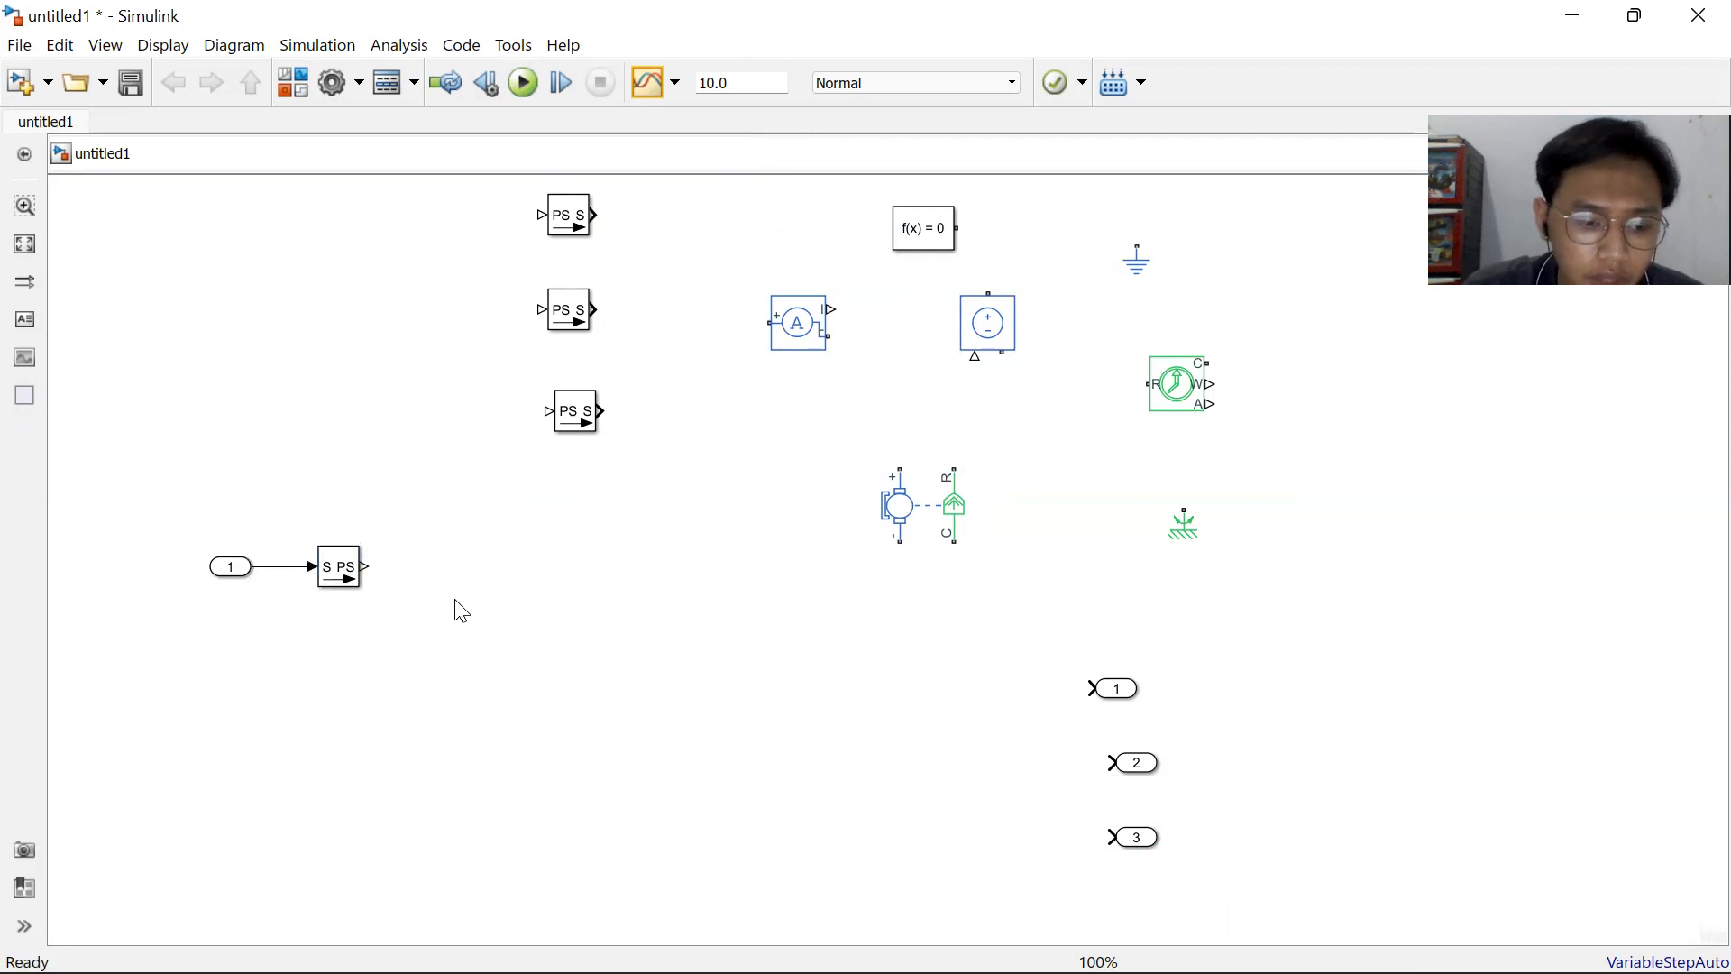
Move the Controlled Voltage Source just above the Simulink-PS Converter and connect the converter's output to the source's control input.
{"action": "left_click", "coordinate": [984, 341]}
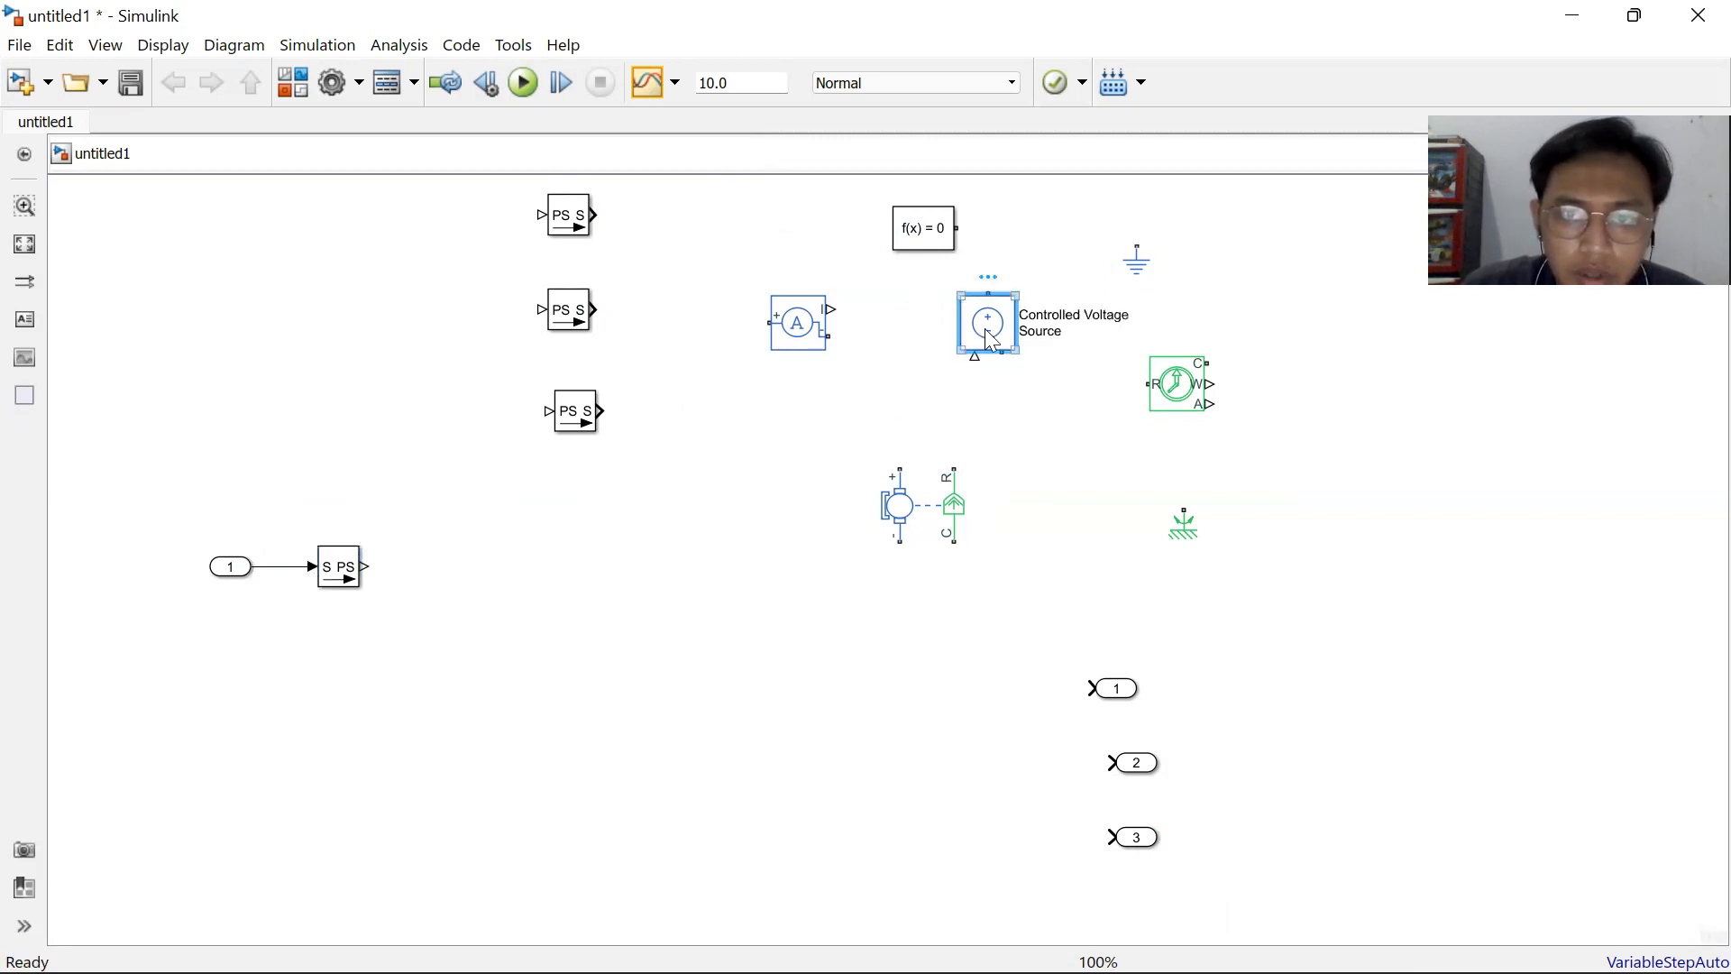
{"action": "left_click_drag", "start_coordinate": [992, 341], "coordinate": [430, 470]}
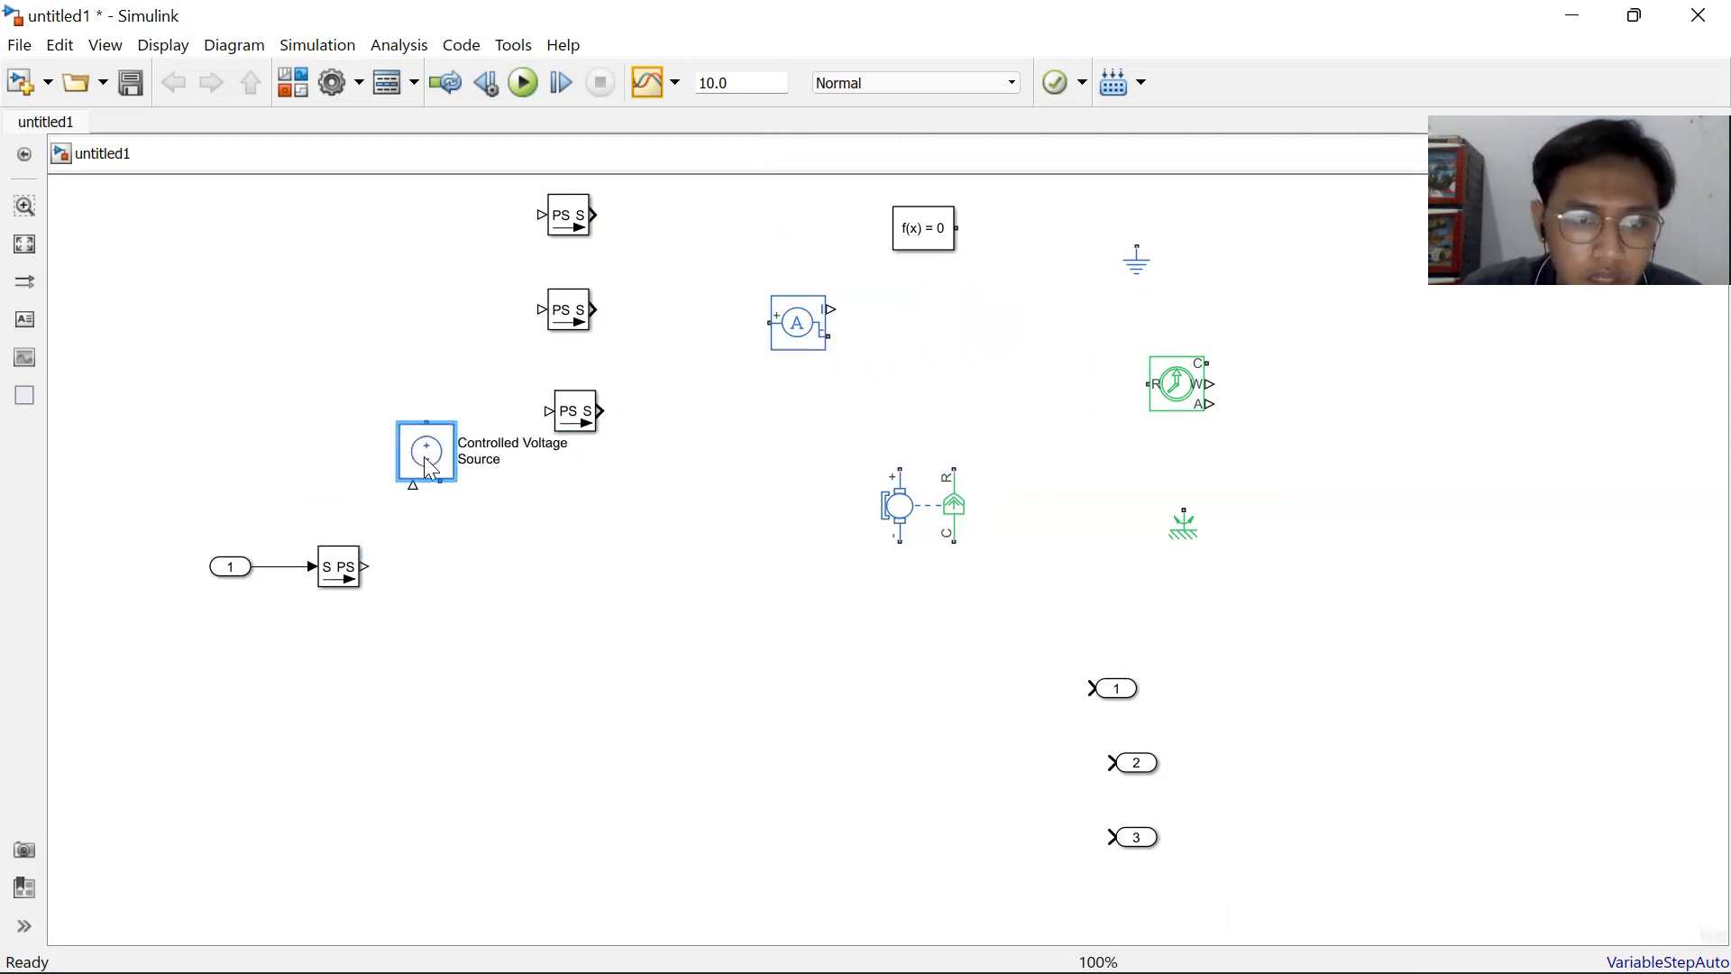
{"action": "left_click", "coordinate": [353, 555]}
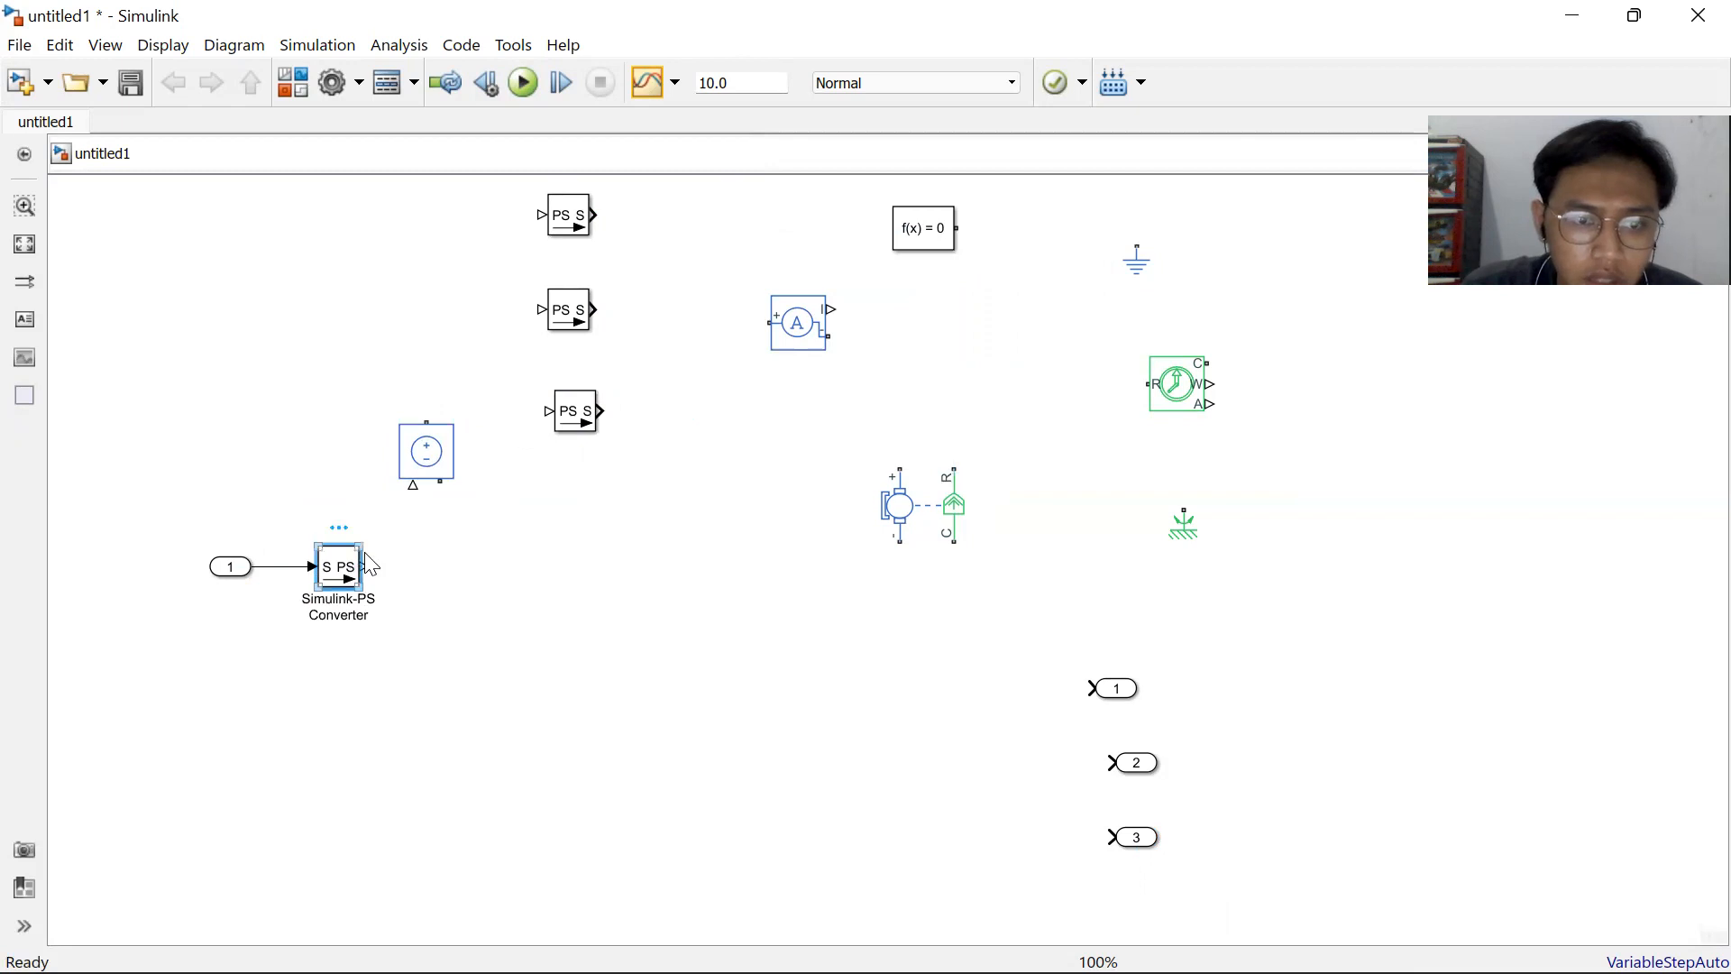
{"action": "left_click", "coordinate": [366, 568]}
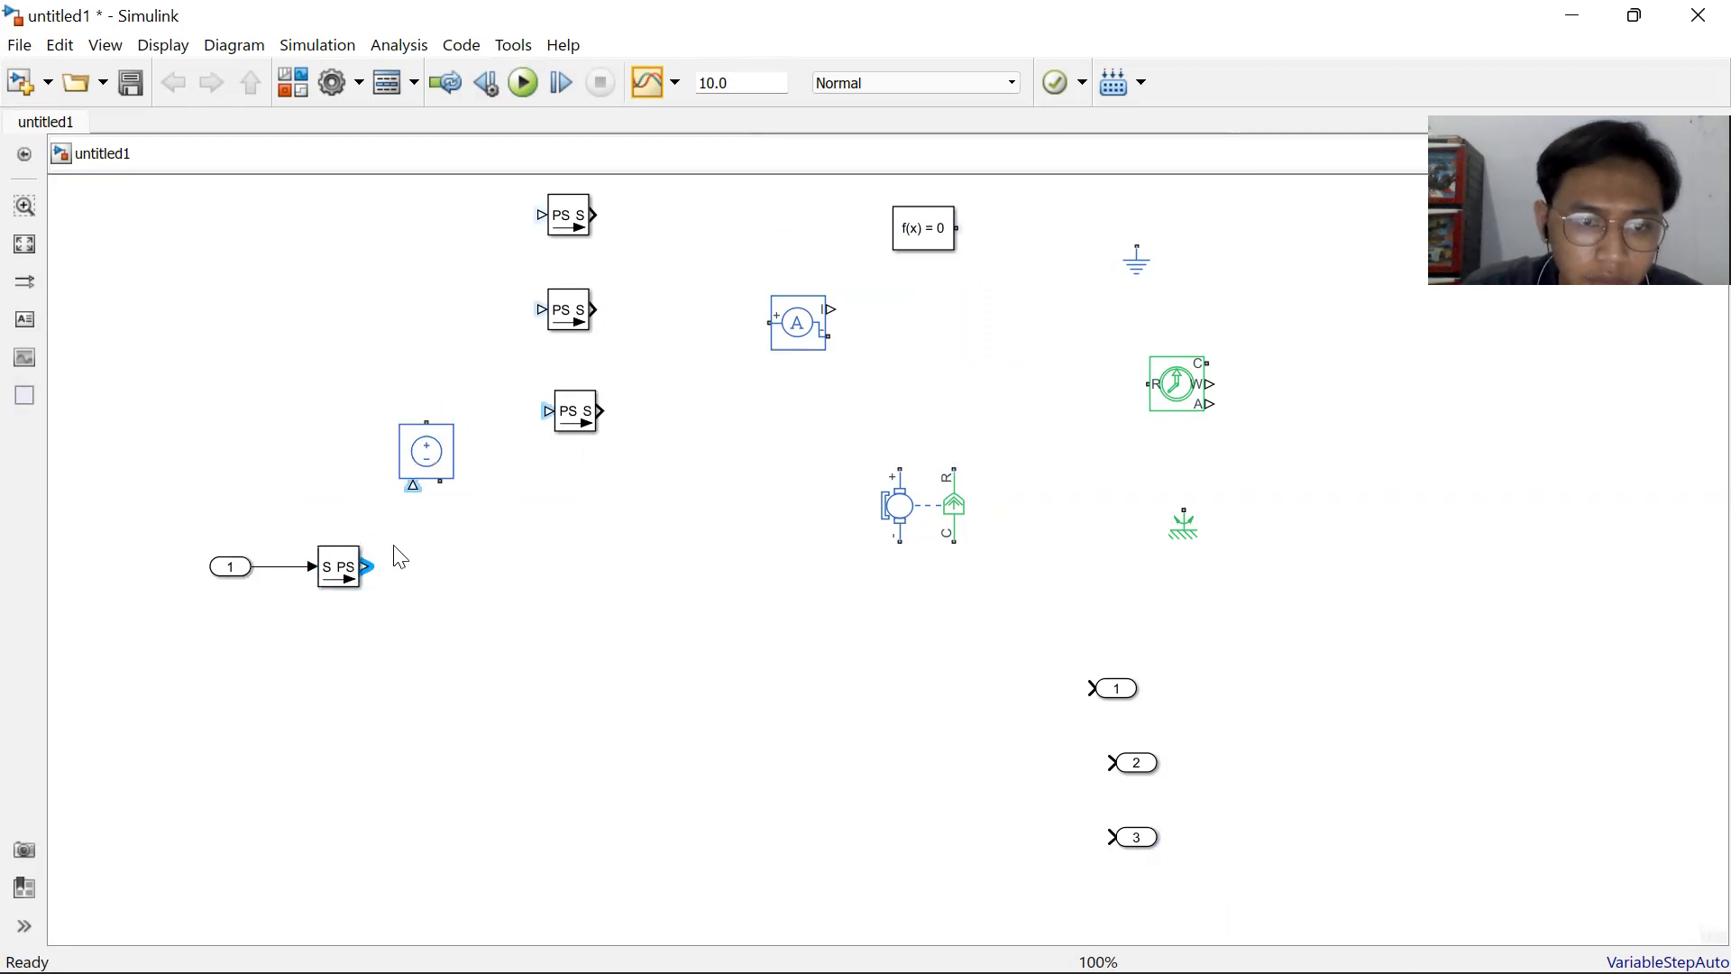
{"action": "left_click_drag", "start_coordinate": [373, 567], "coordinate": [413, 485]}
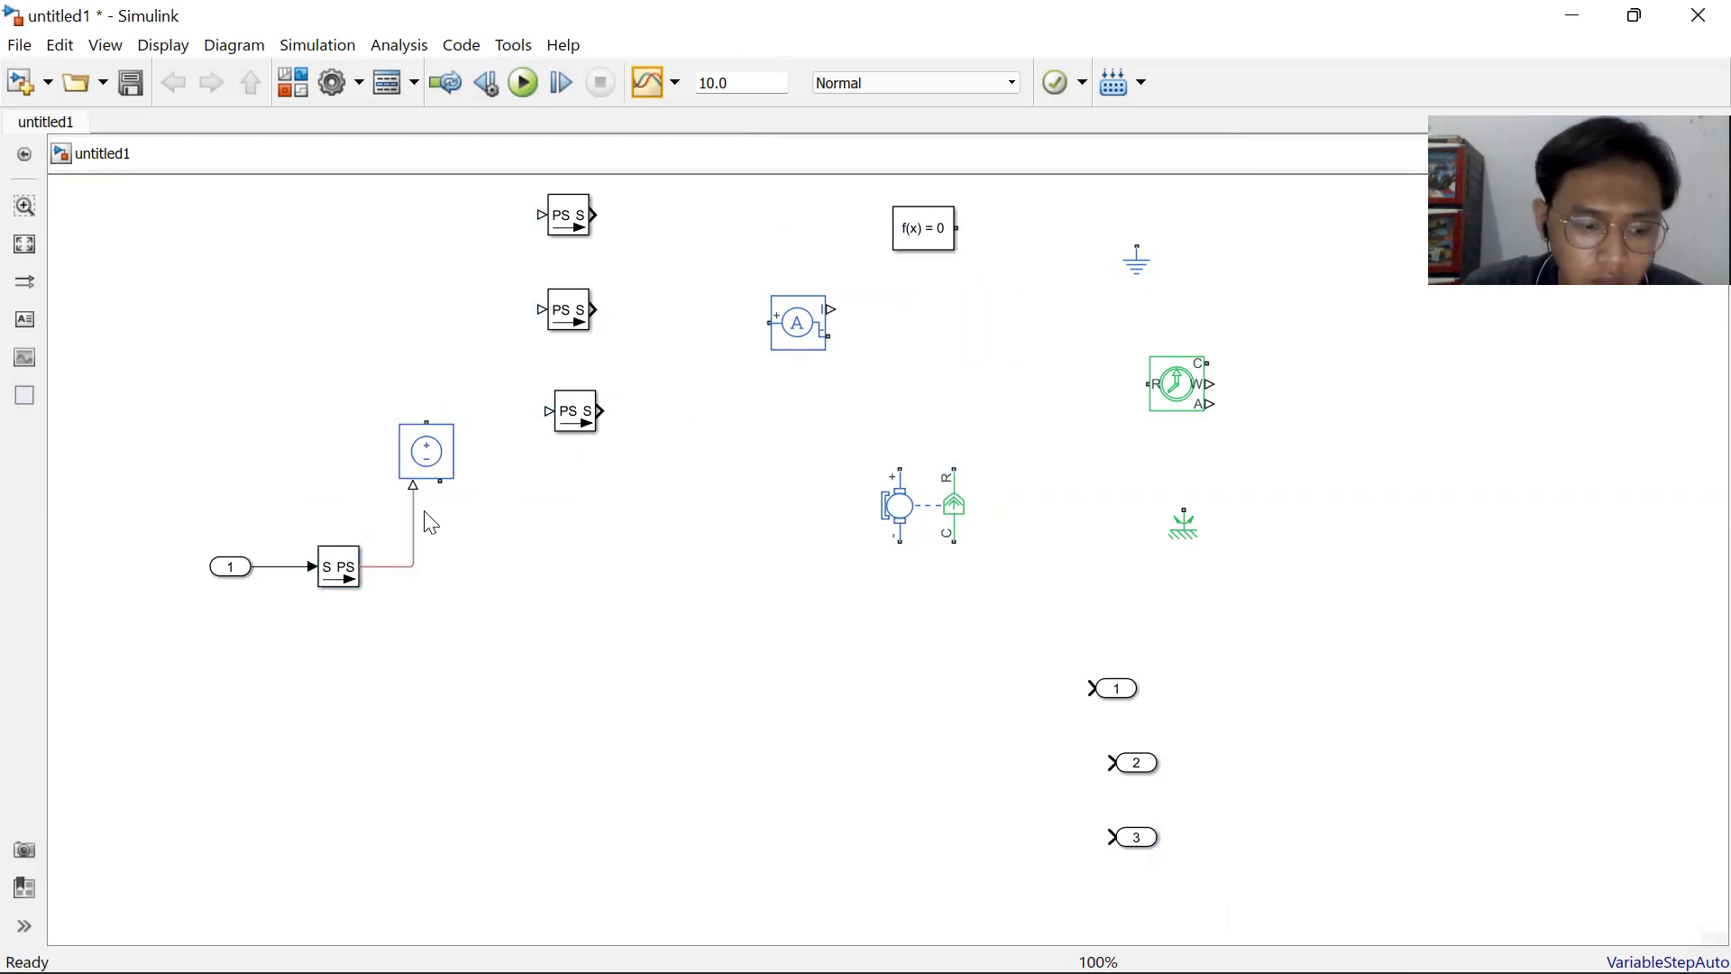
Park two PS-Simulink Converters above the Controlled Voltage Source, and place the Current Sensor with its + port wired to the source's positive terminal.
{"action": "left_click_drag", "start_coordinate": [579, 420], "coordinate": [328, 237]}
{"action": "left_click_drag", "start_coordinate": [557, 295], "coordinate": [422, 193]}
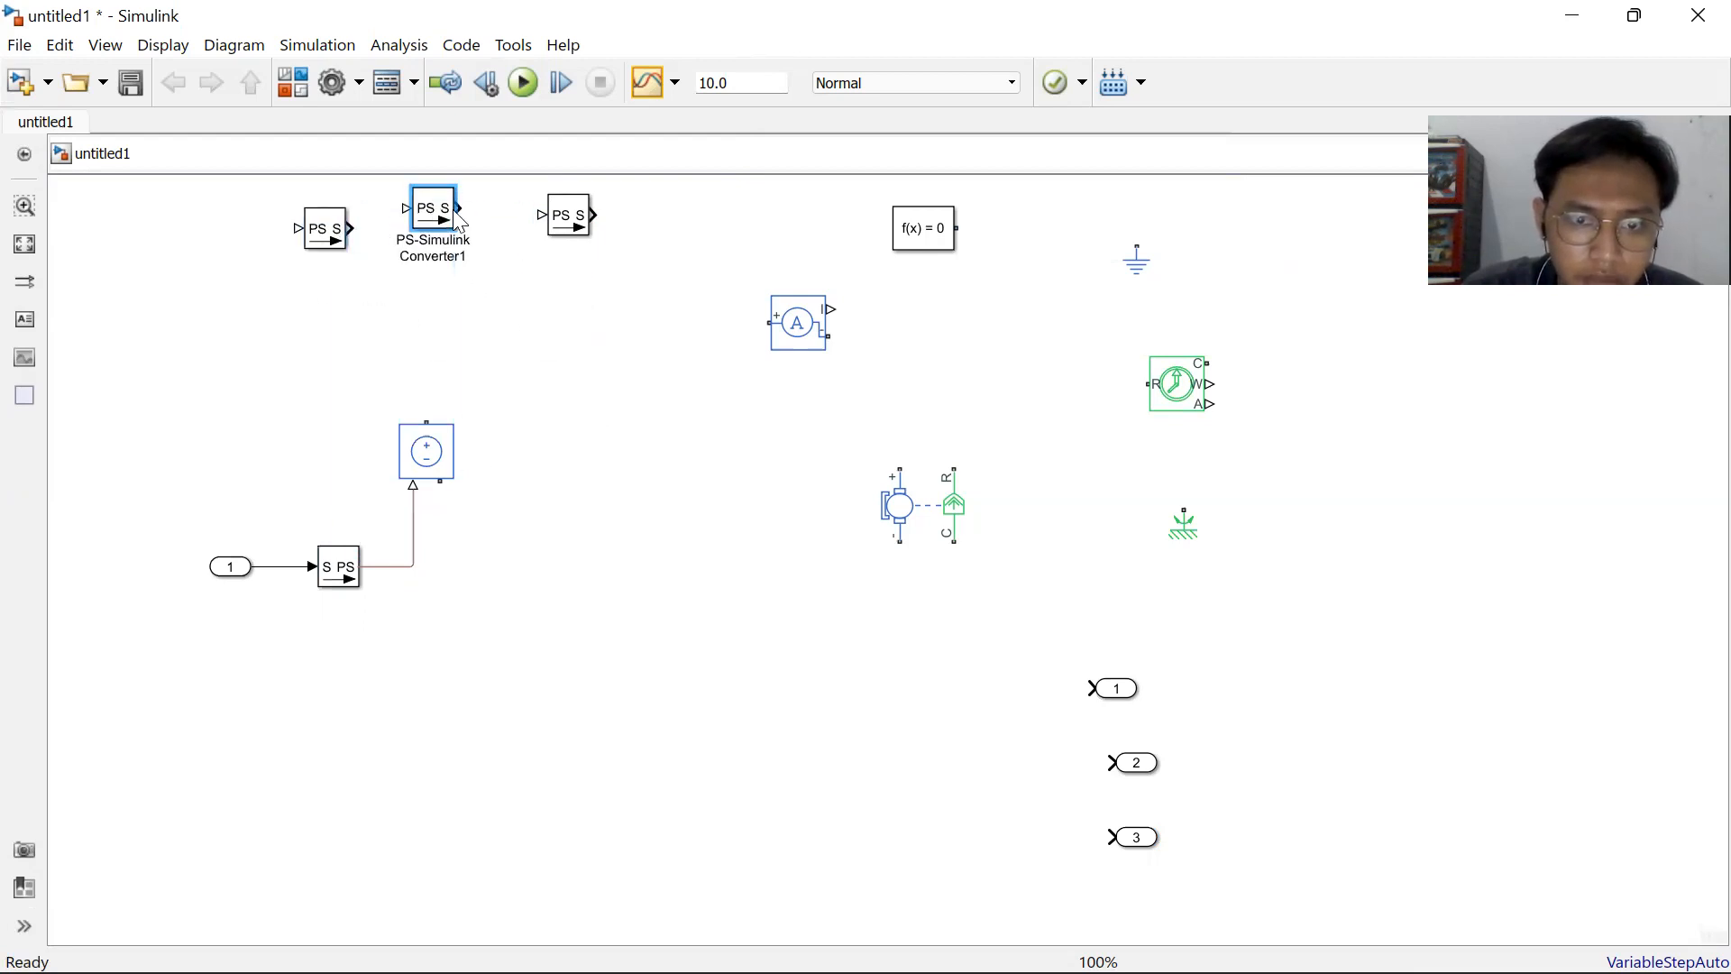
{"action": "left_click", "coordinate": [805, 320]}
{"action": "left_click_drag", "start_coordinate": [805, 320], "coordinate": [537, 329]}
{"action": "left_click_drag", "start_coordinate": [424, 421], "coordinate": [594, 350]}
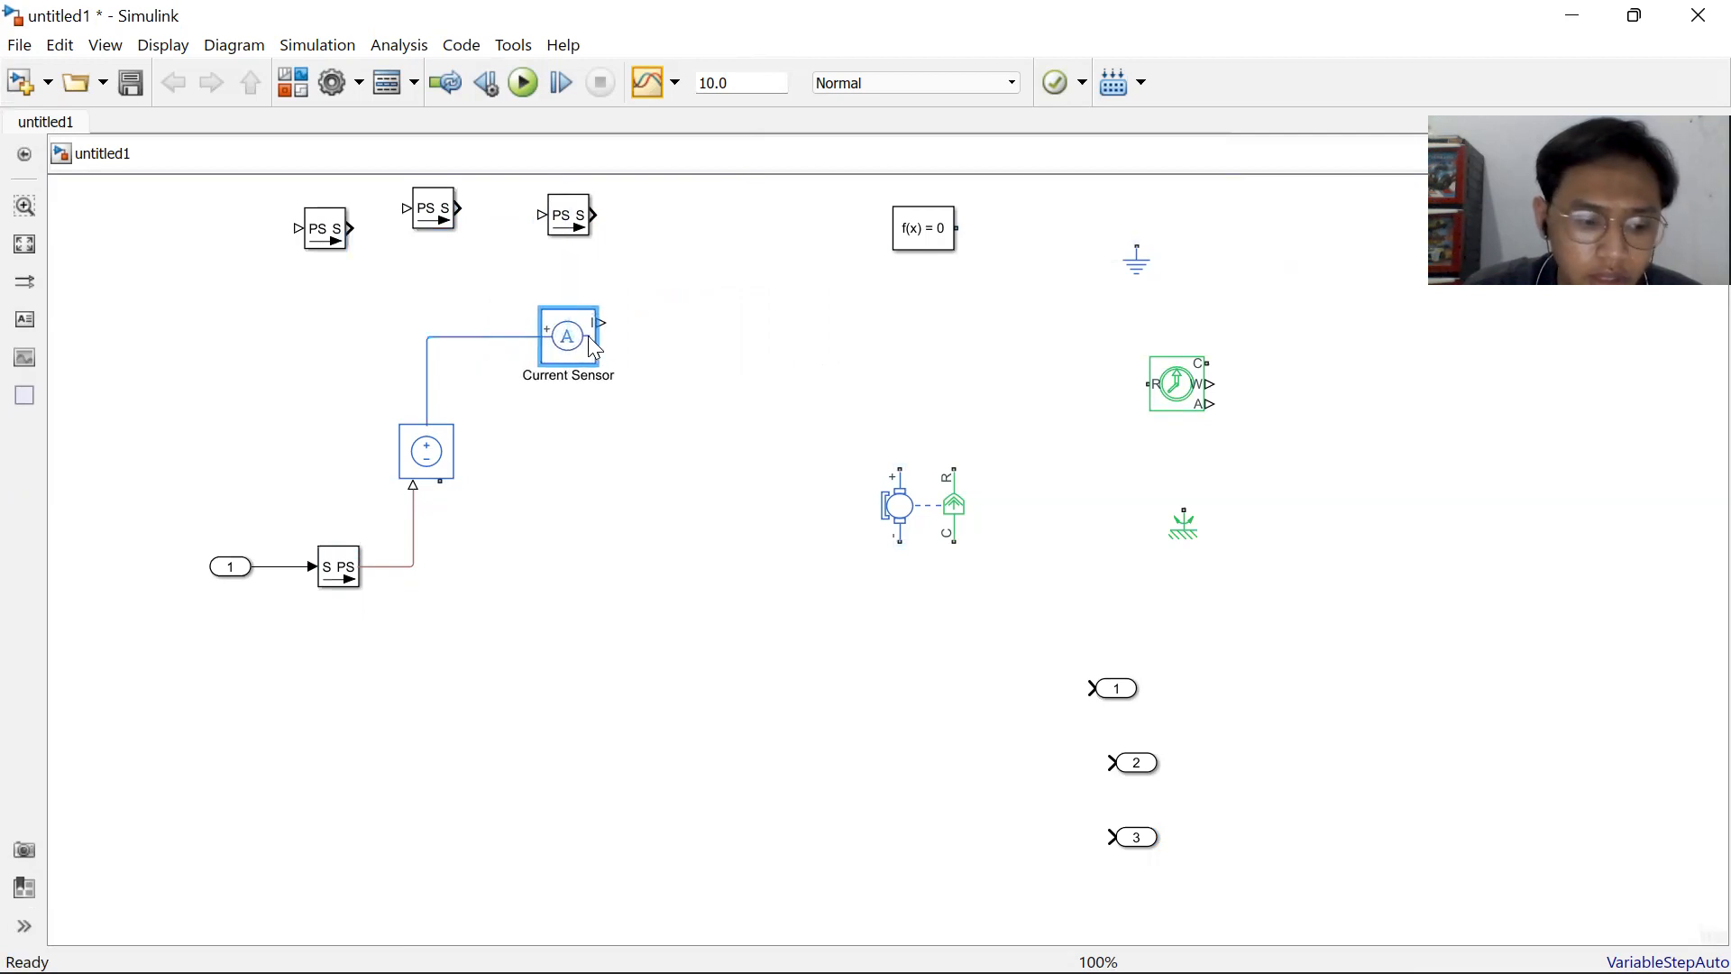
Move the remaining PS-Simulink Converter beside the Current Sensor and connect the sensor's I output to it.
{"action": "left_click_drag", "start_coordinate": [587, 230], "coordinate": [756, 337]}
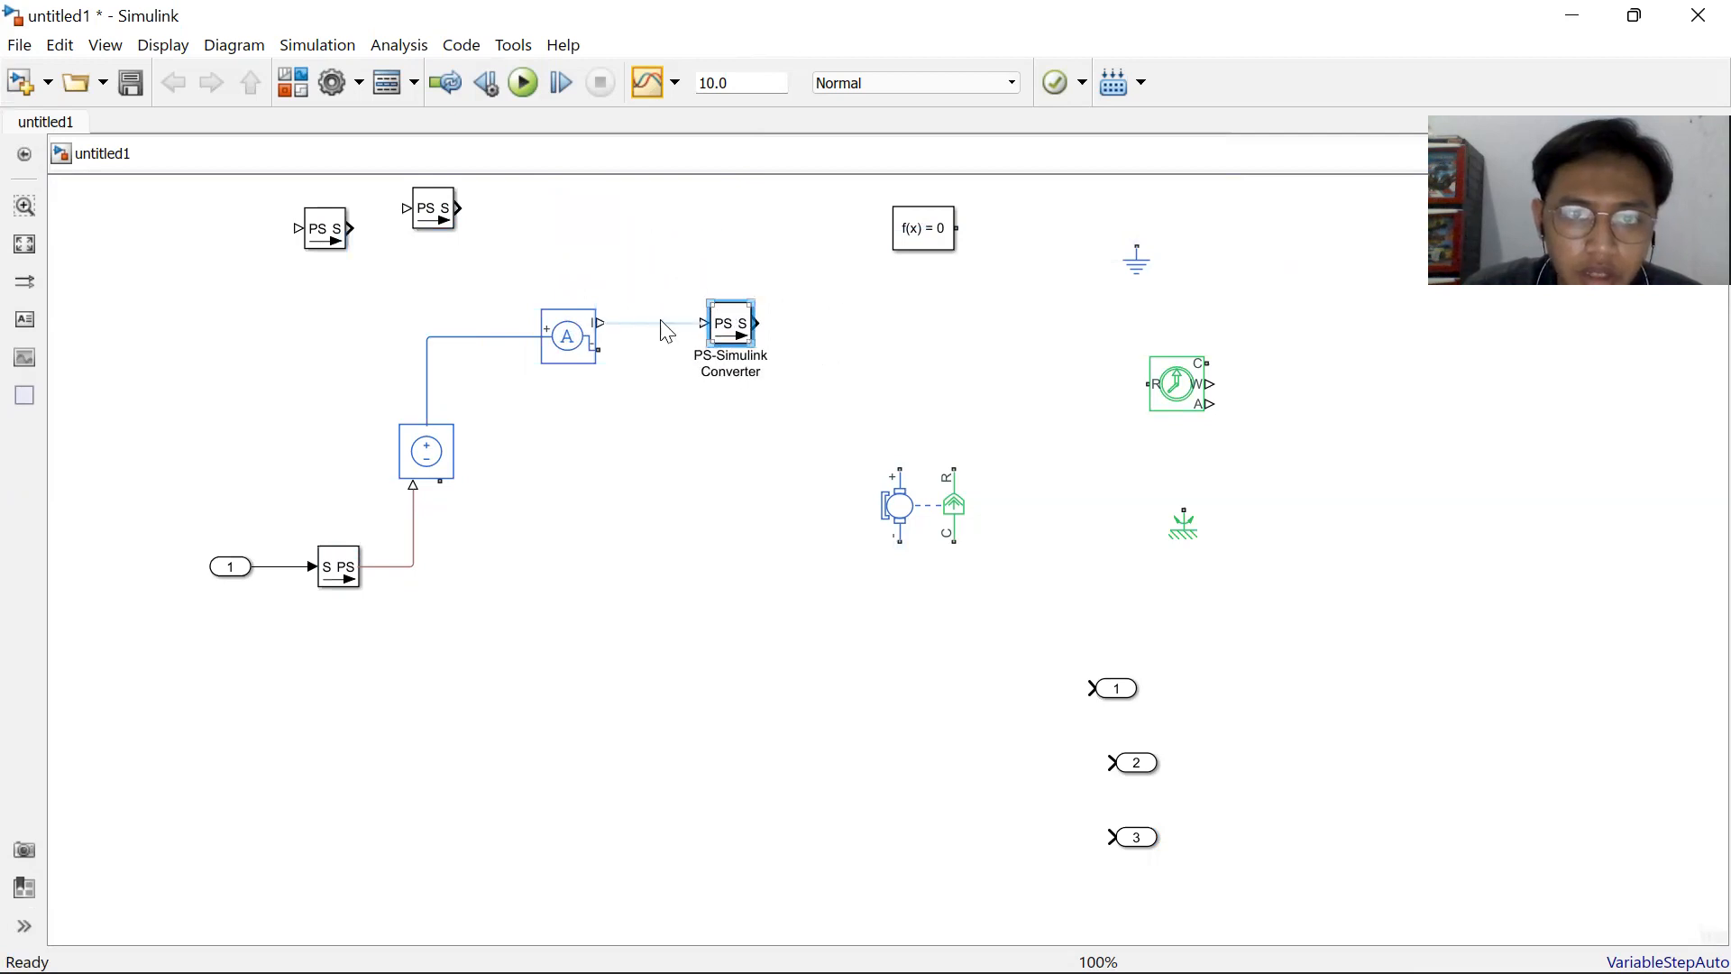
{"action": "left_click_drag", "start_coordinate": [599, 323], "coordinate": [702, 323]}
{"action": "left_click", "coordinate": [868, 343]}
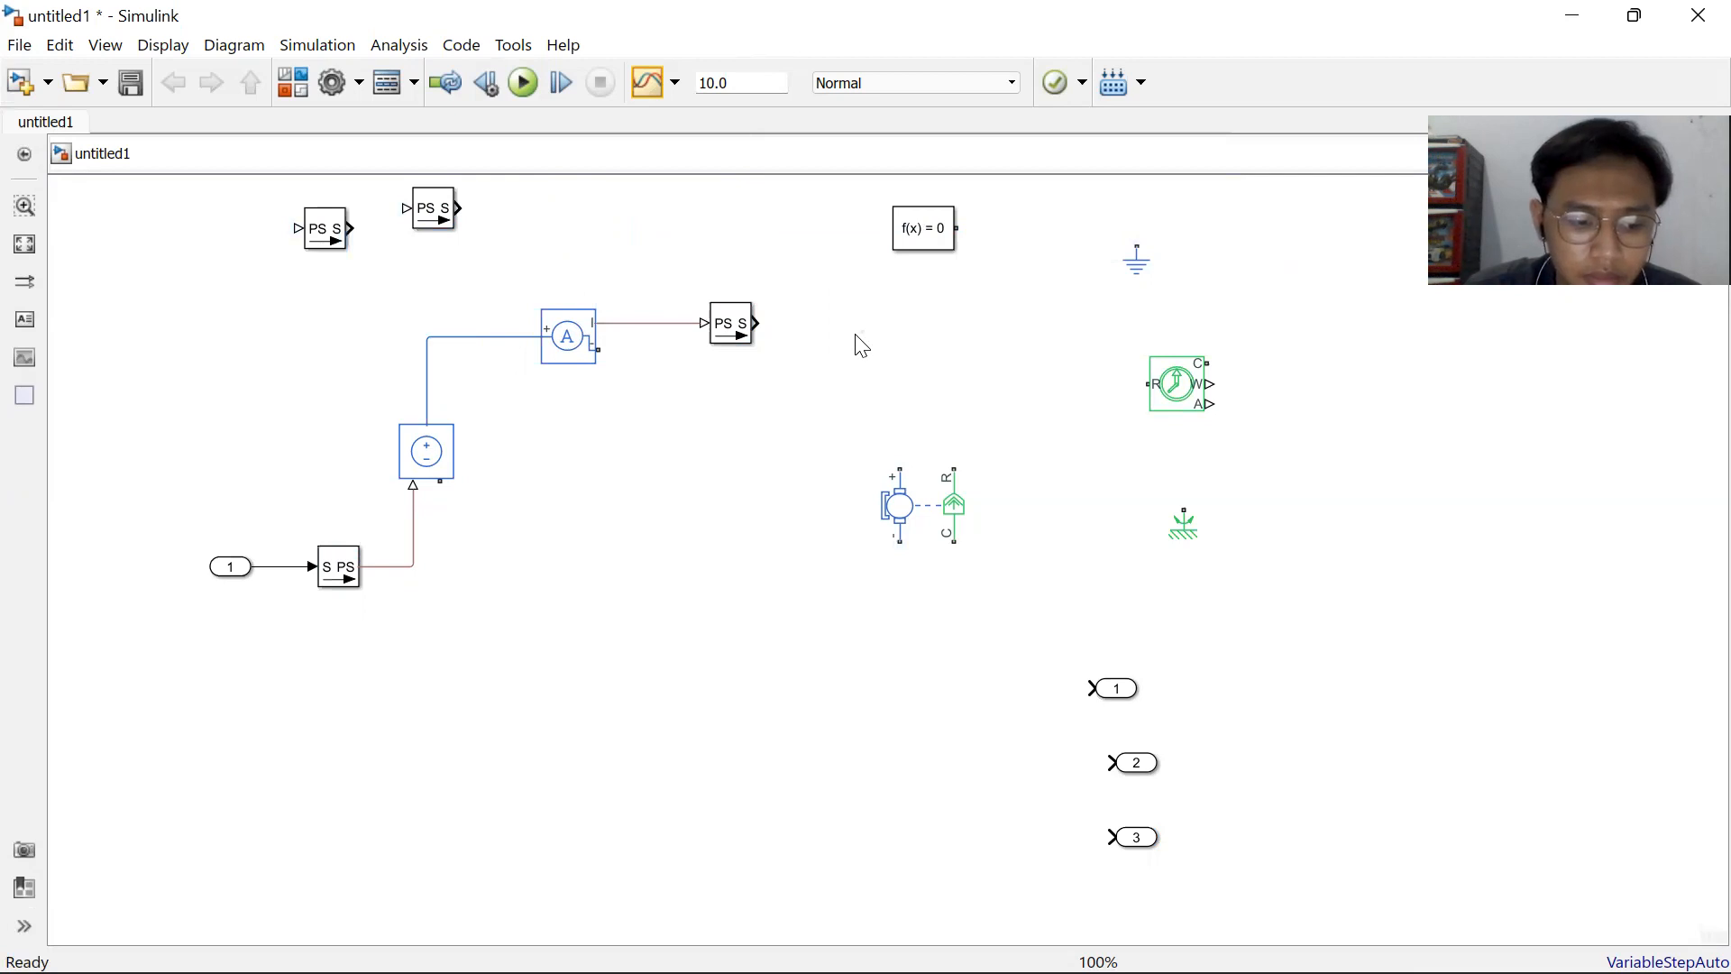
Move the DC Motor closer to the Current Sensor and wire the sensor's negative port to the motor's + terminal, routing the line below the PS-Simulink Converter.
{"action": "left_click", "coordinate": [920, 511]}
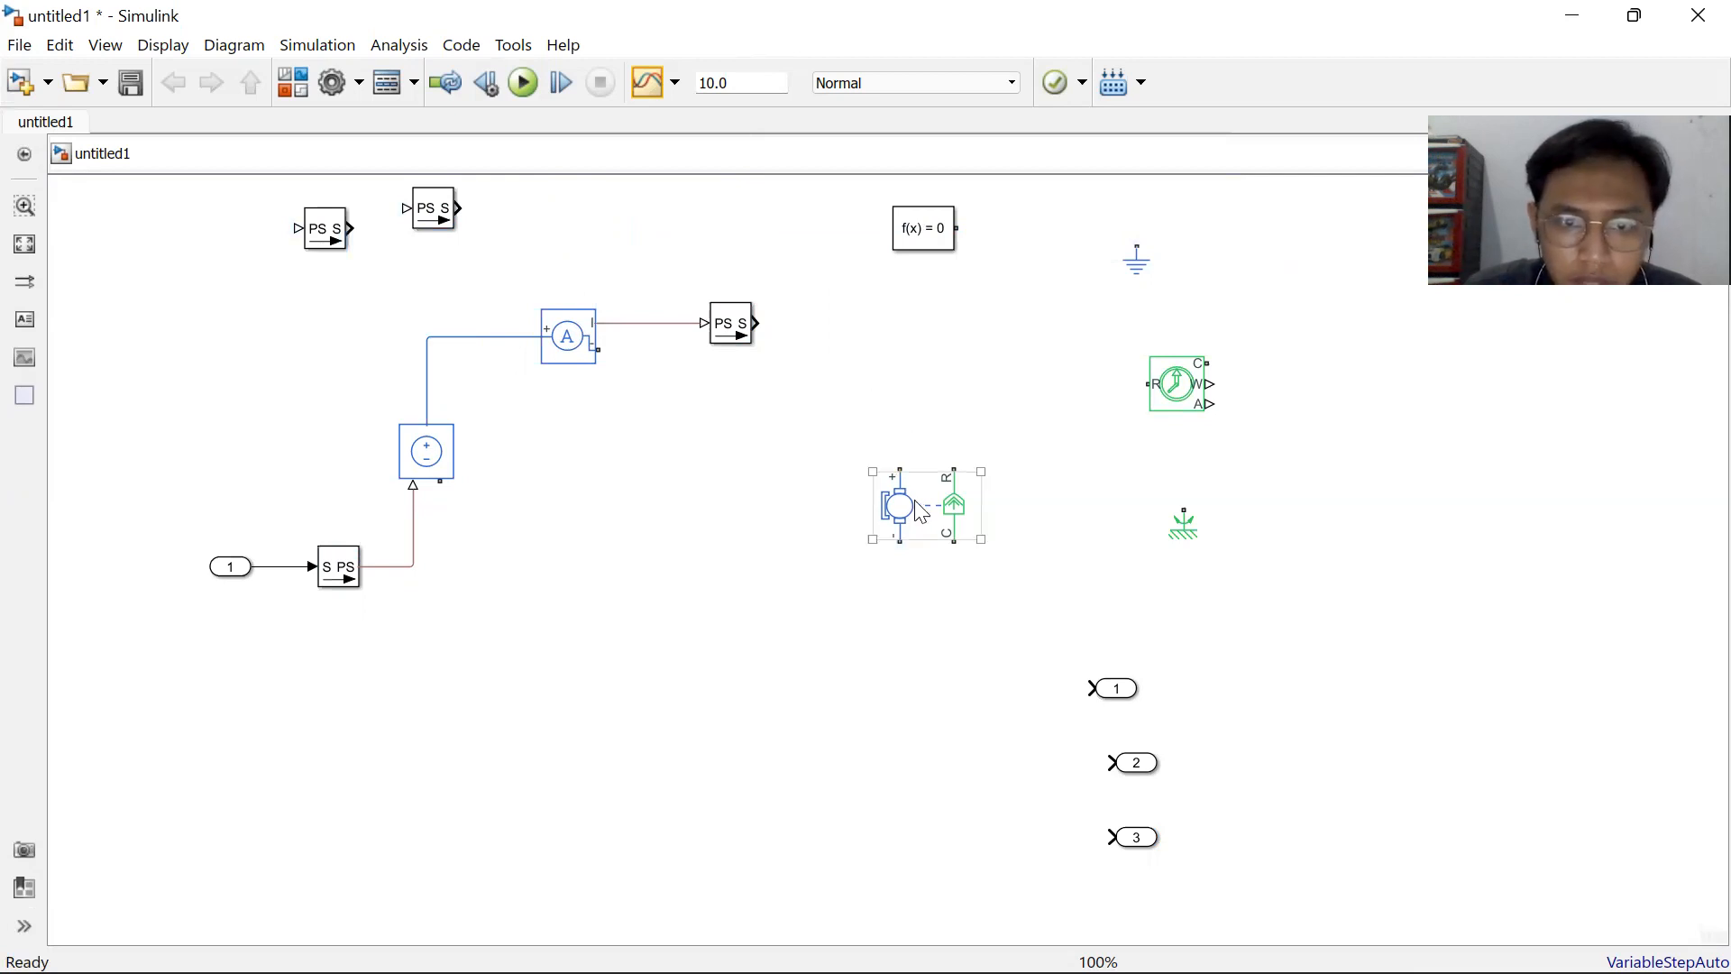
{"action": "left_click_drag", "start_coordinate": [920, 511], "coordinate": [801, 528]}
{"action": "left_click", "coordinate": [598, 350]}
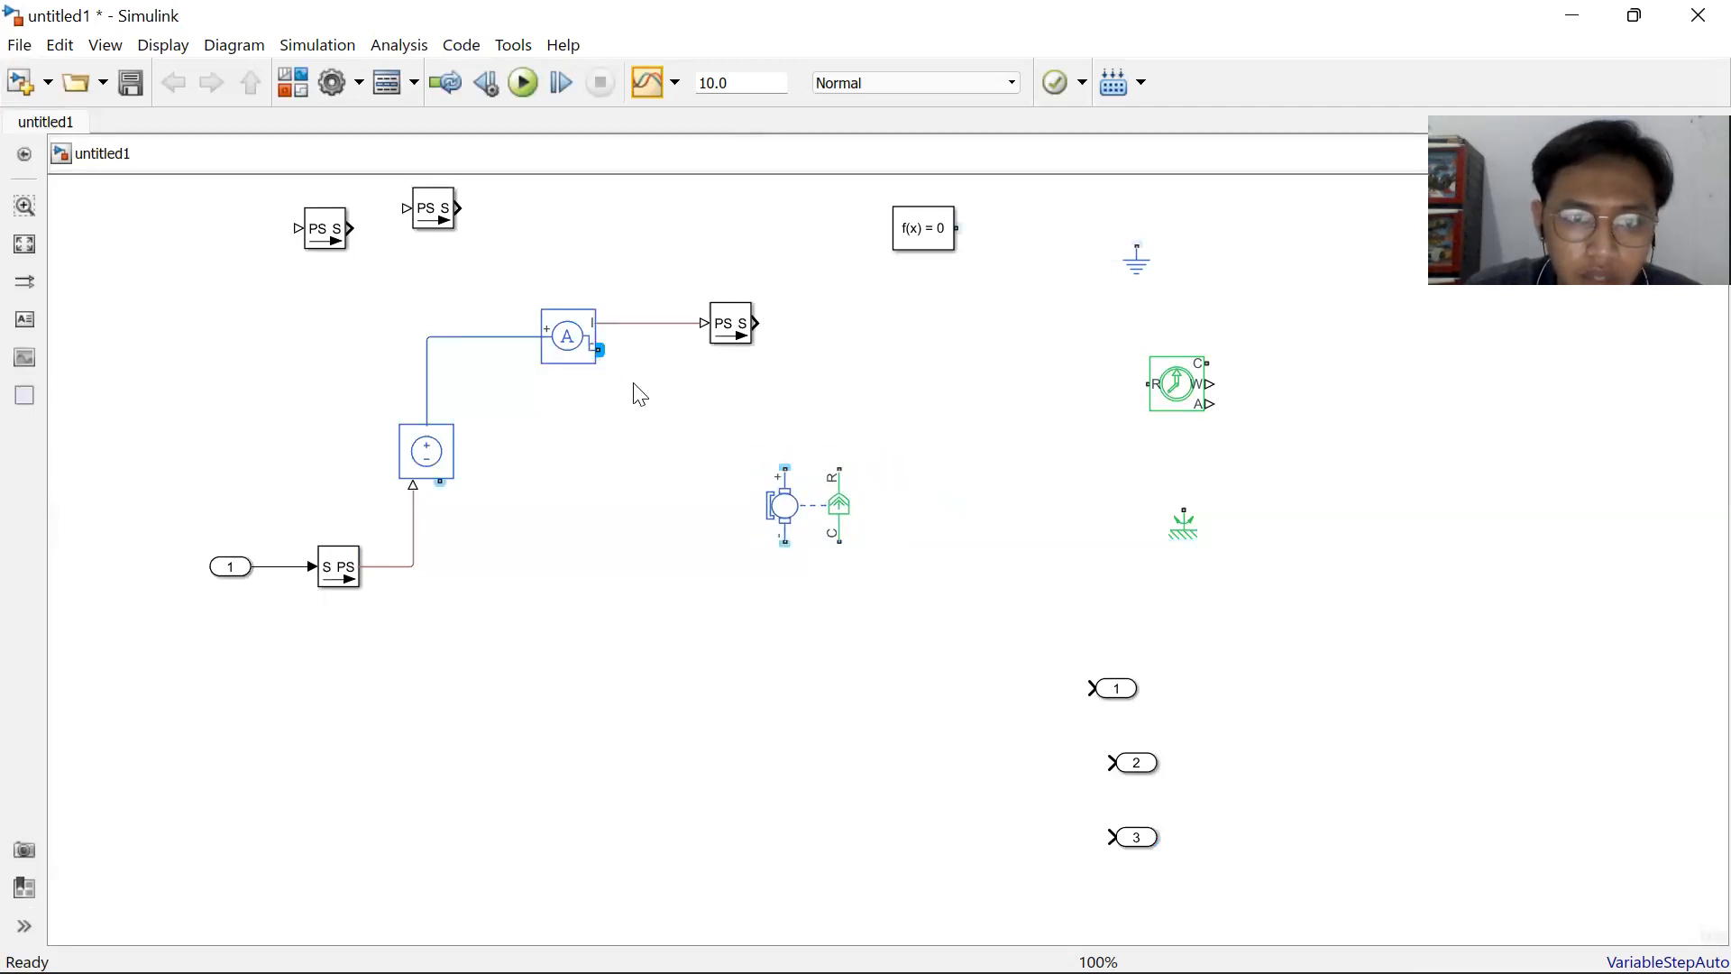
{"action": "left_click", "coordinate": [781, 475]}
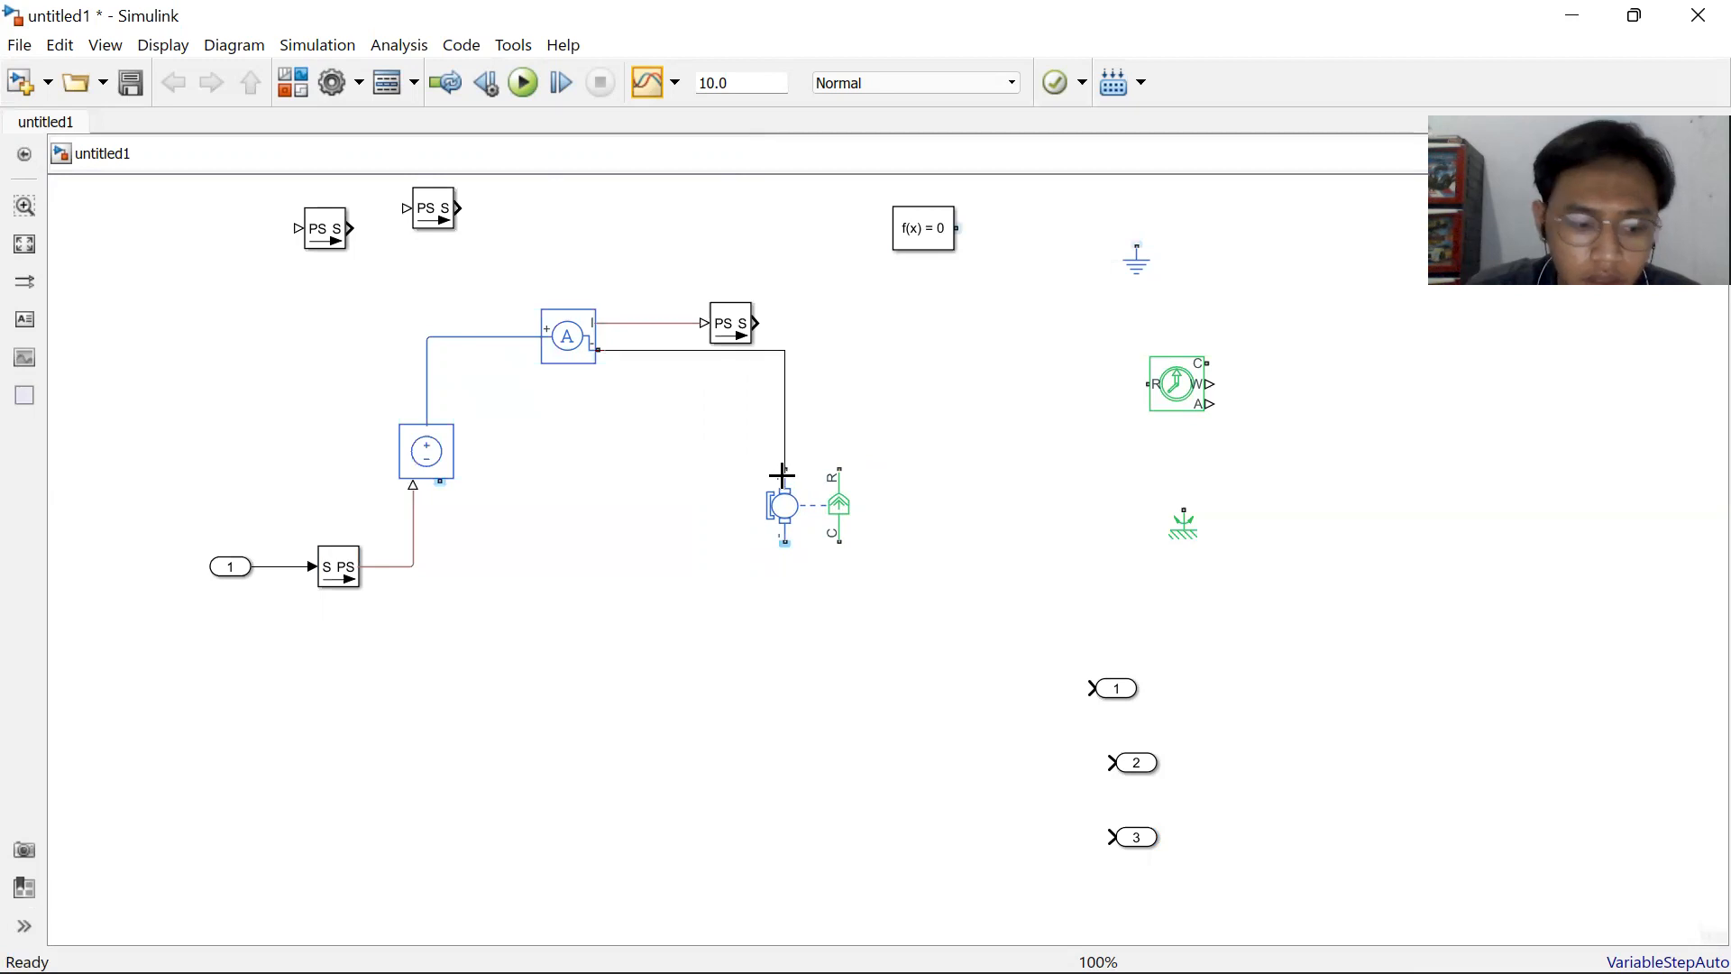
{"action": "left_click_drag", "start_coordinate": [784, 350], "coordinate": [636, 437]}
{"action": "left_click", "coordinate": [902, 429]}
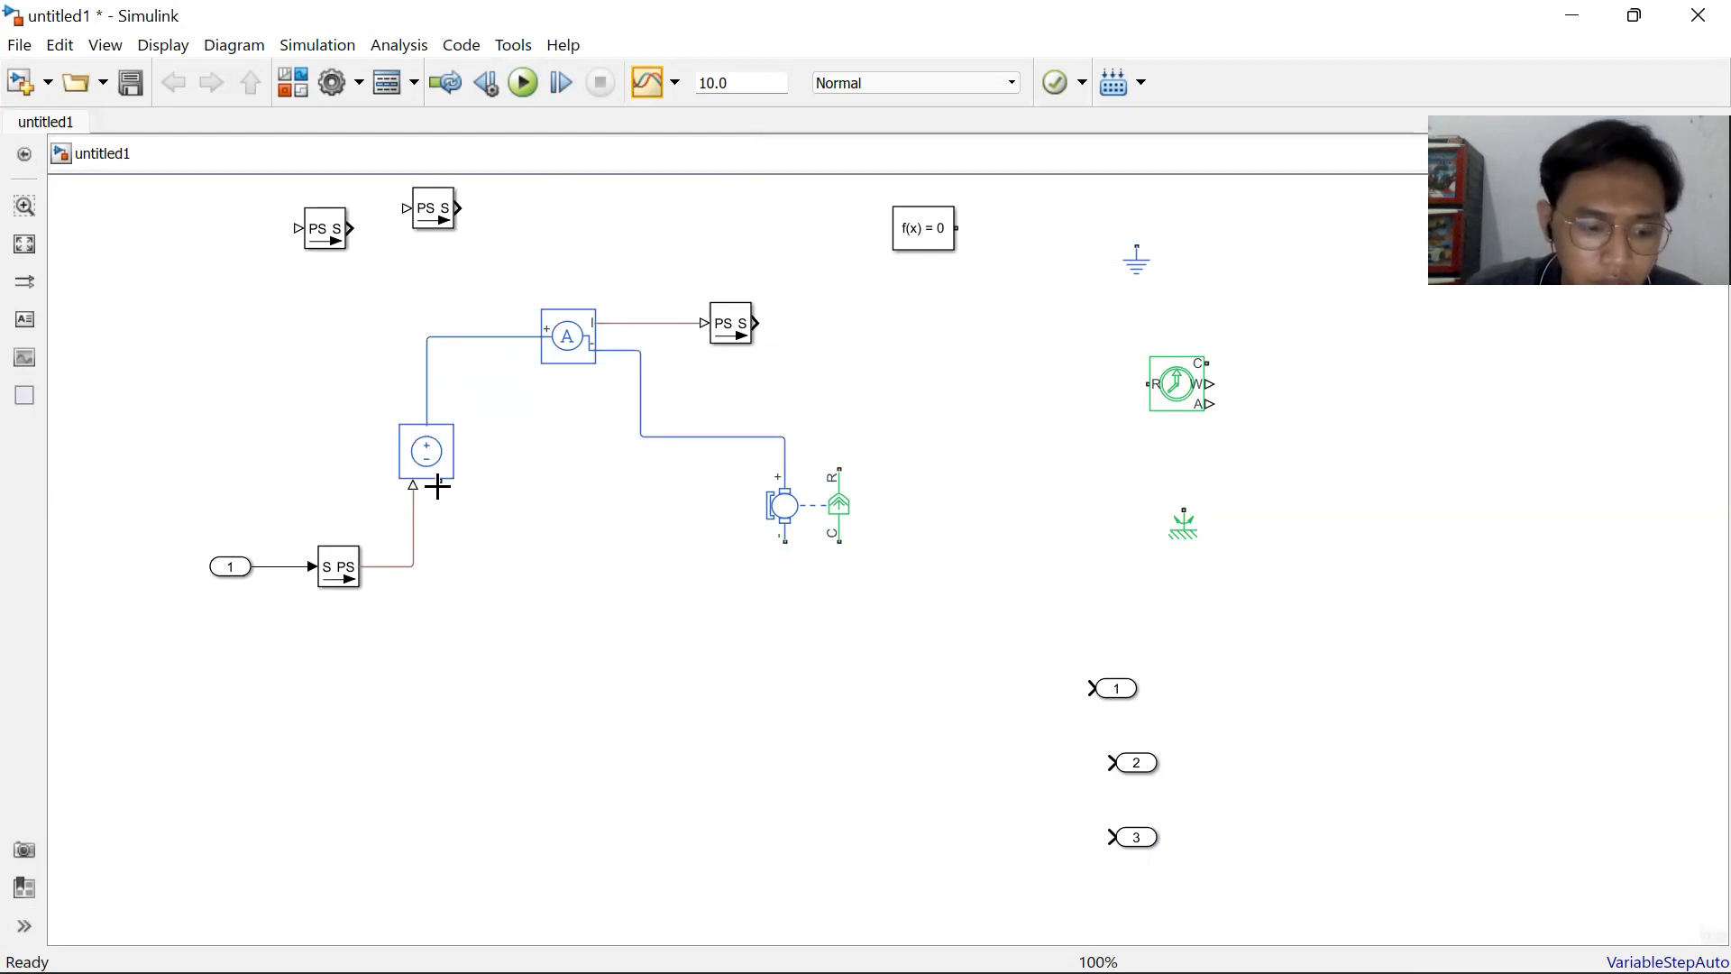
Connect the Controlled Voltage Source's negative terminal to the DC Motor's - terminal and shift the line's horizontal segment slightly down.
{"action": "mouse_move", "coordinate": [437, 487]}
{"action": "left_mouse_down"}
{"action": "mouse_move", "coordinate": [461, 541]}
{"action": "mouse_move", "coordinate": [782, 546]}
{"action": "left_mouse_up"}
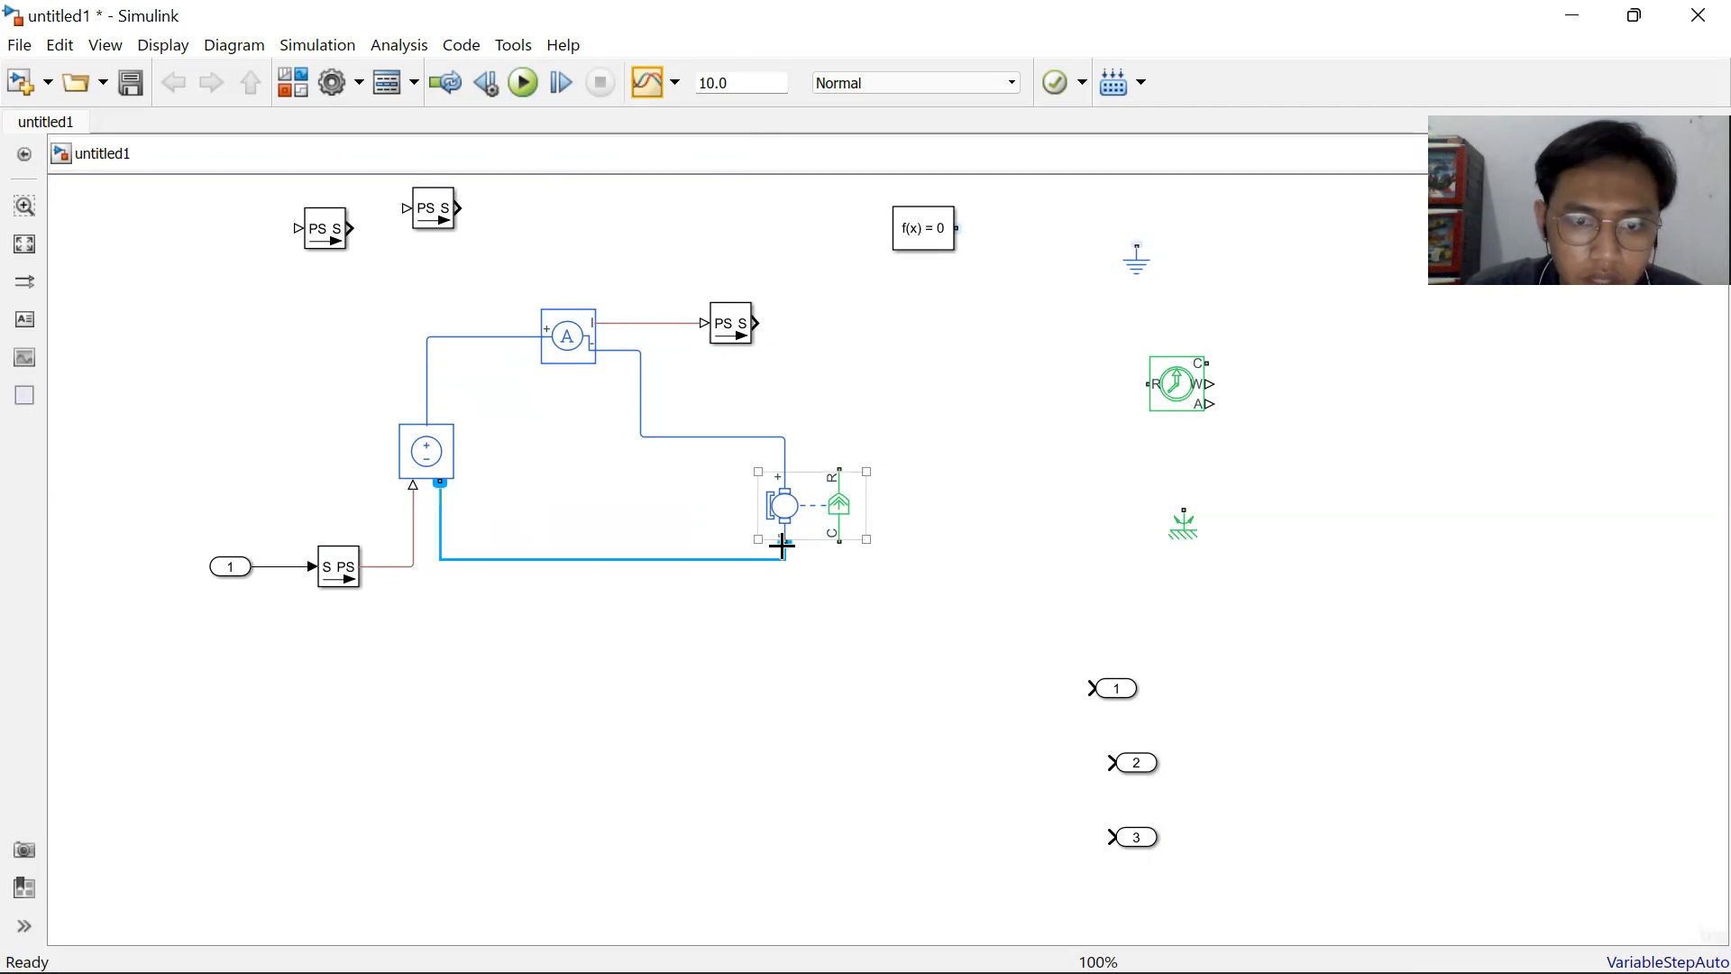
{"action": "left_click", "coordinate": [697, 580]}
{"action": "left_click_drag", "start_coordinate": [667, 558], "coordinate": [667, 566]}
{"action": "left_click", "coordinate": [823, 647]}
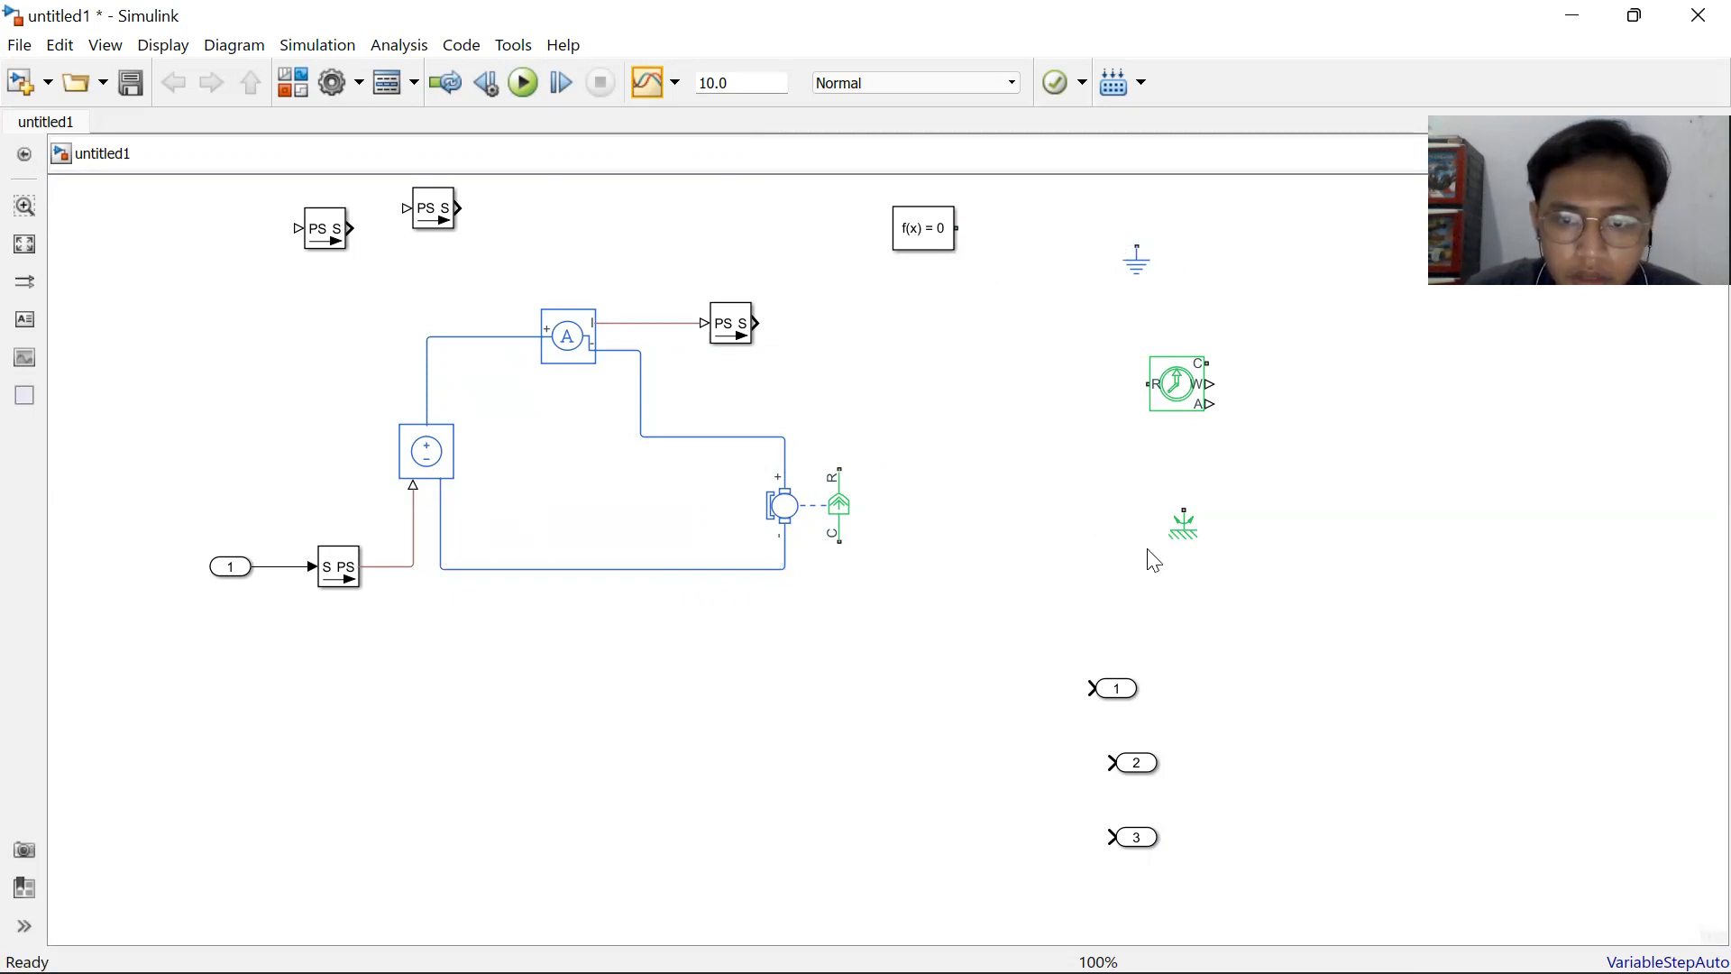
Move the Ideal Rotational Motion Sensor near the DC Motor's mechanical side and rotate it clockwise.
{"action": "left_click_drag", "start_coordinate": [1183, 395], "coordinate": [982, 387]}
{"action": "key", "text": "ctrl+i"}
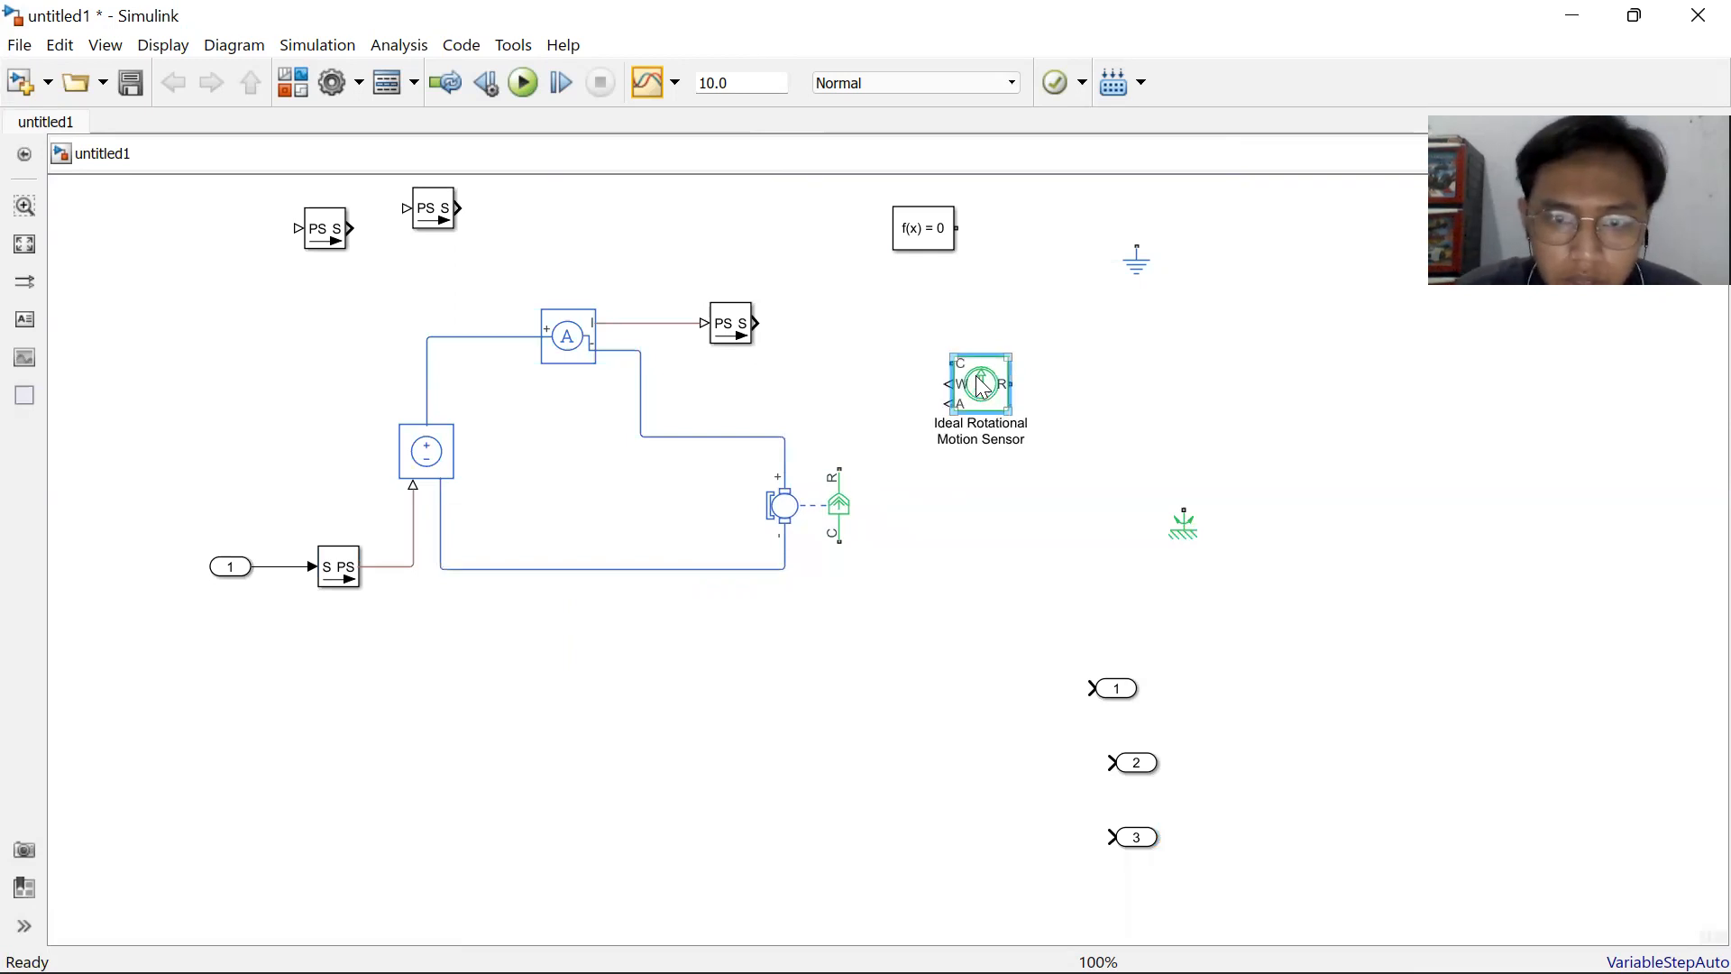
{"action": "key", "text": "ctrl+i"}
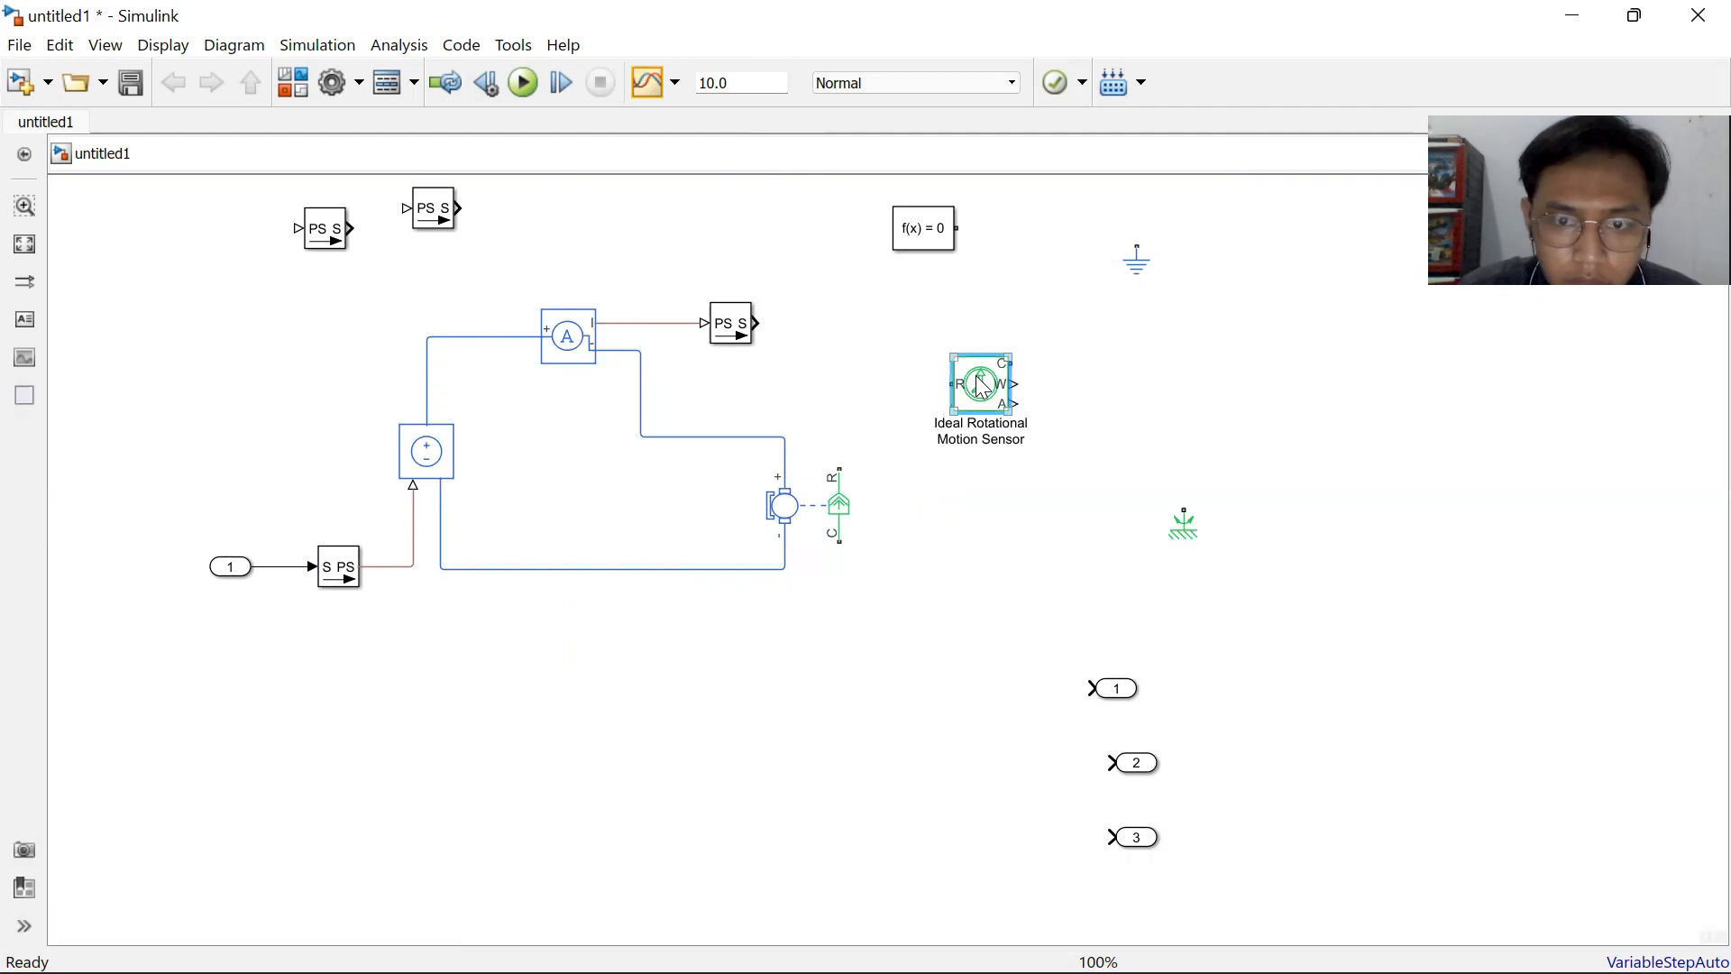
{"action": "right_click", "coordinate": [982, 388]}
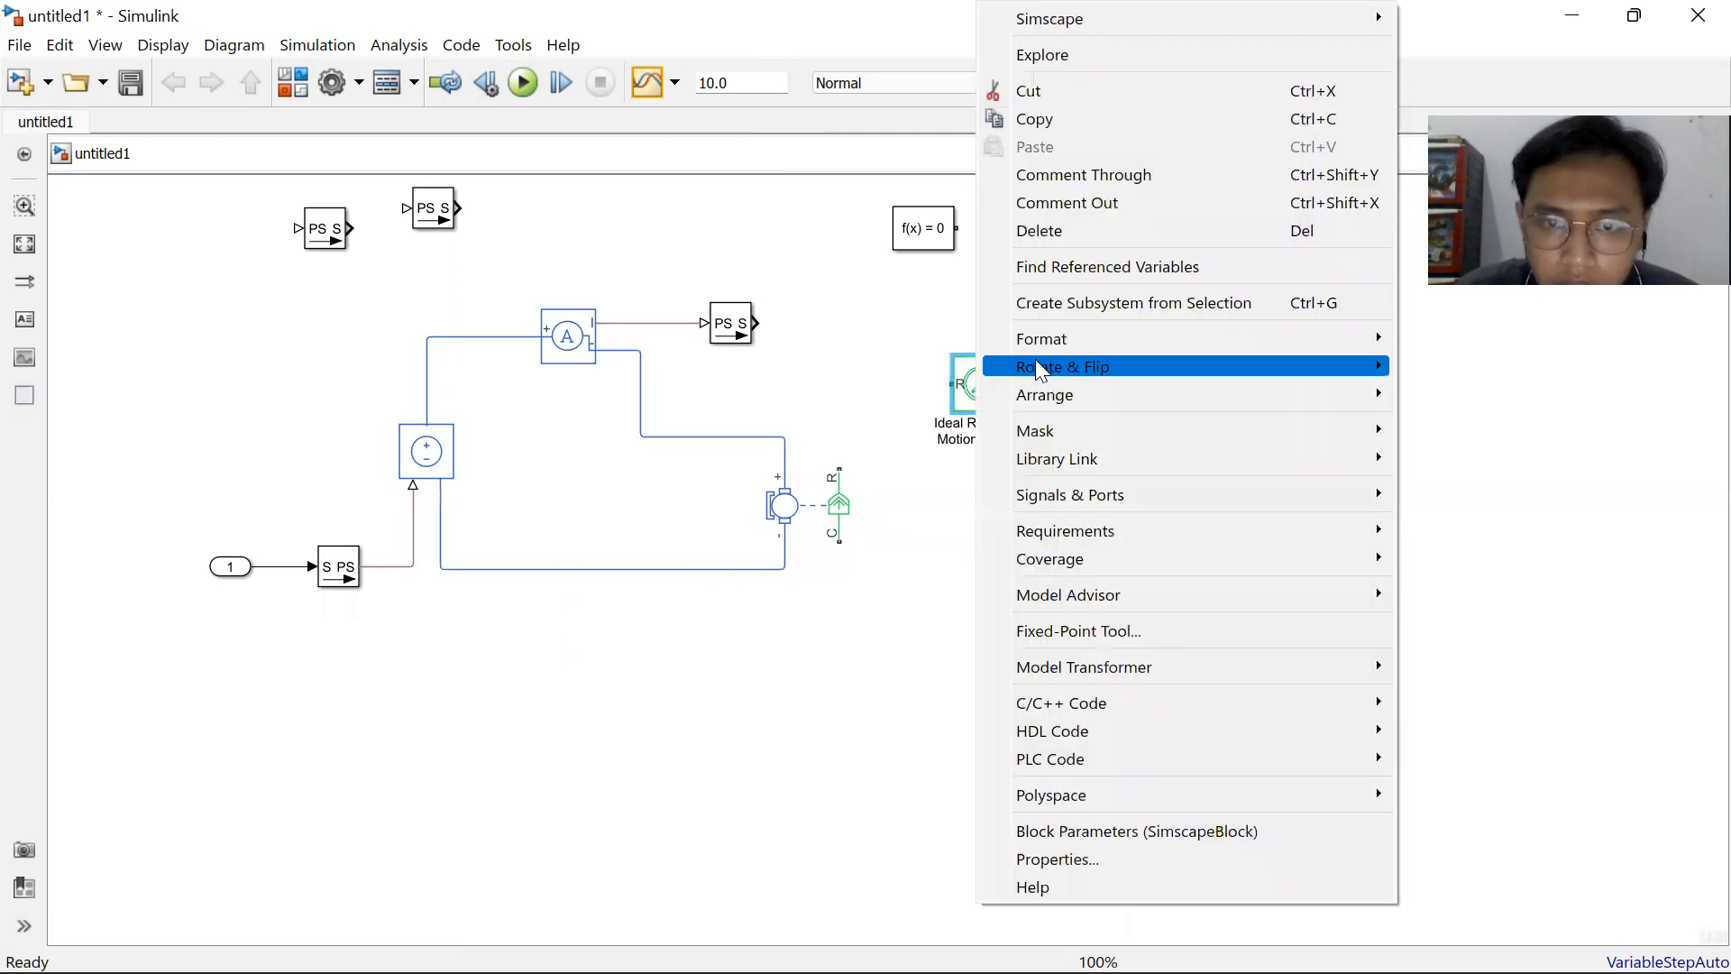
{"action": "mouse_move", "coordinate": [1105, 370]}
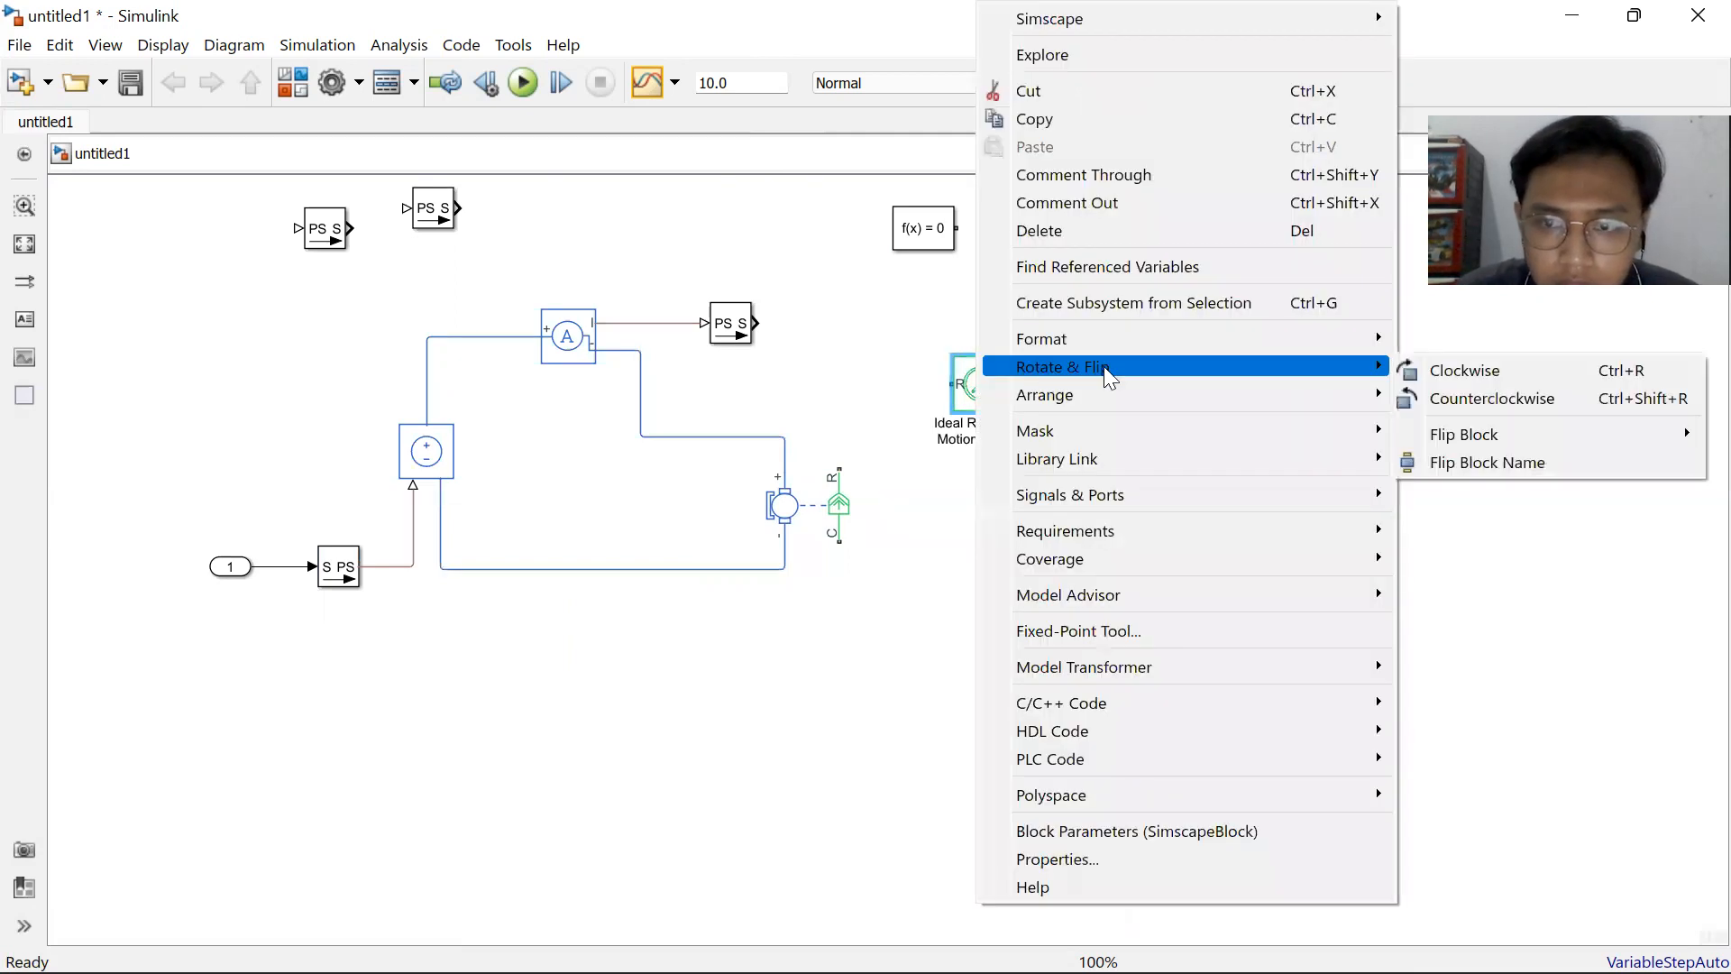
{"action": "left_click", "coordinate": [1458, 378]}
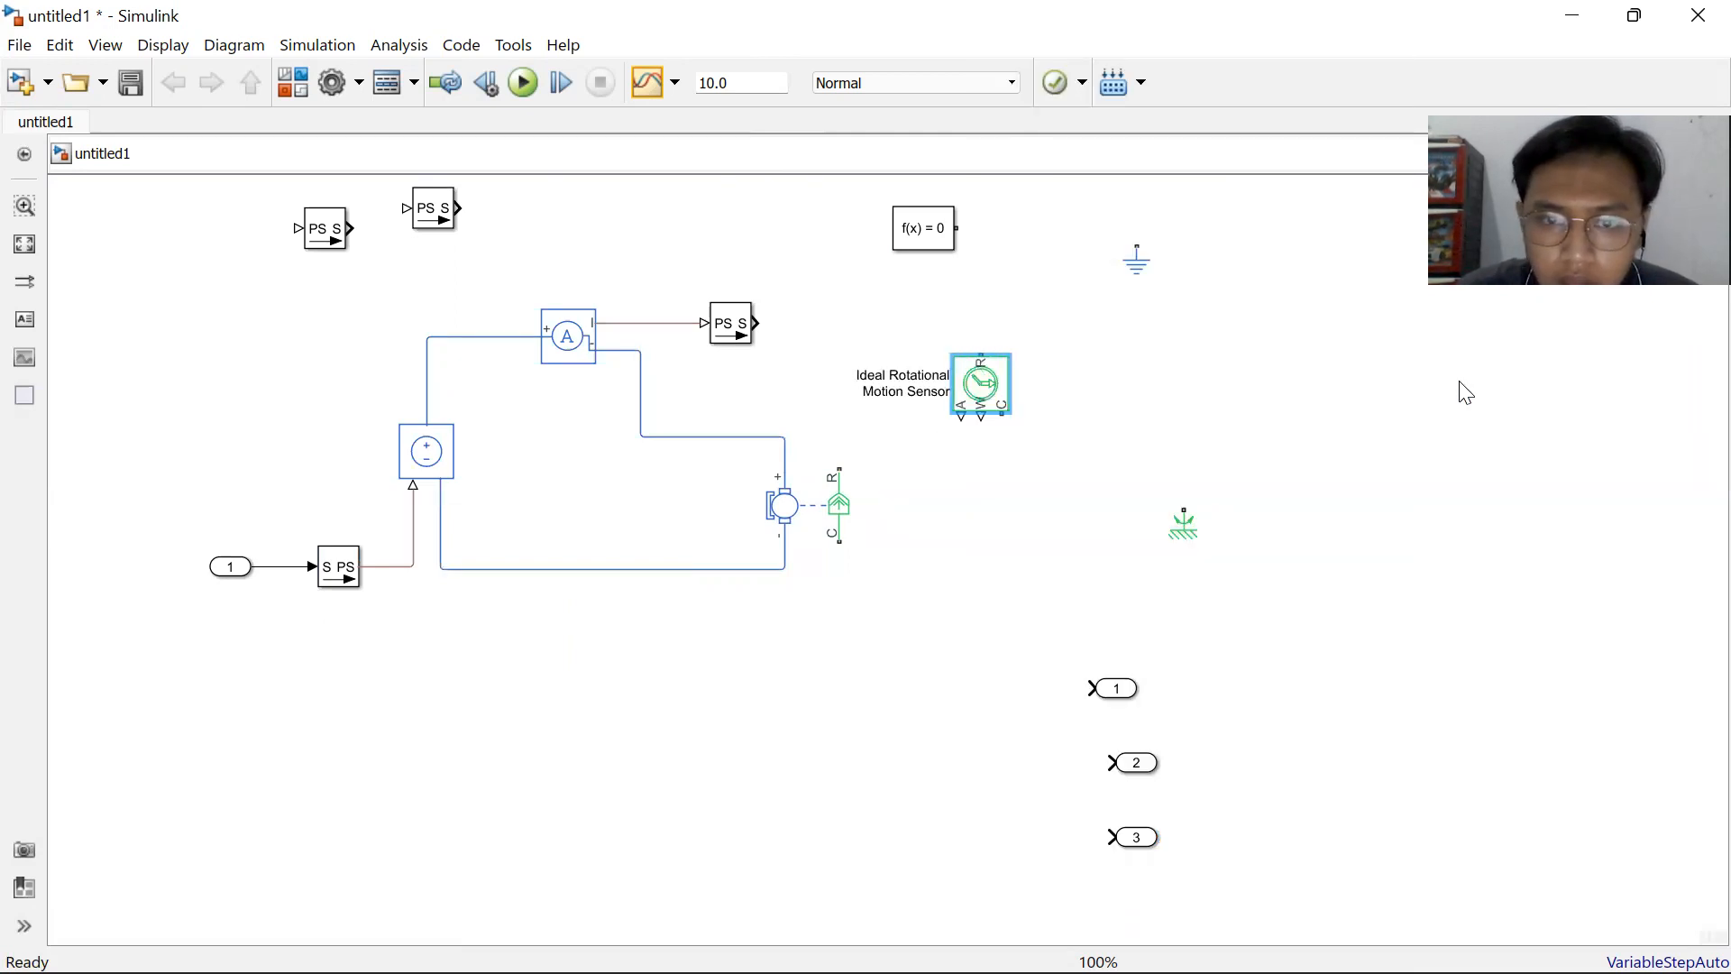
{"action": "left_click", "coordinate": [1143, 423]}
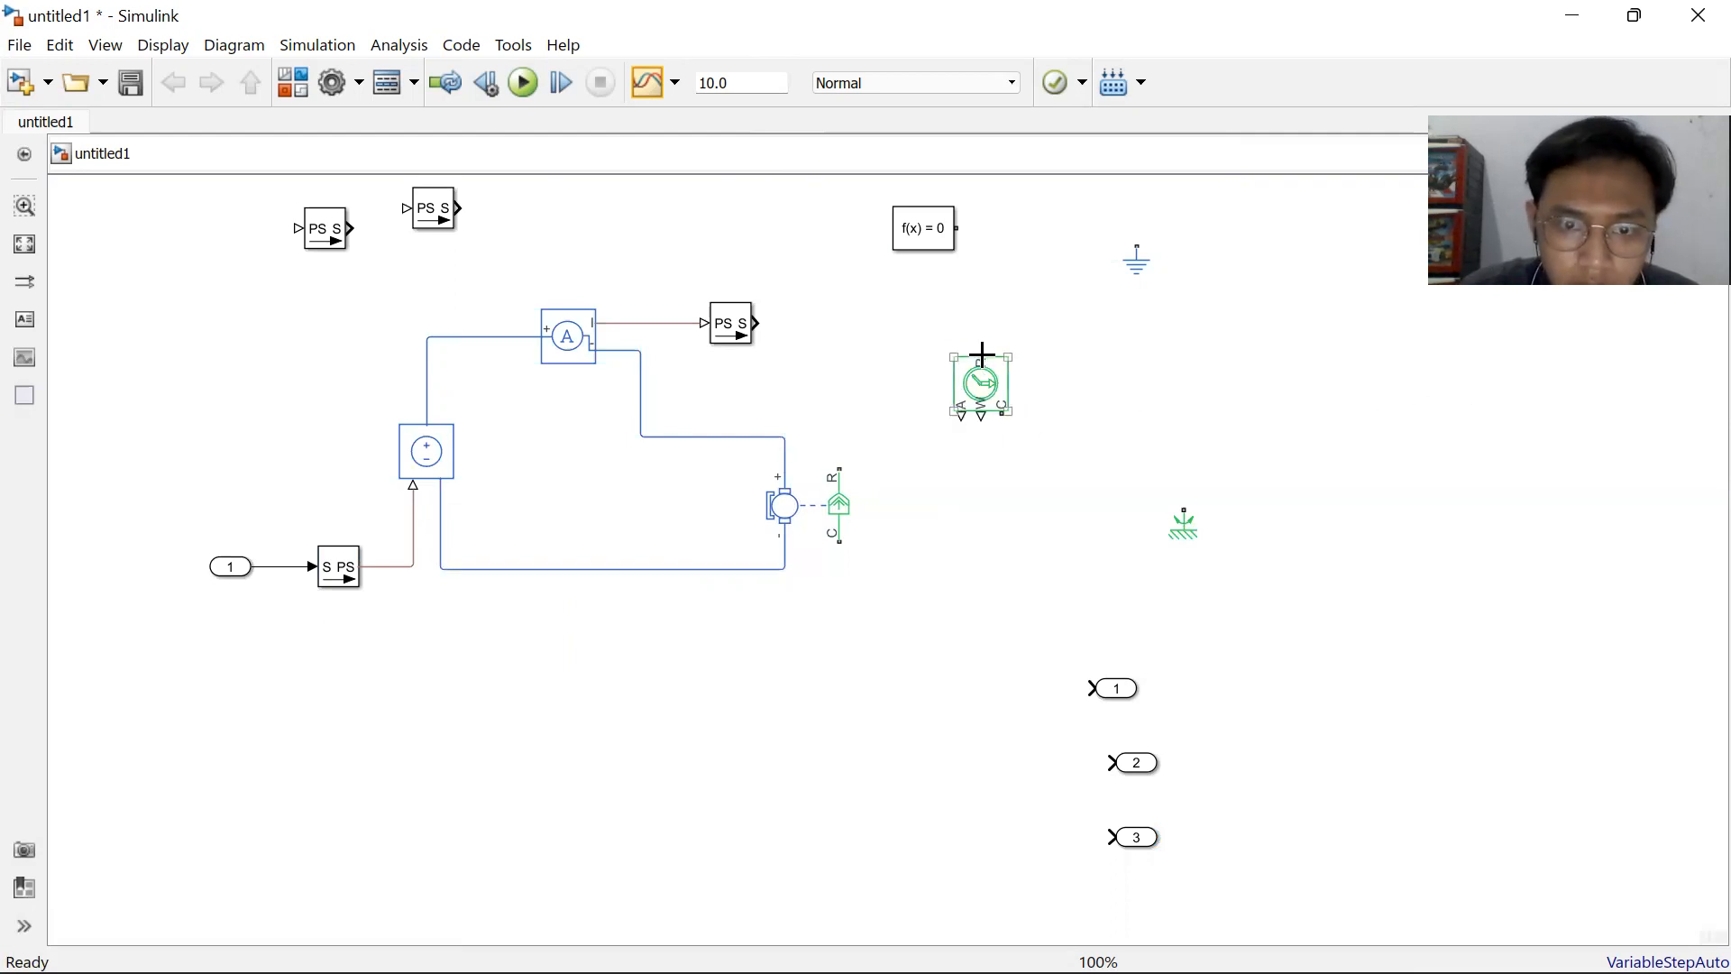
Wire the Ideal Rotational Motion Sensor's R and C ports to the DC Motor's R and C ports, lowering the sensor to tidy the lines.
{"action": "mouse_move", "coordinate": [980, 354]}
{"action": "left_mouse_down"}
{"action": "mouse_move", "coordinate": [974, 306]}
{"action": "mouse_move", "coordinate": [877, 306]}
{"action": "mouse_move", "coordinate": [850, 352]}
{"action": "mouse_move", "coordinate": [838, 467]}
{"action": "left_mouse_up"}
{"action": "left_click_drag", "start_coordinate": [926, 339], "coordinate": [984, 401]}
{"action": "left_click_drag", "start_coordinate": [937, 345], "coordinate": [933, 369]}
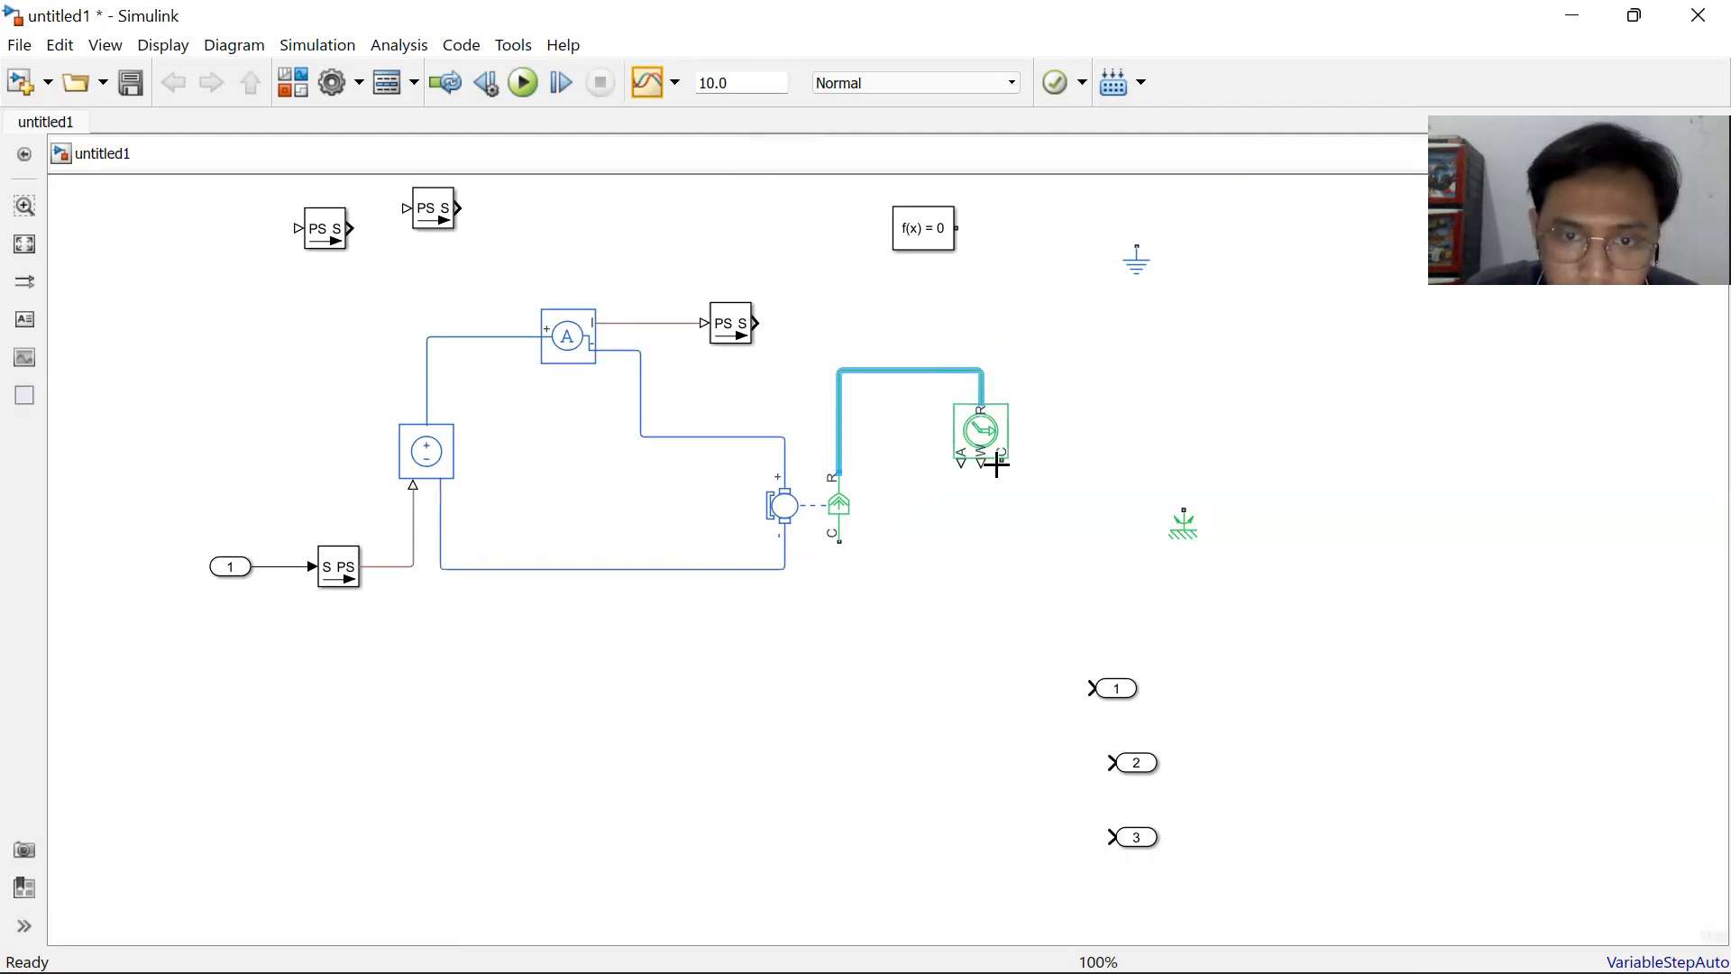
{"action": "left_click_drag", "start_coordinate": [999, 466], "coordinate": [893, 580]}
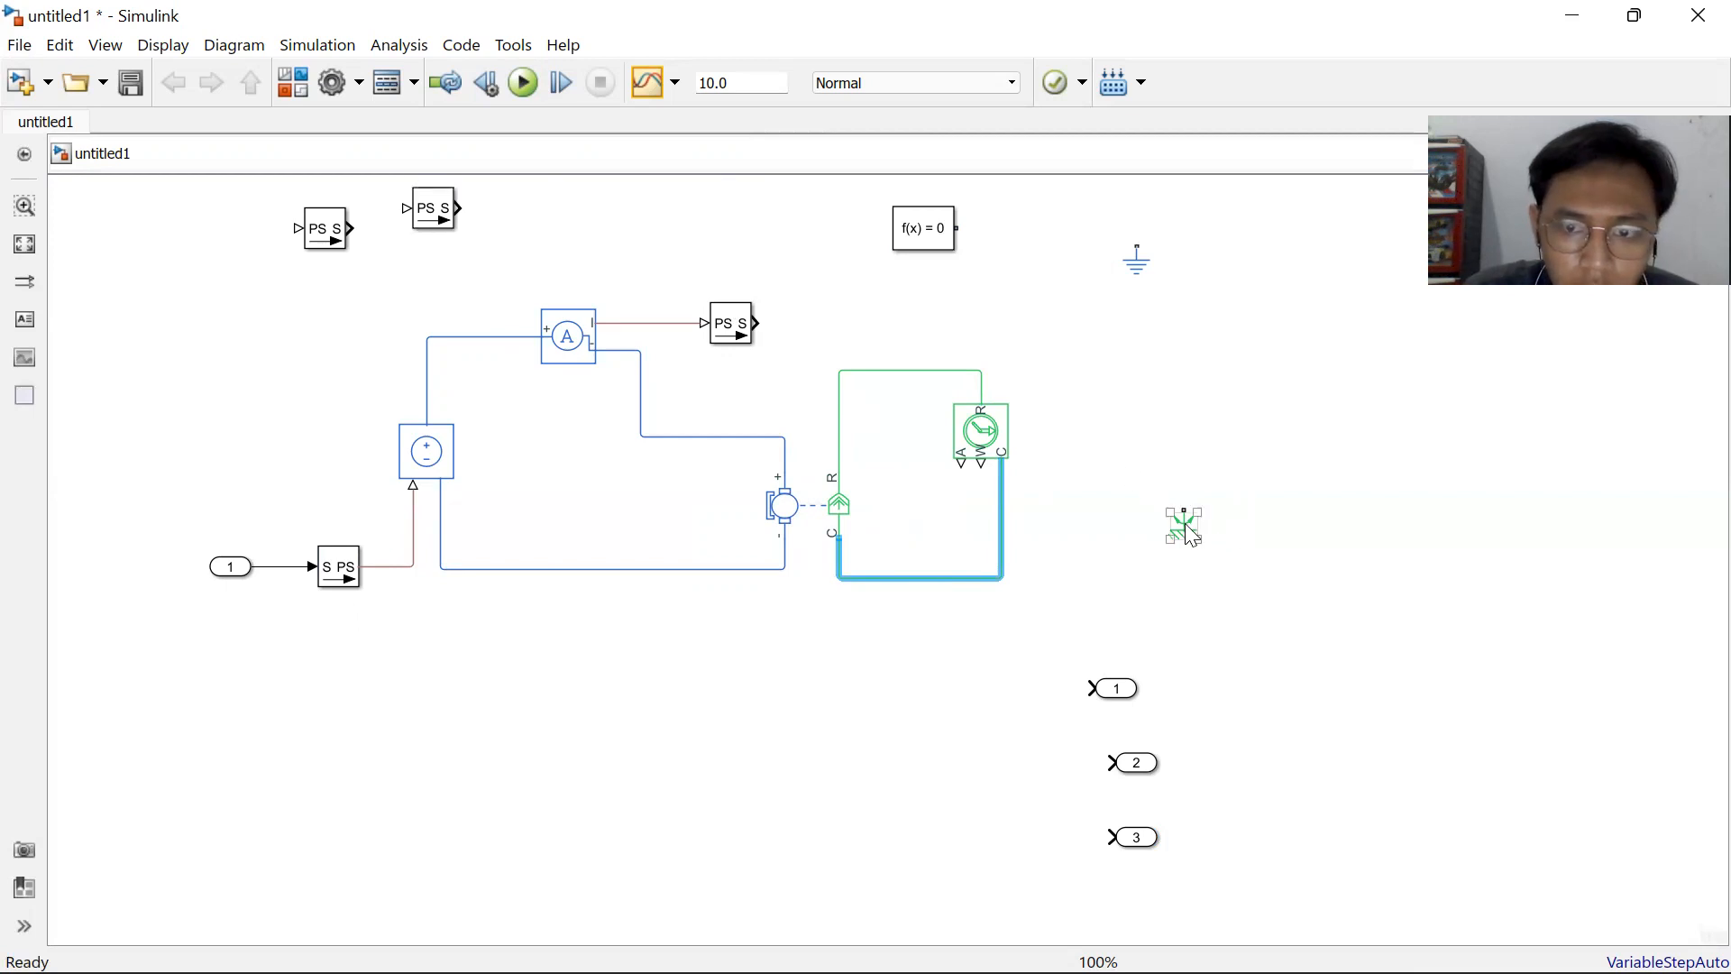
Move the Mechanical Rotational Reference aside and stack the two parked PS-Simulink Converters beyond the Ideal Rotational Motion Sensor.
{"action": "left_click_drag", "start_coordinate": [1190, 532], "coordinate": [1312, 662]}
{"action": "left_click_drag", "start_coordinate": [441, 214], "coordinate": [1189, 481]}
{"action": "left_click_drag", "start_coordinate": [326, 231], "coordinate": [1199, 582]}
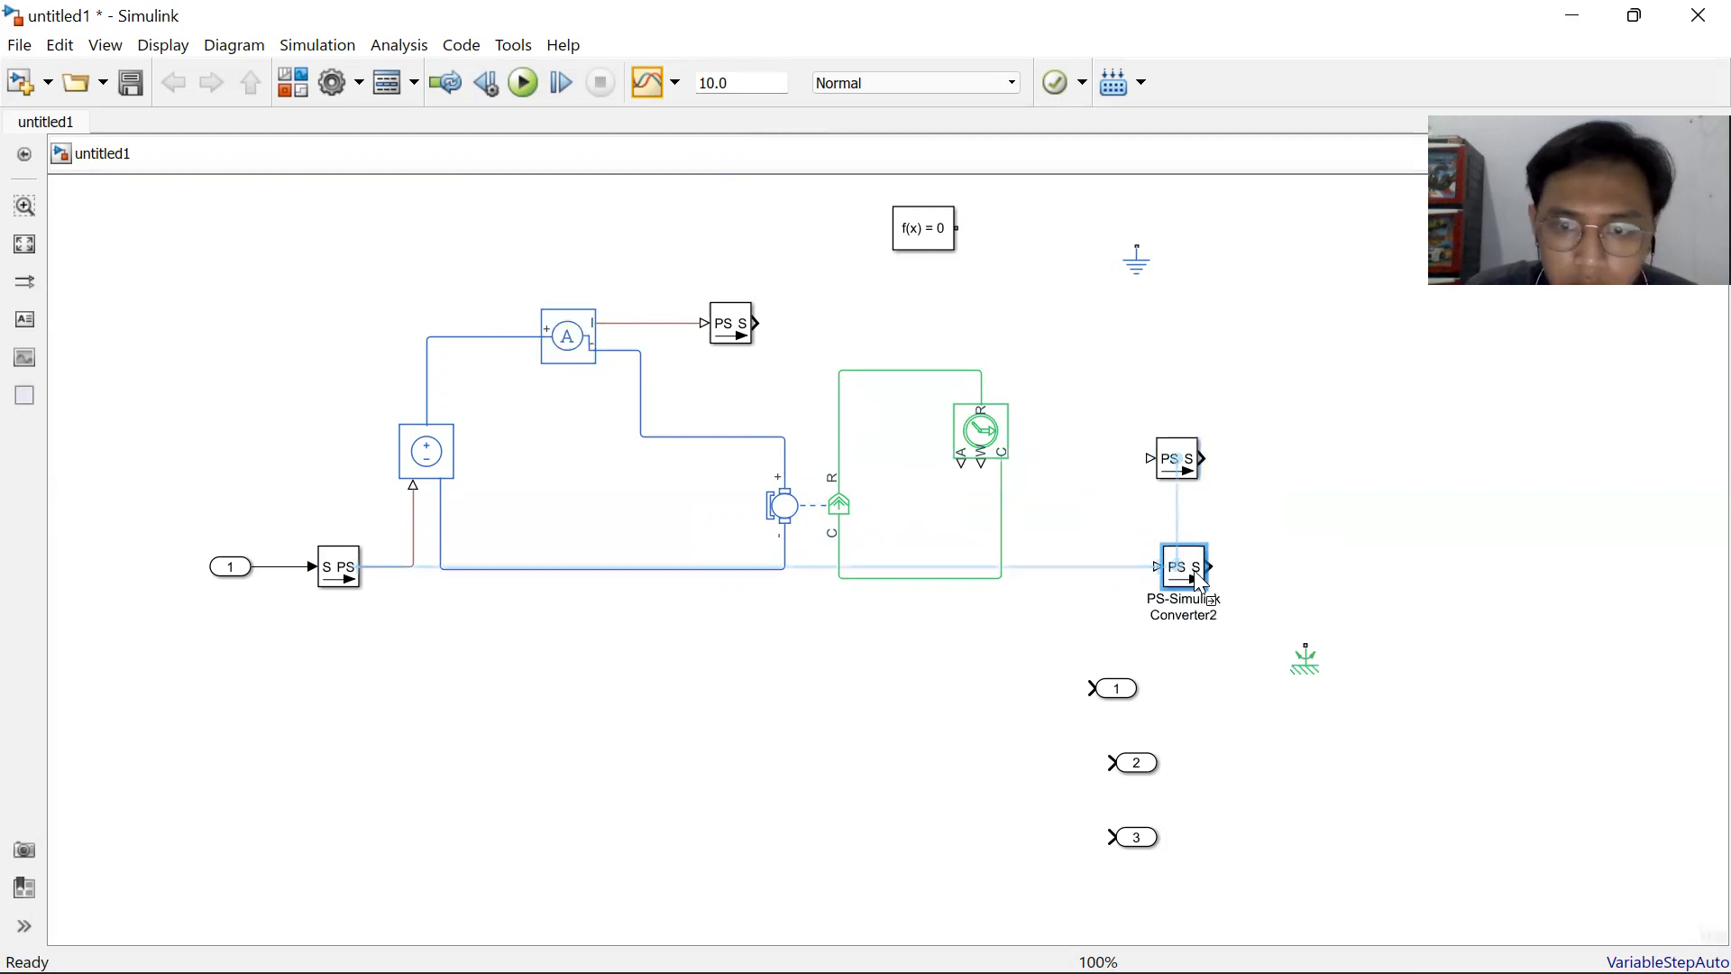
Connect the motion sensor's A output to the upper PS-Simulink Converter and W to the lower one, and align the two converters vertically.
{"action": "left_click_drag", "start_coordinate": [960, 465], "coordinate": [1150, 459]}
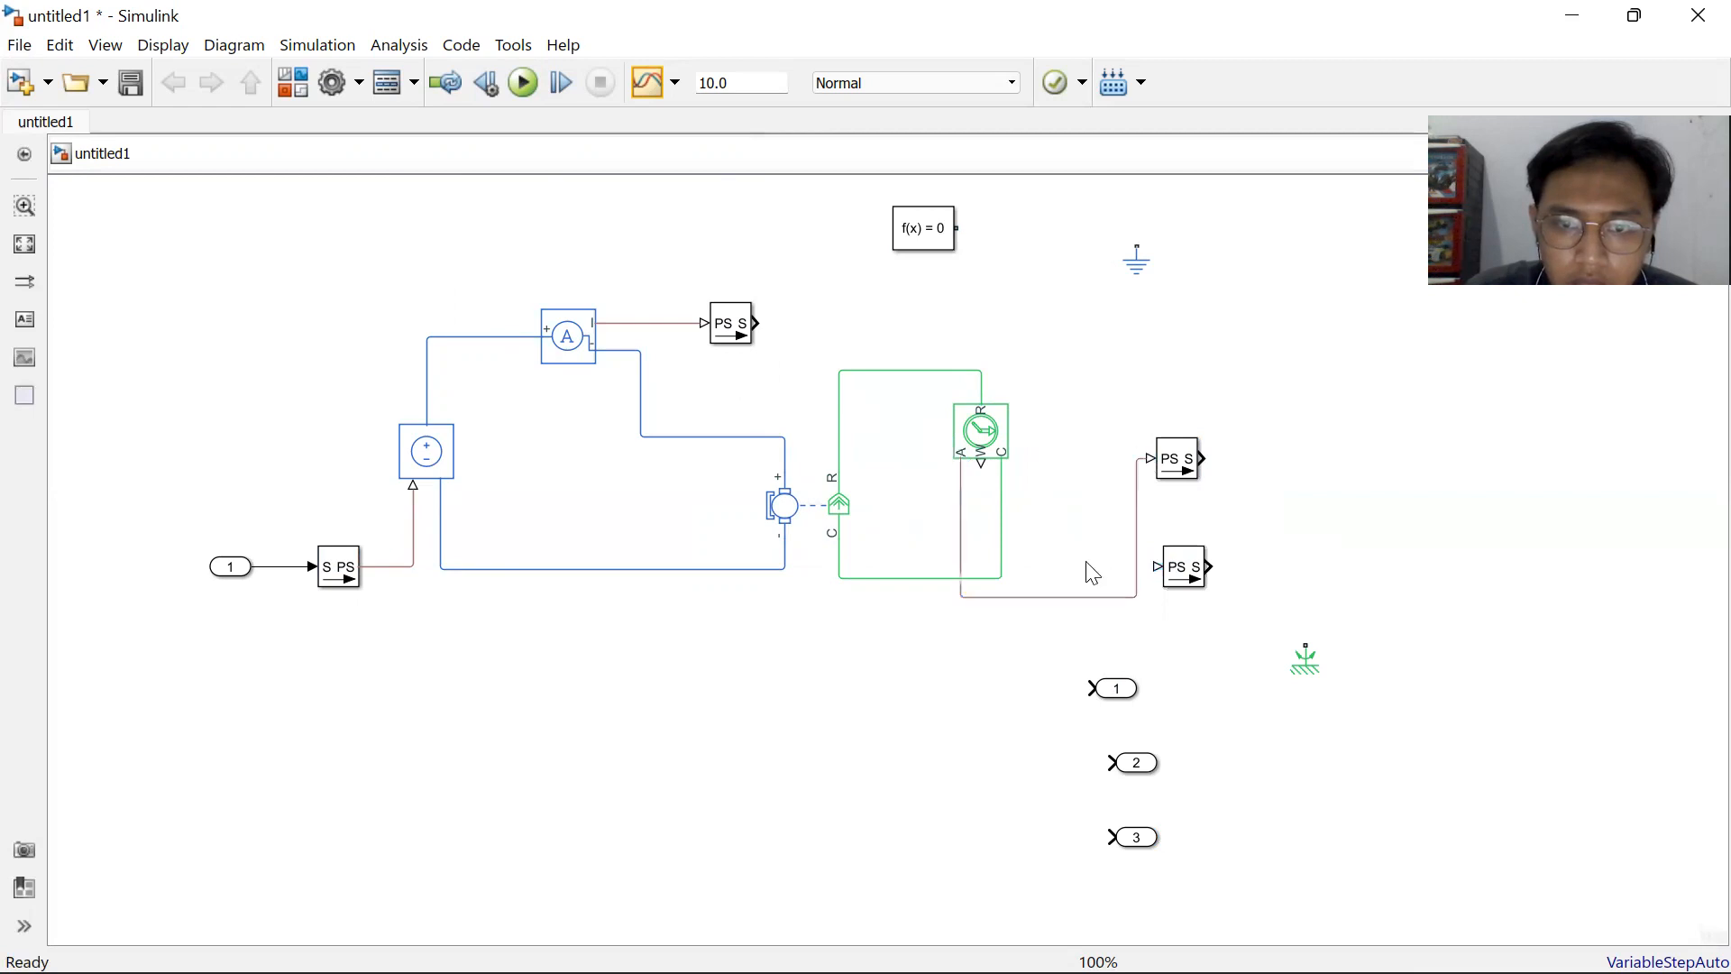
{"action": "left_click_drag", "start_coordinate": [979, 469], "coordinate": [1159, 566]}
{"action": "left_click", "coordinate": [1208, 563]}
{"action": "left_click", "coordinate": [1193, 467]}
{"action": "left_click_drag", "start_coordinate": [1196, 475], "coordinate": [1192, 461]}
{"action": "left_click", "coordinate": [1248, 494]}
{"action": "left_click", "coordinate": [1302, 528]}
Move the Mechanical Rotational Reference below the DC Motor's mechanical loop and connect it to the line joining the C ports.
{"action": "left_click", "coordinate": [1306, 660]}
{"action": "left_click_drag", "start_coordinate": [1307, 660], "coordinate": [907, 666]}
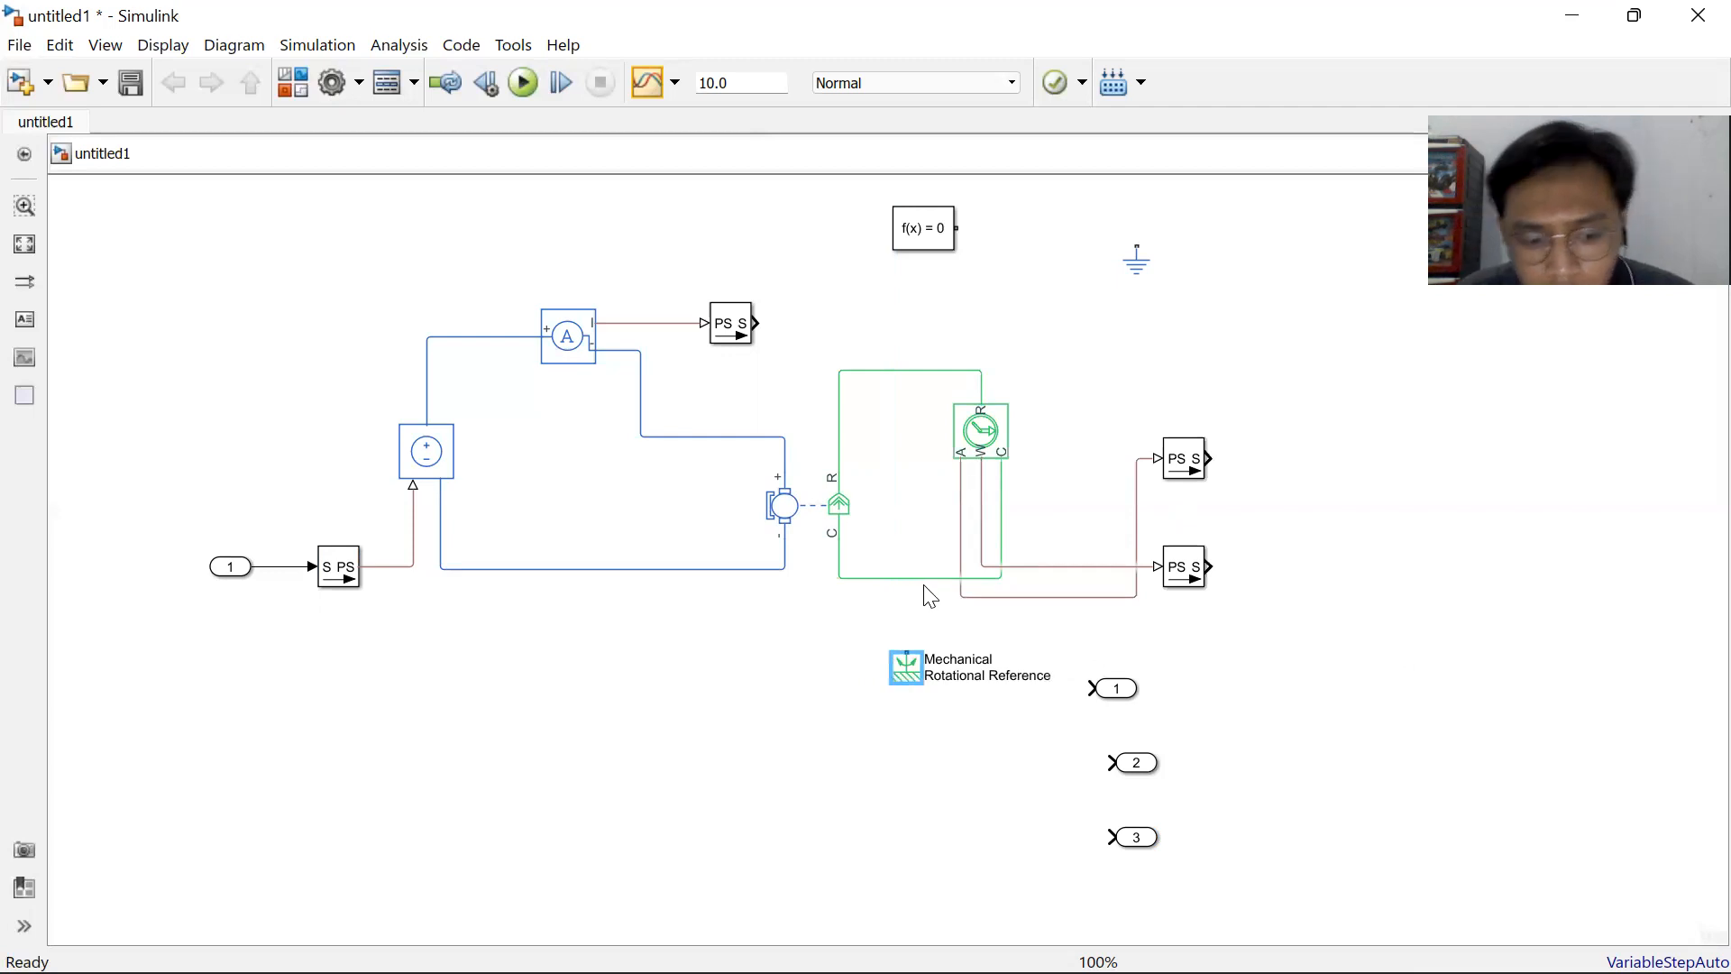
{"action": "left_click", "coordinate": [916, 578]}
{"action": "left_click", "coordinate": [905, 649]}
{"action": "left_click_drag", "start_coordinate": [907, 582], "coordinate": [895, 684]}
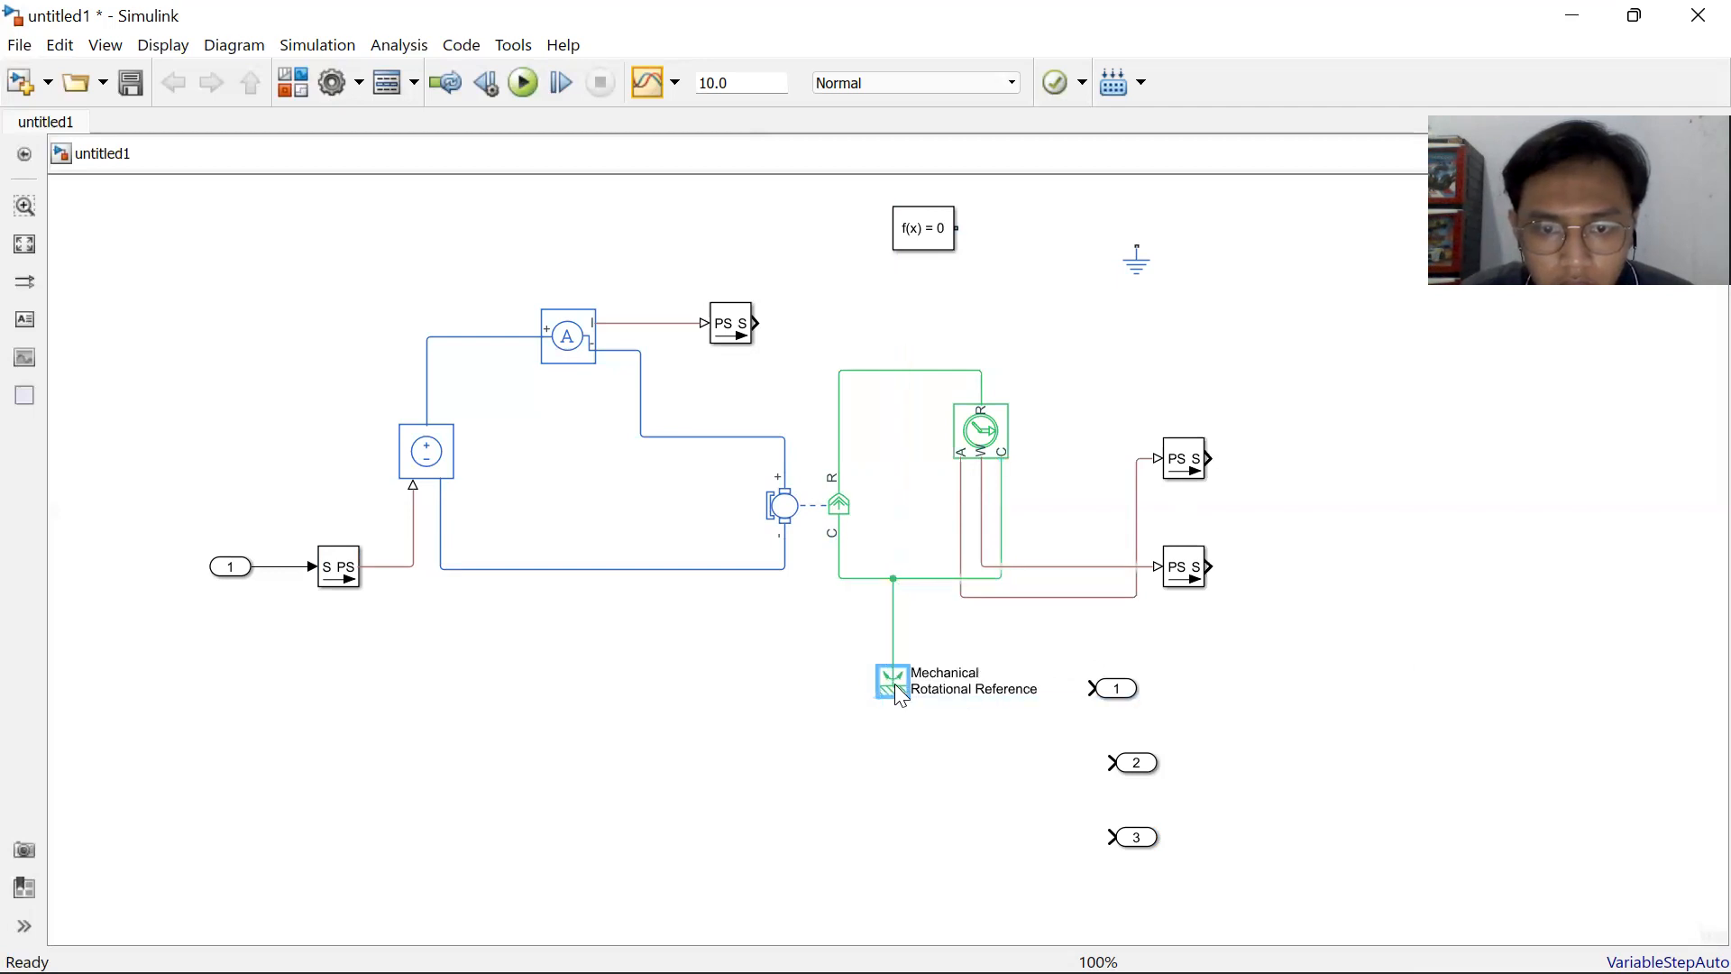
Move the Electrical Reference below the electrical loop and connect it to the line returning from the DC Motor's negative terminal.
{"action": "left_click", "coordinate": [989, 784]}
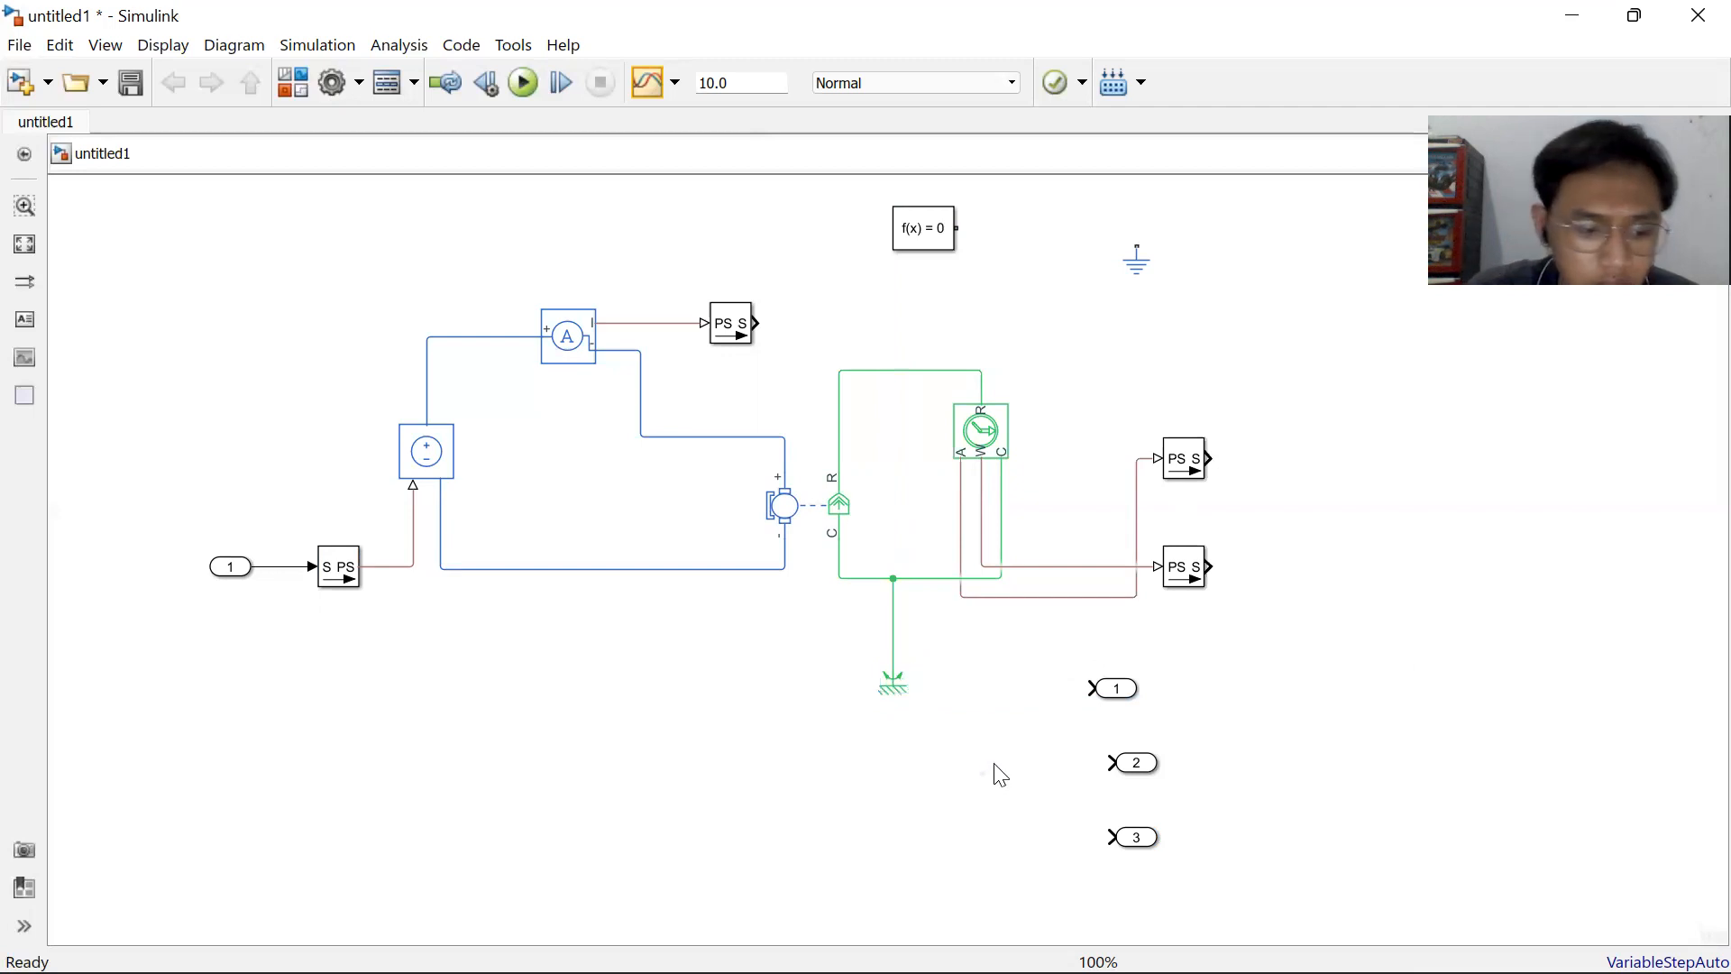
{"action": "left_click_drag", "start_coordinate": [1134, 268], "coordinate": [751, 273]}
{"action": "left_click_drag", "start_coordinate": [755, 289], "coordinate": [641, 694]}
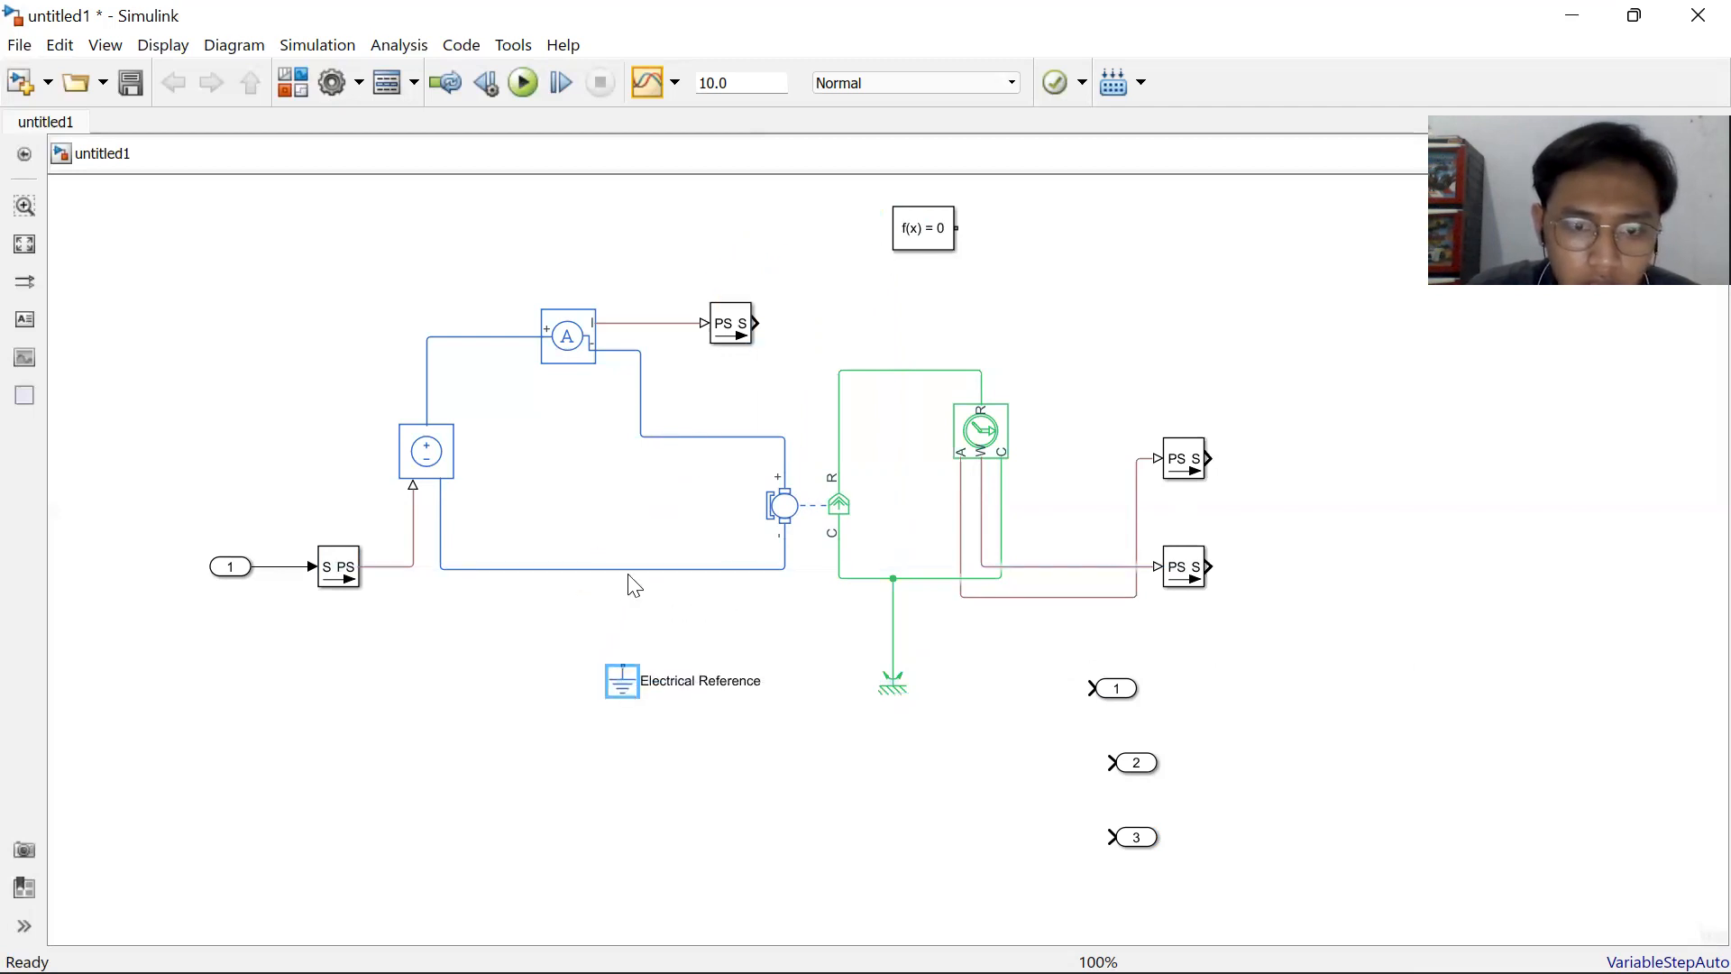
{"action": "left_click_drag", "start_coordinate": [622, 569], "coordinate": [622, 671]}
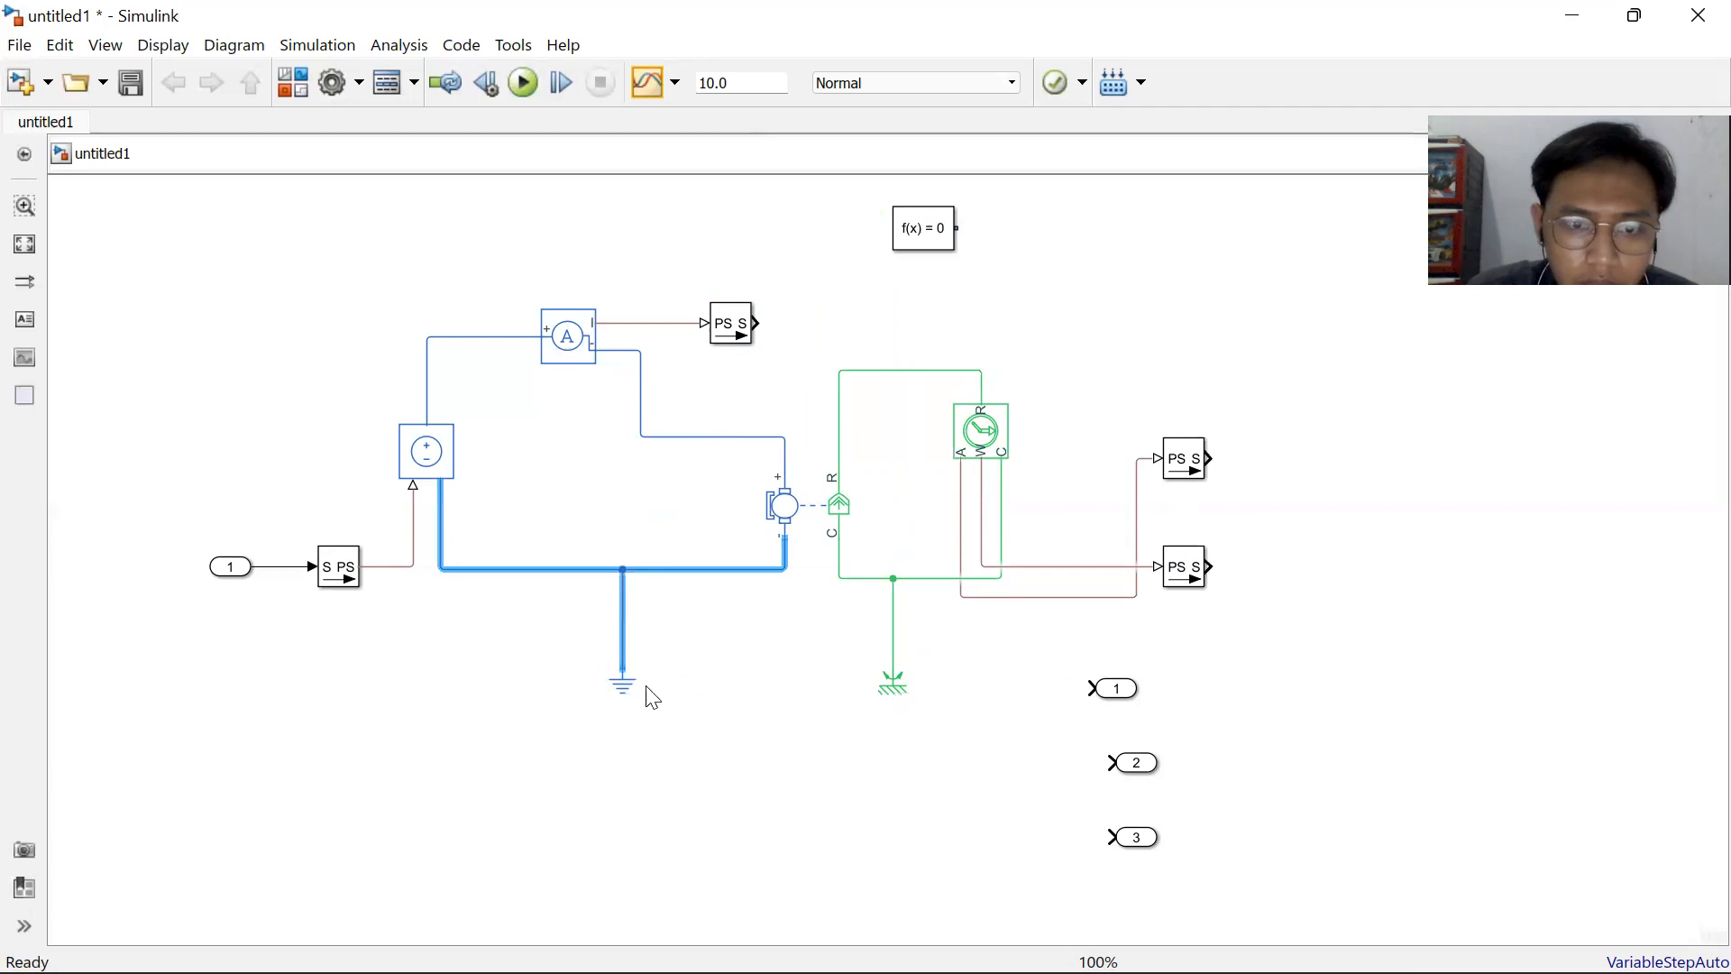
Place the Solver Configuration block below the Controlled Voltage Source and connect it to the electrical loop's return line.
{"action": "left_click", "coordinate": [933, 242]}
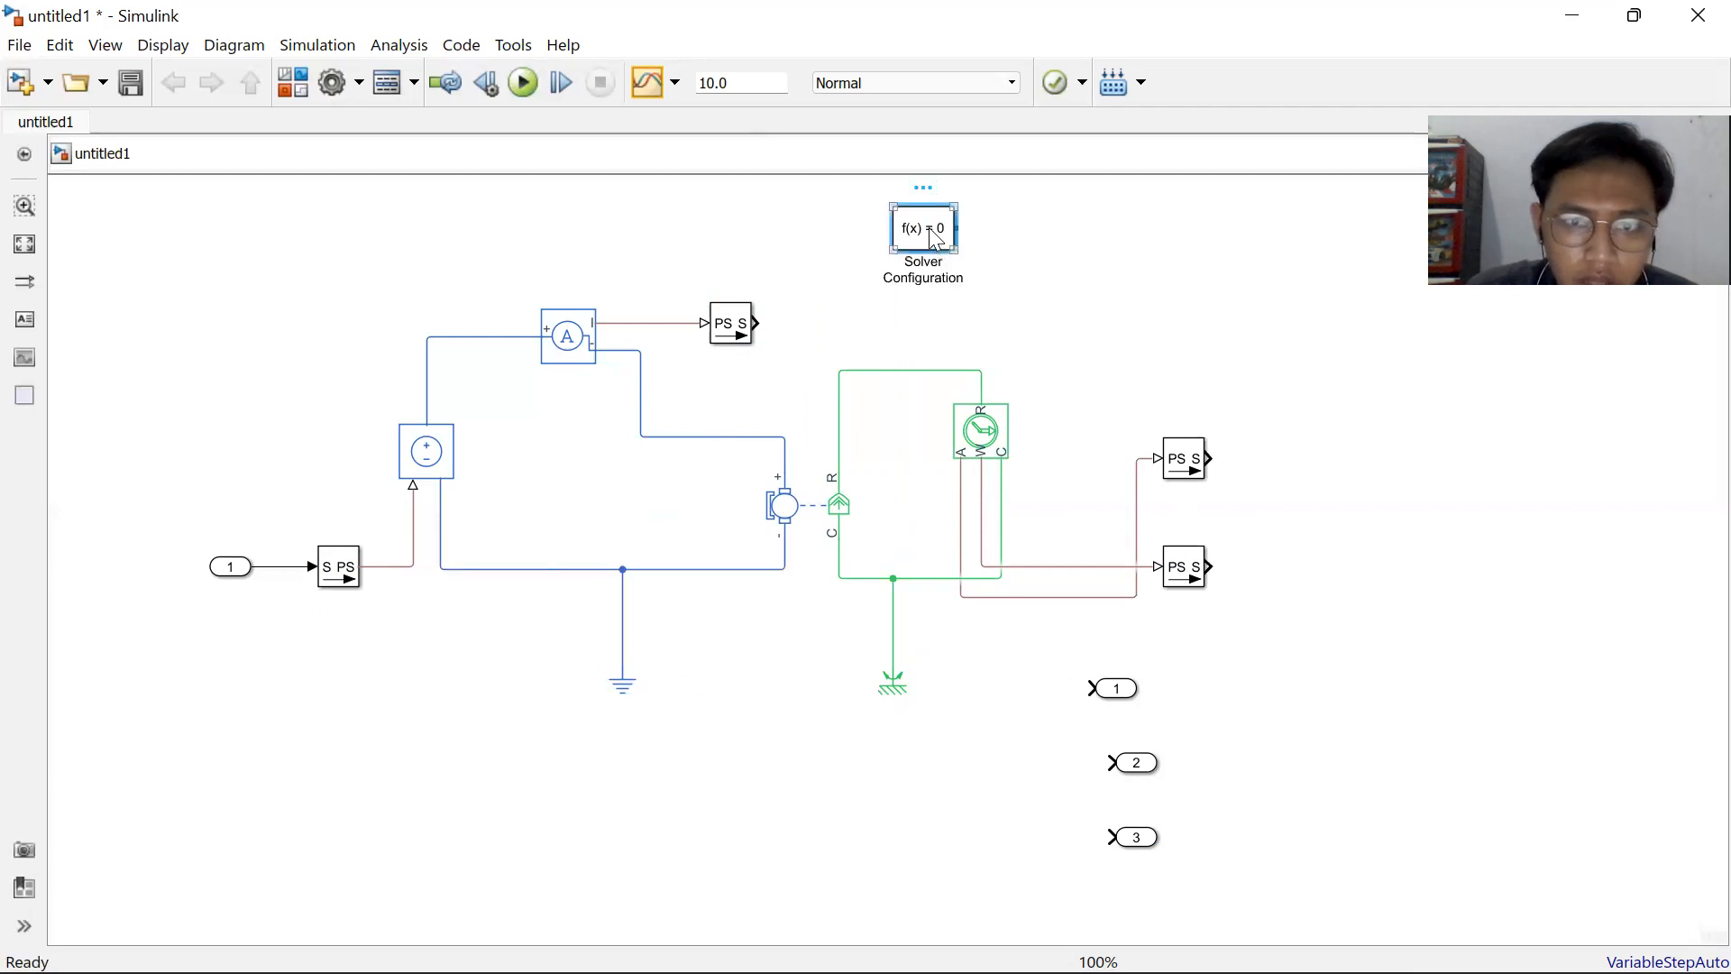
{"action": "left_click_drag", "start_coordinate": [934, 241], "coordinate": [482, 682]}
{"action": "left_click_drag", "start_coordinate": [478, 569], "coordinate": [447, 682]}
{"action": "left_click", "coordinate": [492, 750]}
{"action": "left_click", "coordinate": [631, 685]}
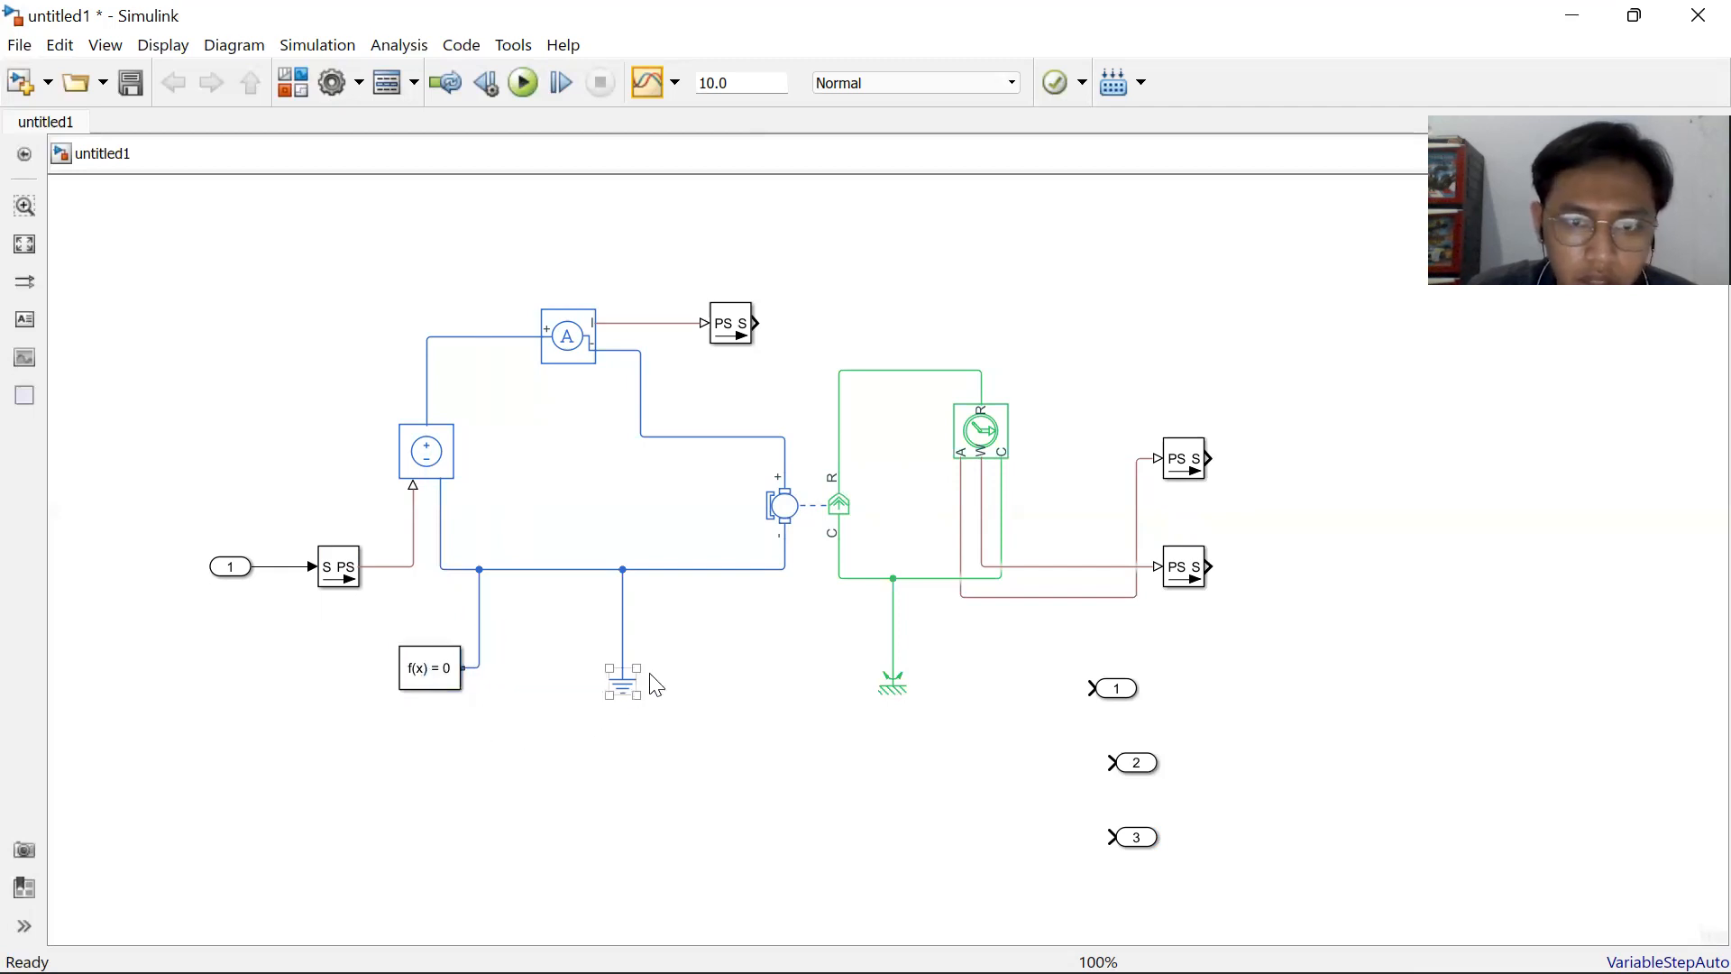
Move output ports 1, 2 and 3 beyond the converters, each level with its own PS-Simulink Converter.
{"action": "left_click", "coordinate": [1121, 695]}
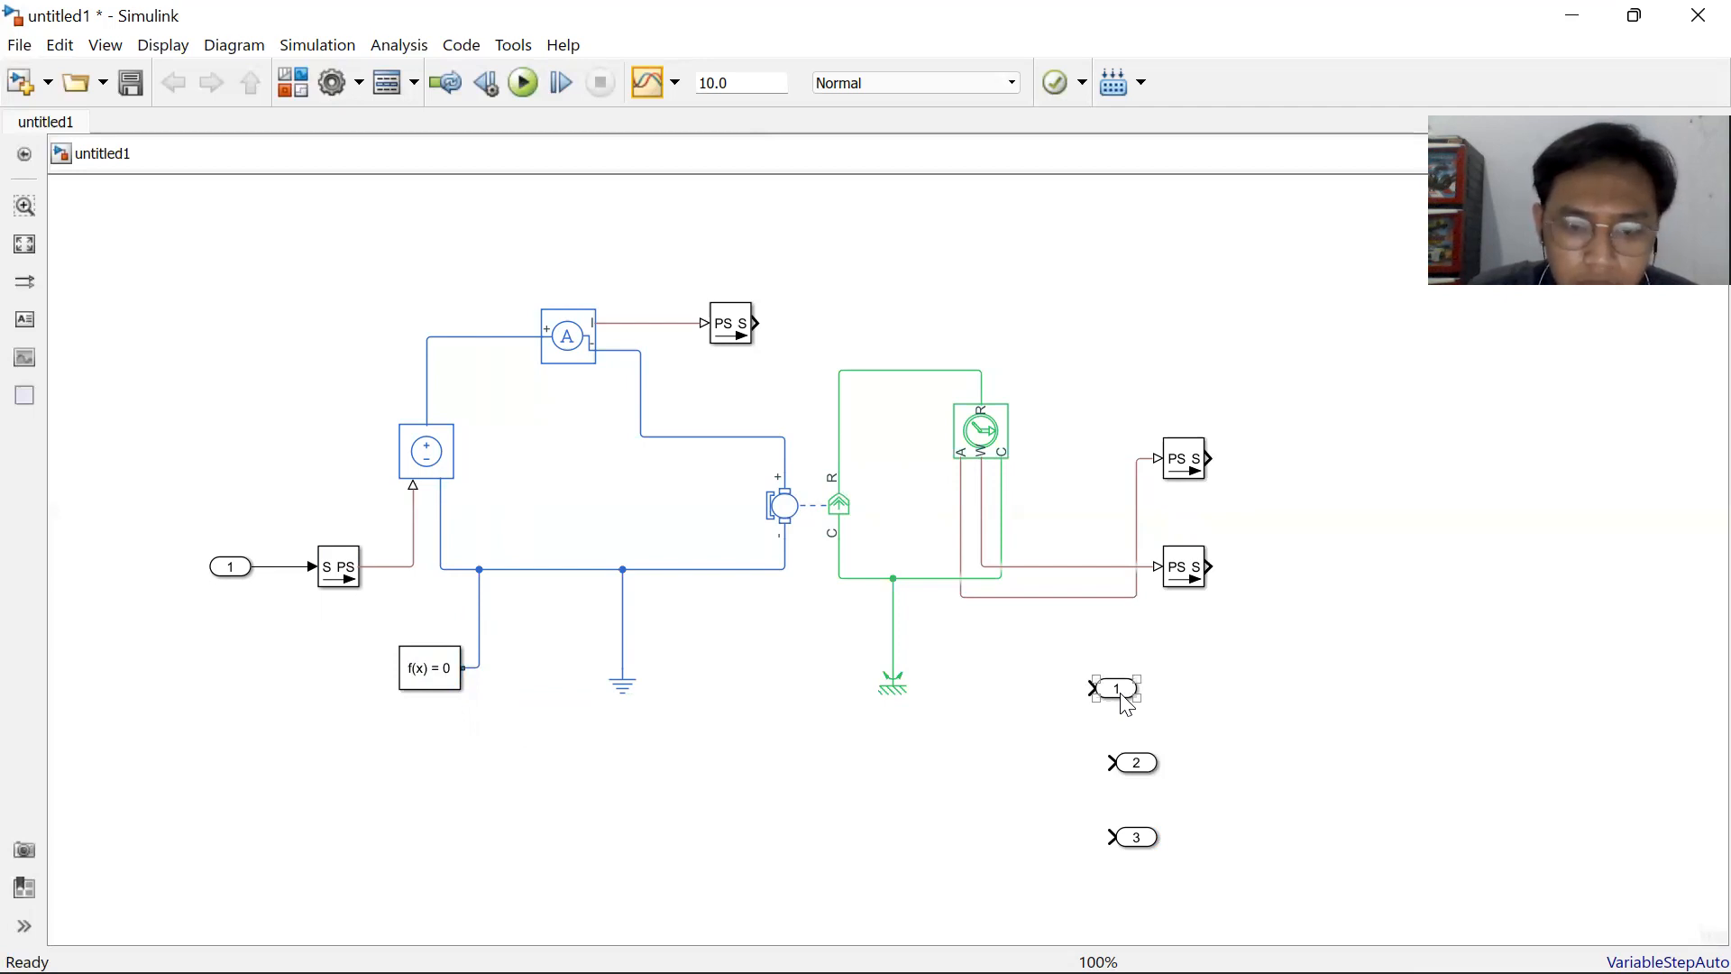
{"action": "left_click_drag", "start_coordinate": [1126, 705], "coordinate": [1347, 345]}
{"action": "left_click_drag", "start_coordinate": [1138, 764], "coordinate": [1361, 460]}
{"action": "left_click_drag", "start_coordinate": [1138, 850], "coordinate": [1361, 578]}
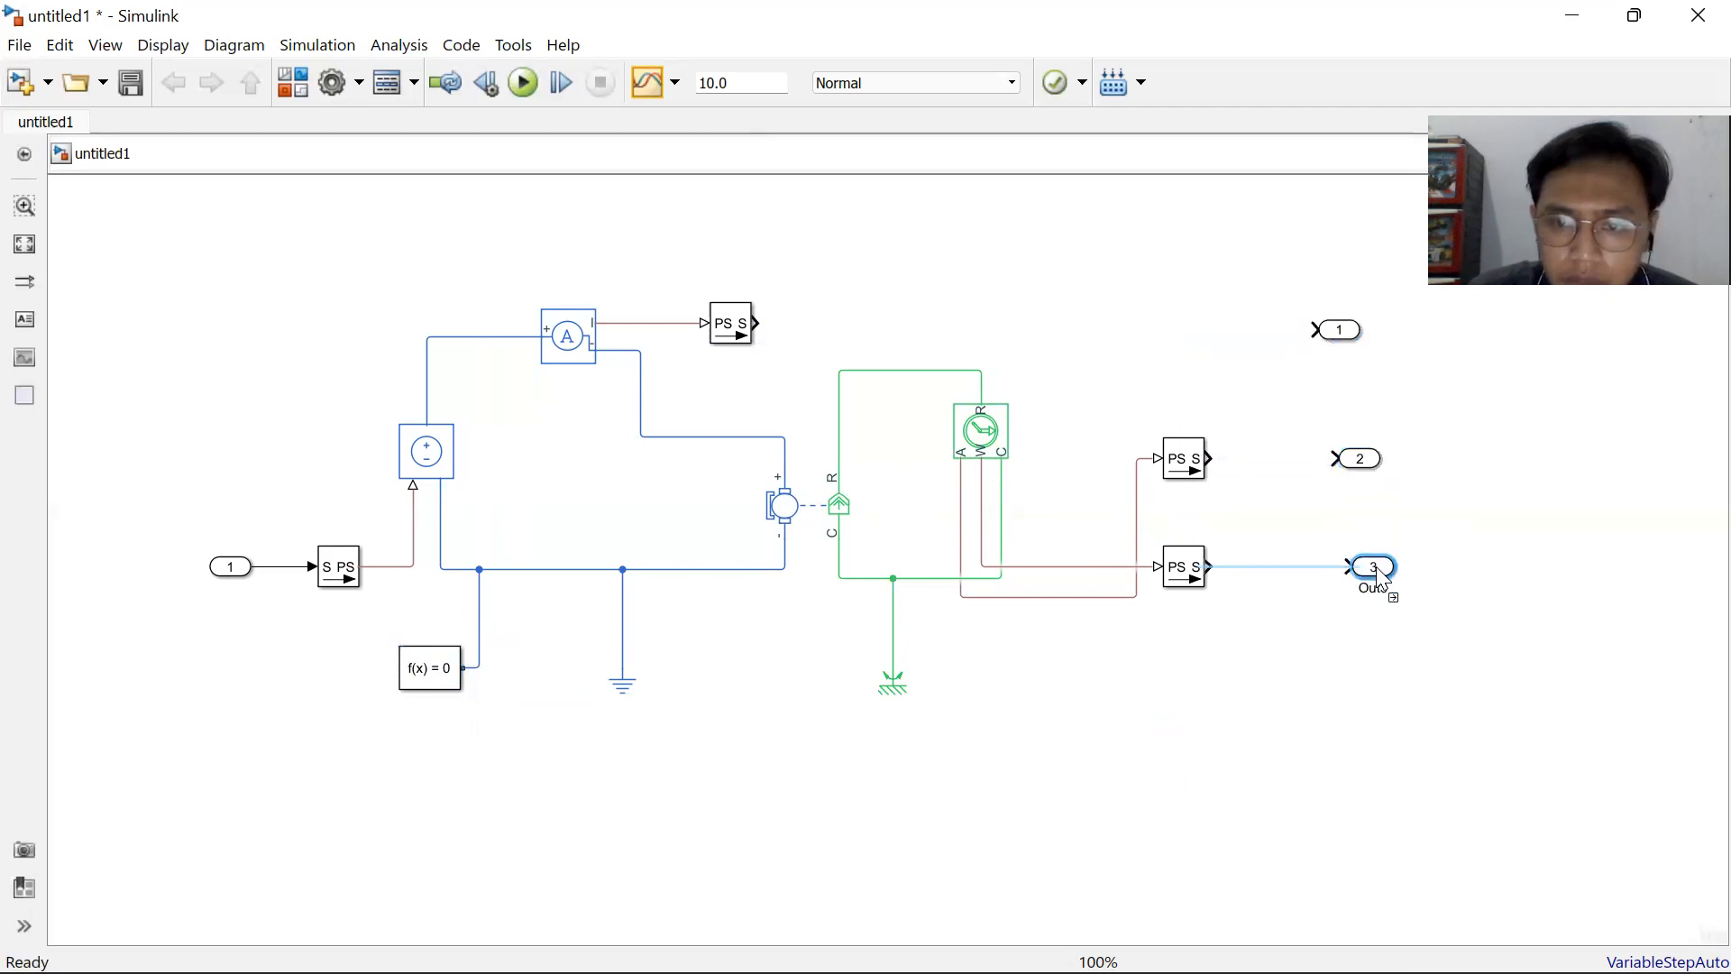
Connect the three PS-Simulink Converters to output ports 1, 2 and 3, aligning port 1 so its line runs straight.
{"action": "mouse_move", "coordinate": [1342, 332]}
{"action": "left_mouse_down"}
{"action": "mouse_move", "coordinate": [1360, 340]}
{"action": "mouse_move", "coordinate": [756, 323]}
{"action": "left_mouse_up"}
{"action": "left_click", "coordinate": [1367, 331]}
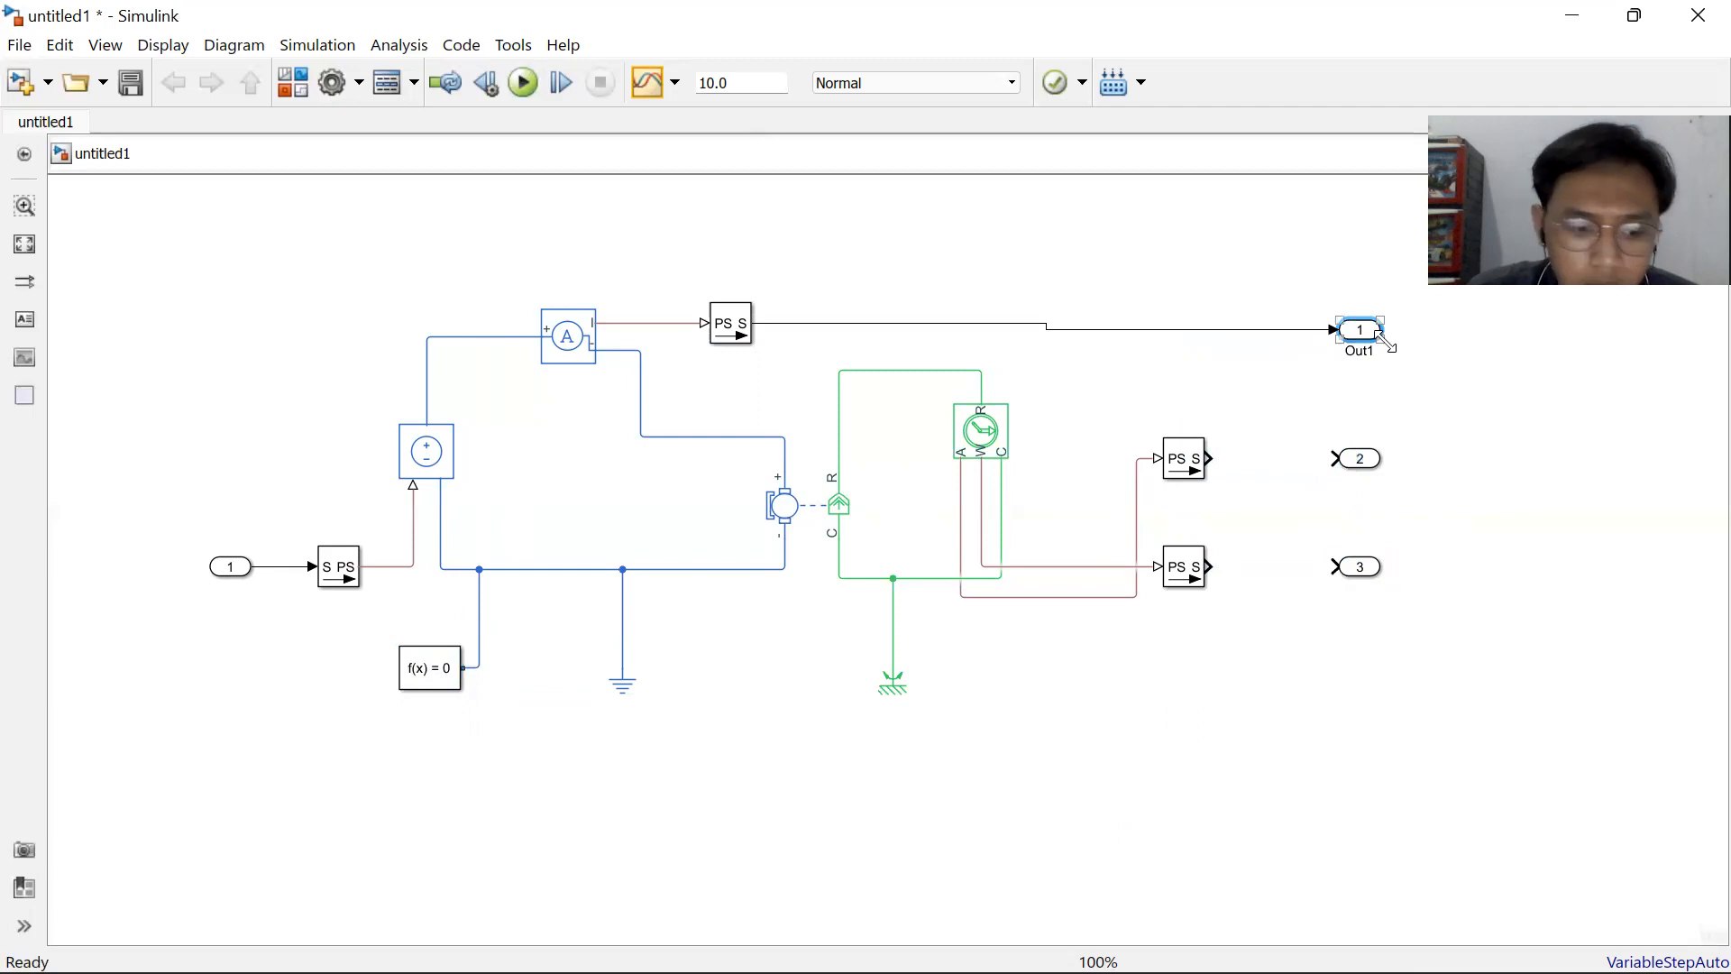
{"action": "left_click_drag", "start_coordinate": [1355, 332], "coordinate": [1348, 323]}
{"action": "left_click", "coordinate": [1359, 332]}
{"action": "scroll", "coordinate": [1362, 336], "scroll_direction": "up", "scroll_amount": 1}
{"action": "scroll", "coordinate": [1362, 336], "scroll_direction": "up", "scroll_amount": 1}
{"action": "mouse_move", "coordinate": [1362, 334]}
{"action": "left_mouse_down"}
{"action": "mouse_move", "coordinate": [1373, 297]}
{"action": "mouse_move", "coordinate": [1379, 311]}
{"action": "left_mouse_up"}
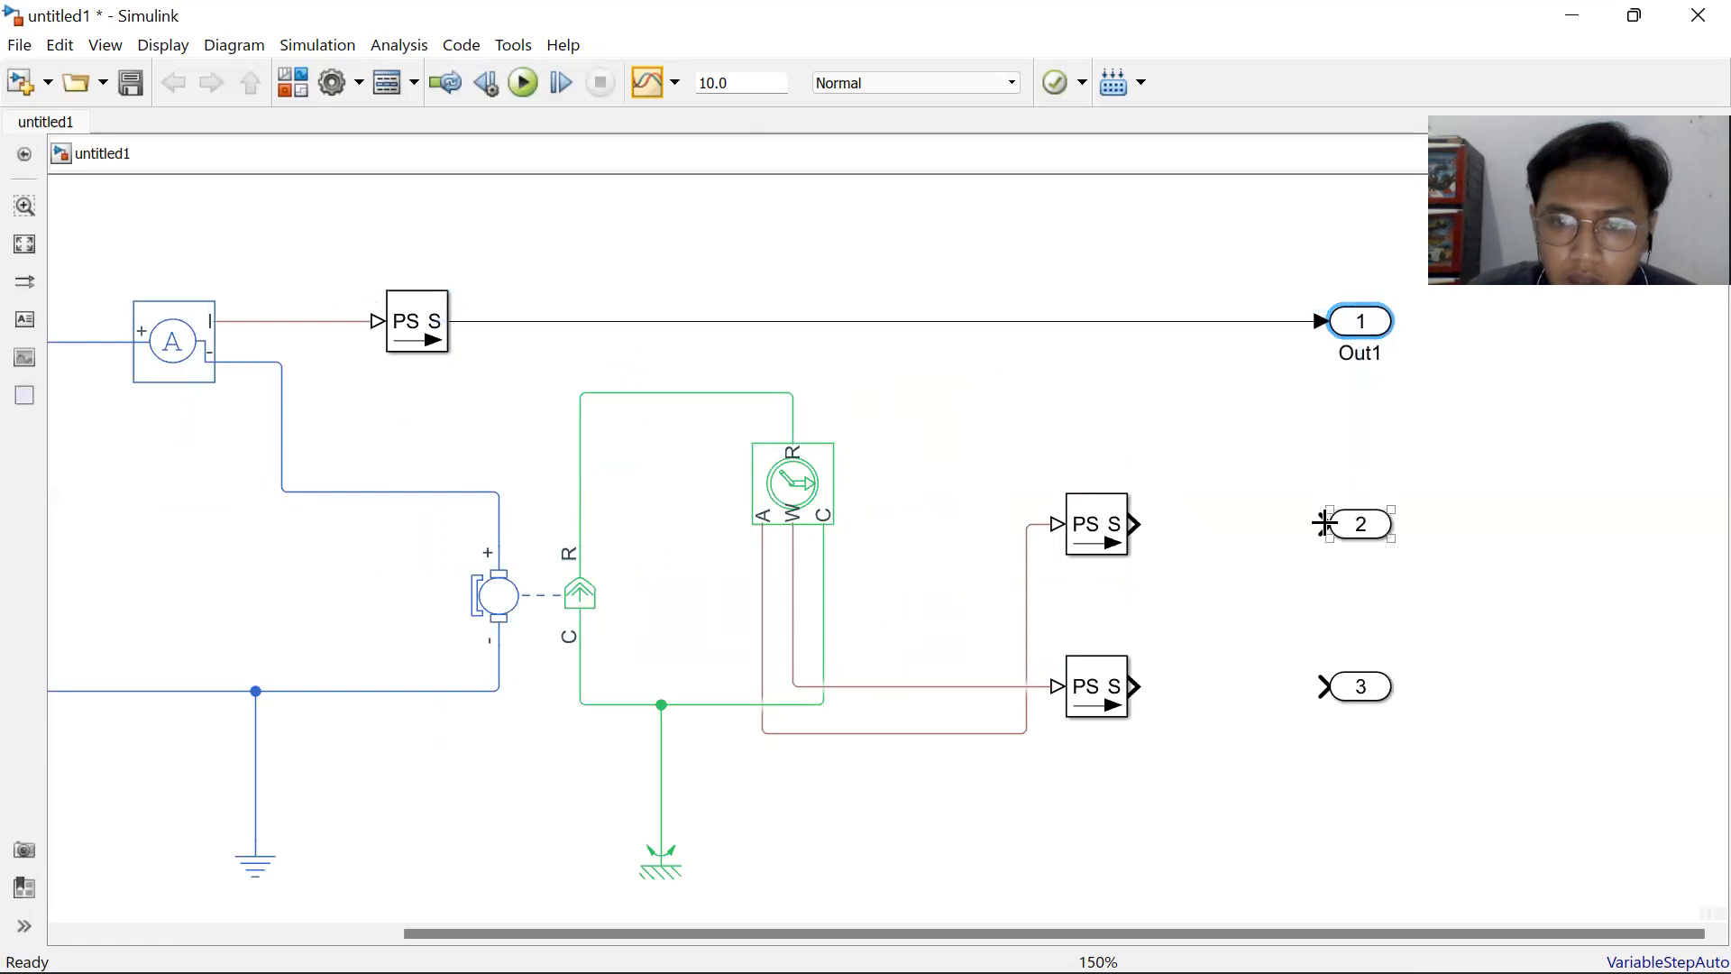
{"action": "left_click_drag", "start_coordinate": [1323, 524], "coordinate": [1134, 524]}
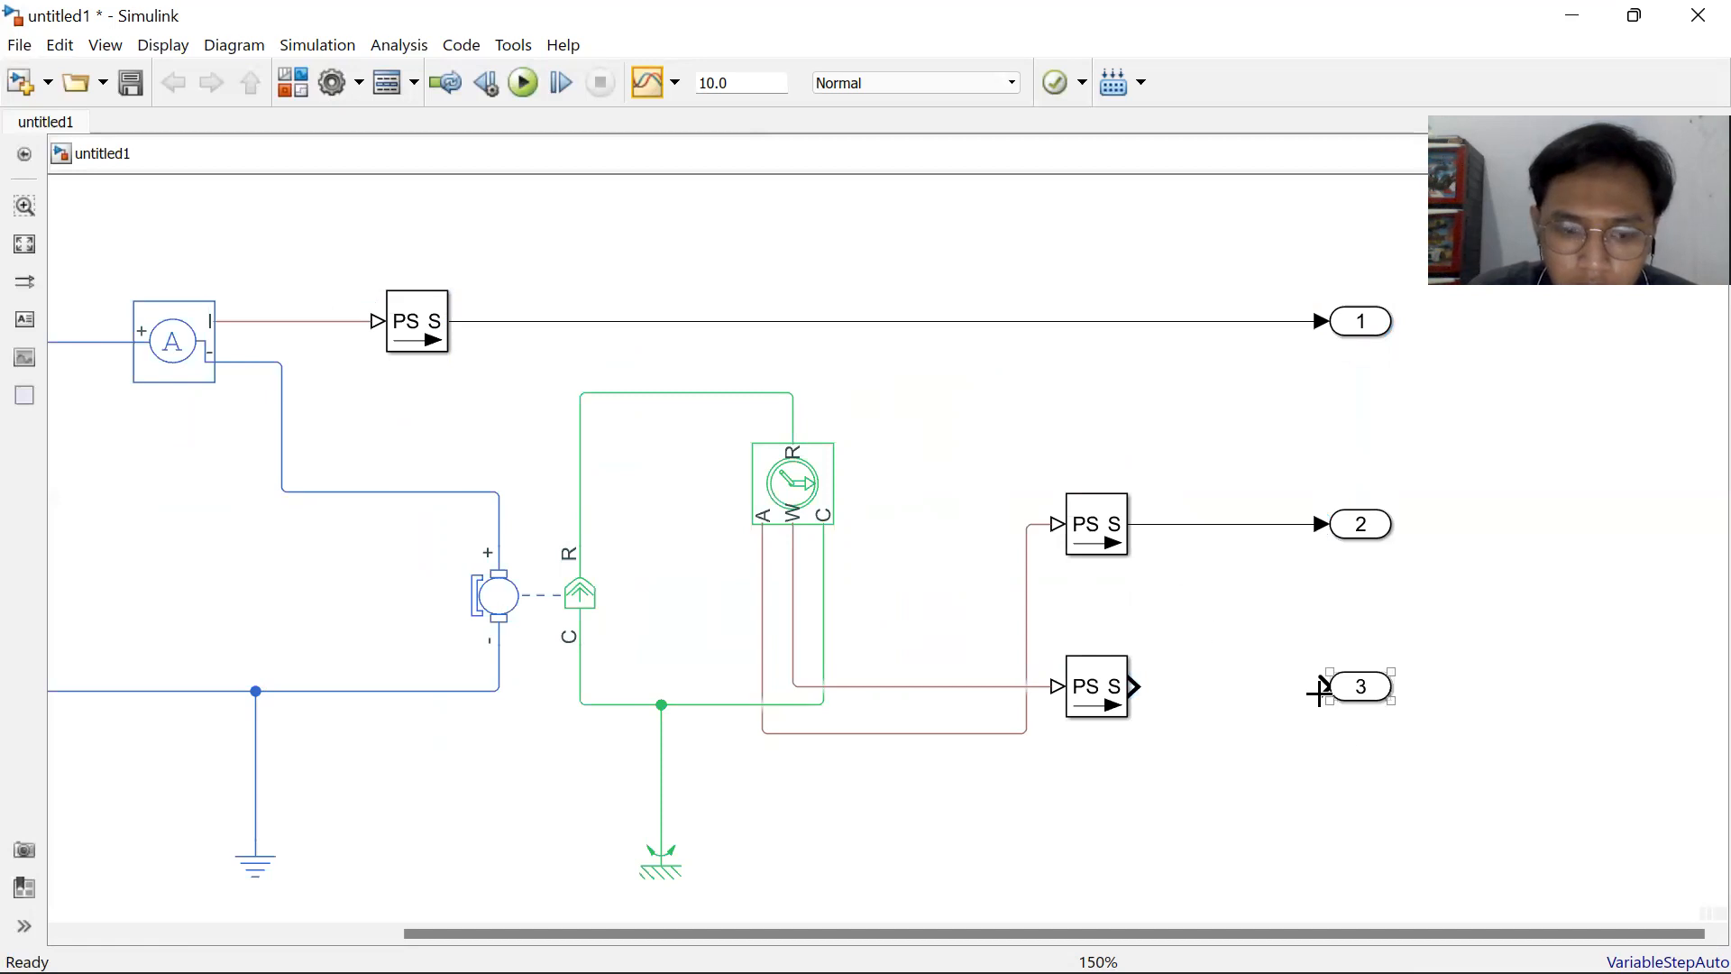
{"action": "left_click_drag", "start_coordinate": [1319, 692], "coordinate": [1136, 688]}
Rename output port 3 as Speed.
{"action": "left_click", "coordinate": [1380, 701]}
{"action": "double_click", "coordinate": [1374, 722]}
{"action": "type", "text": "Speed"}
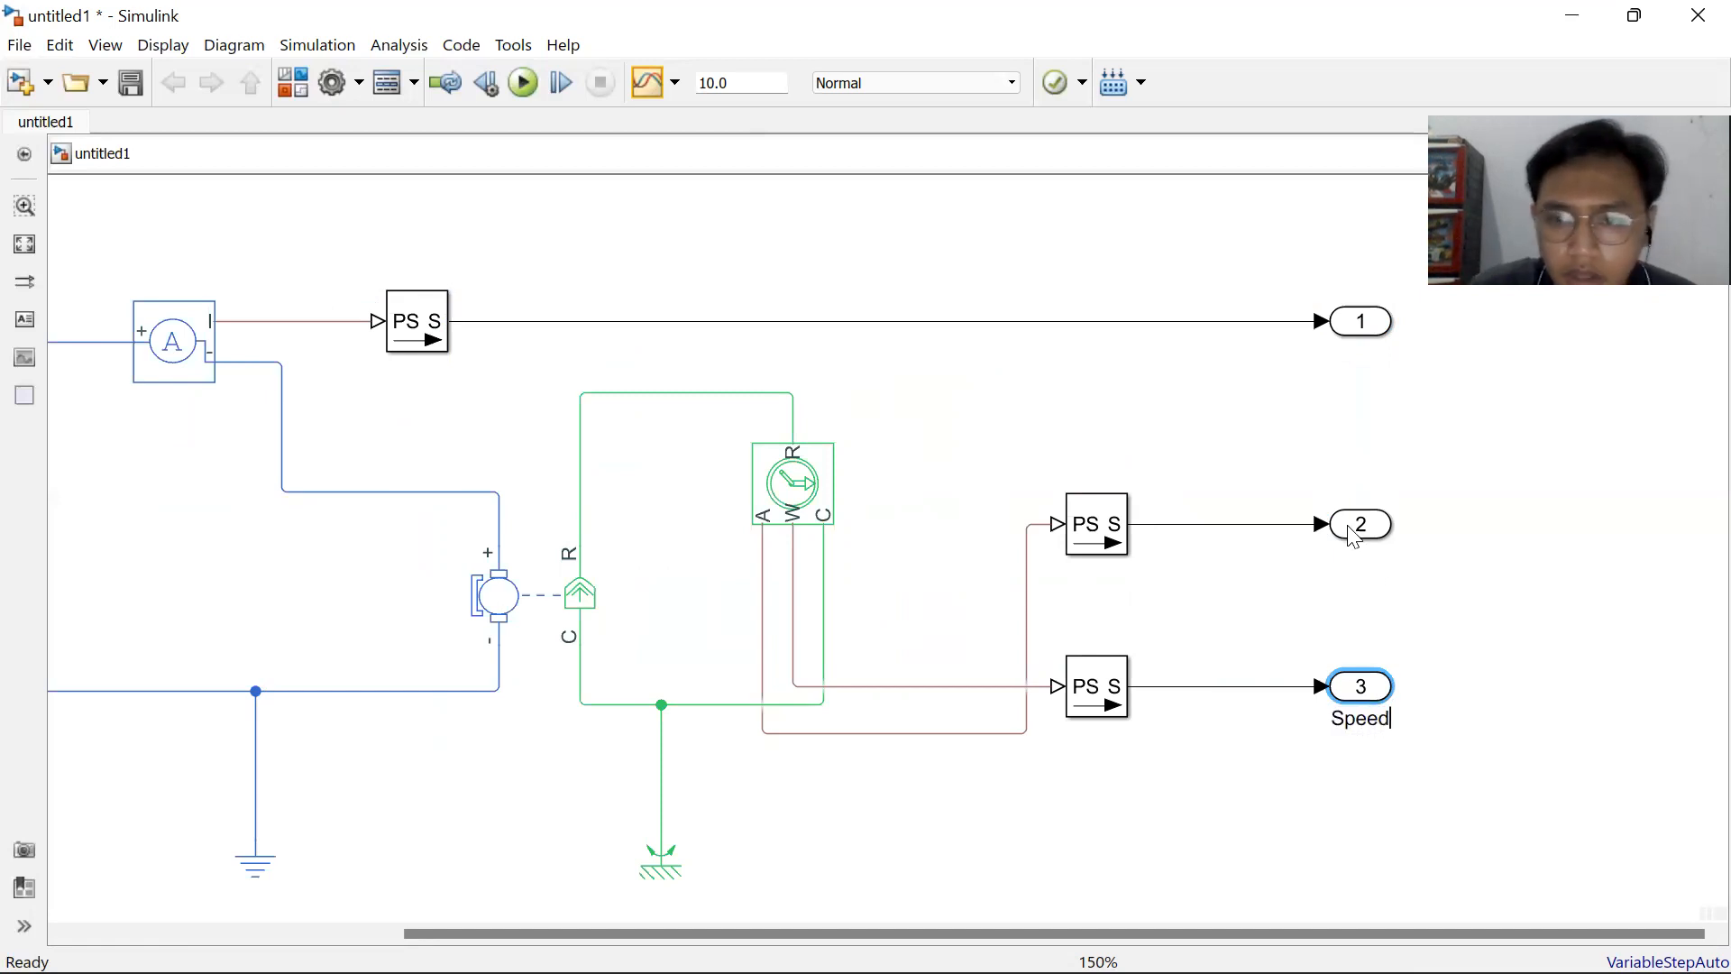
Rename output port 2 as Position.
{"action": "left_click", "coordinate": [1373, 534]}
{"action": "double_click", "coordinate": [1373, 556]}
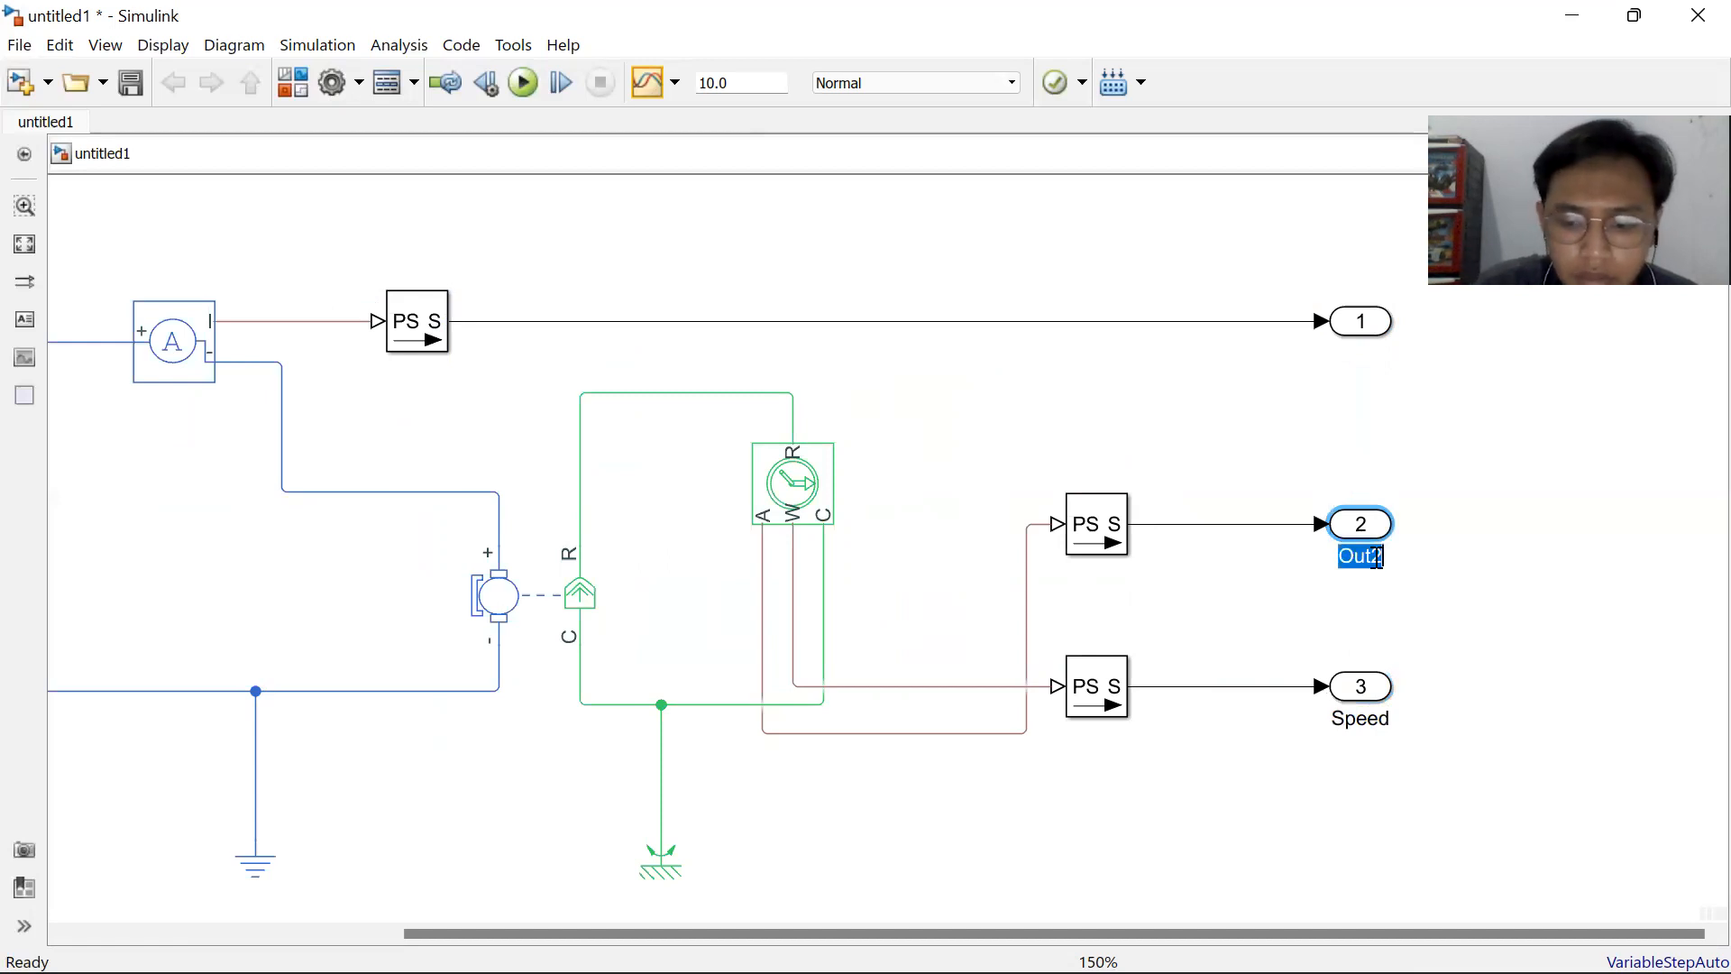
{"action": "type", "text": "osis"}
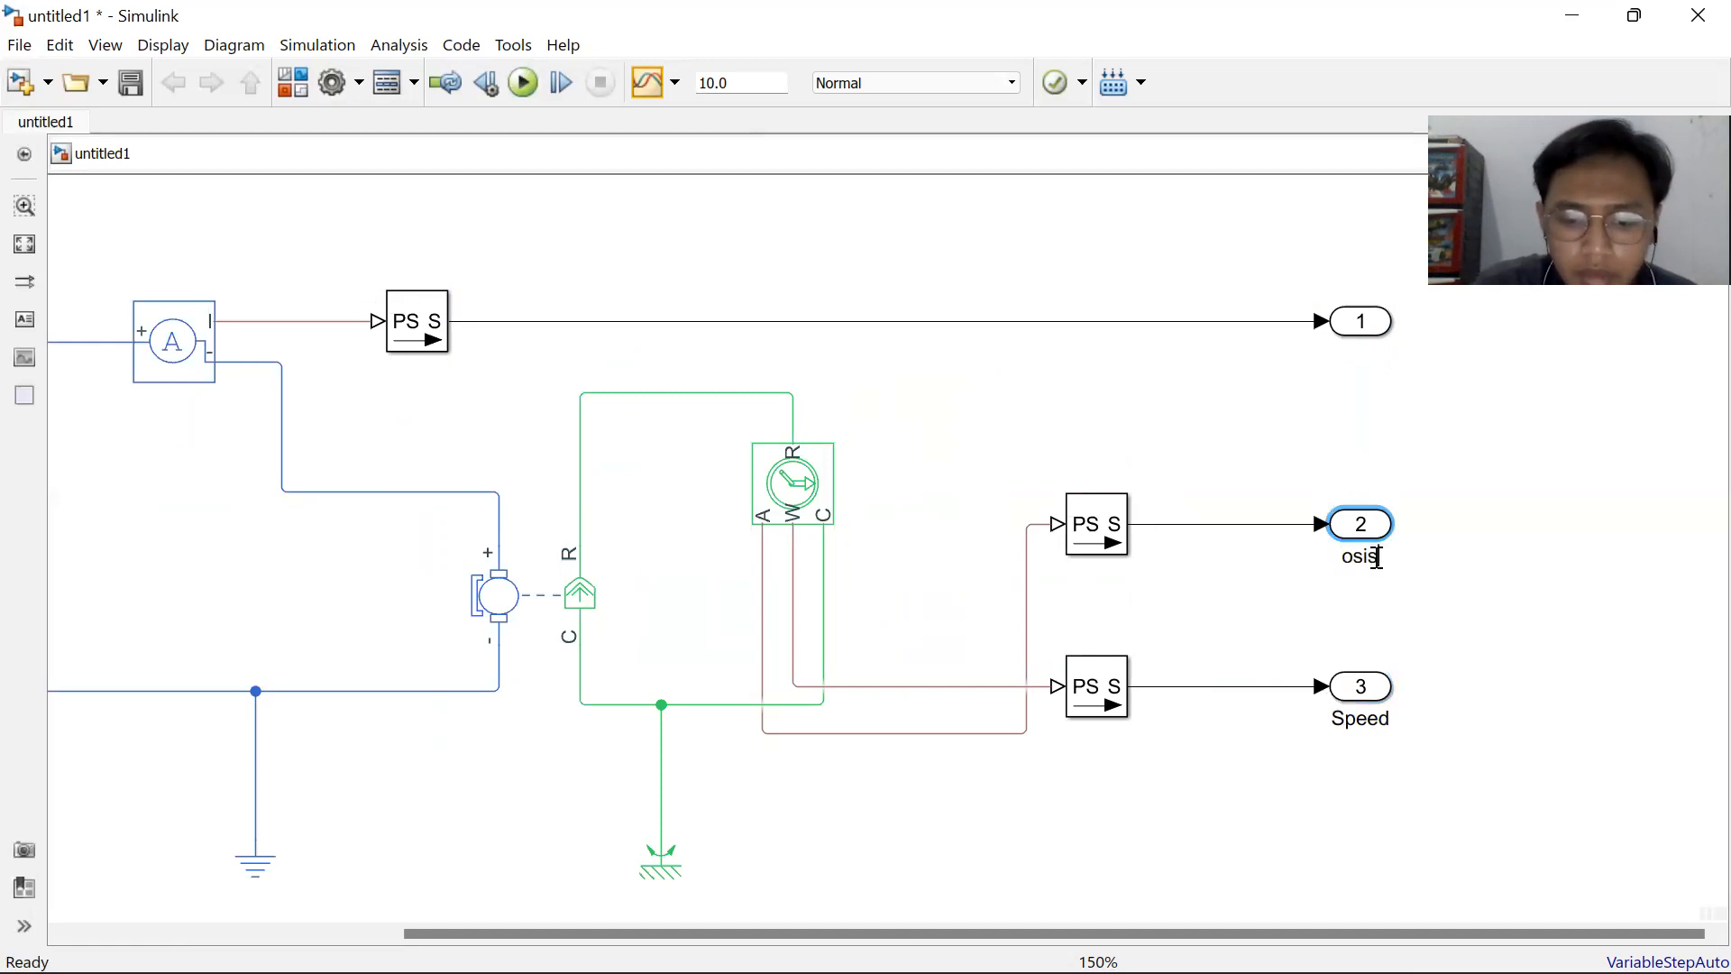
{"action": "key", "text": "BackSpace"}
{"action": "key", "text": "BackSpace"}
{"action": "key", "text": "BackSpace"}
{"action": "key", "text": "BackSpace"}
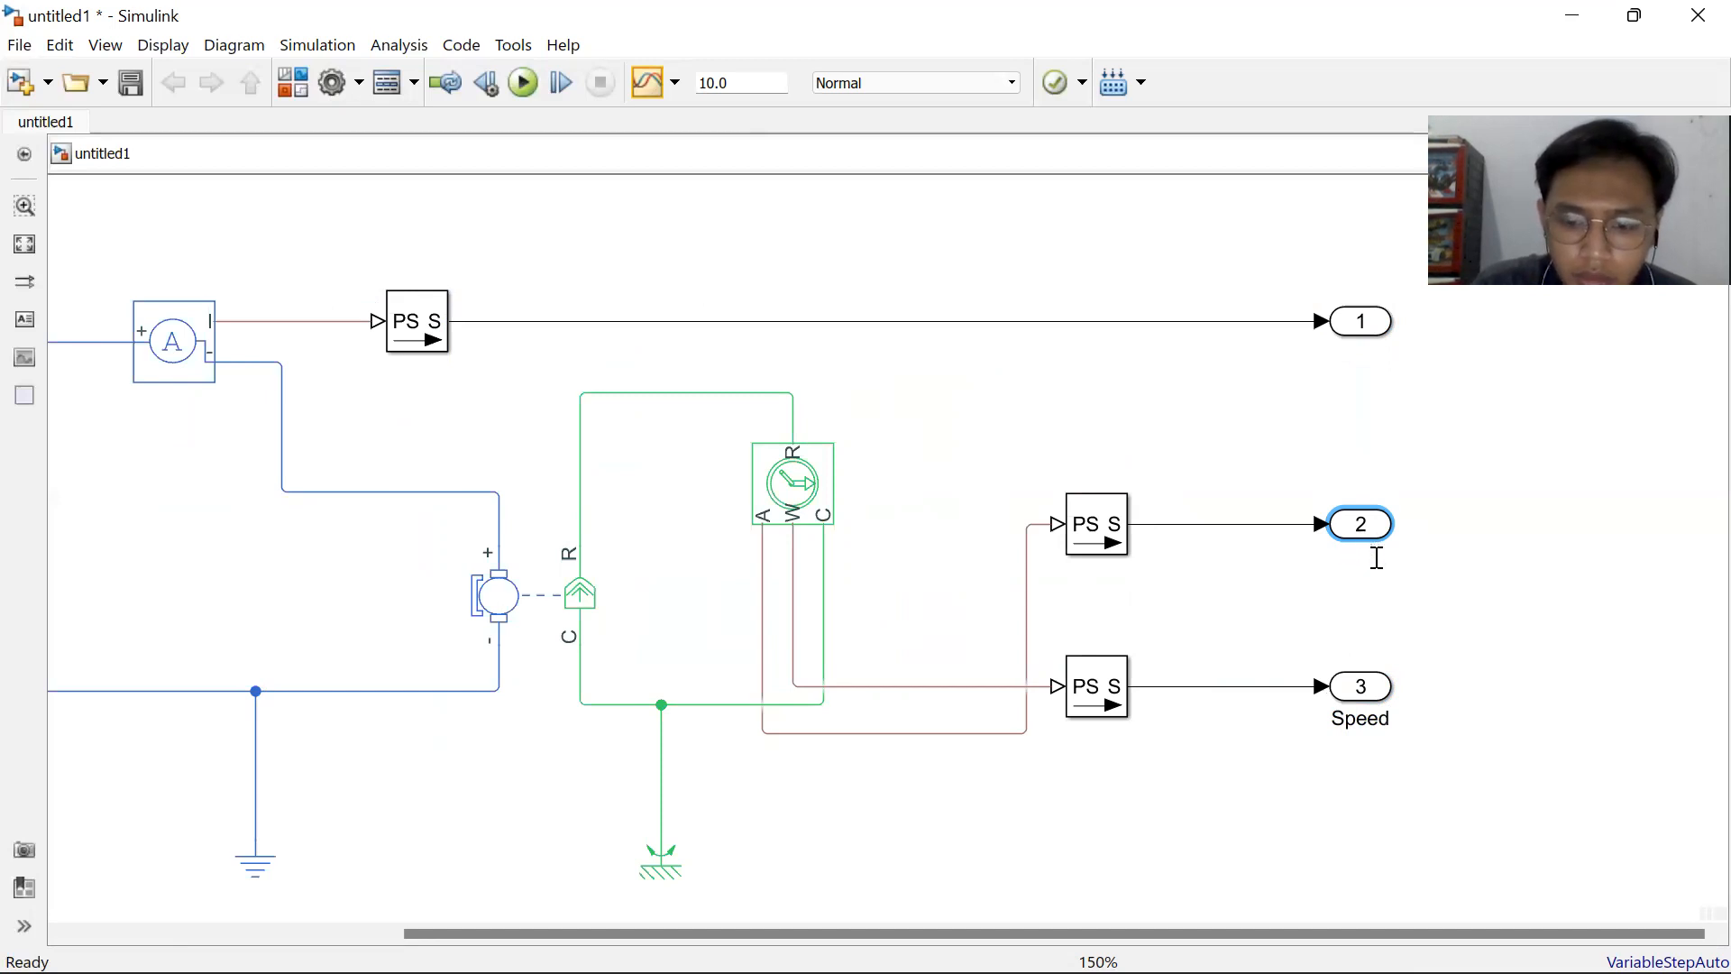
{"action": "type", "text": "osi"}
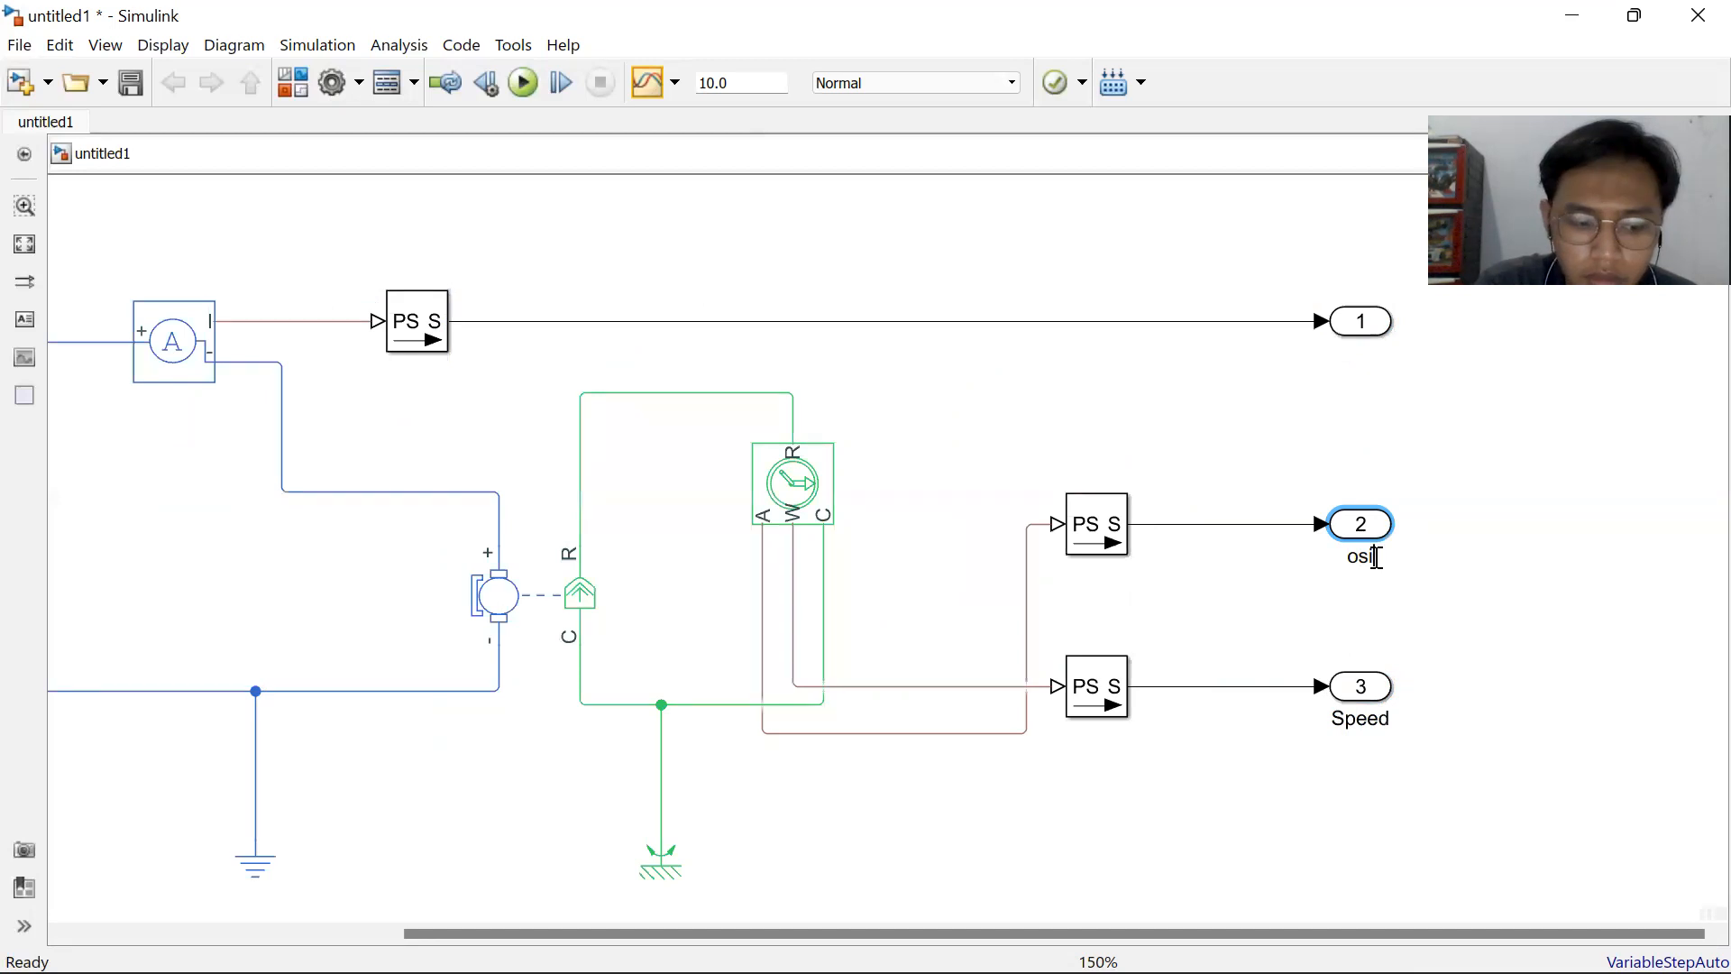
{"action": "type", "text": "tio"}
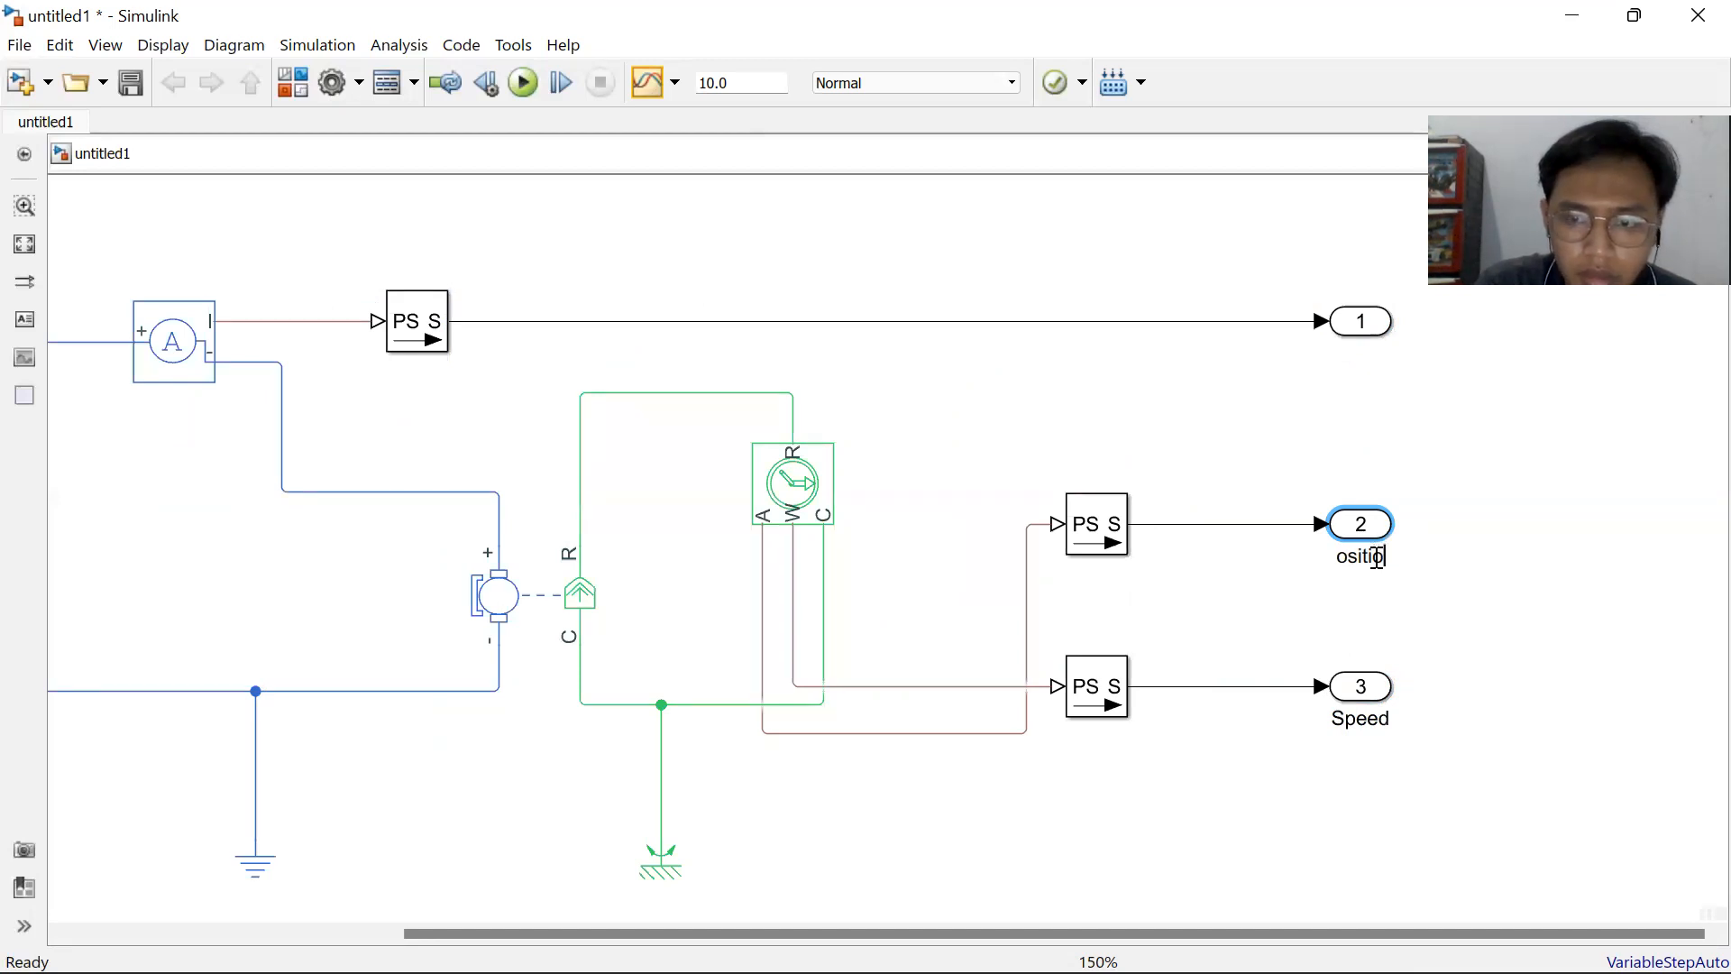
{"action": "type", "text": "n"}
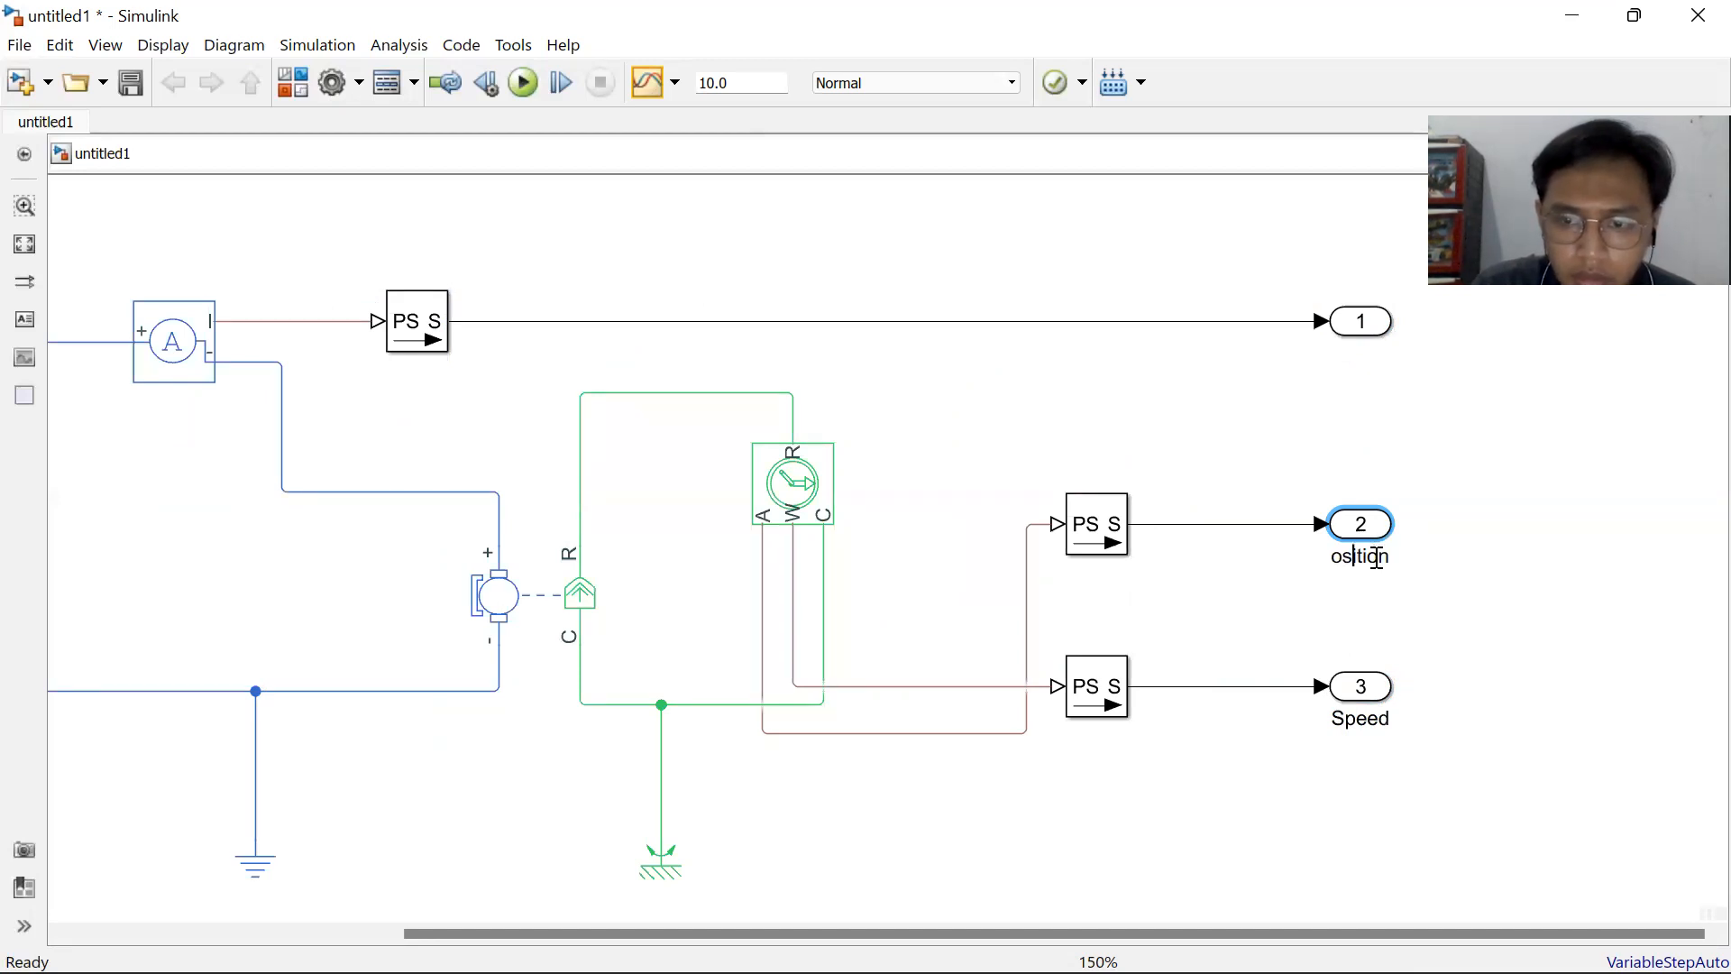
{"action": "type", "text": "P"}
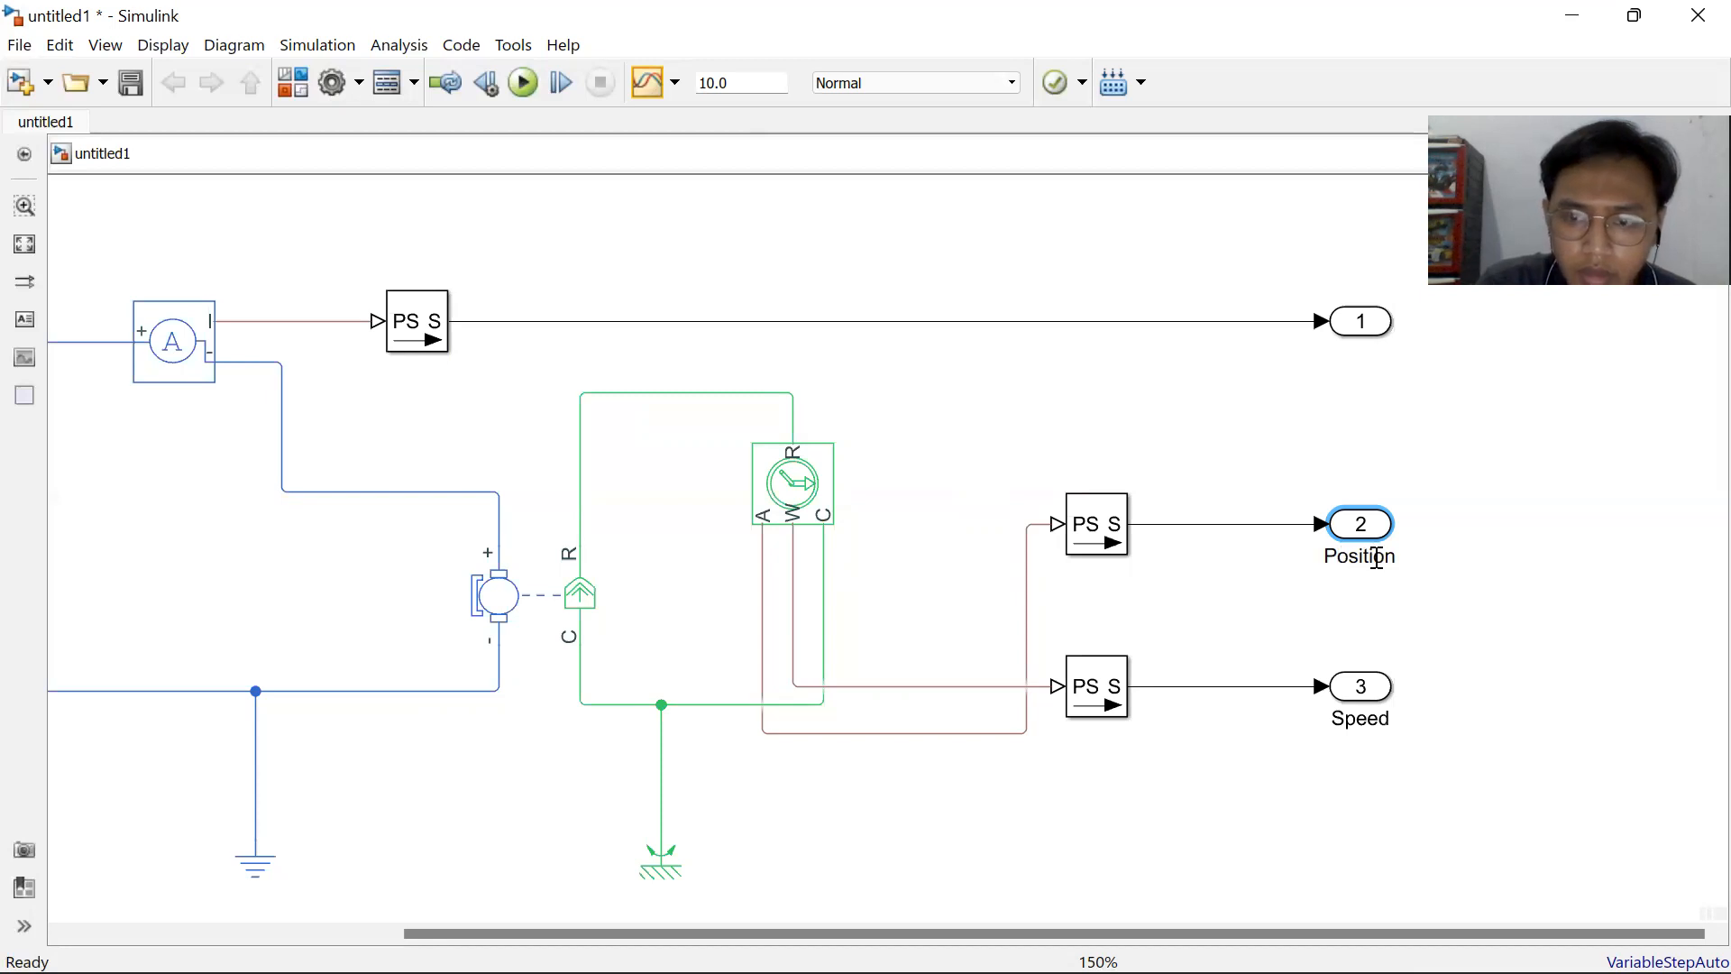
Rename output port 1 as Current.
{"action": "left_click", "coordinate": [1370, 342]}
{"action": "double_click", "coordinate": [1364, 354]}
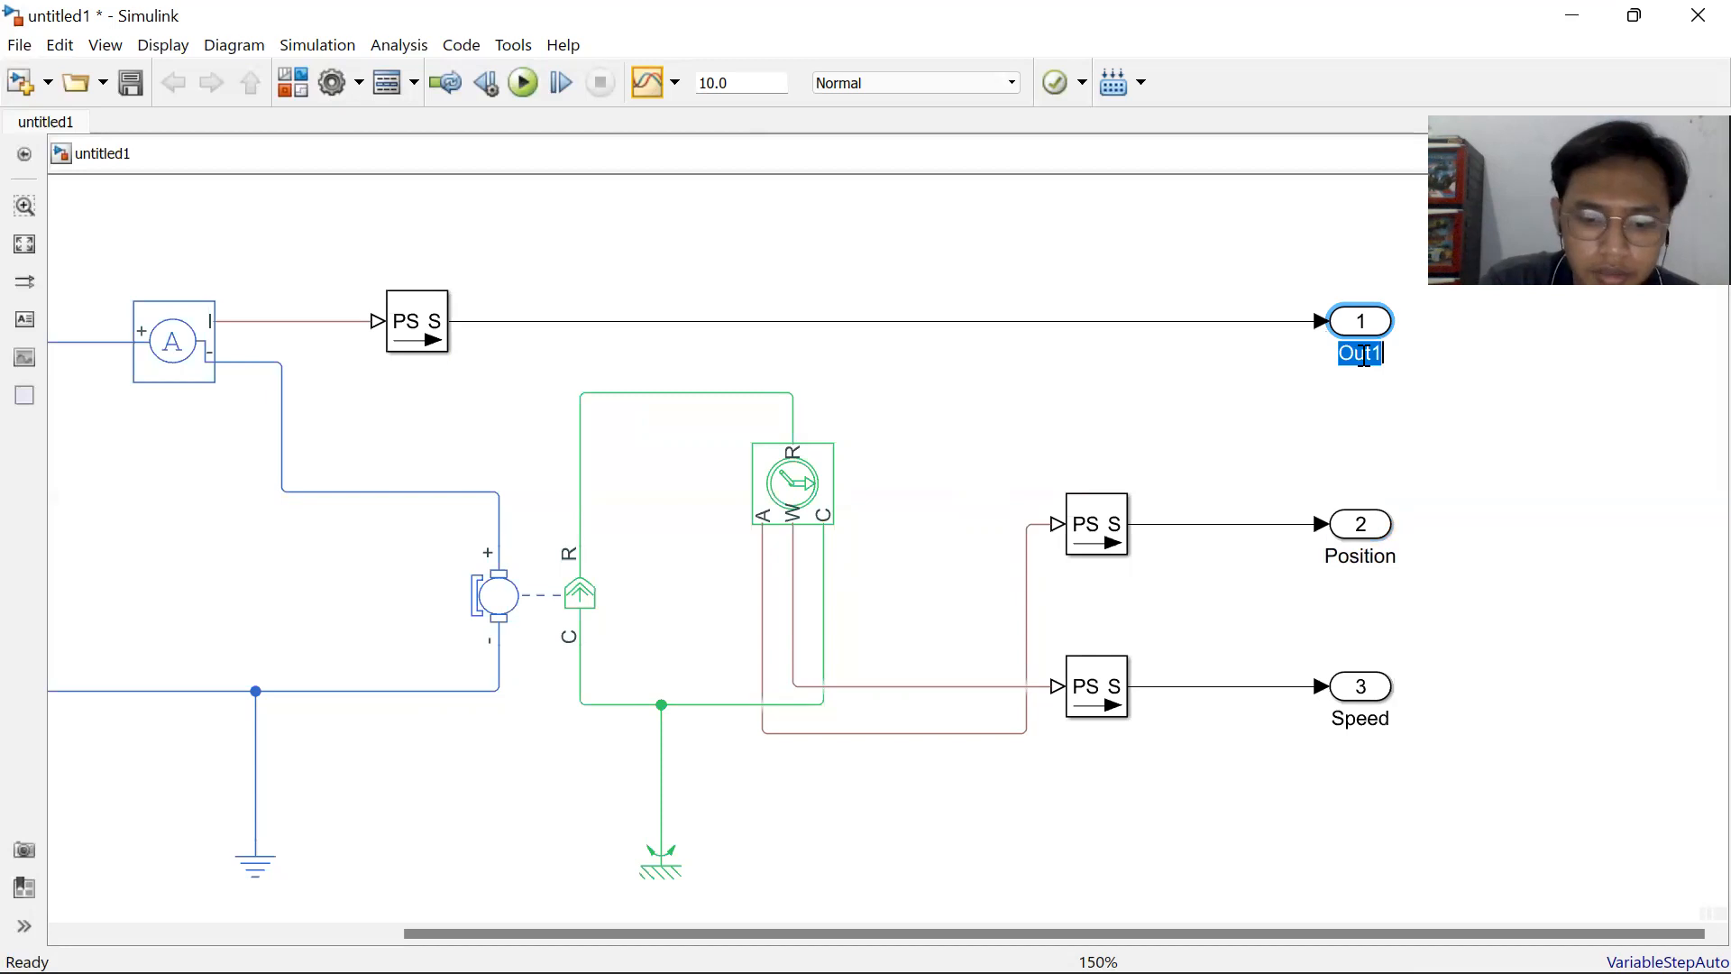
{"action": "type", "text": "Cu"}
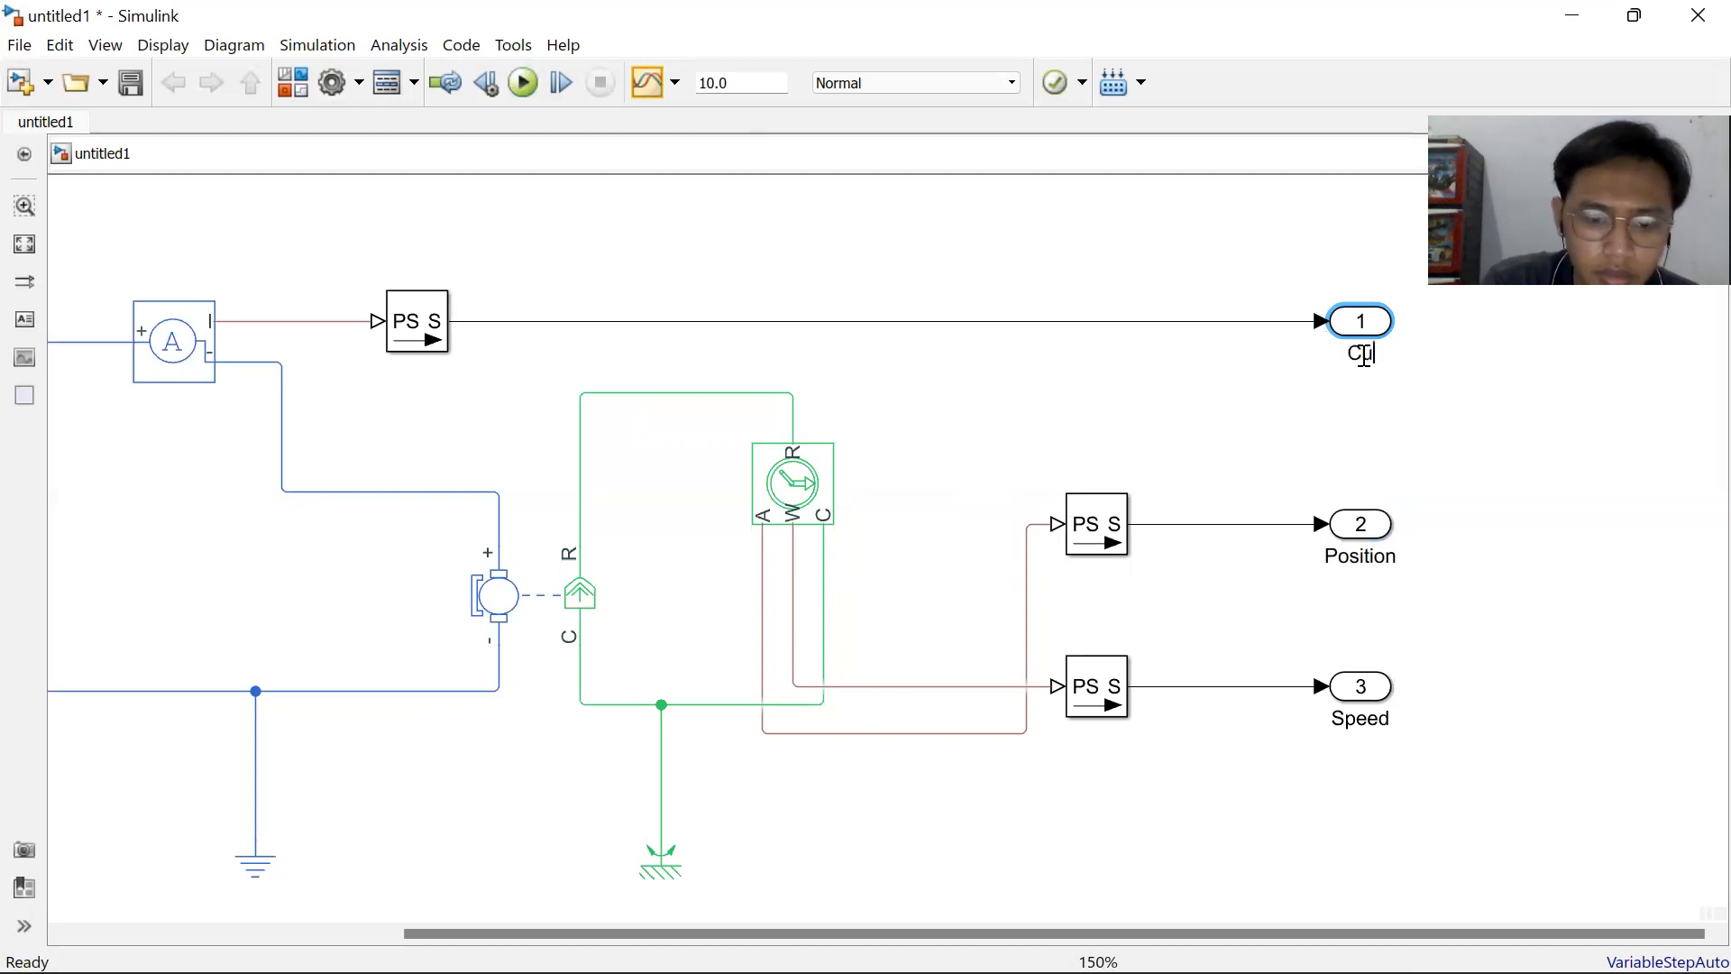
{"action": "type", "text": "rrent"}
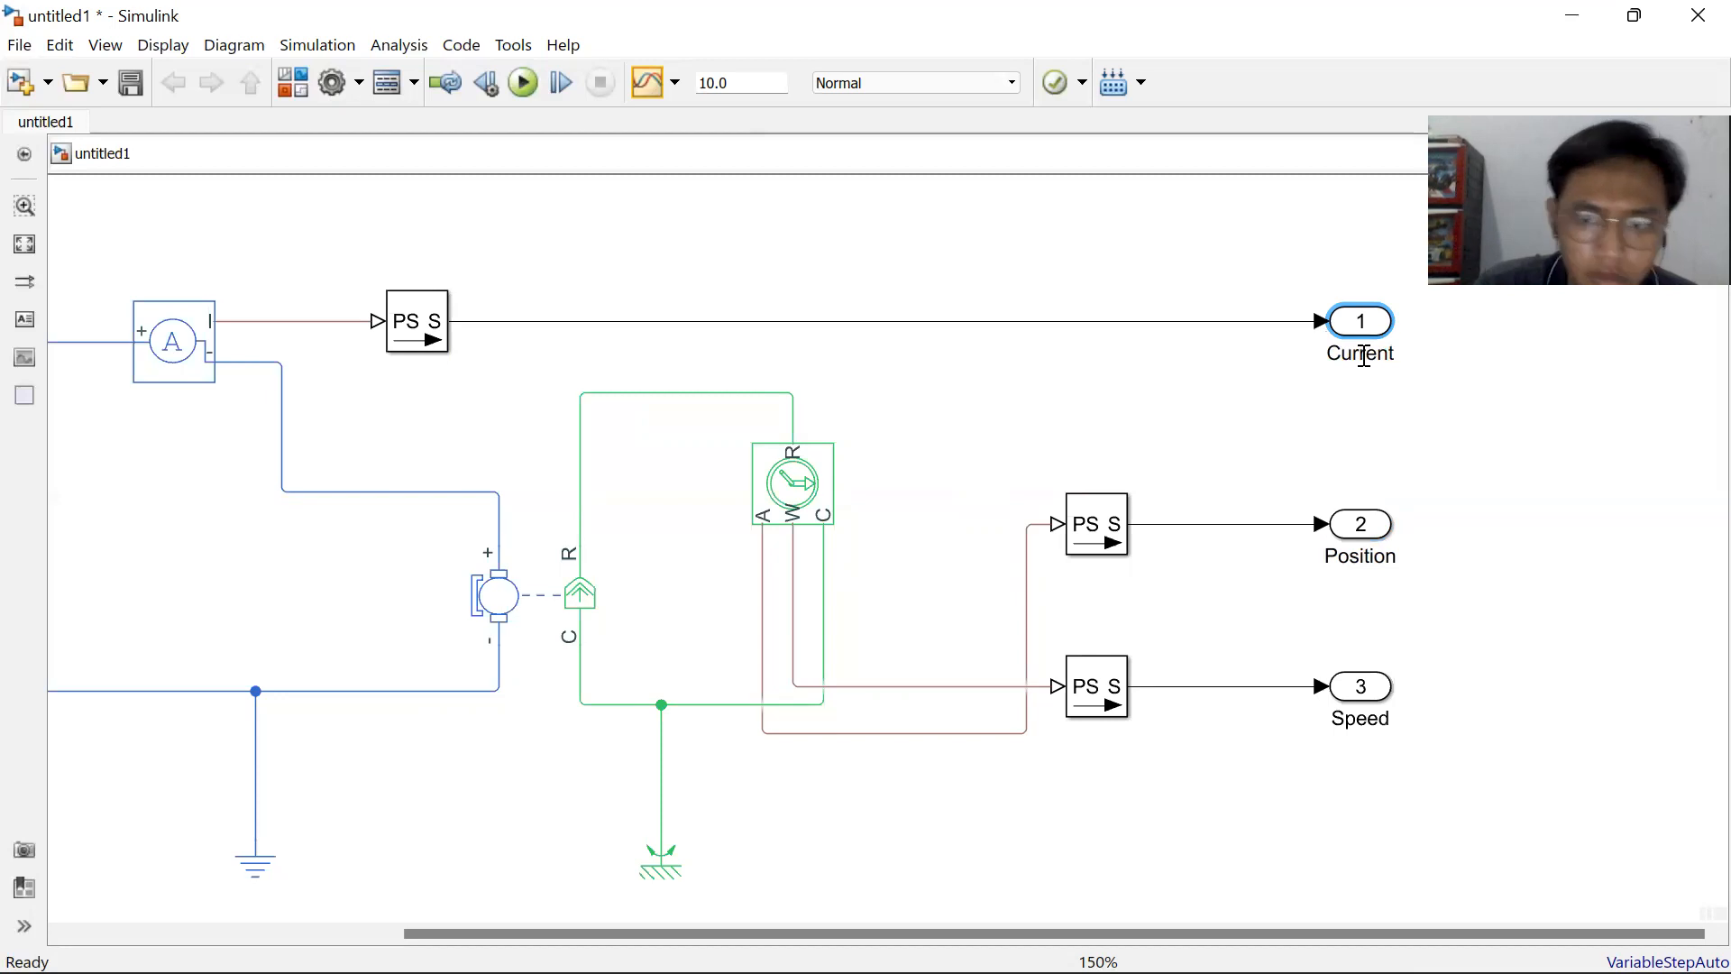
Keep the Ideal Rotational Motion Sensor's block name displayed beside the sensor.
{"action": "scroll", "coordinate": [1057, 428], "scroll_direction": "down", "scroll_amount": 2}
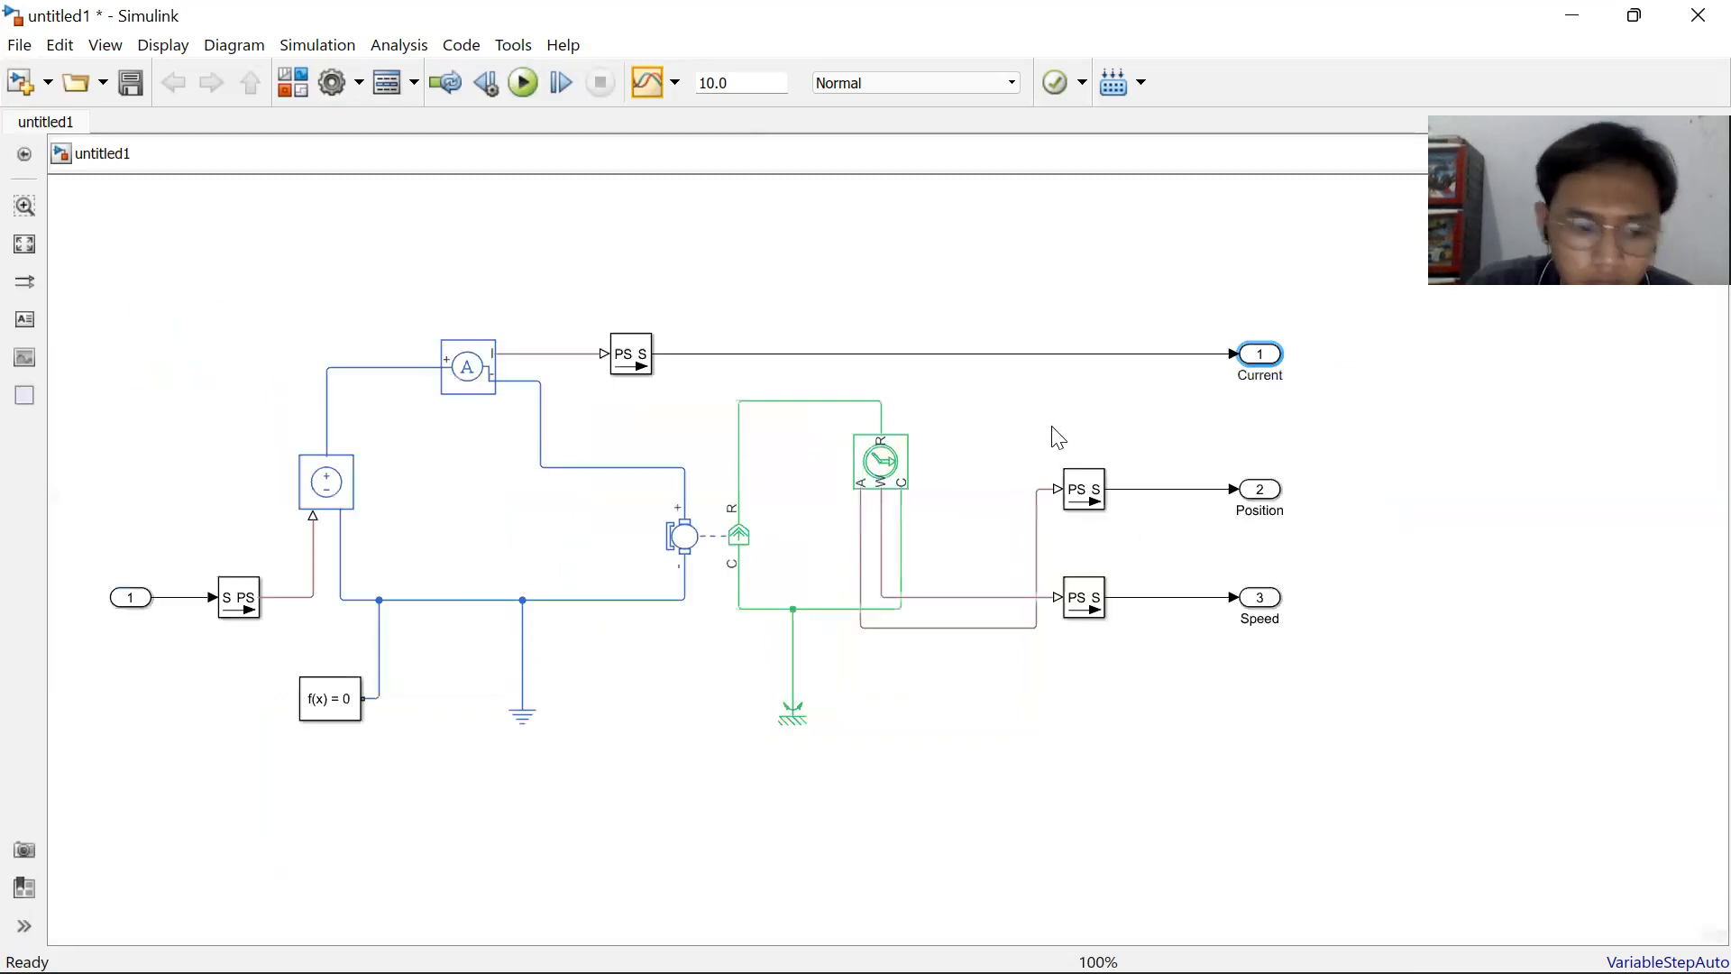
{"action": "left_click", "coordinate": [867, 460]}
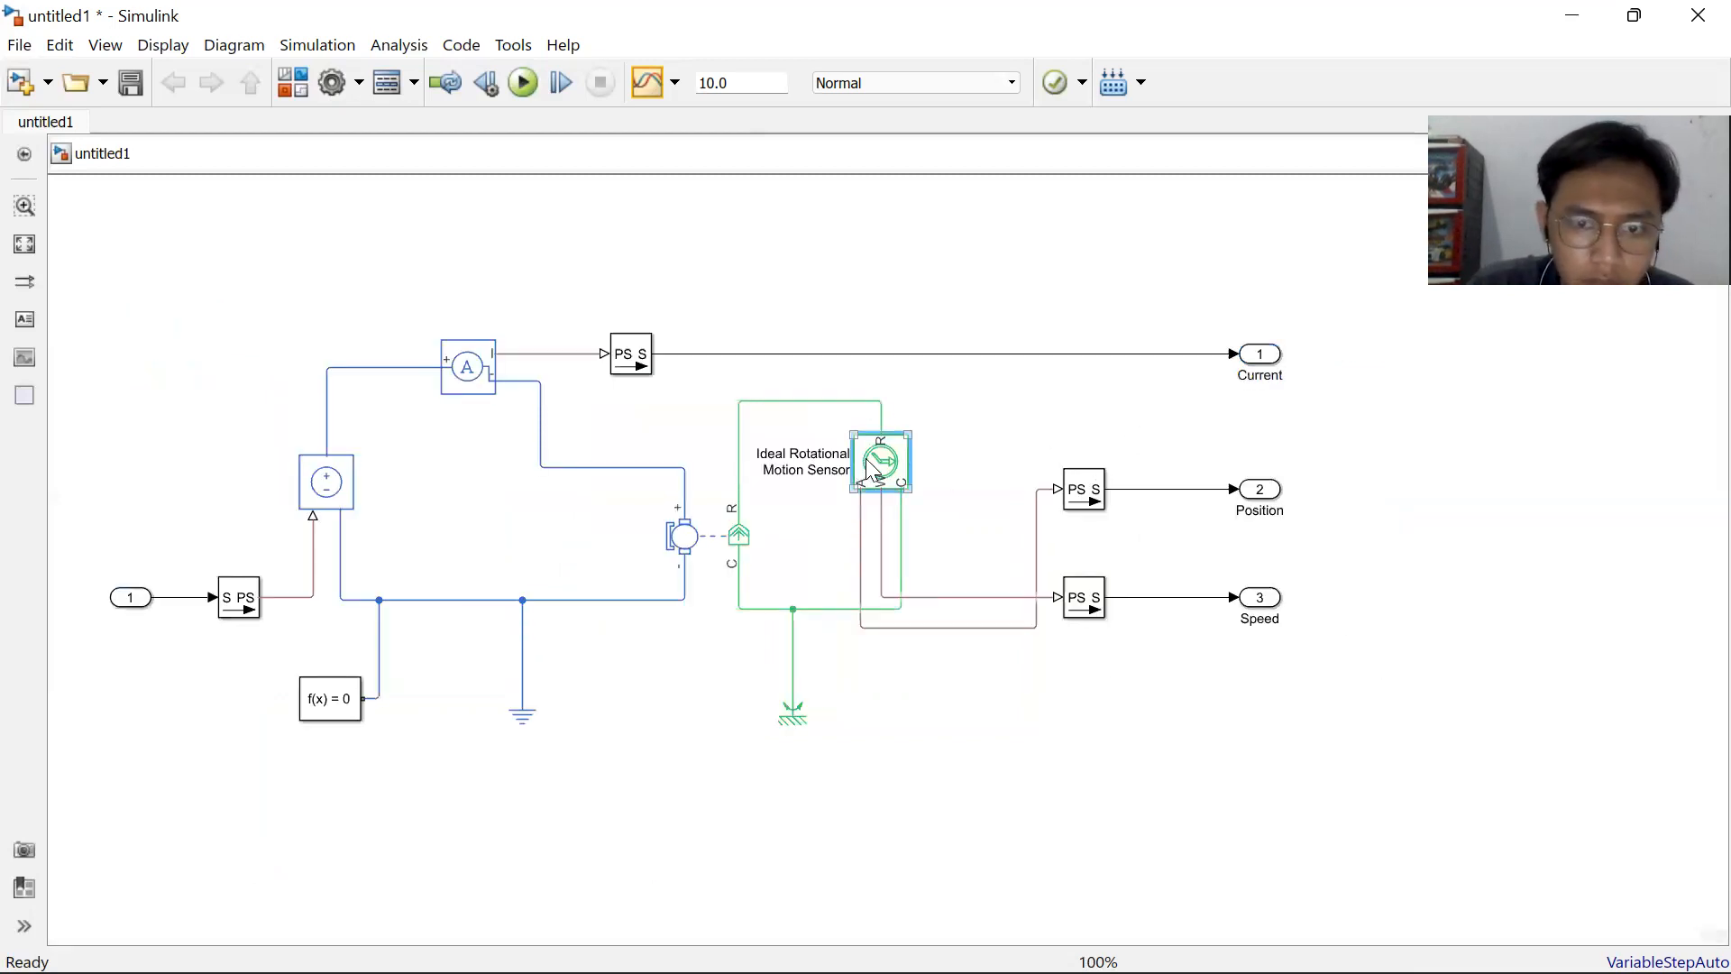
{"action": "left_click", "coordinate": [830, 467]}
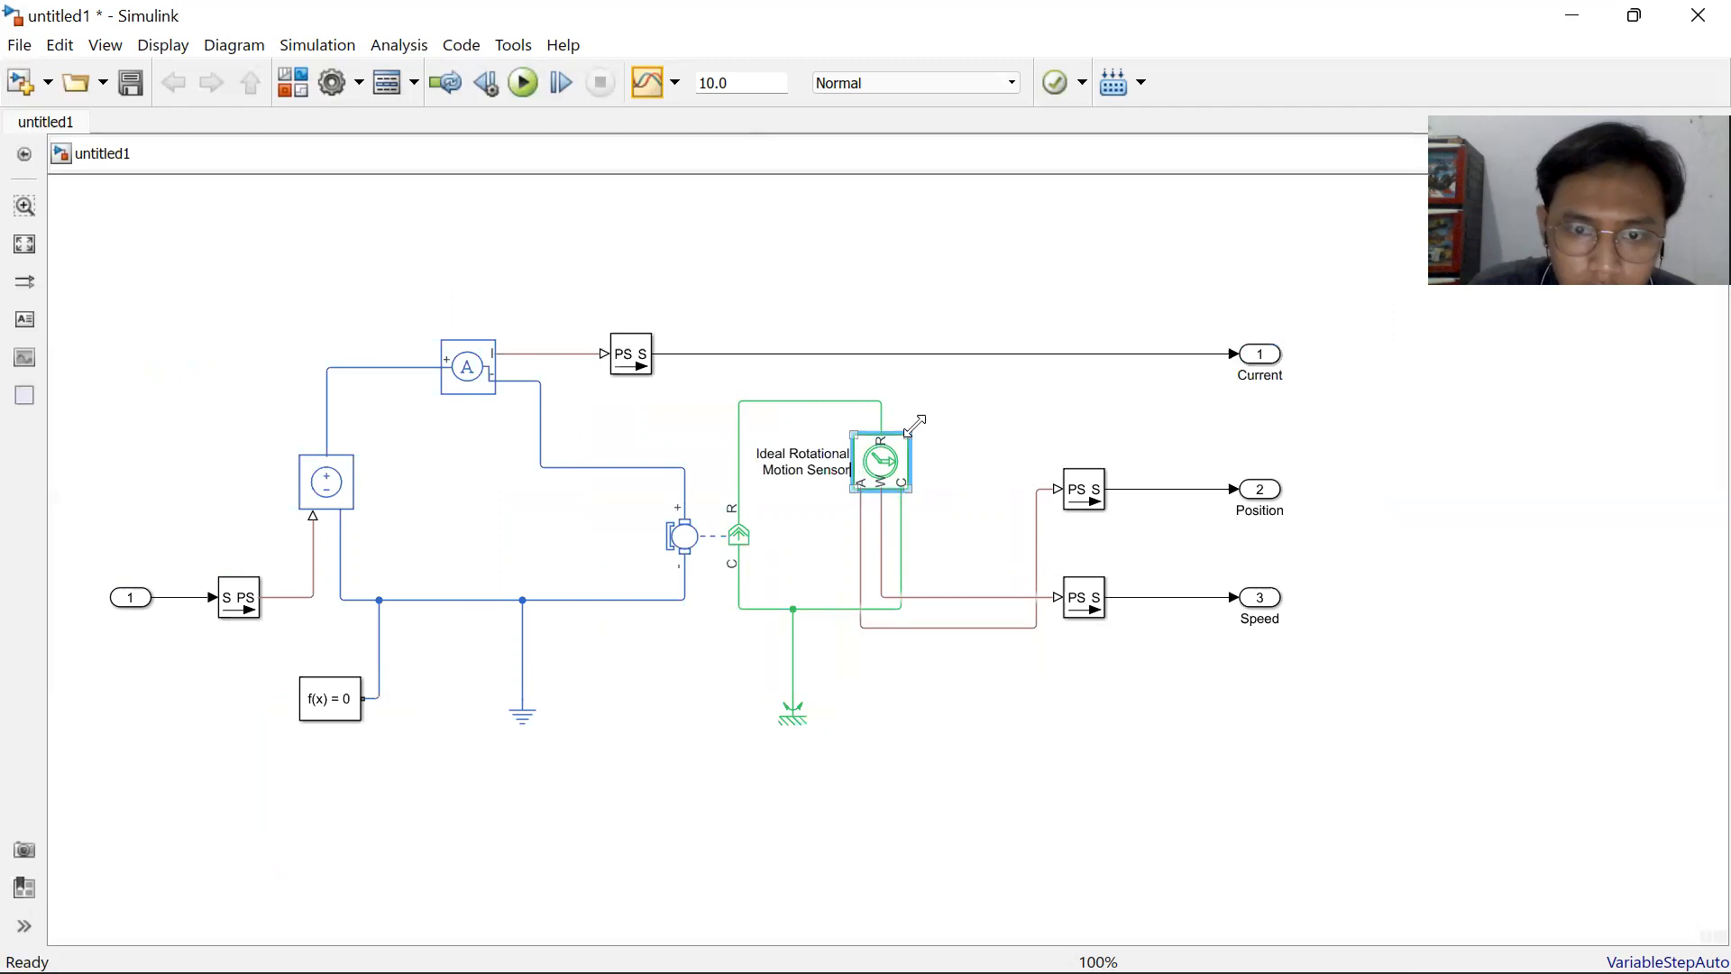
{"action": "left_click", "coordinate": [915, 422]}
{"action": "left_click", "coordinate": [1032, 429]}
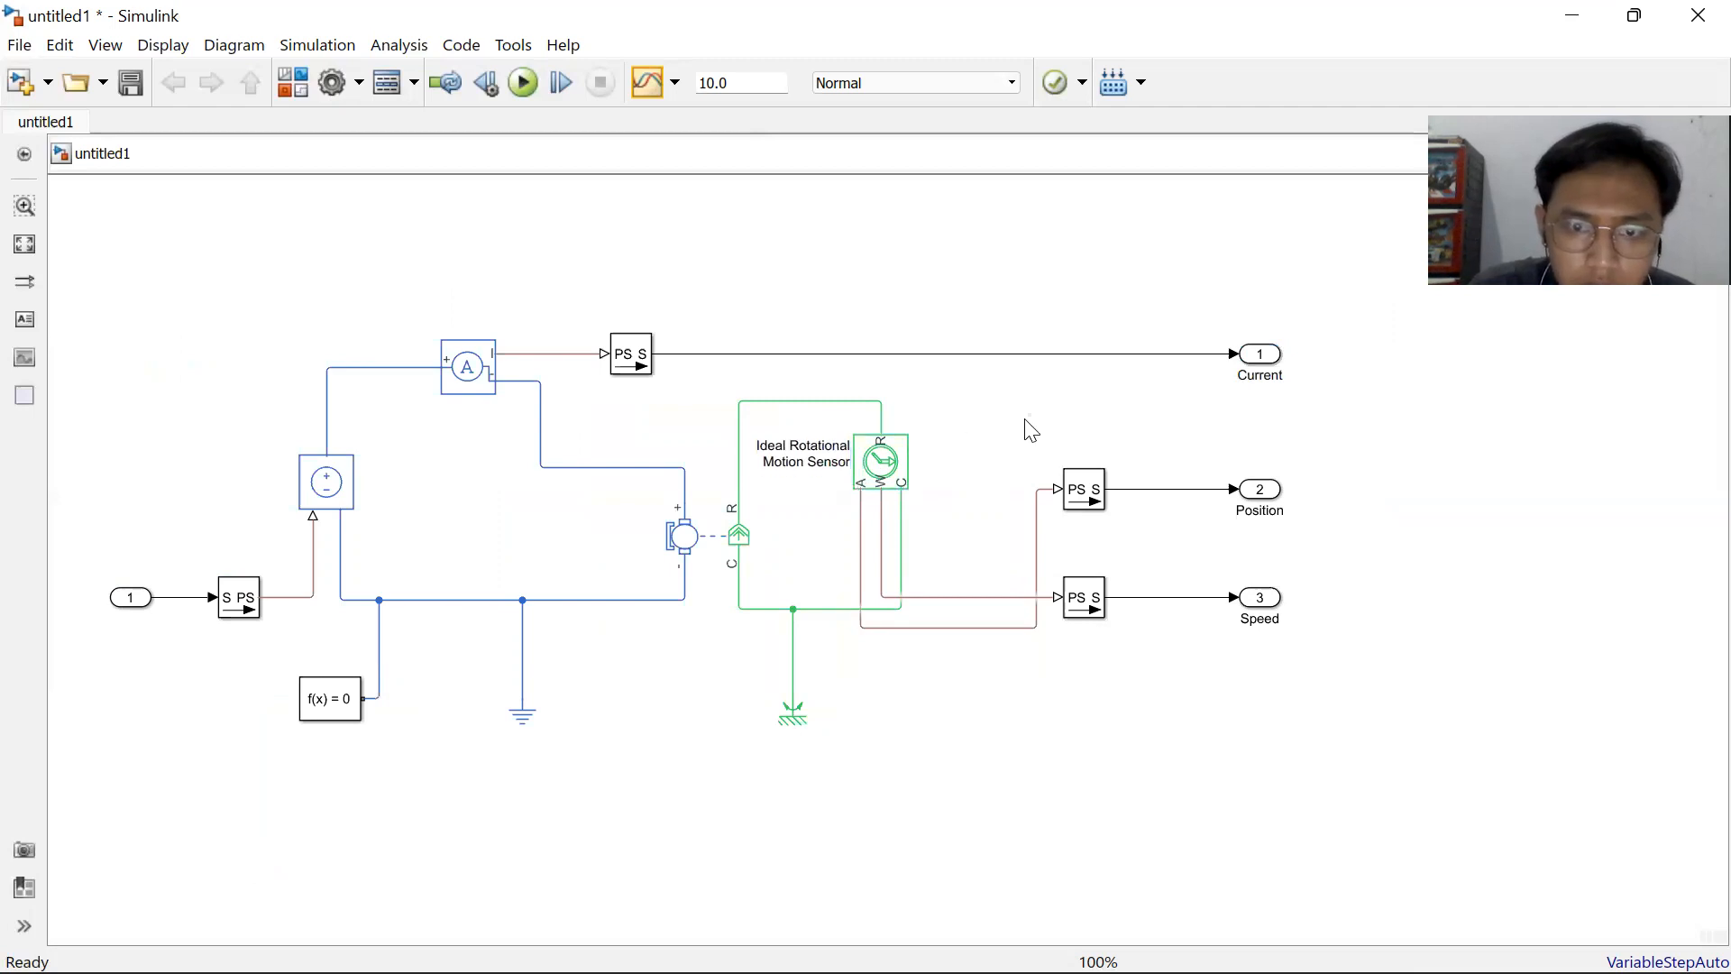
Keep the block names of the Mechanical Rotational Reference and the Electrical Reference displayed in the diagram.
{"action": "left_click", "coordinate": [795, 713]}
{"action": "left_click", "coordinate": [940, 721]}
{"action": "key", "text": "Return"}
{"action": "left_click", "coordinate": [522, 716]}
{"action": "left_click", "coordinate": [664, 714]}
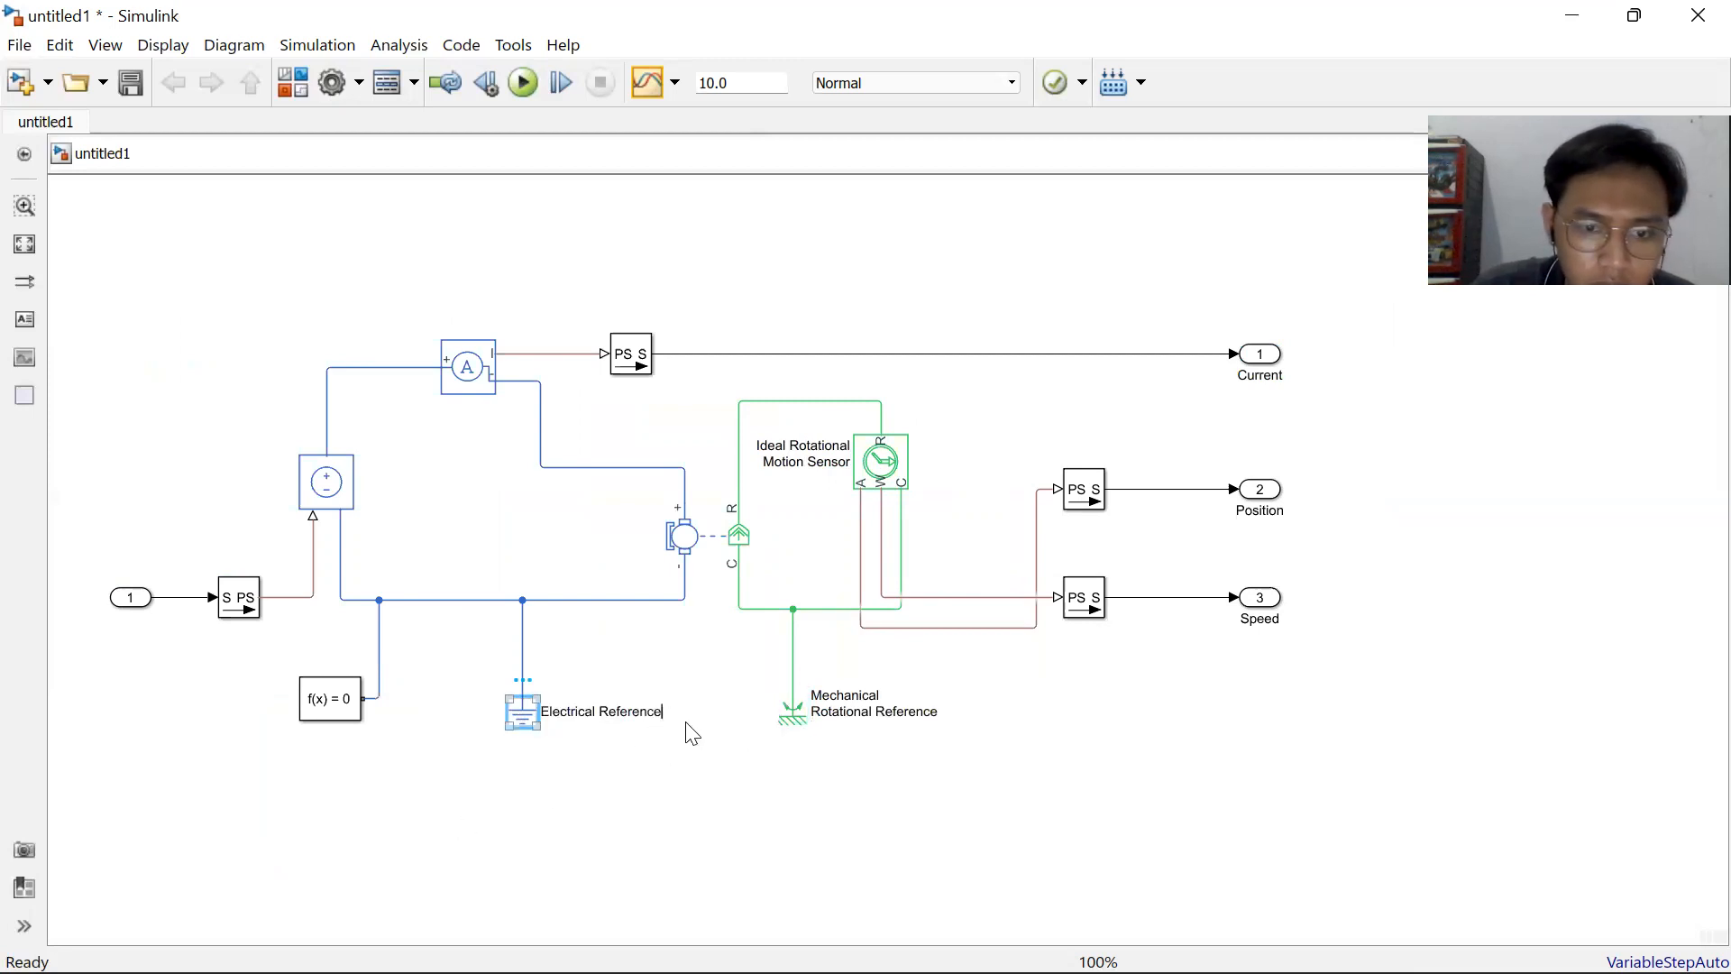
{"action": "key", "text": "Return"}
Keep the Solver Configuration's block name displayed below its block.
{"action": "left_click", "coordinate": [314, 707]}
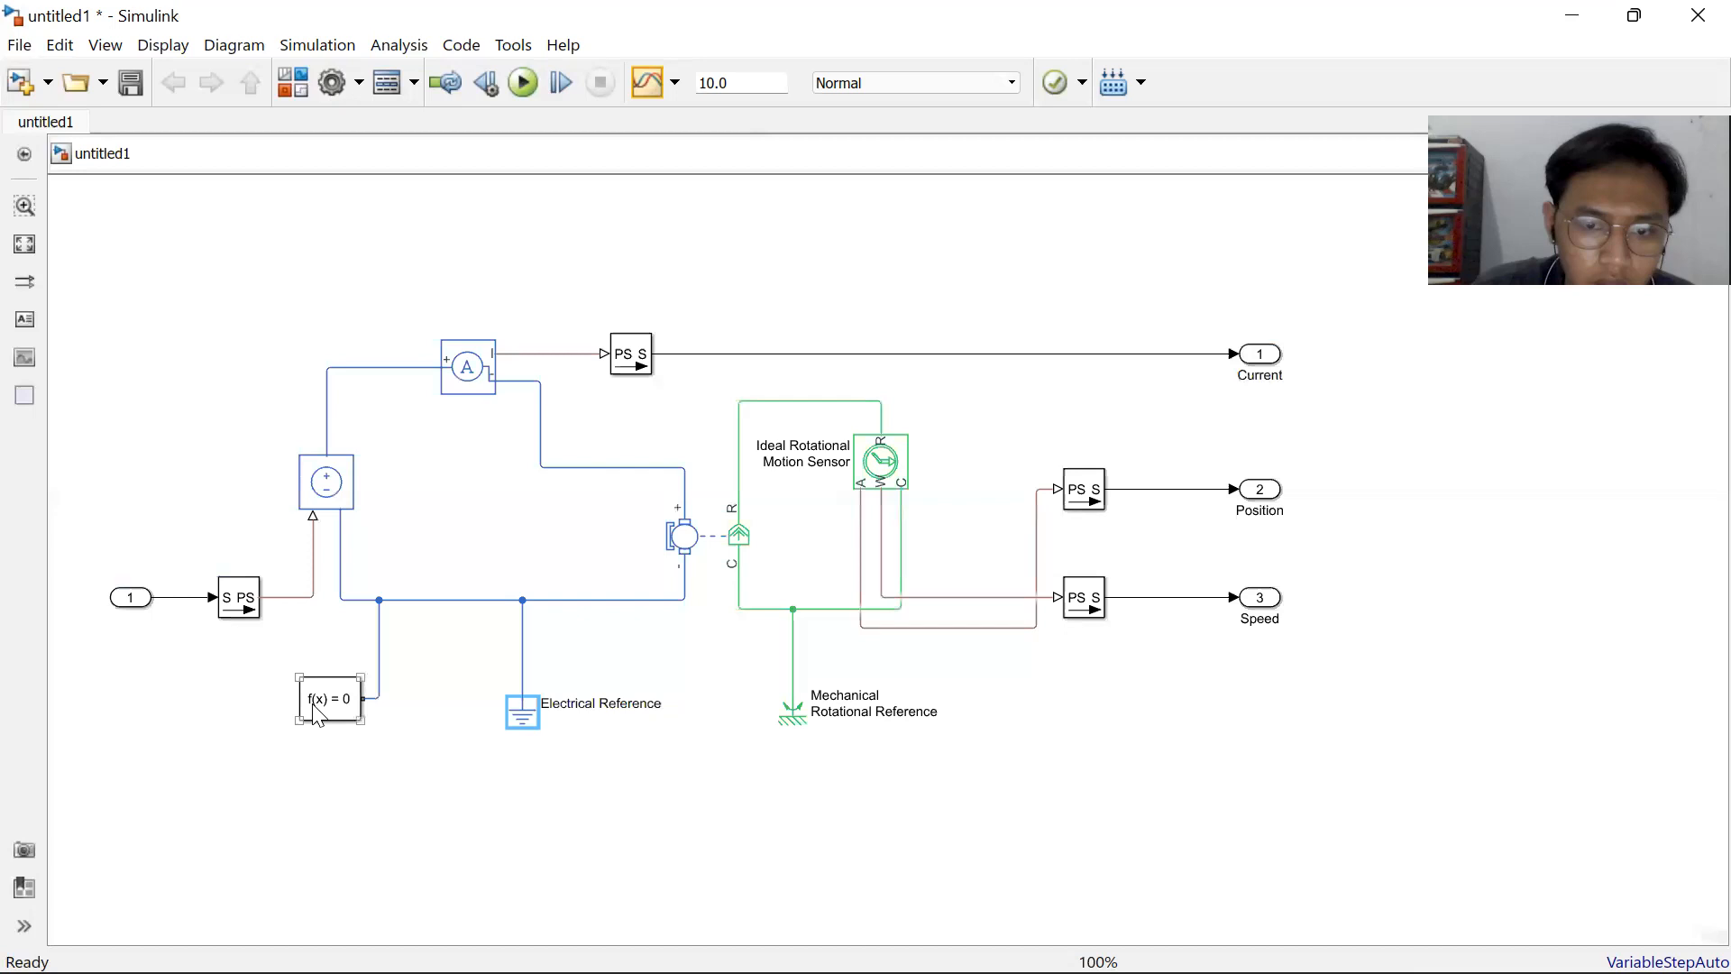
{"action": "left_click", "coordinate": [316, 712]}
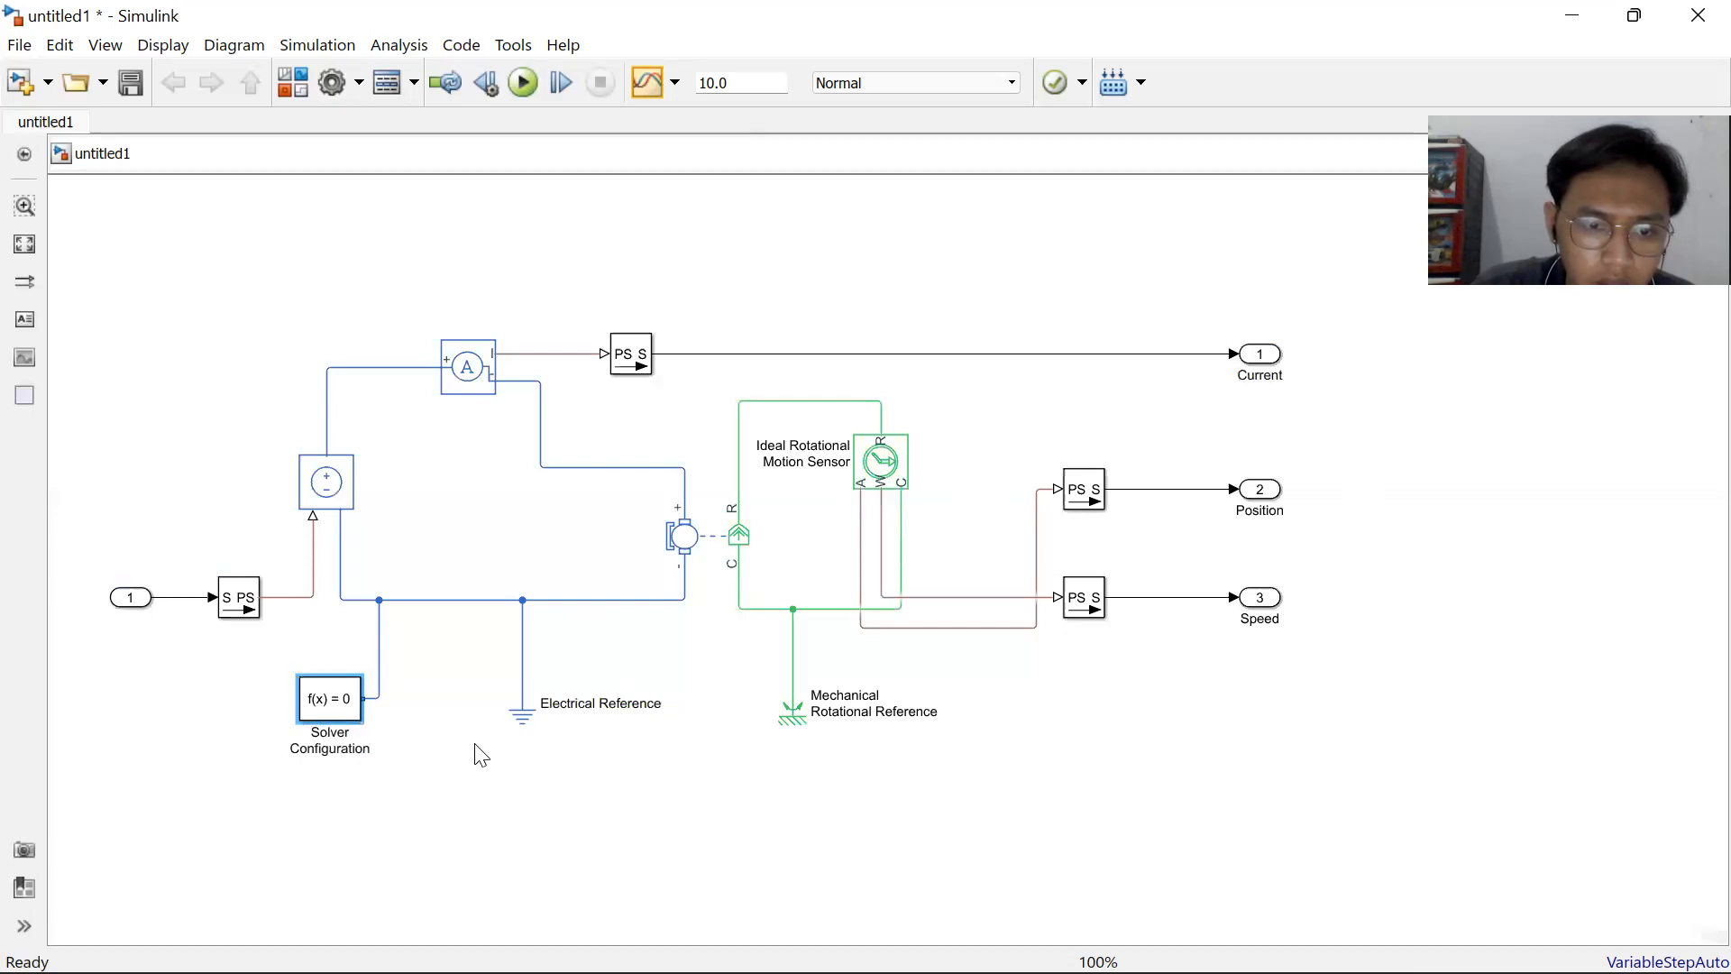
{"action": "left_click", "coordinate": [174, 758]}
Rename input port 1 as Voltage.
{"action": "left_click", "coordinate": [129, 598]}
{"action": "left_click", "coordinate": [131, 603]}
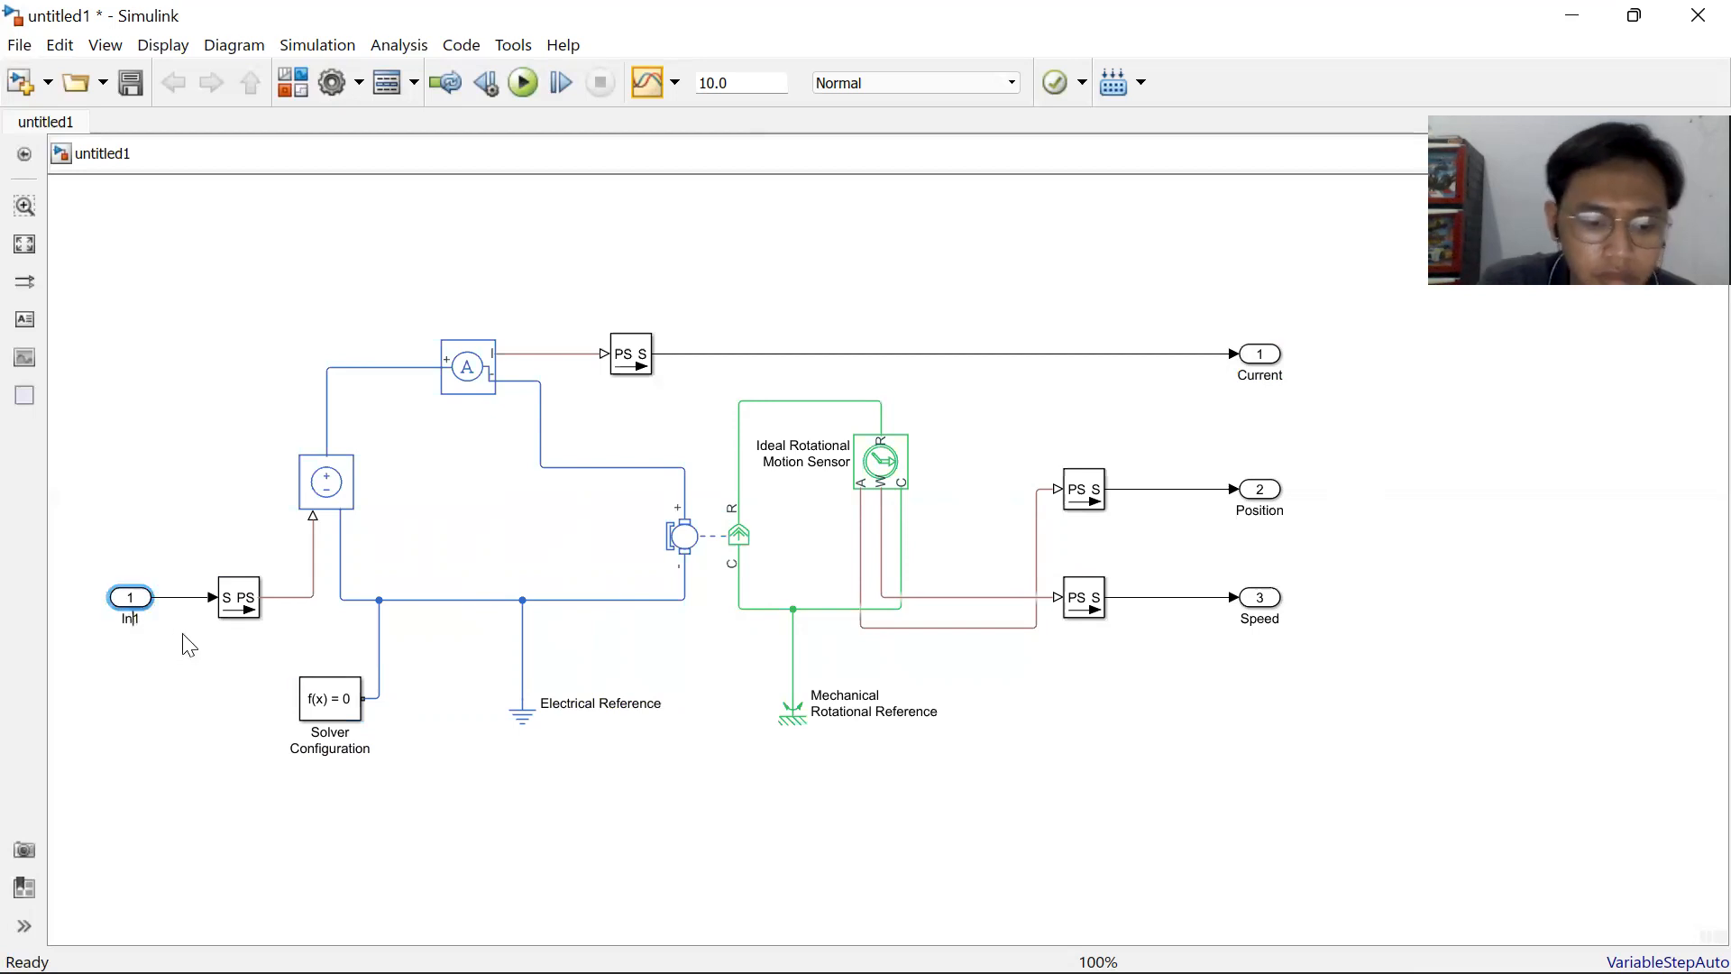
{"action": "key", "text": "F2"}
{"action": "type", "text": "Voltage"}
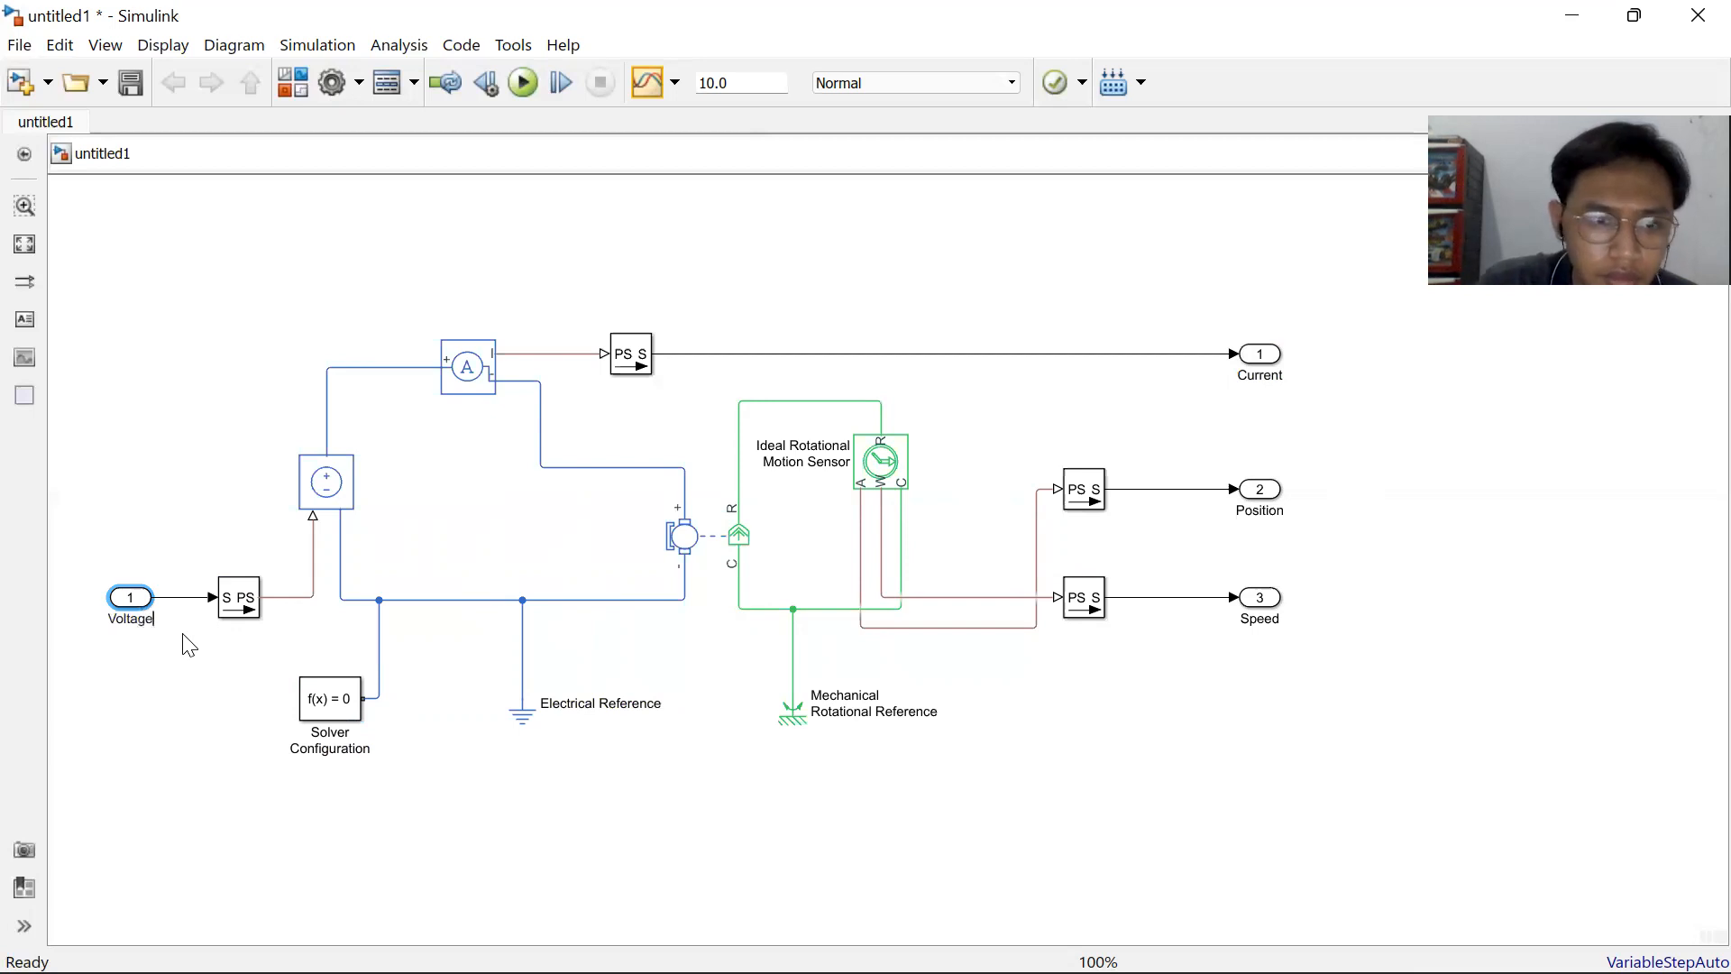
Display the names of the Simulink-PS Converter, Controlled Voltage Source, Current Sensor and the PS-Simulink Converters feeding Current and Position.
{"action": "left_click", "coordinate": [239, 613]}
{"action": "left_click", "coordinate": [266, 645]}
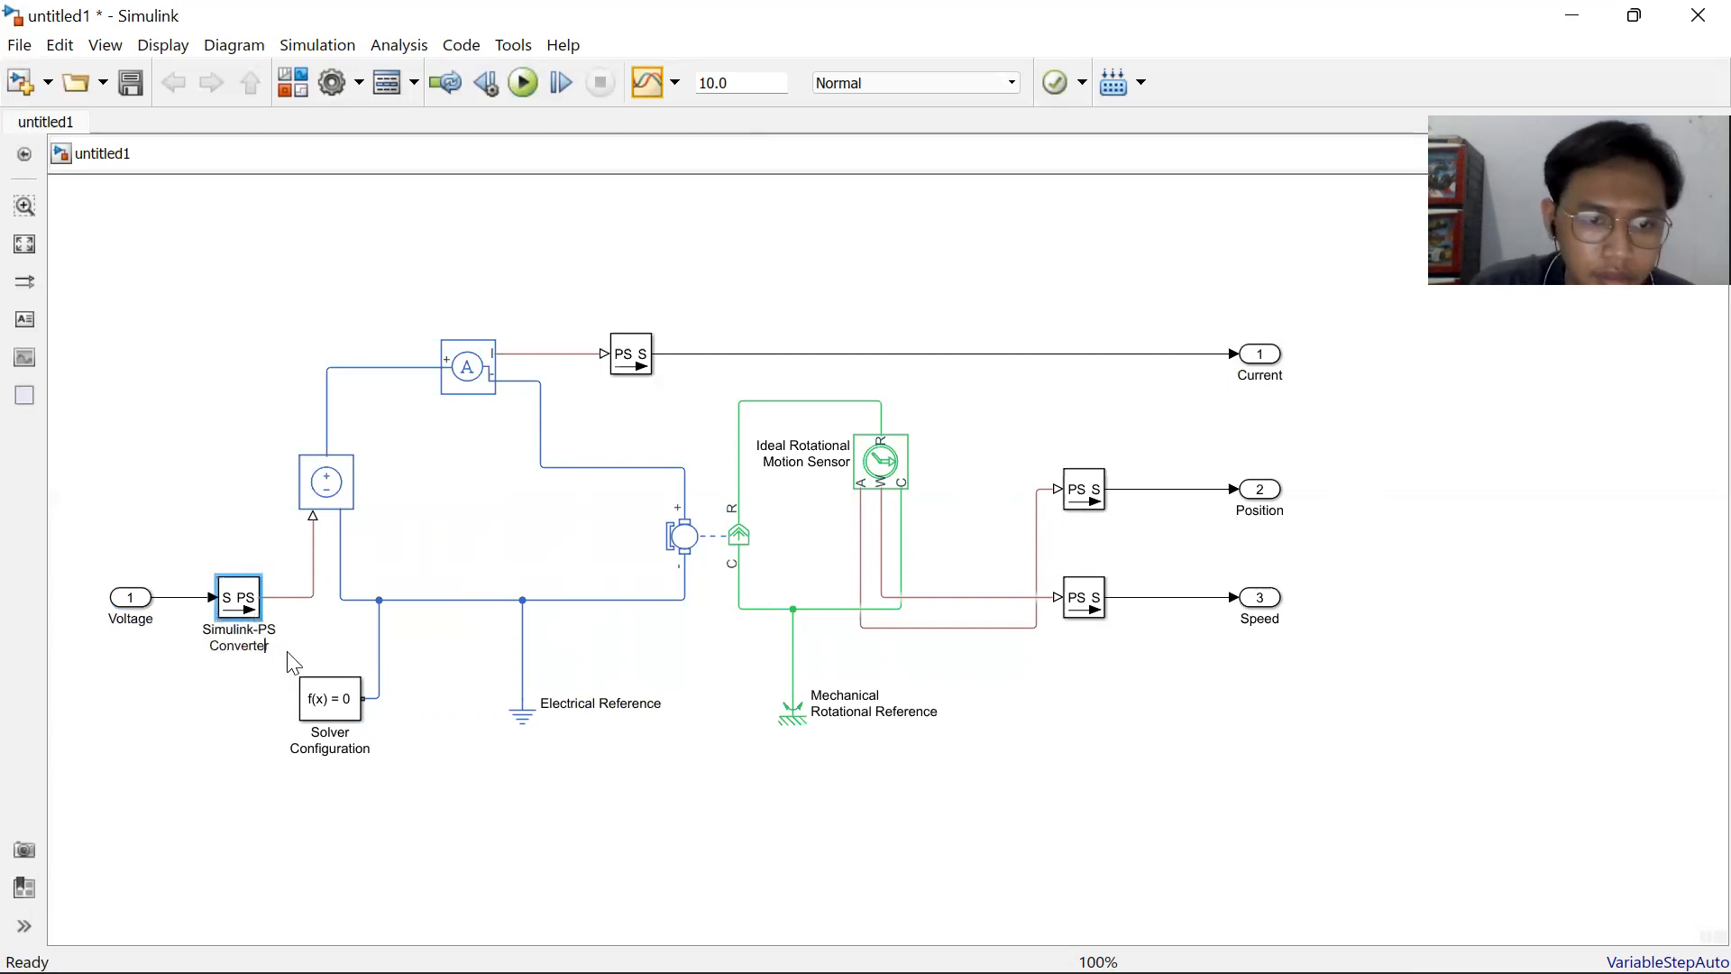
{"action": "left_click", "coordinate": [332, 481]}
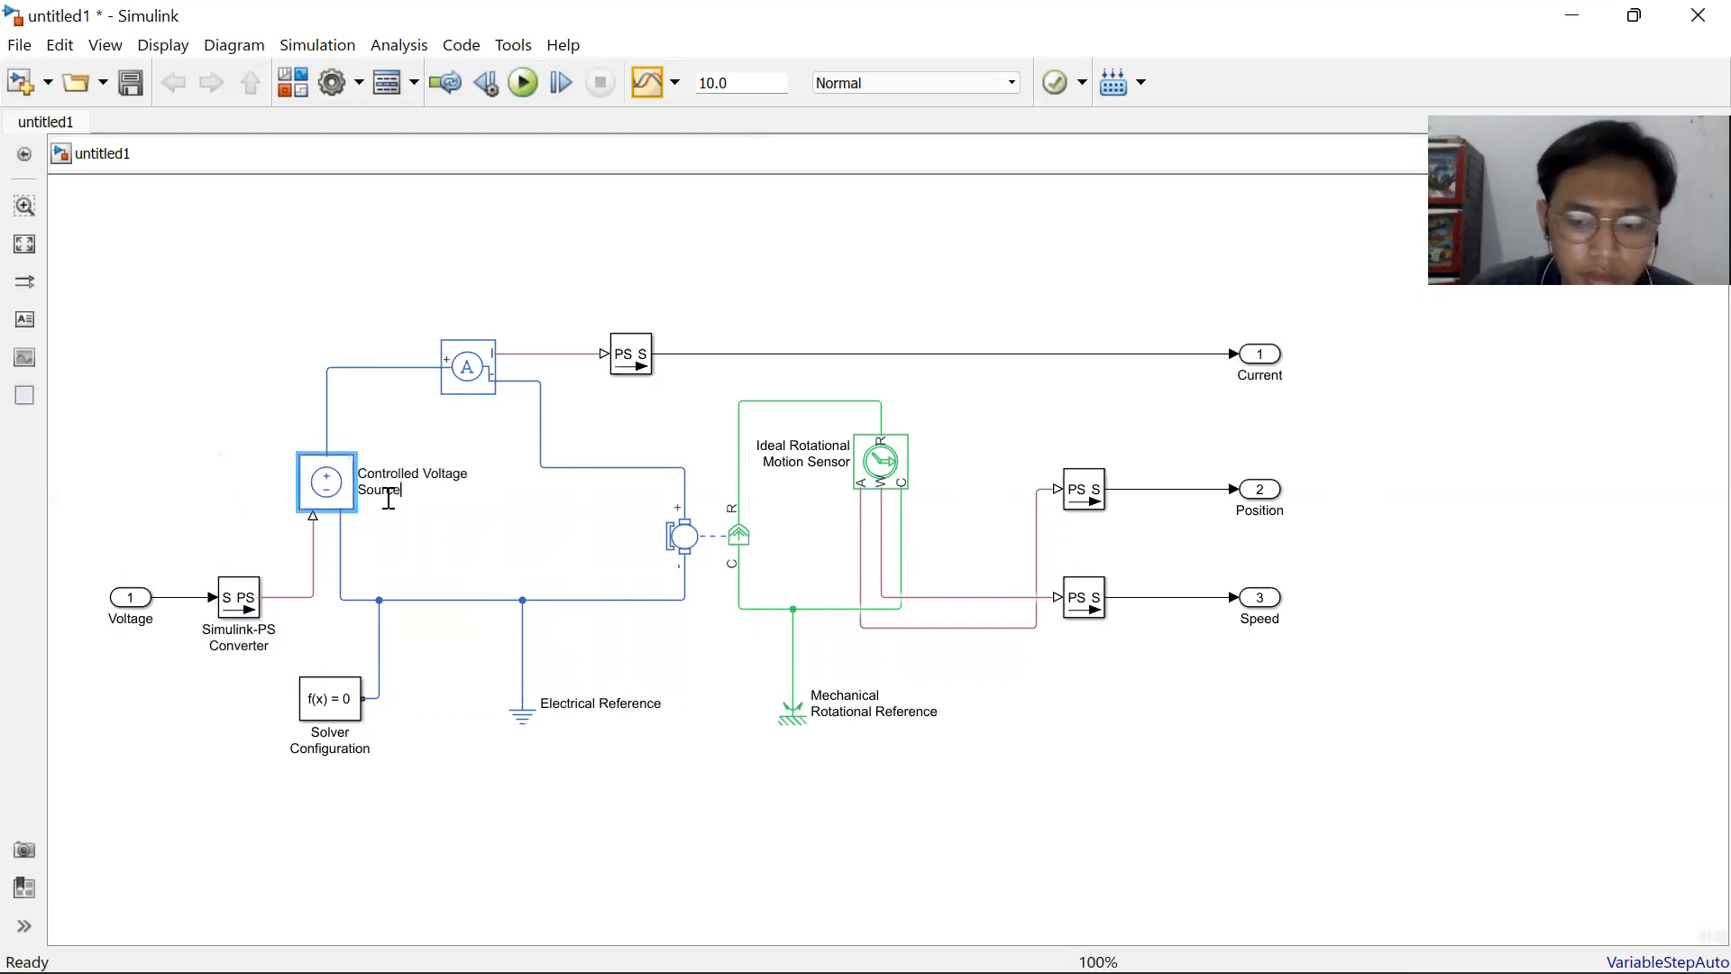
{"action": "left_click", "coordinate": [455, 388]}
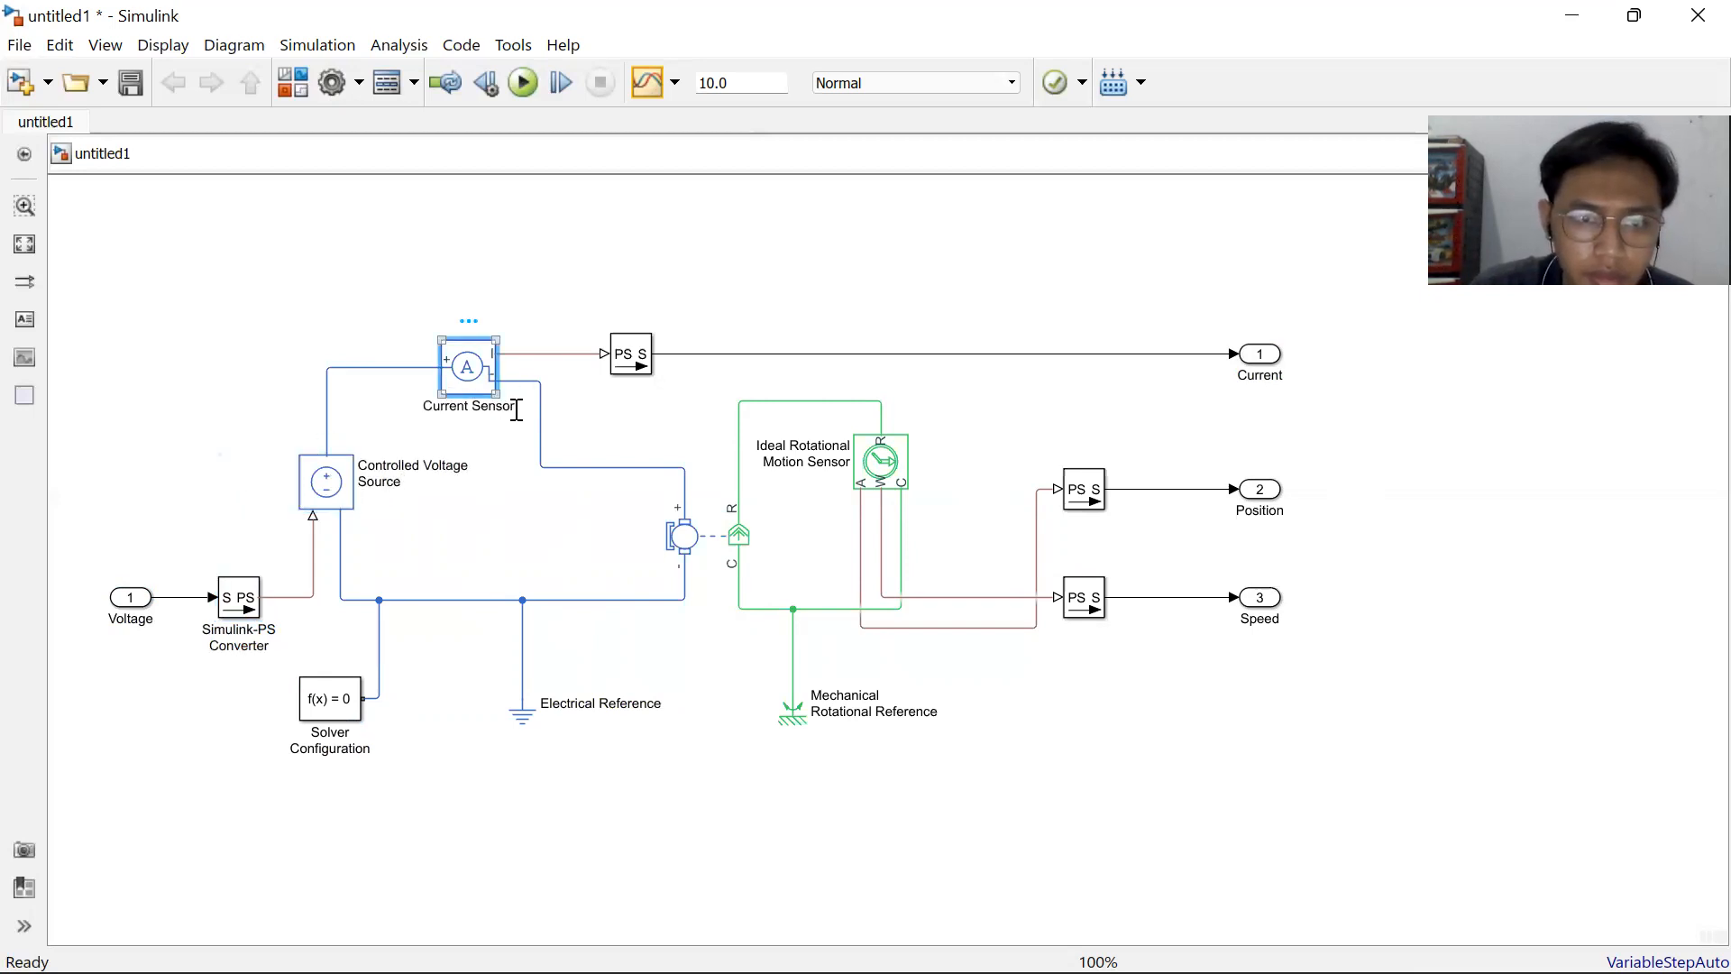
{"action": "left_click", "coordinate": [622, 368]}
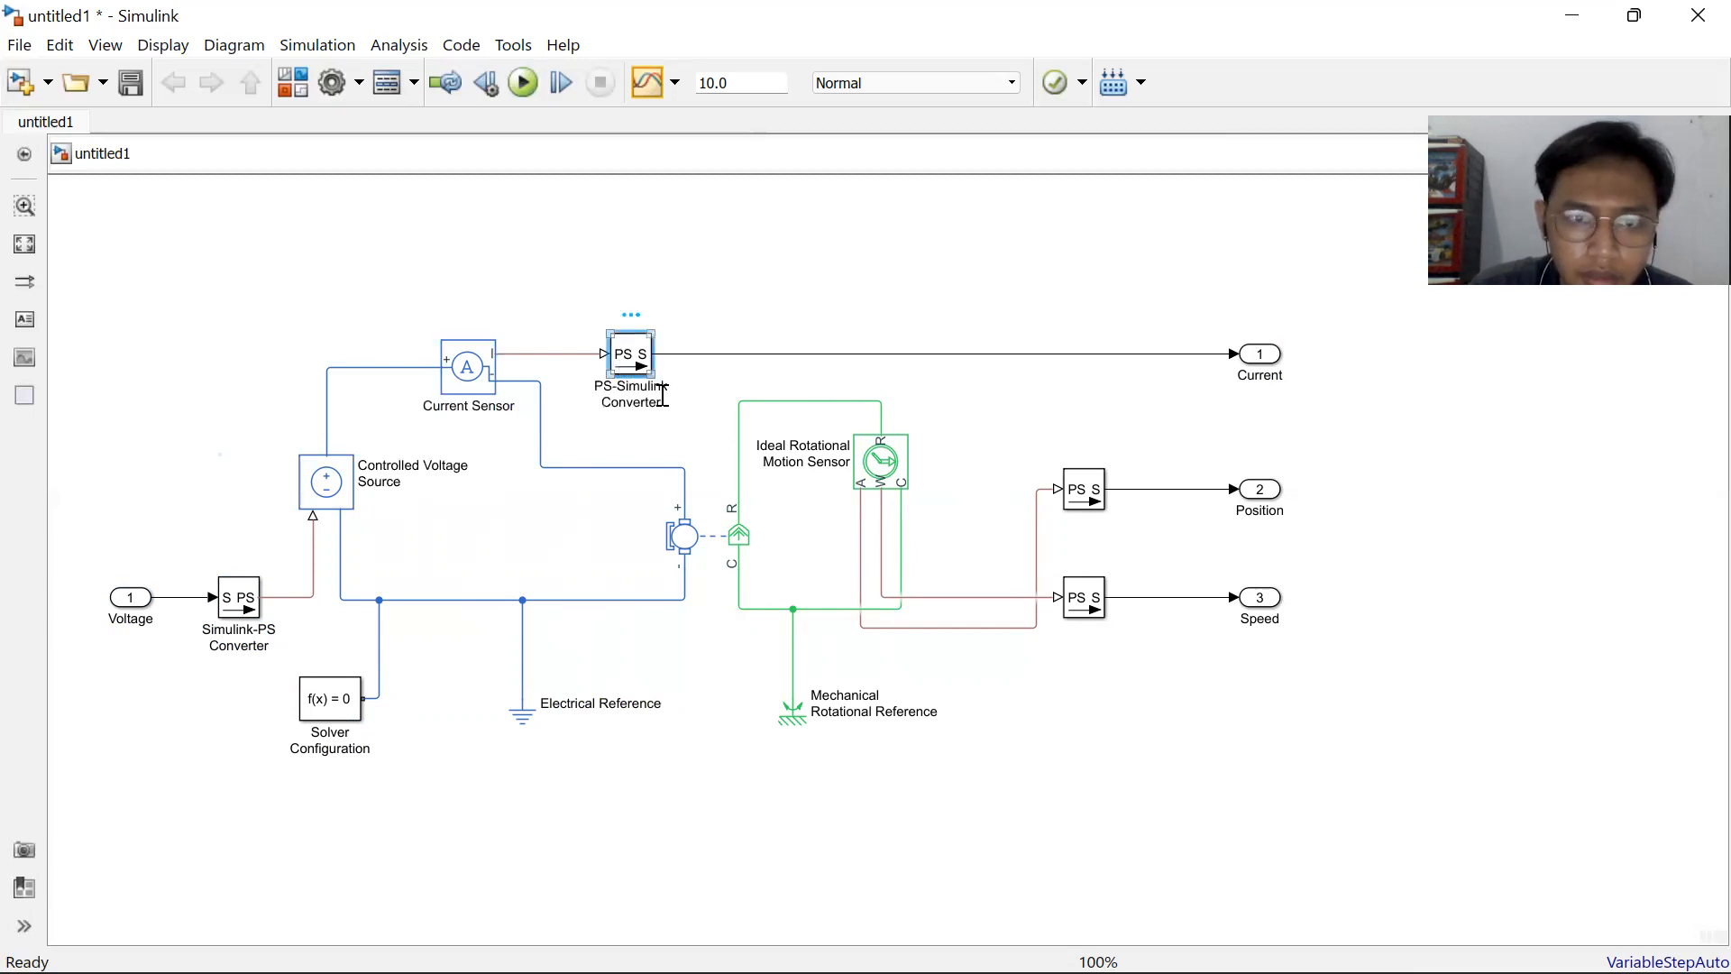
{"action": "left_click", "coordinate": [1093, 503]}
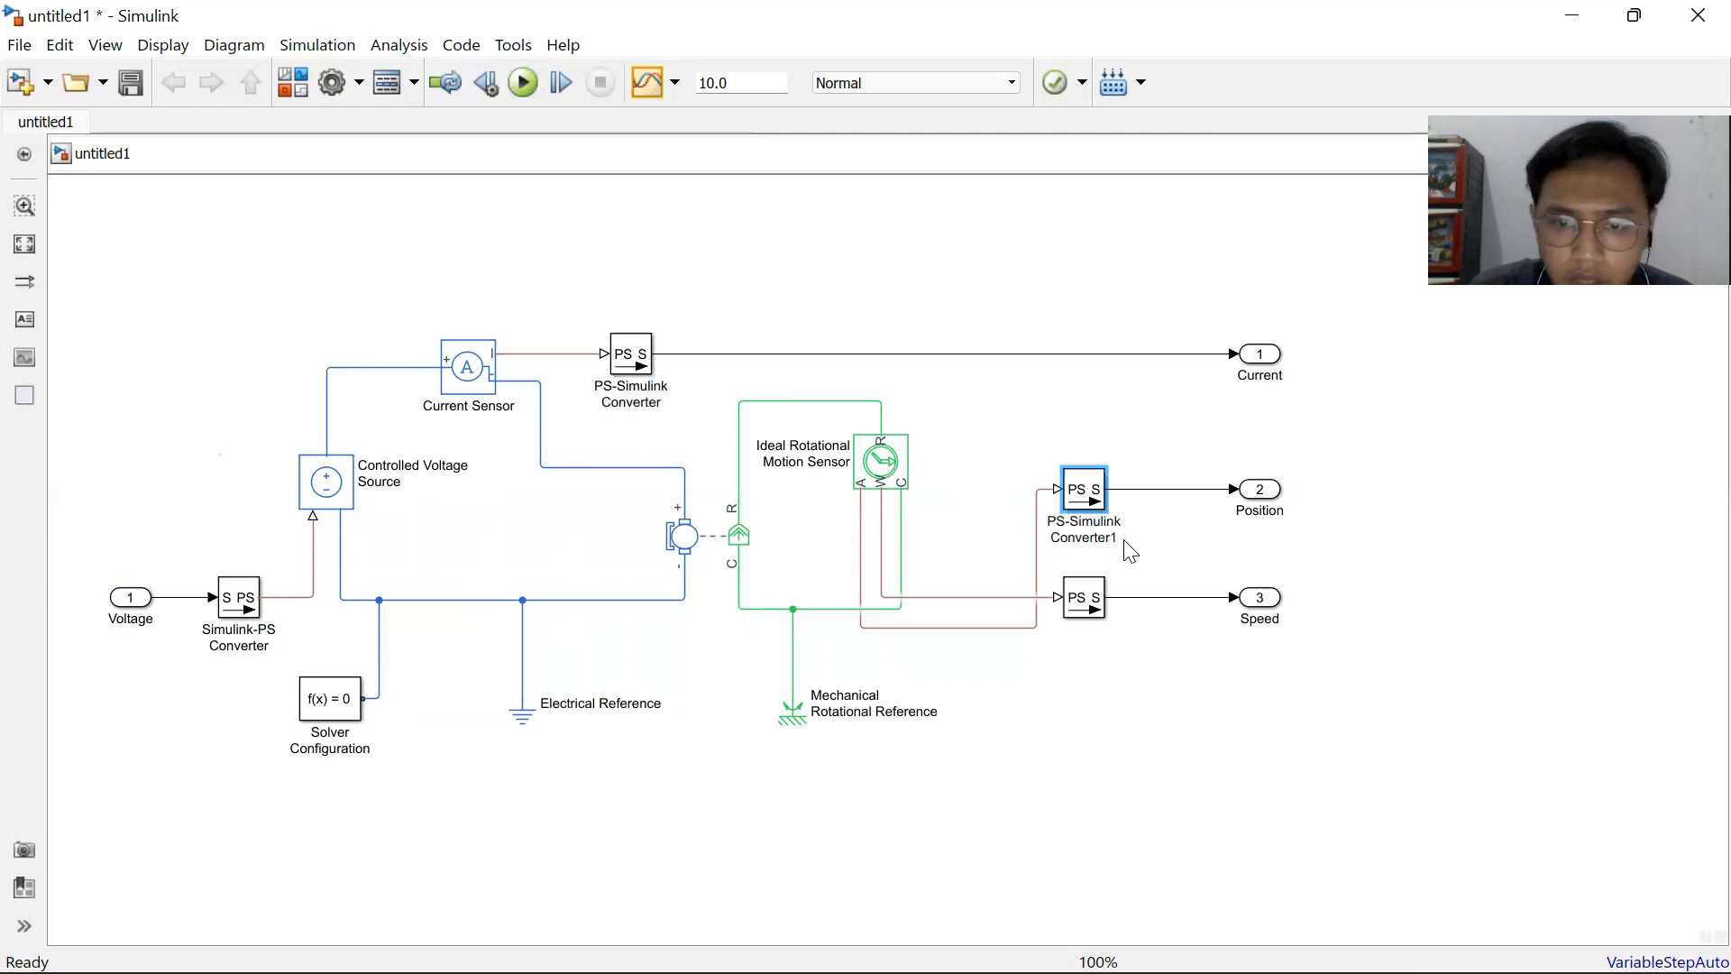
Display the block name of the PS-Simulink Converter that feeds the Speed output.
{"action": "left_click", "coordinate": [1095, 629]}
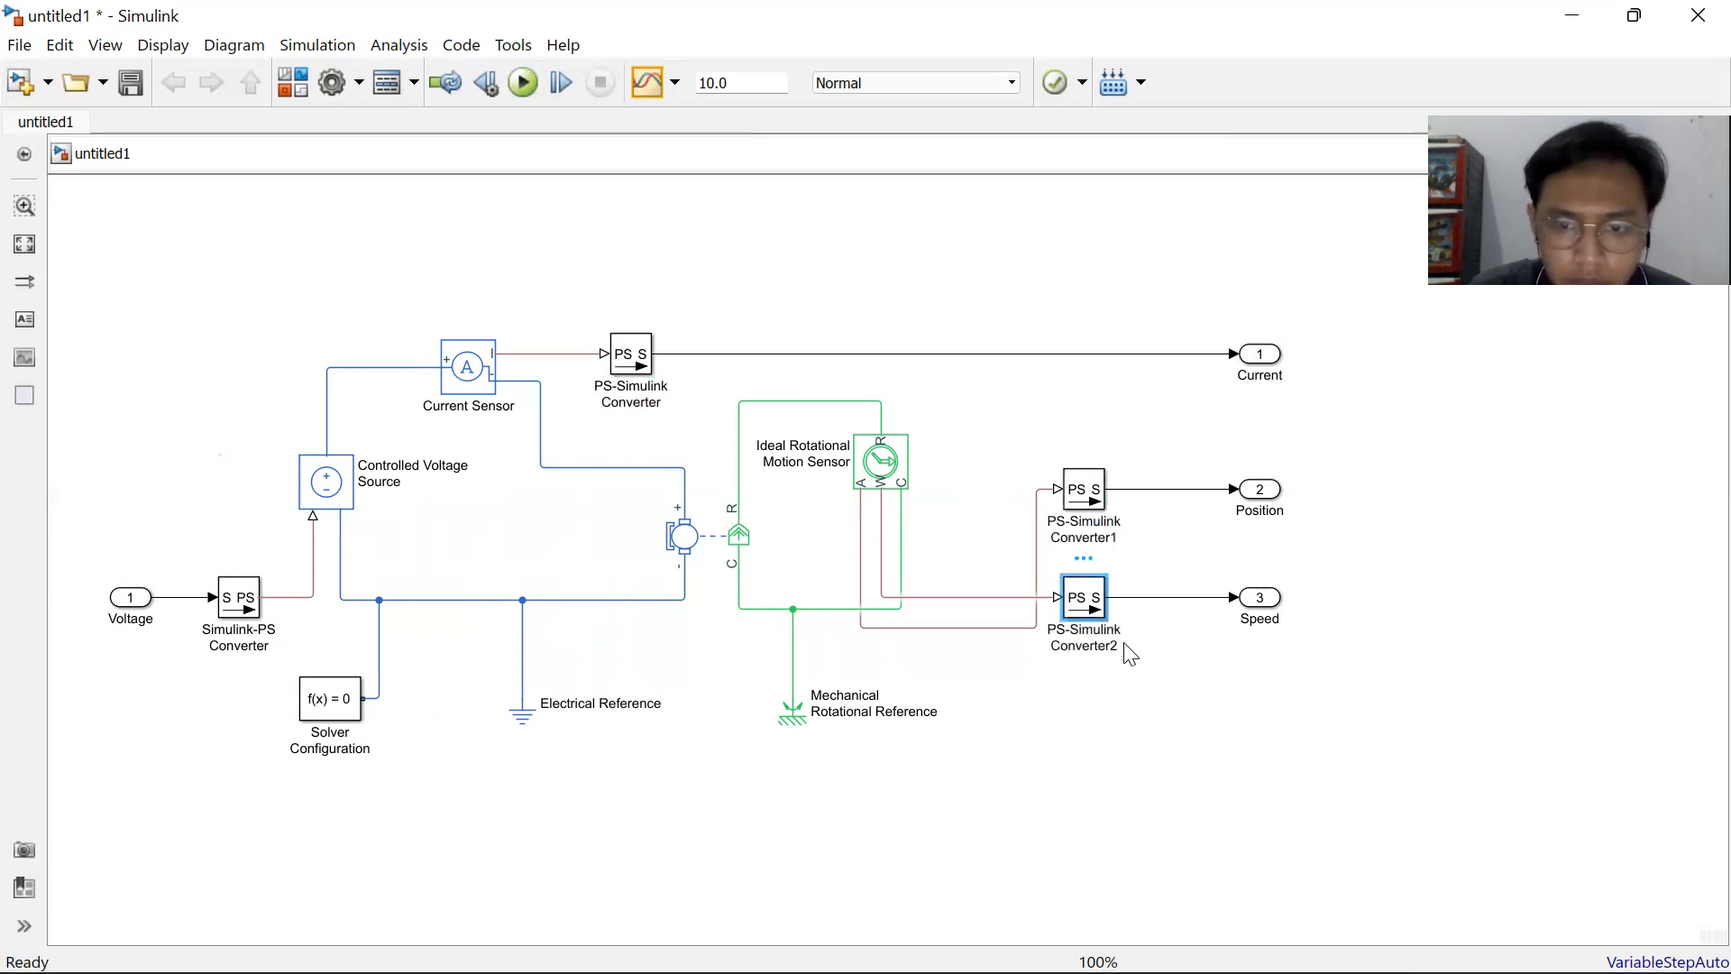
{"action": "left_click", "coordinate": [1111, 645]}
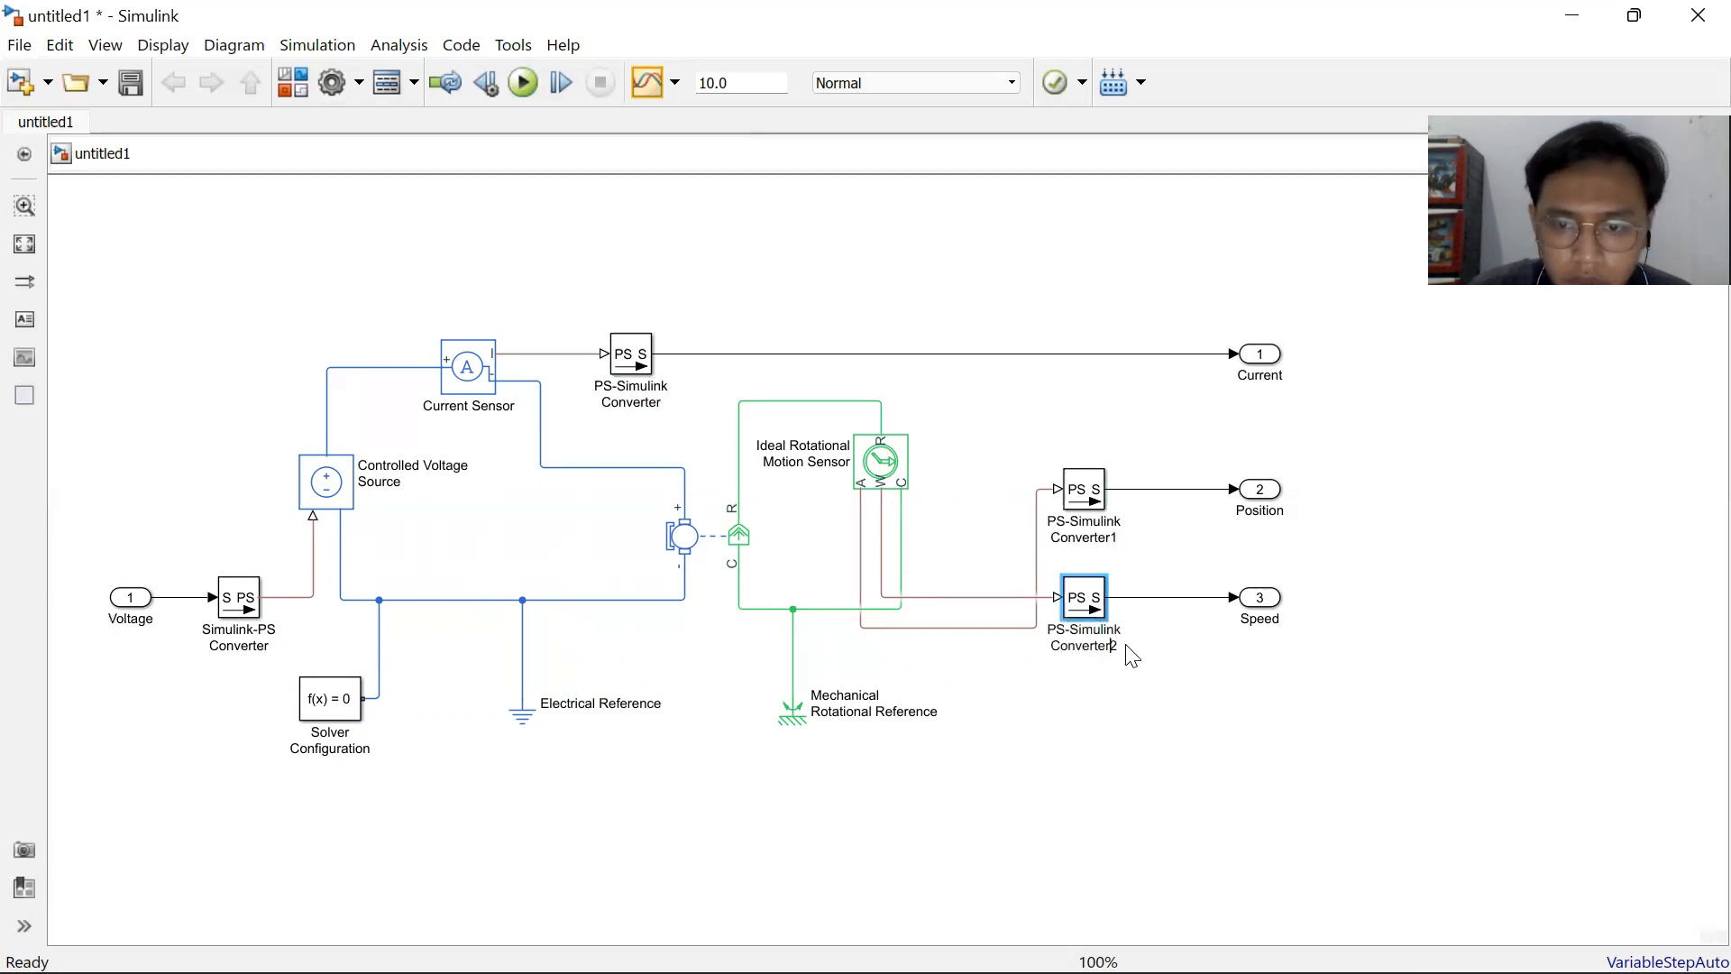
{"action": "left_click", "coordinate": [1095, 826]}
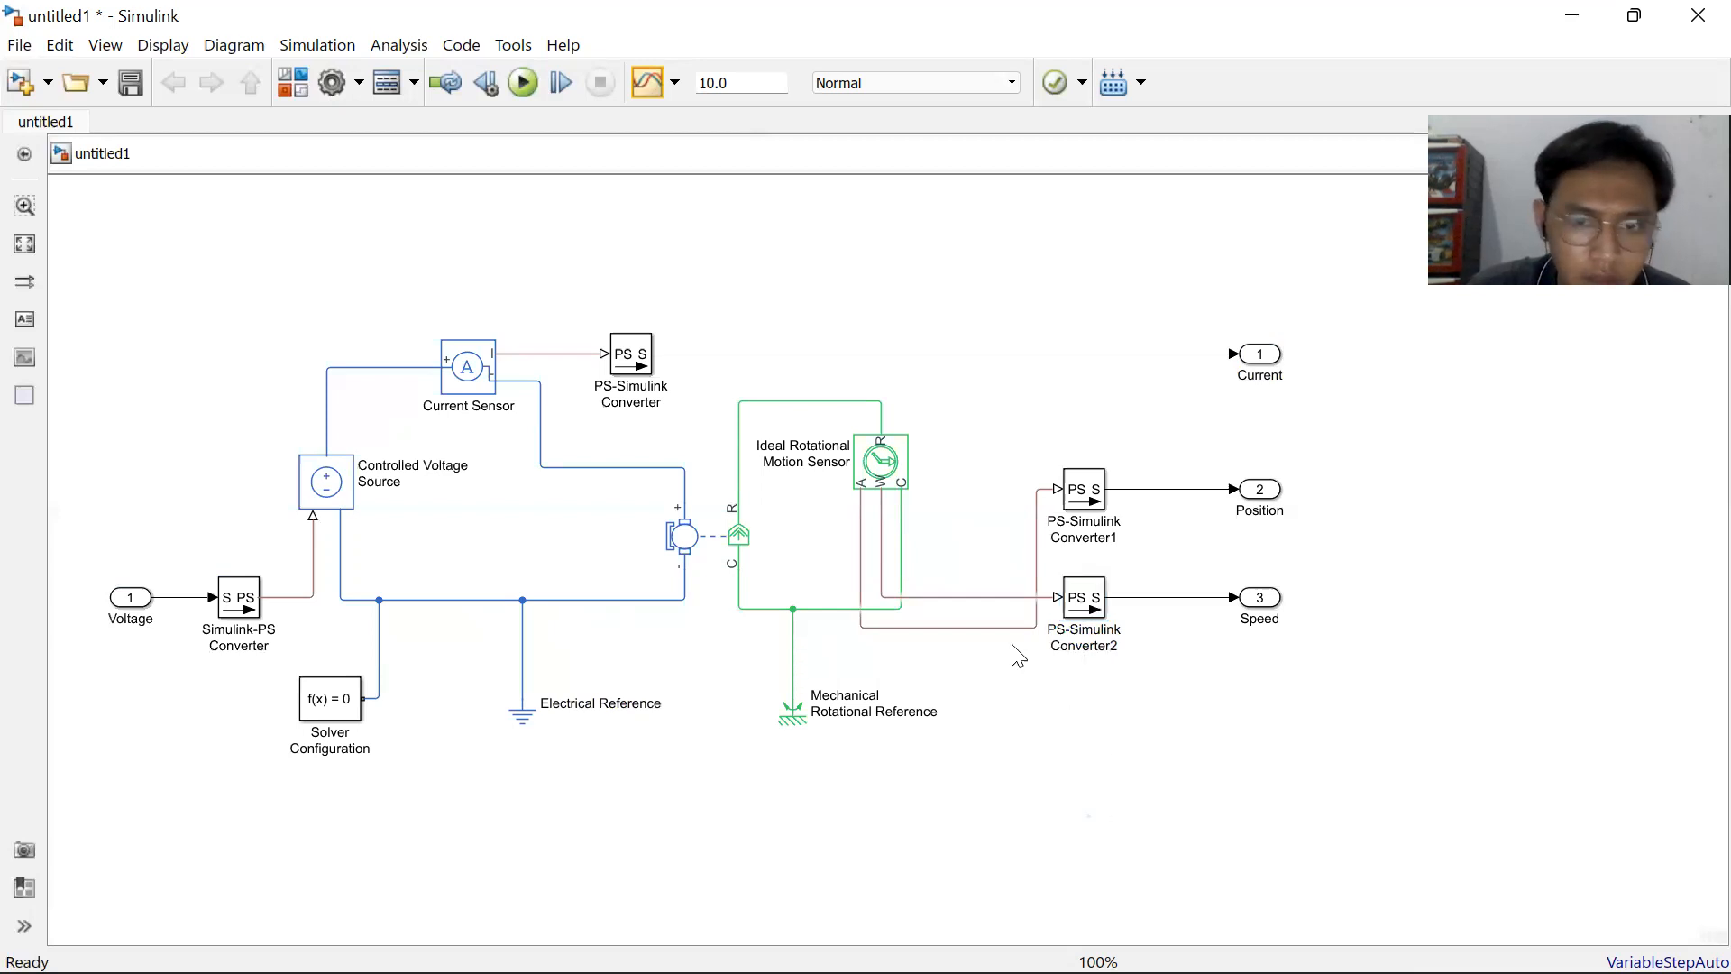
Label the signal line between the PS-Simulink Converter and the Current output as Current.
{"action": "left_click", "coordinate": [909, 353]}
{"action": "double_click", "coordinate": [911, 355]}
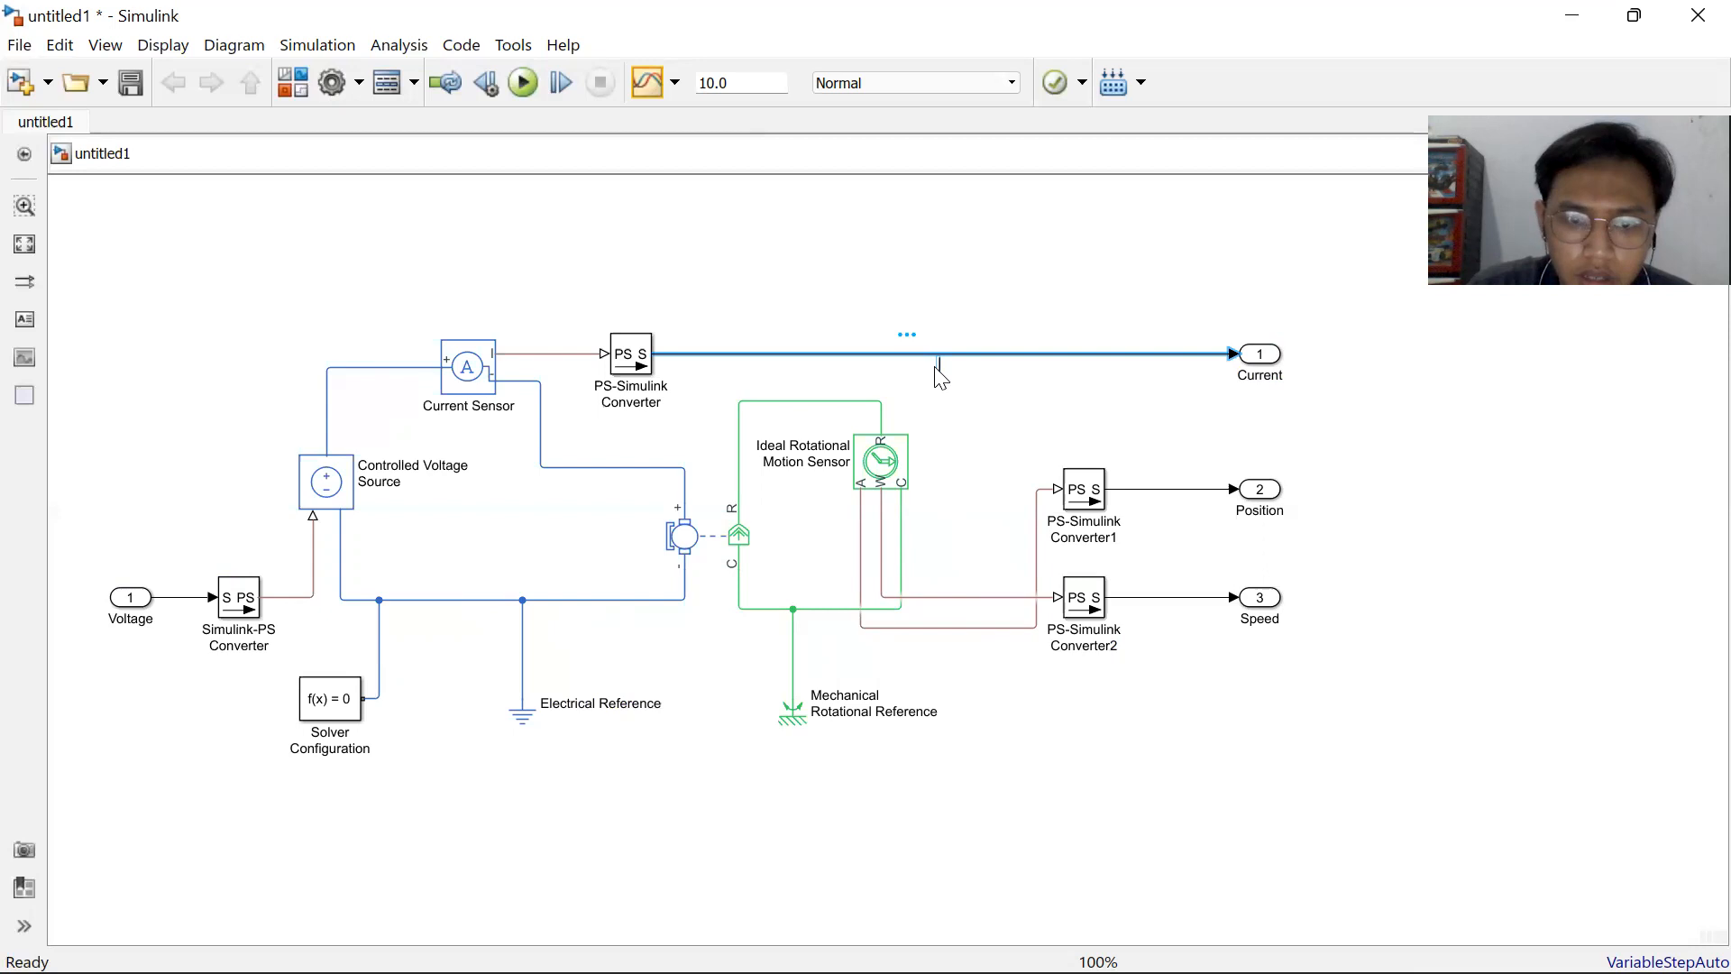
{"action": "type", "text": "Curr"}
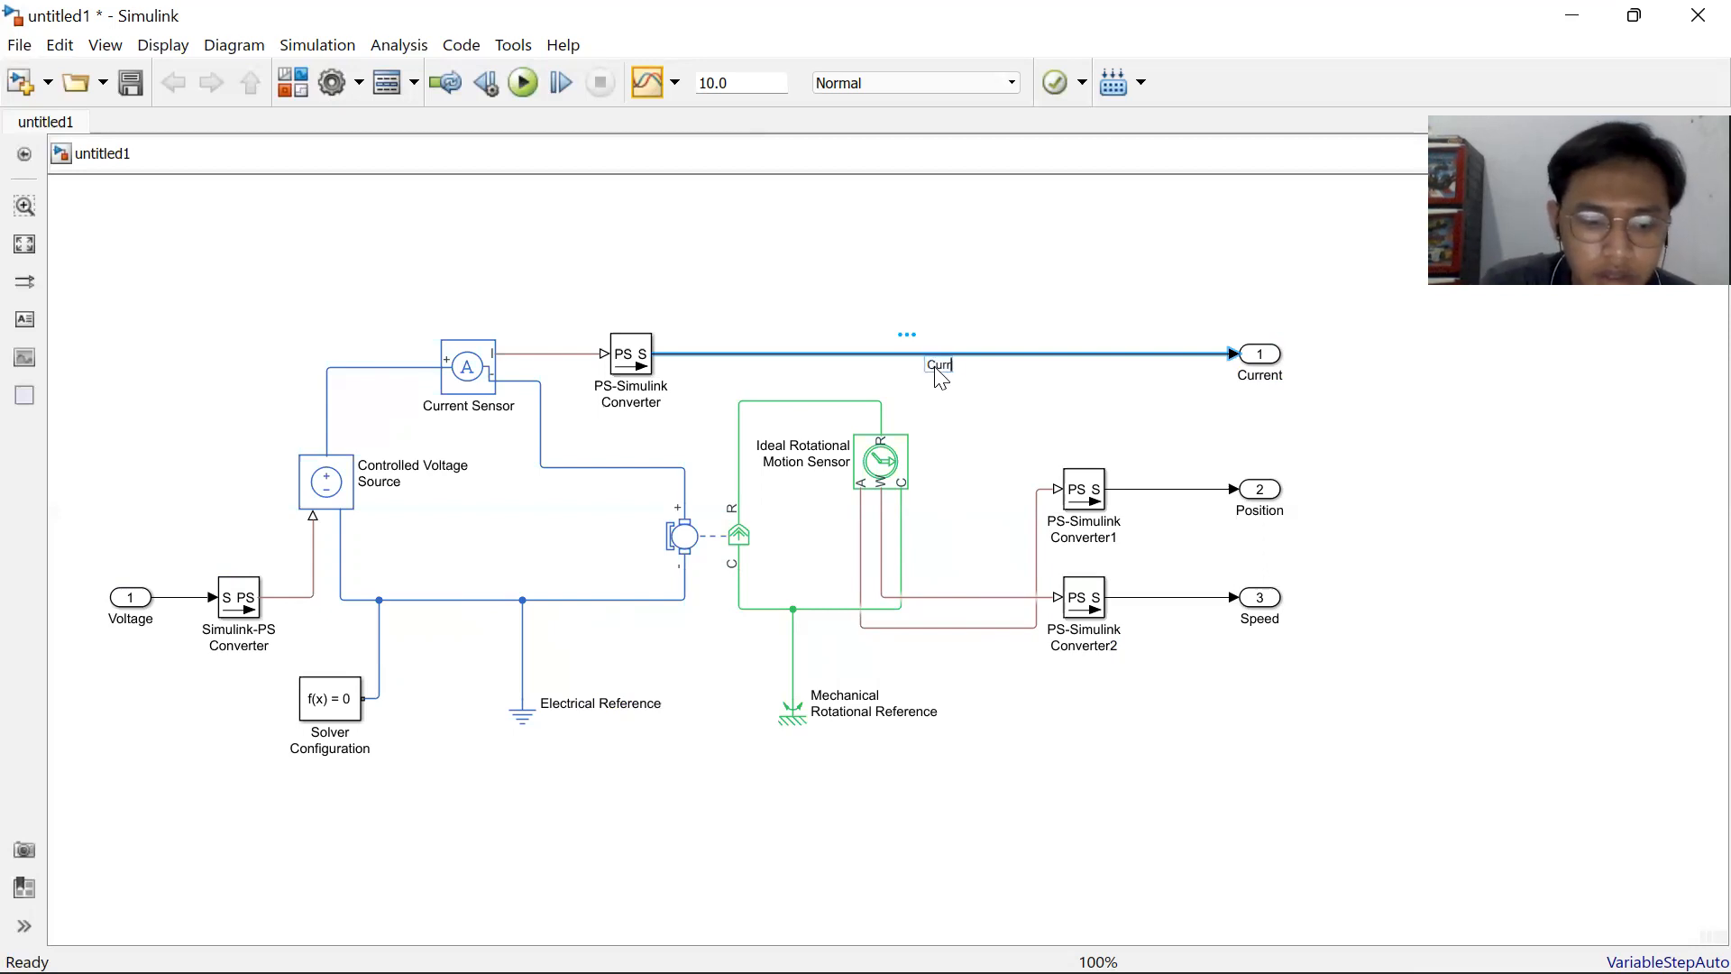
{"action": "type", "text": "ent"}
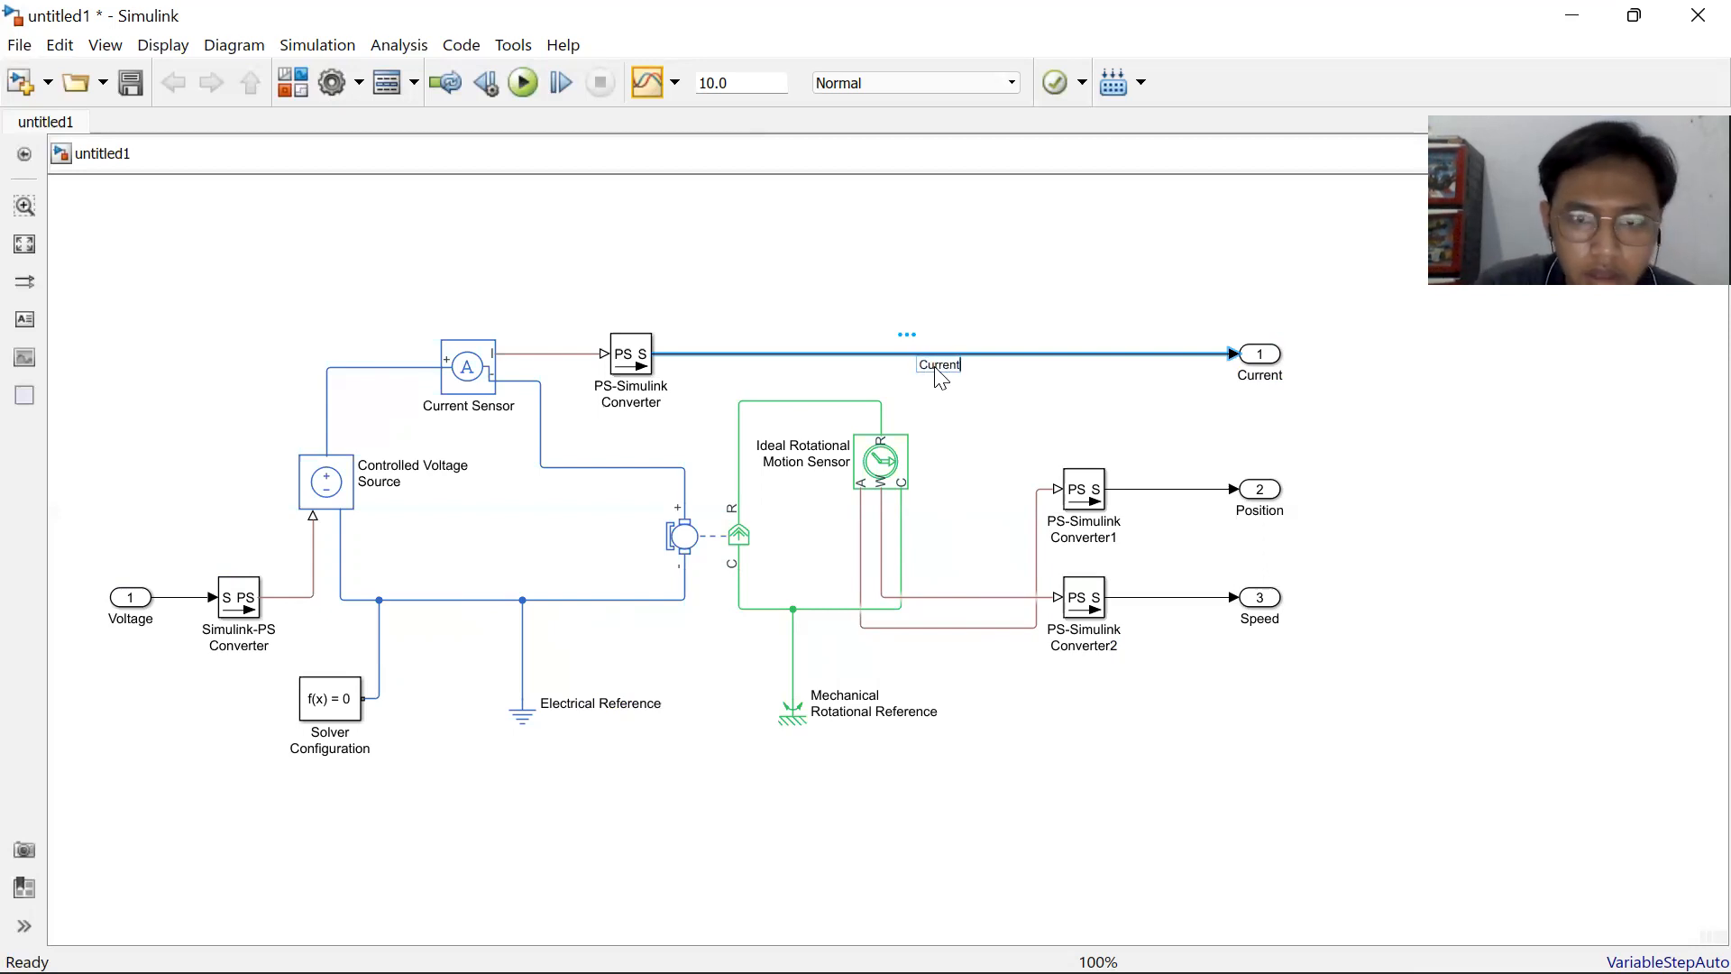
{"action": "left_click", "coordinate": [1147, 777]}
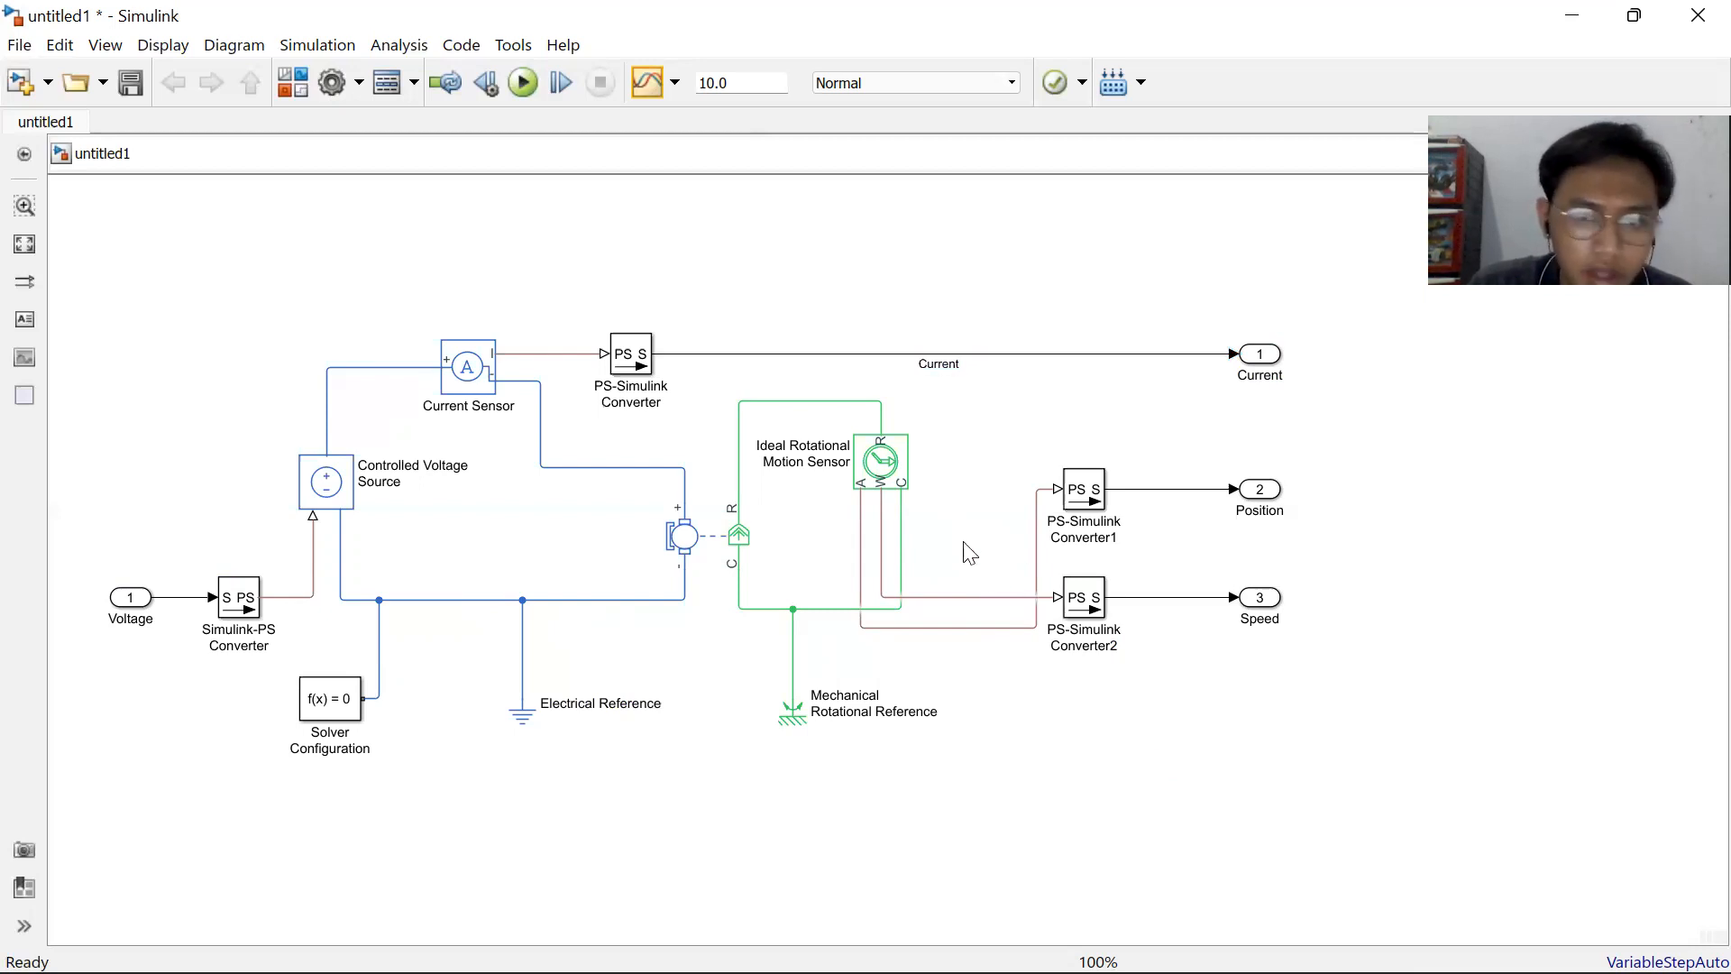
Inspect the parameters of the Ideal Rotational Motion Sensor and close them without changes.
{"action": "double_click", "coordinate": [878, 468]}
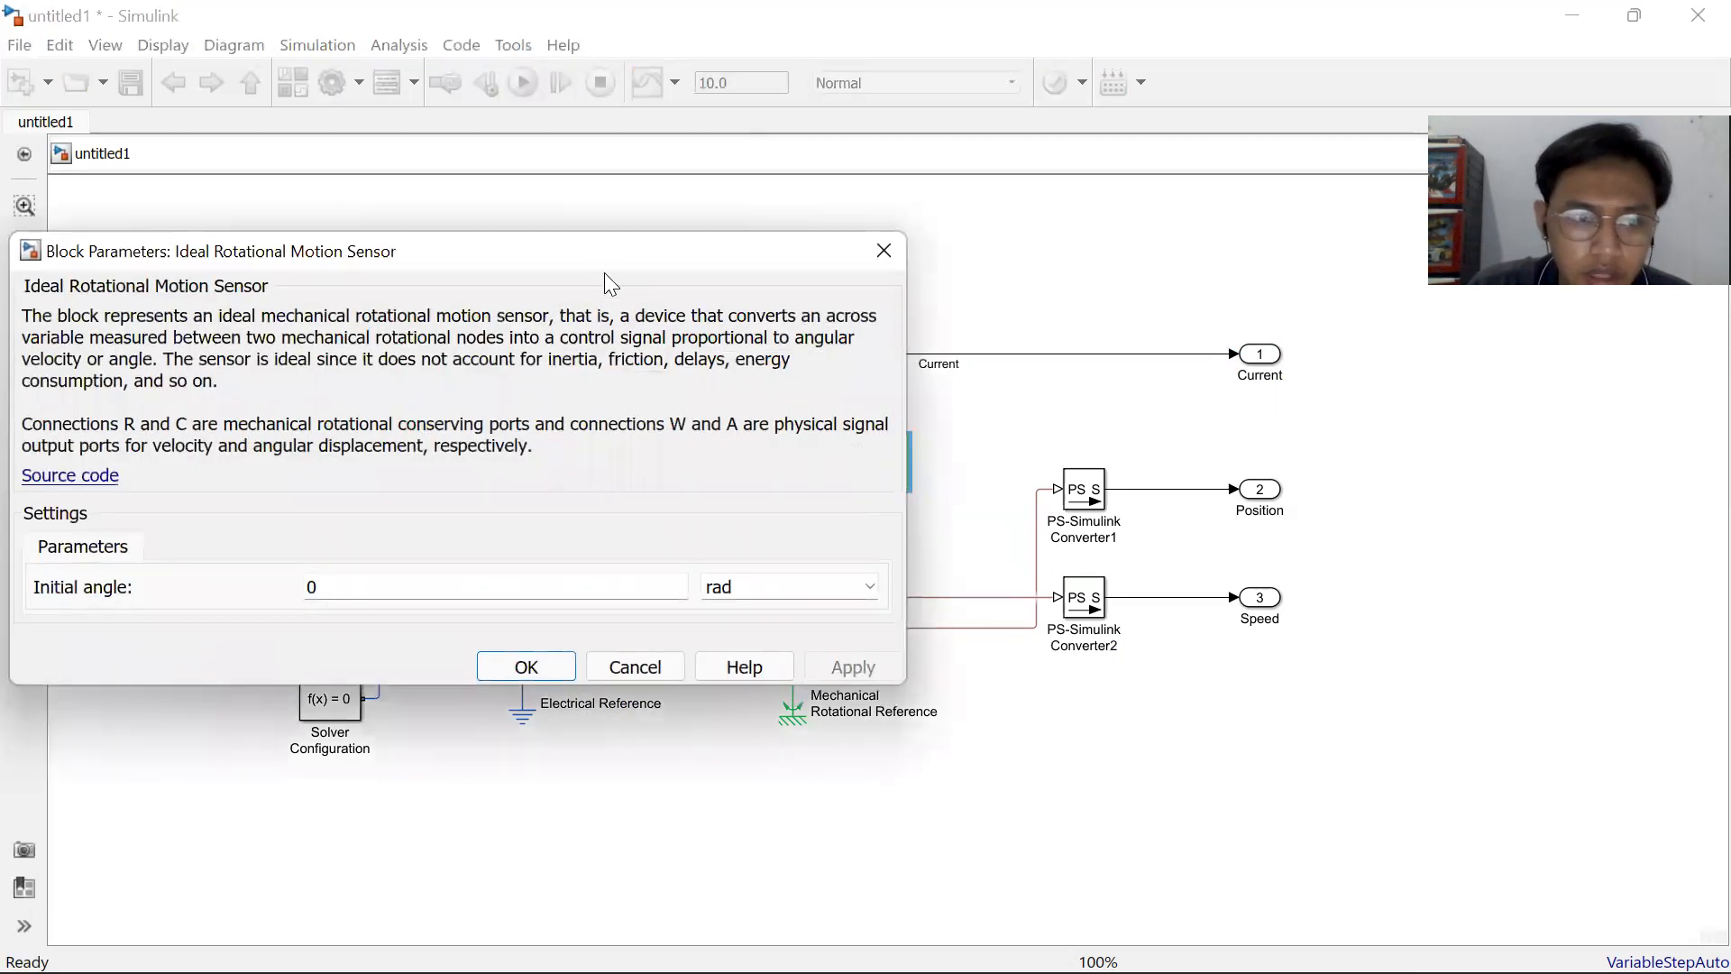
{"action": "left_click_drag", "start_coordinate": [603, 261], "coordinate": [874, 161]}
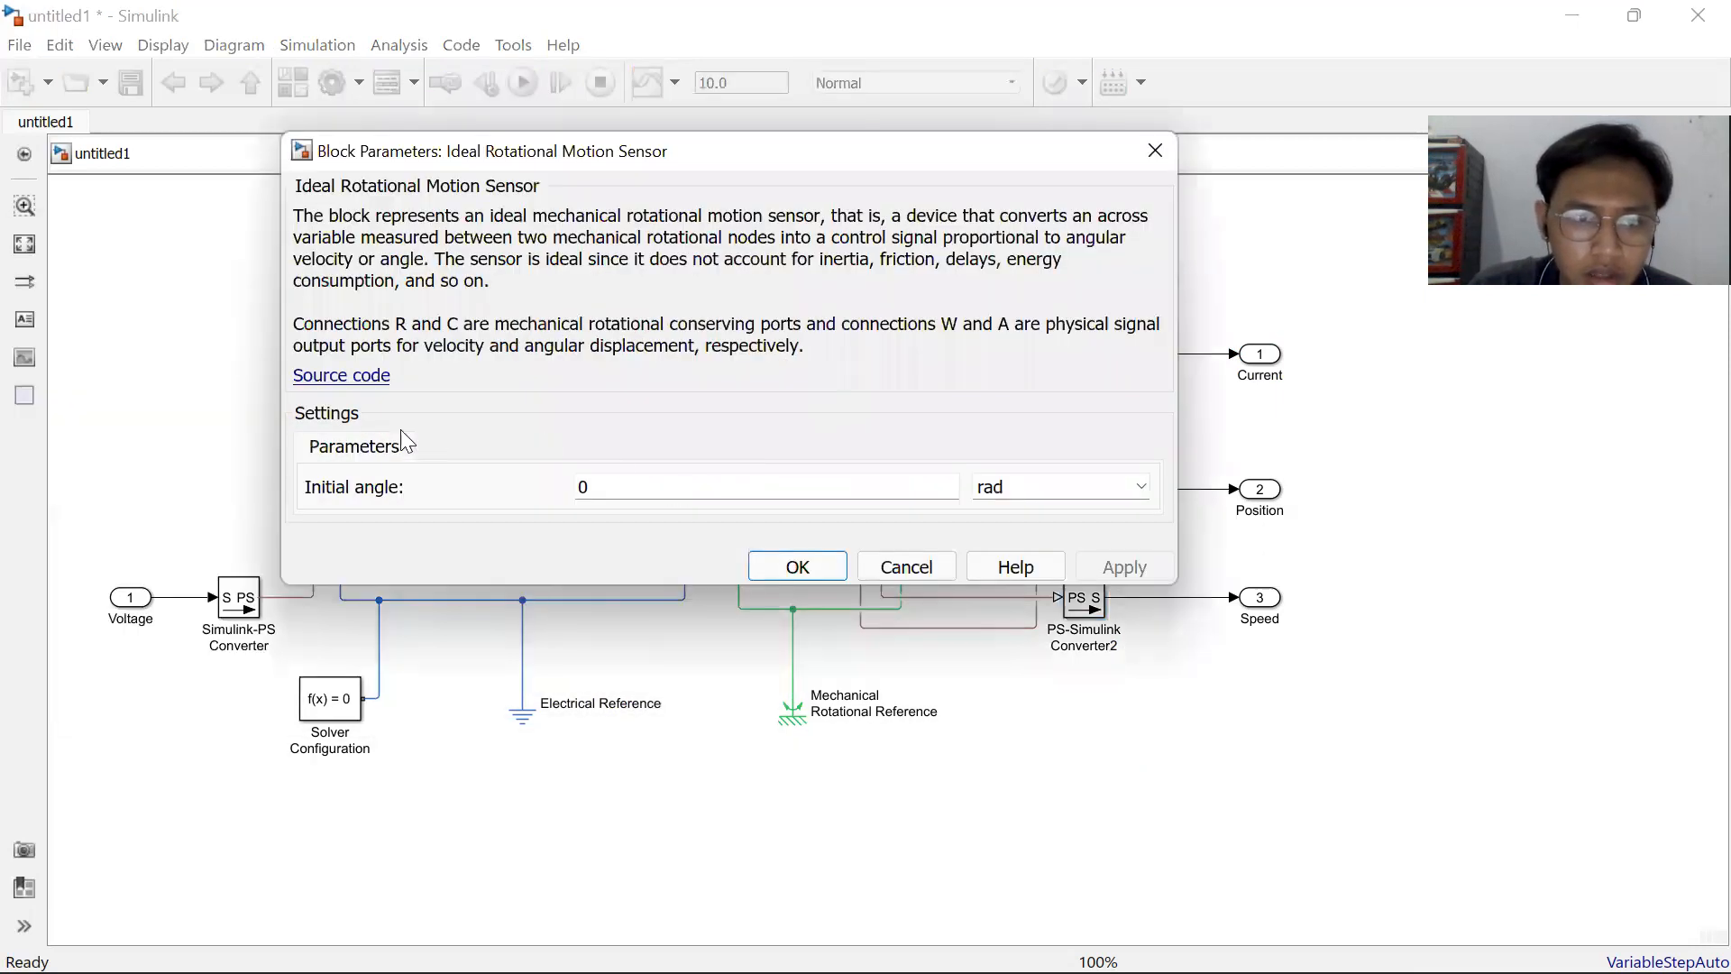
{"action": "left_click", "coordinate": [909, 567]}
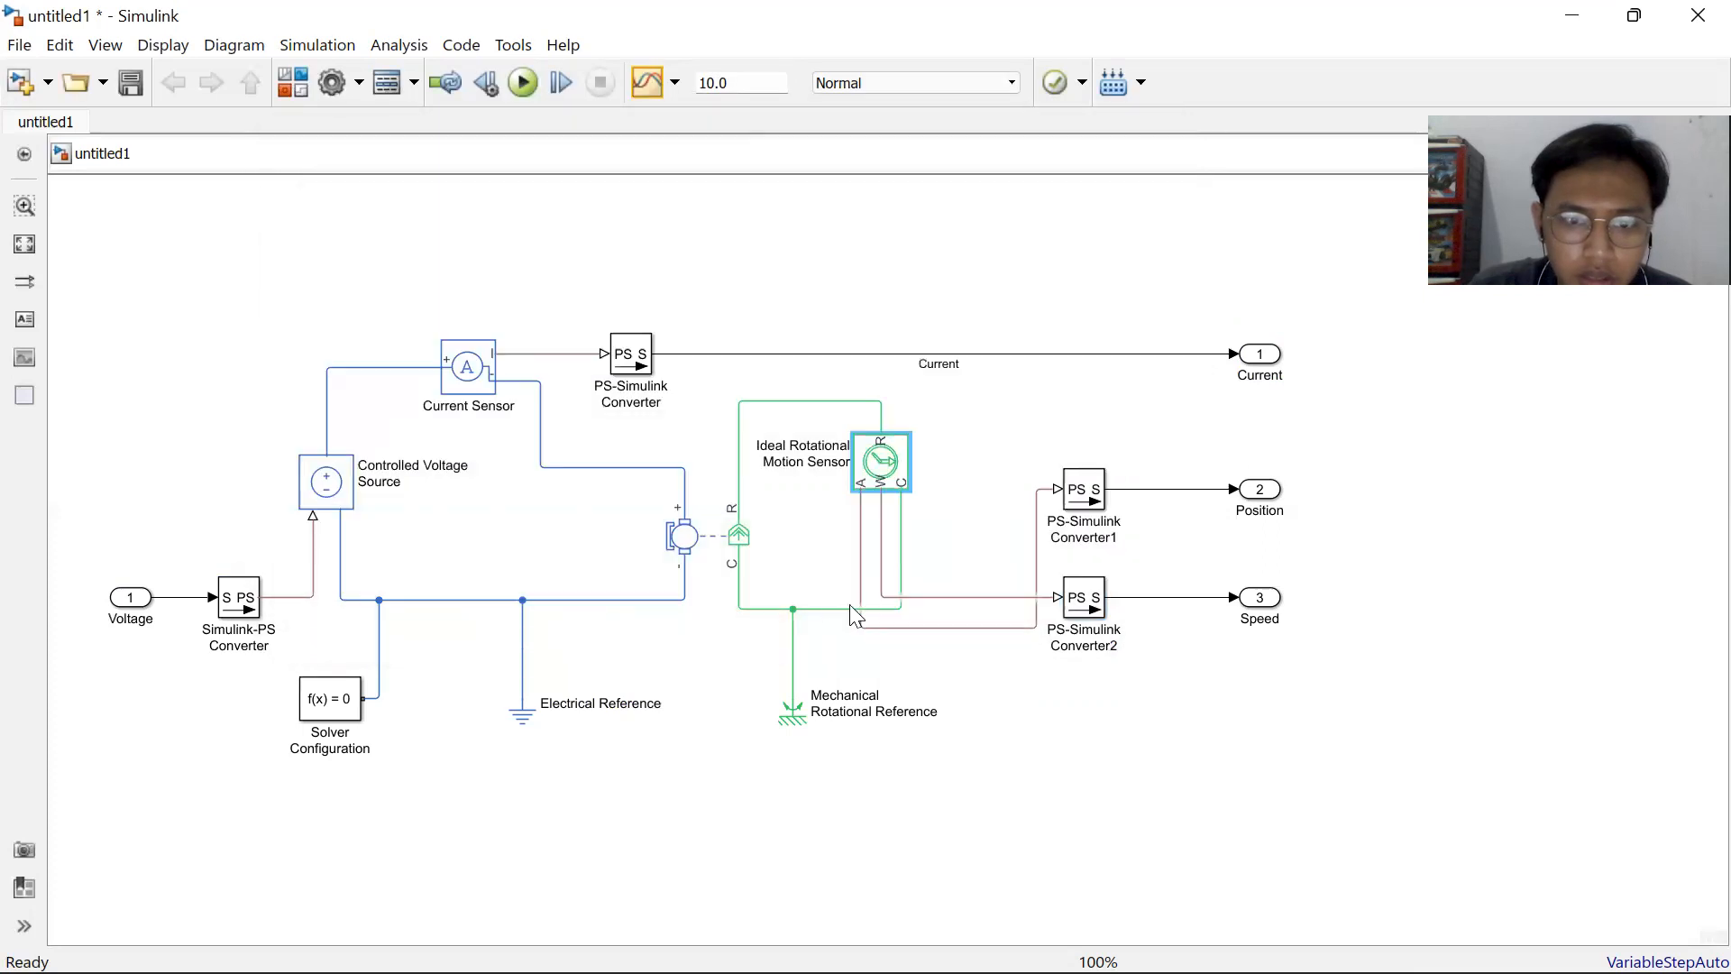
Set the DC Motor's armature resistance to 4 Ohm, armature inductance to 2.75e-6 H and back-emf constant to 0.0274 V/rpm.
{"action": "left_click", "coordinate": [709, 553]}
{"action": "double_click", "coordinate": [709, 554]}
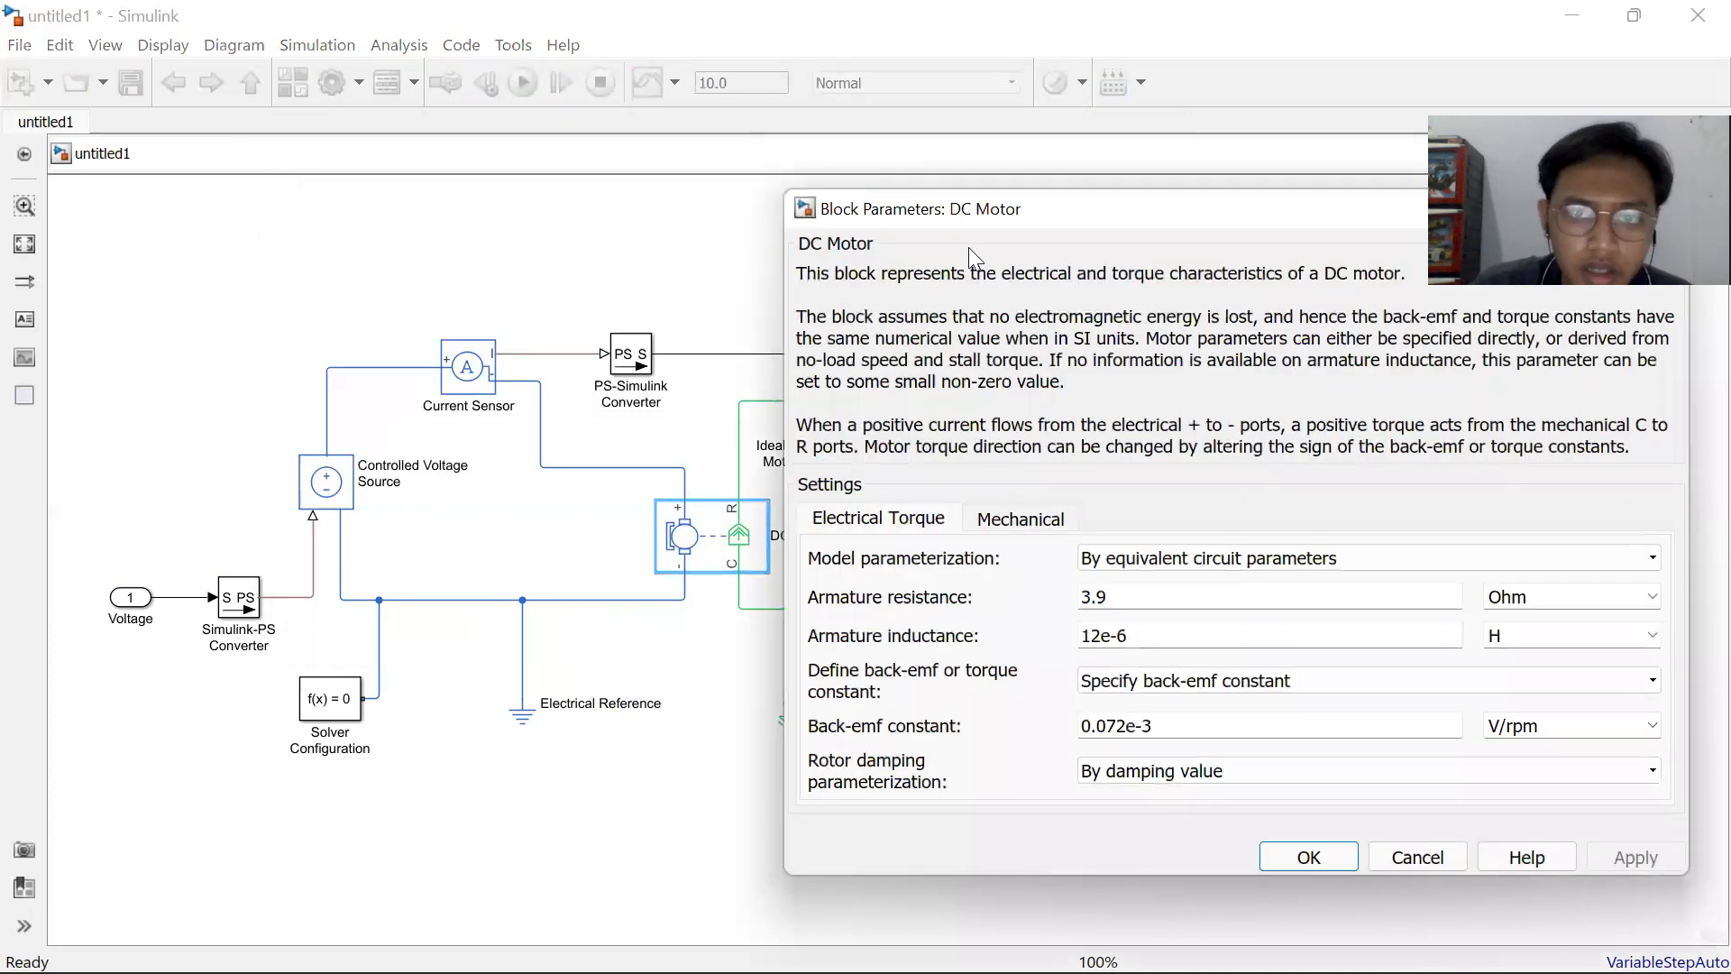
{"action": "left_click_drag", "start_coordinate": [1005, 216], "coordinate": [530, 82]}
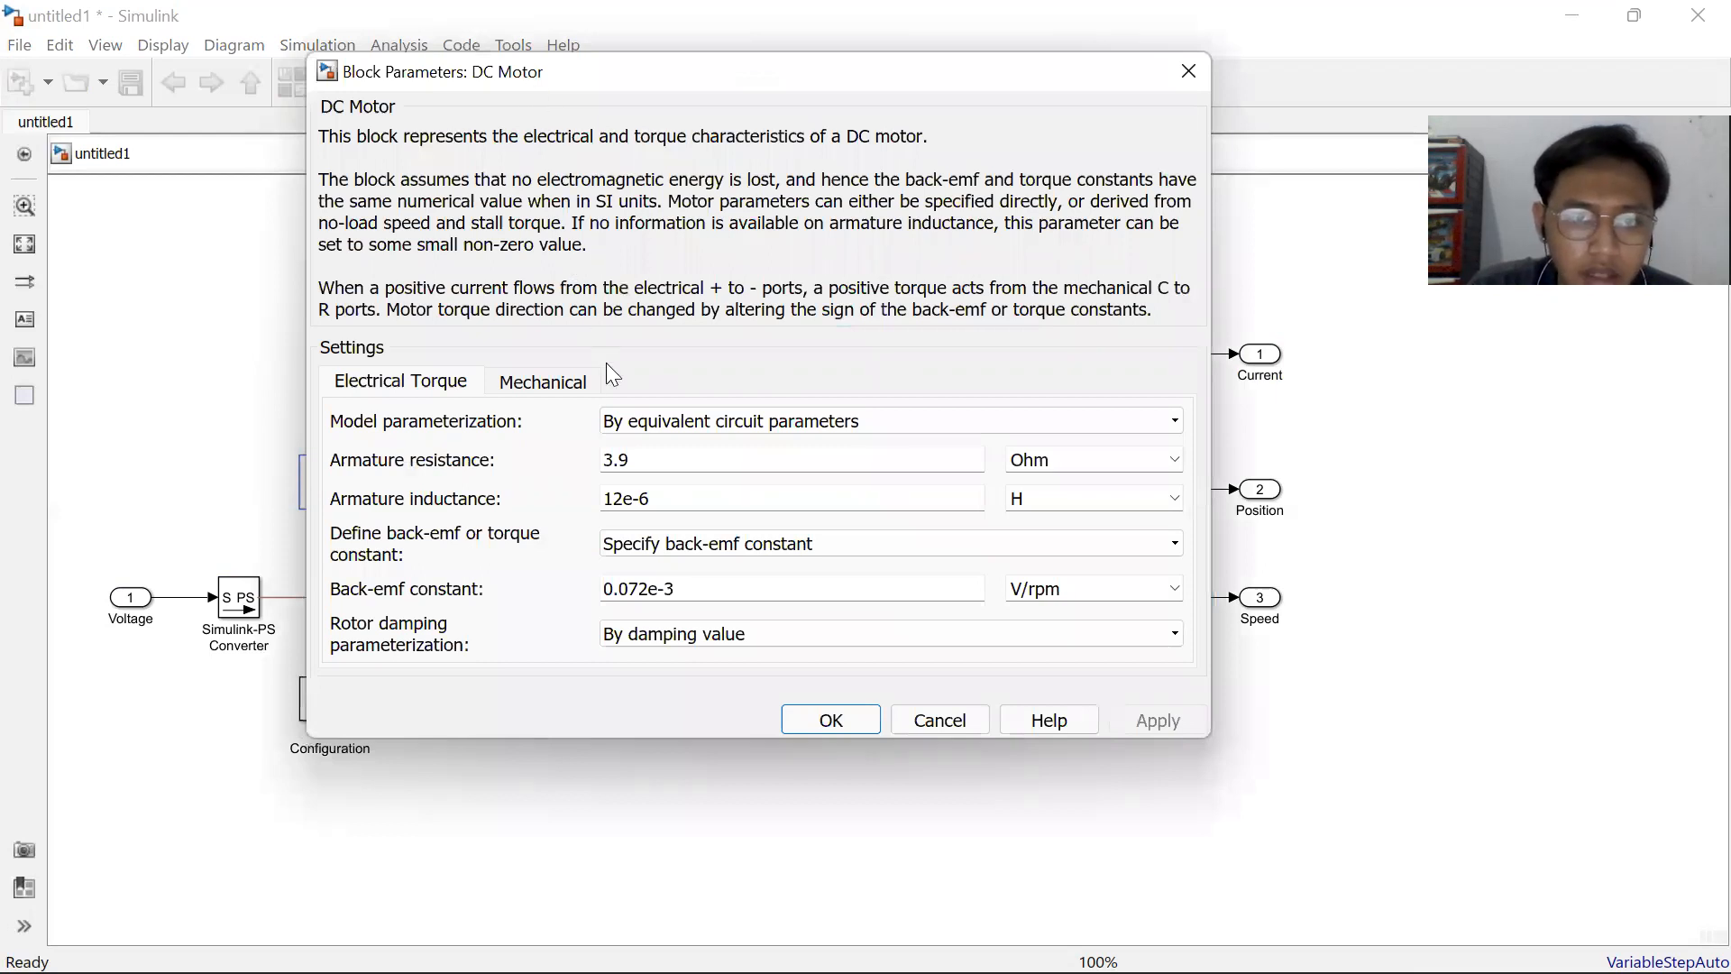
{"action": "double_click", "coordinate": [622, 462]}
{"action": "type", "text": "4"}
{"action": "double_click", "coordinate": [667, 501]}
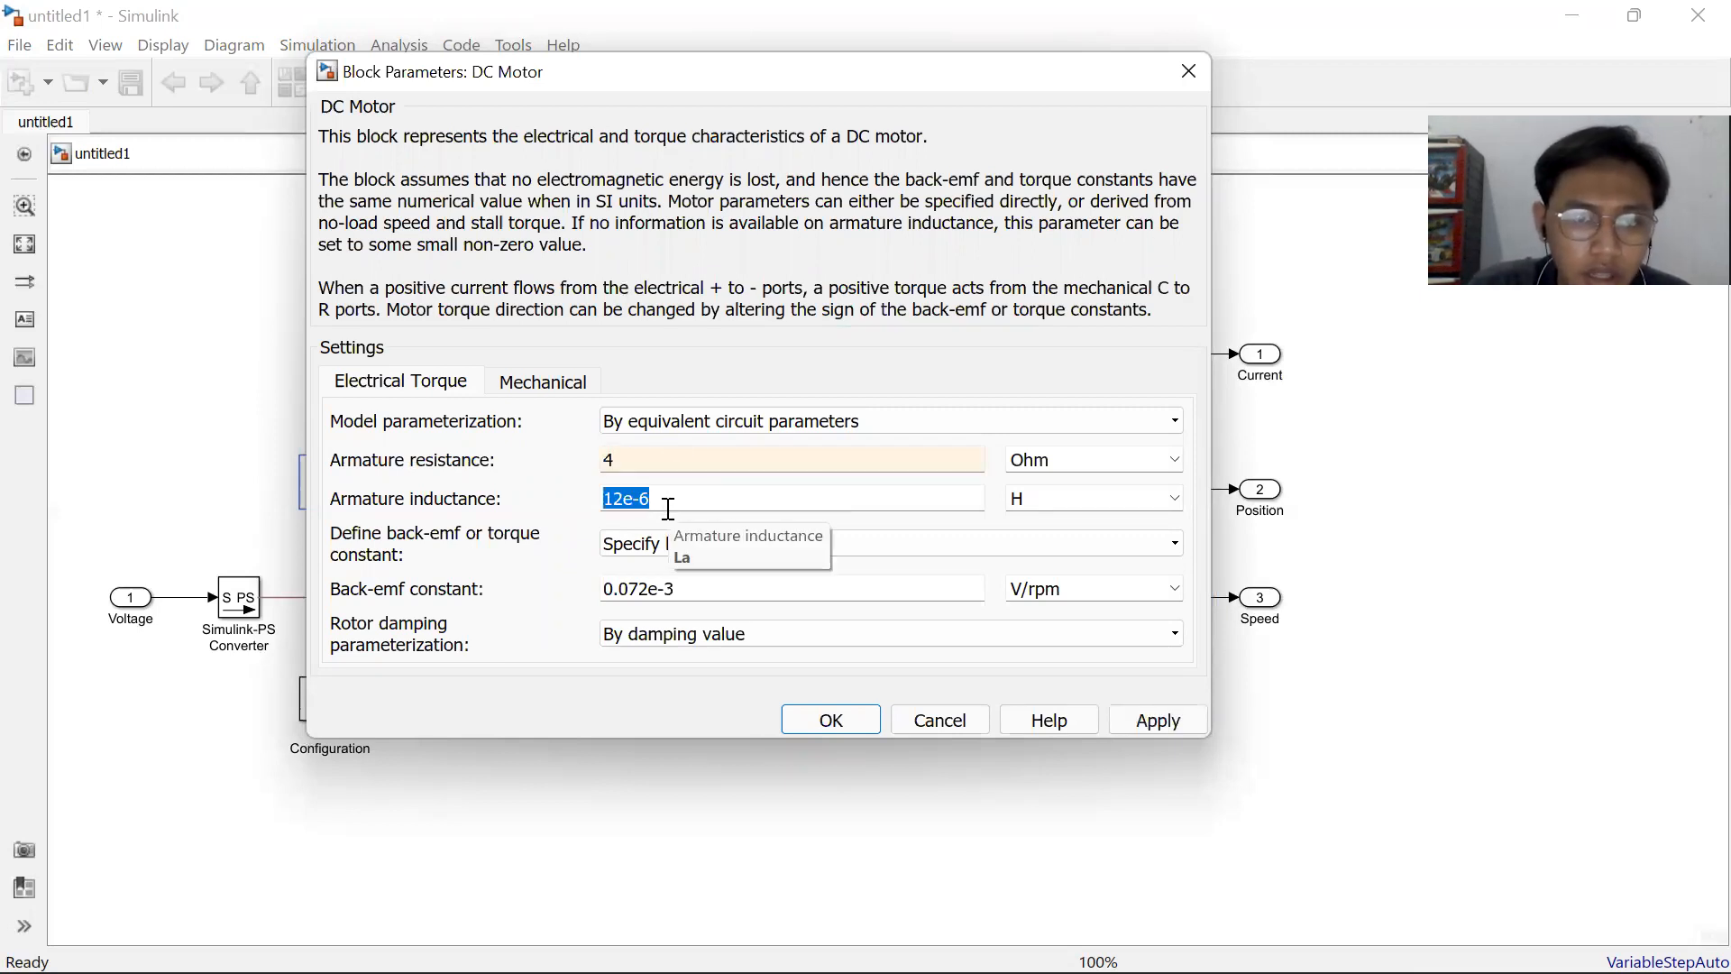
{"action": "type", "text": "2"}
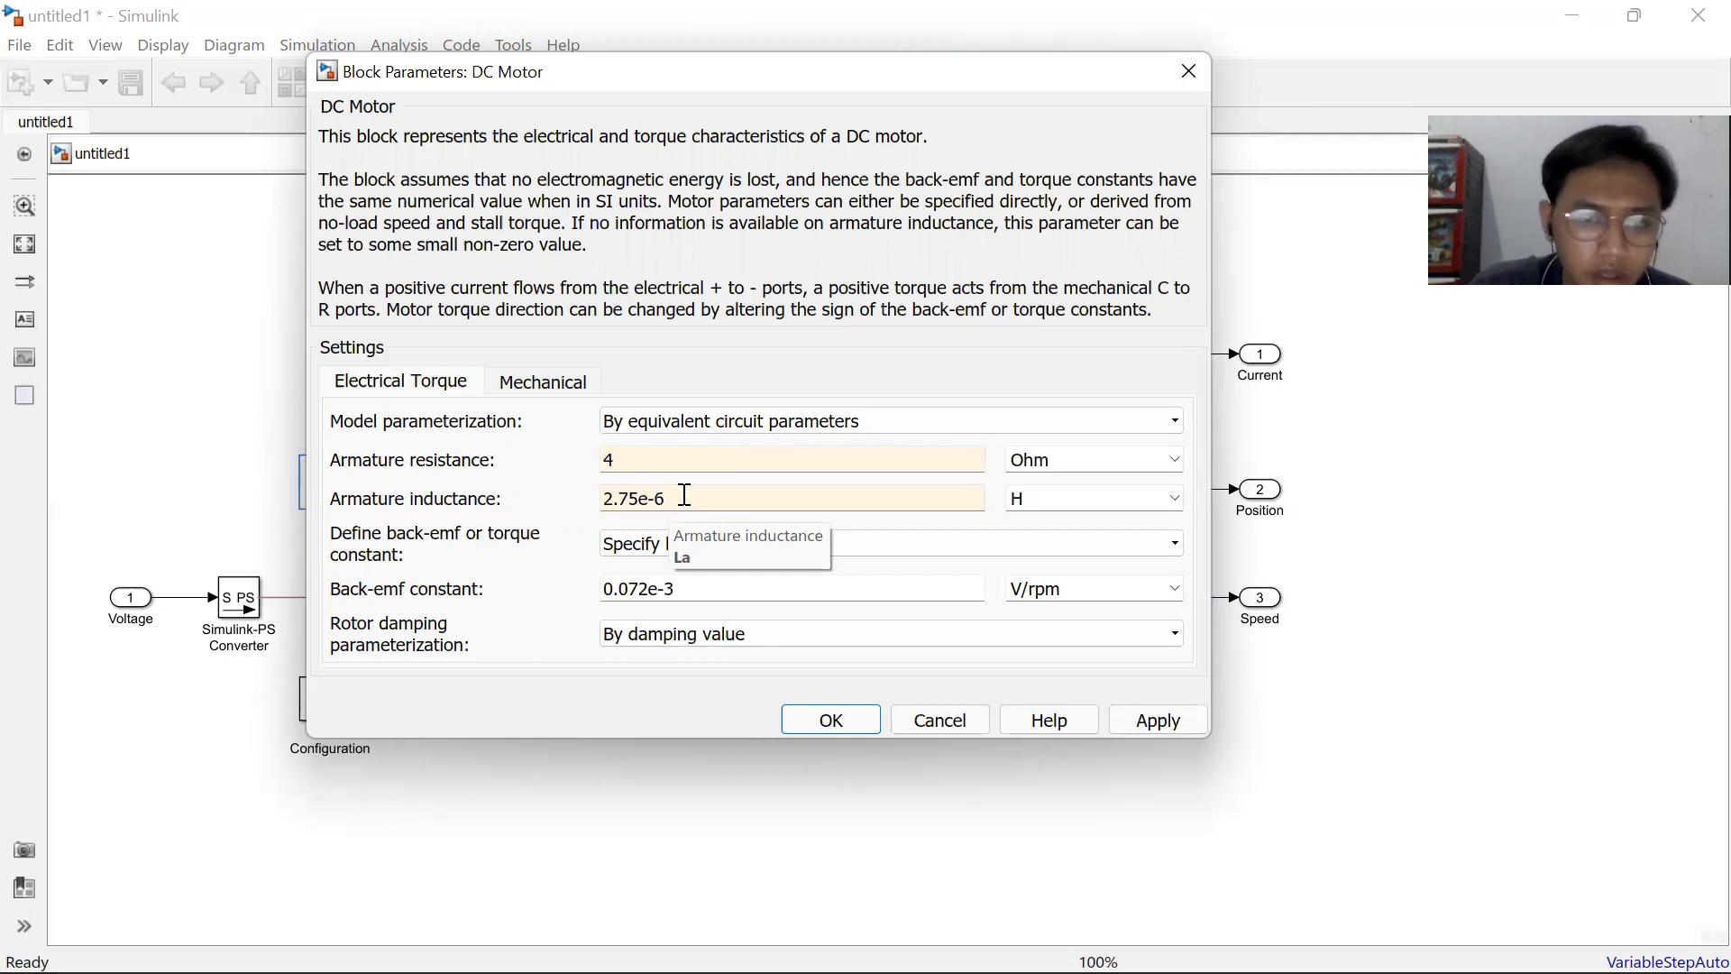
{"action": "double_click", "coordinate": [667, 602]}
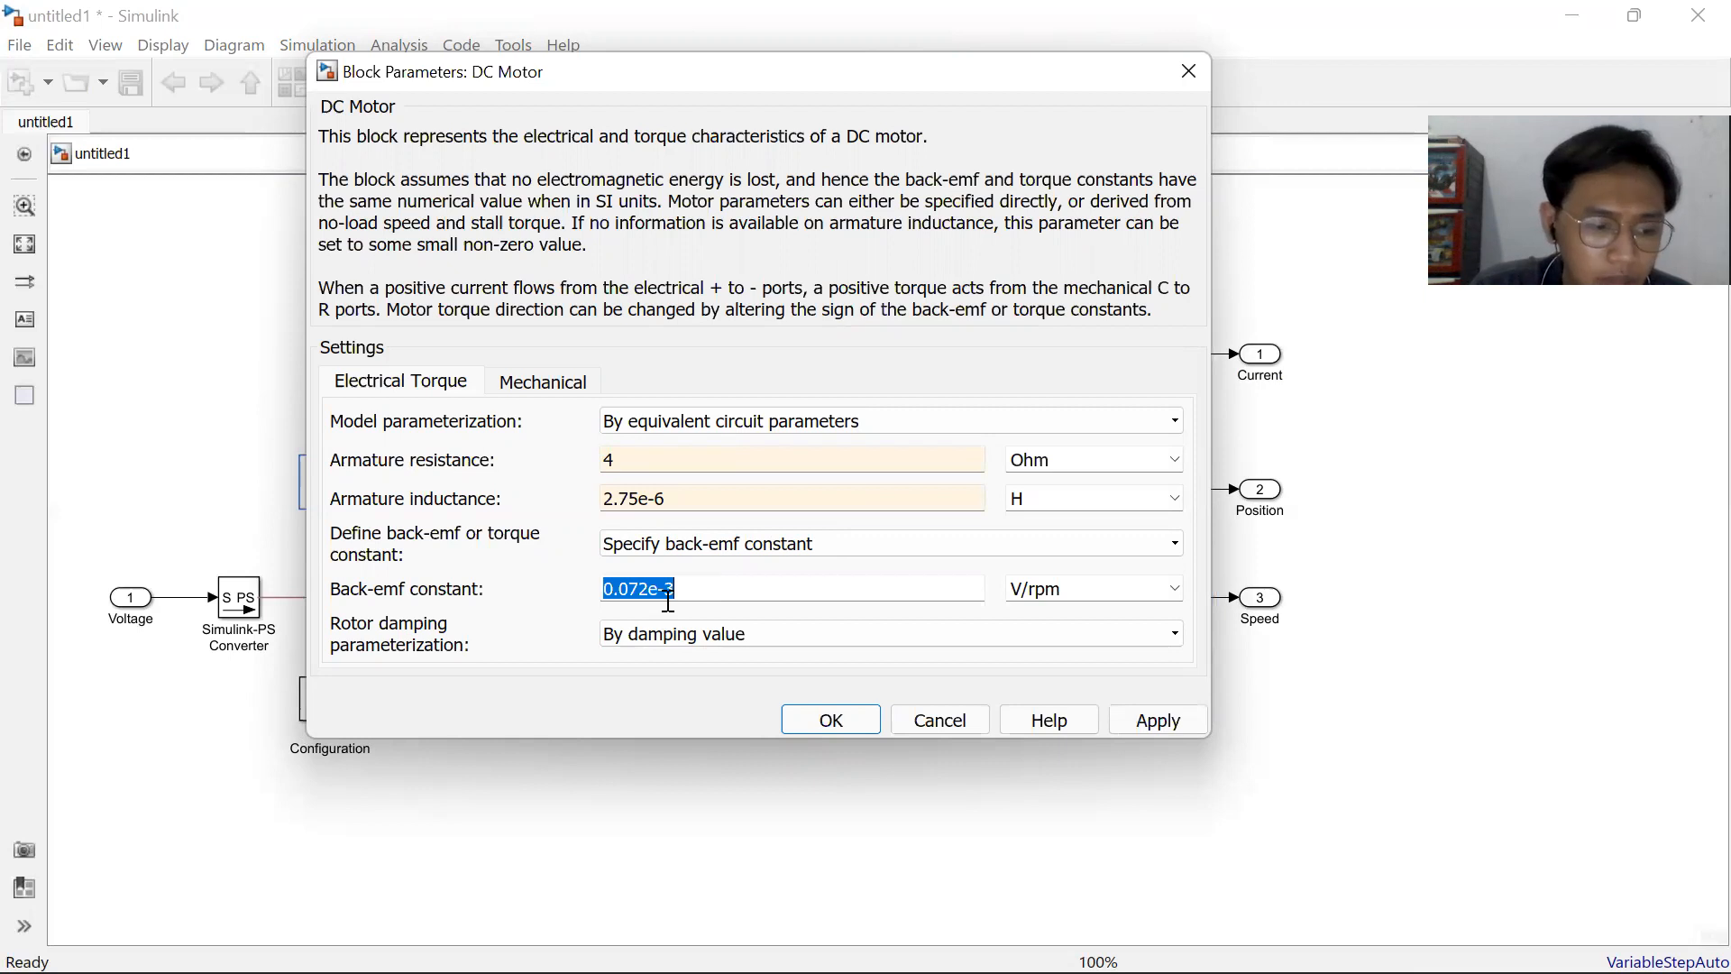
{"action": "type", "text": "0.0"}
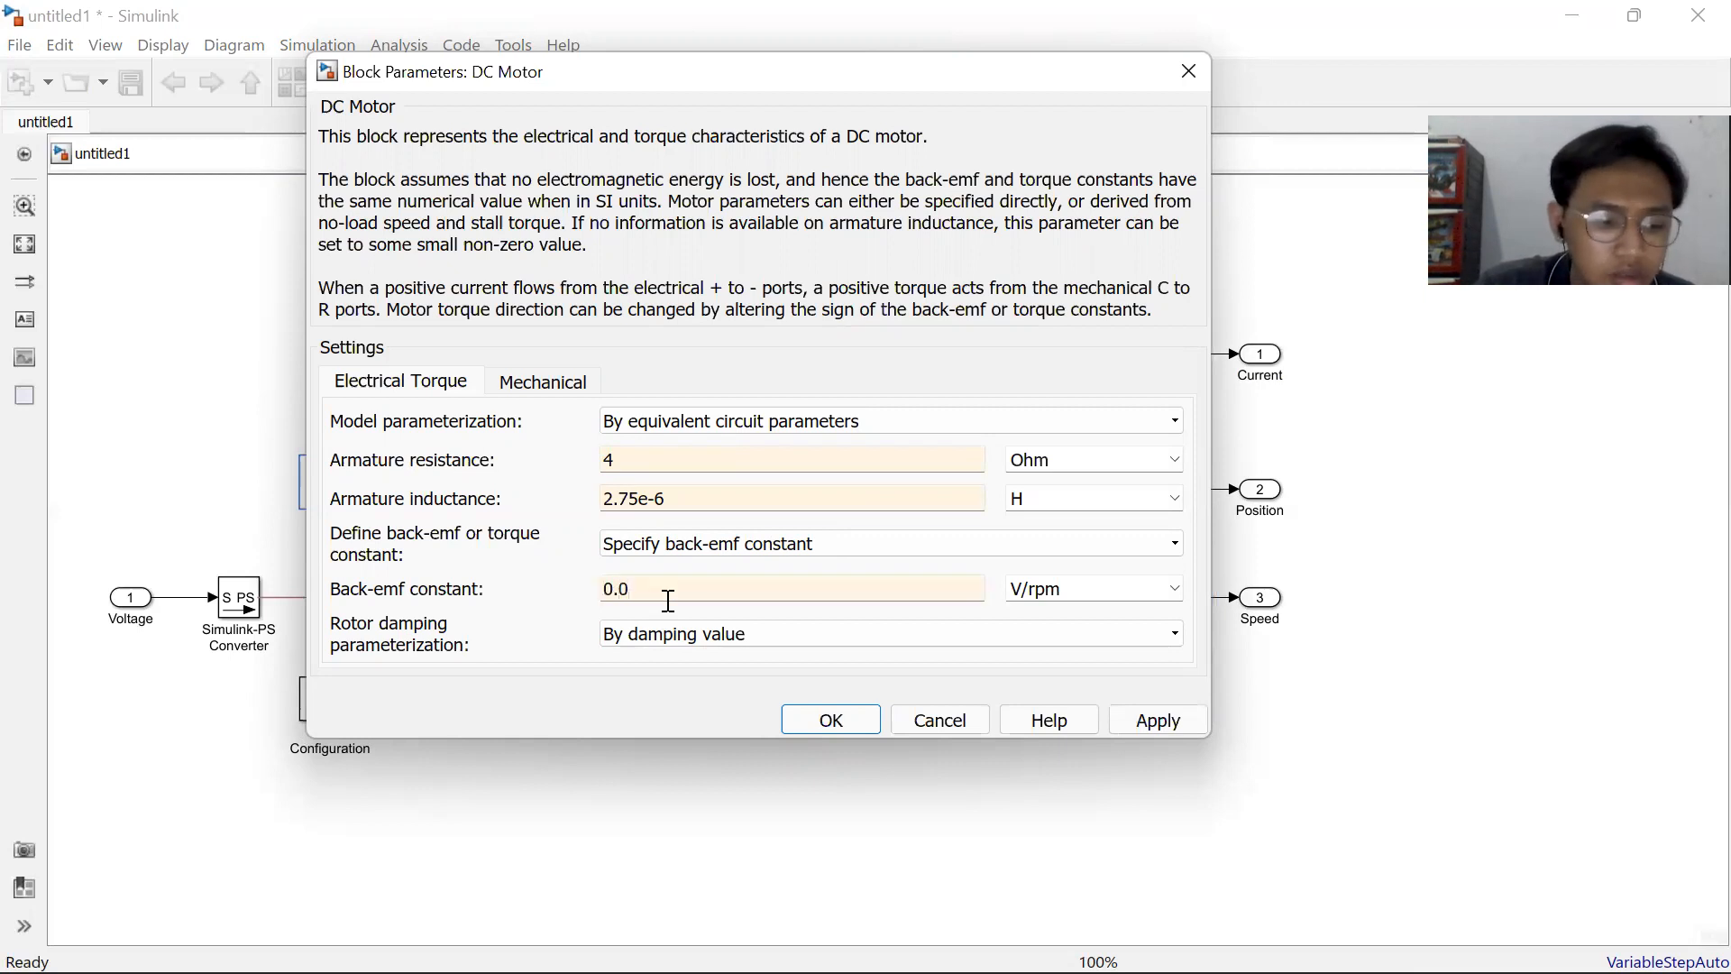
{"action": "type", "text": "274"}
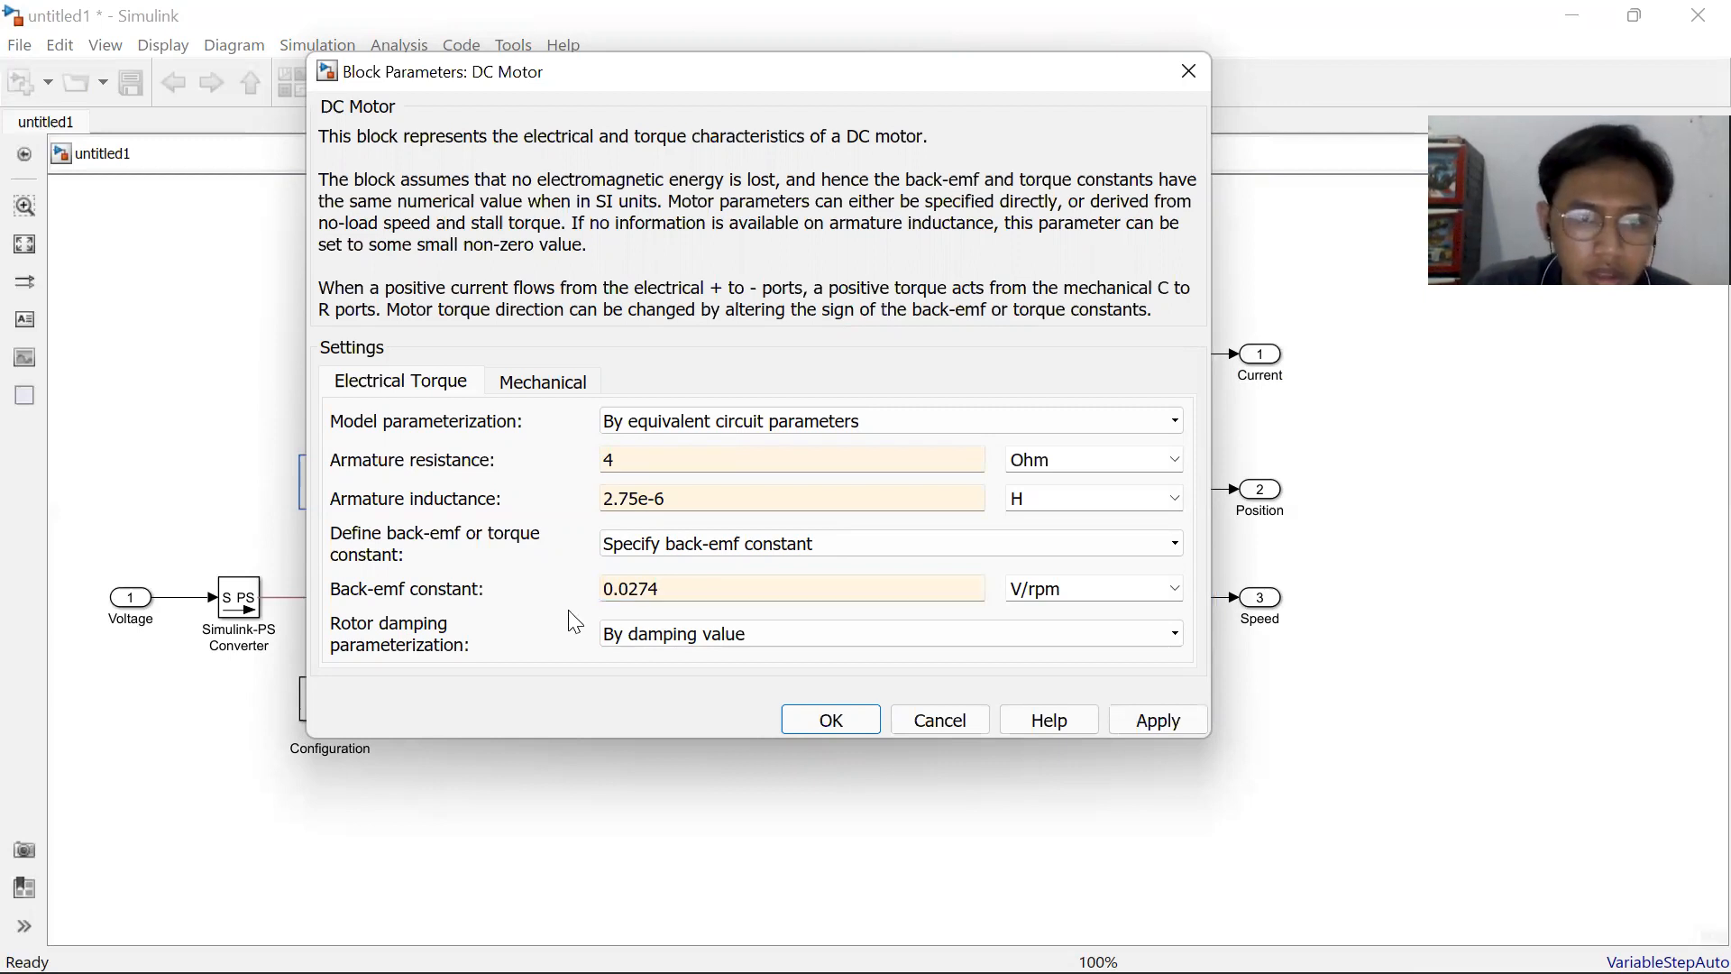
Set the DC Motor's rotor inertia to 3.2284e-6 g*cm^2 and rotor damping to 3.50777e-6 N*m/(rad/s), and apply the parameters.
{"action": "left_click", "coordinate": [567, 399]}
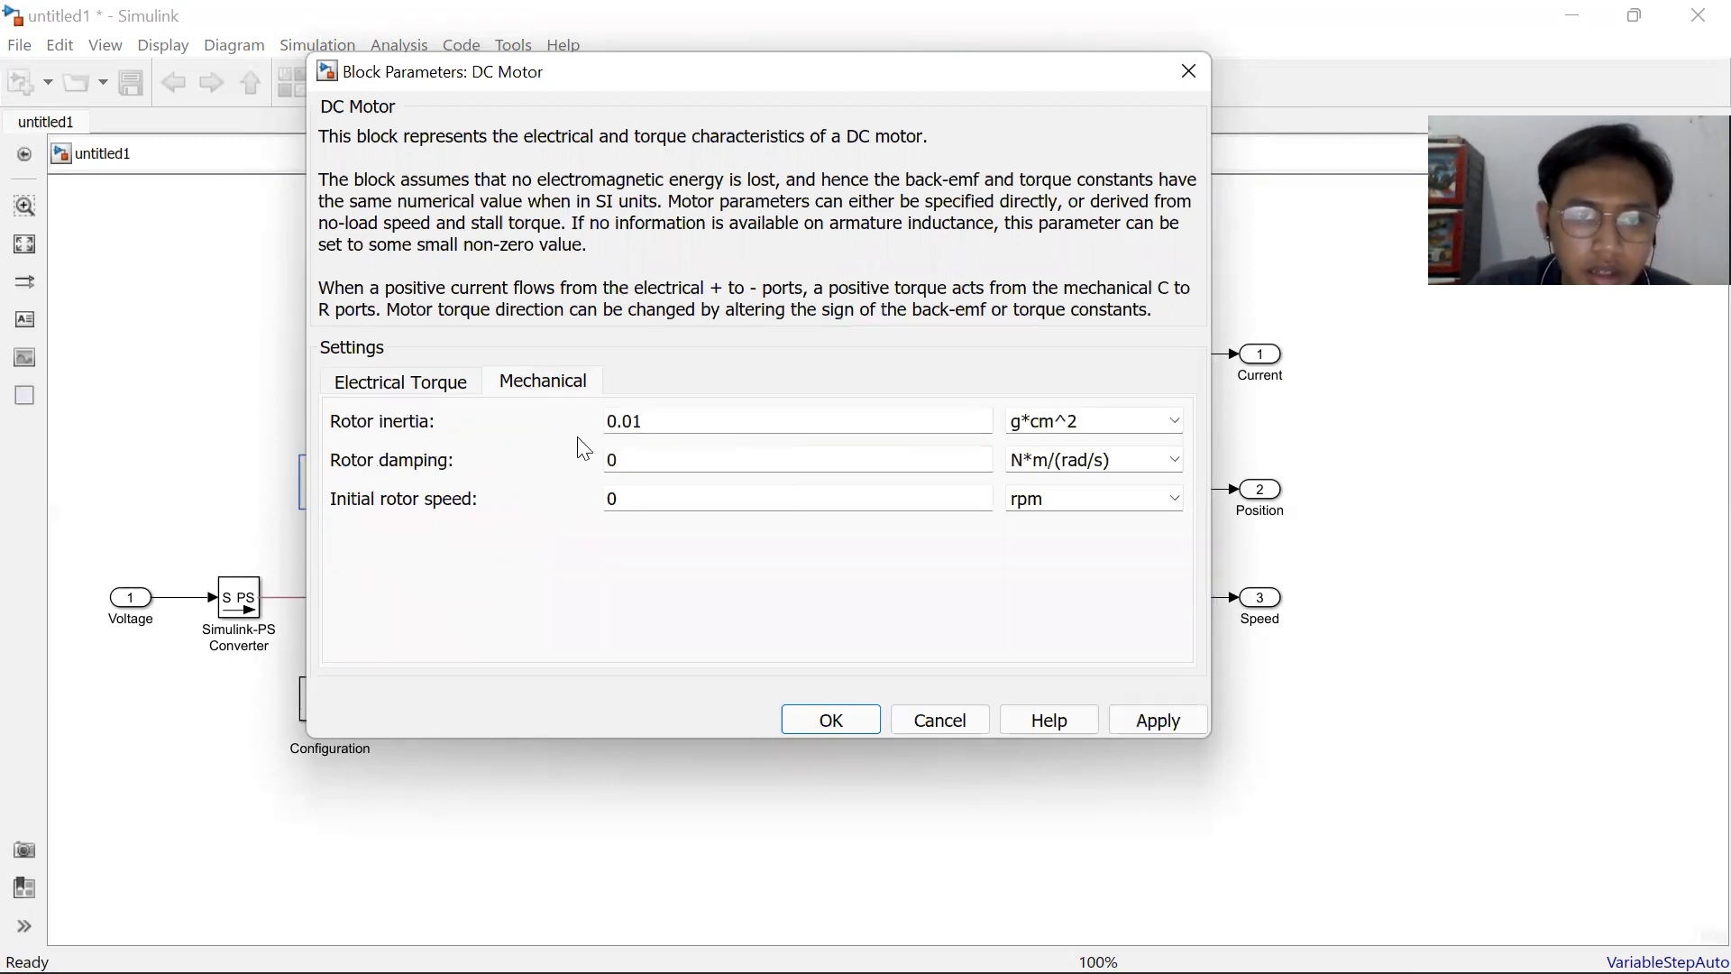
{"action": "double_click", "coordinate": [628, 421]}
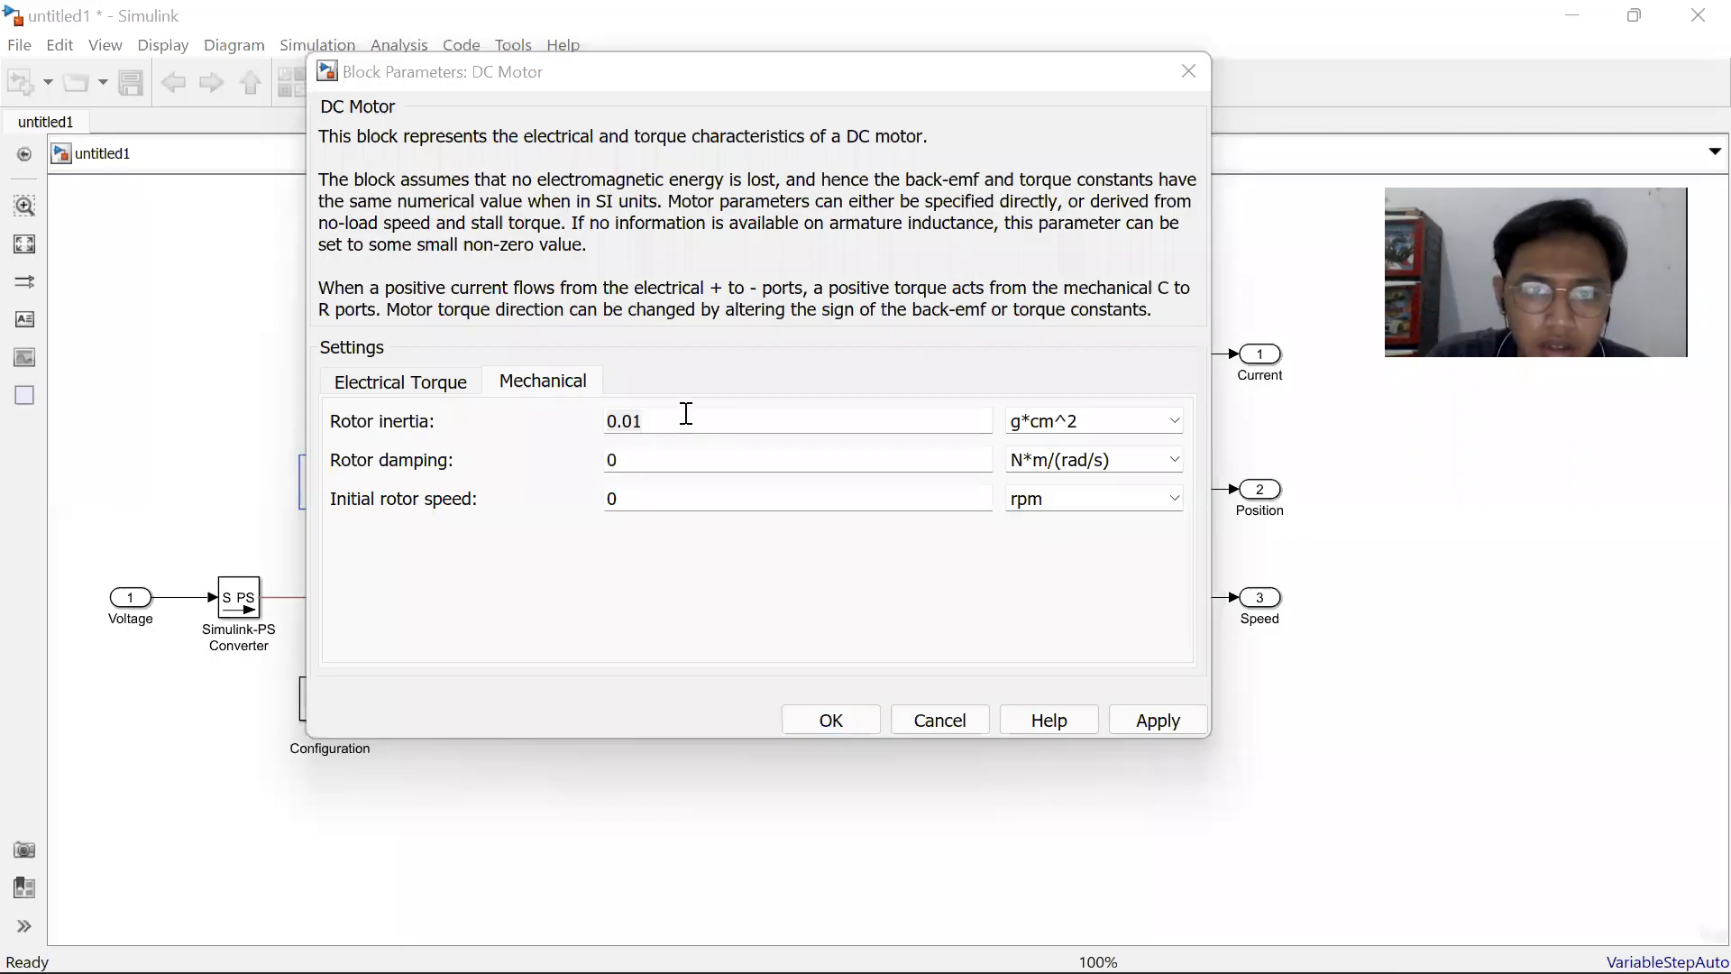
{"action": "double_click", "coordinate": [671, 417]}
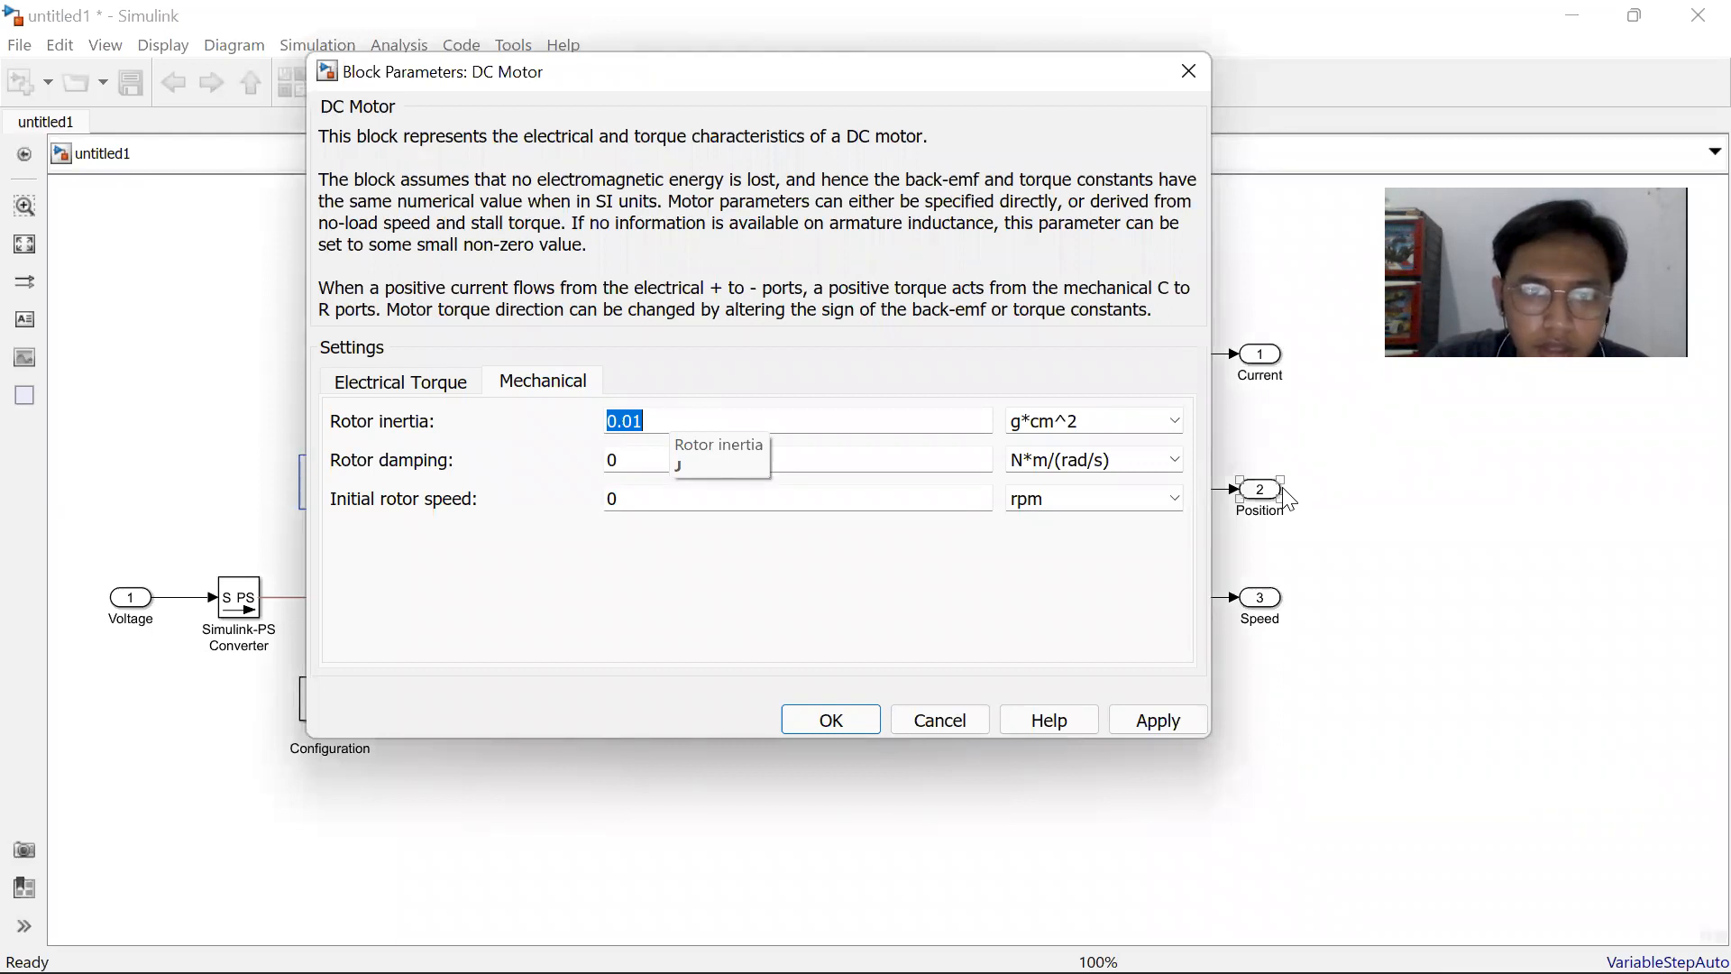
{"action": "left_click", "coordinate": [673, 420]}
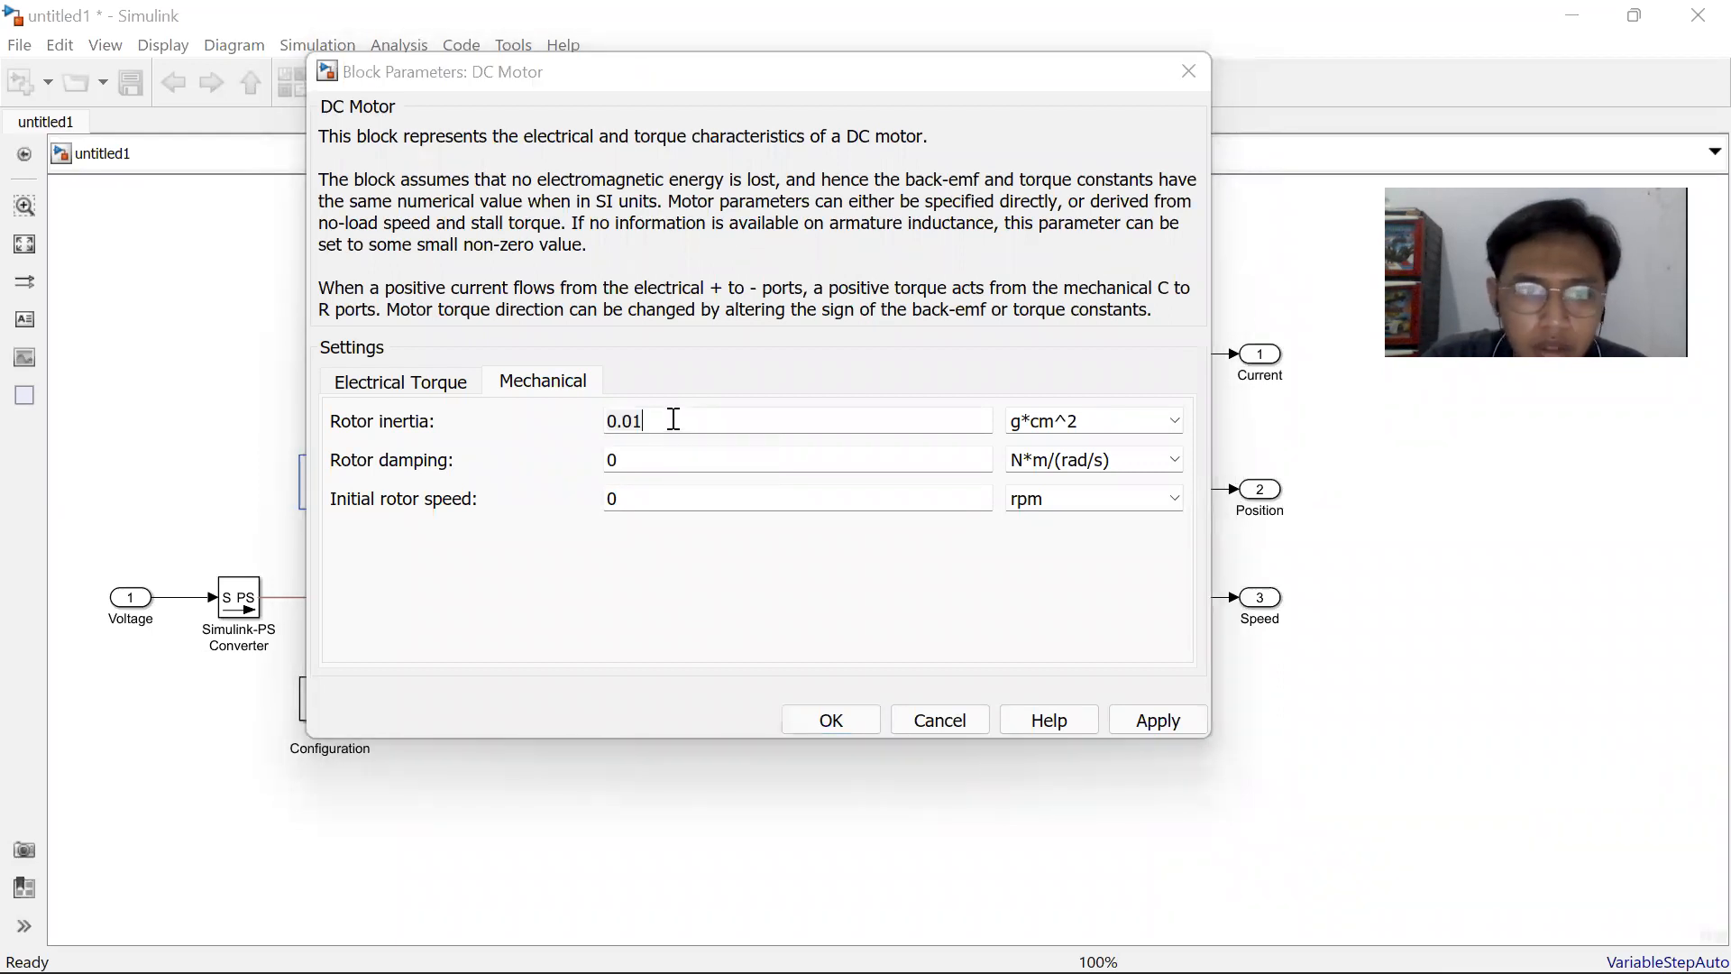
{"action": "double_click", "coordinate": [674, 420]}
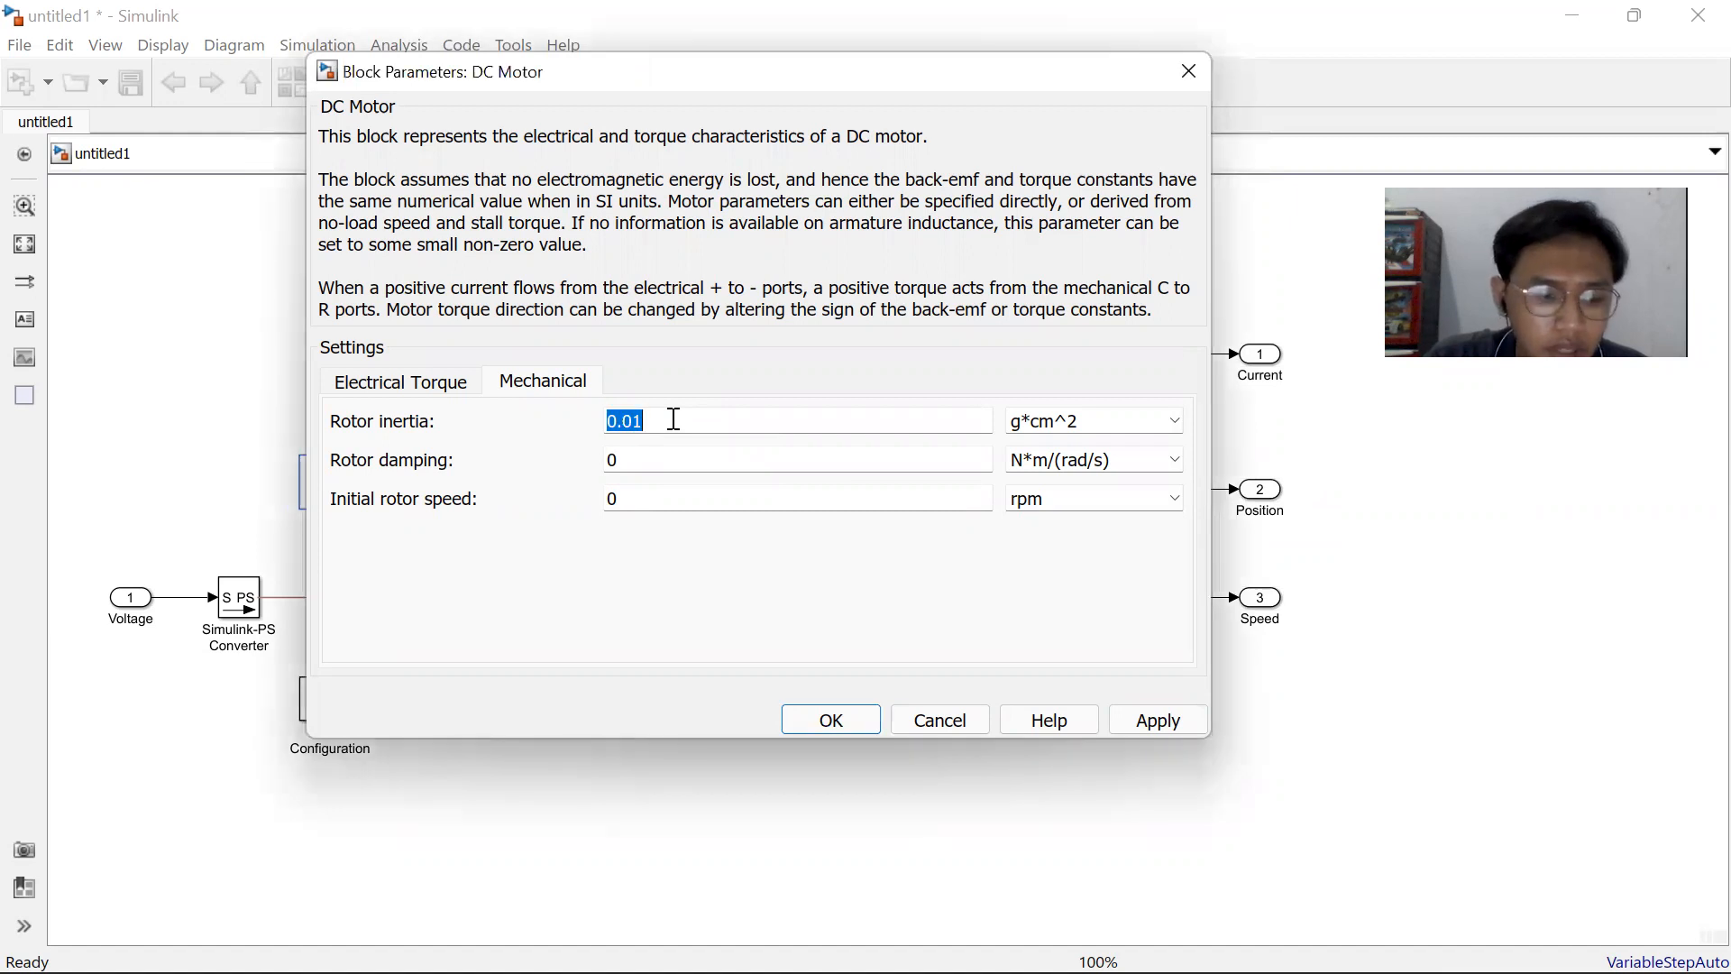
{"action": "type", "text": "3.2284"}
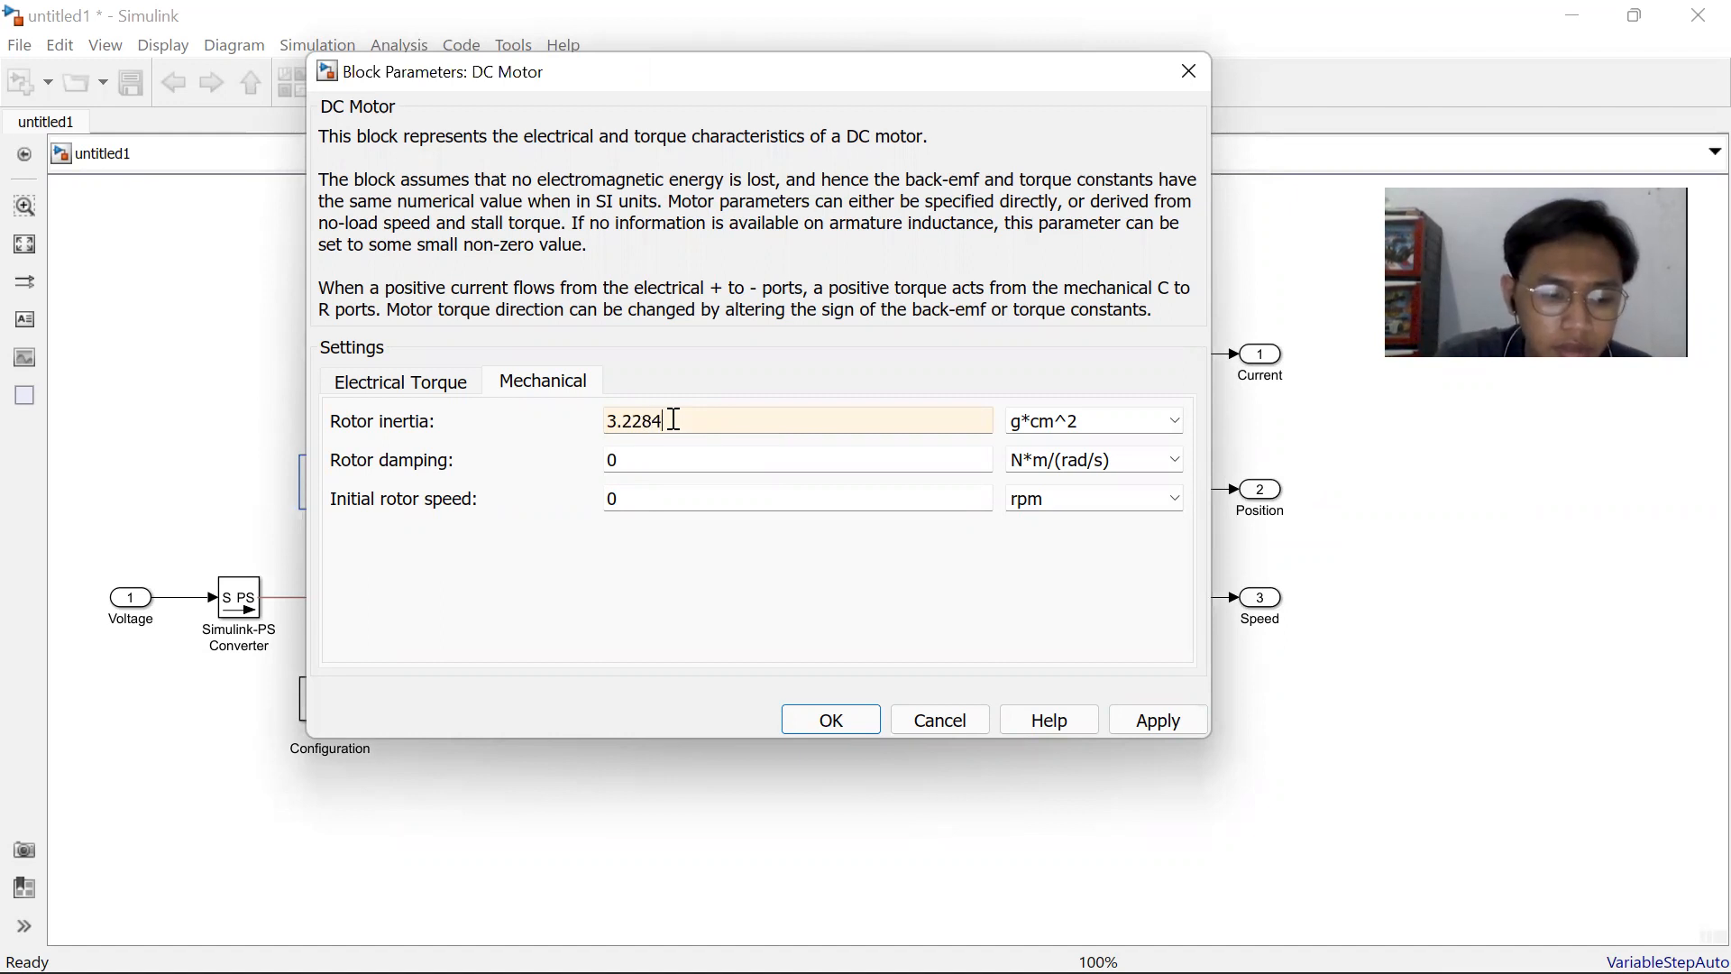
{"action": "type", "text": "e-6"}
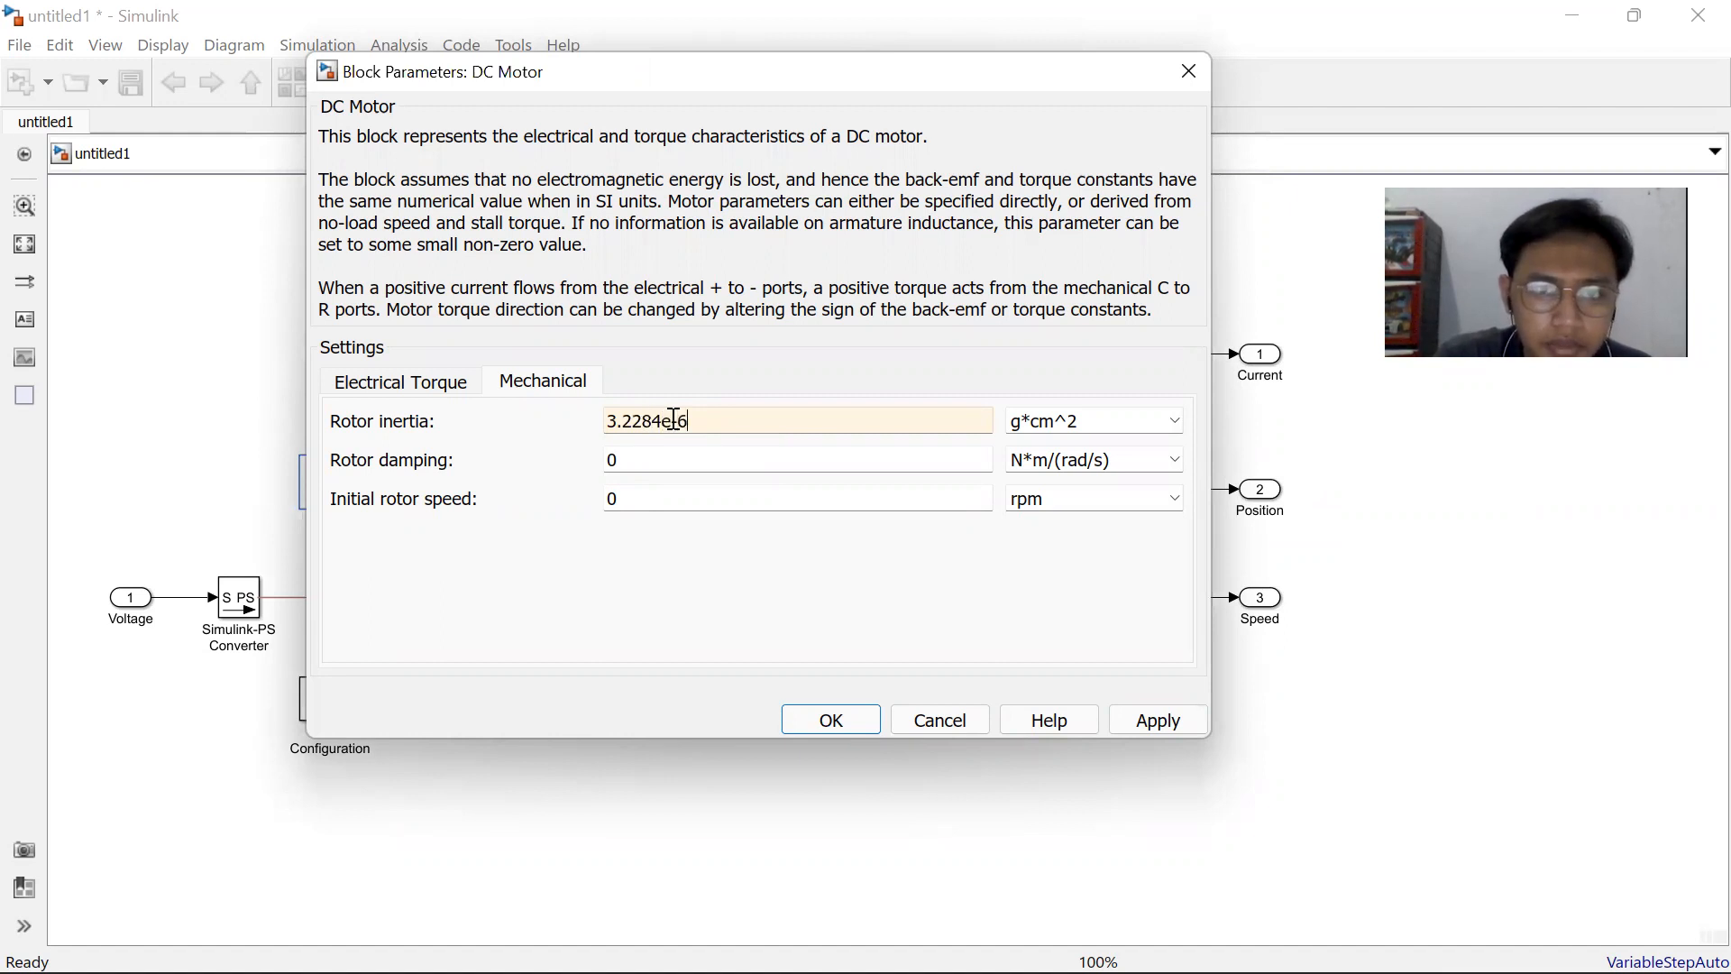
{"action": "left_click", "coordinate": [661, 468]}
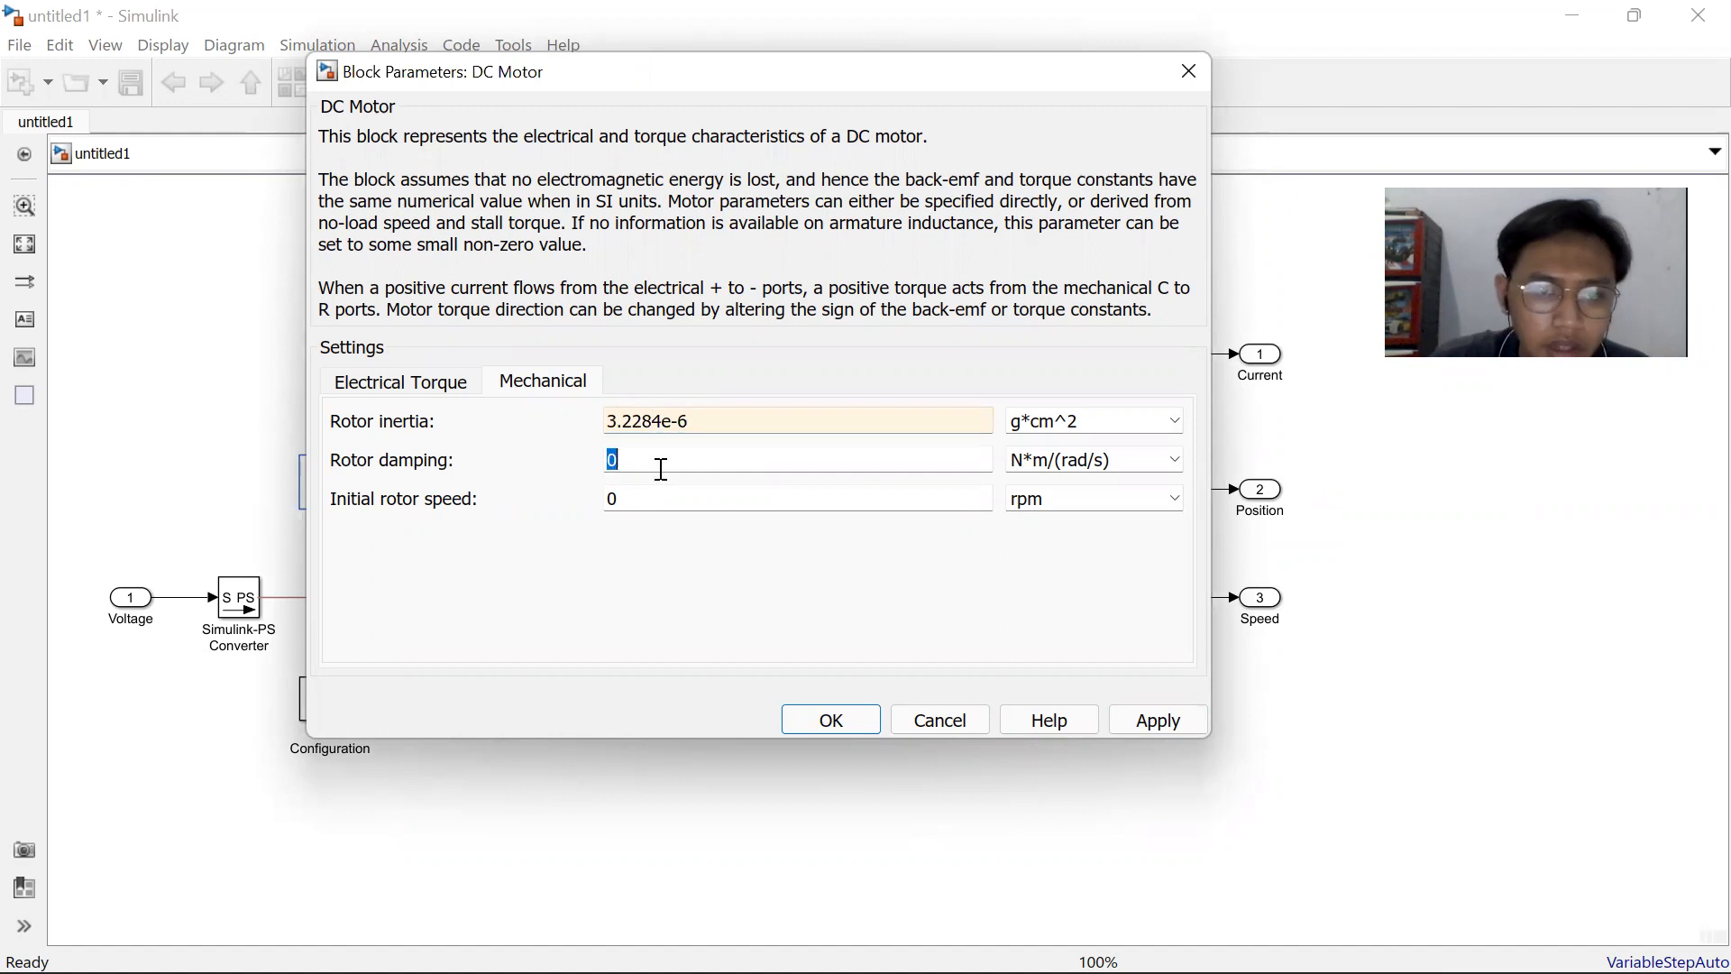
{"action": "type", "text": "3.50777e-6"}
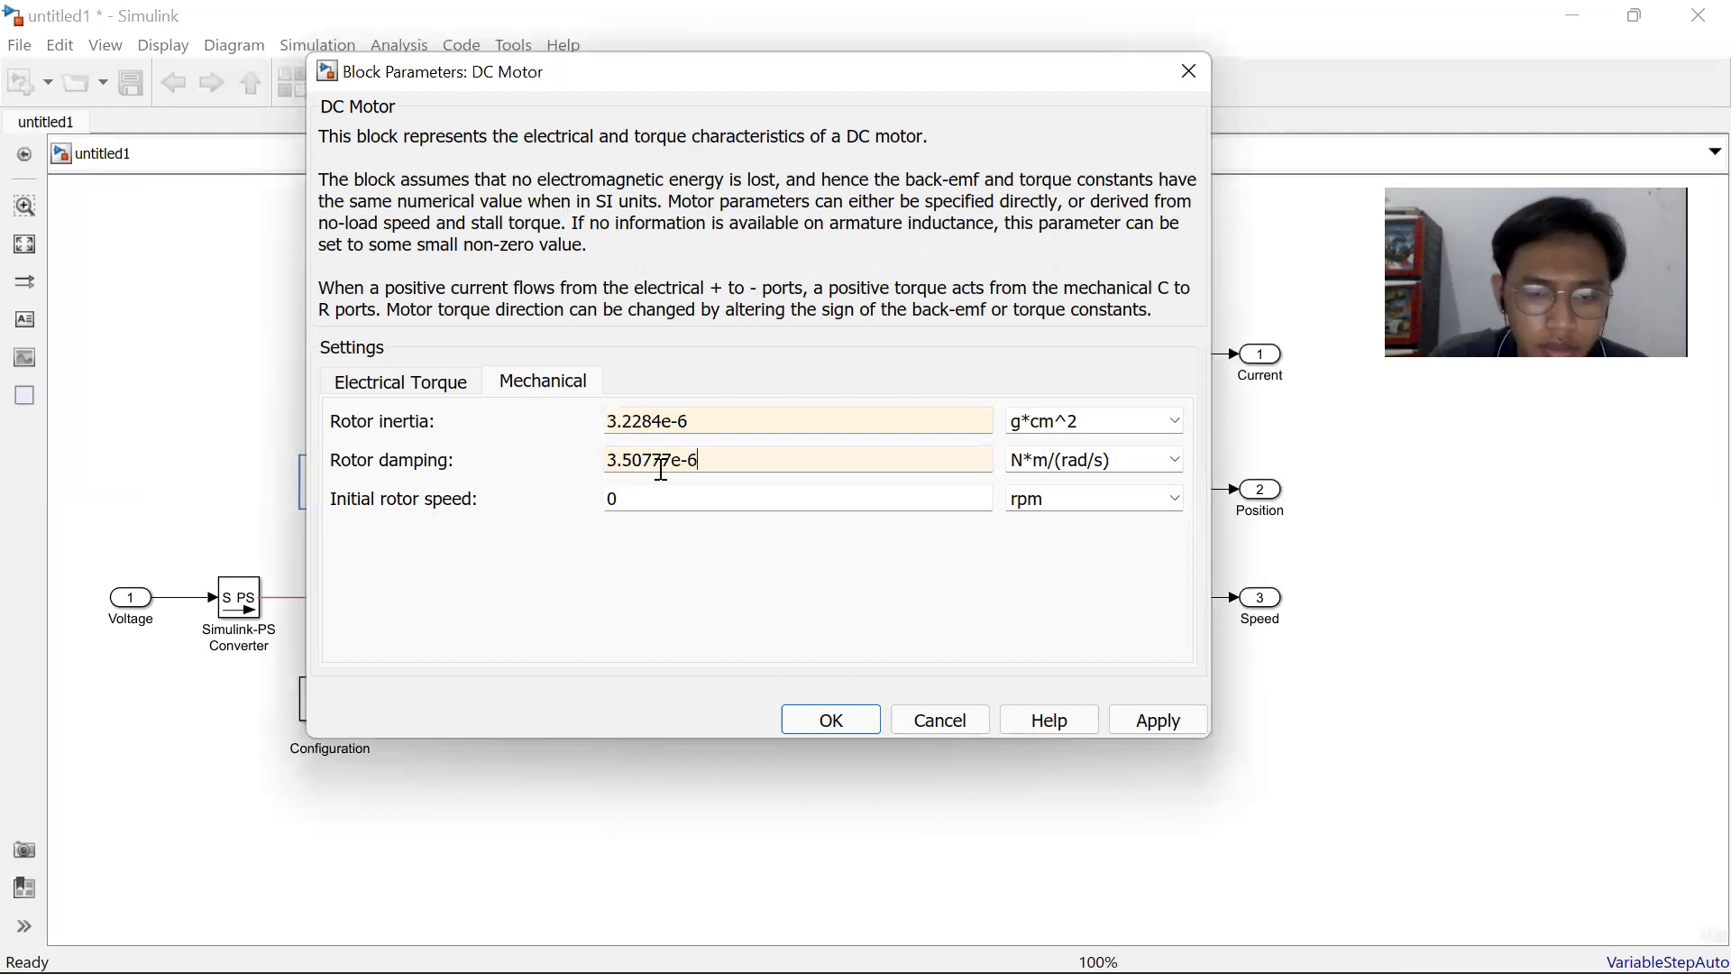
{"action": "key", "text": "Return"}
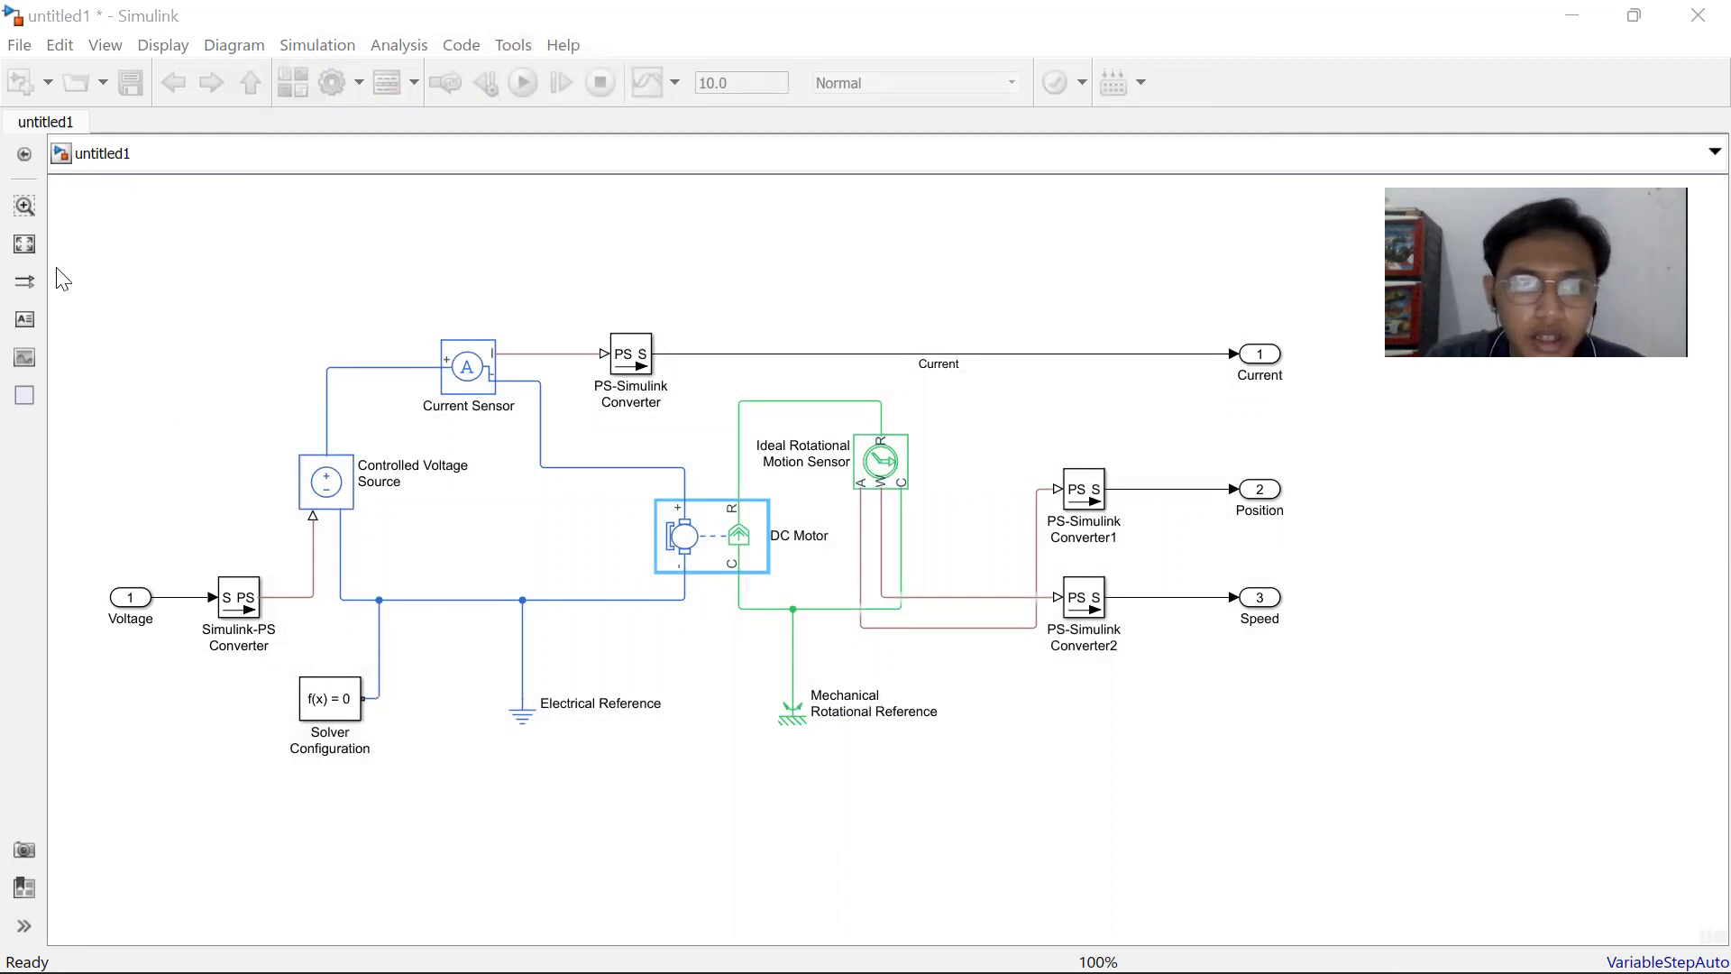
Group the whole Simscape motor circuit, including its input and output ports, into a subsystem.
{"action": "left_click_drag", "start_coordinate": [60, 276], "coordinate": [221, 315]}
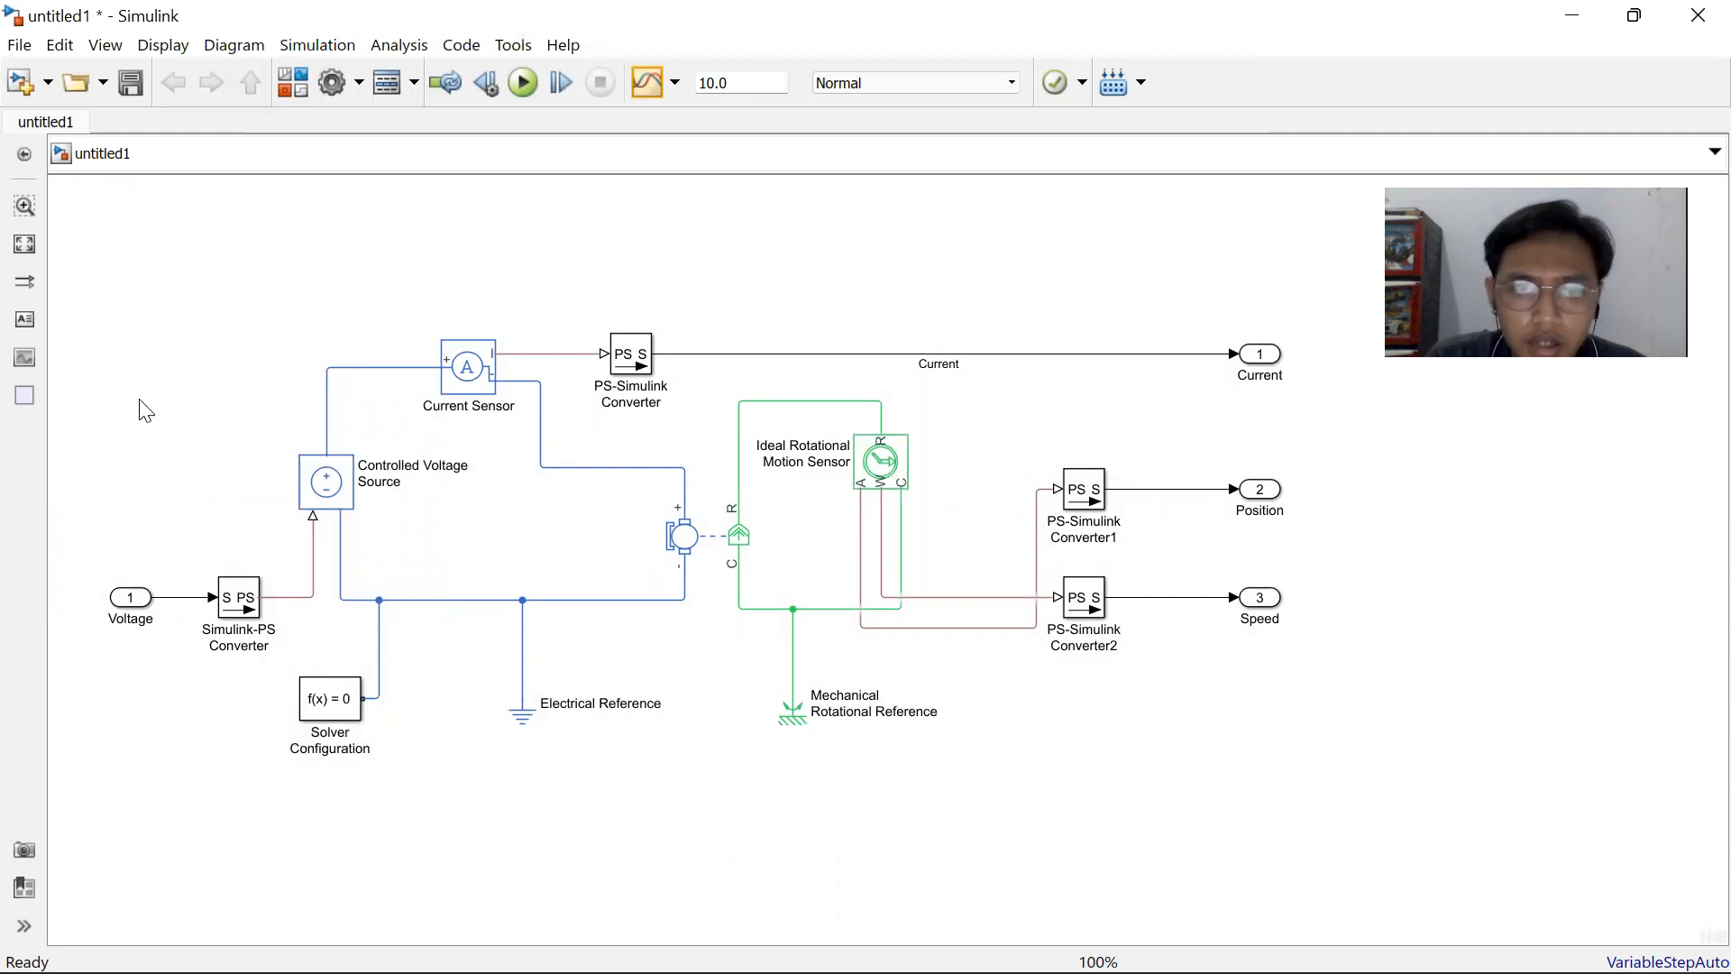
{"action": "scroll", "coordinate": [151, 412], "scroll_direction": "up", "scroll_amount": 1}
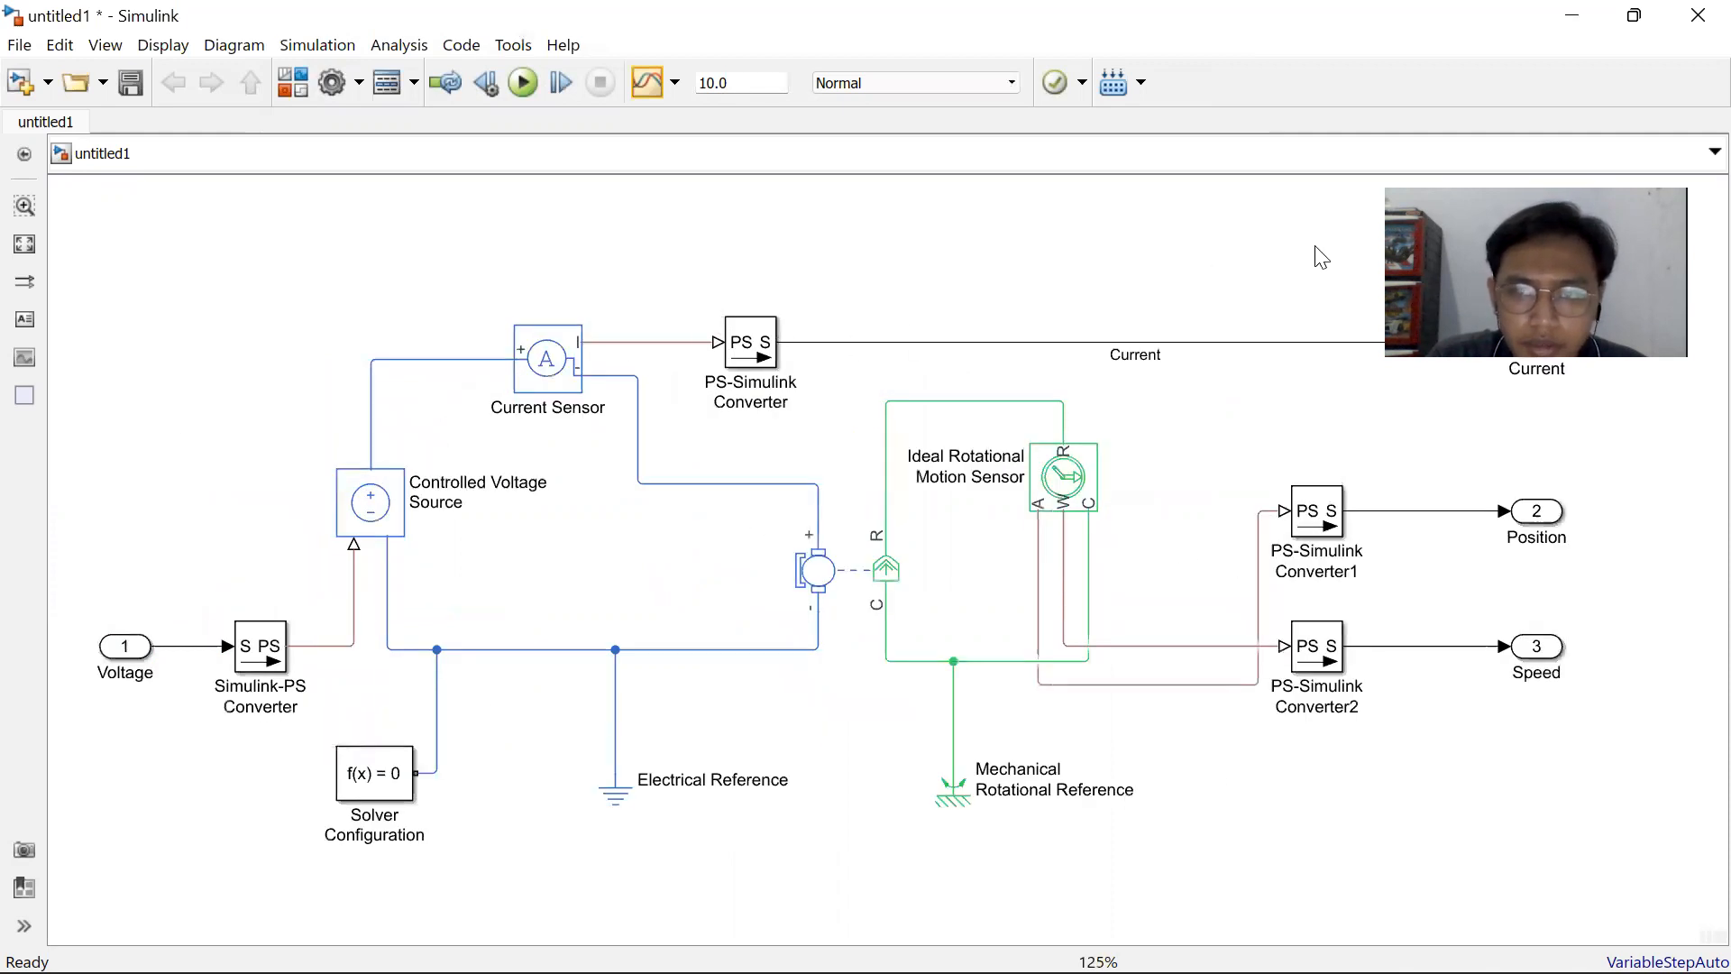
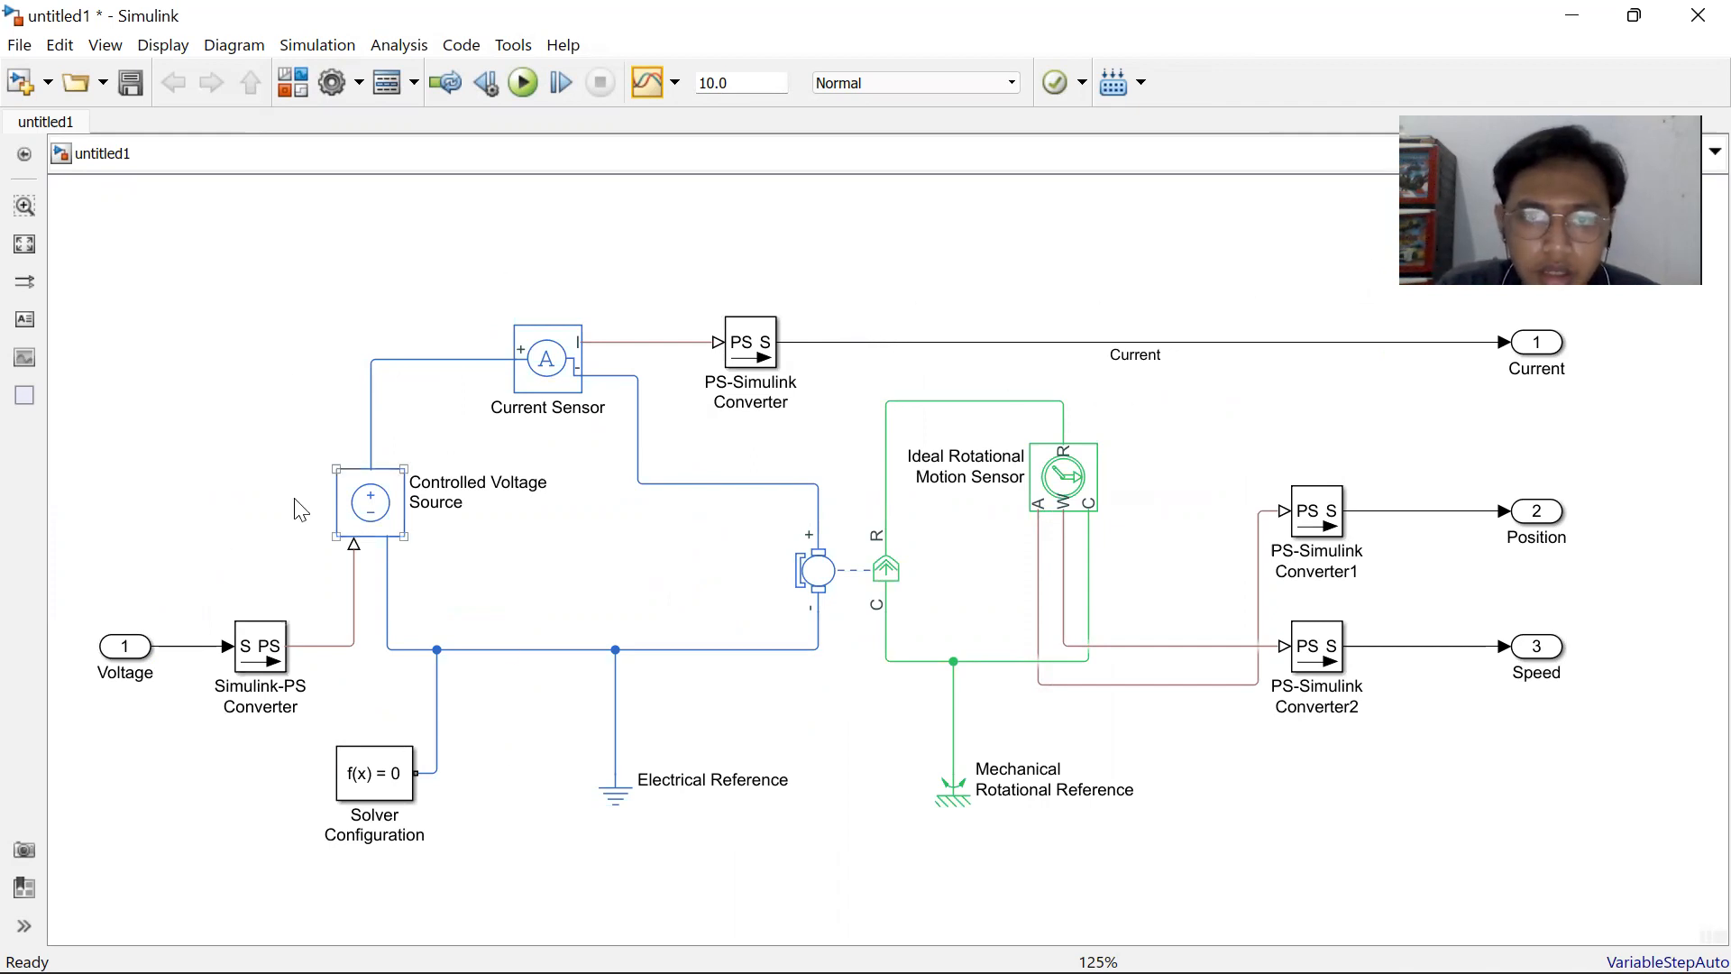
{"action": "left_click_drag", "start_coordinate": [67, 244], "coordinate": [1660, 786]}
{"action": "right_click", "coordinate": [857, 460]}
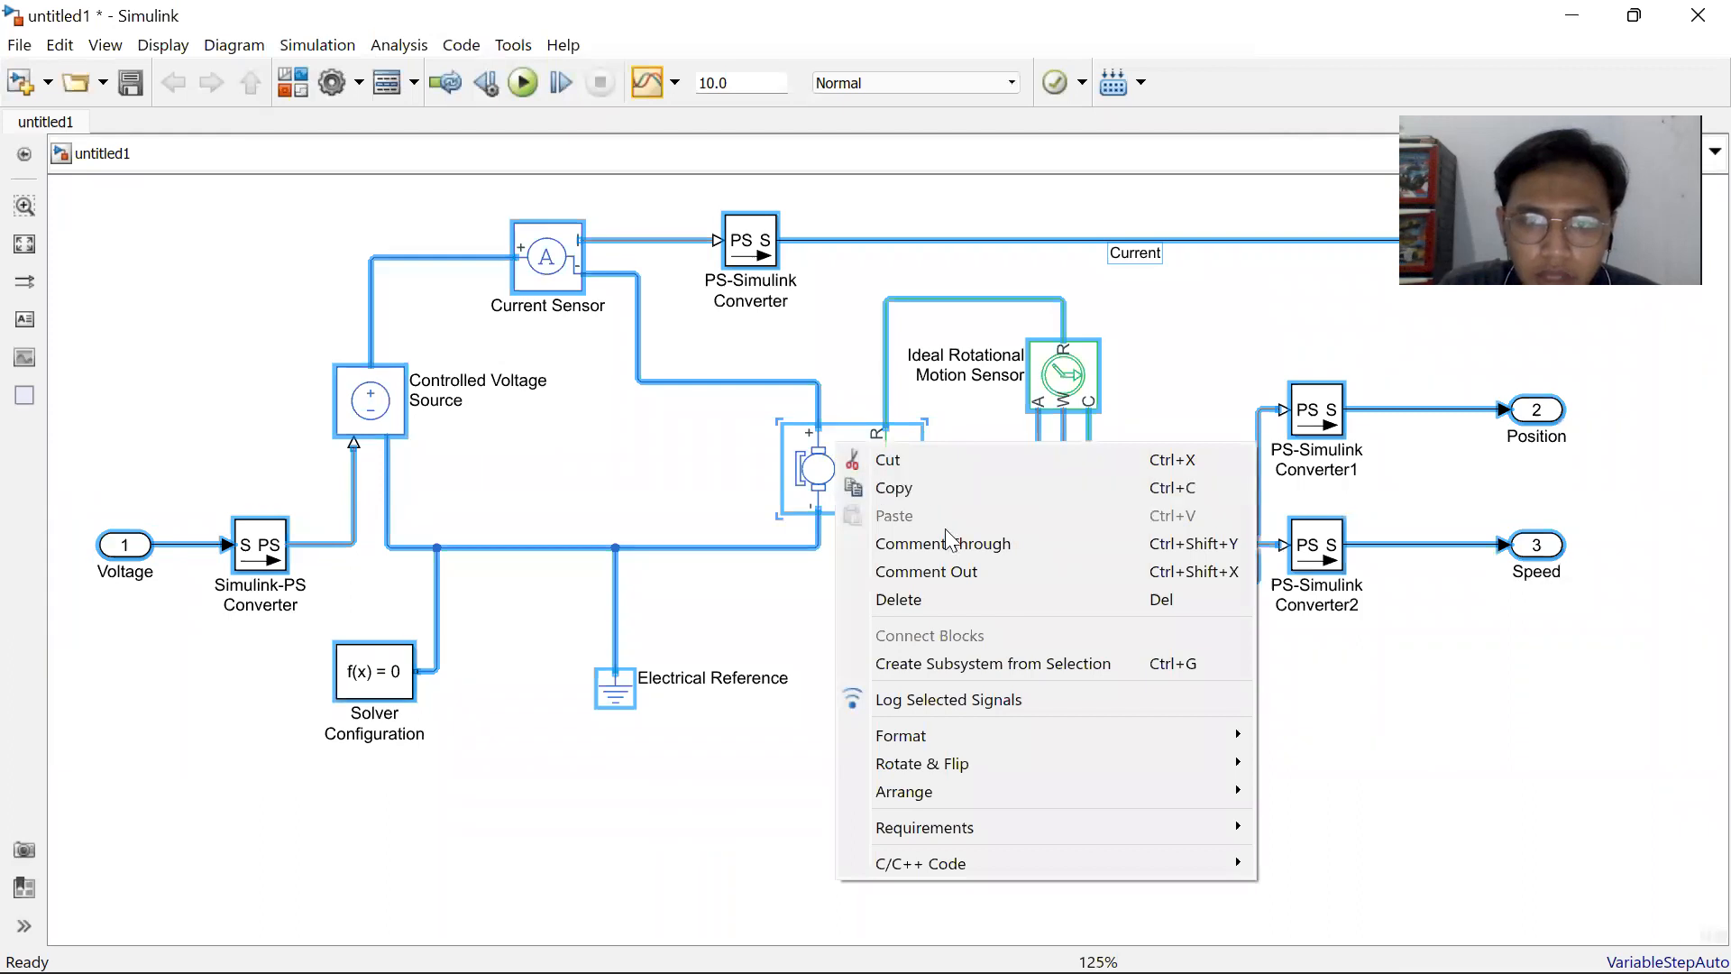
{"action": "left_click", "coordinate": [984, 663]}
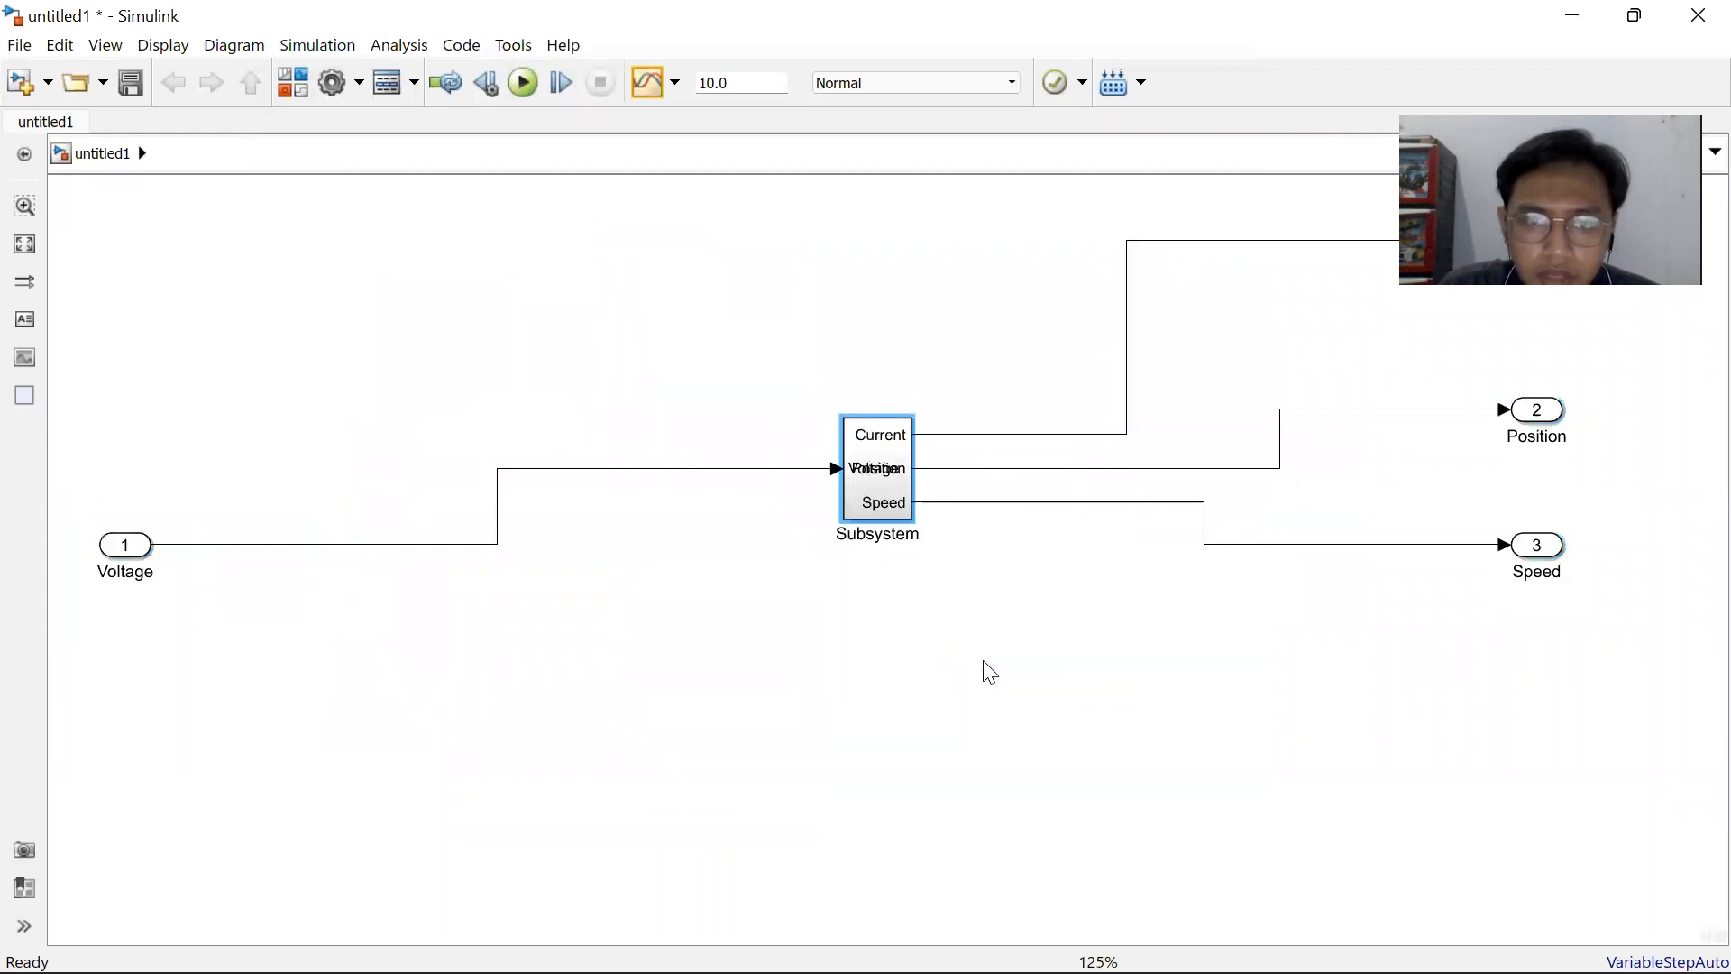
Enlarge the subsystem block so its port labels are readable, and move the Voltage input close to it in a straight line.
{"action": "left_click_drag", "start_coordinate": [842, 521], "coordinate": [716, 550]}
{"action": "left_click_drag", "start_coordinate": [128, 542], "coordinate": [514, 486]}
{"action": "left_click_drag", "start_coordinate": [911, 549], "coordinate": [928, 647]}
{"action": "left_click_drag", "start_coordinate": [505, 486], "coordinate": [505, 536]}
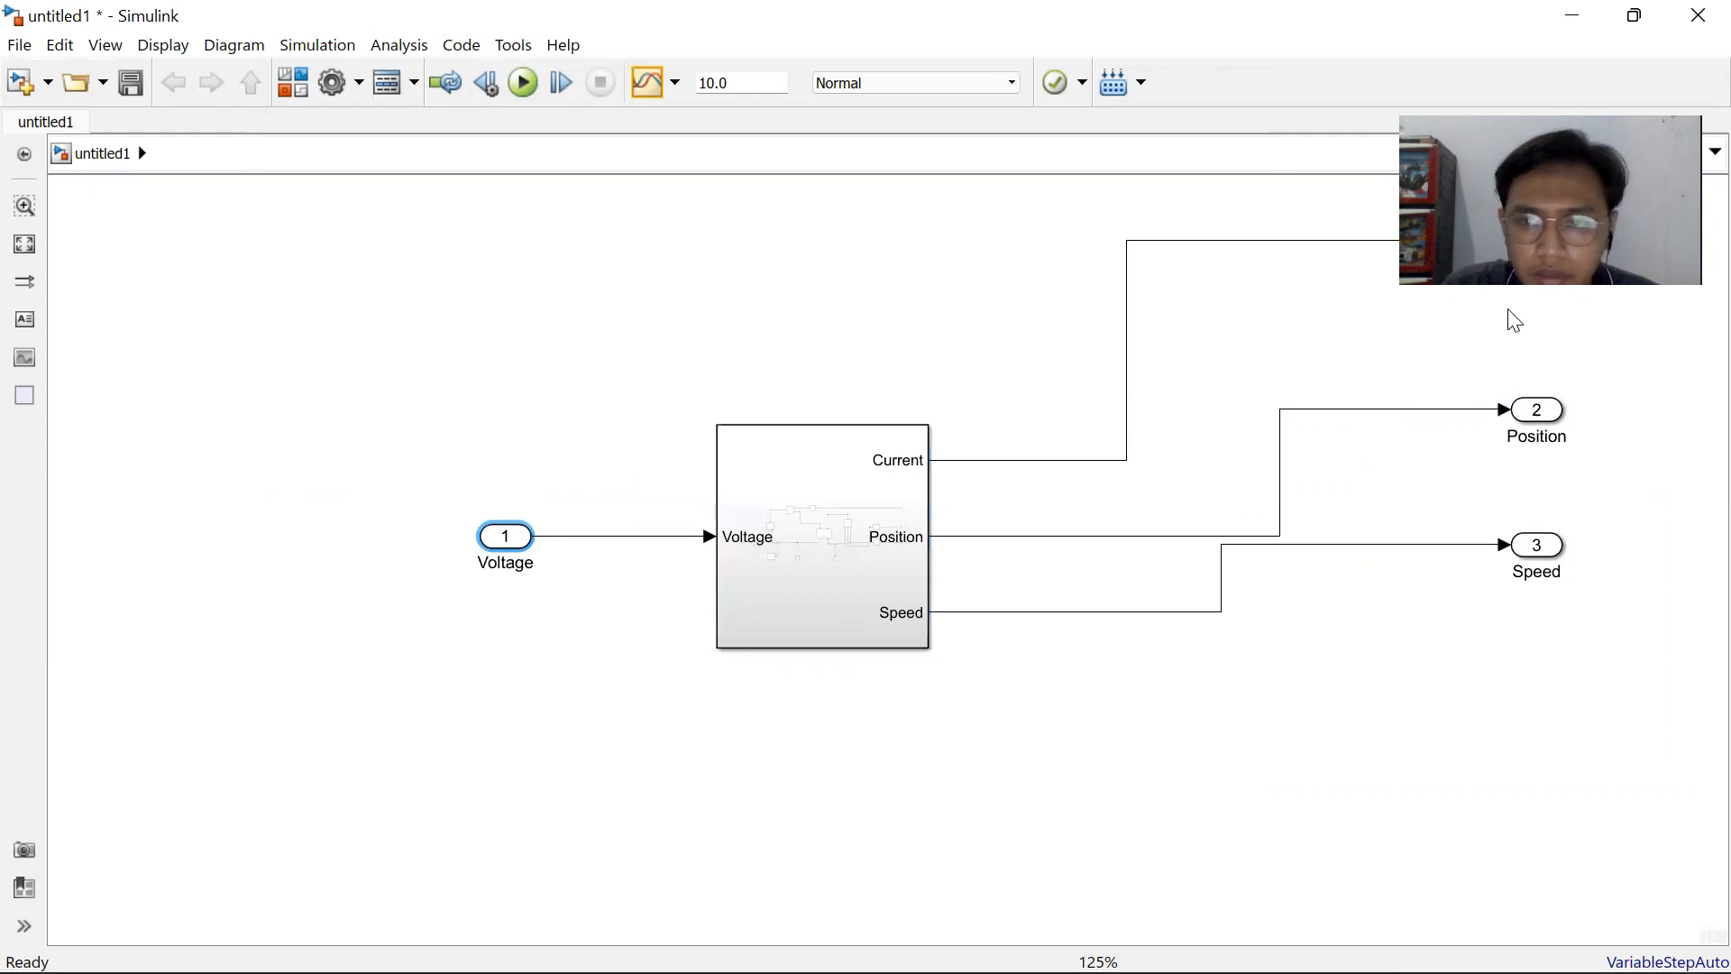
Move the Current, Position and Speed outputs close to the subsystem, each level with its matching port.
{"action": "left_click_drag", "start_coordinate": [1532, 275], "coordinate": [1160, 495]}
{"action": "left_click_drag", "start_coordinate": [1537, 410], "coordinate": [1164, 536]}
{"action": "left_click_drag", "start_coordinate": [1536, 544], "coordinate": [1168, 612]}
{"action": "left_click", "coordinate": [1325, 646]}
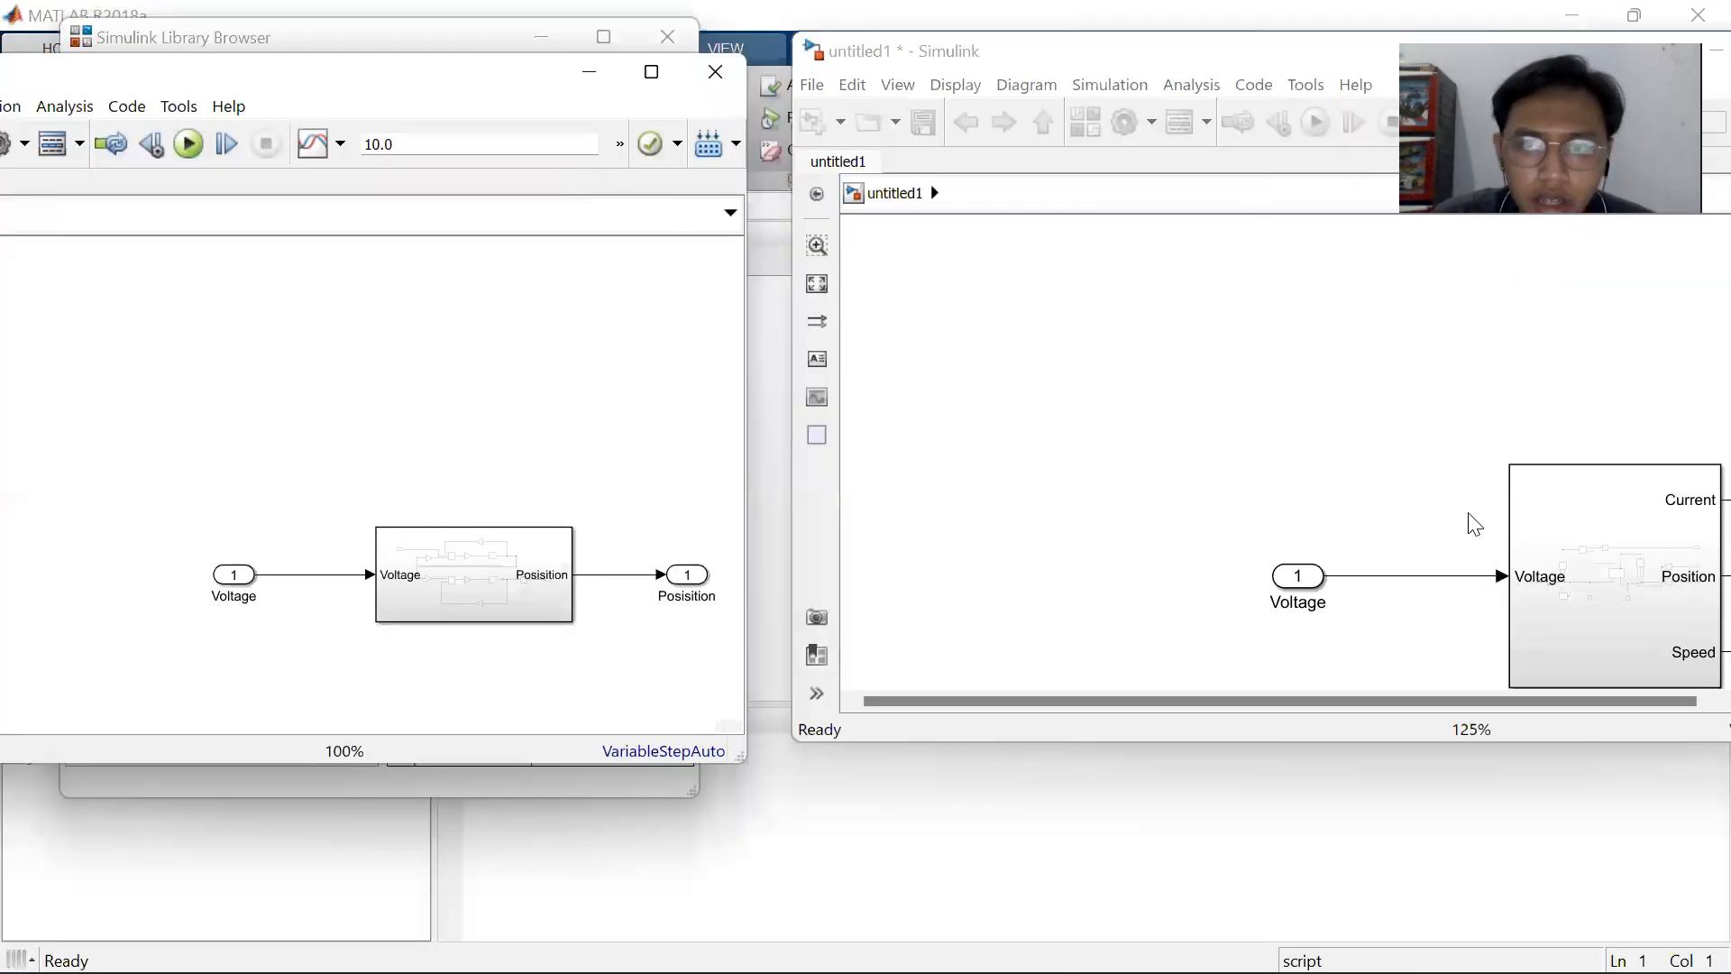
Open the equation-based motor subsystem and view its complete block diagram beside the Simscape model.
{"action": "left_click_drag", "start_coordinate": [1454, 487], "coordinate": [1085, 394]}
{"action": "scroll", "coordinate": [619, 477], "scroll_direction": "up", "scroll_amount": 1}
{"action": "left_click_drag", "start_coordinate": [615, 476], "coordinate": [547, 397]}
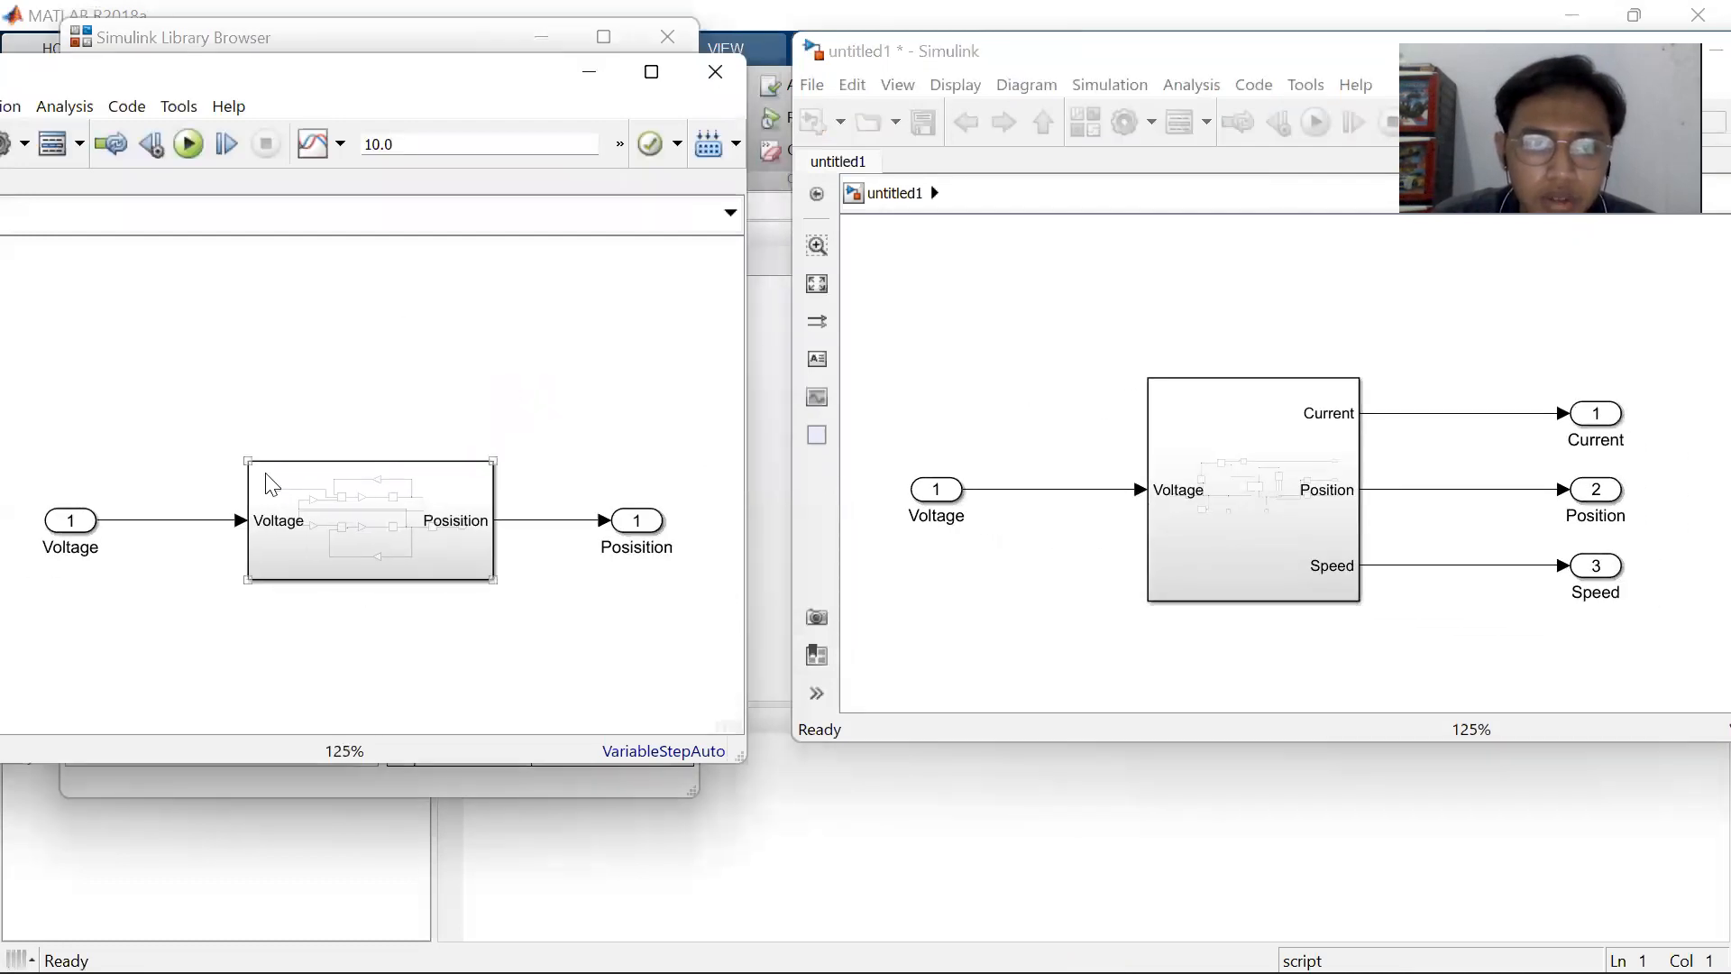
{"action": "double_click", "coordinate": [407, 521]}
{"action": "left_click_drag", "start_coordinate": [482, 558], "coordinate": [775, 640]}
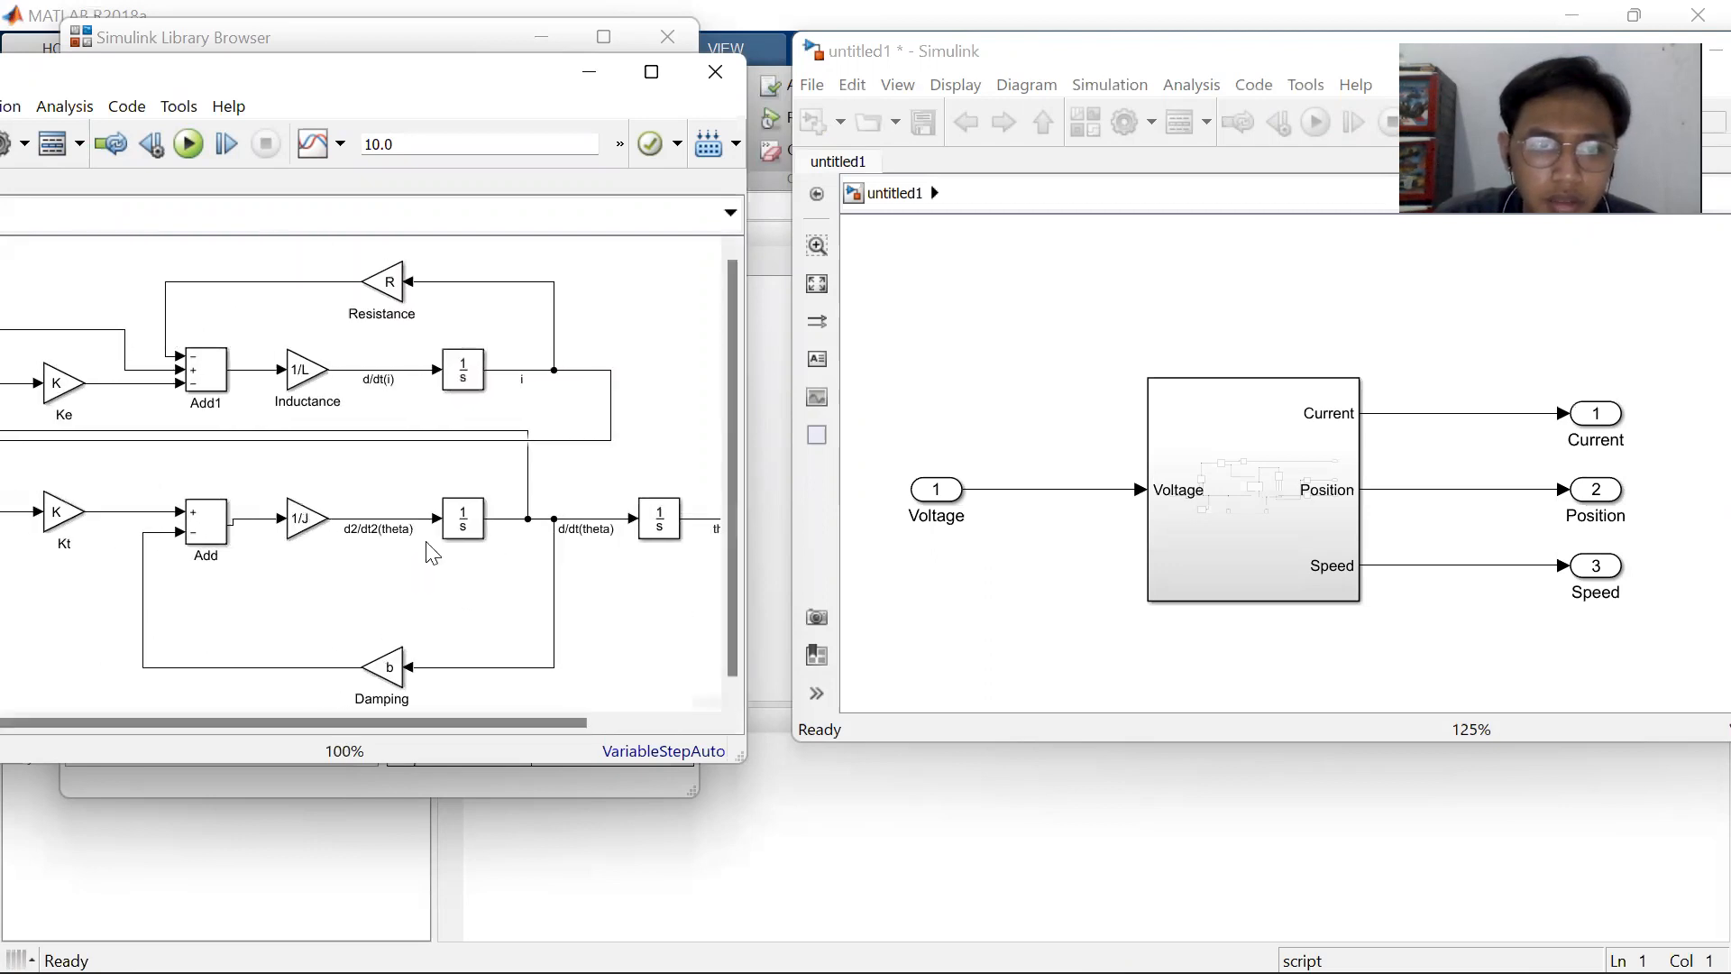
{"action": "left_click_drag", "start_coordinate": [429, 553], "coordinate": [307, 503]}
{"action": "scroll", "coordinate": [385, 503], "scroll_direction": "down", "scroll_amount": 4}
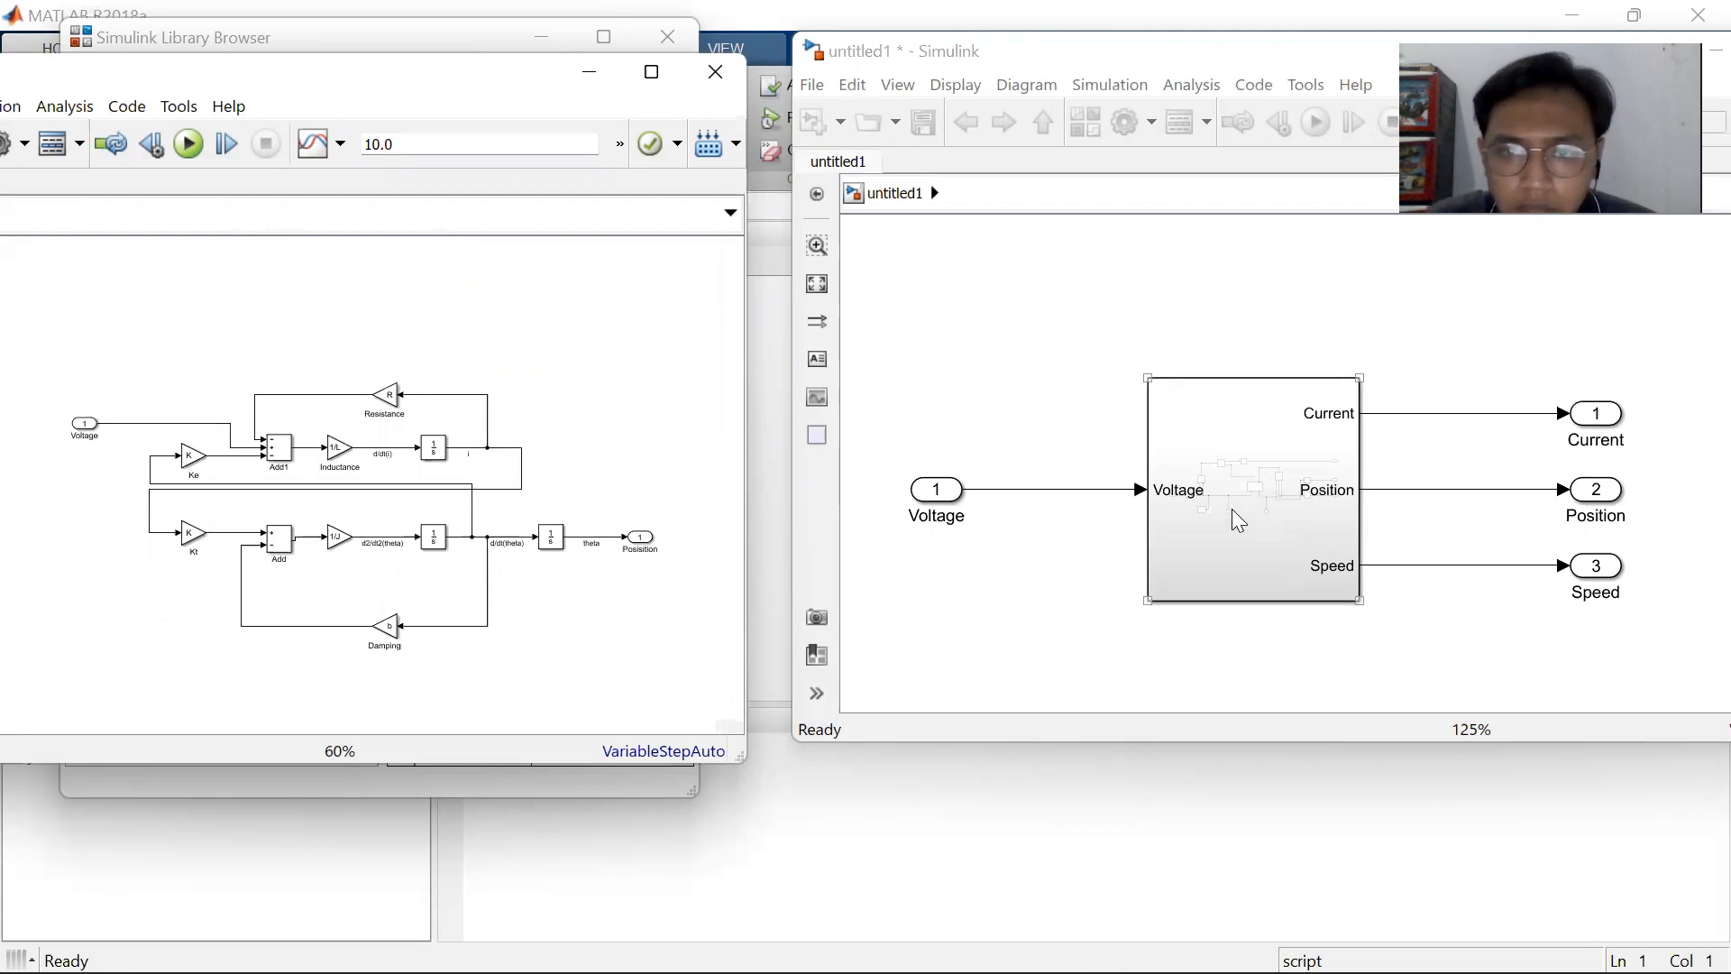
Open the Simscape motor subsystem and examine its complete circuit, including the Controlled Voltage Source, alongside the equation-based diagram.
{"action": "double_click", "coordinate": [1232, 510]}
{"action": "scroll", "coordinate": [1231, 511], "scroll_direction": "down", "scroll_amount": 4}
{"action": "scroll", "coordinate": [1232, 511], "scroll_direction": "down", "scroll_amount": 1}
{"action": "left_click_drag", "start_coordinate": [1179, 465], "coordinate": [1234, 486]}
{"action": "scroll", "coordinate": [1234, 486], "scroll_direction": "up", "scroll_amount": 1}
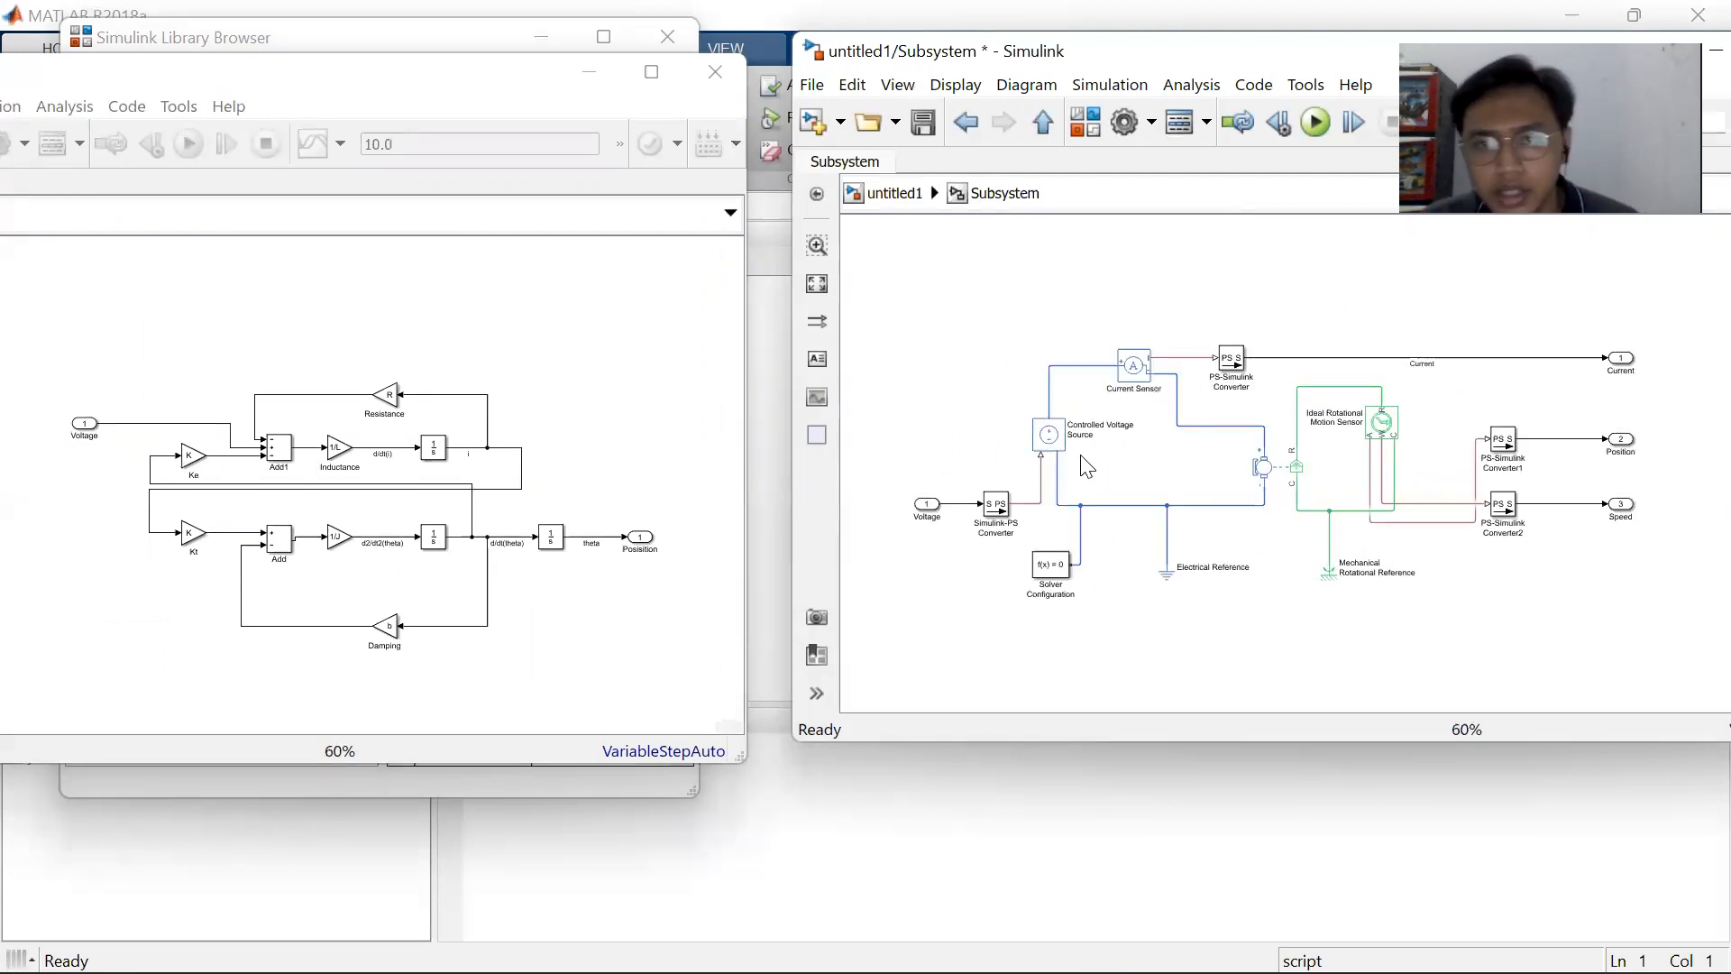
{"action": "left_click", "coordinate": [1046, 443]}
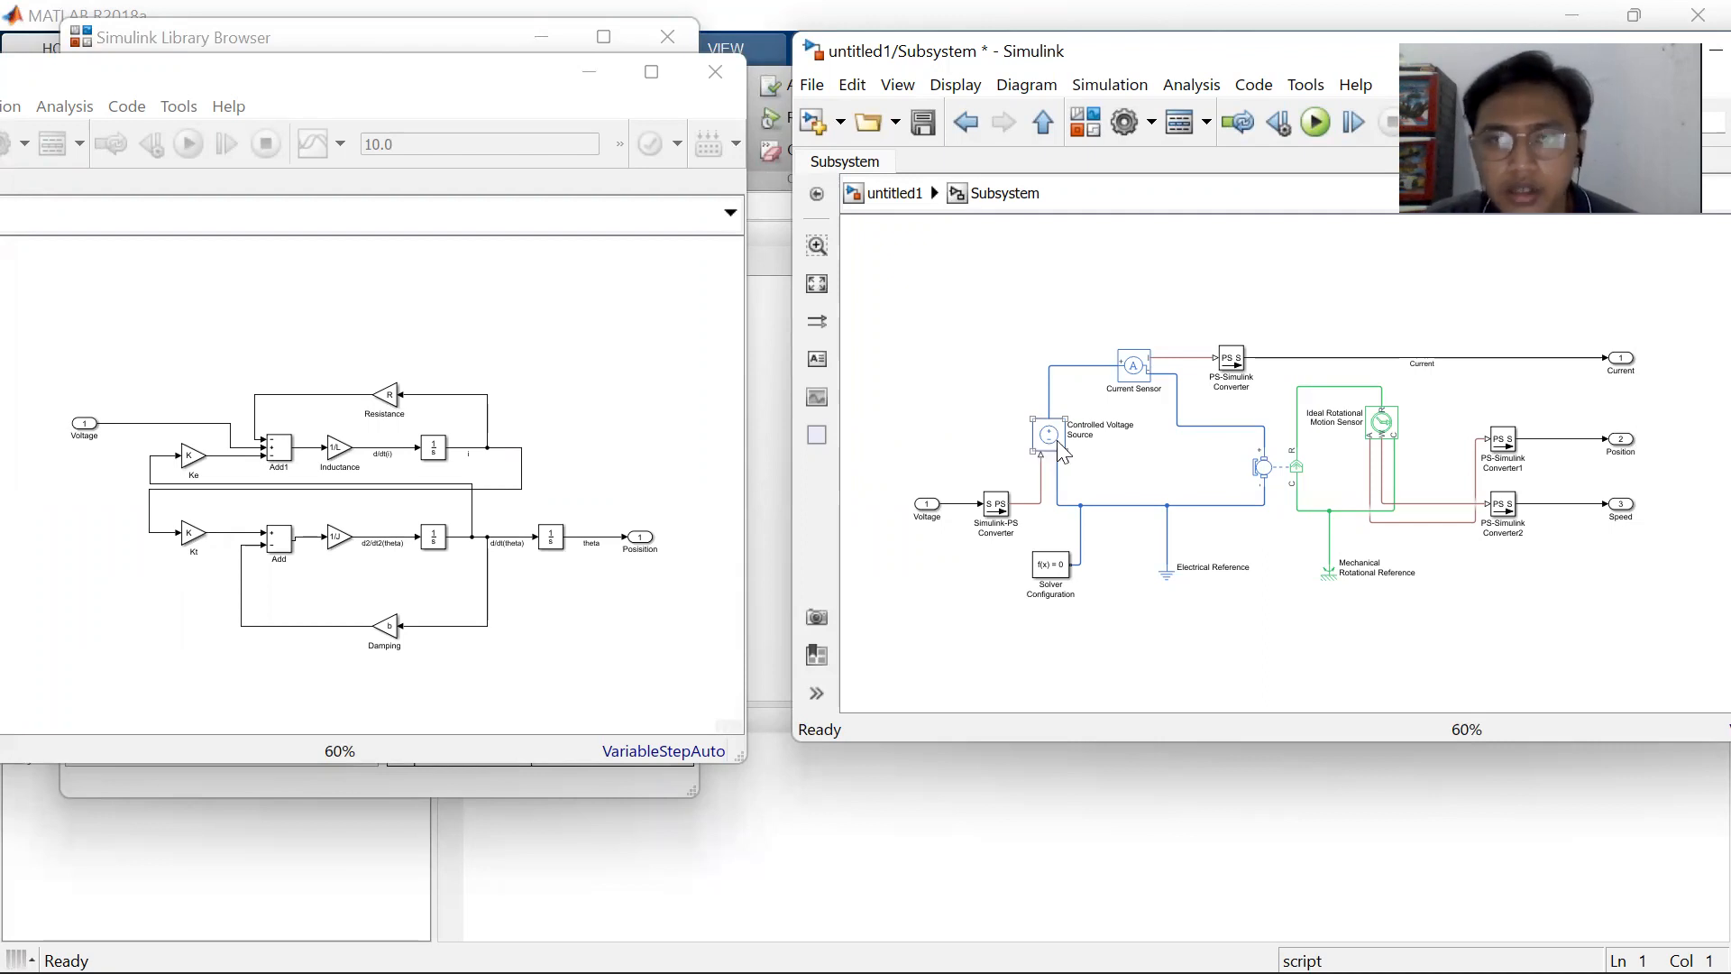
{"action": "left_click", "coordinate": [1066, 476]}
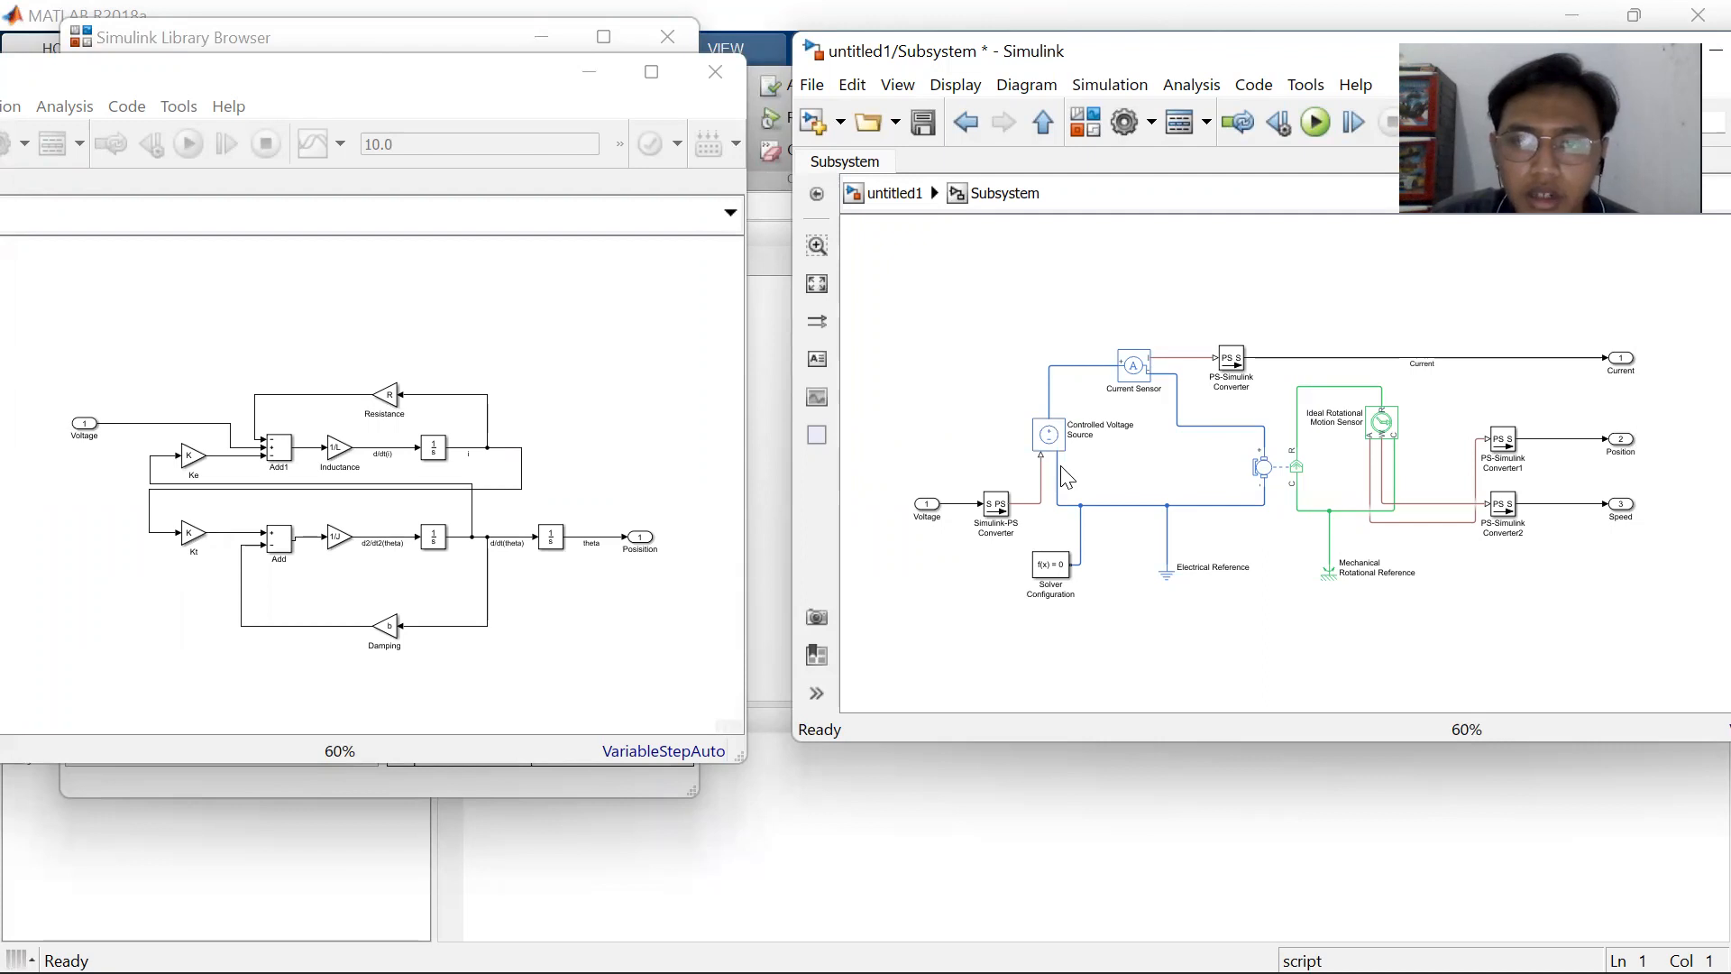